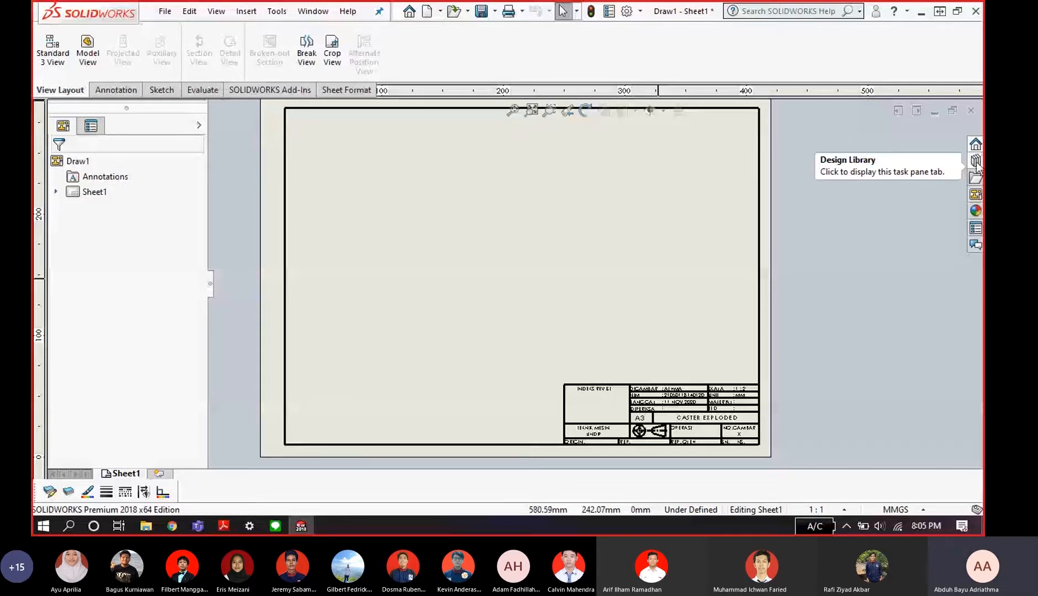
- Load the Assembly (Pandangan Benar) file from the File Part & Assembly Solidworks folder into the View Palette
left_click(975, 194)
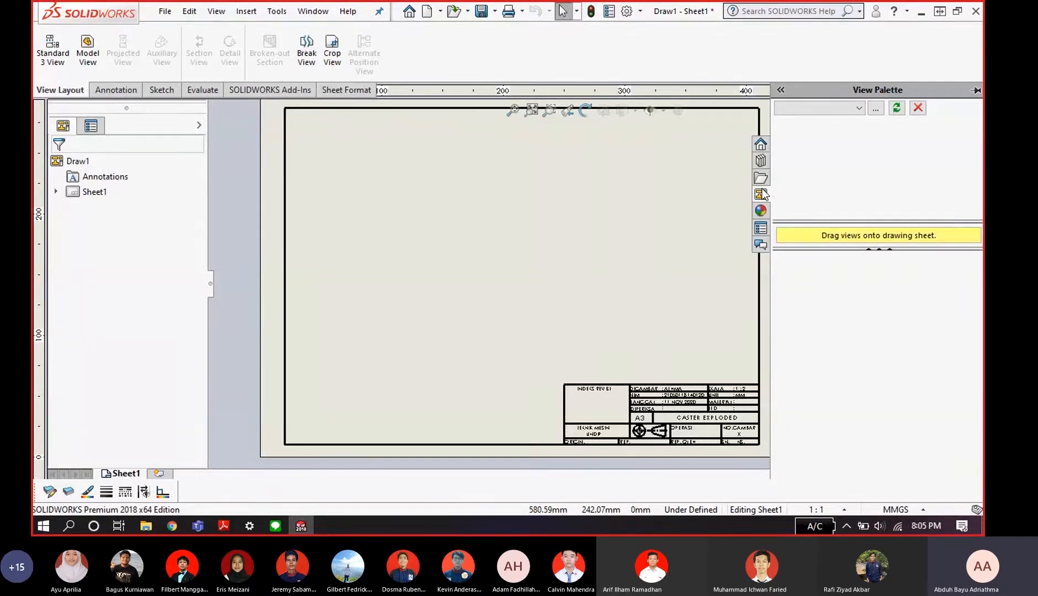
left_click(858, 108)
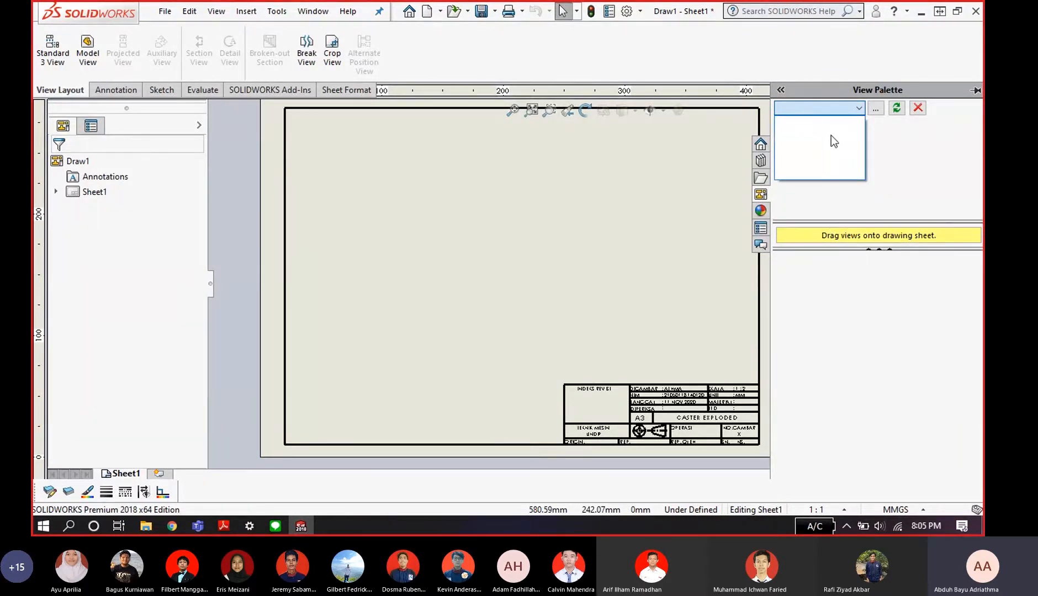
left_click(877, 109)
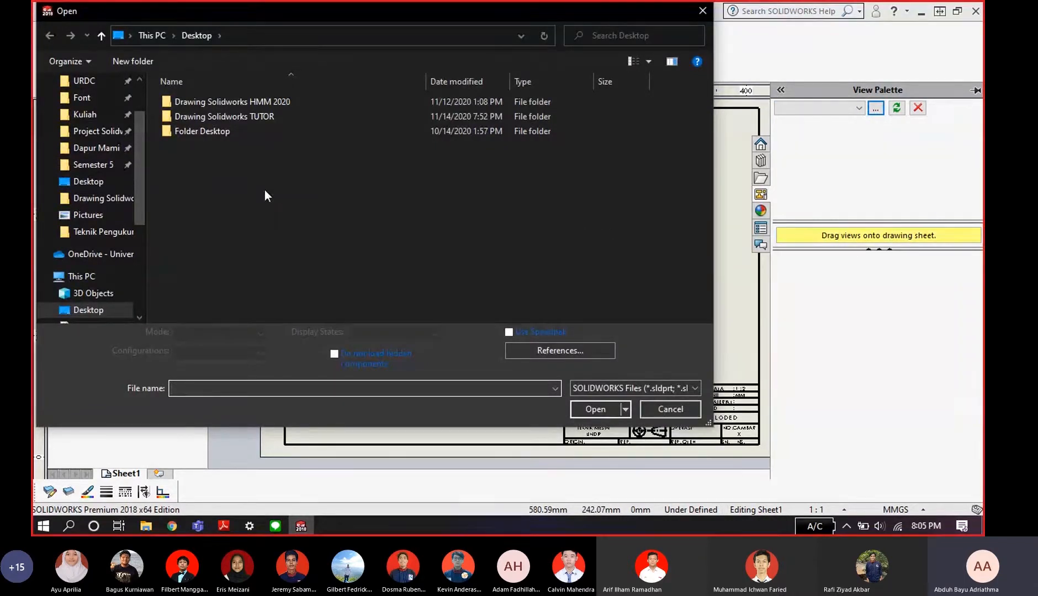
double_click(248, 117)
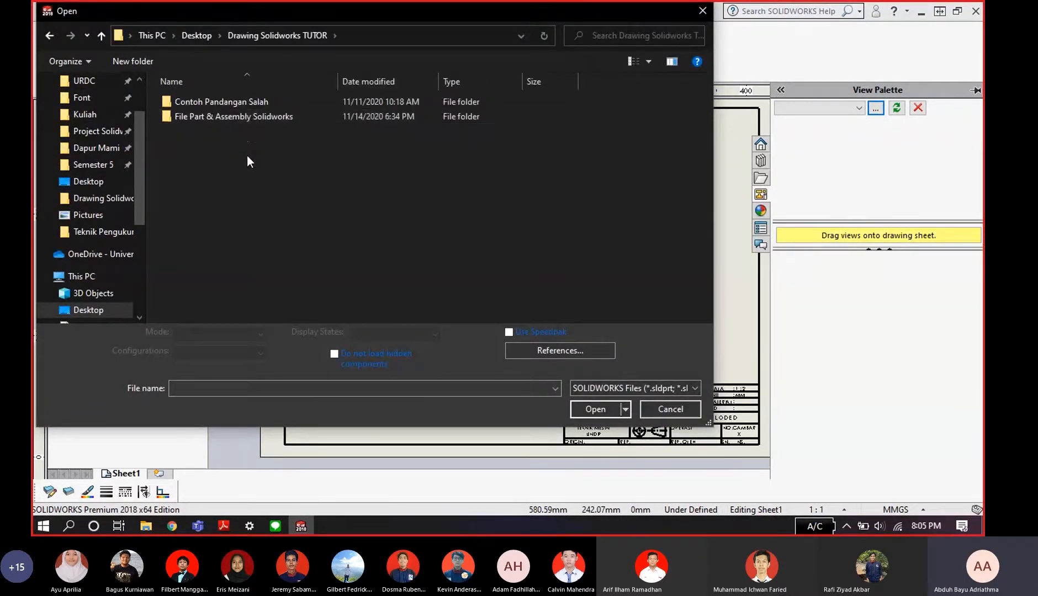
left_click(241, 117)
double_click(240, 117)
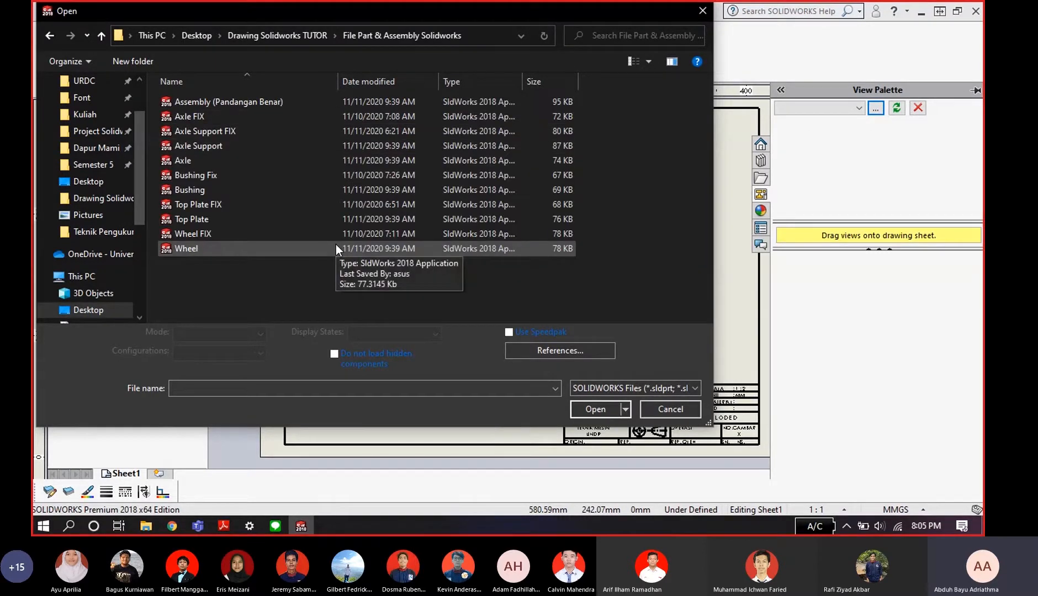
left_click(254, 105)
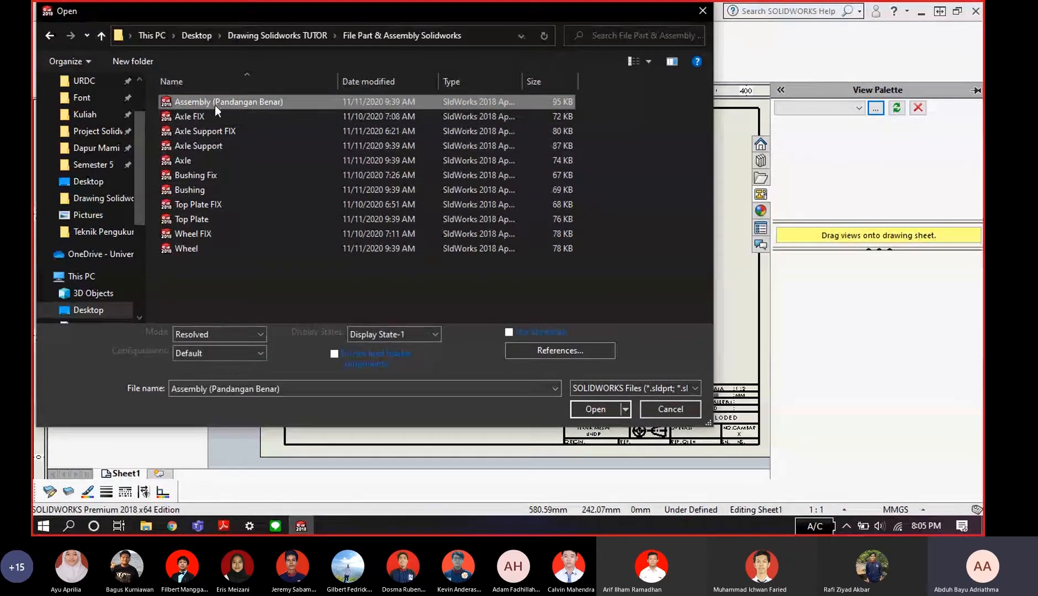
left_click(602, 408)
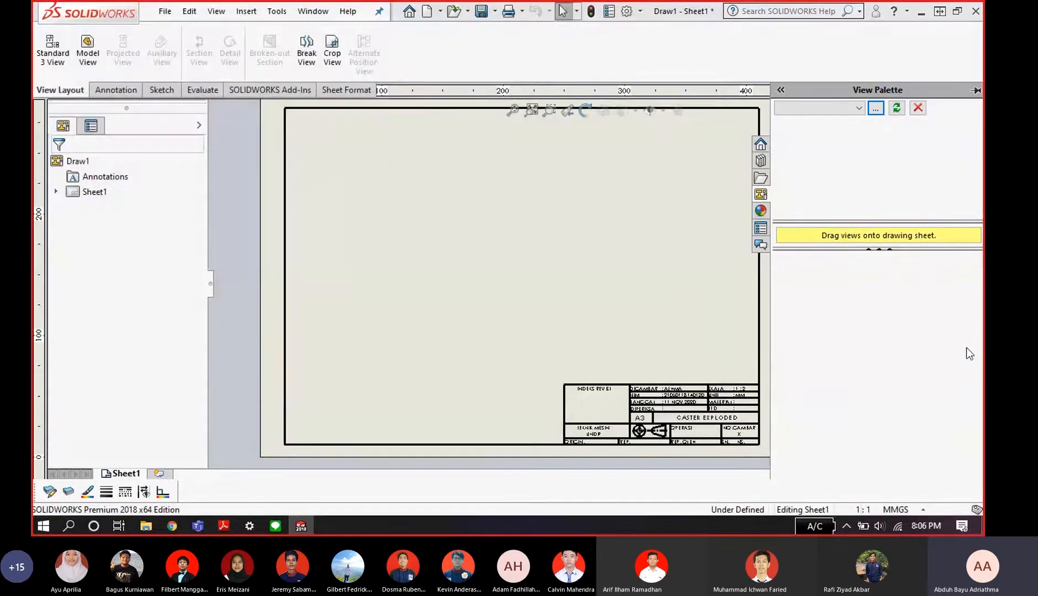
- Place the Isometric Exploded view of the caster assembly in the upper middle of the drawing sheet
scroll(869, 322, "down", 2)
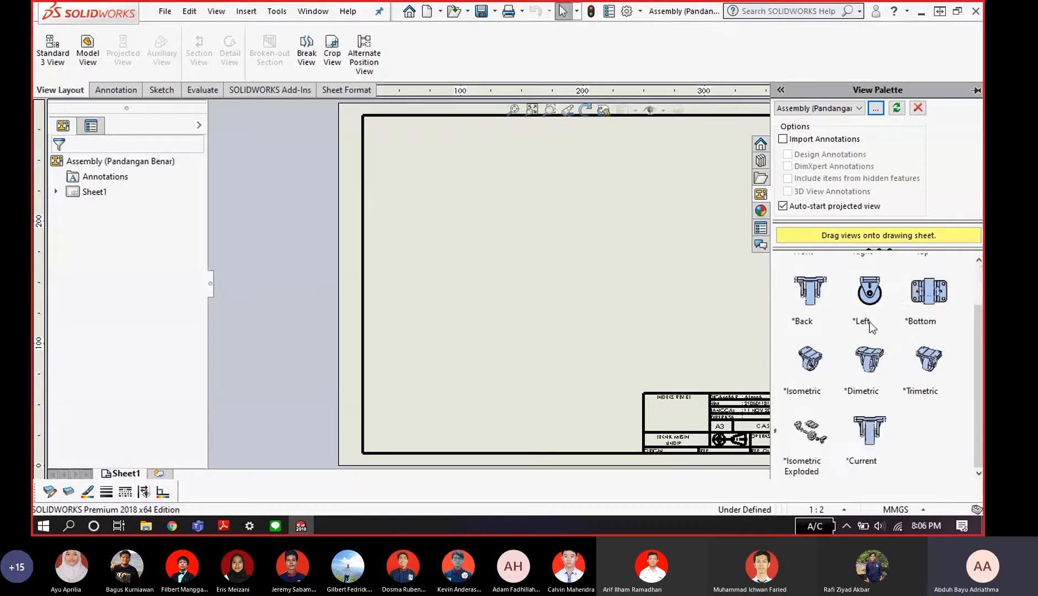
scroll(905, 351, "up", 2)
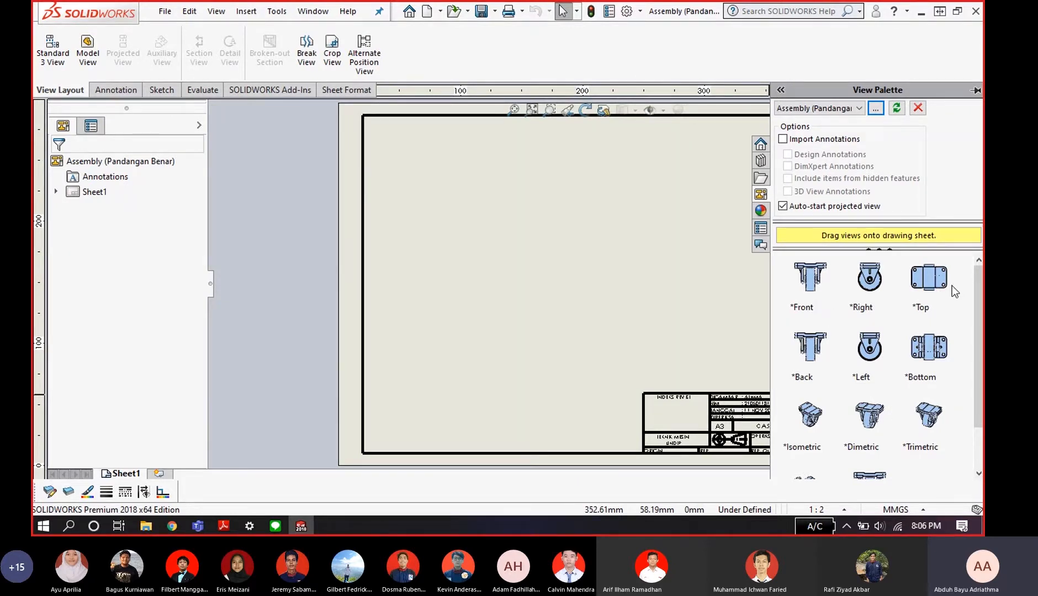
scroll(942, 353, "down", 2)
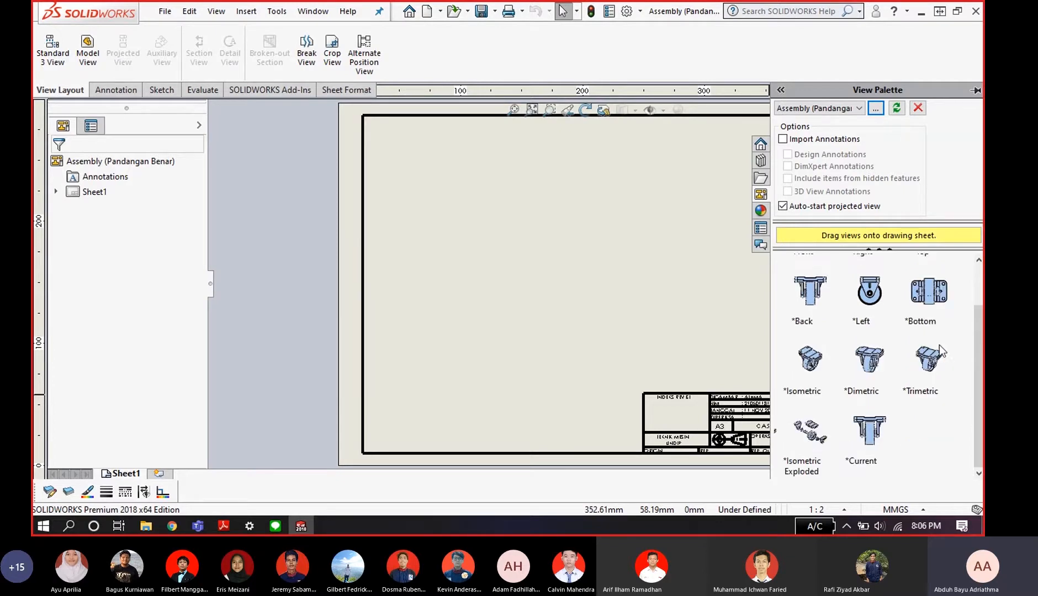
scroll(665, 296, "up", 2)
scroll(704, 309, "down", 4)
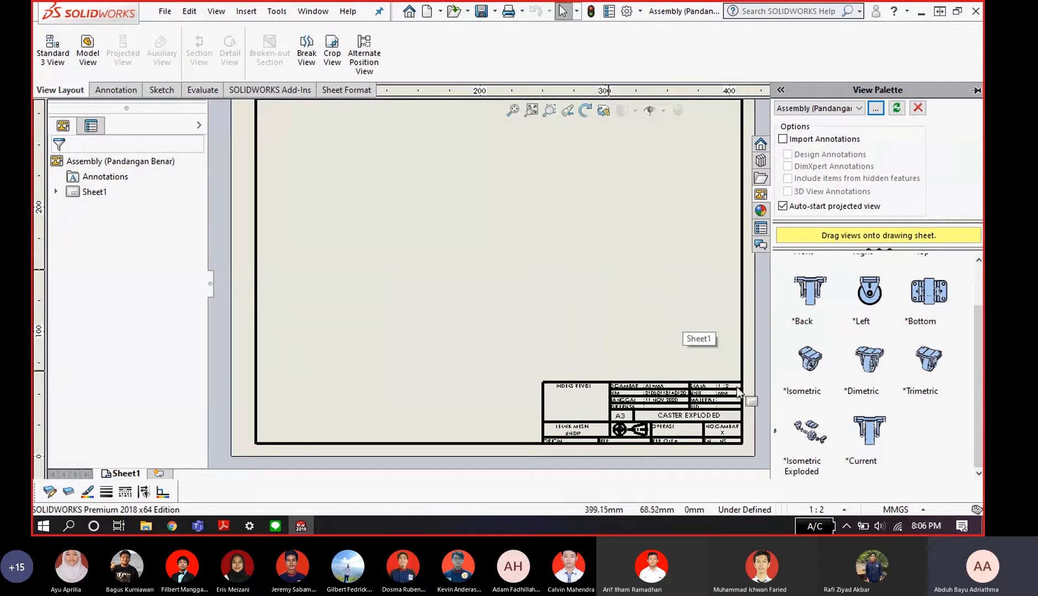
left_click(812, 437)
mouse_move(812, 438)
left_mouse_down()
mouse_move(700, 323)
mouse_move(489, 270)
left_mouse_up()
scroll(586, 237, "up", 2)
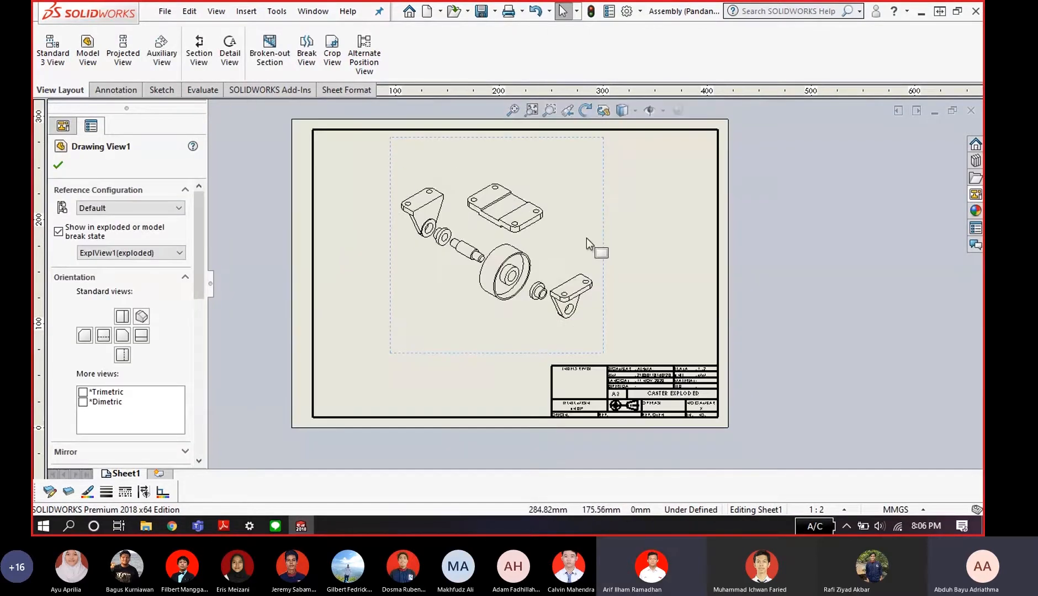
scroll(574, 244, "down", 1)
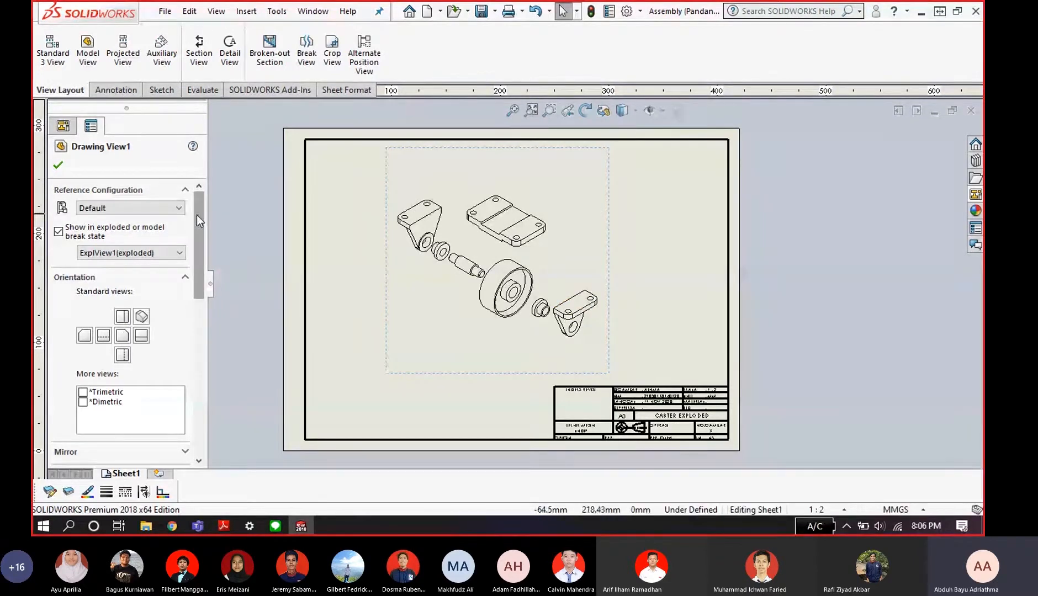
- Try the Shaded and Shaded With Edges display styles on the exploded view
left_click_drag(196, 215, 186, 319)
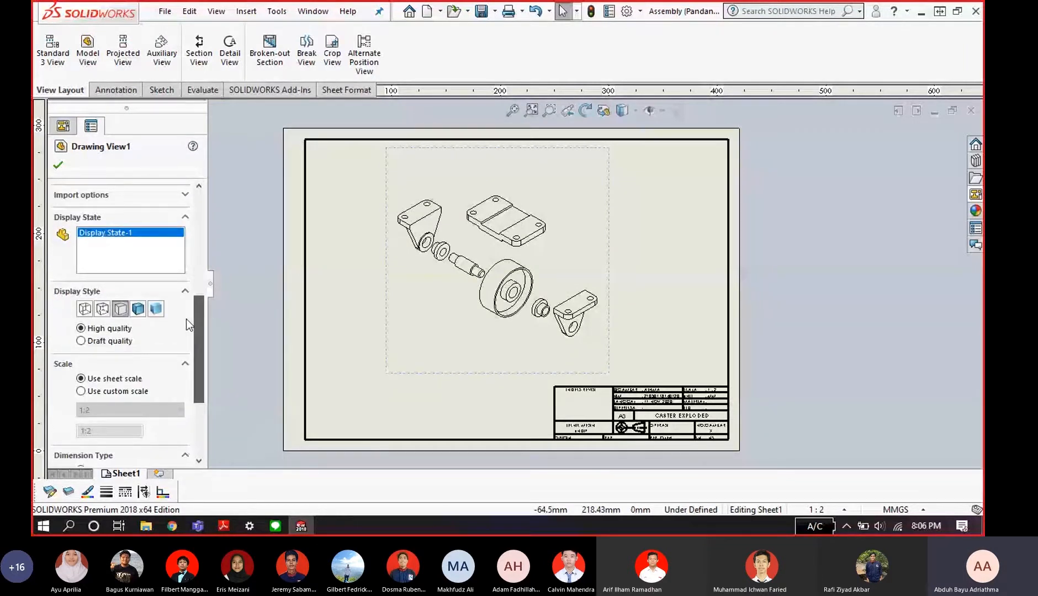
left_click(156, 310)
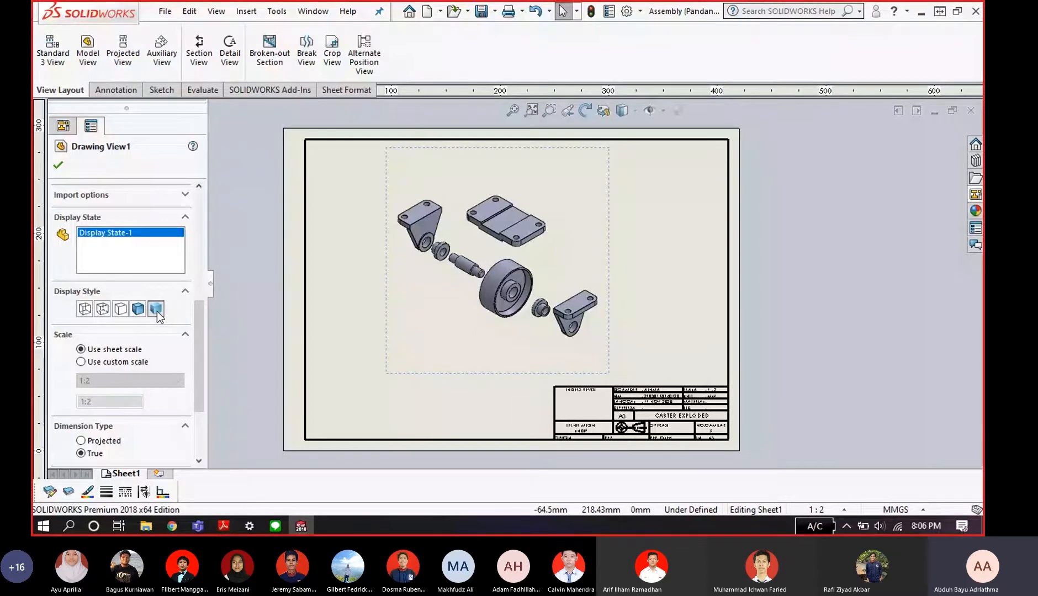
scroll(489, 257, "down", 5)
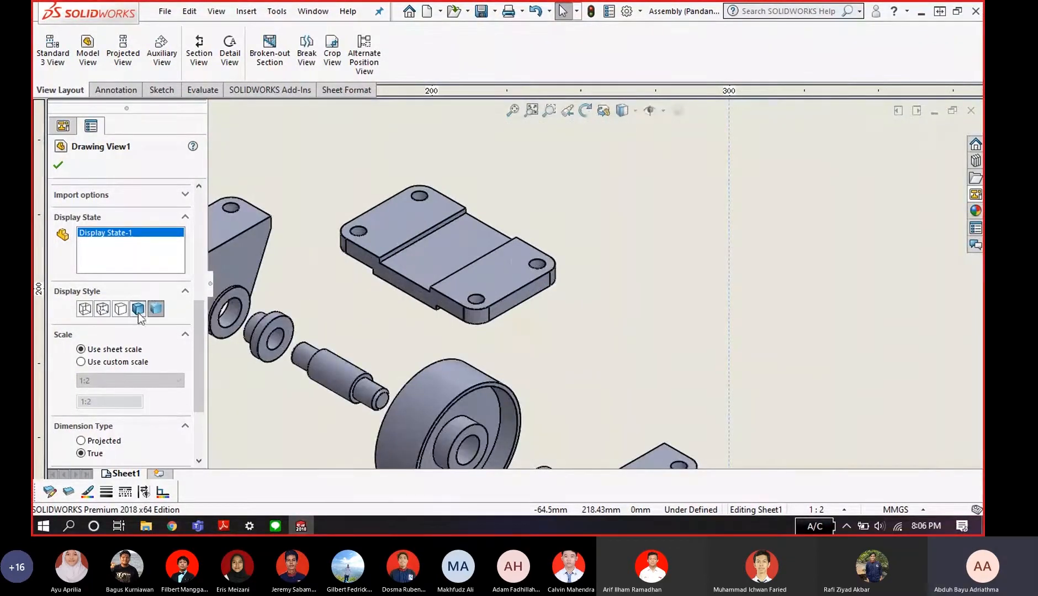
left_click(139, 310)
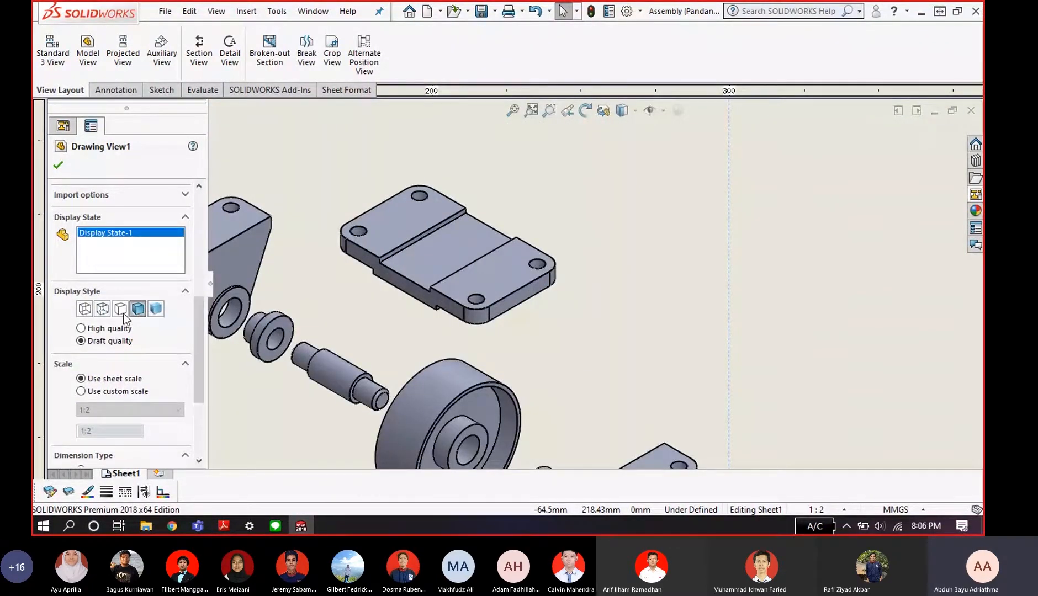
- Show the exploded view with Hidden Lines Visible and examine the dashed edges of the top plate and axle support
left_click(102, 309)
scroll(455, 334, "up", 4)
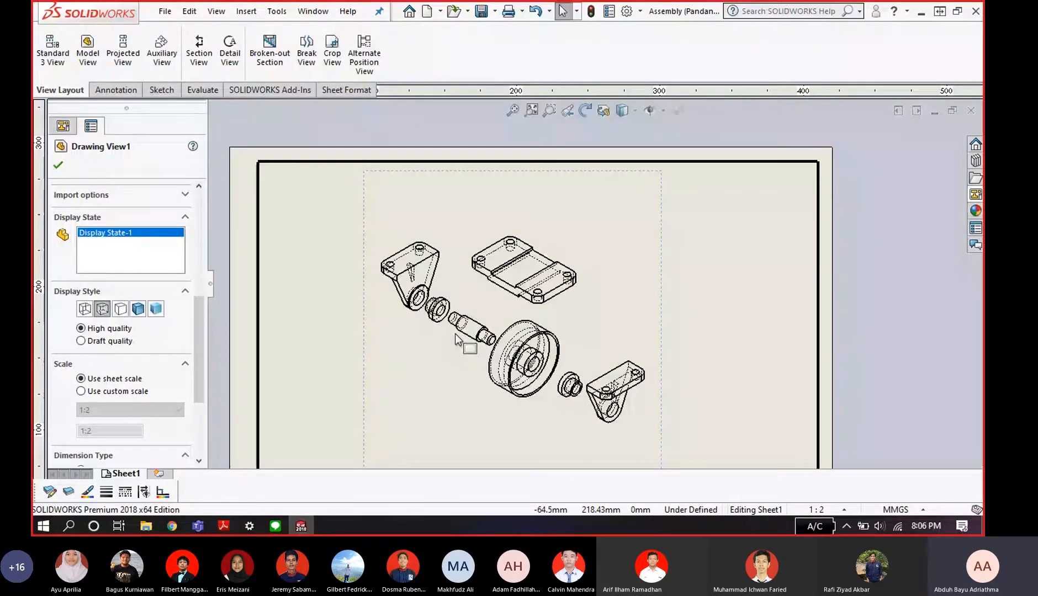
scroll(454, 333, "down", 1)
scroll(677, 333, "up", 2)
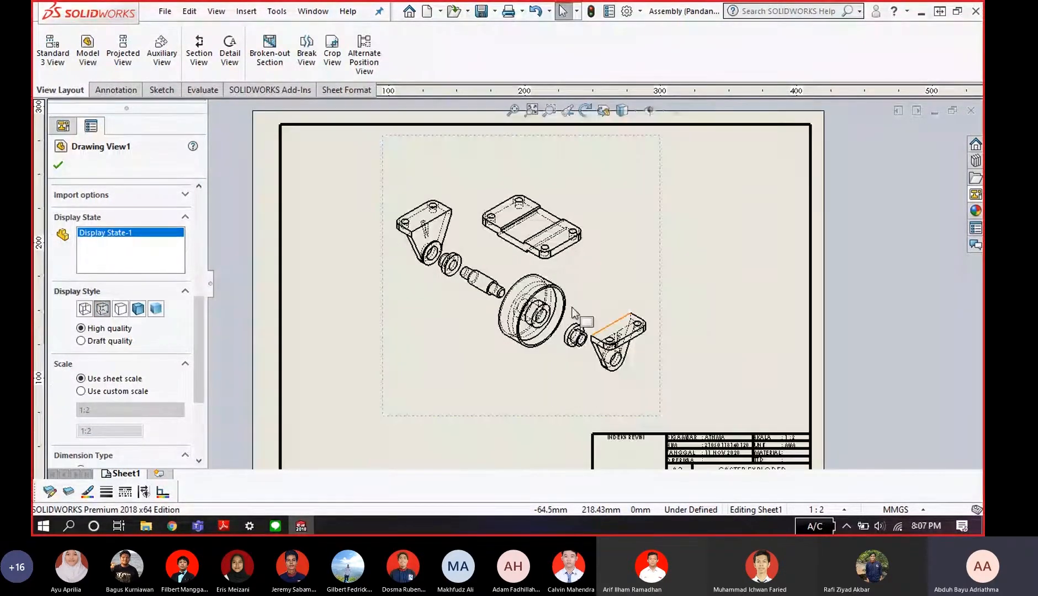
scroll(573, 313, "down", 2)
scroll(478, 213, "down", 2)
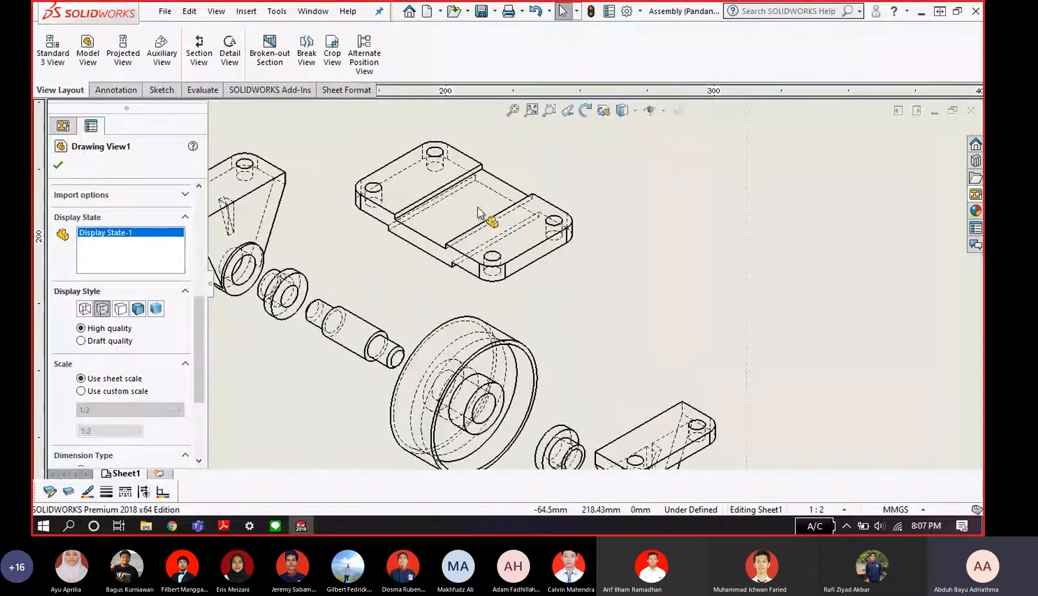
scroll(475, 207, "down", 2)
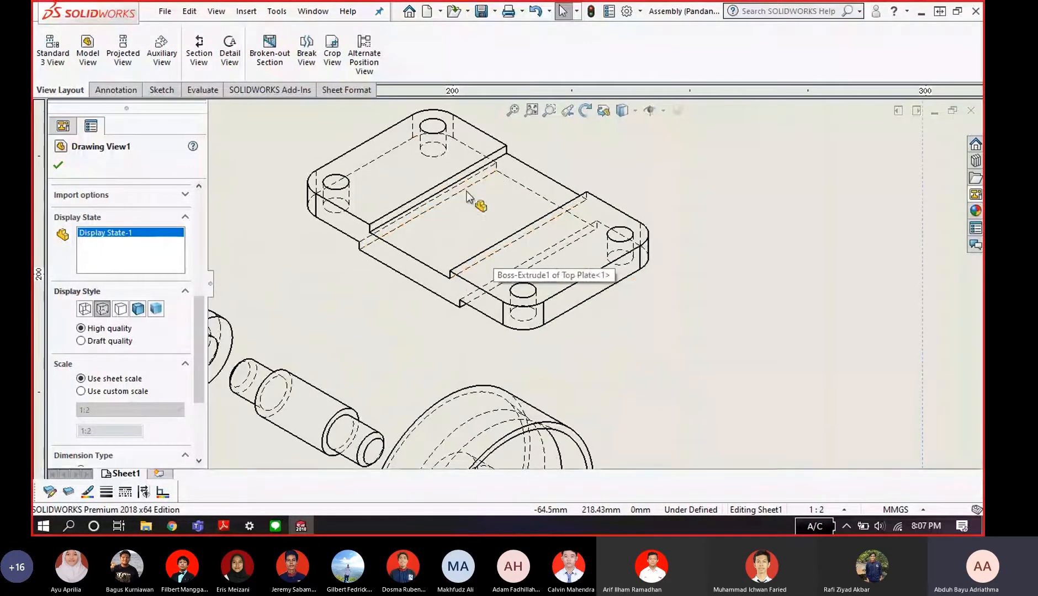
scroll(477, 225, "up", 2)
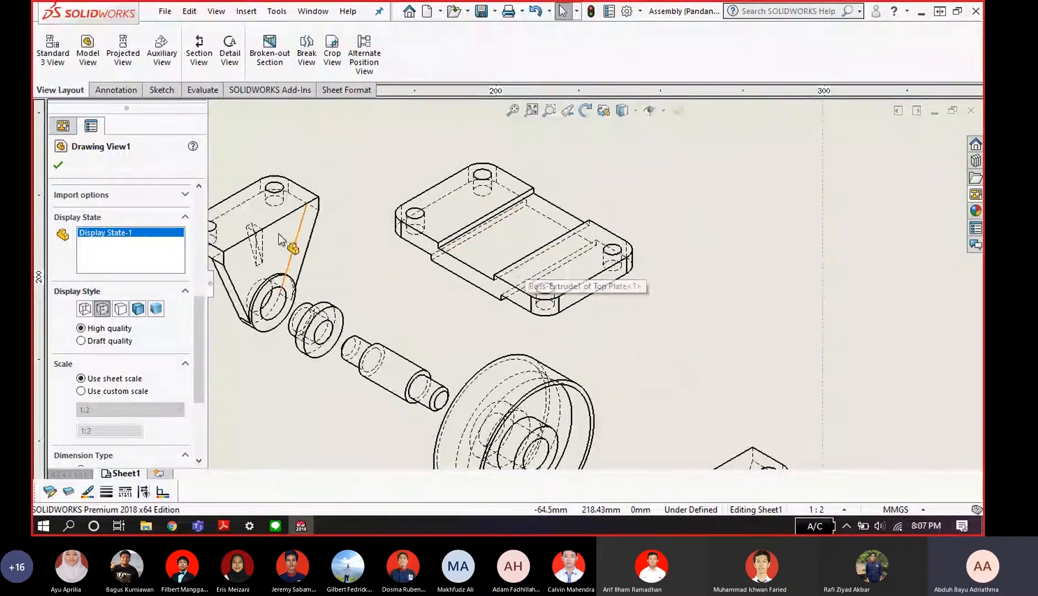
scroll(280, 240, "down", 2)
scroll(412, 245, "up", 1)
scroll(409, 243, "down", 2)
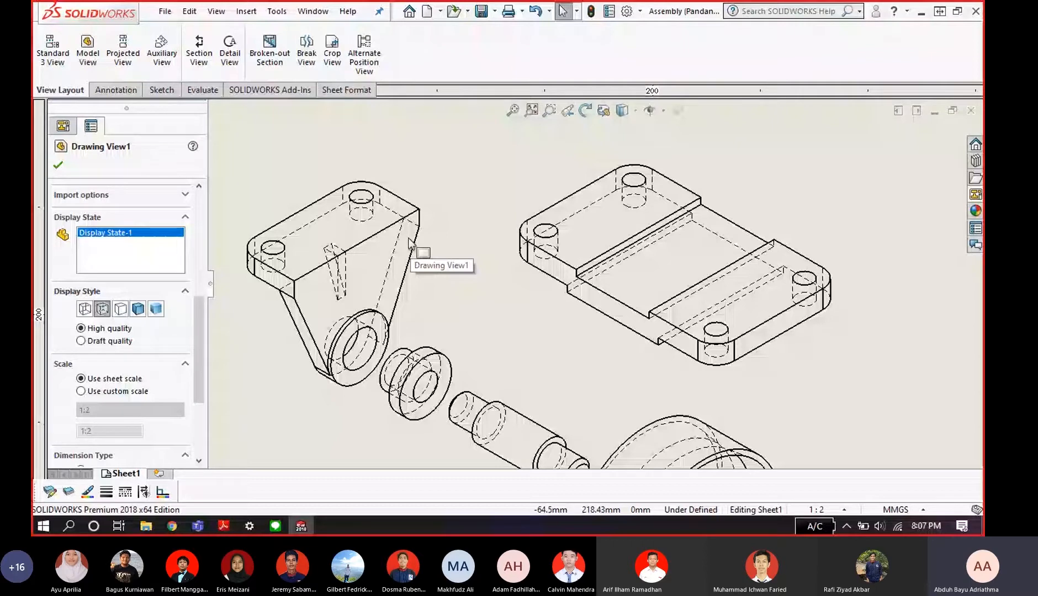
scroll(409, 239, "up", 4)
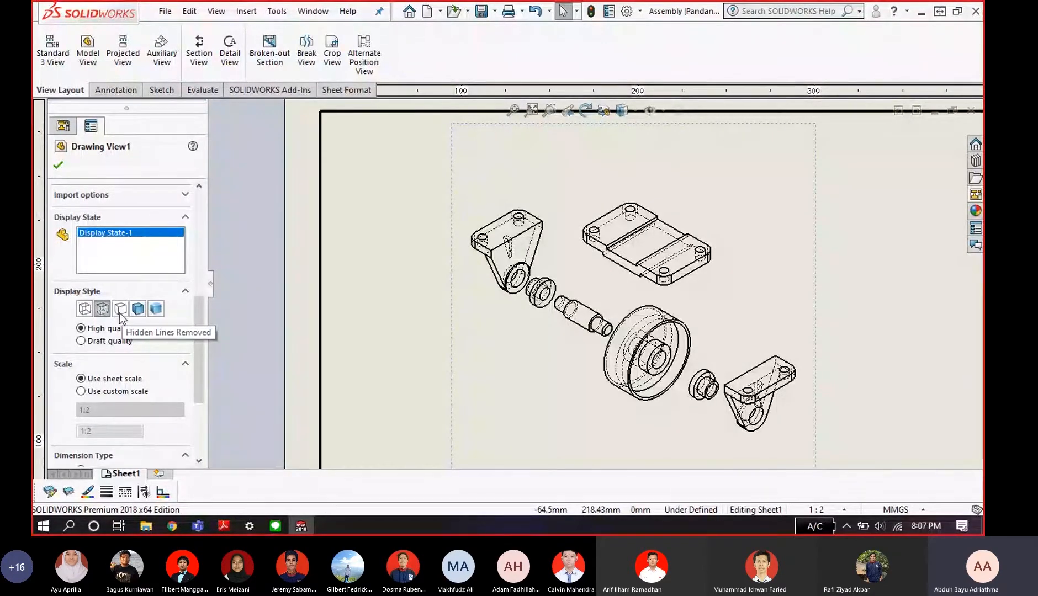
- Set the exploded view's display style to Hidden Lines Removed and check the part outlines up close
left_click(120, 313)
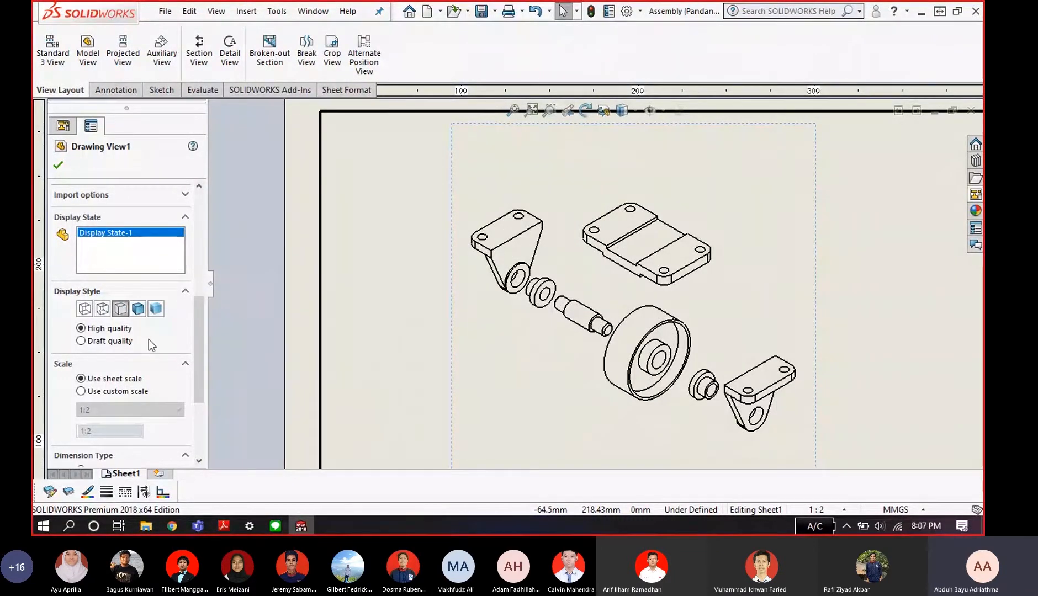
left_click_drag(202, 345, 209, 408)
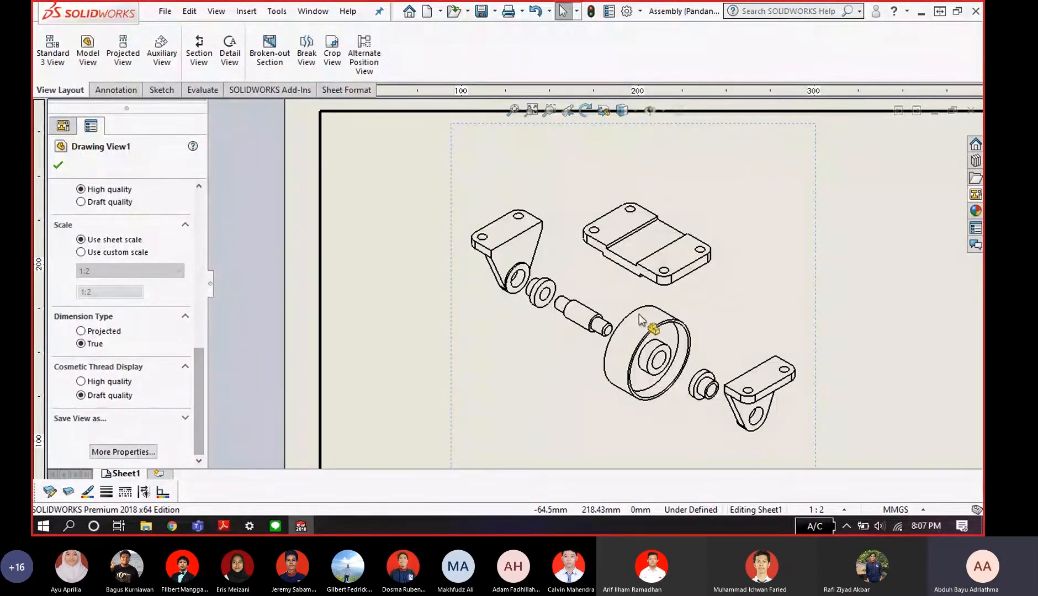
scroll(480, 227, "down", 4)
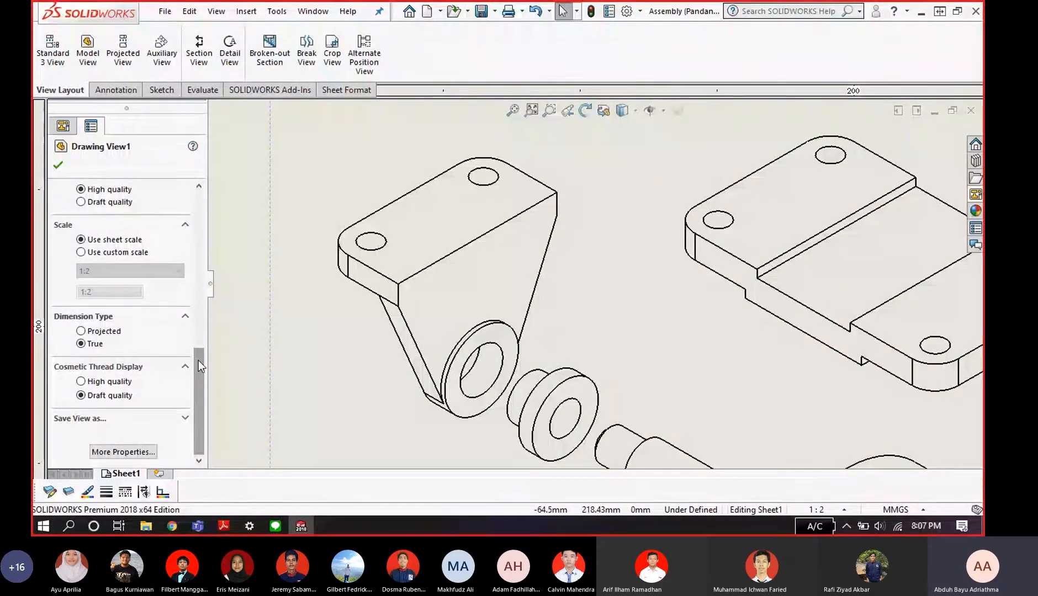
- Give the exploded view a user-defined custom scale of 1:1.5
left_click_drag(198, 361, 208, 341)
scroll(883, 417, "up", 9)
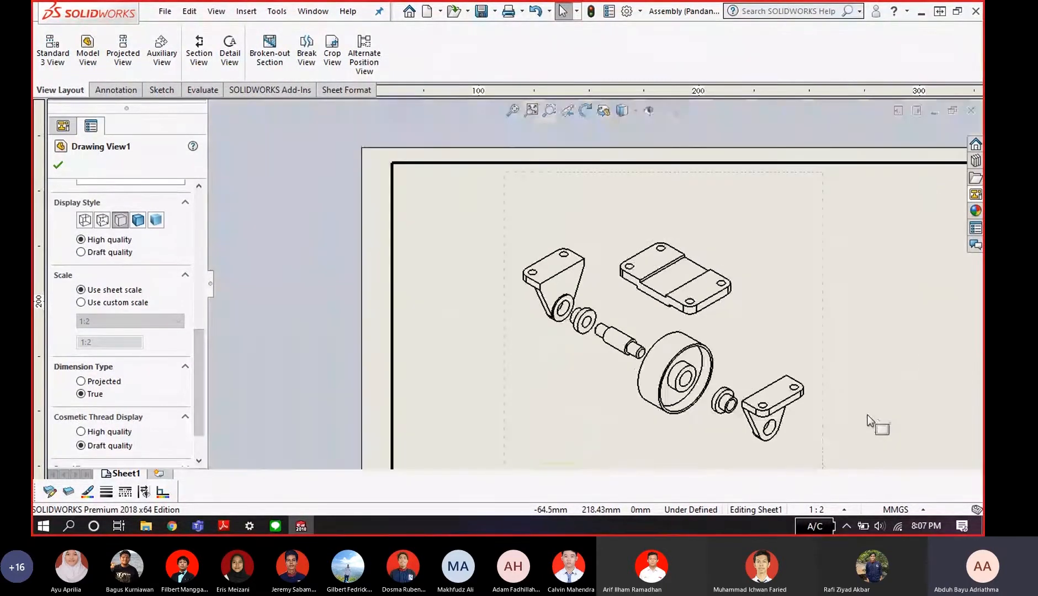
scroll(771, 391, "down", 3)
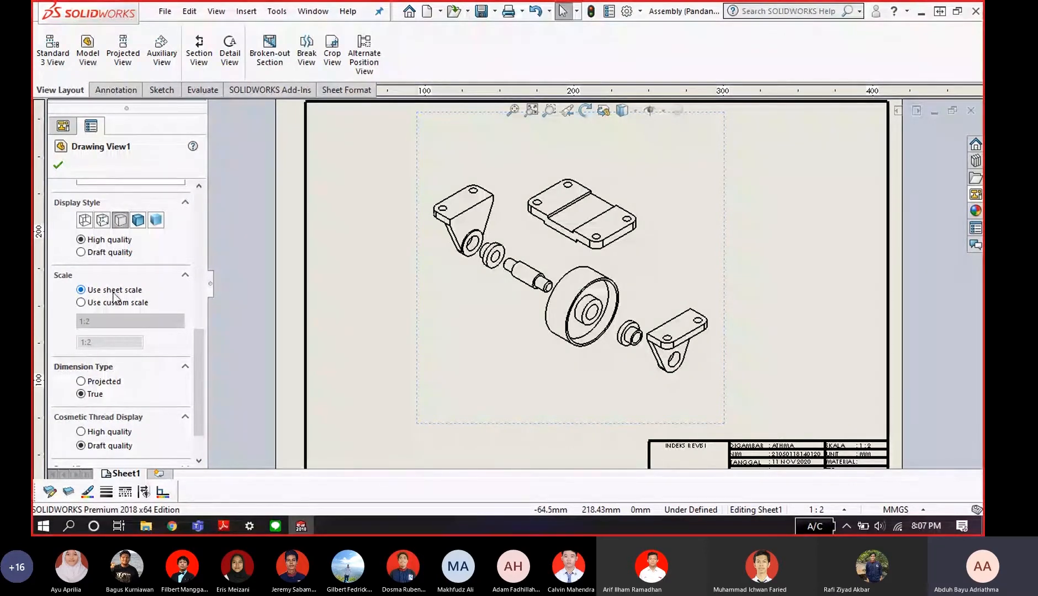
scroll(609, 271, "up", 3)
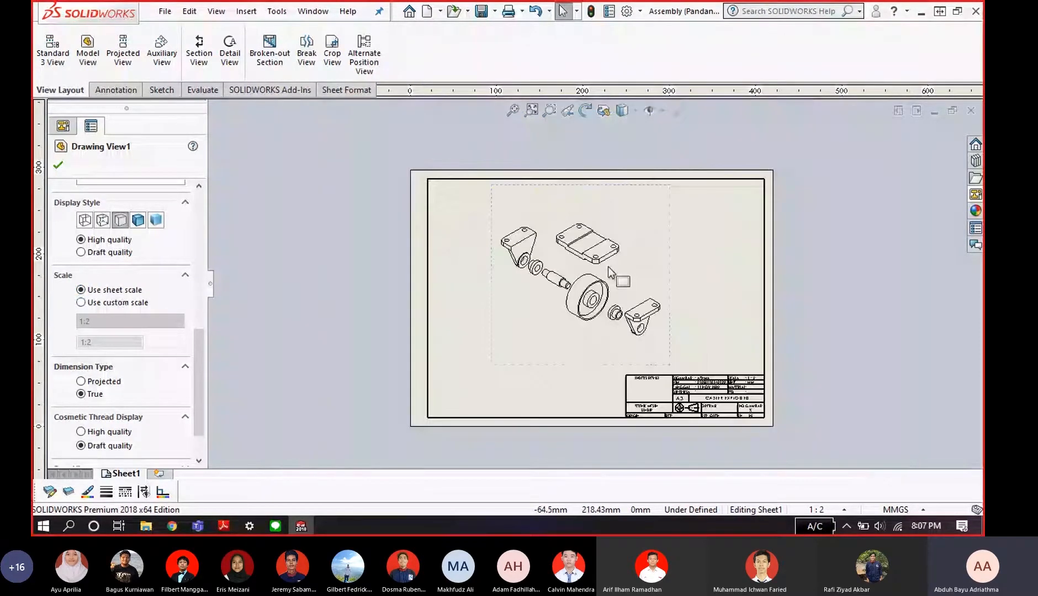
scroll(595, 301, "down", 3)
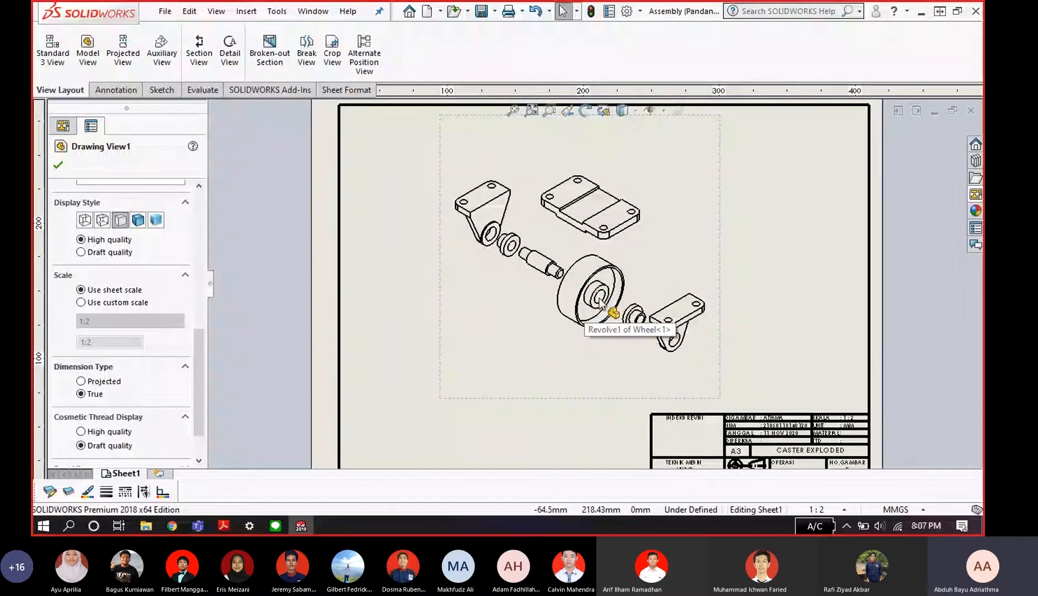
scroll(601, 303, "down", 2)
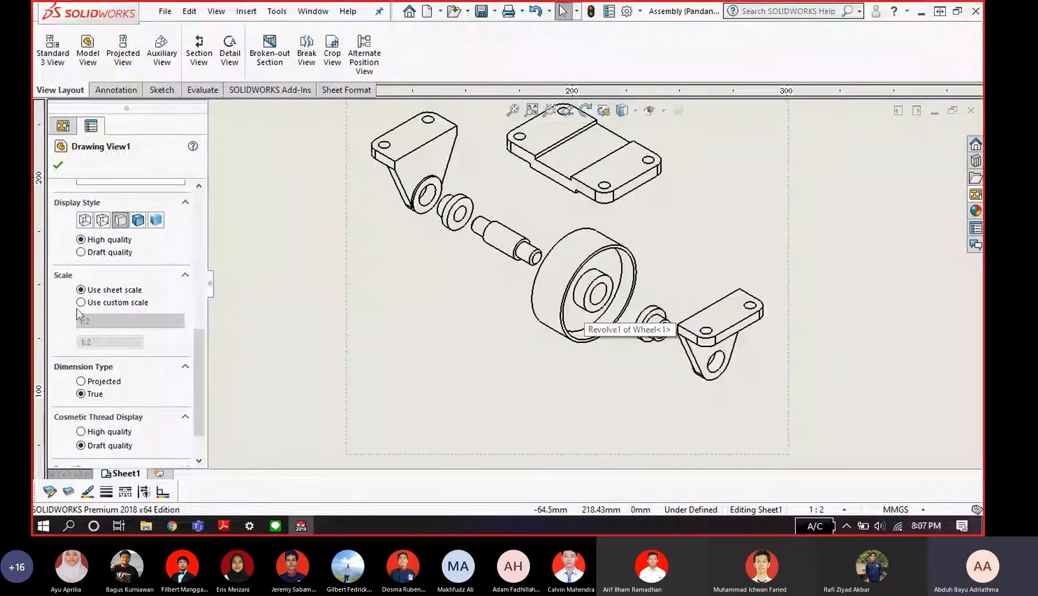
left_click(108, 305)
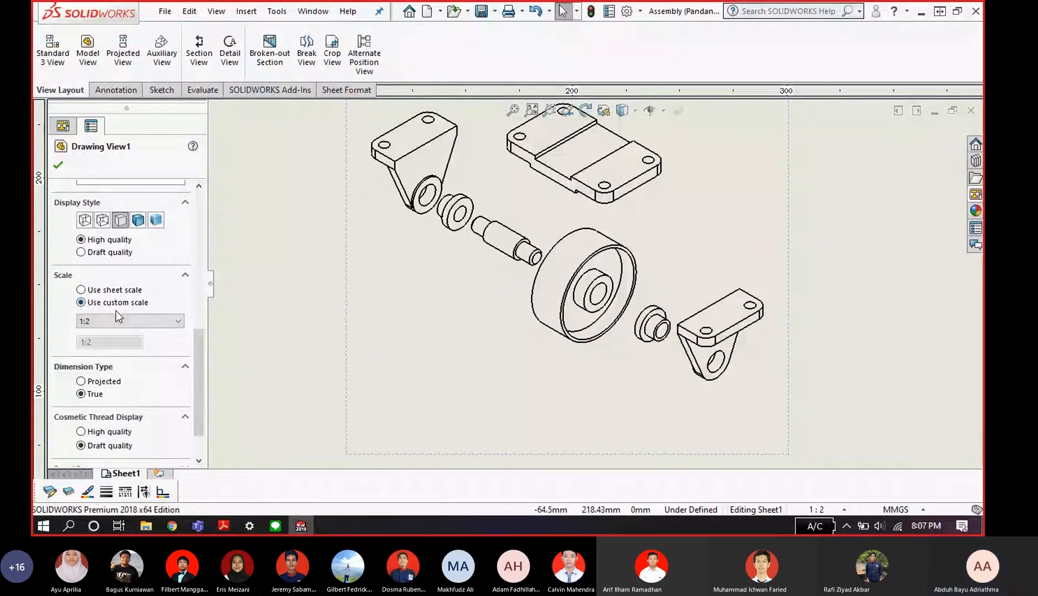
left_click(142, 321)
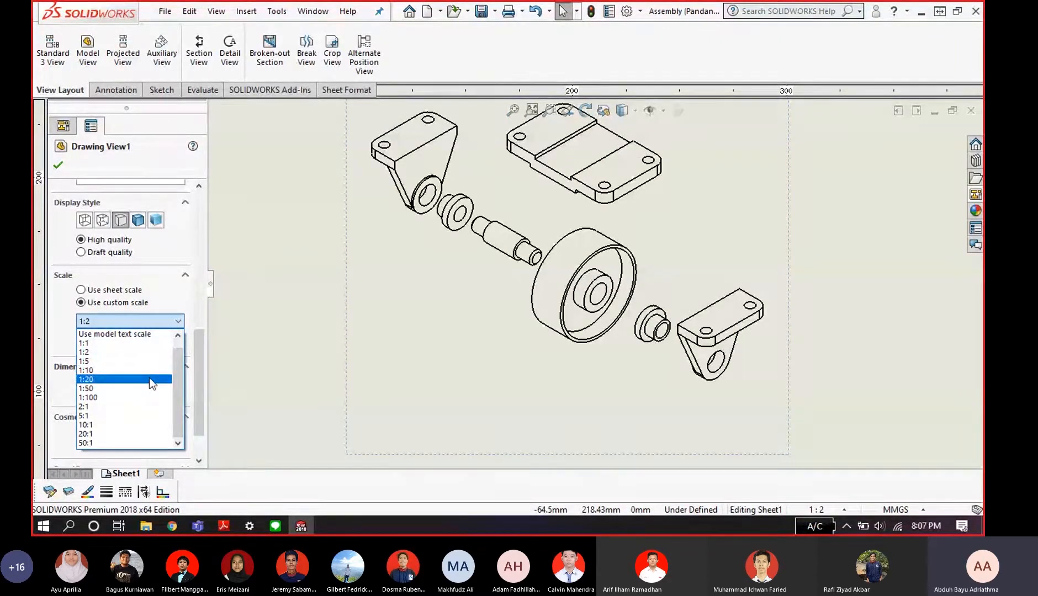
scroll(176, 390, "up", 1)
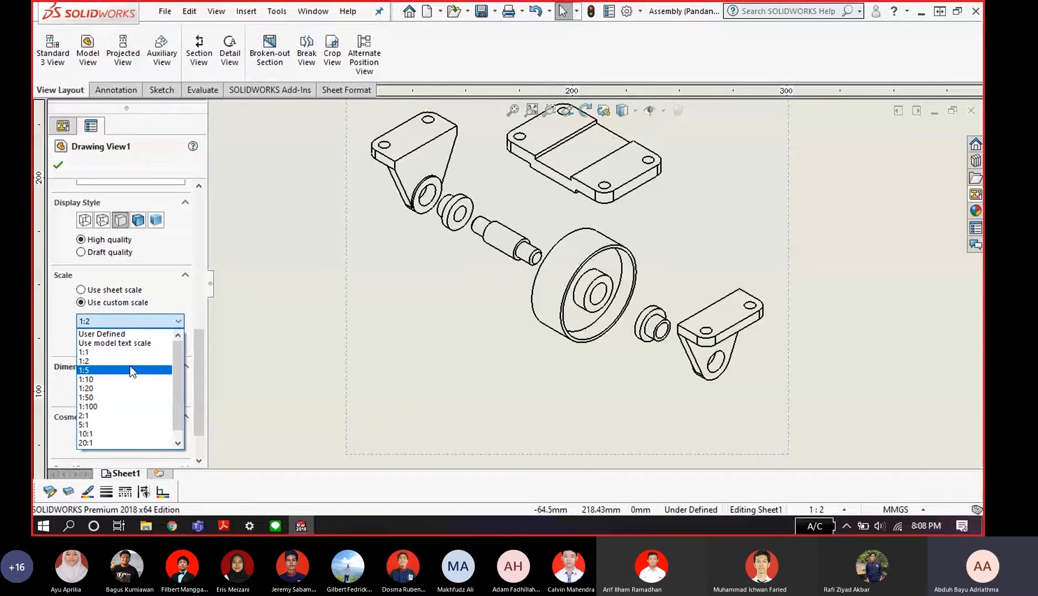
left_click(136, 334)
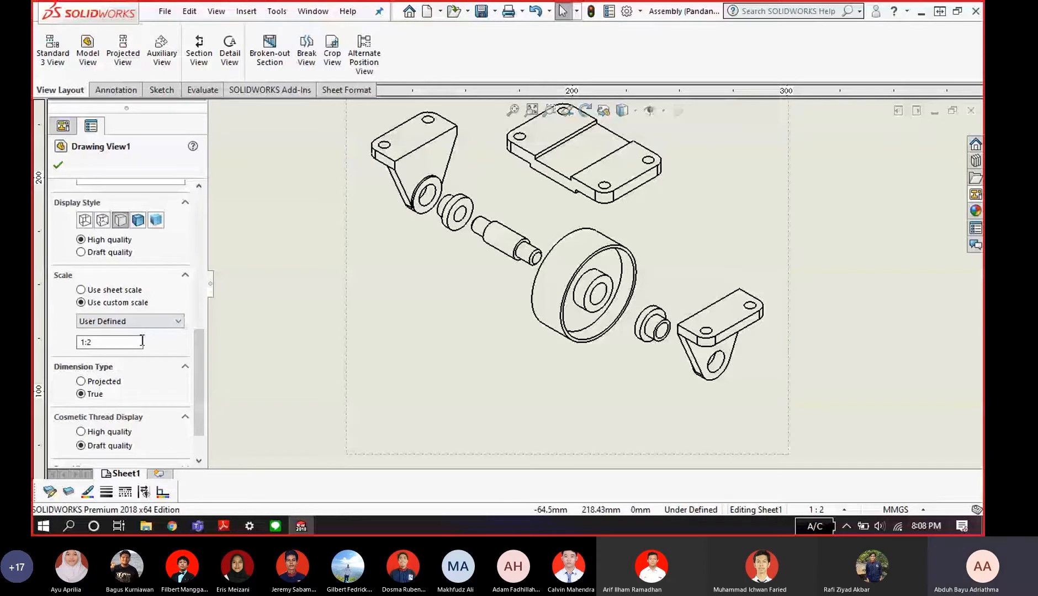
left_click(108, 344)
key("BackSpace")
type("1.5")
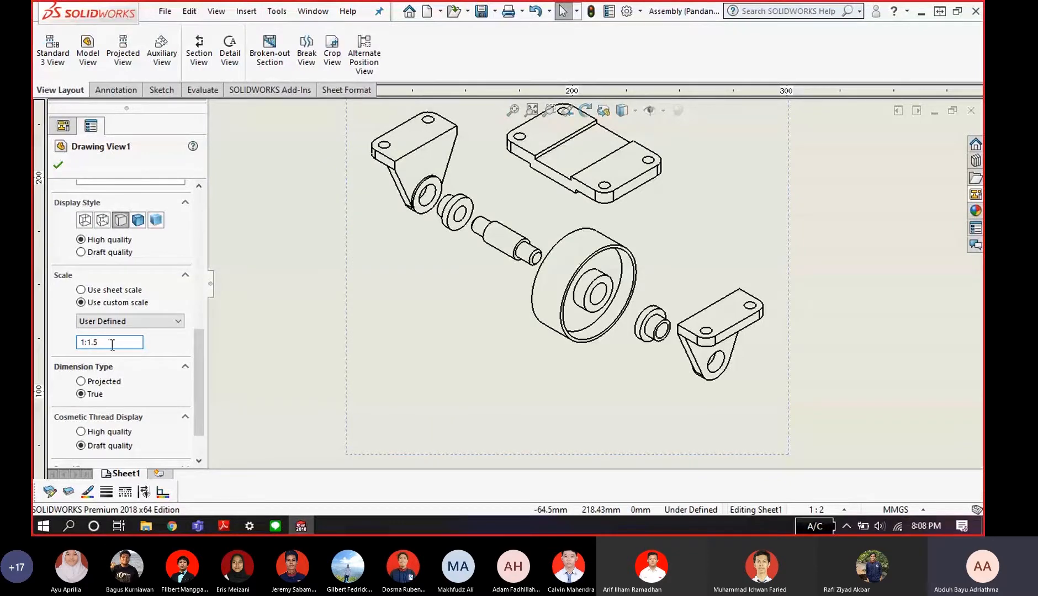
left_click(58, 166)
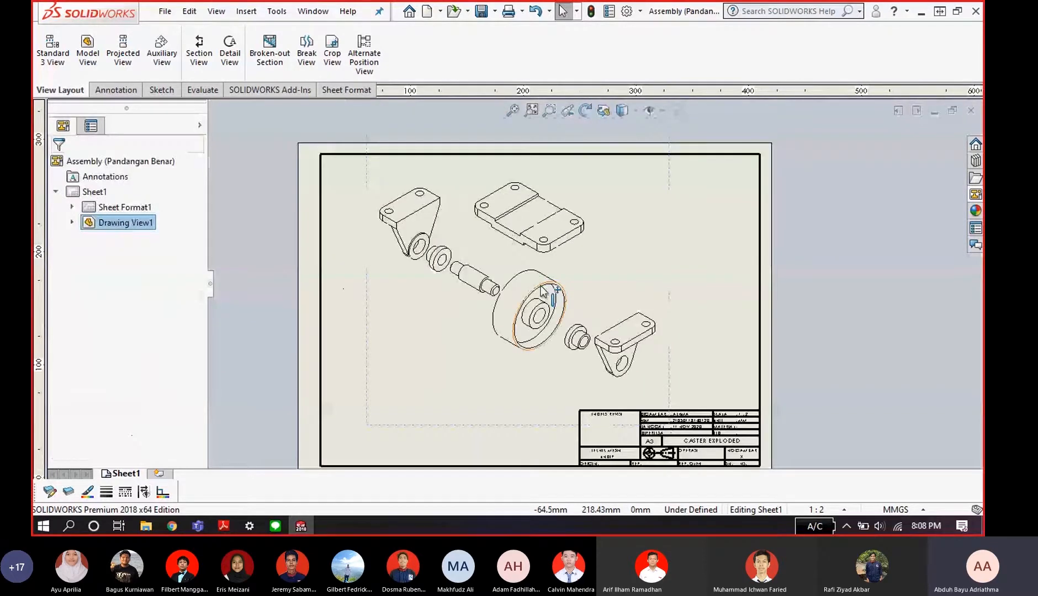
- Reopen the exploded view's properties and review the preset scales available for its custom scale
scroll(544, 291, "down", 1)
left_click(72, 222)
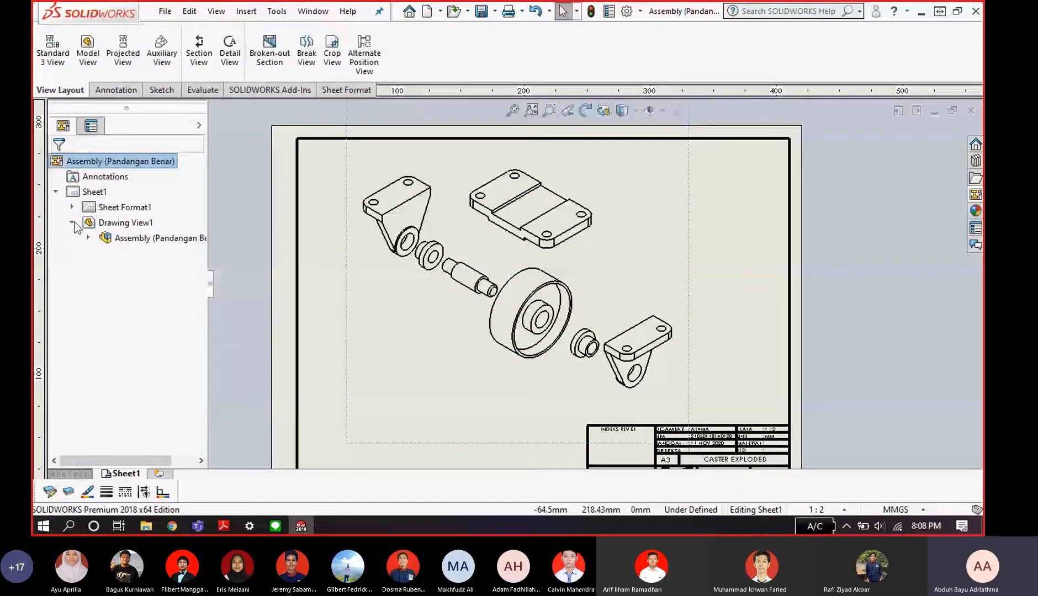
left_click(73, 222)
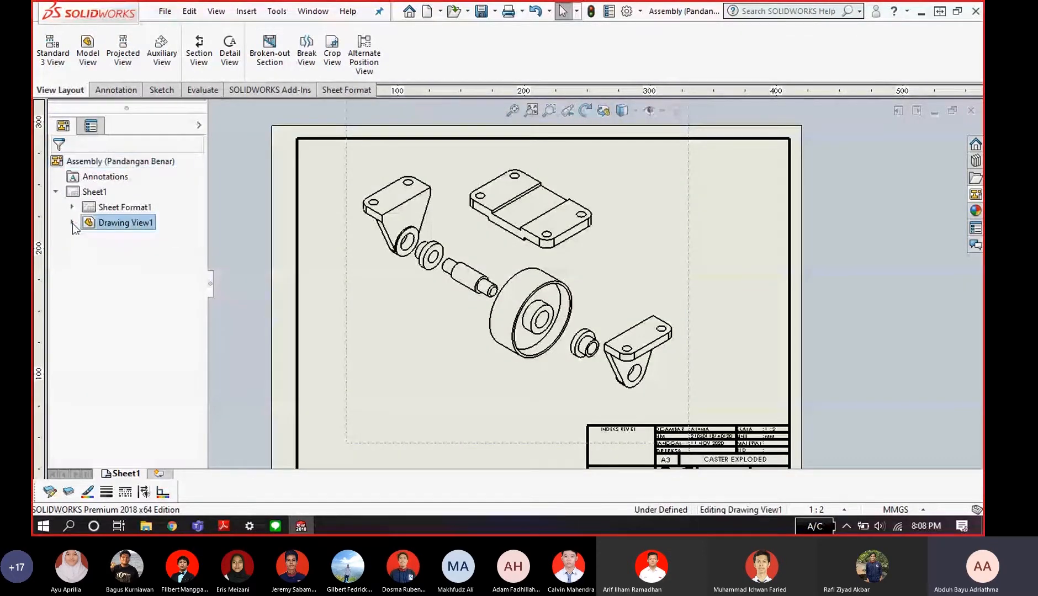
left_click(668, 381)
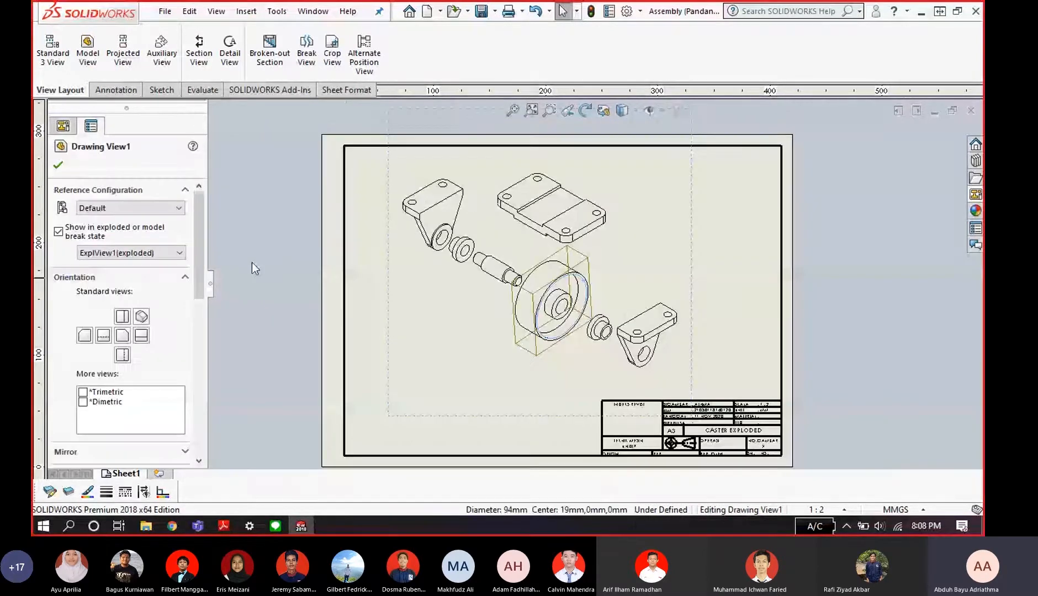
scroll(194, 307, "down", 5)
scroll(182, 381, "down", 1)
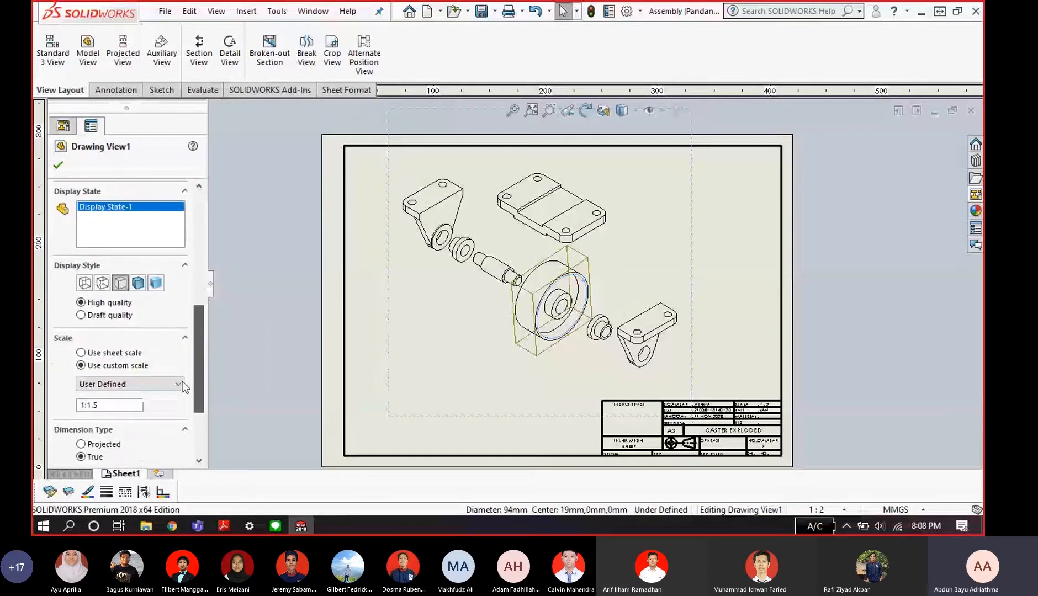
scroll(171, 364, "down", 2)
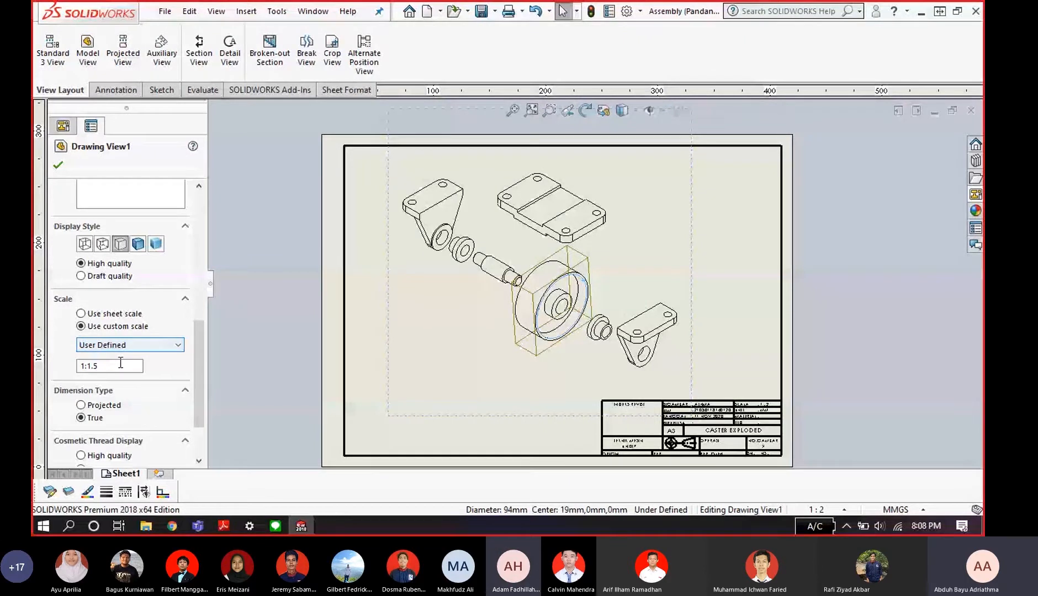
left_click(128, 345)
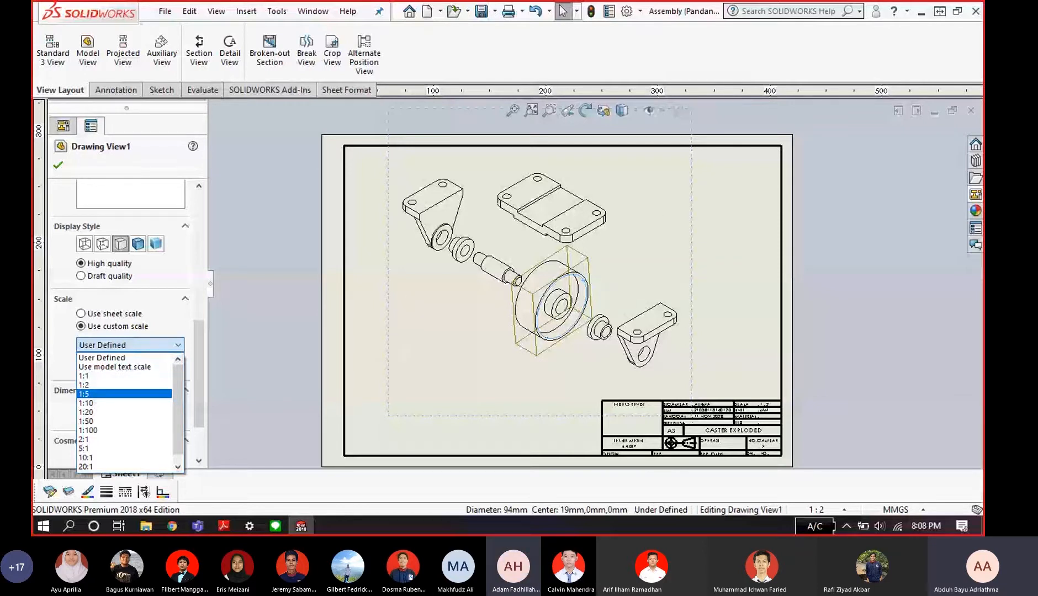
left_click(172, 526)
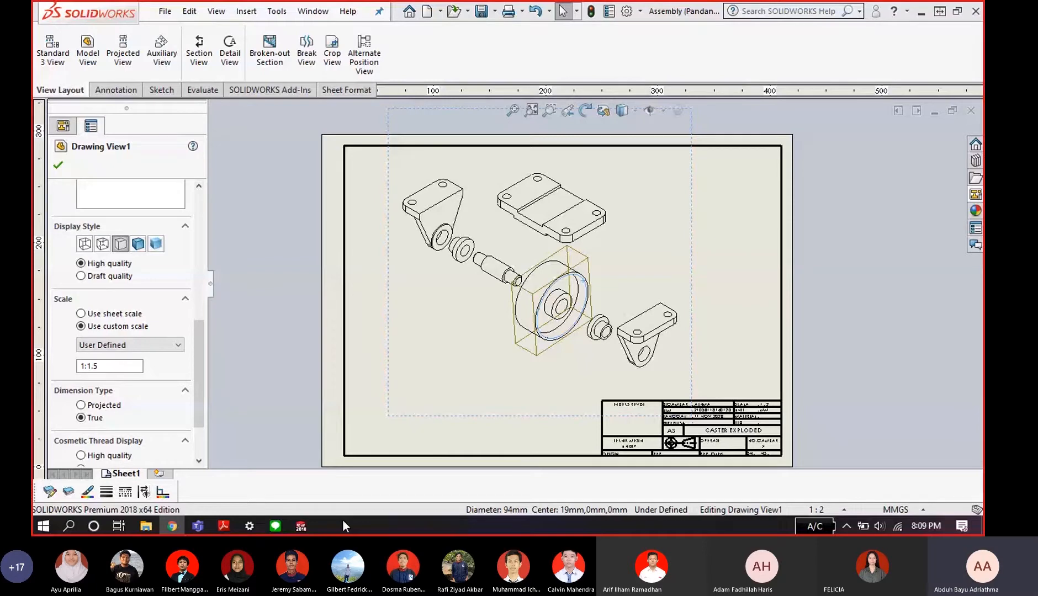
- Examine the exploded parts up close and on the full sheet, and review the view's scale settings
scroll(538, 334, "down", 1)
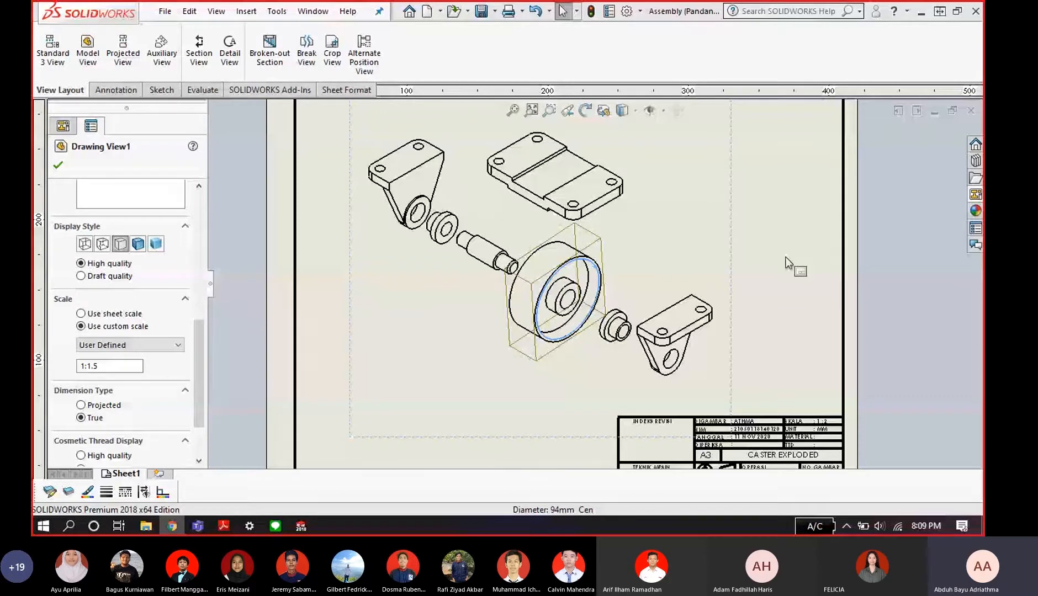
left_click(788, 263)
scroll(571, 269, "down", 1)
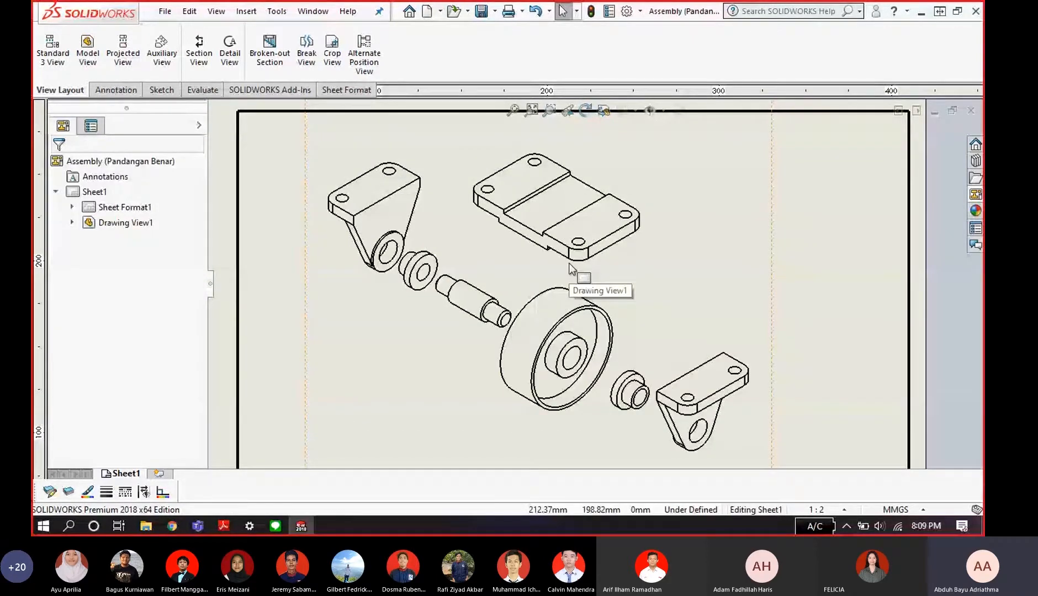
scroll(549, 285, "down", 1)
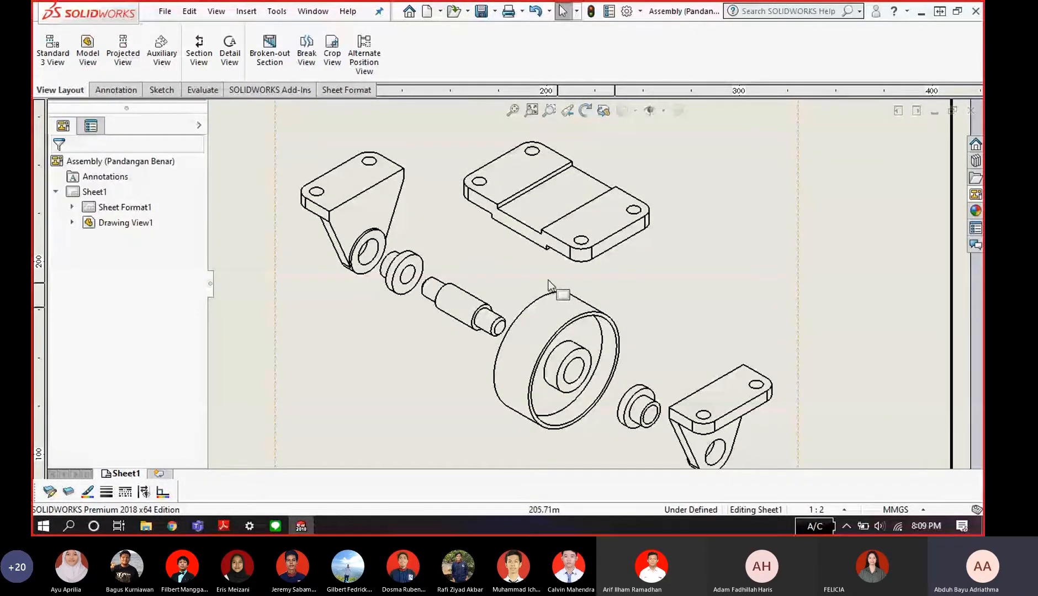
key("f")
left_click(693, 320)
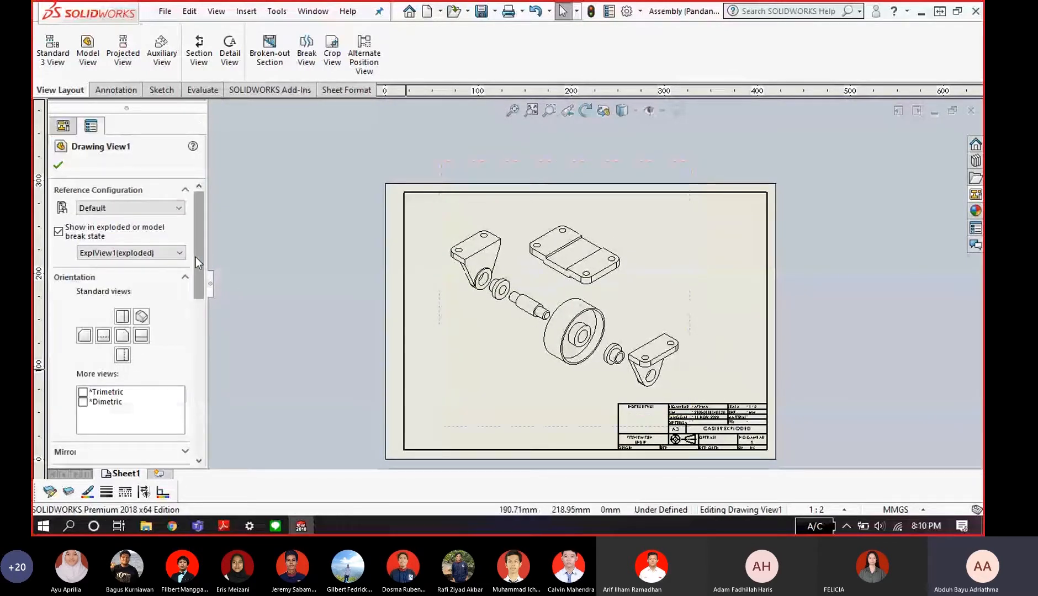
left_click_drag(193, 257, 194, 425)
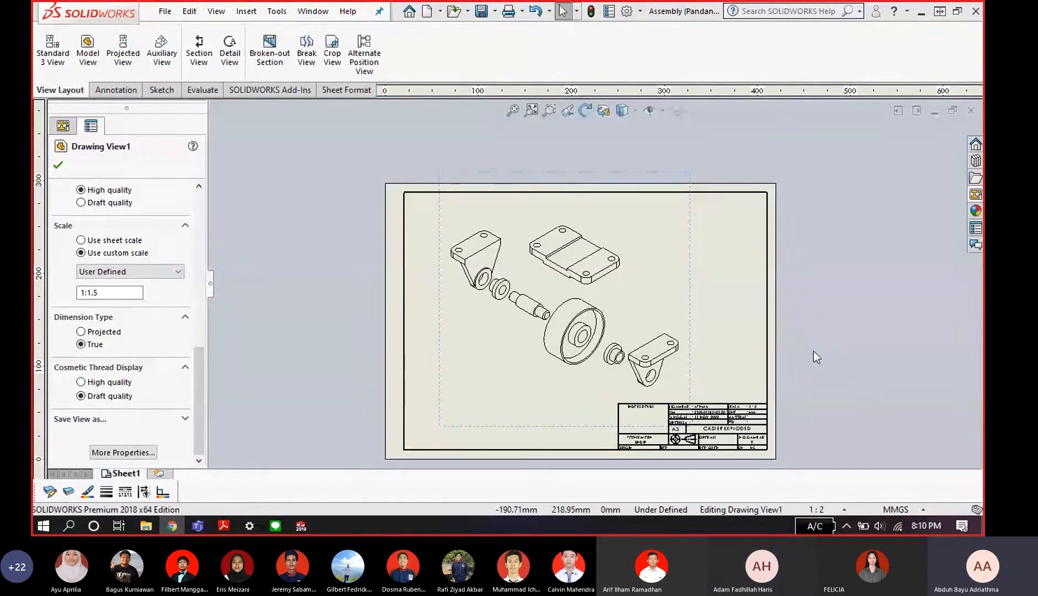
- Look at the assembly views available in the View Palette and return to the sheet
left_click(975, 195)
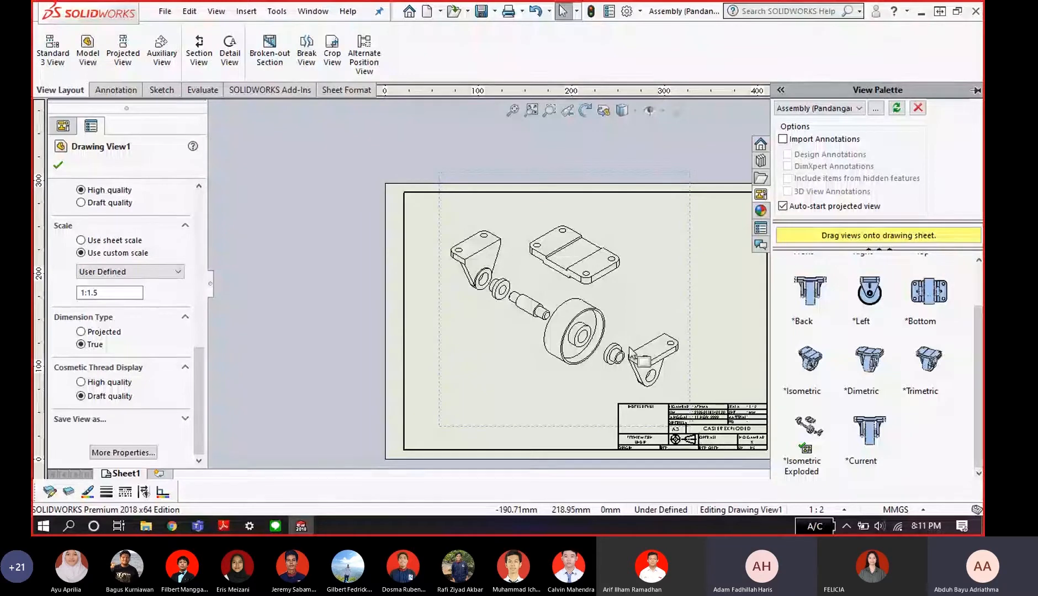
left_click(731, 325)
scroll(683, 328, "down", 2)
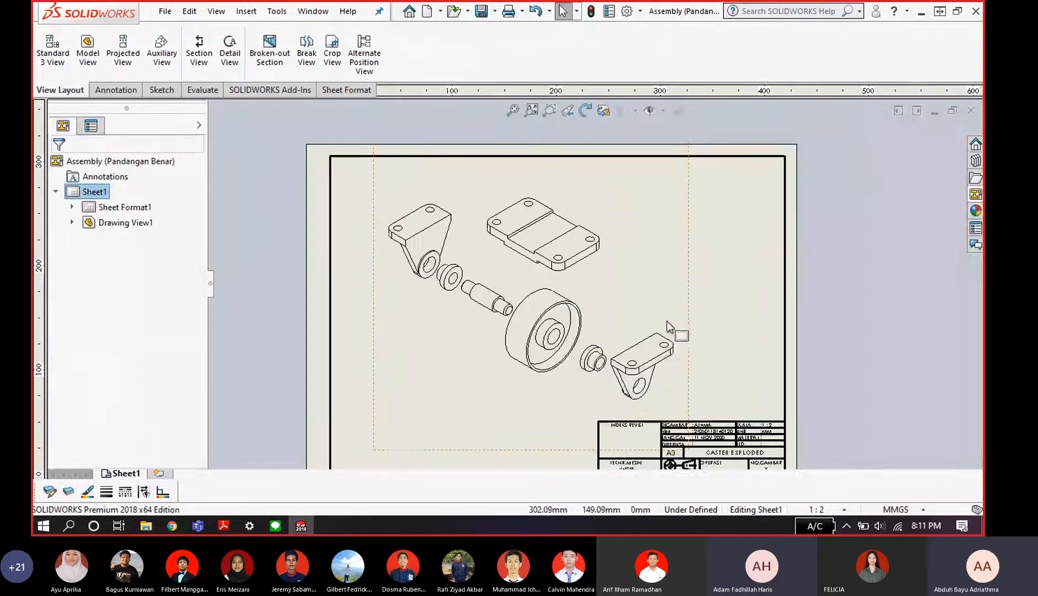
- Try other display styles on the exploded view, including Shaded With Edges, and return to high-quality Hidden Lines Removed
left_click(670, 330)
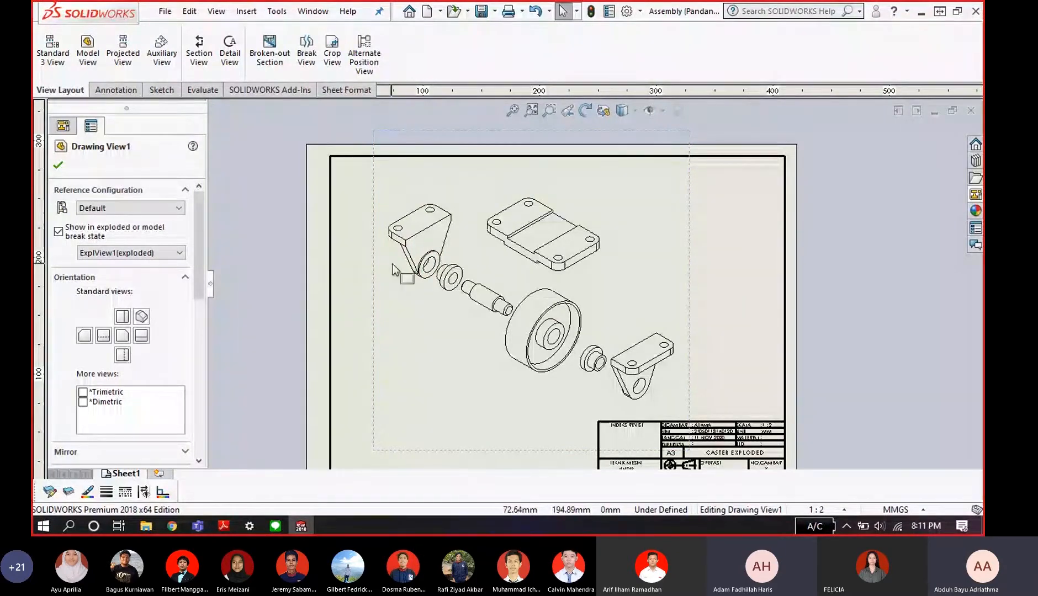
scroll(392, 271, "down", 1)
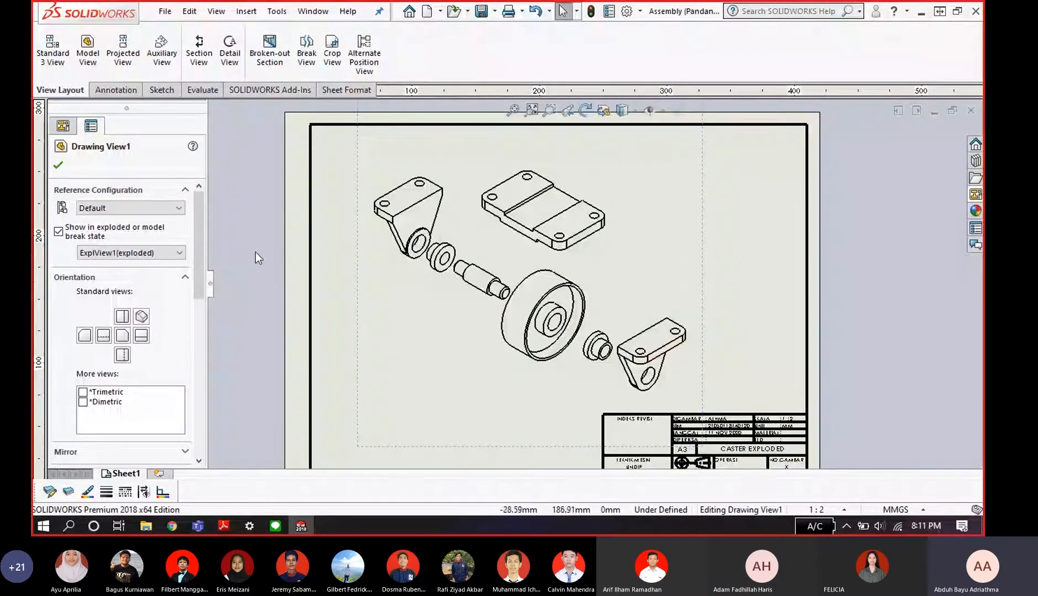
scroll(193, 239, "down", 10)
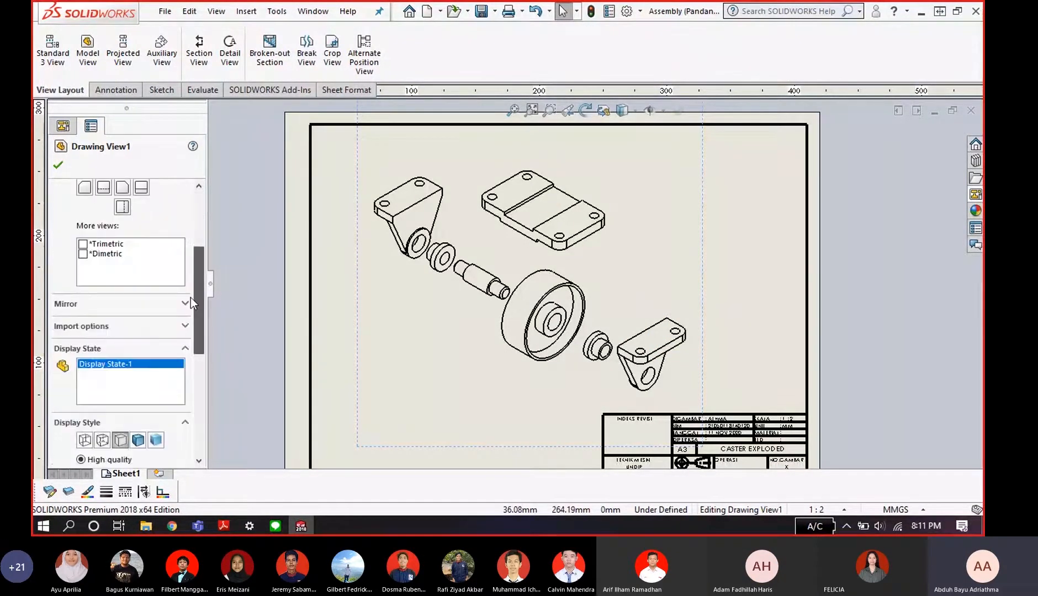
left_click(132, 329)
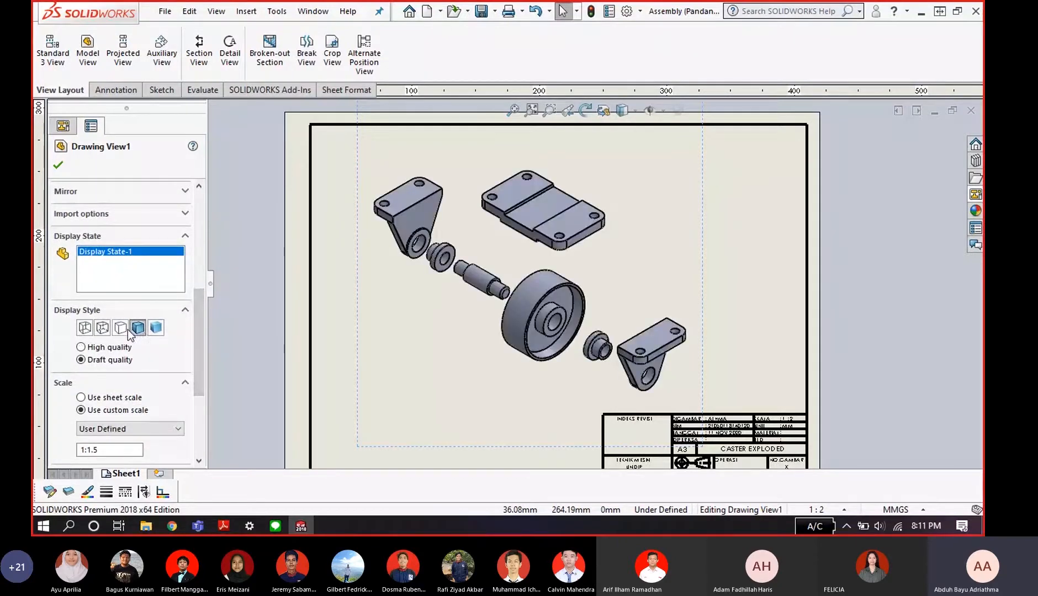
left_click(120, 328)
left_click(104, 348)
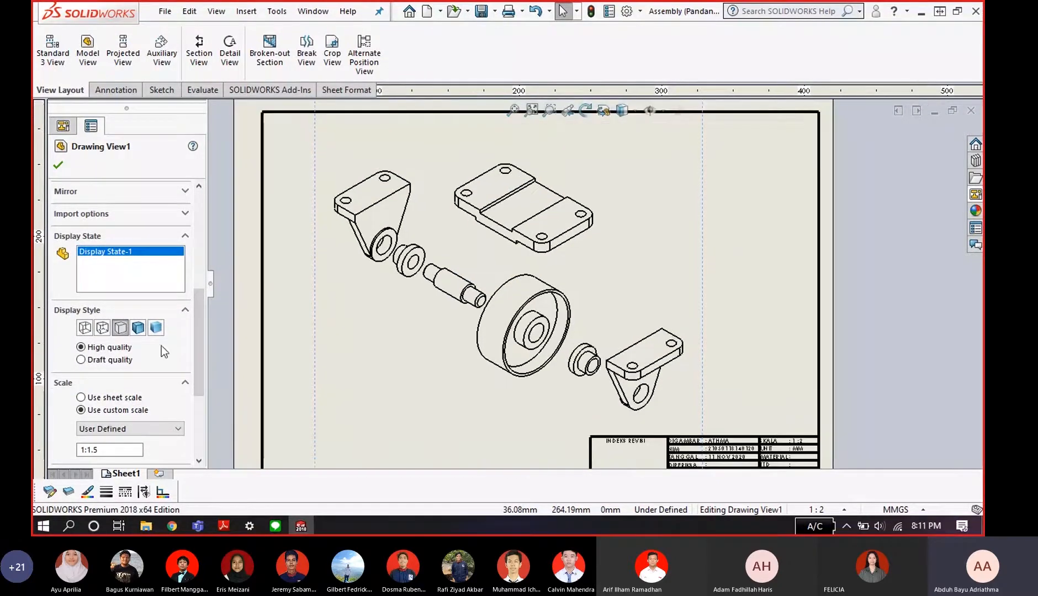
left_click(104, 330)
left_click(121, 333)
- Set the exploded view's custom scale to 1:2 and check the parts up close
left_click_drag(194, 317, 202, 348)
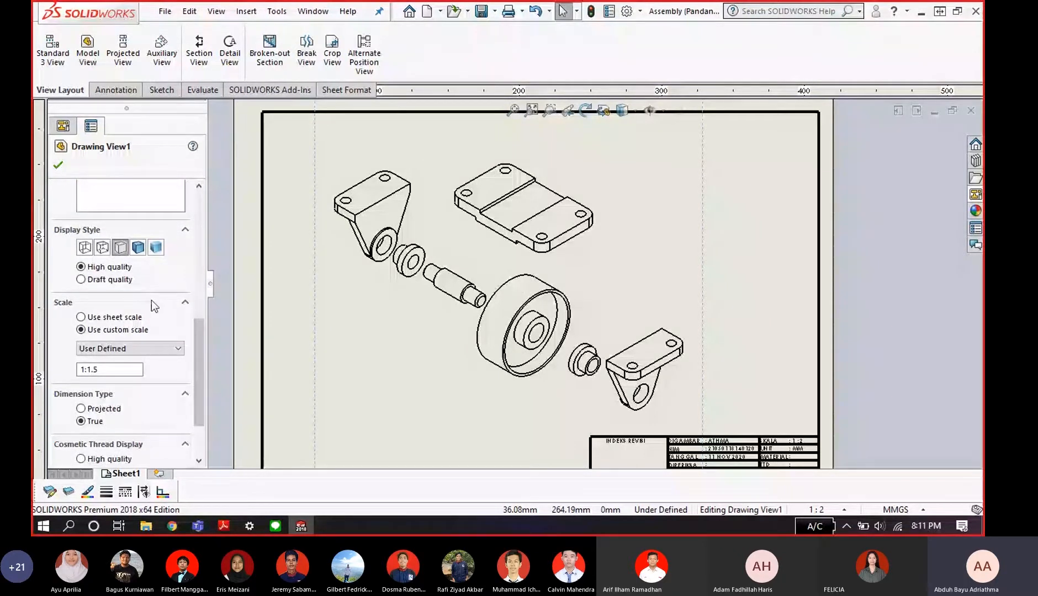
scroll(151, 300, "down", 3)
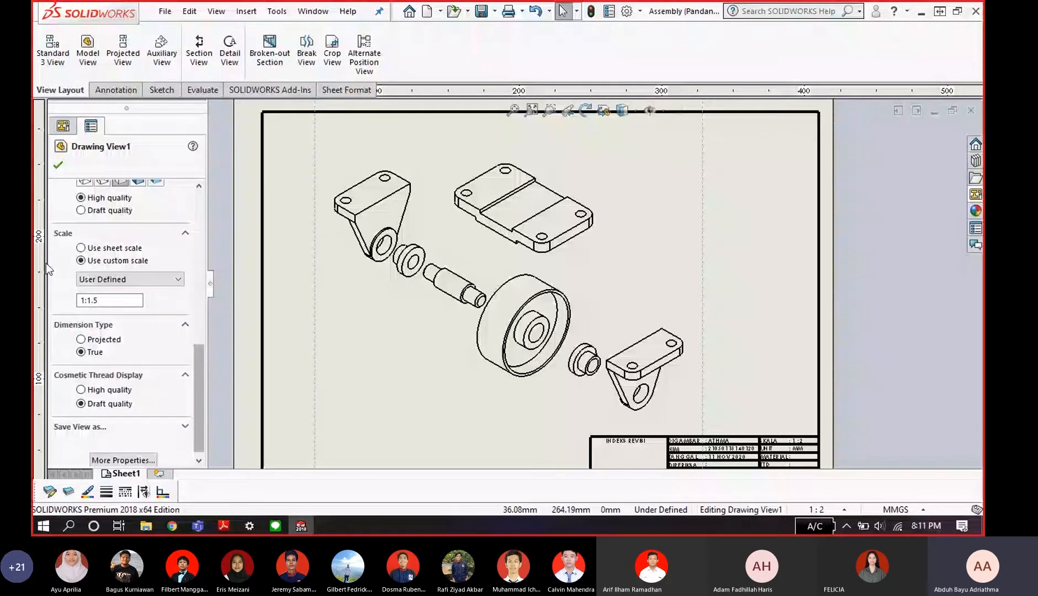
left_click(138, 279)
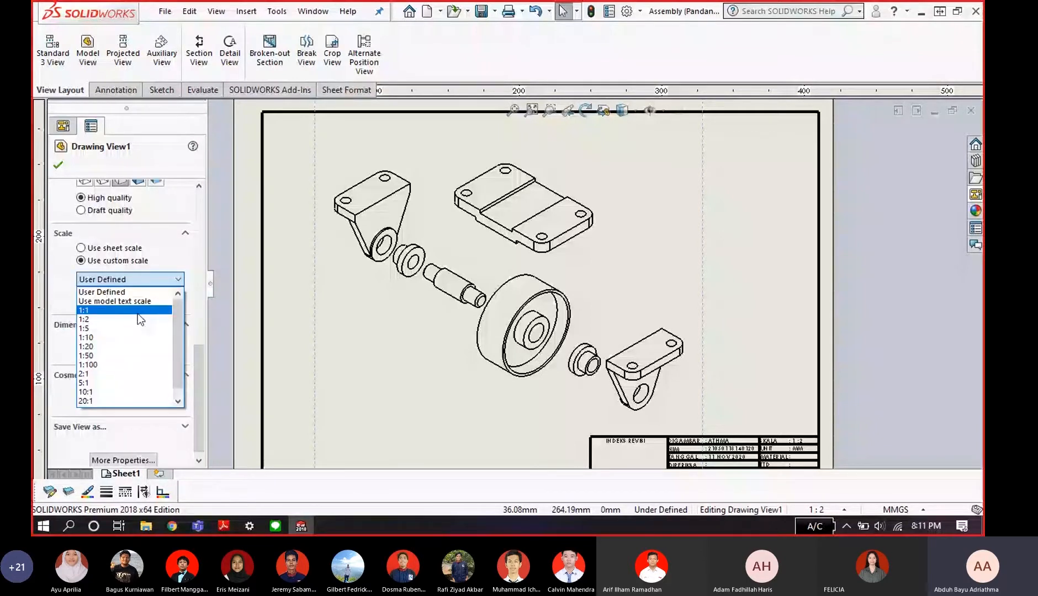
left_click(138, 319)
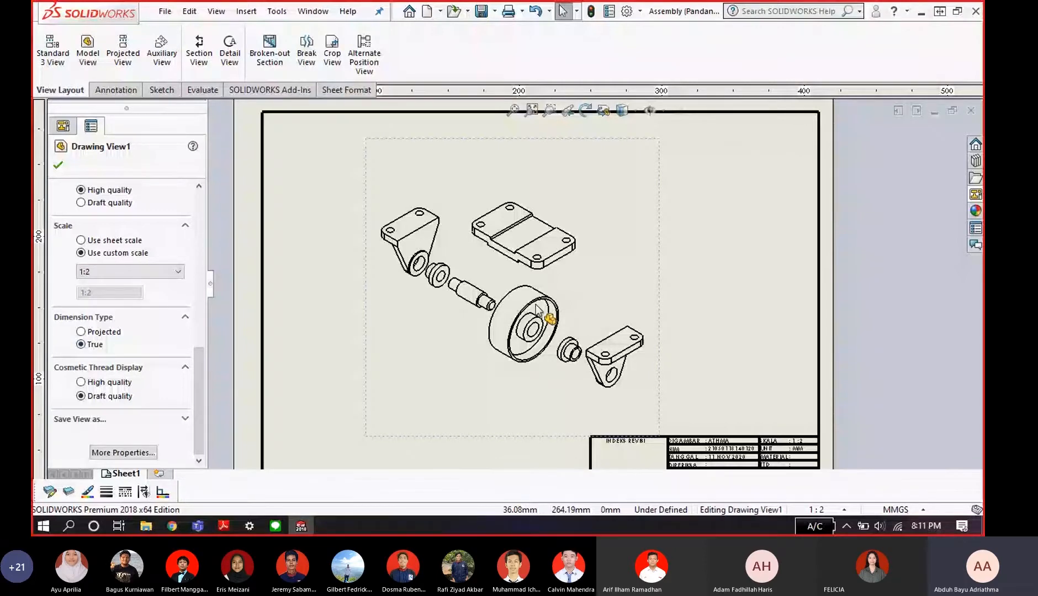
scroll(537, 307, "down", 5)
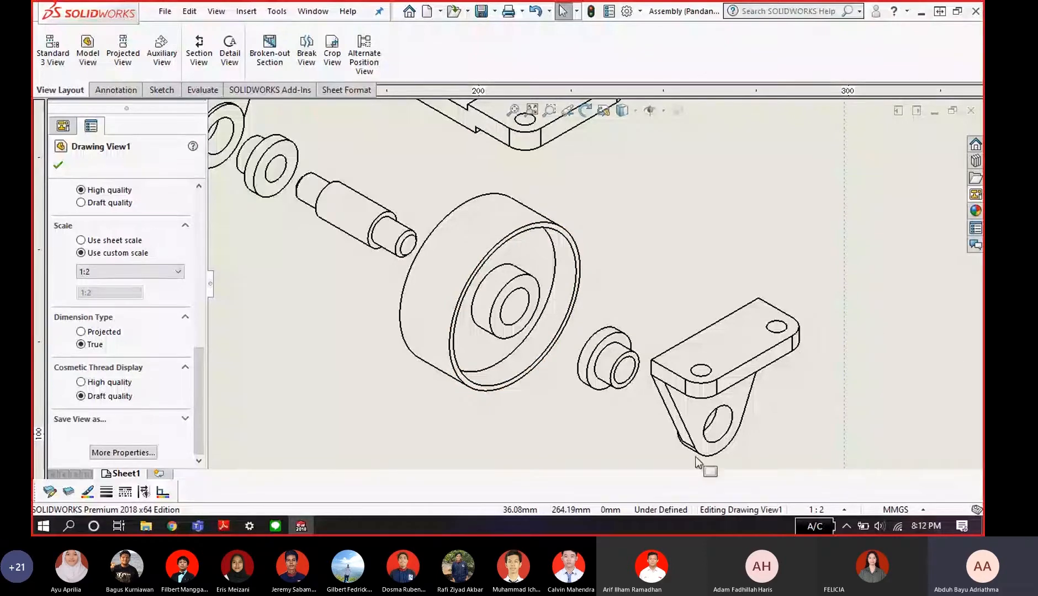
- Switch to PowerPoint and examine the slide image comparing true and projected dimensions up close
left_click(44, 527)
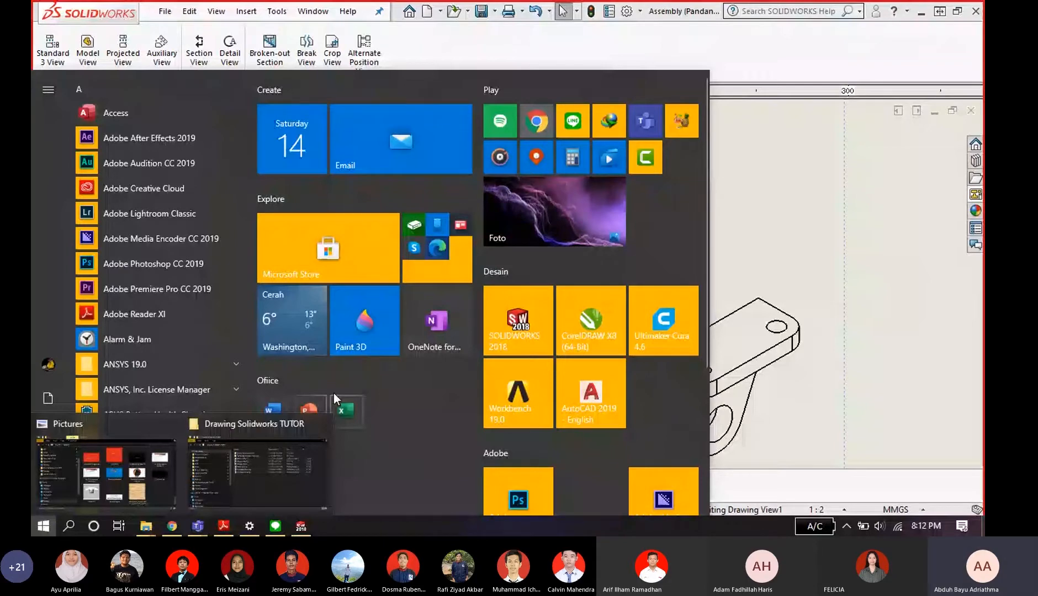
left_click(309, 409)
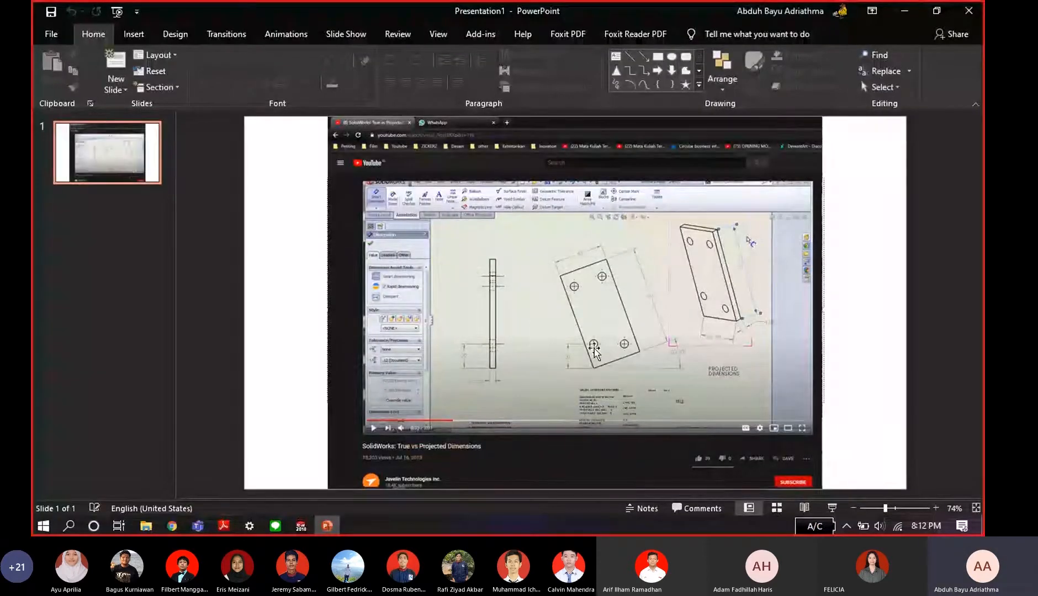
left_click(833, 508)
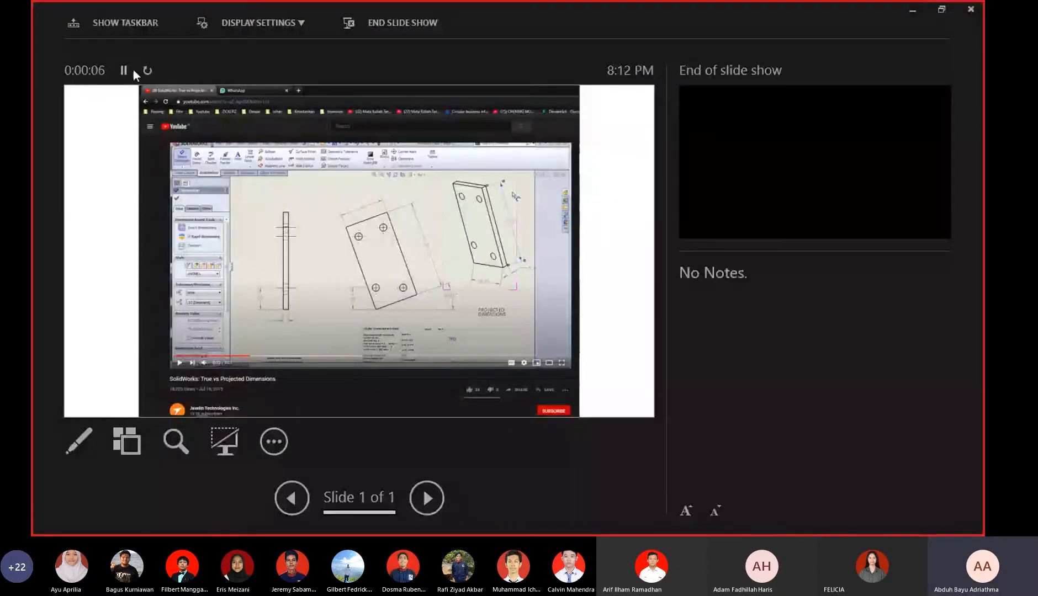
key("Escape")
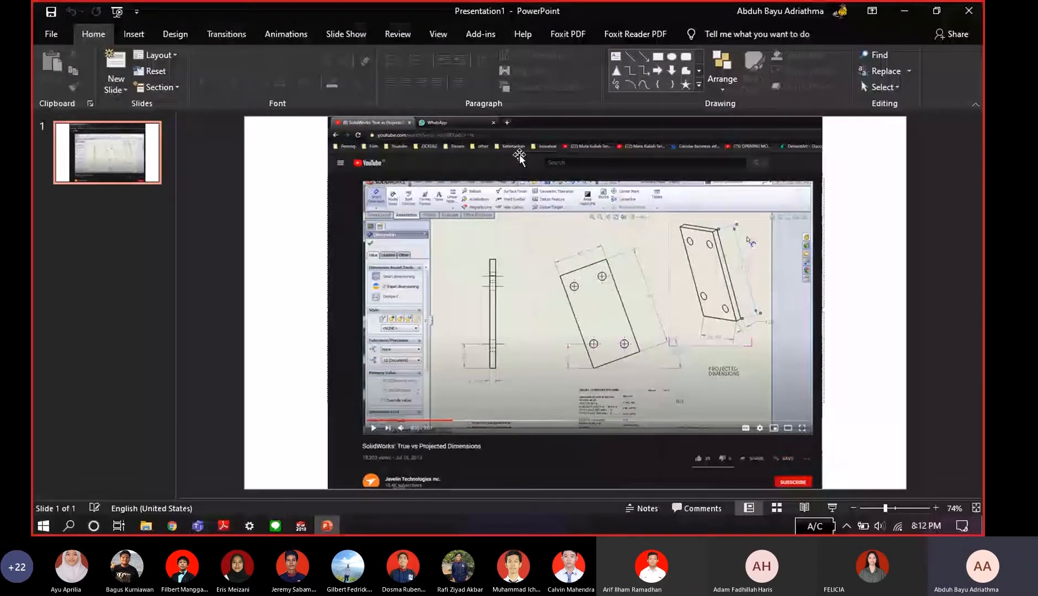
left_click(519, 154)
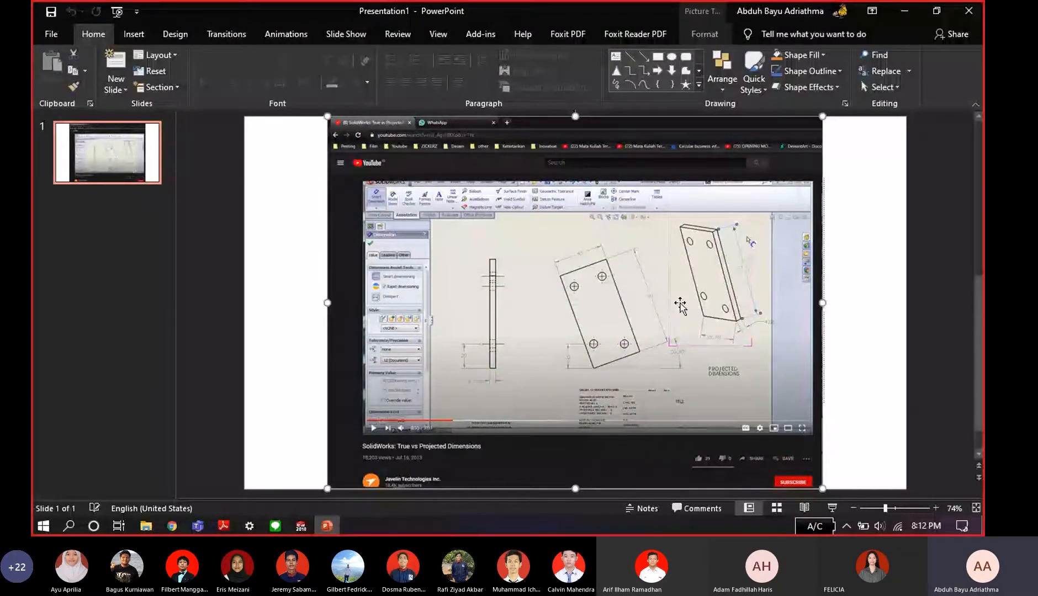
scroll(680, 304, "up", 8, "ctrl")
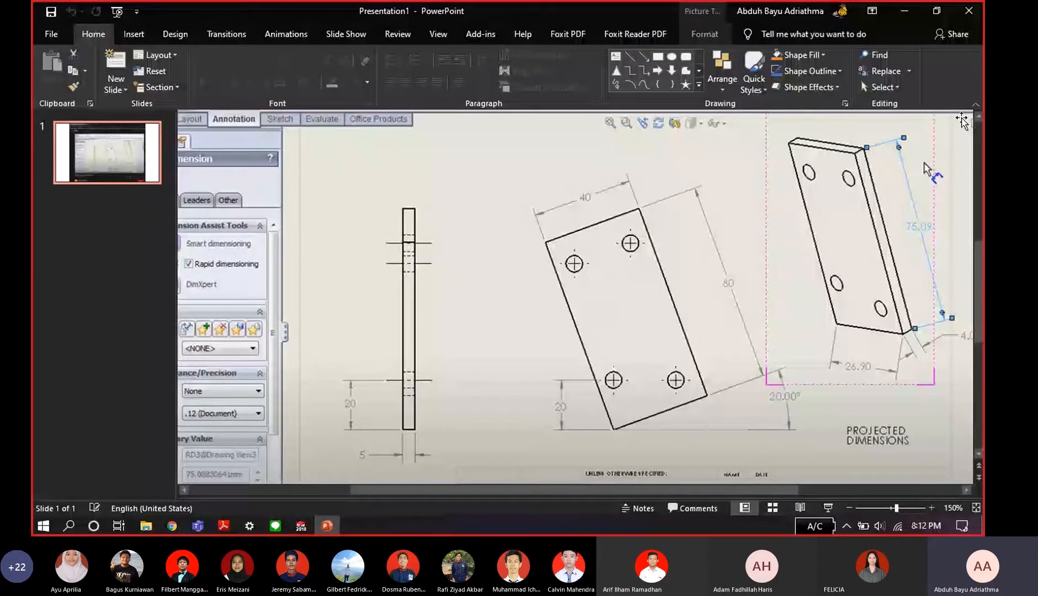
left_click(976, 105)
scroll(680, 255, "down", 1, "ctrl")
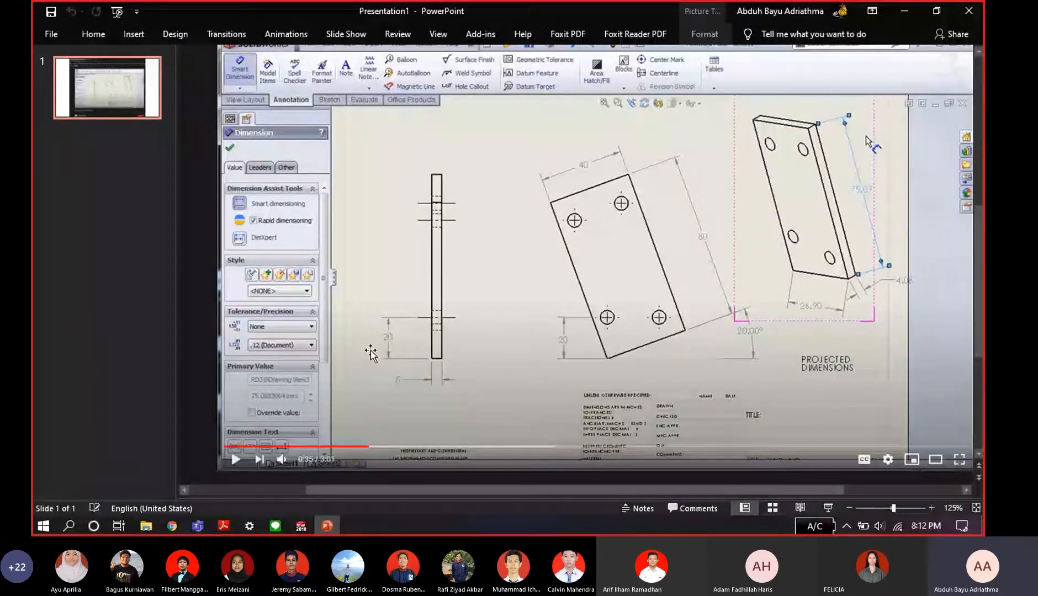
- Compare the Projected and True dimension type options of the SOLIDWORKS drawing view with the dimensions on the PowerPoint slide
key("alt+Tab")
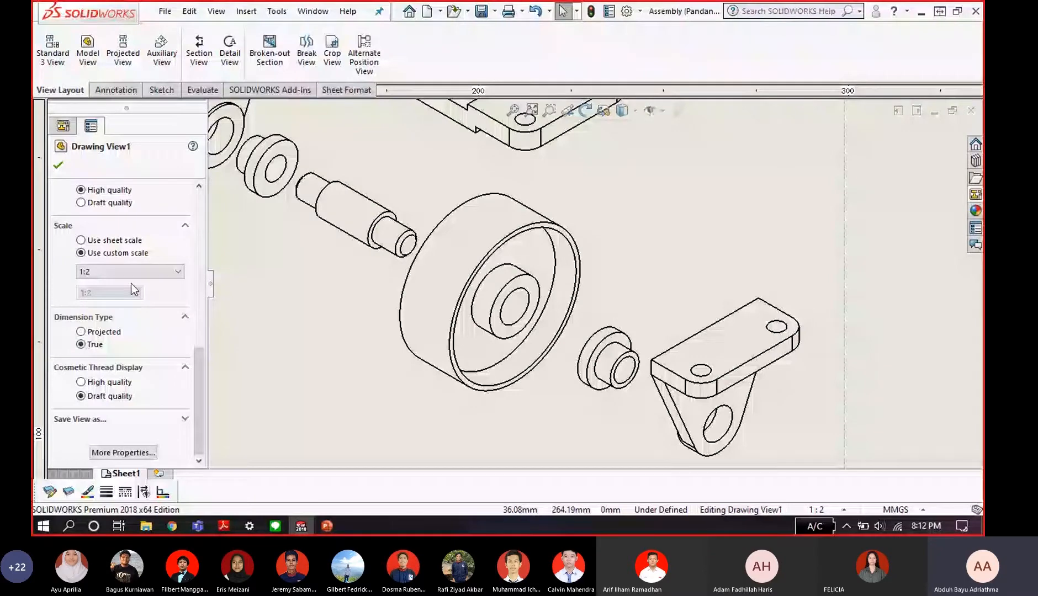
key("alt+Tab")
key("alt+Tab")
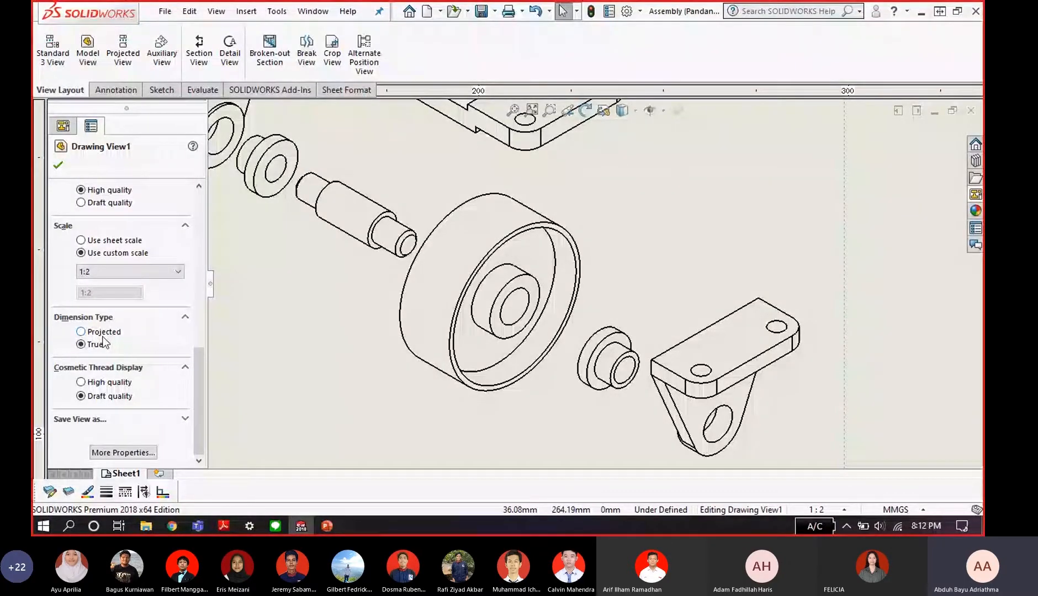
key("alt+Tab")
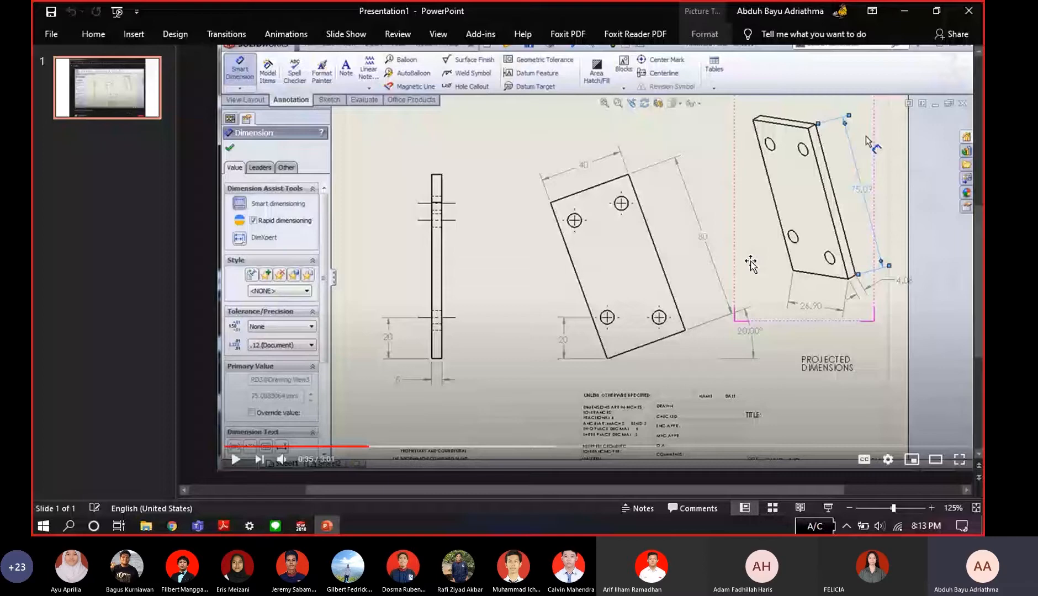
key("alt+Tab")
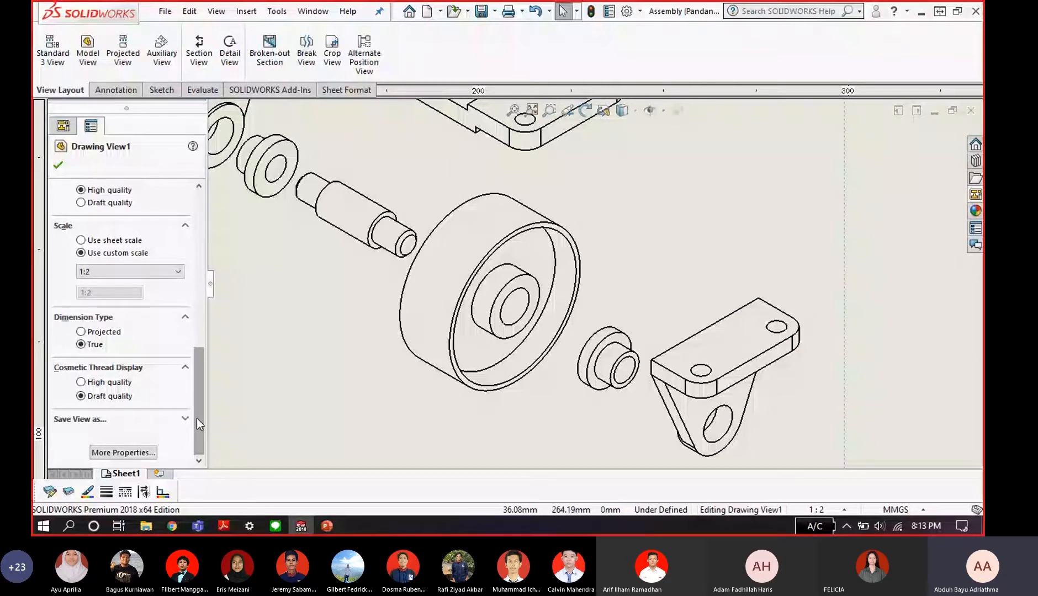
- Set the exploded view's cosmetic thread display to High quality in SOLIDWORKS and recheck the dimension image in PowerPoint
left_click(80, 382)
scroll(491, 317, "up", 2)
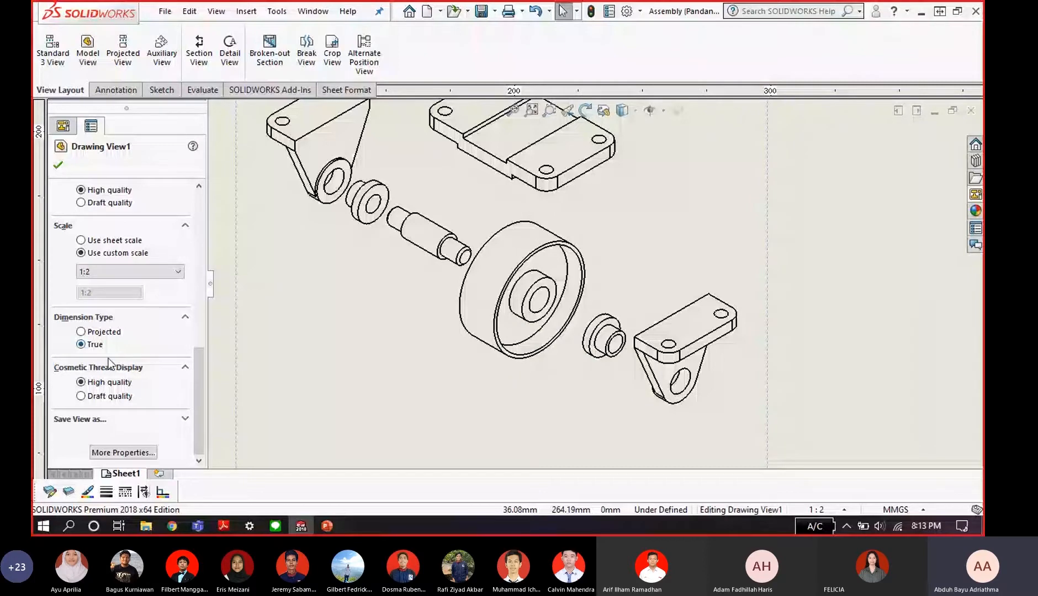
key("alt+Tab")
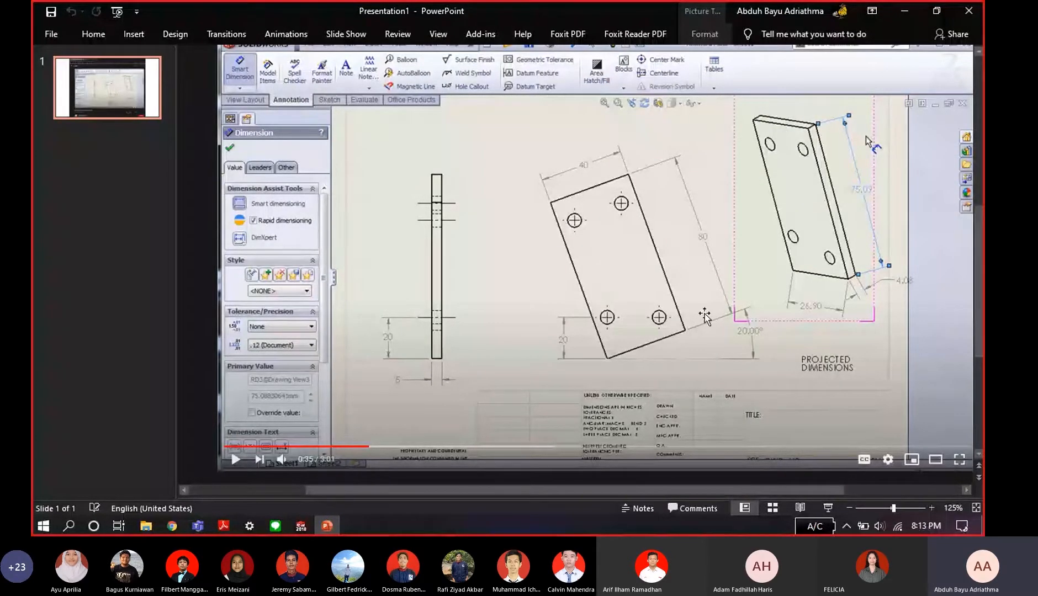
key("alt+Tab")
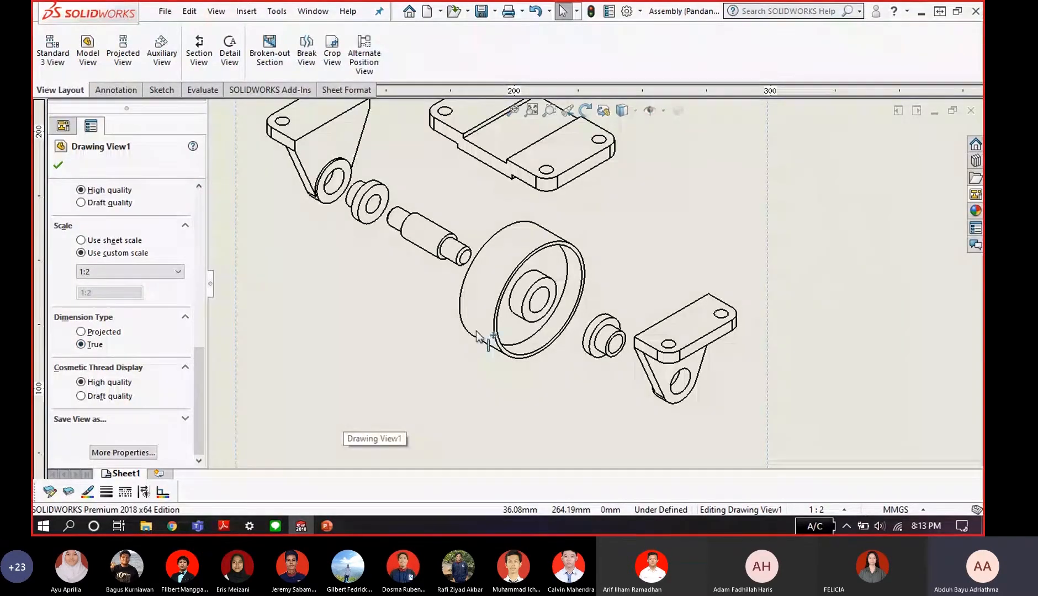
- Review the full sheet, consult the reference caster drawing in Adobe Reader, and return to SOLIDWORKS
key("f")
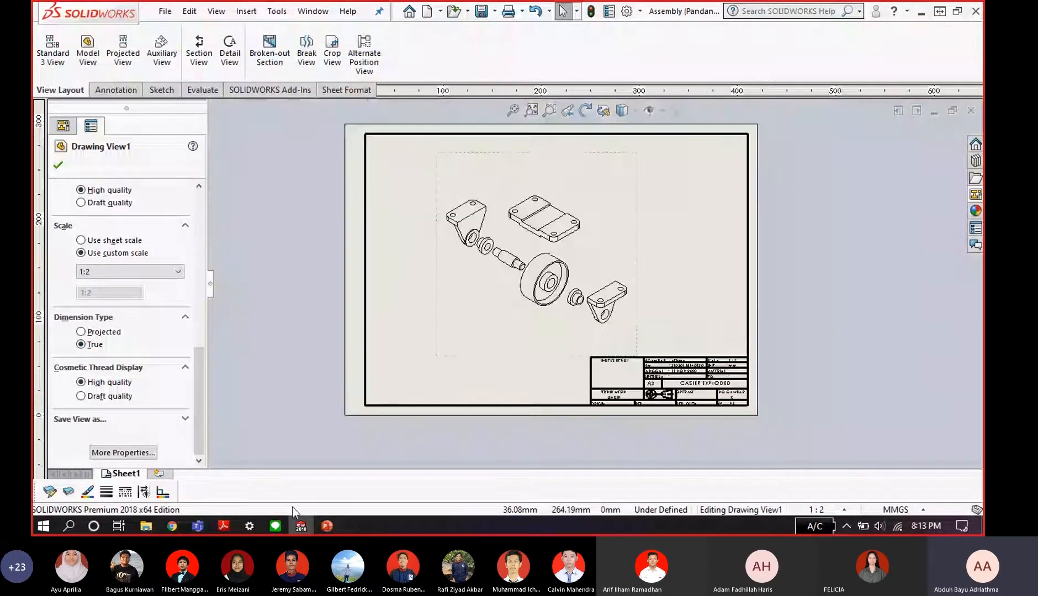
left_click(332, 532)
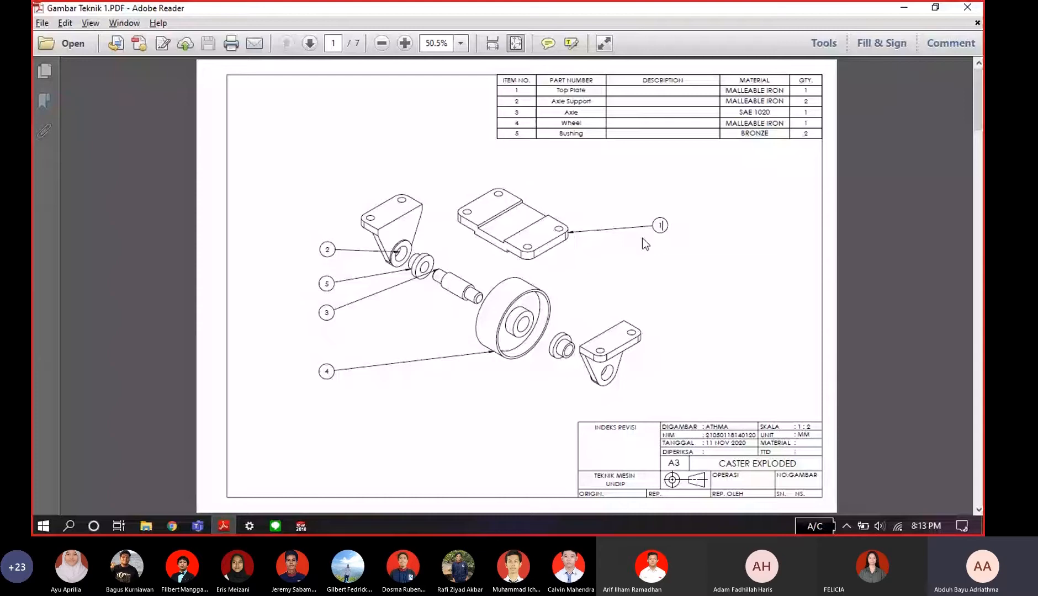
key("alt+Tab")
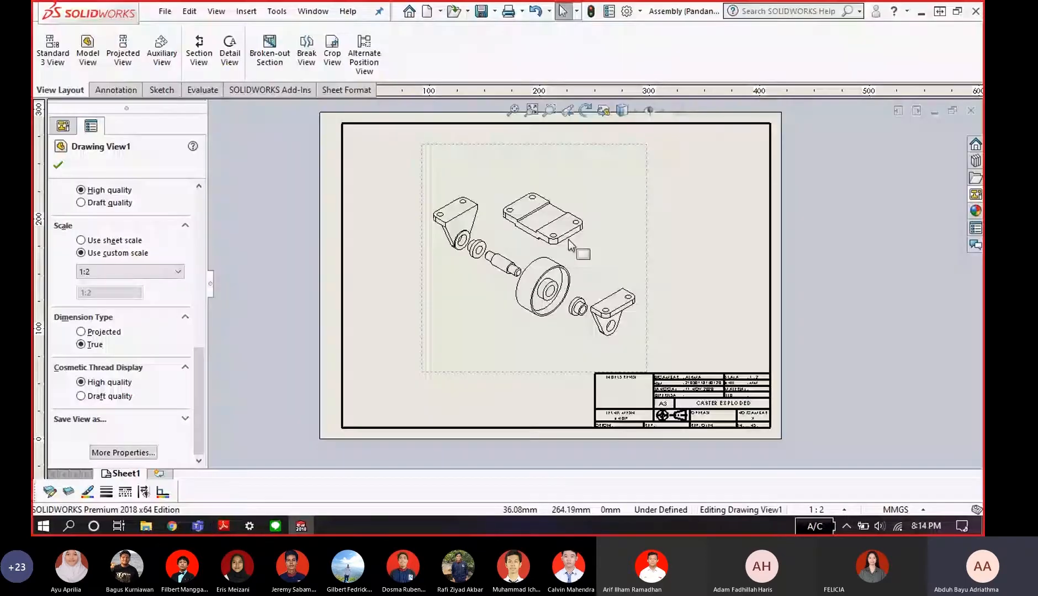
- Try placing individual balloons on the top plate and the upper axle support
scroll(570, 245, "down", 2)
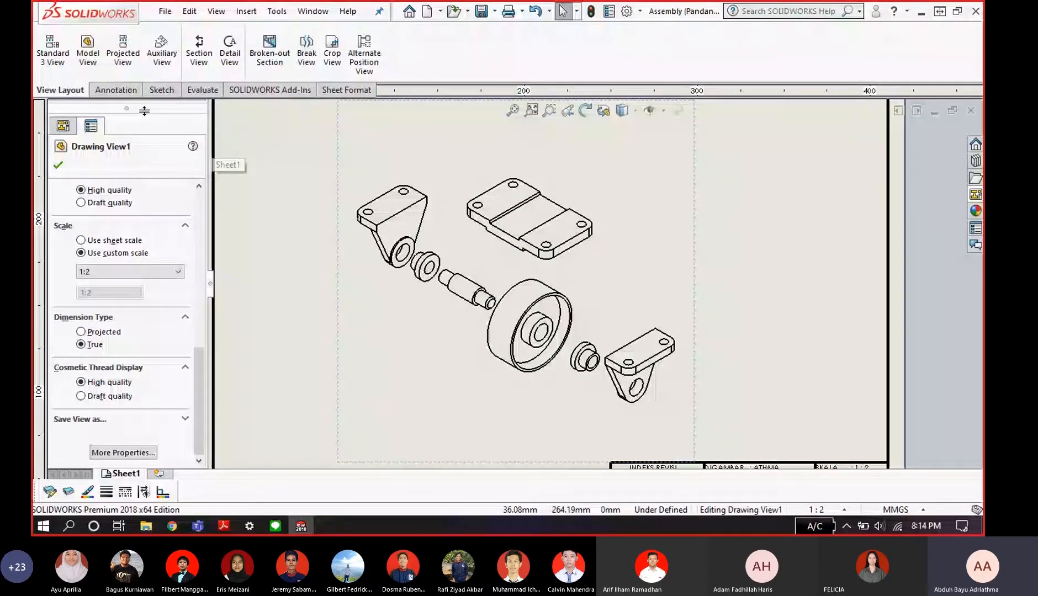
left_click(122, 90)
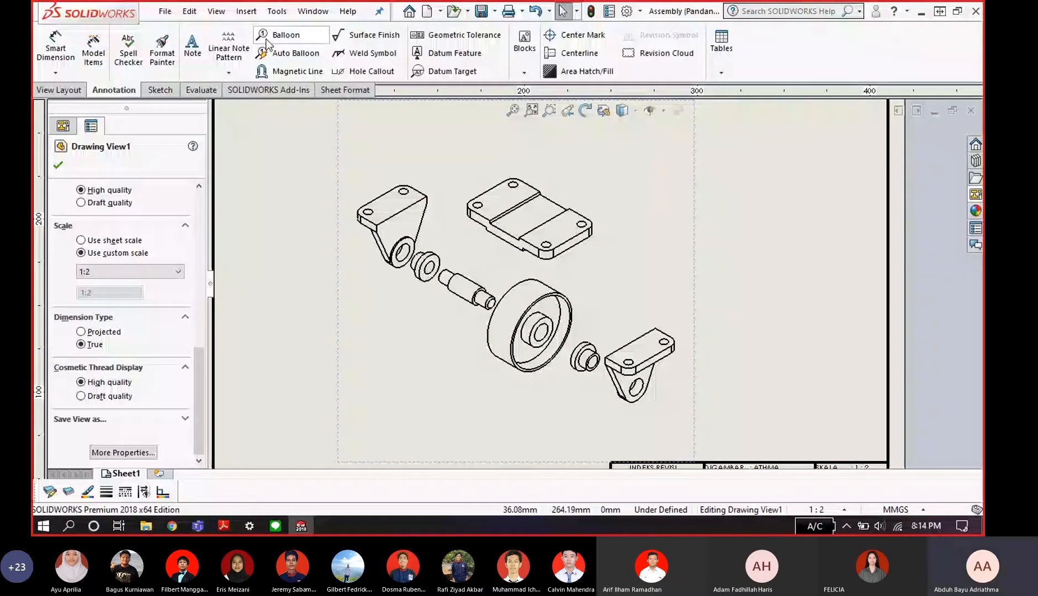
left_click(267, 36)
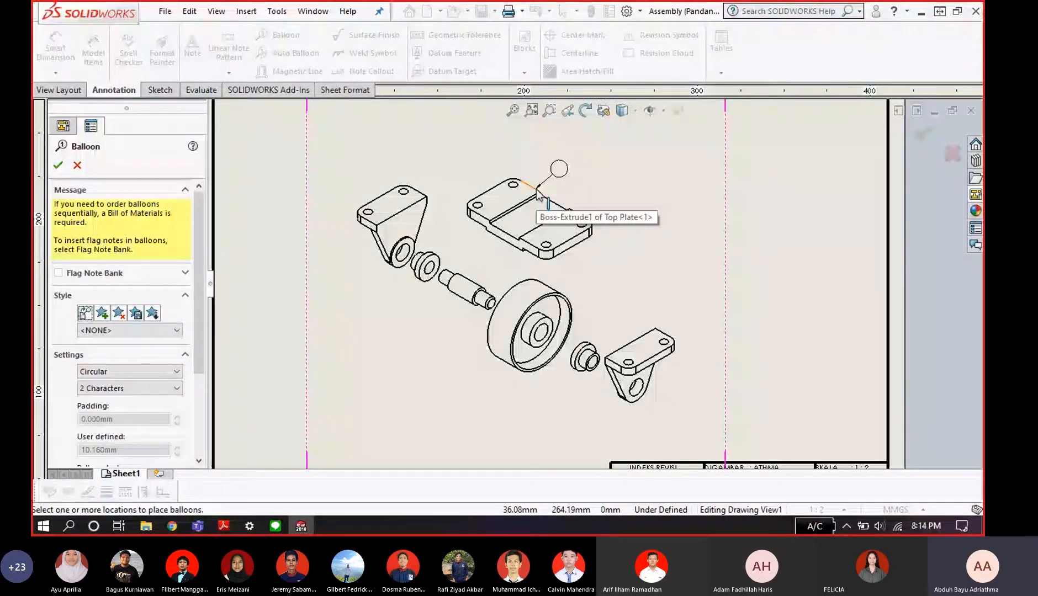
left_click(537, 189)
left_click(611, 159)
left_click(405, 185)
left_click(398, 139)
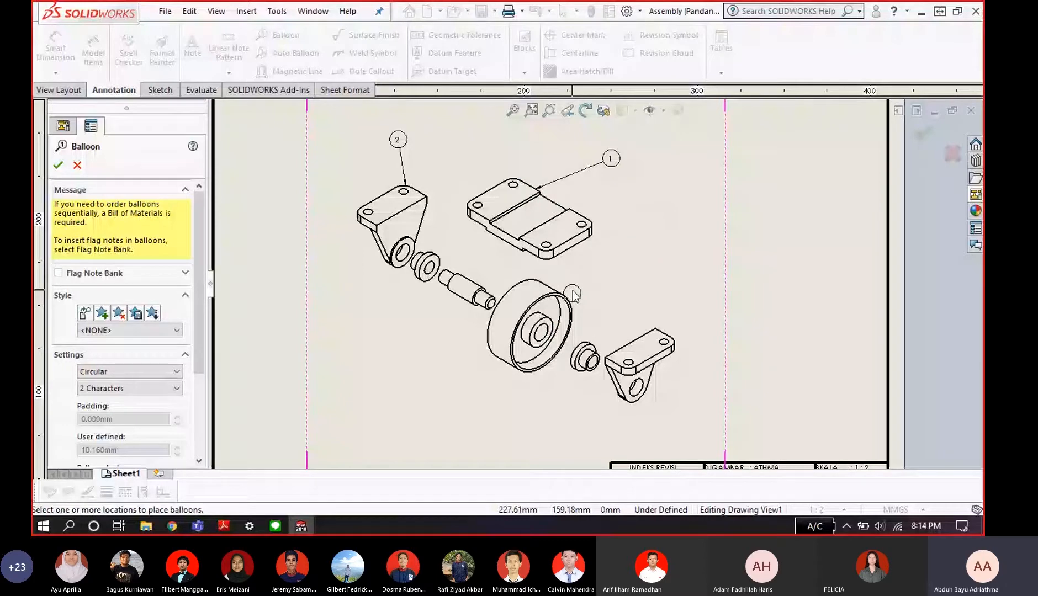
left_click(77, 165)
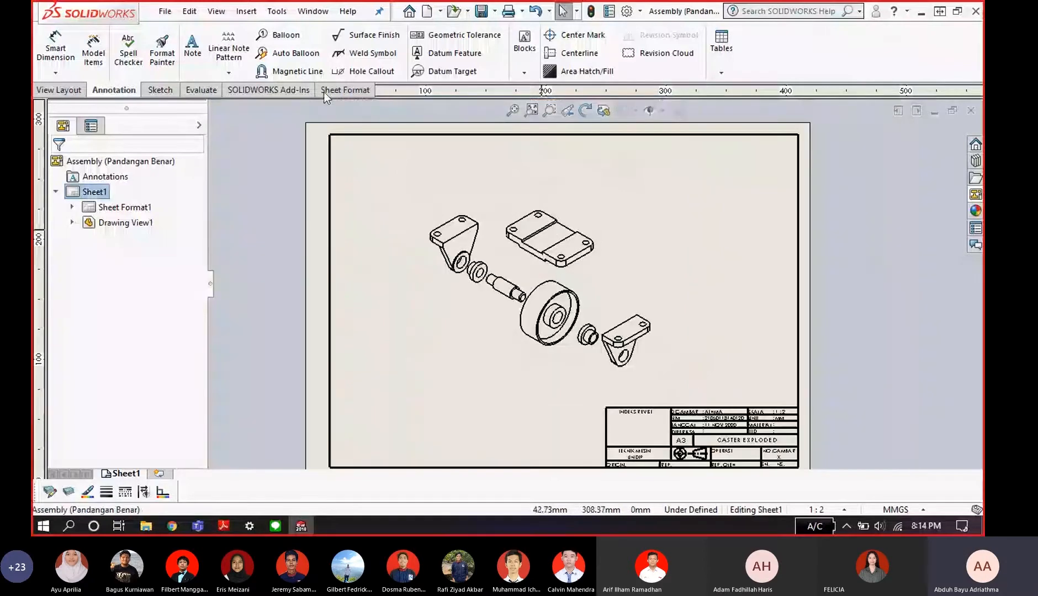
left_click(296, 53)
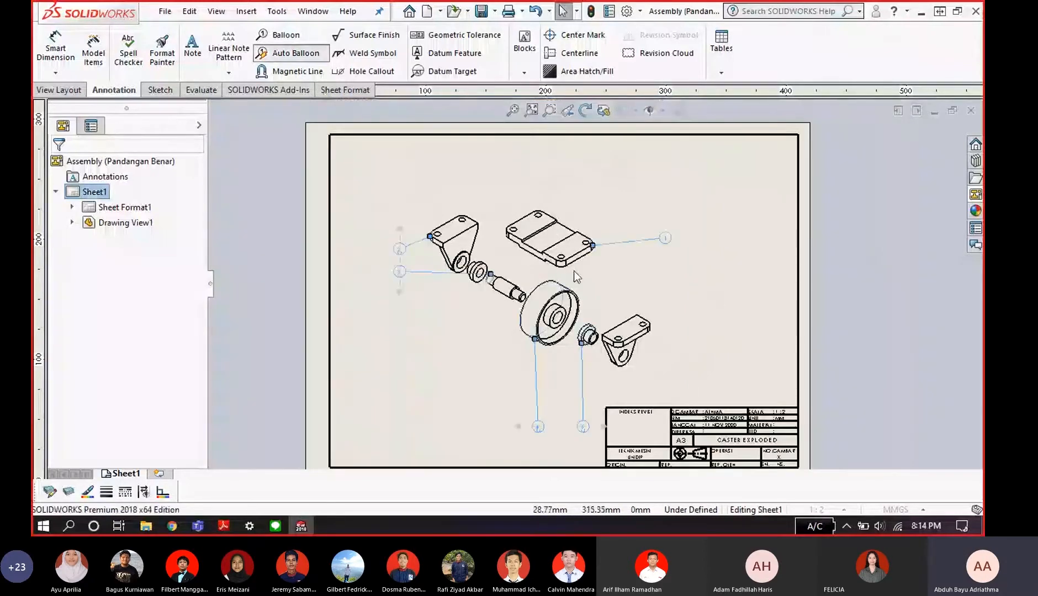
scroll(652, 353, "down", 2)
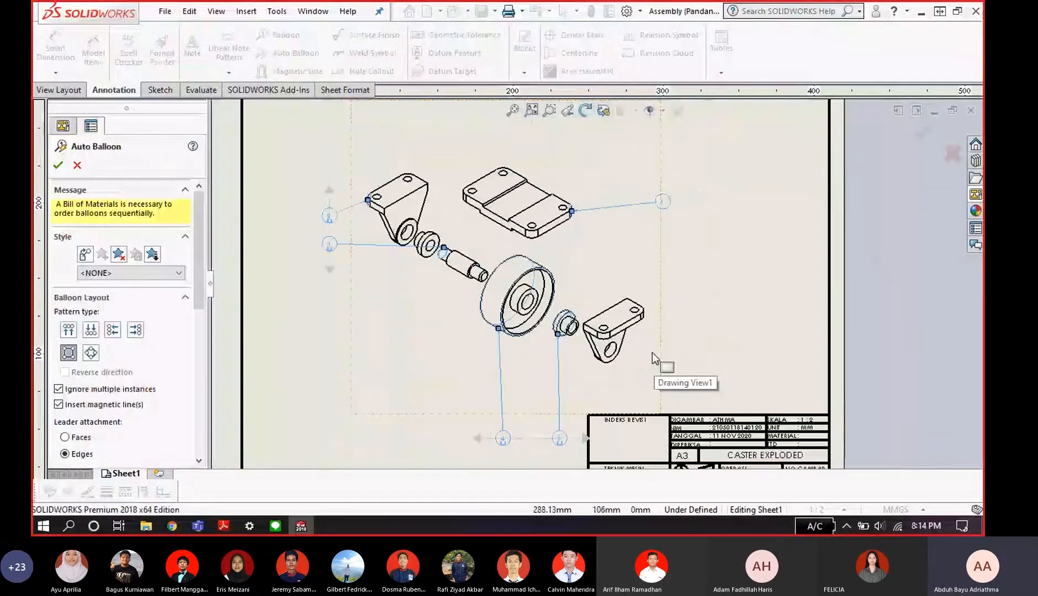
key("Escape")
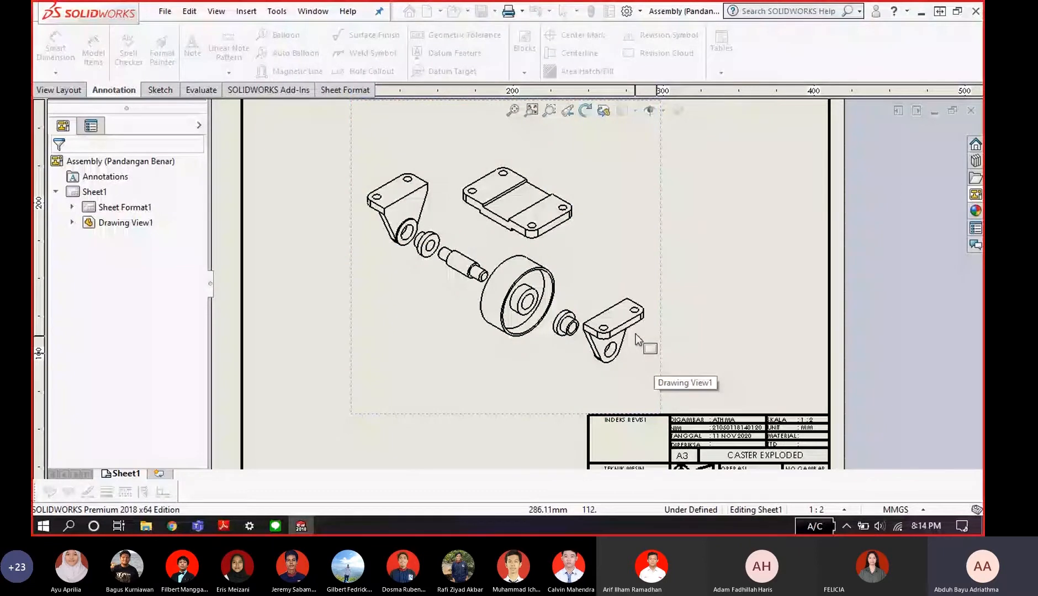
- Add automatic balloons to the exploded view and move the wheel and bushing balloons to the lower left of their parts
left_click(295, 53)
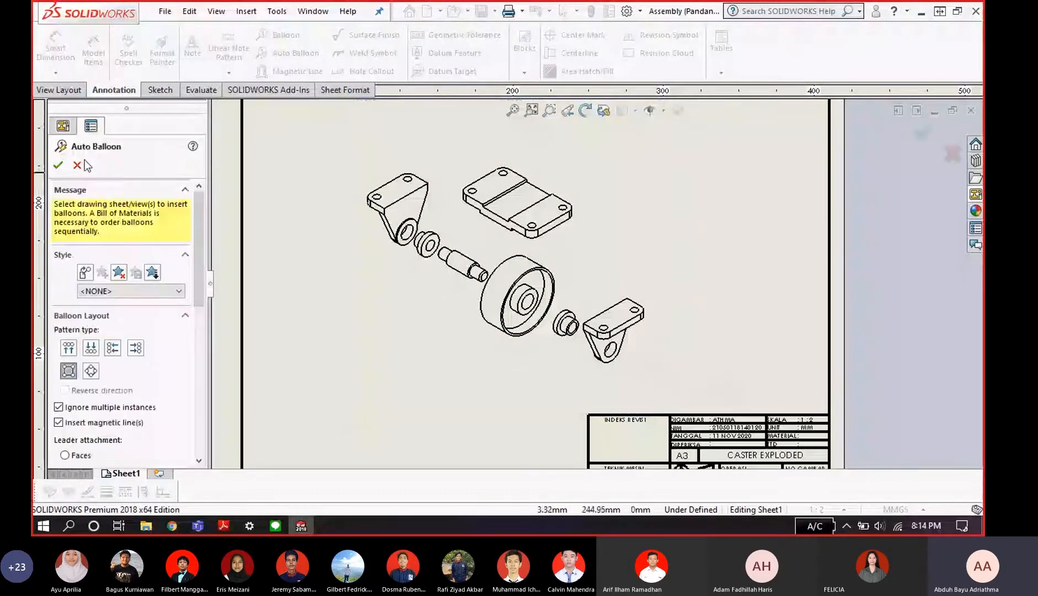
left_click(602, 220)
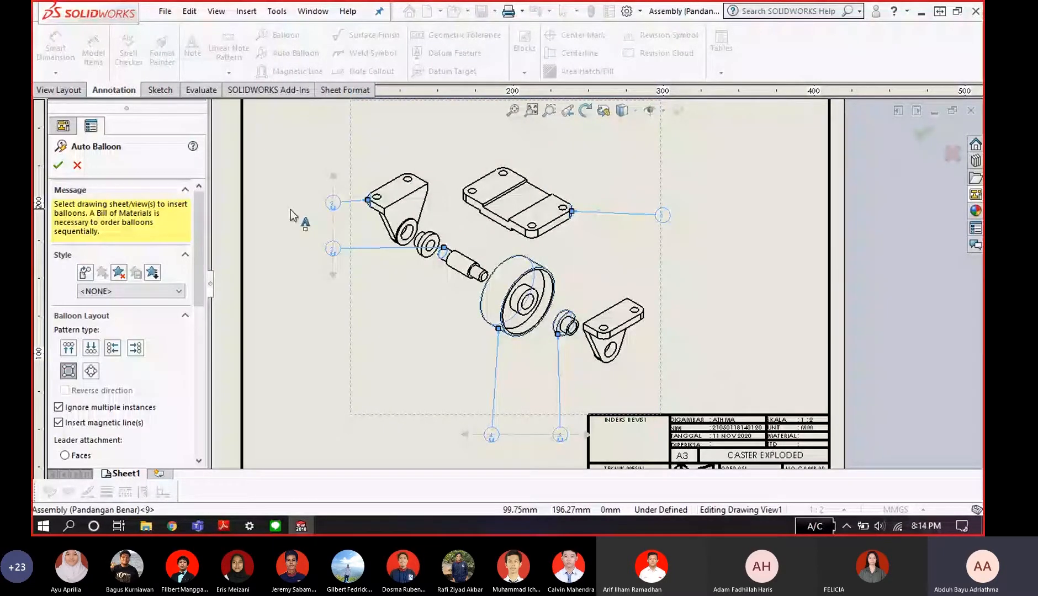
key("Return")
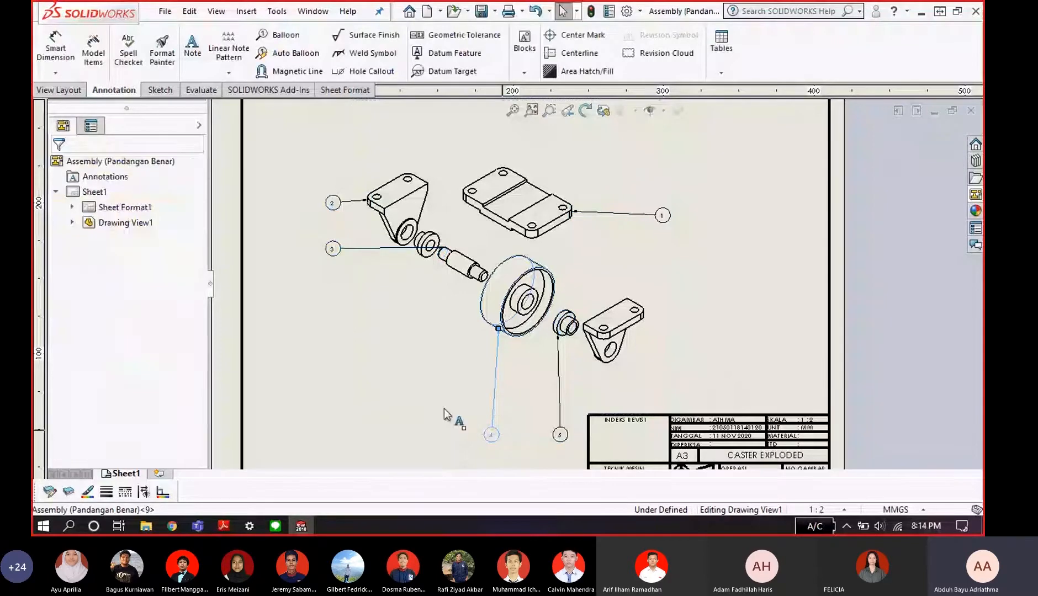
left_click_drag(494, 432, 411, 396)
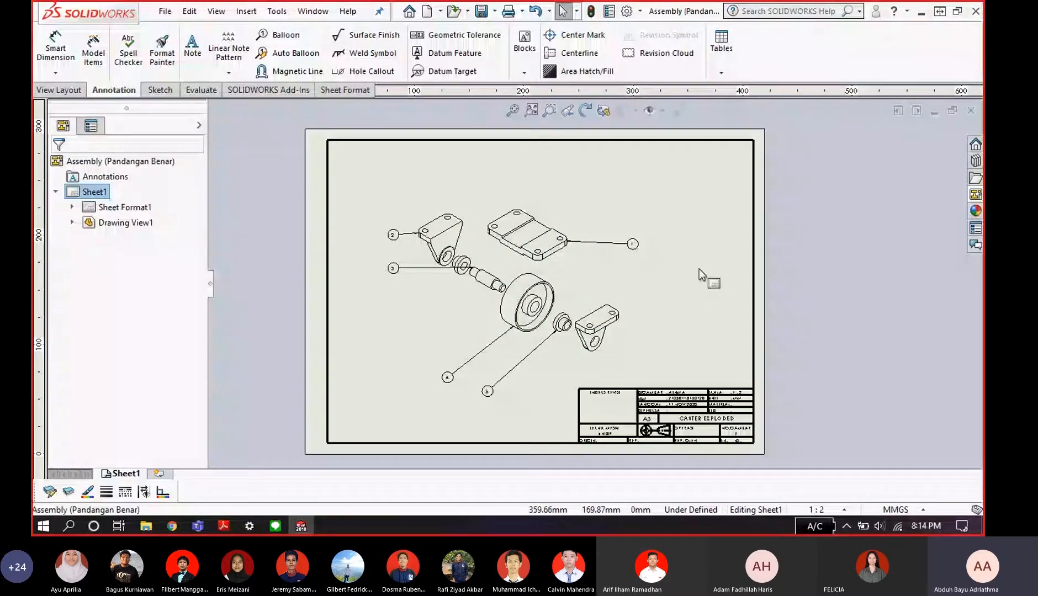
- Consult the reference PDF in Adobe Reader and, back in SOLIDWORKS, try adding a bom-standard Bill of Materials at the sheet's upper-right border corner
key("alt+Tab")
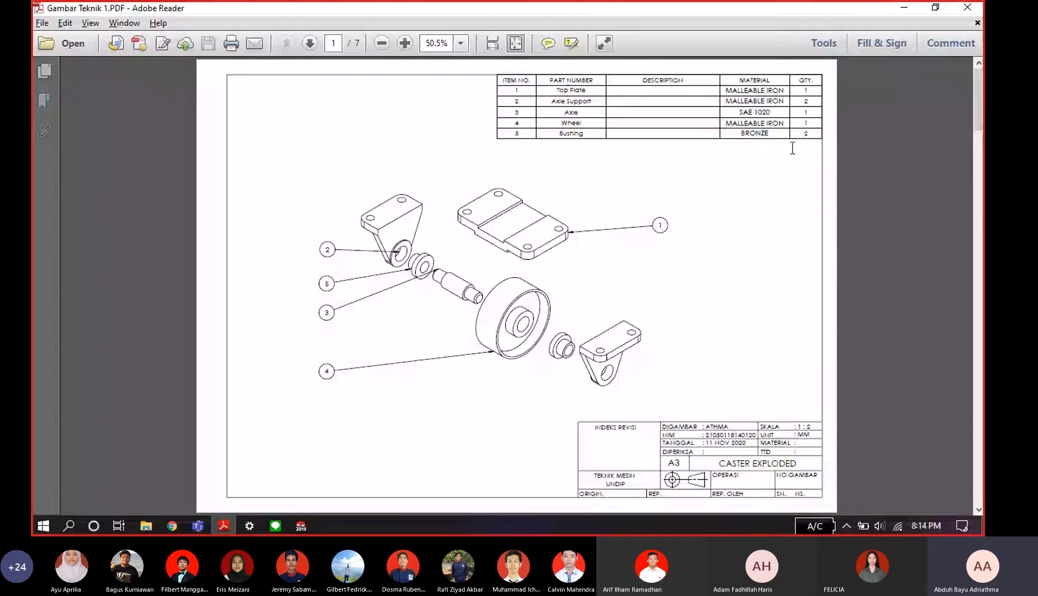
key("alt+Tab")
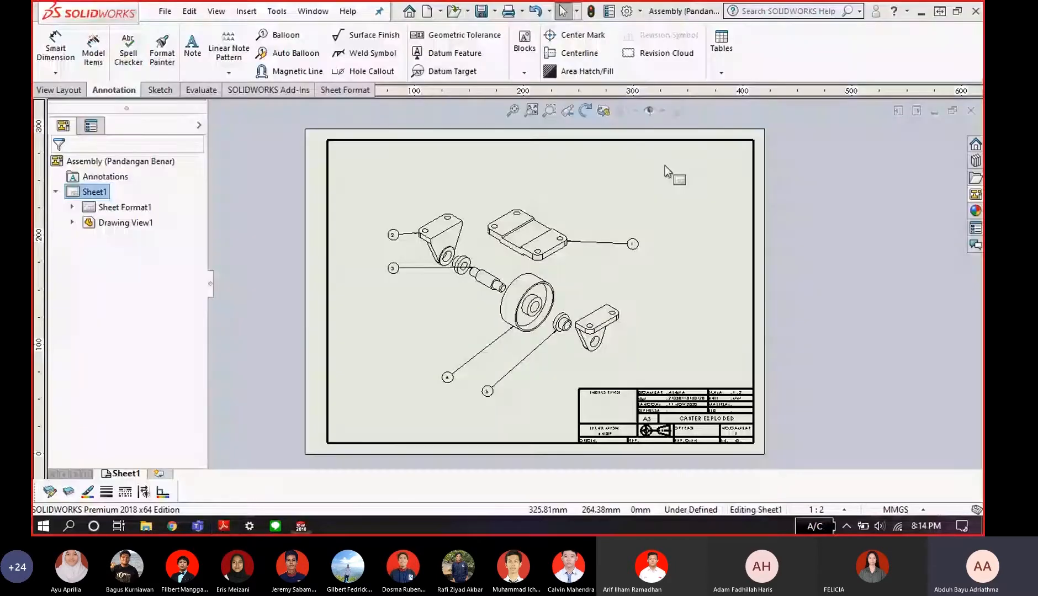
left_click(720, 76)
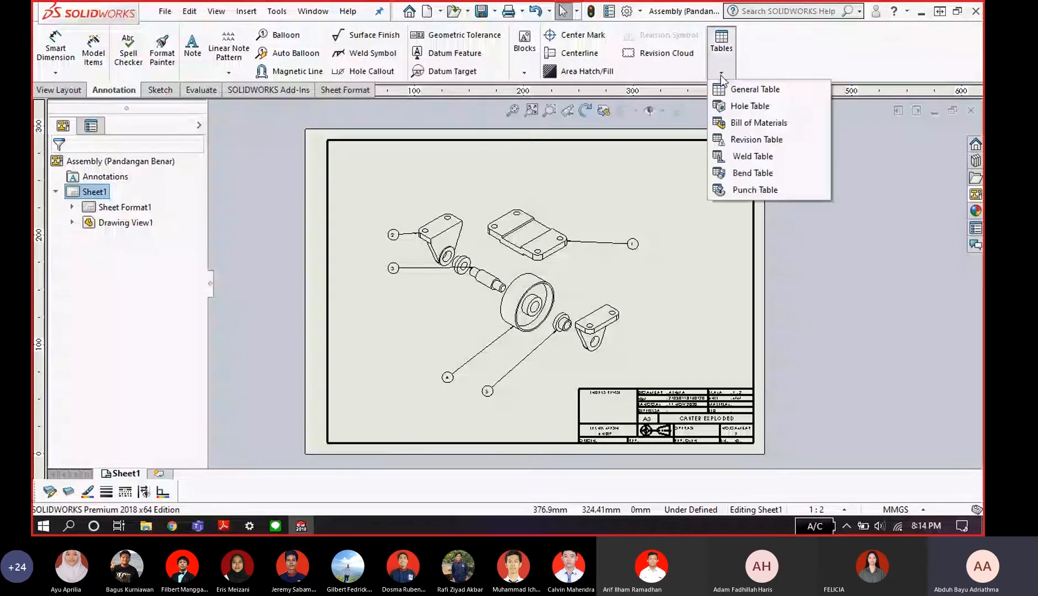
left_click(745, 124)
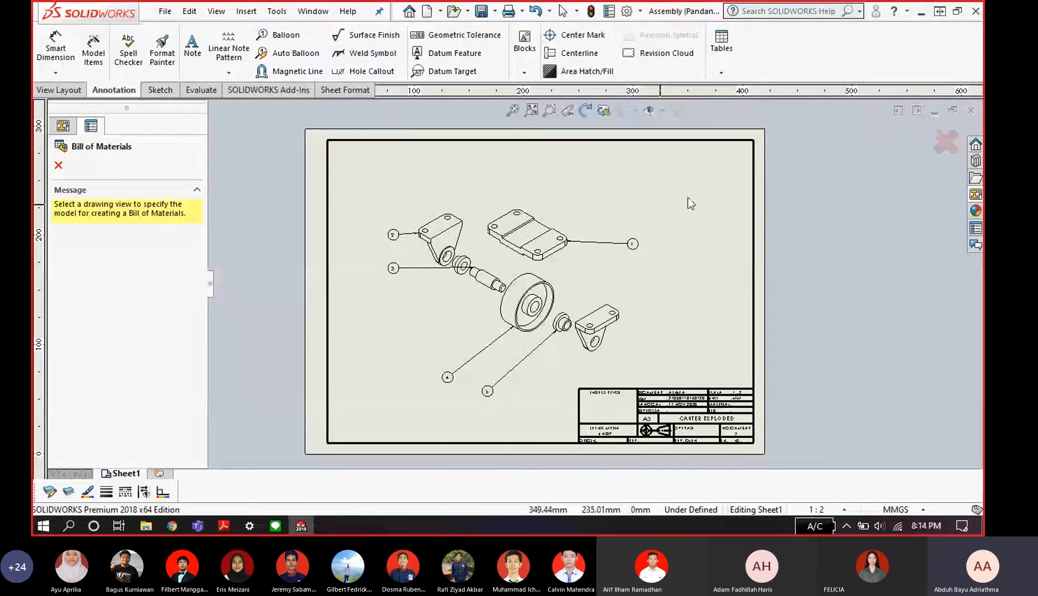
scroll(723, 166, "down", 1)
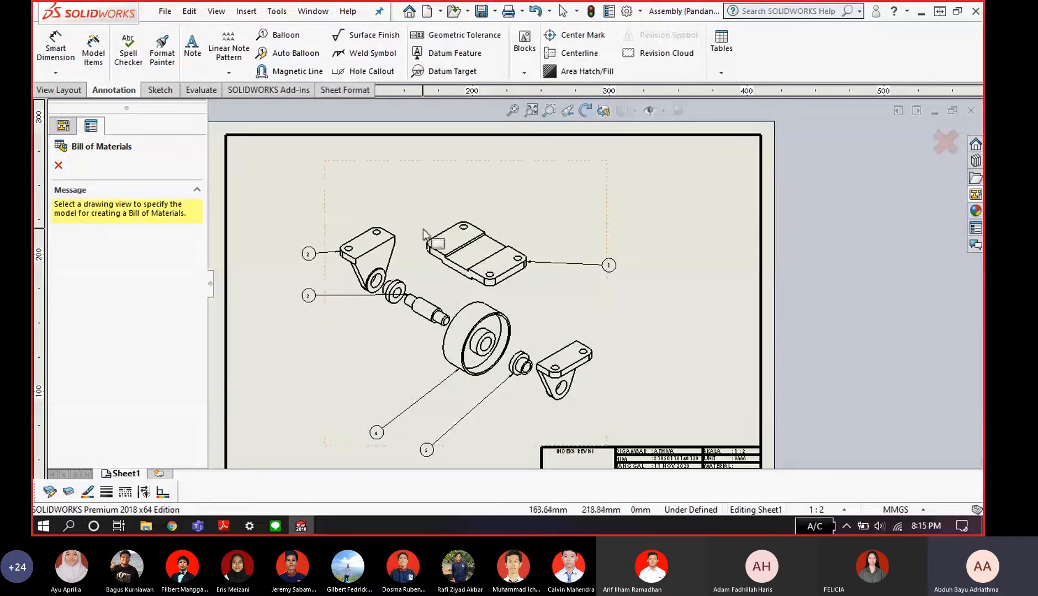
left_click(457, 204)
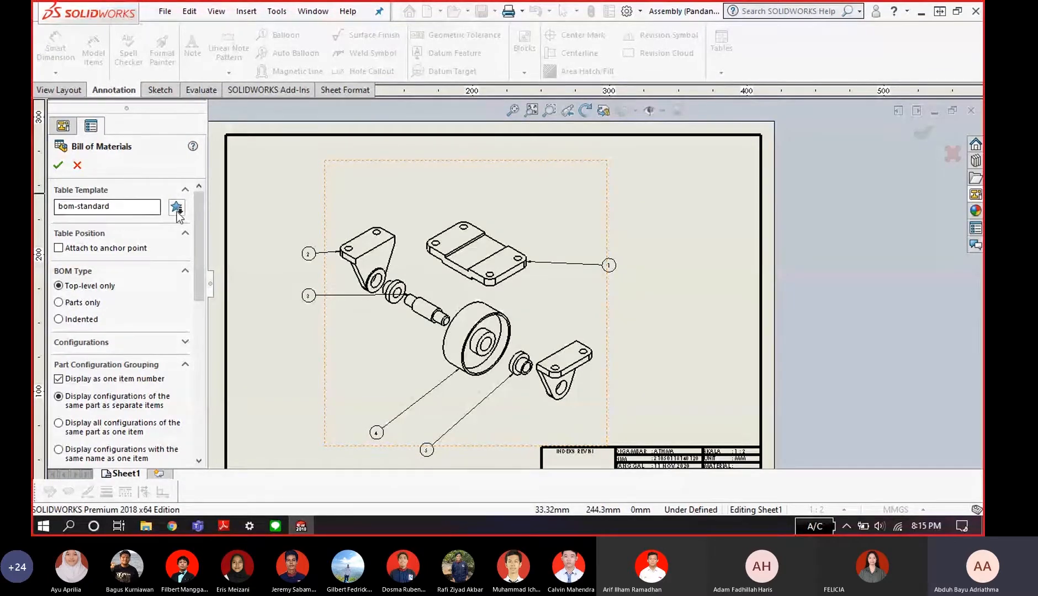
left_click(58, 165)
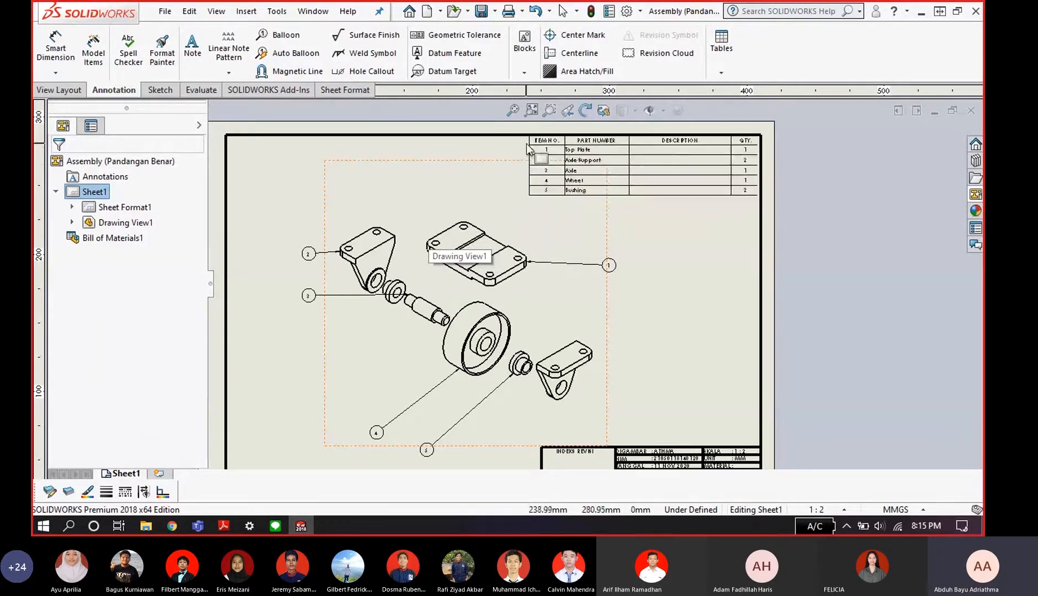
left_click(527, 147)
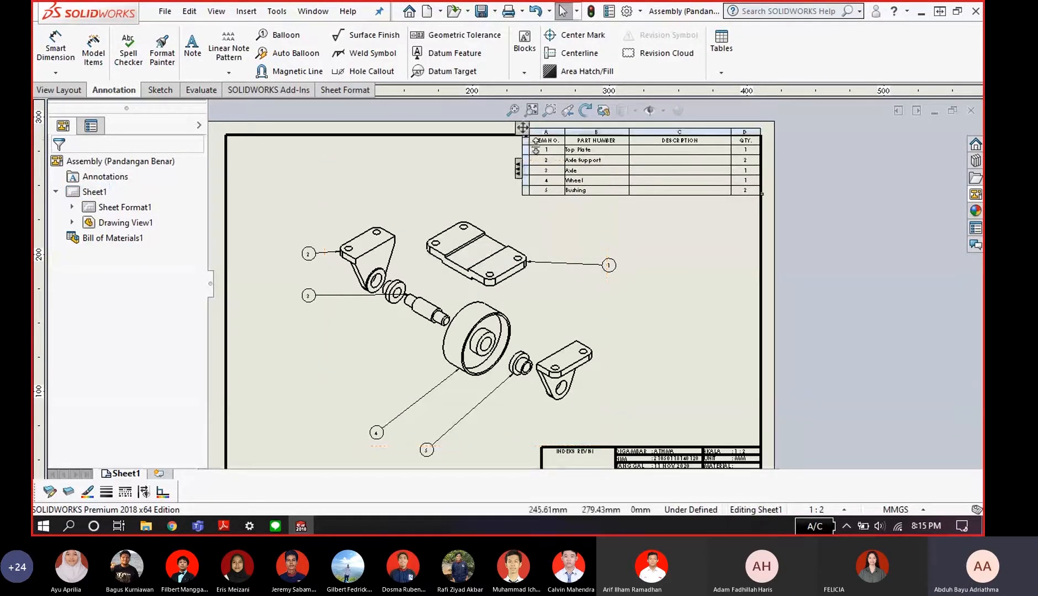
- Check the columns of the standard Bill of Materials and delete the table from the sheet
scroll(645, 165, "down", 5)
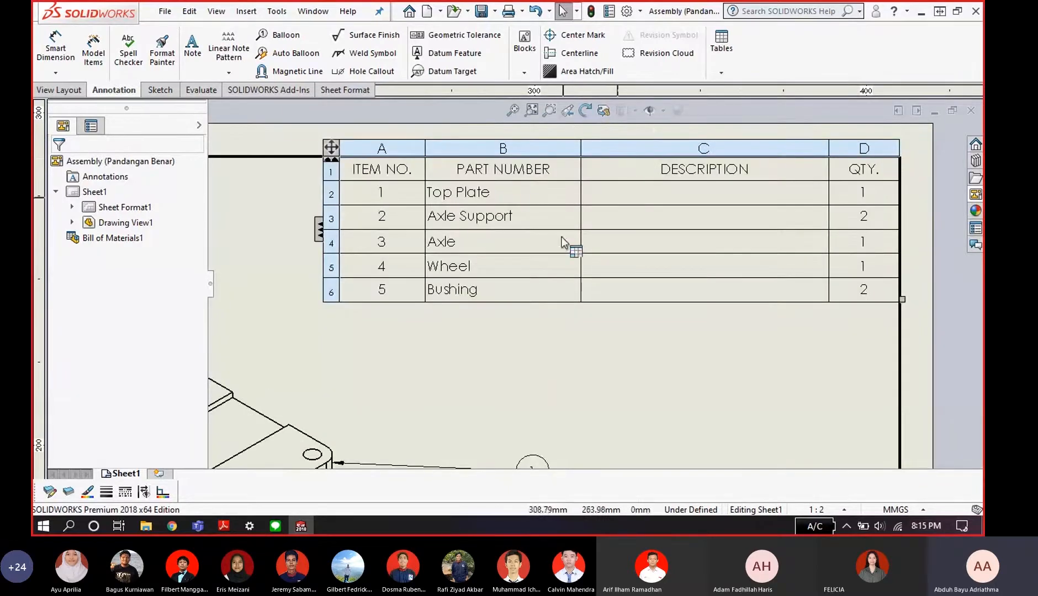
scroll(607, 269, "up", 3)
scroll(649, 267, "down", 2)
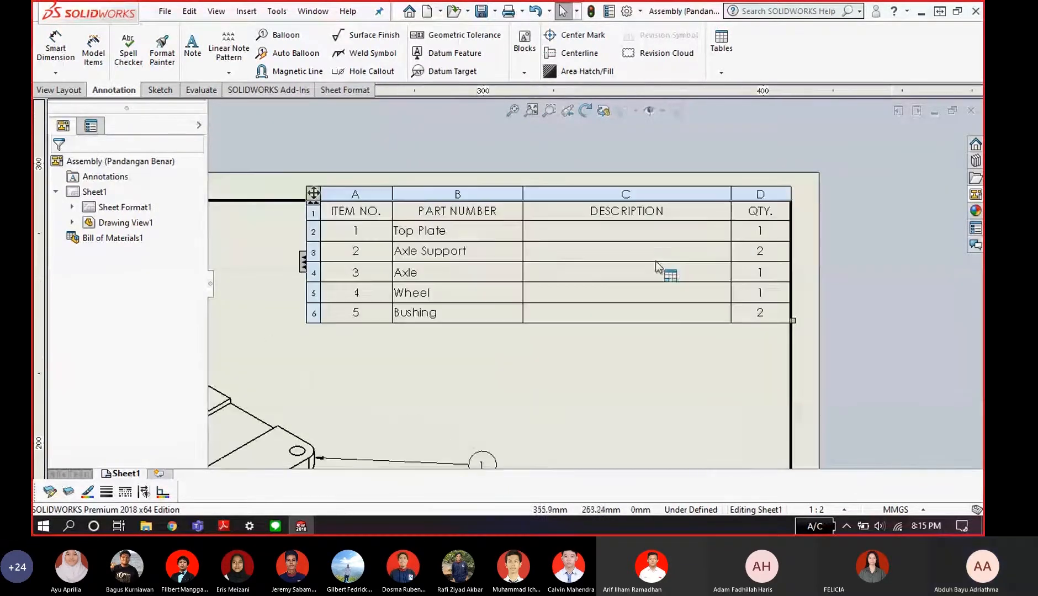
left_click(505, 328)
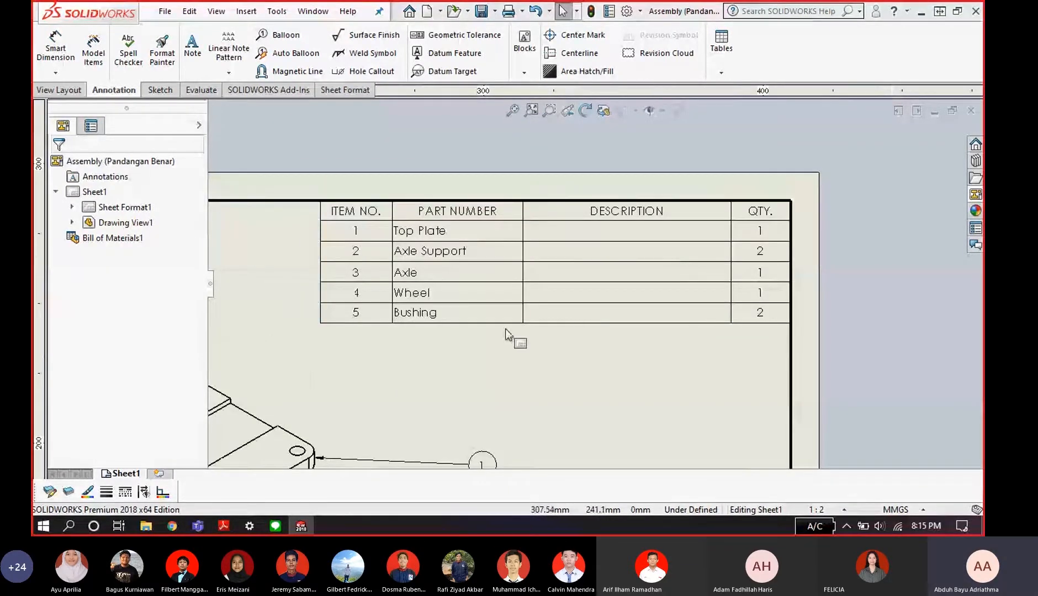
scroll(507, 290, "up", 2)
left_click(510, 251)
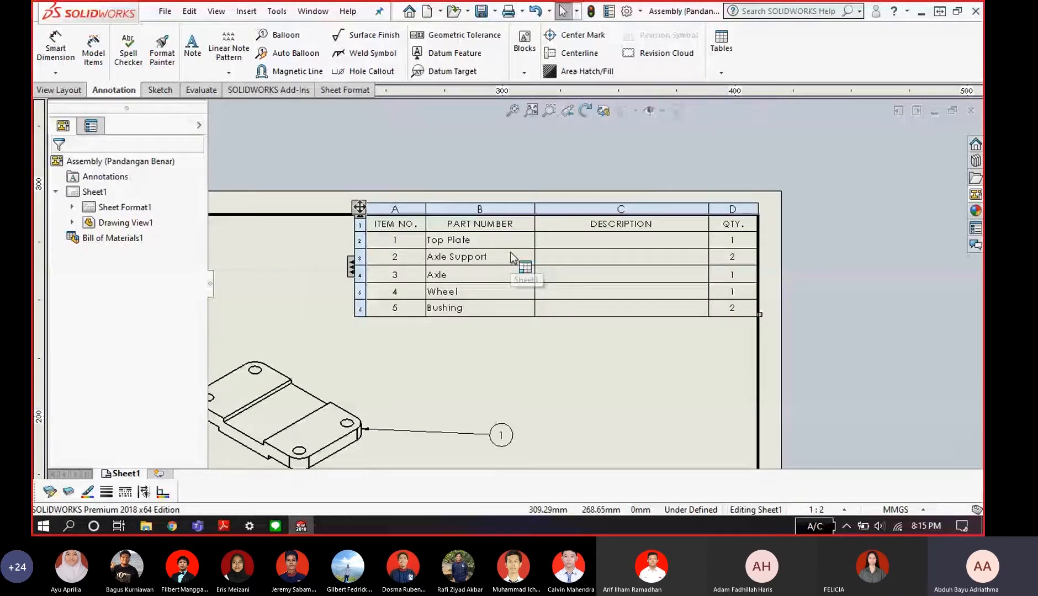
key("Delete")
- Insert a top-level Bill of Materials for the exploded view using the bom-material template, placed against the sheet's upper-right border corner
scroll(480, 232, "up", 1)
left_click(721, 71)
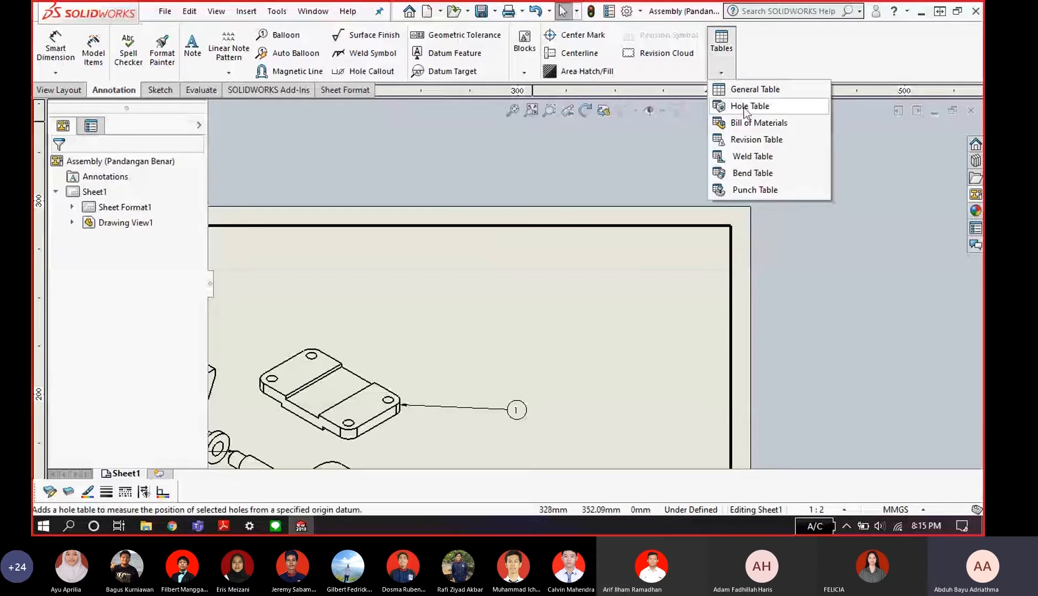
left_click(752, 126)
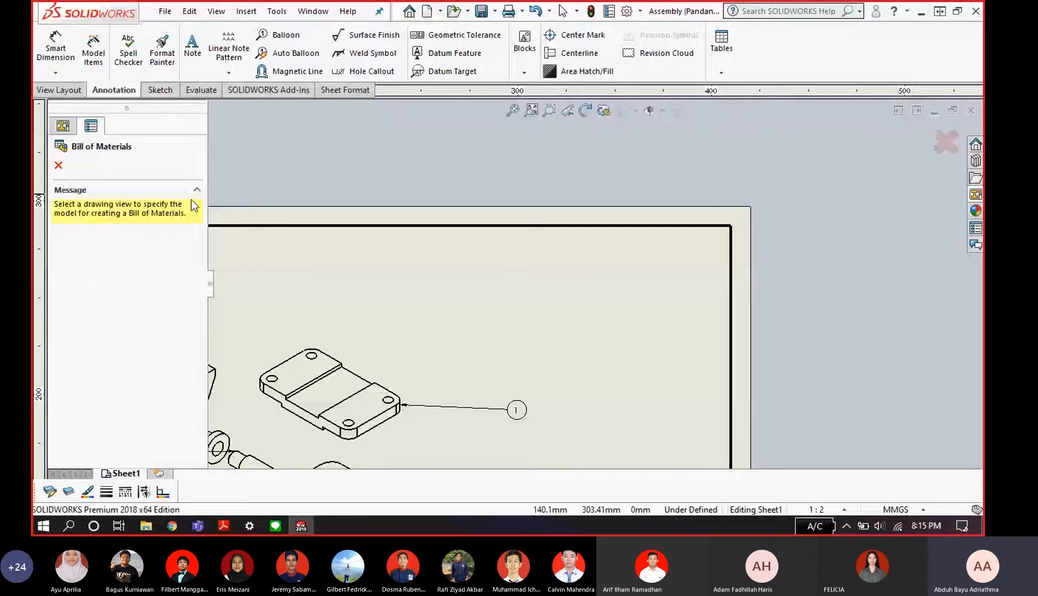
left_click(360, 245)
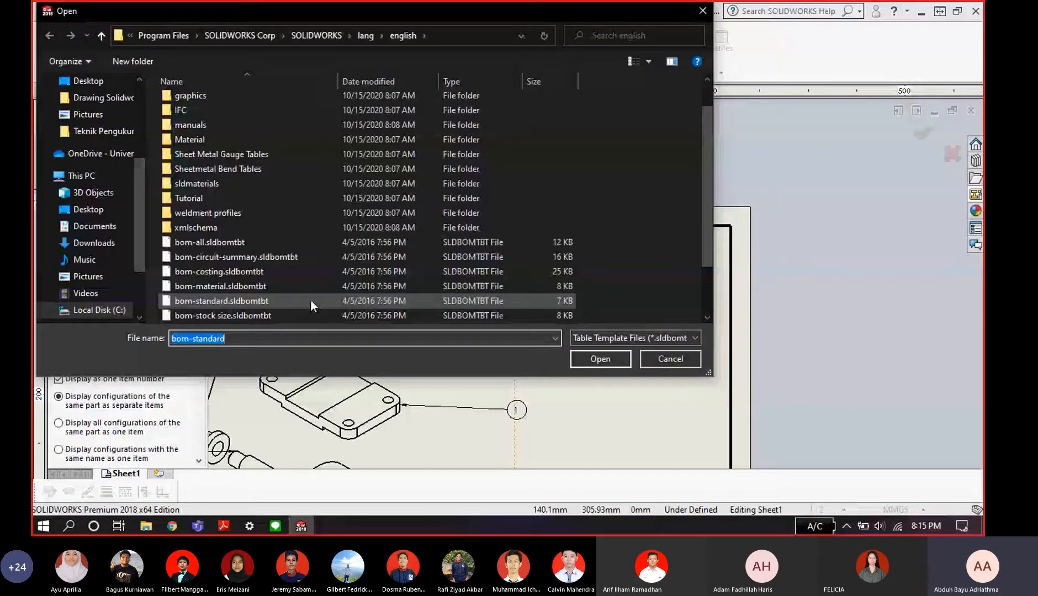
left_click(306, 286)
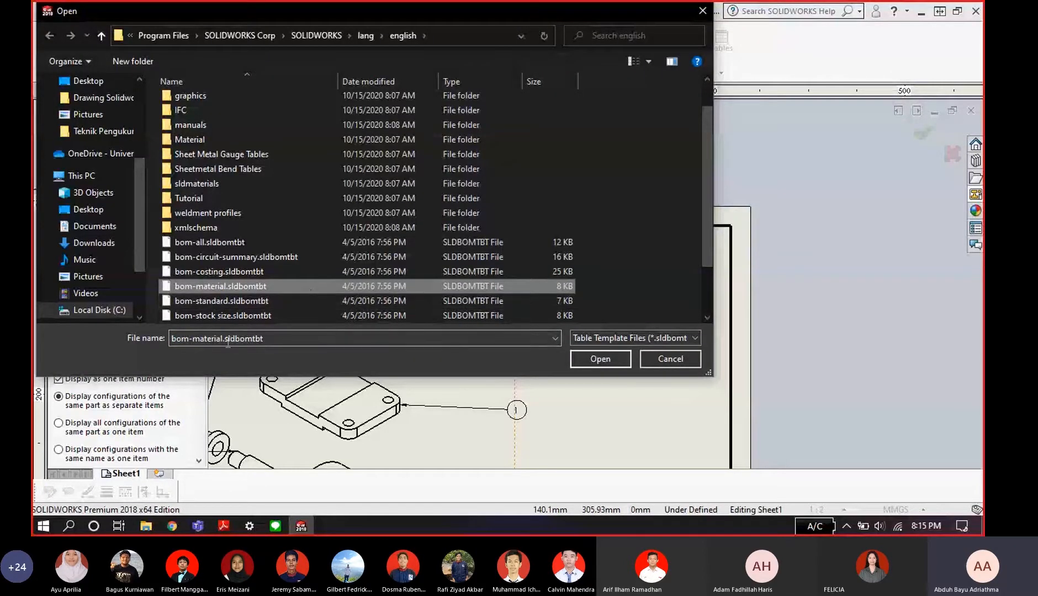
left_click(605, 358)
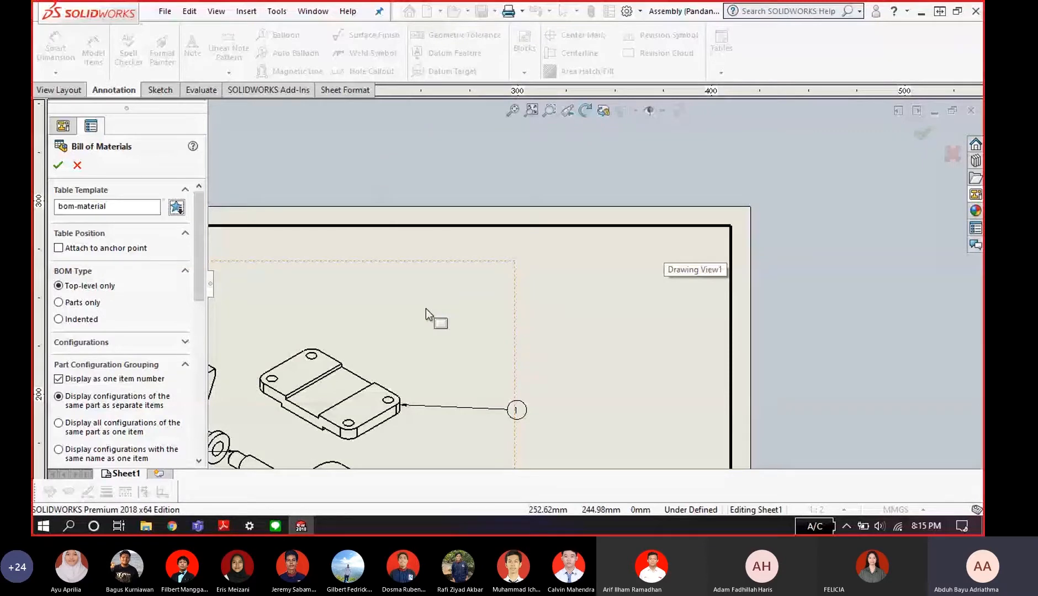
left_click(320, 241)
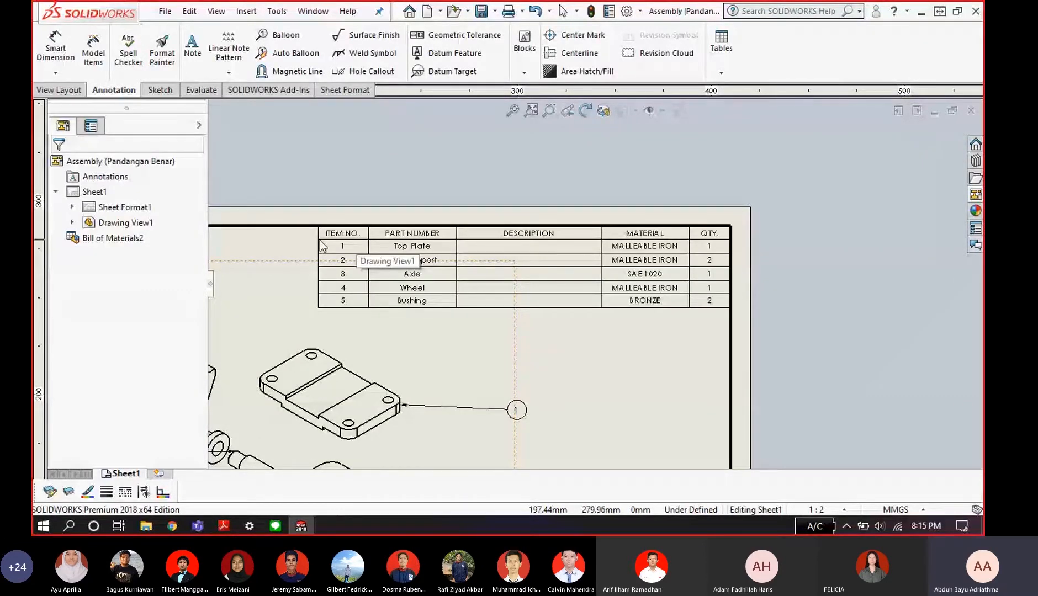
- Set both the outer border and the inner grid lines of the Bill of Materials to 0.5 mm thickness
scroll(320, 241, "down", 1)
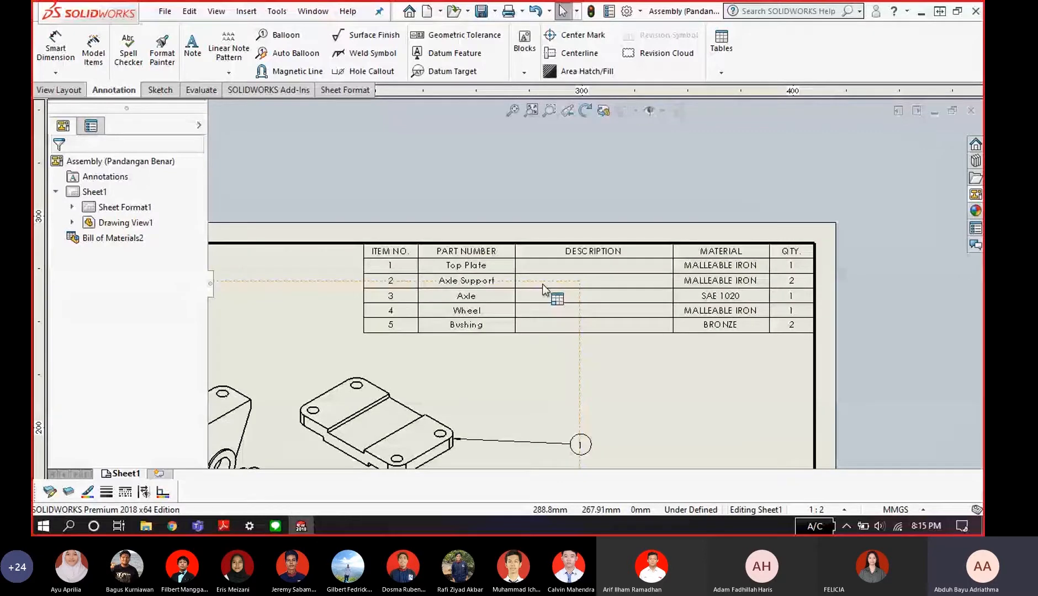
scroll(808, 260, "down", 3)
scroll(701, 207, "down", 1)
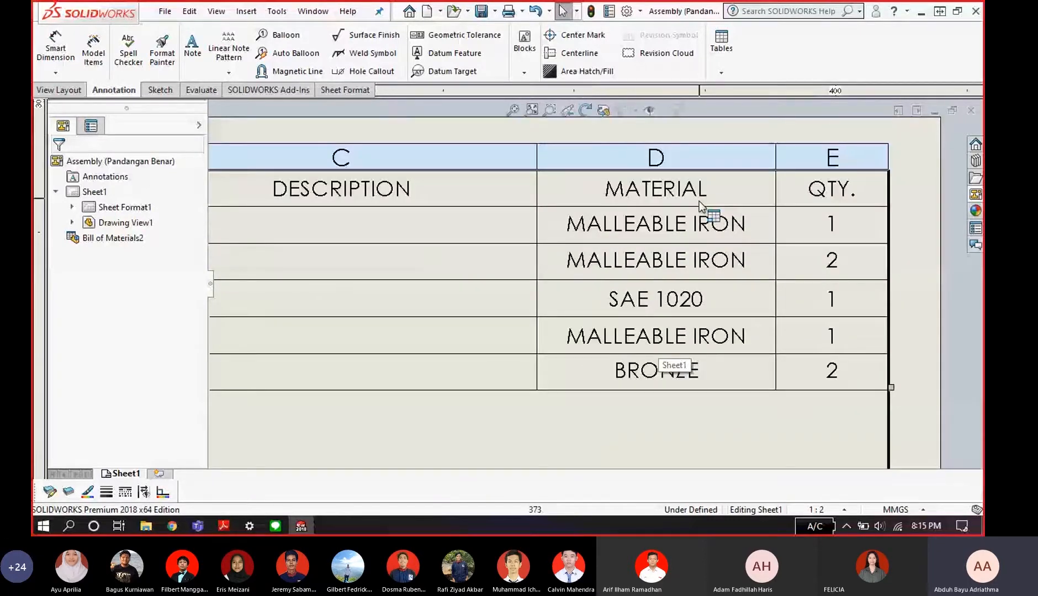
scroll(700, 203, "up", 6)
scroll(396, 174, "down", 4)
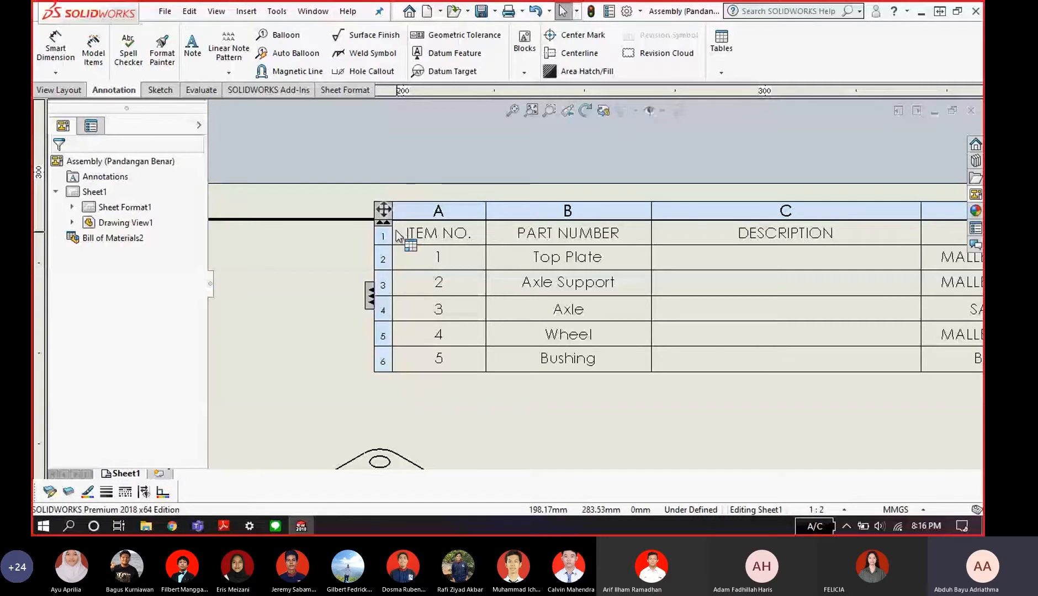
left_click(383, 210)
scroll(607, 289, "up", 6)
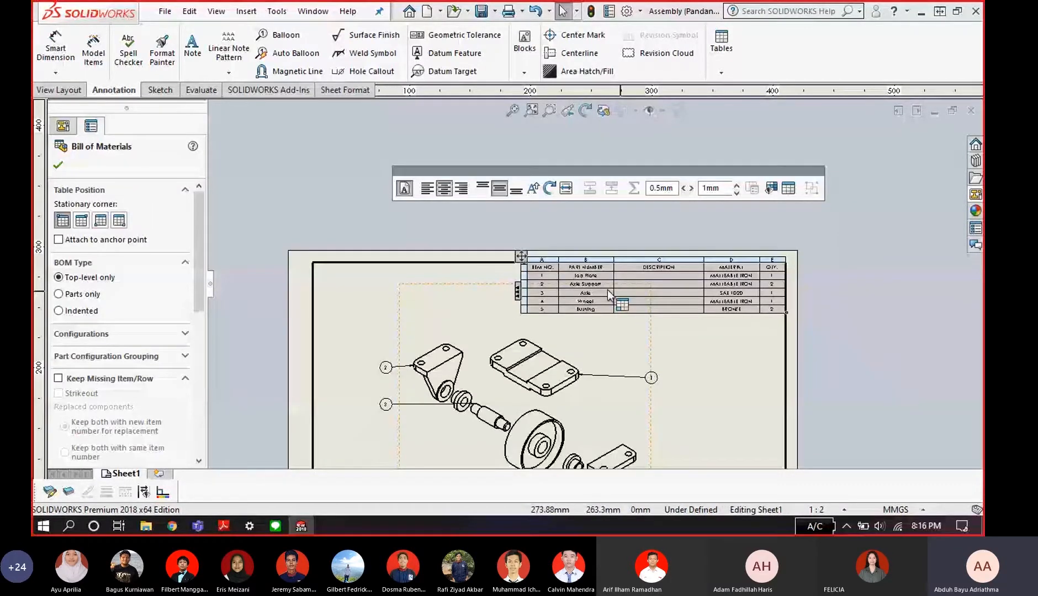
scroll(141, 351, "down", 10)
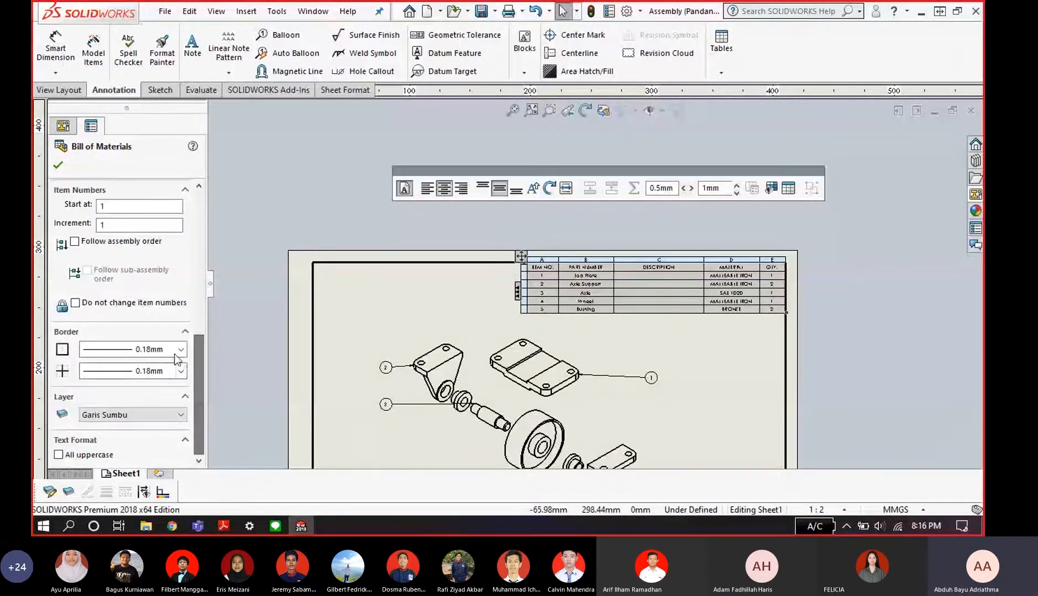
left_click(140, 350)
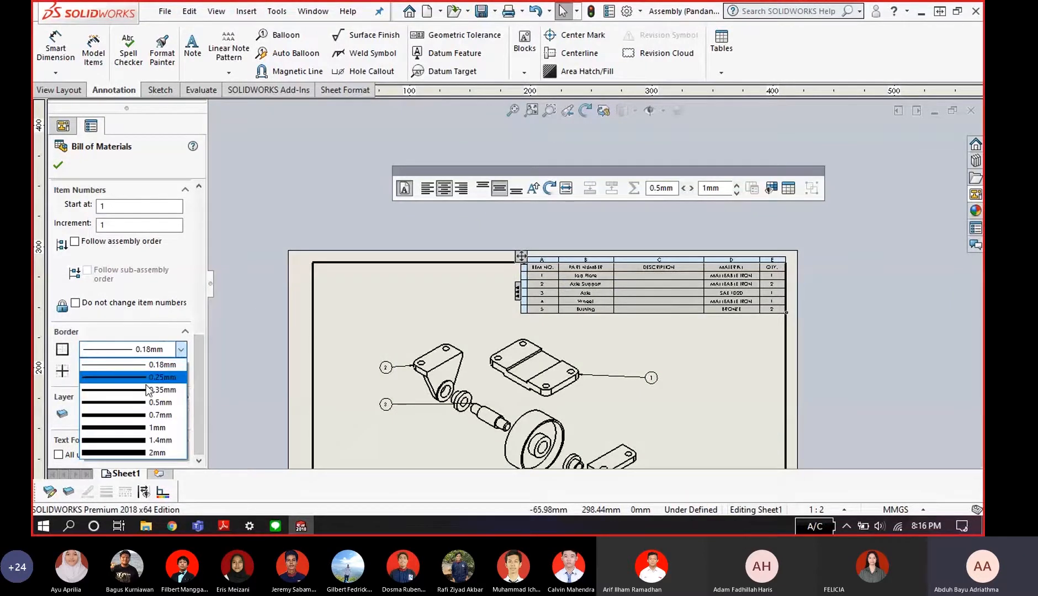
left_click(138, 403)
left_click(181, 371)
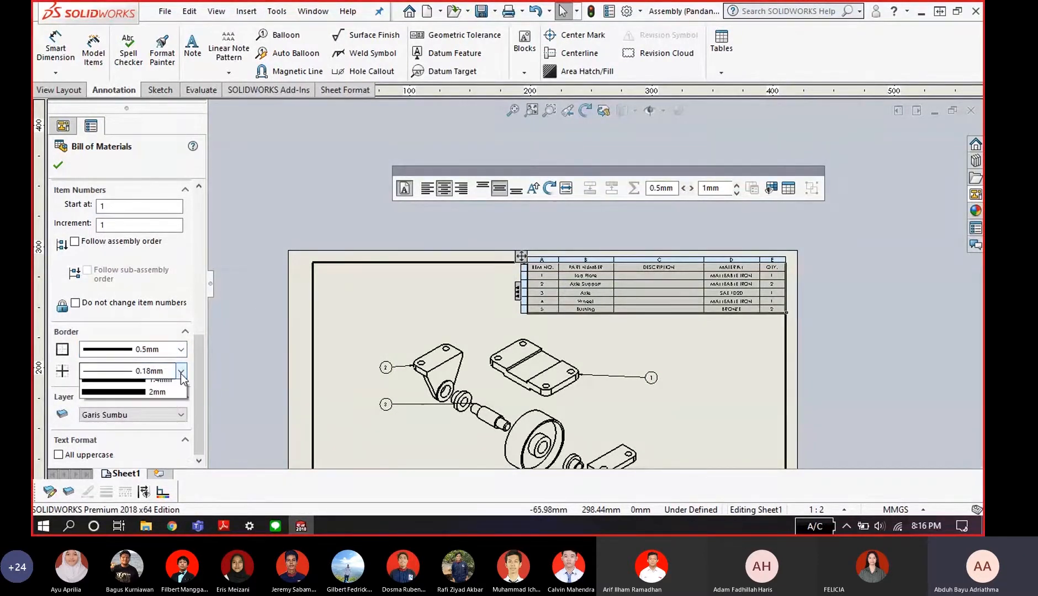
left_click(140, 421)
- Assign the Bill of Materials to the Garis Kontinu tebal layer and check the table's lines
left_click(142, 417)
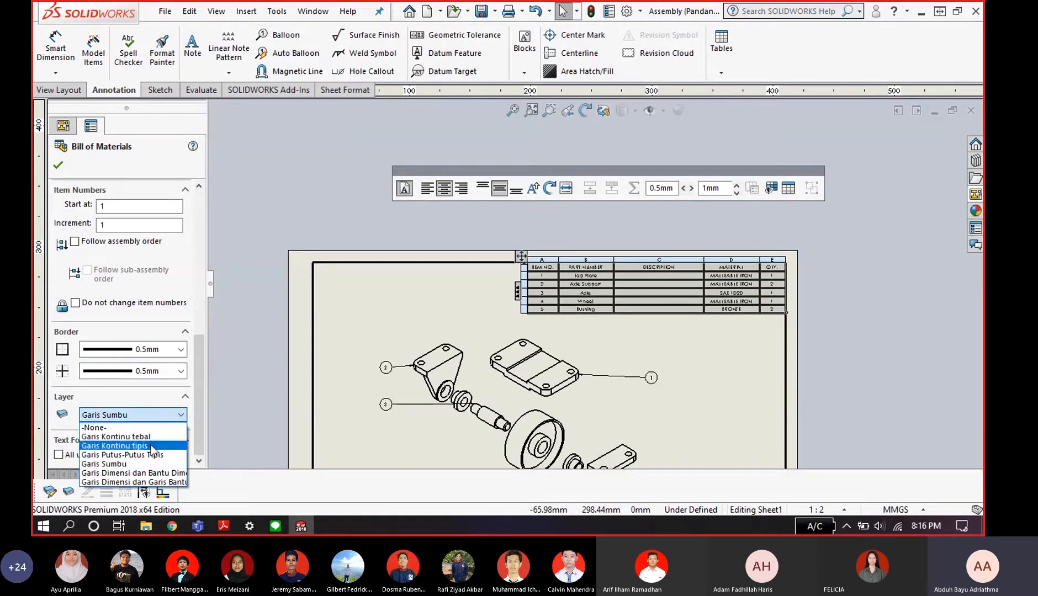
left_click(153, 436)
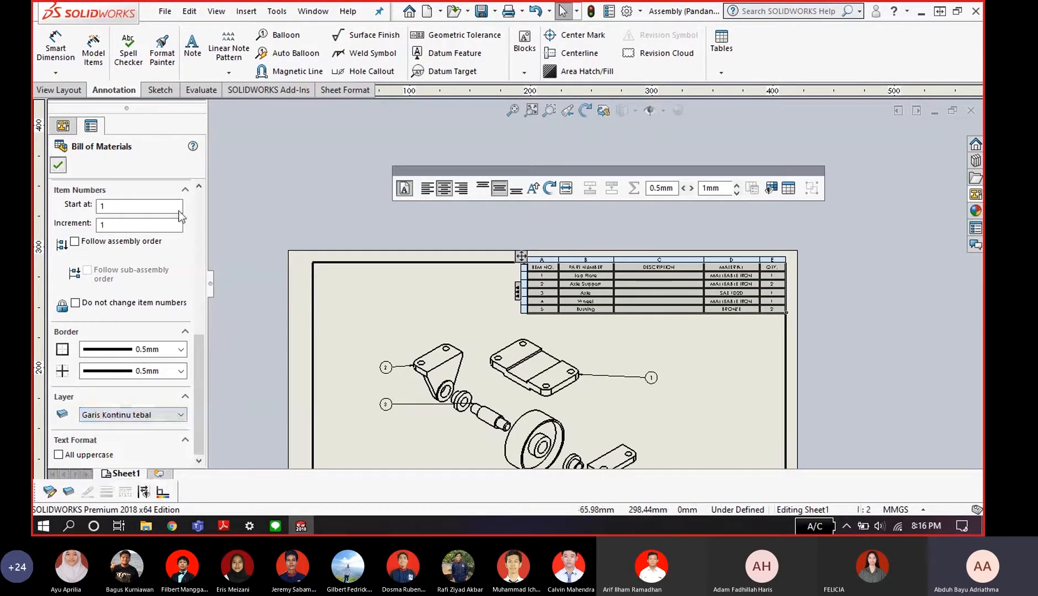
left_click(57, 165)
scroll(678, 310, "down", 5)
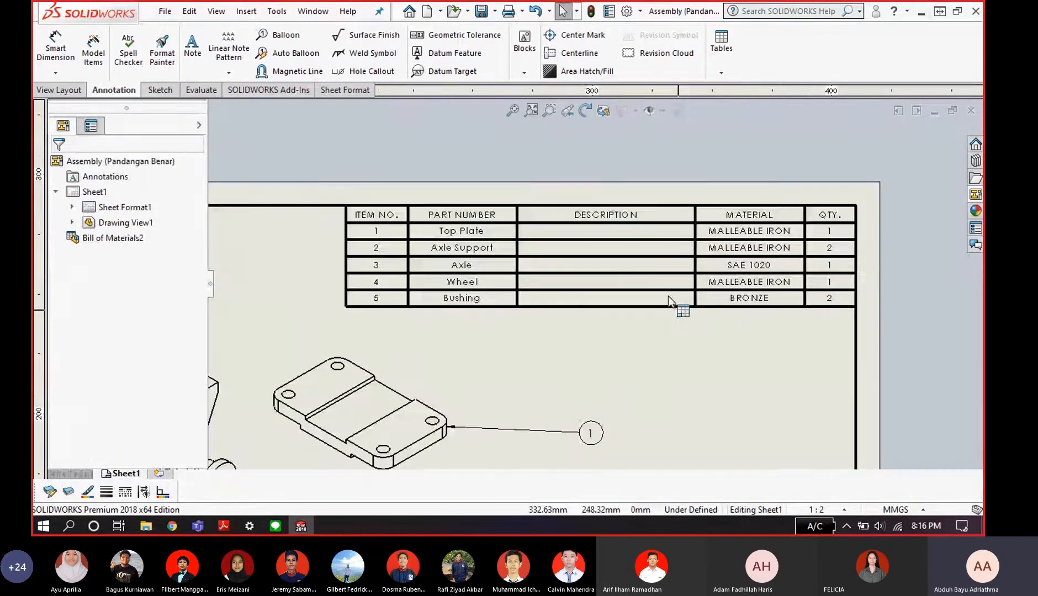
scroll(596, 295, "up", 5)
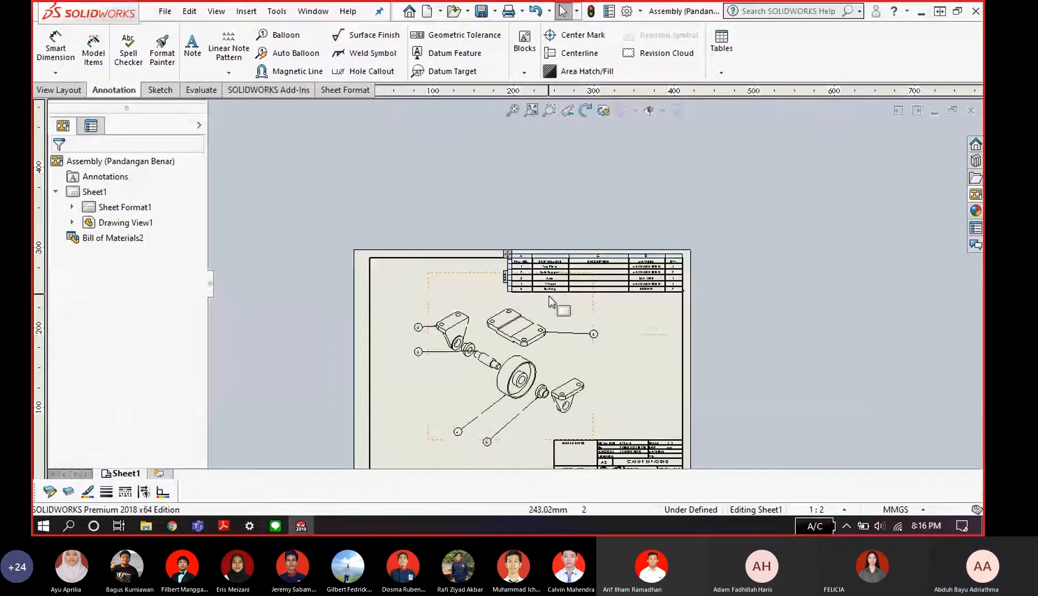
- Consult the reference caster drawing in Adobe Reader, and examine the exploded view's properties and the title block in SOLIDWORKS
key("alt+Tab")
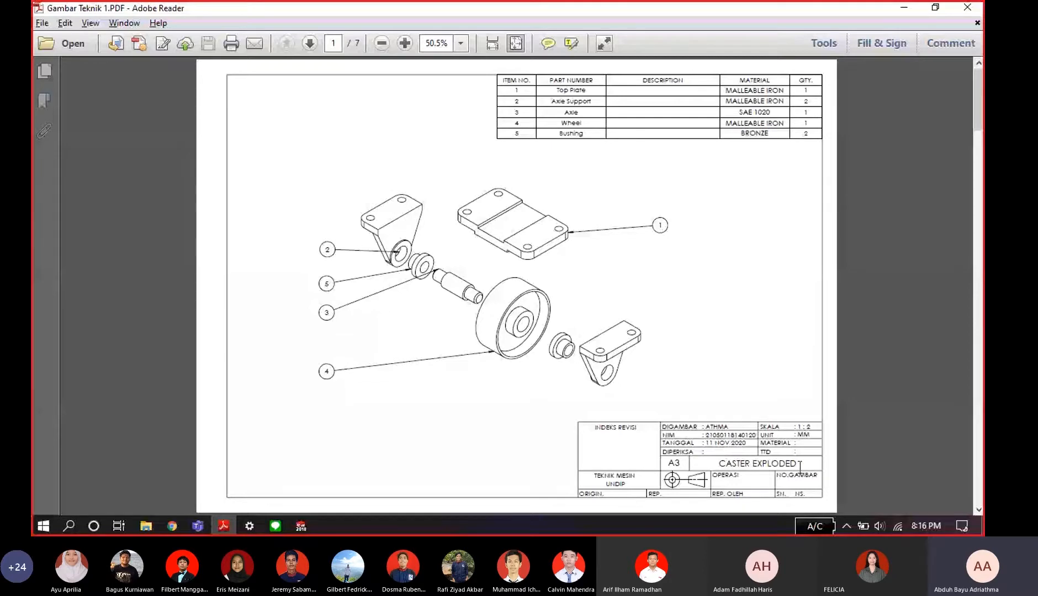
key("alt+Tab")
left_click(626, 334)
scroll(165, 276, "down", 10)
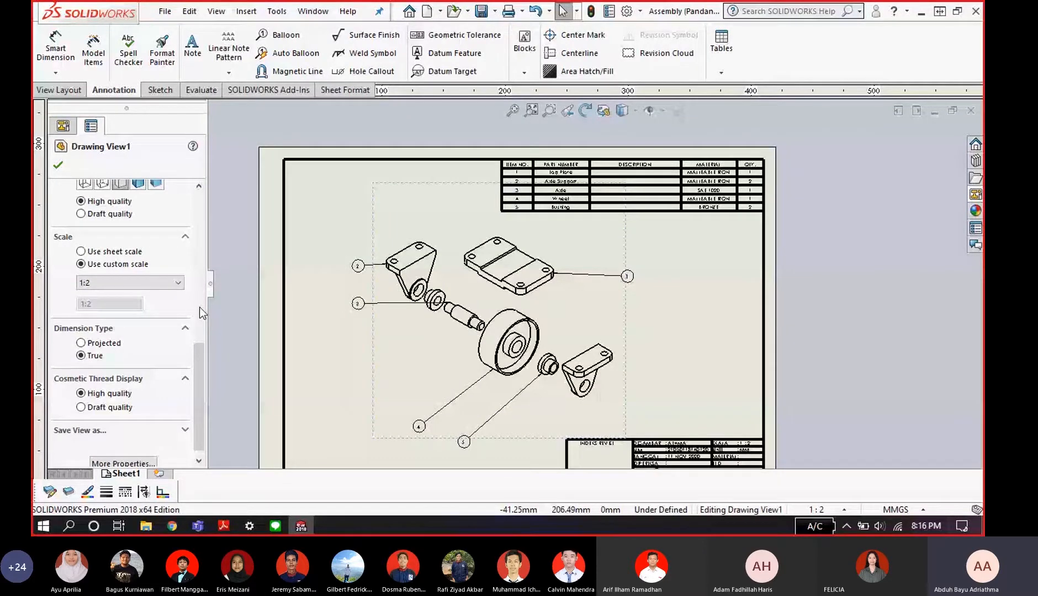
scroll(200, 307, "up", 10)
scroll(683, 332, "down", 6)
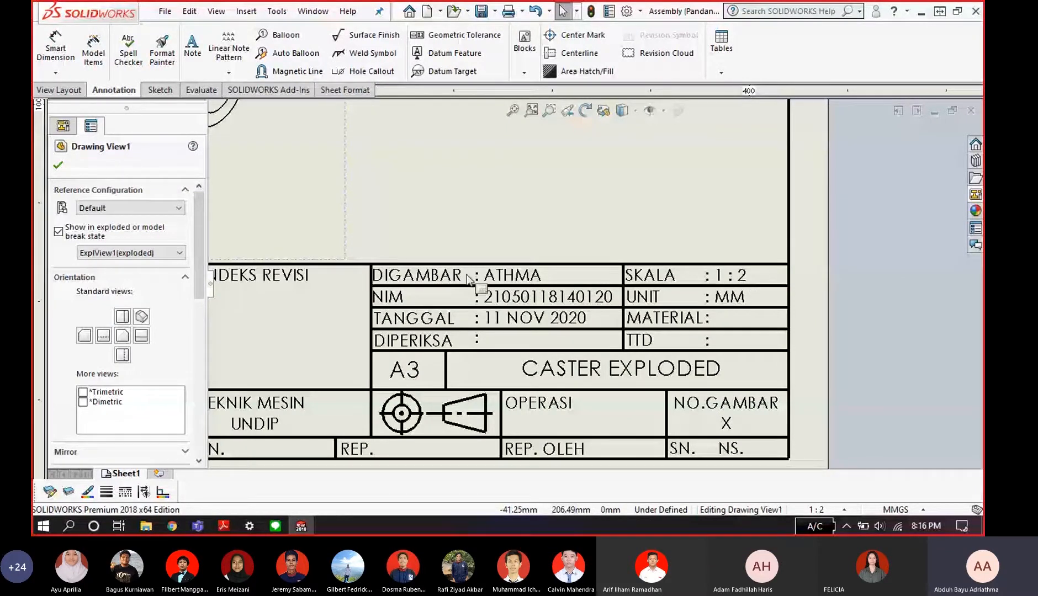
scroll(548, 220, "up", 6)
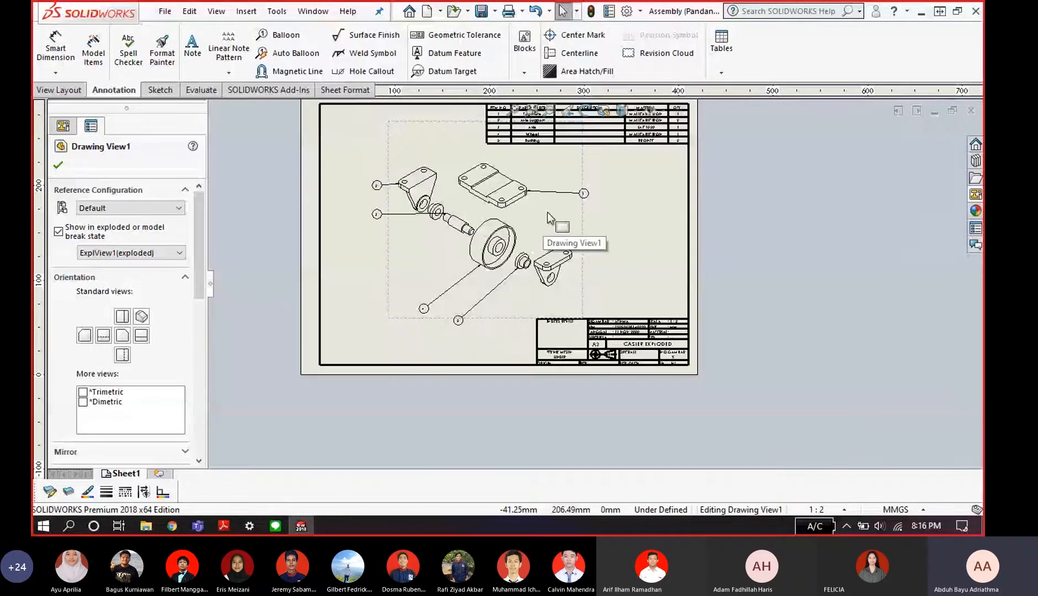
left_click(574, 278)
scroll(573, 280, "down", 2)
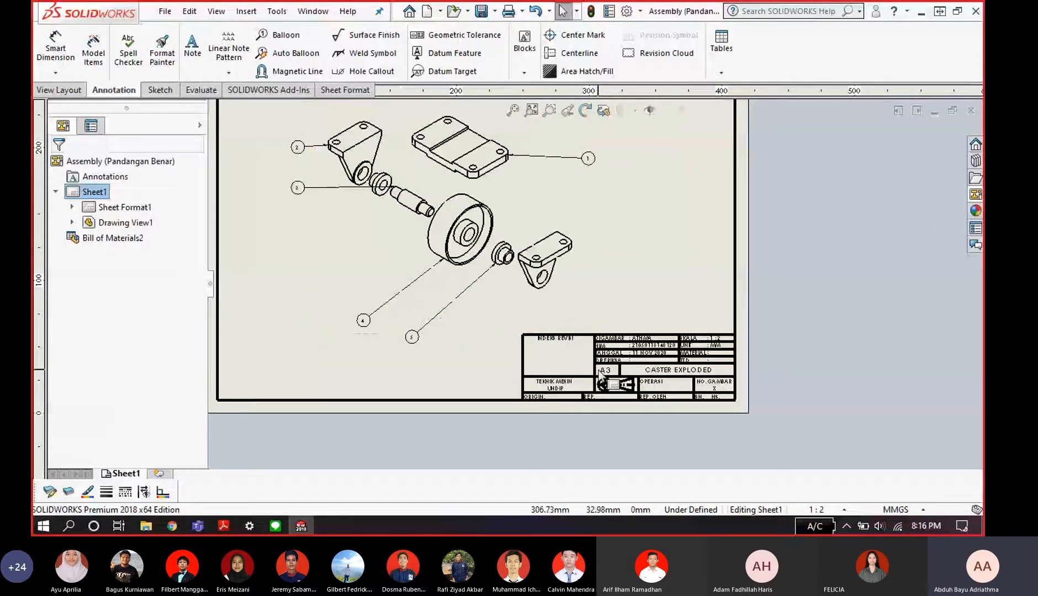
scroll(607, 380, "down", 3)
scroll(664, 323, "down", 2)
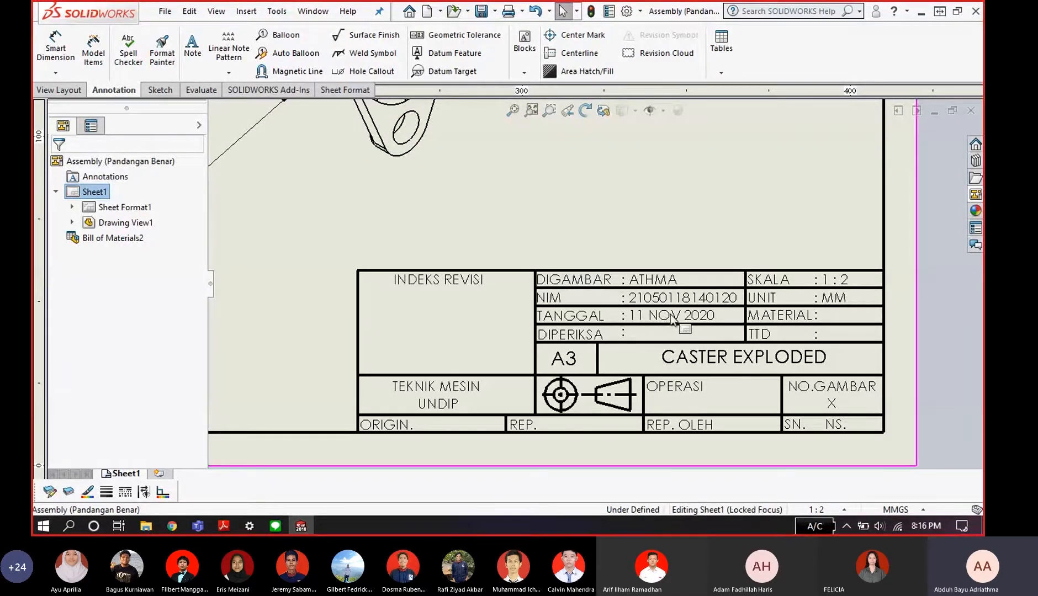
- Examine the title block in sheet format editing and compare it with the complete exploded-view sheet
left_click(345, 89)
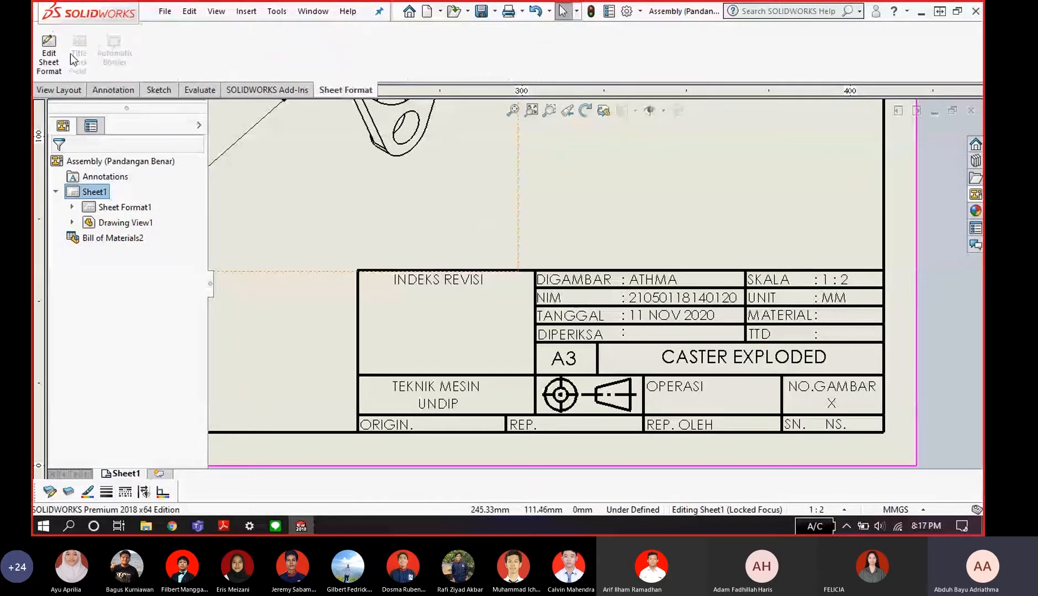
left_click(68, 54)
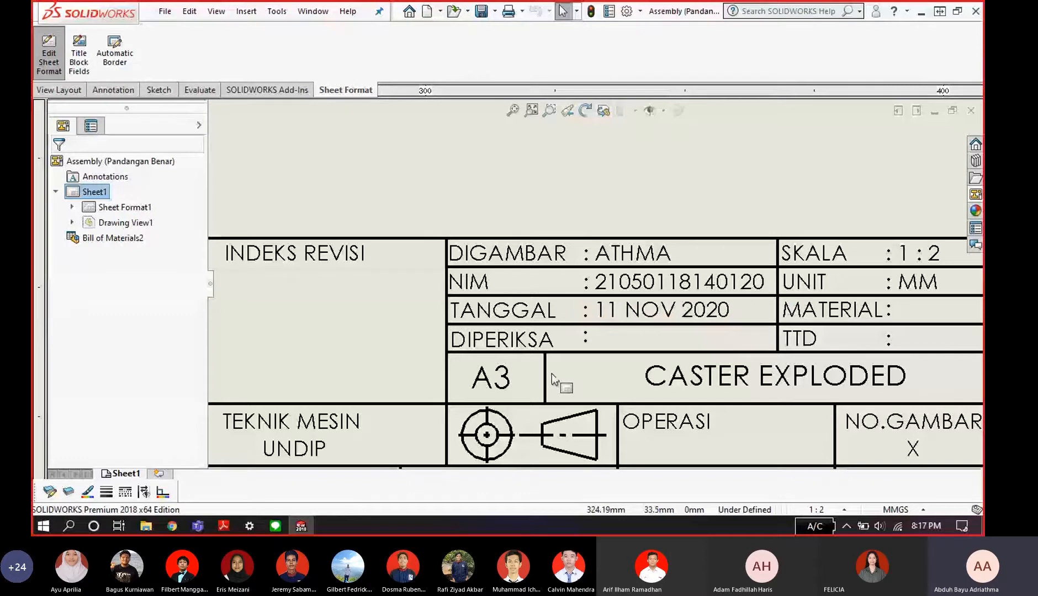
scroll(574, 283, "up", 10)
key("f")
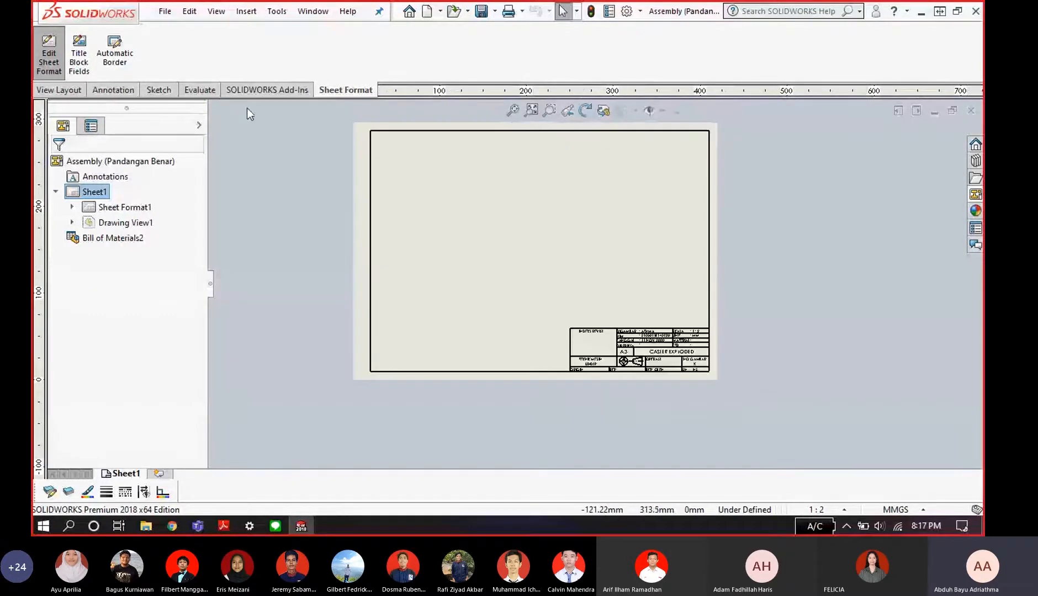
left_click(49, 54)
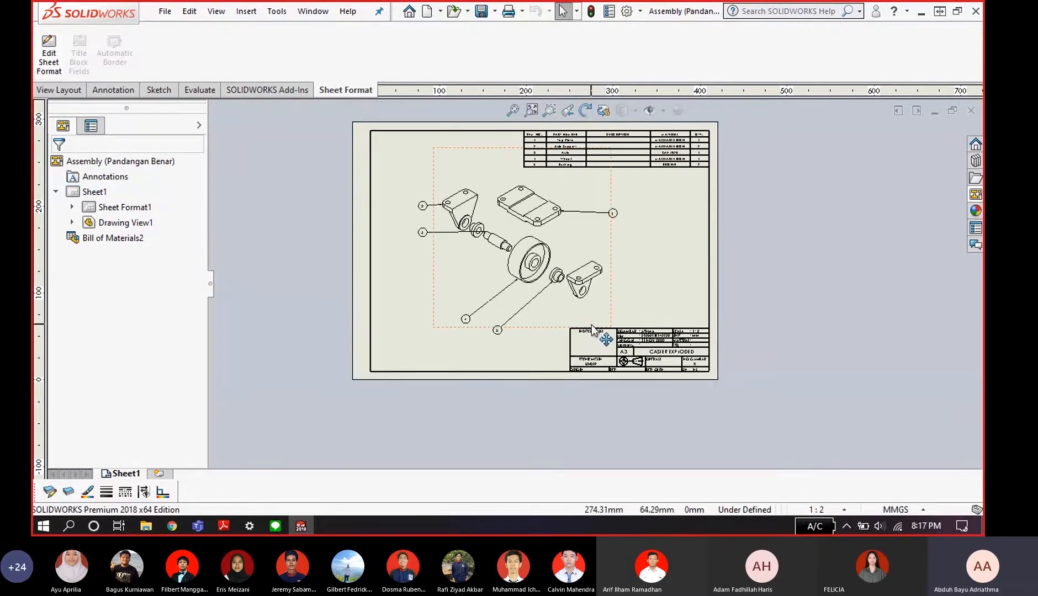
scroll(583, 198, "down", 1)
scroll(602, 238, "down", 1)
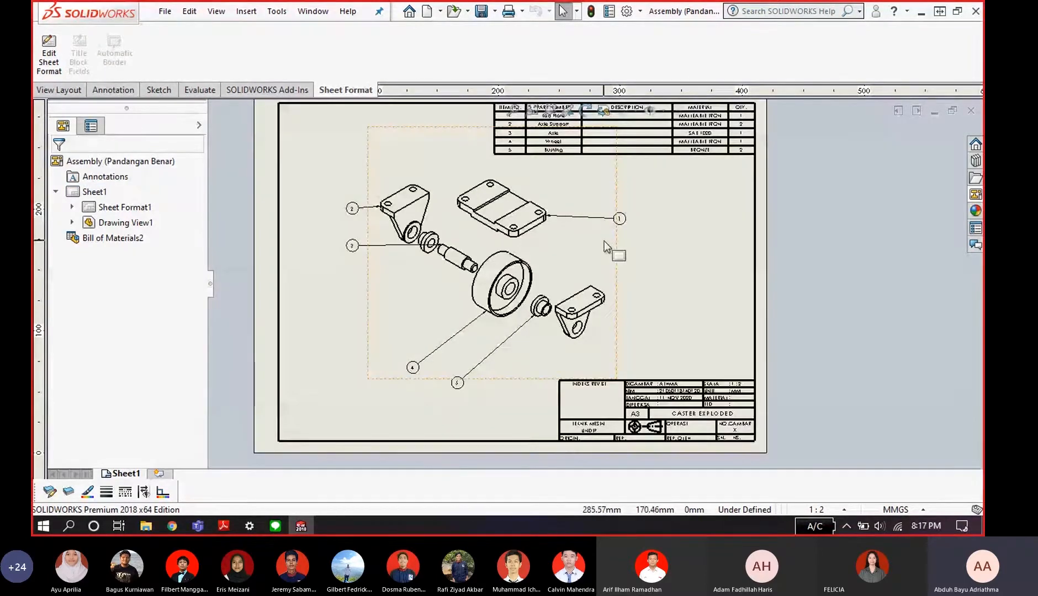
scroll(604, 259, "up", 2)
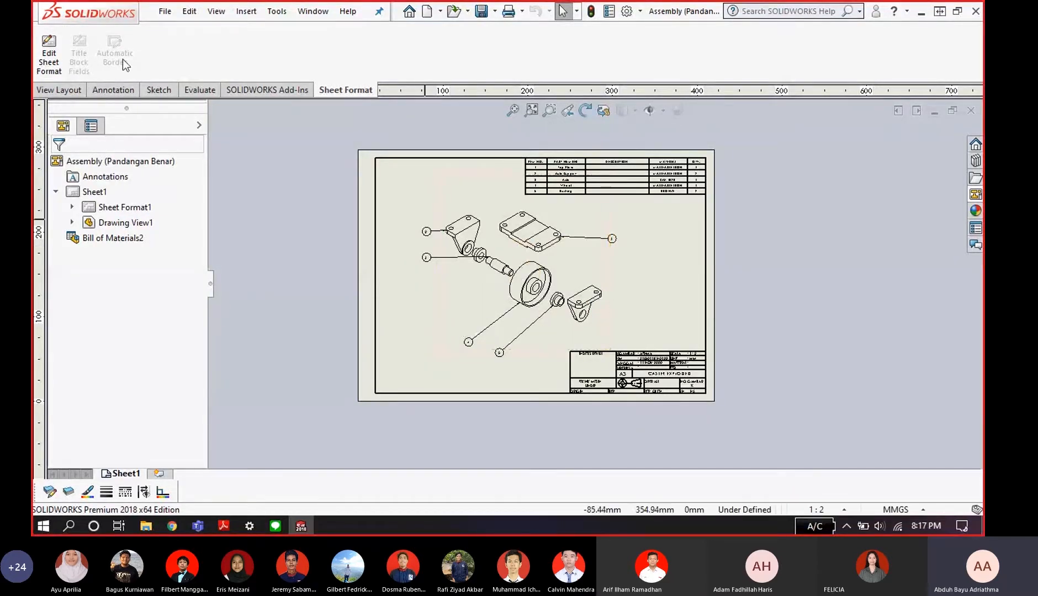
left_click(49, 54)
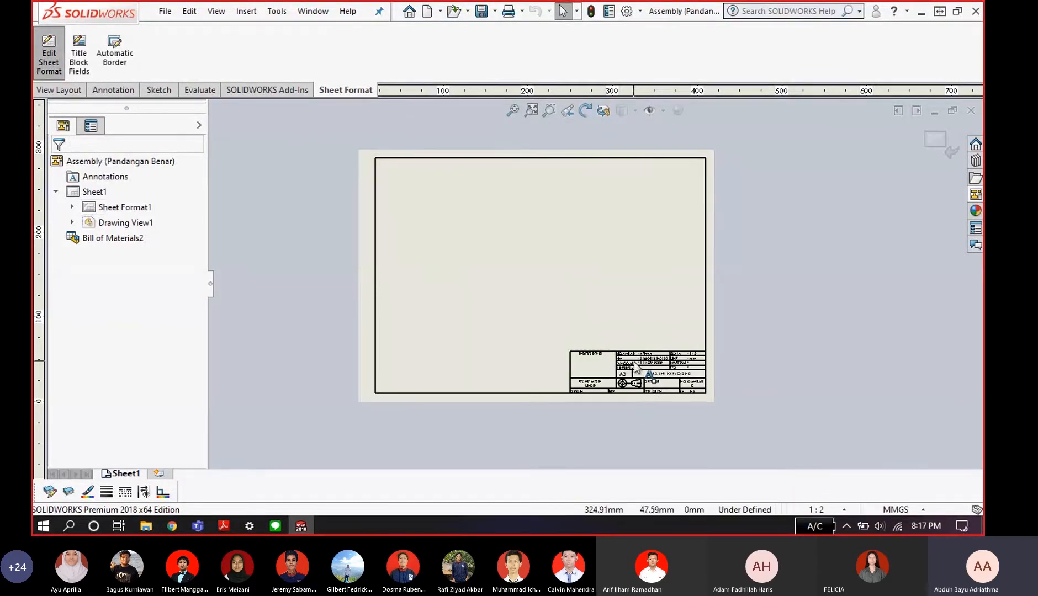
left_click(55, 60)
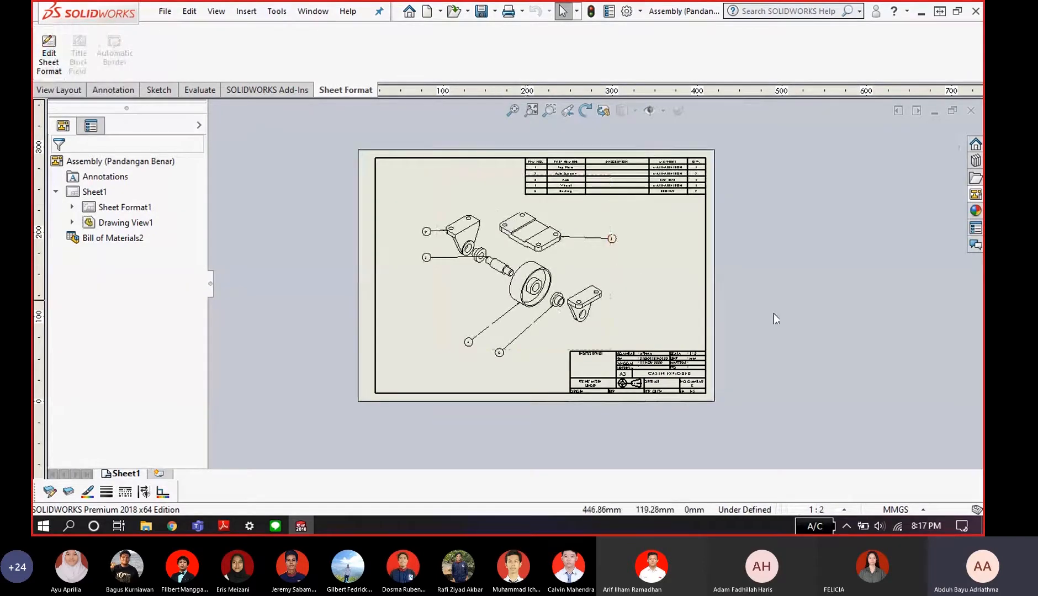
scroll(716, 298, "down", 1)
- Check the reference PDF in Adobe Reader up to the Top Plate page, and add a second sheet to the SOLIDWORKS drawing
key("alt+Tab")
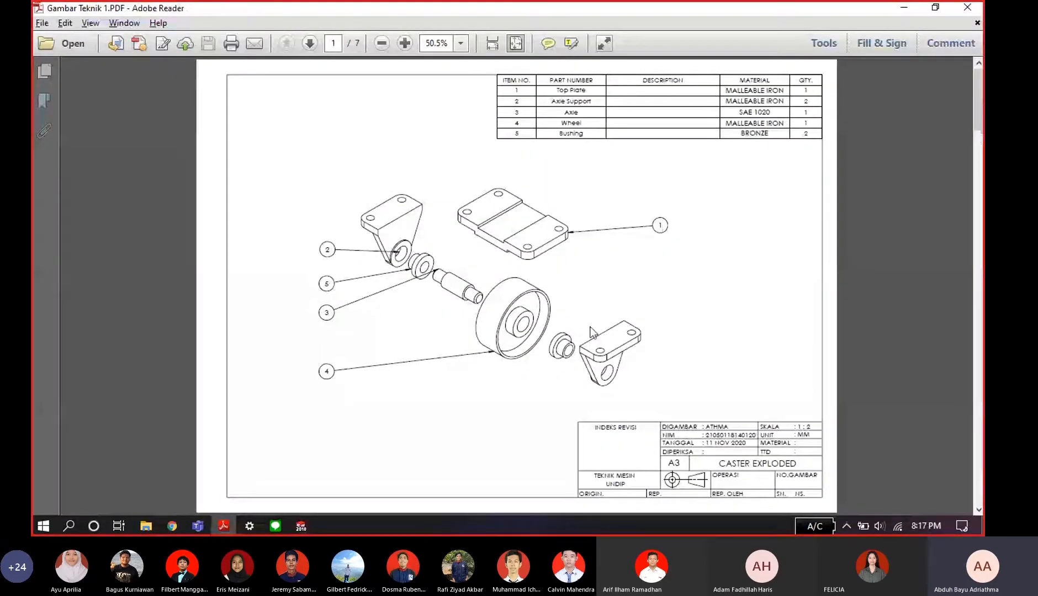
scroll(568, 314, "down", 1)
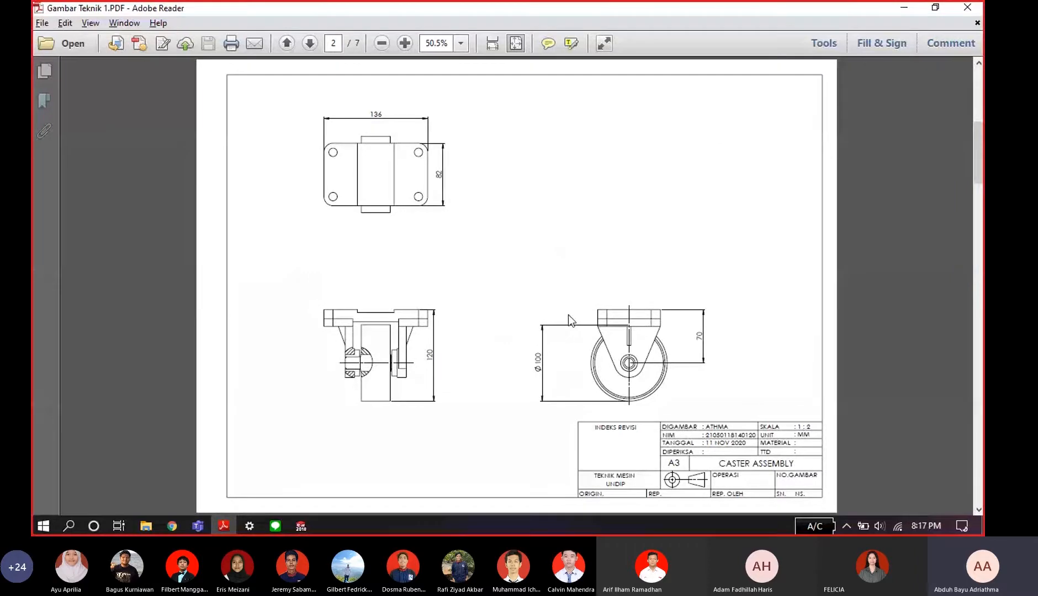
scroll(568, 315, "down", 1)
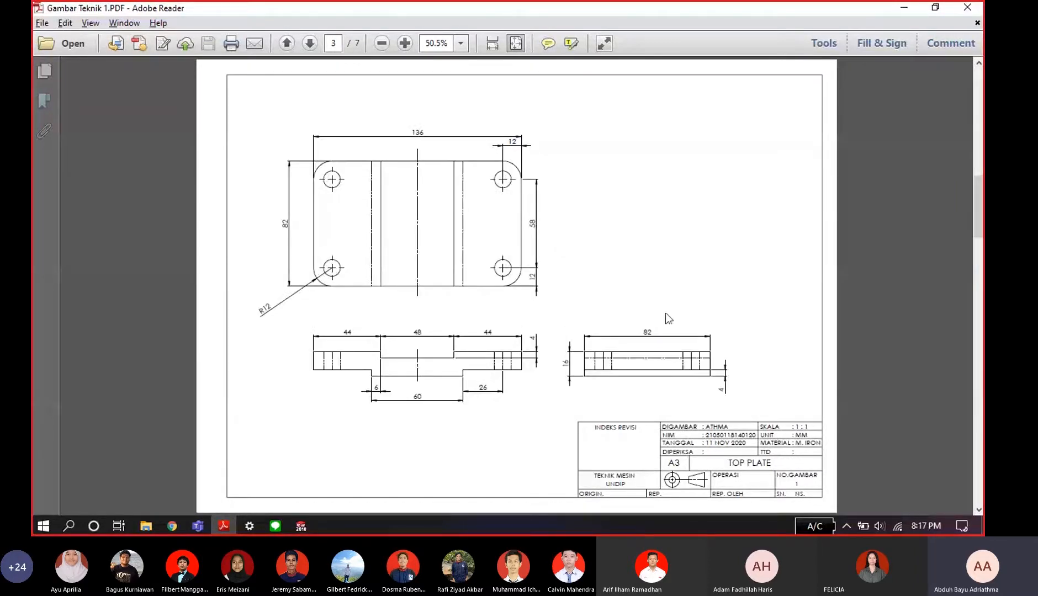
key("alt+Tab")
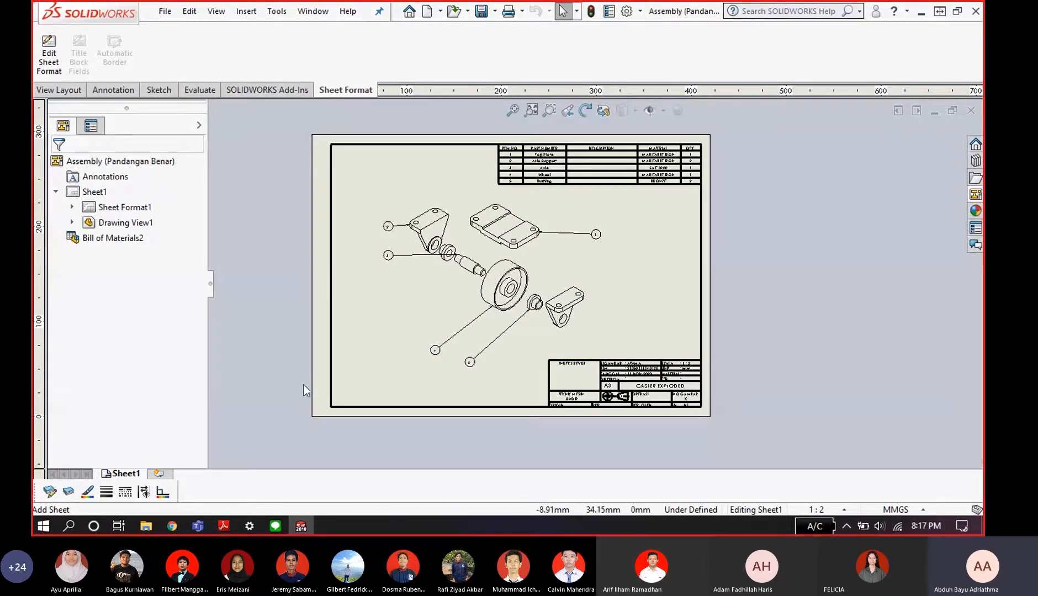
left_click(159, 474)
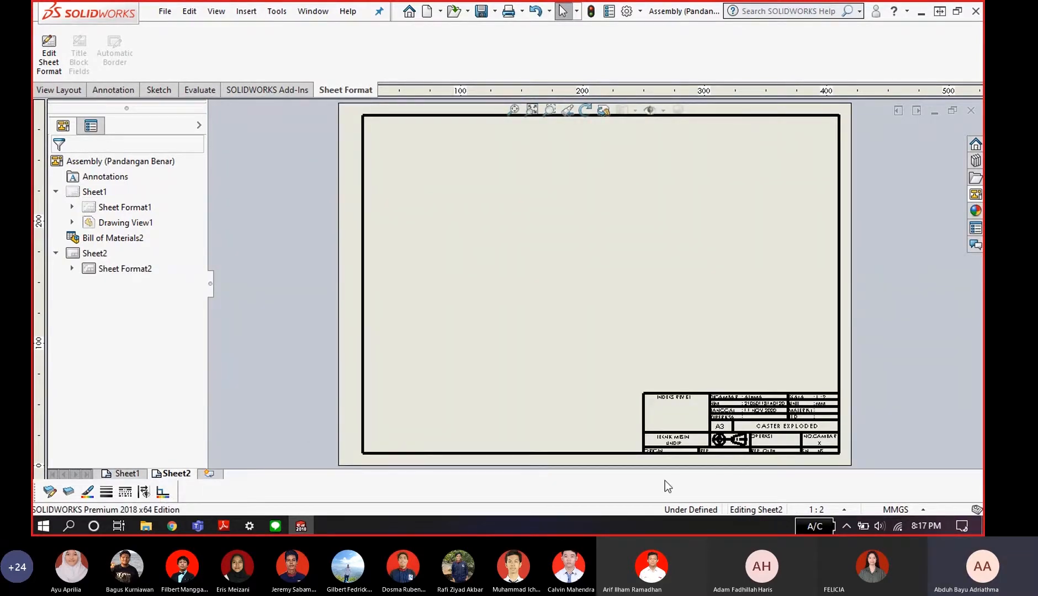
scroll(690, 430, "down", 3)
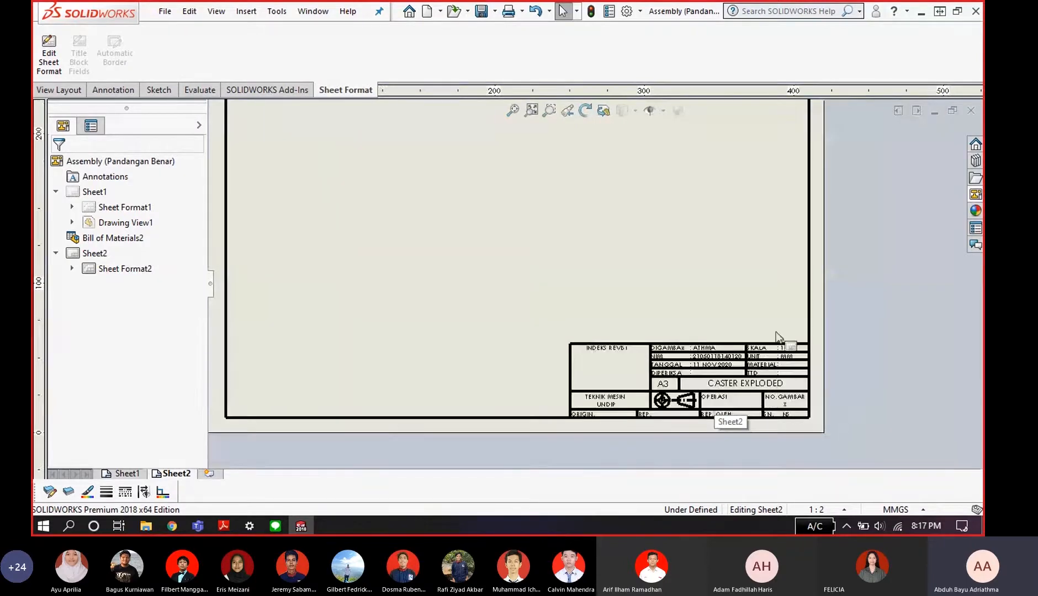
scroll(729, 248, "up", 3)
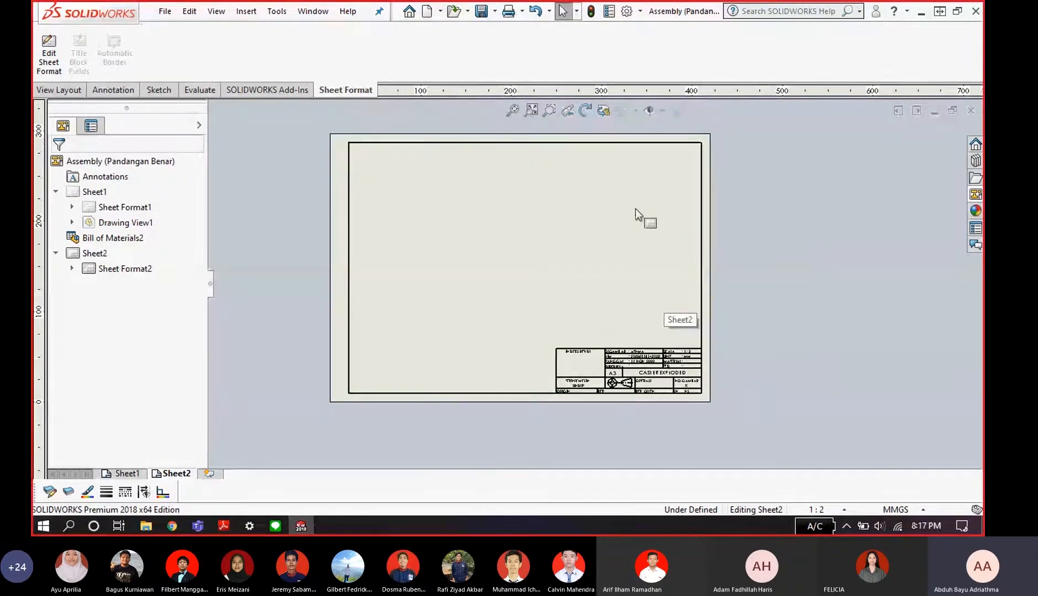
scroll(585, 226, "down", 2)
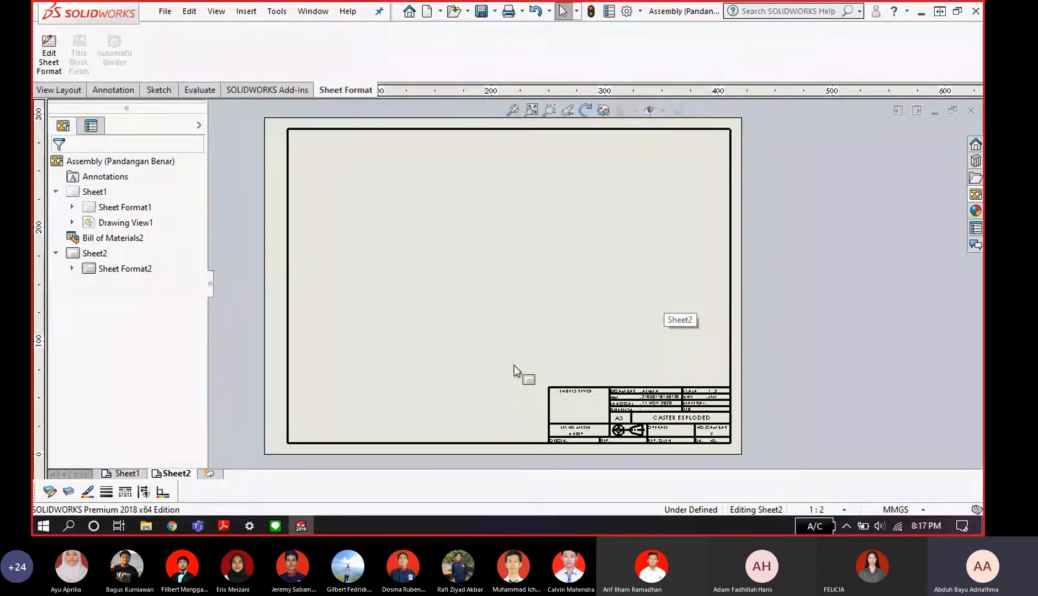
- Load the Top Plate part from the Drawing Solidworks HMM 2020 folder's File Part & Assembly Solidworks subfolder into the View Palette
key("alt+Tab")
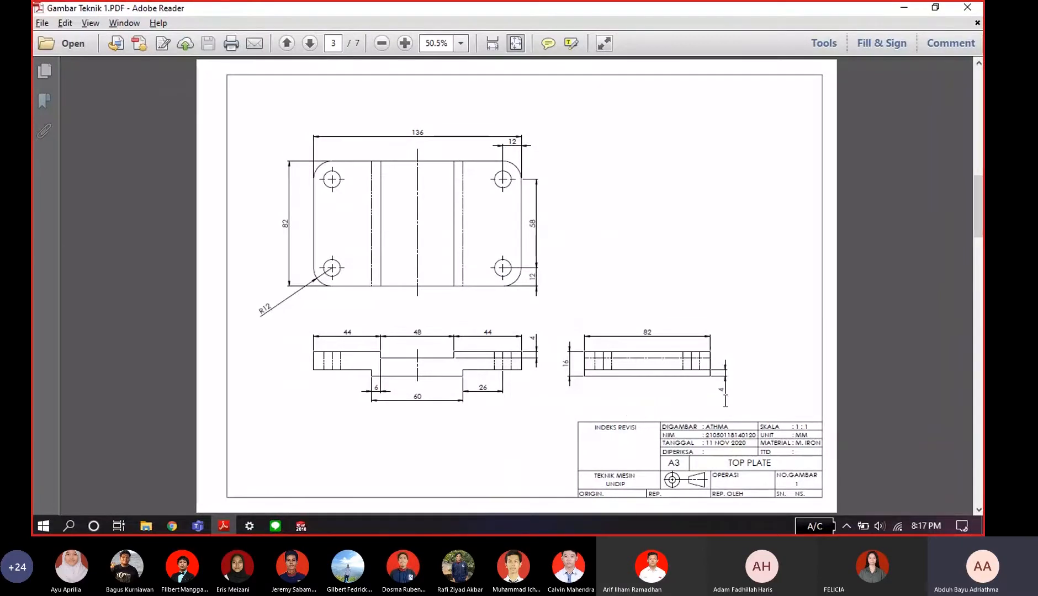
key("alt+Tab")
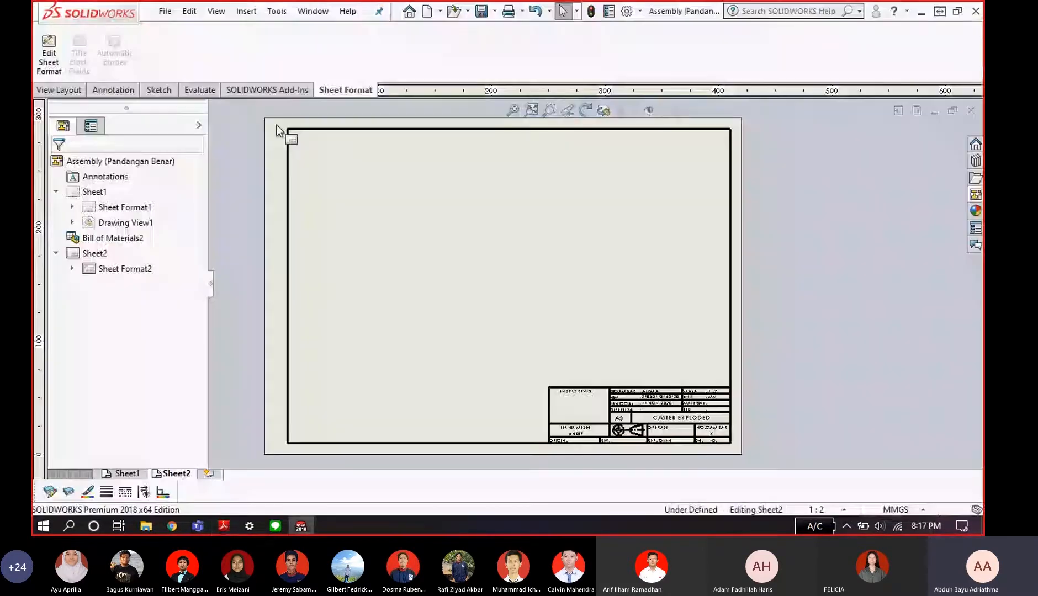
left_click(56, 92)
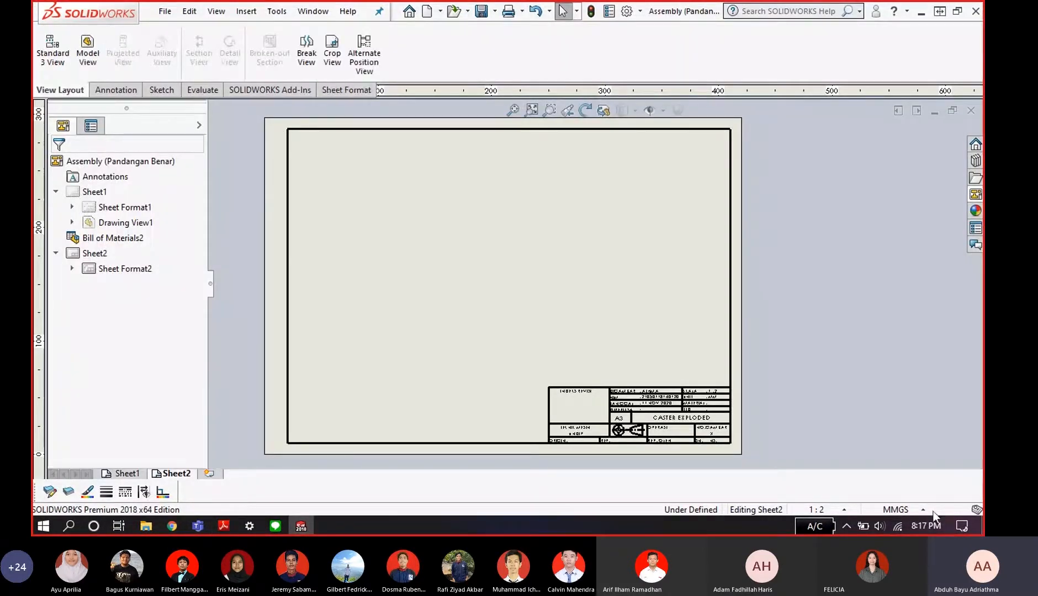
left_click(972, 195)
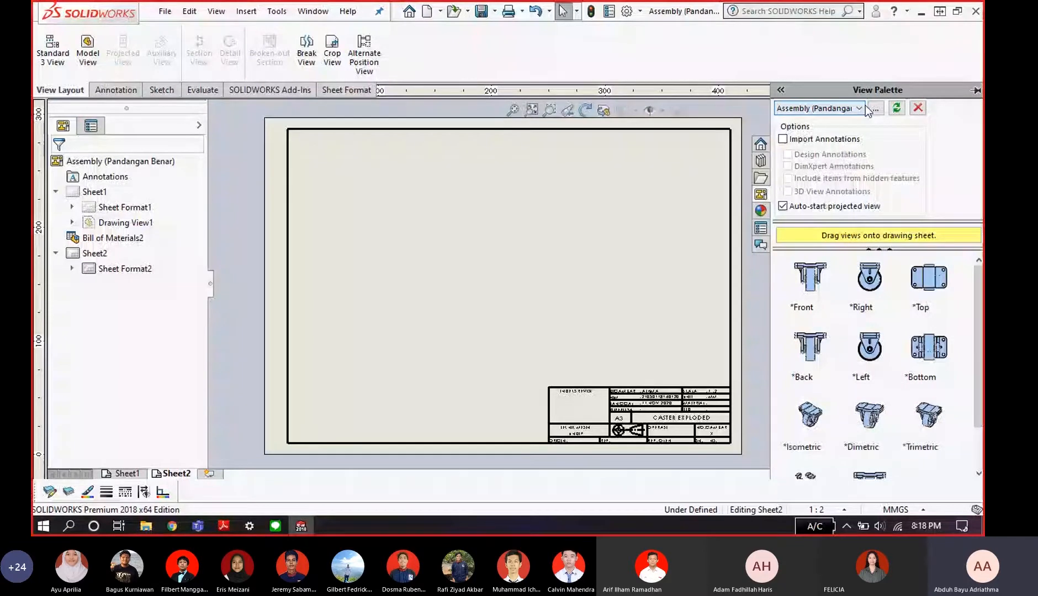
left_click(866, 106)
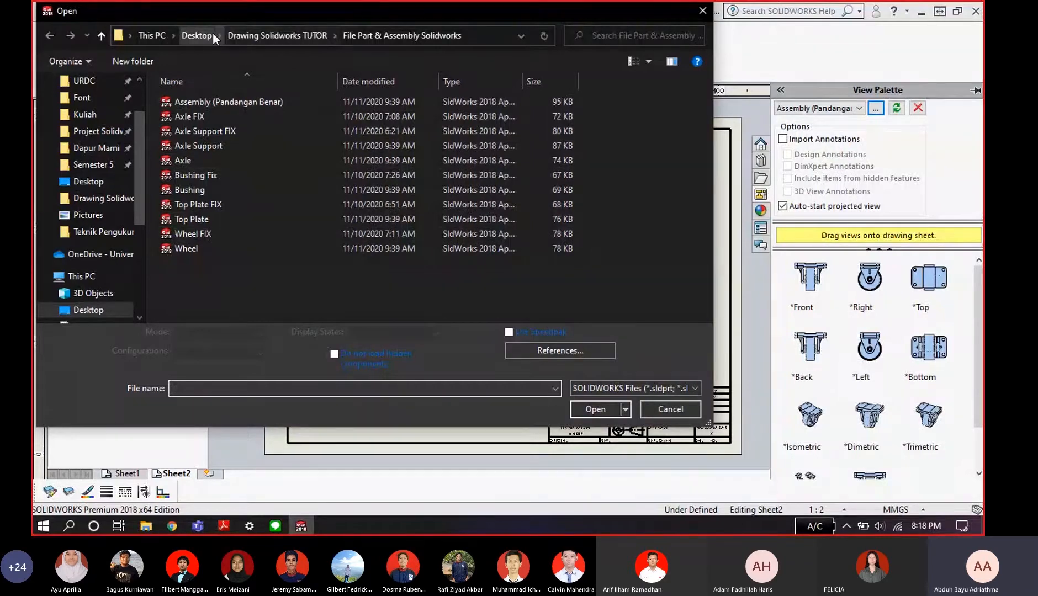
left_click(251, 35)
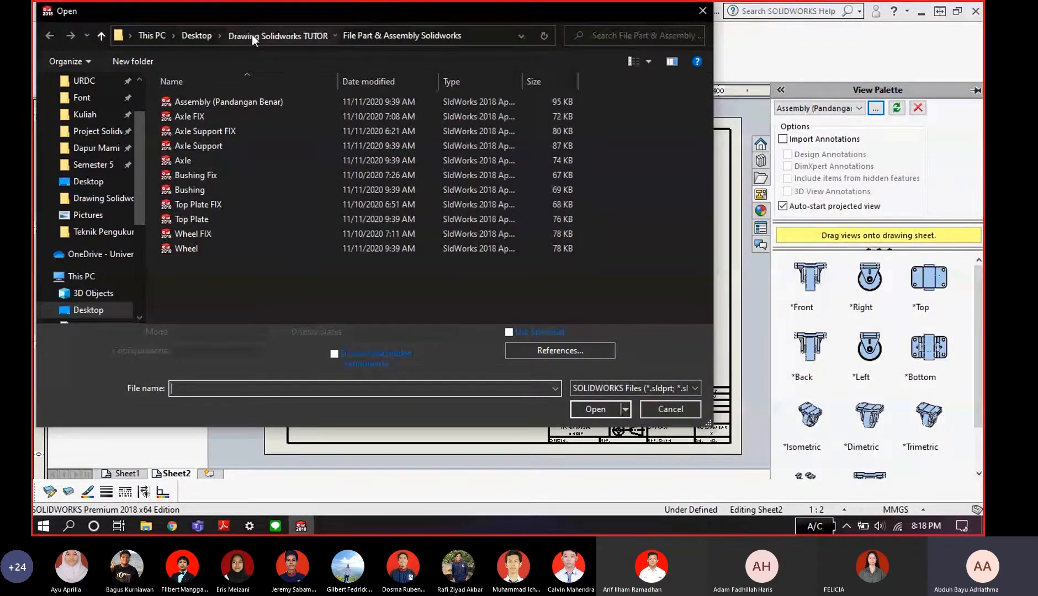
left_click(197, 36)
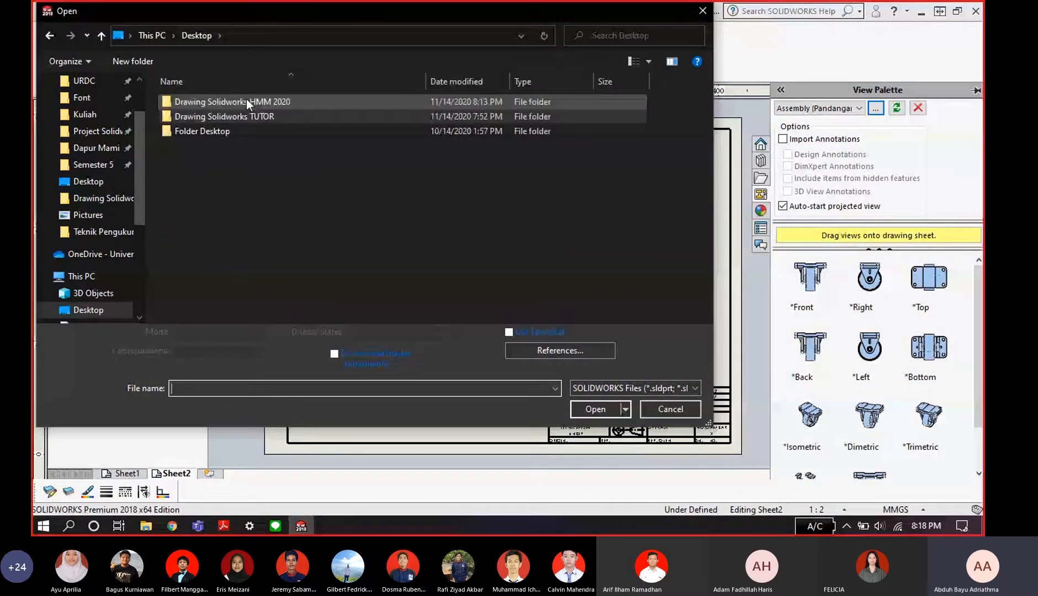
double_click(246, 102)
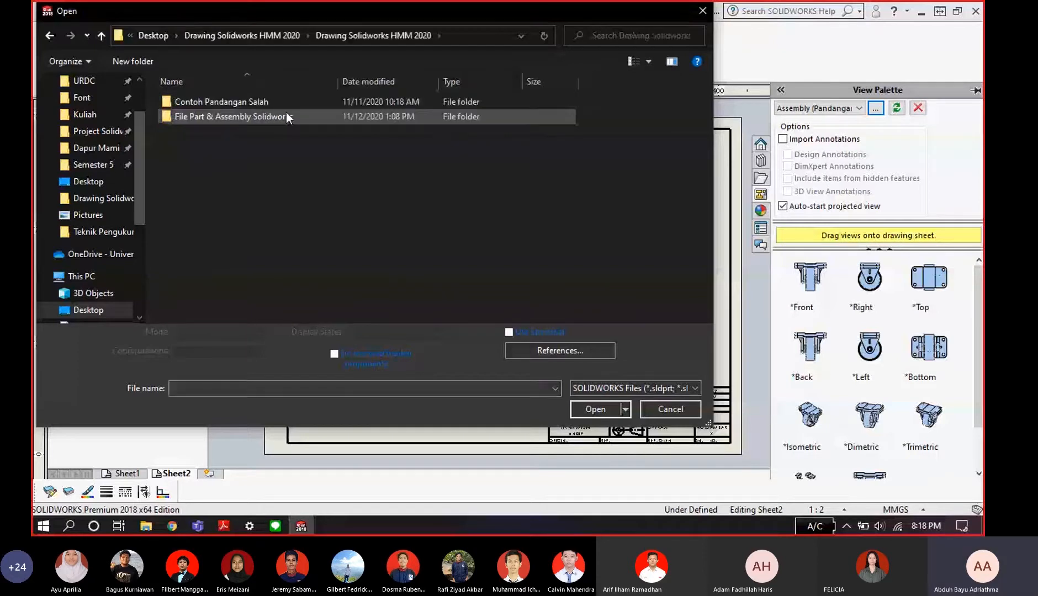
double_click(286, 115)
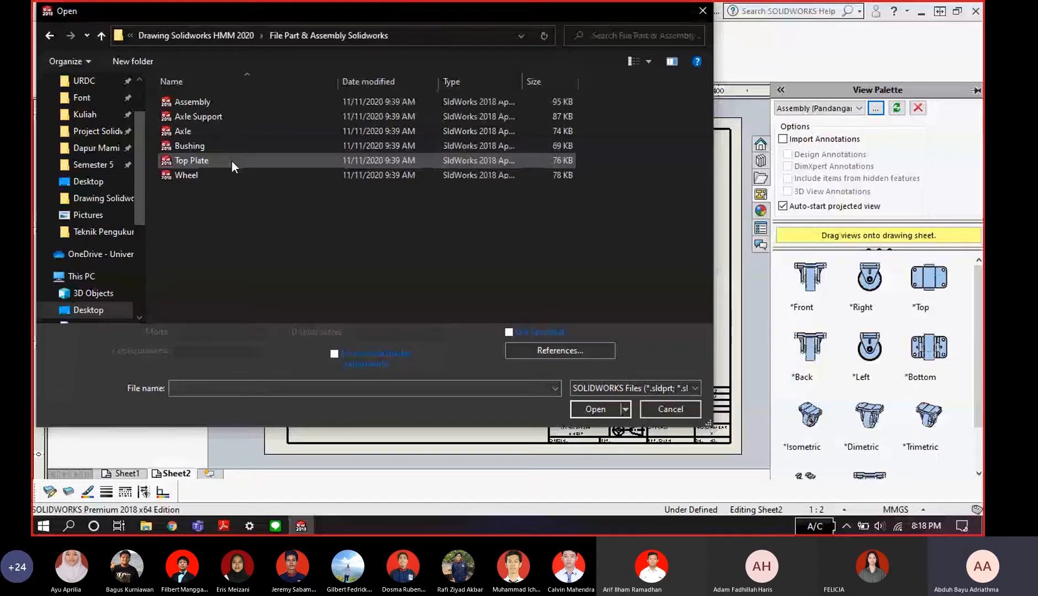
double_click(231, 159)
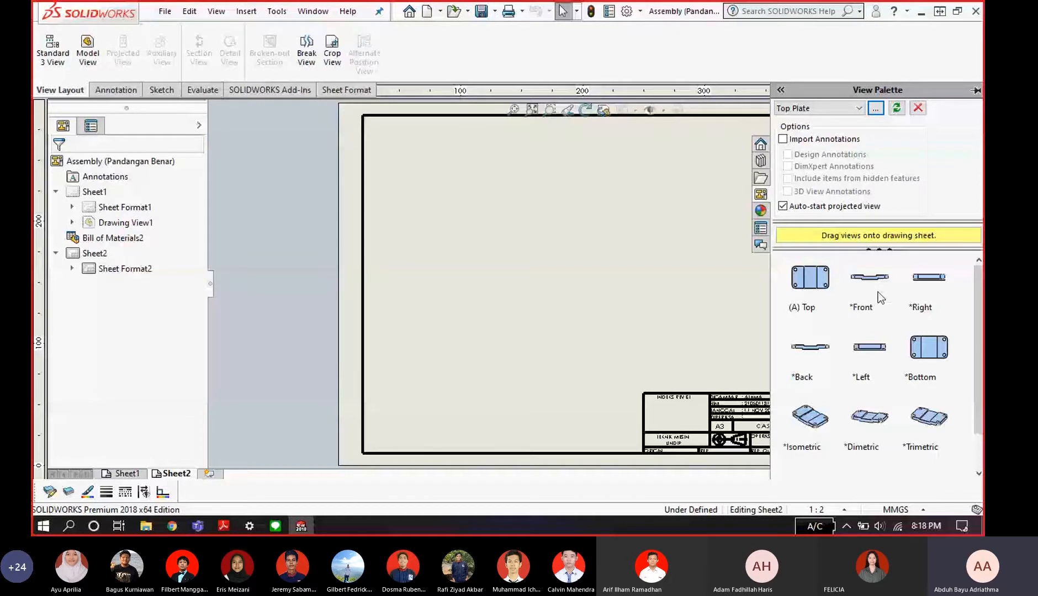
key("f")
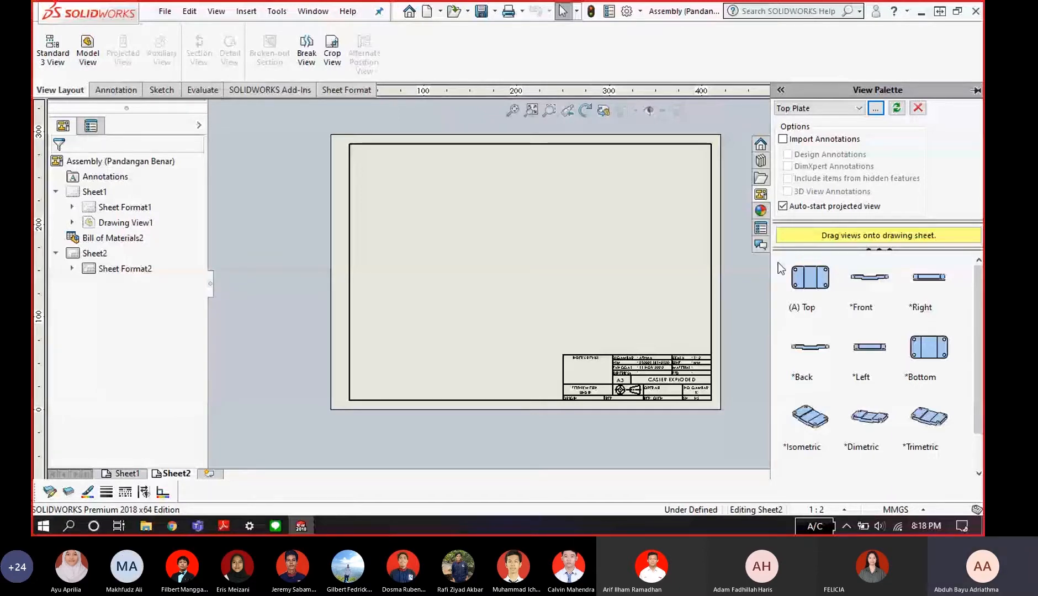
- Try placing the Top Plate's front view with projected top and side views on Sheet2, following the reference PDF's layout
key("alt+Tab")
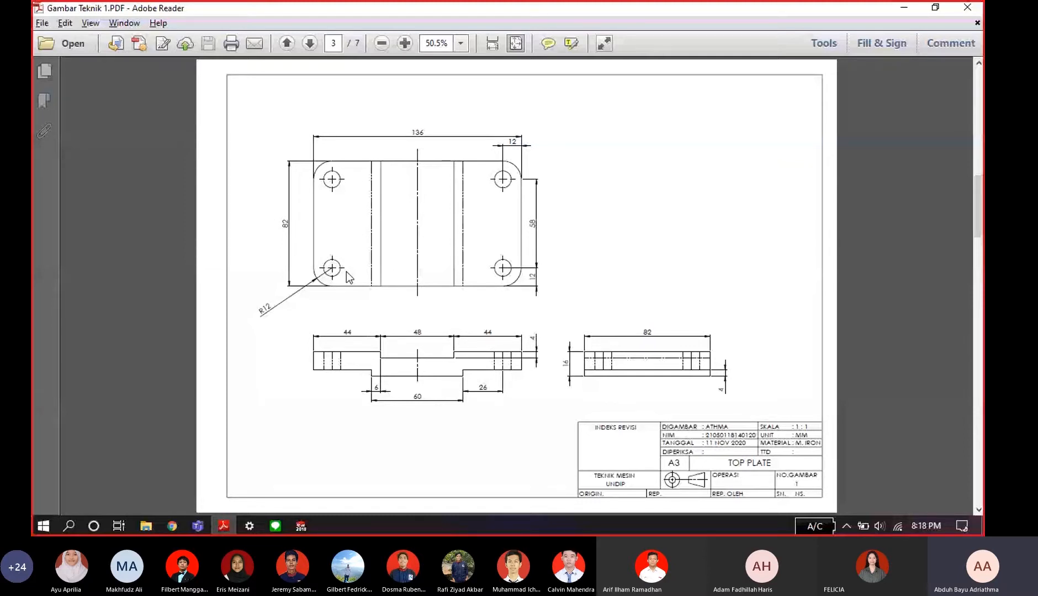
key("alt+Tab")
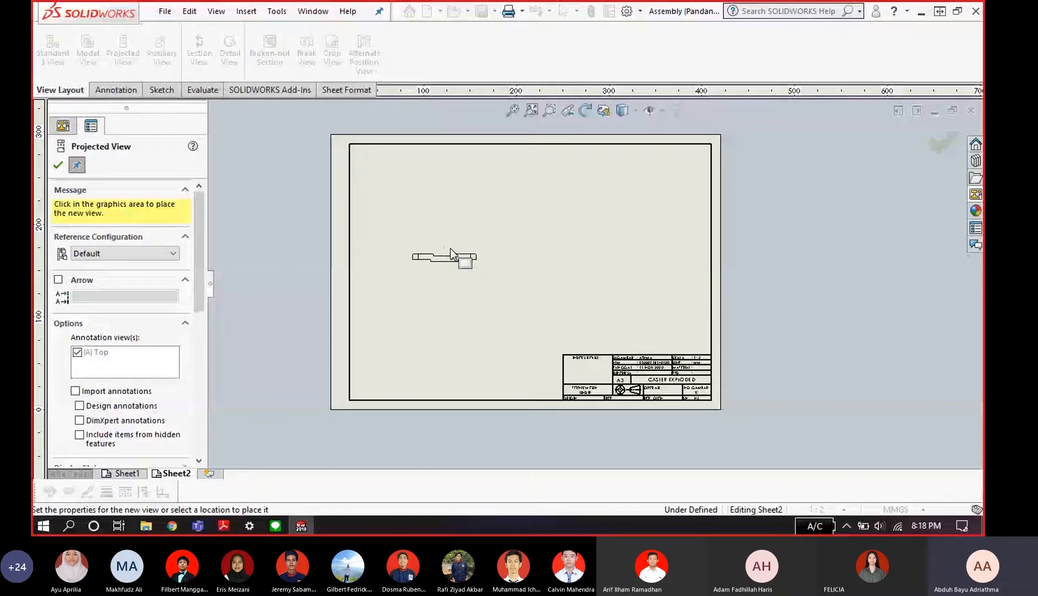
left_click(463, 196)
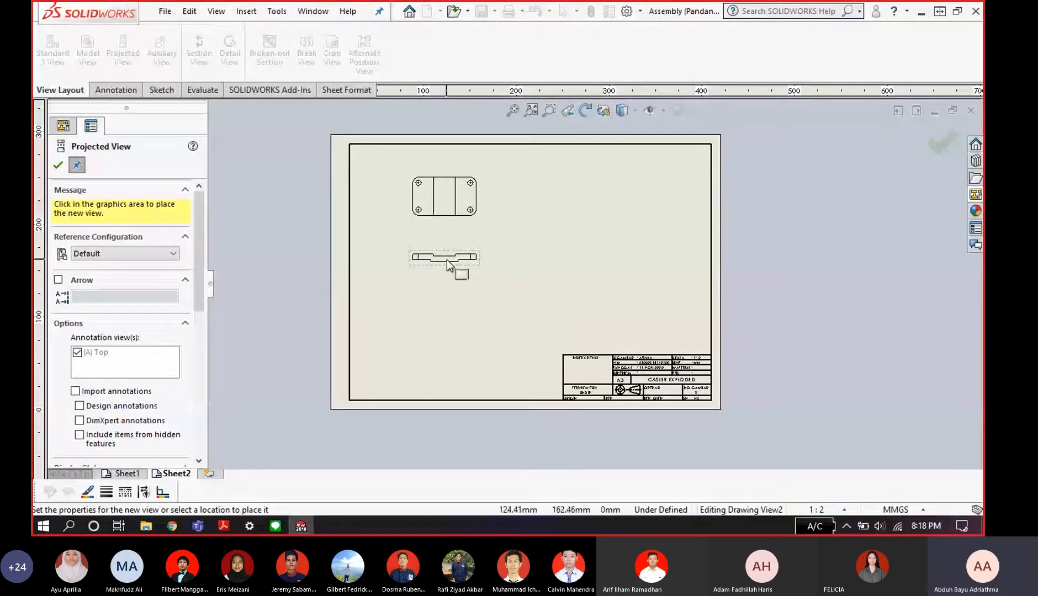
left_click(563, 258)
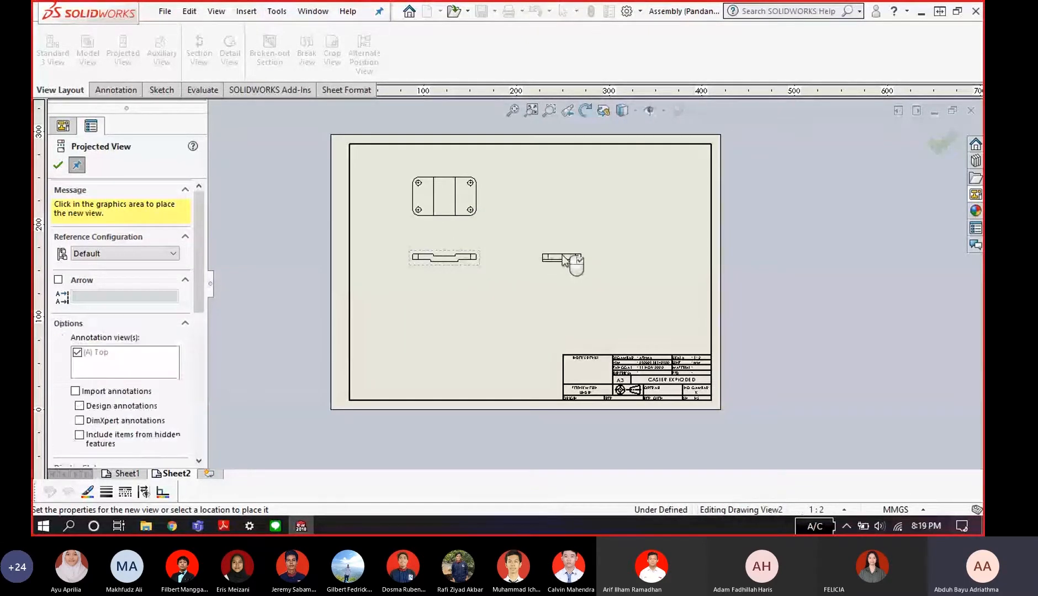
scroll(549, 246, "down", 2)
key("Escape")
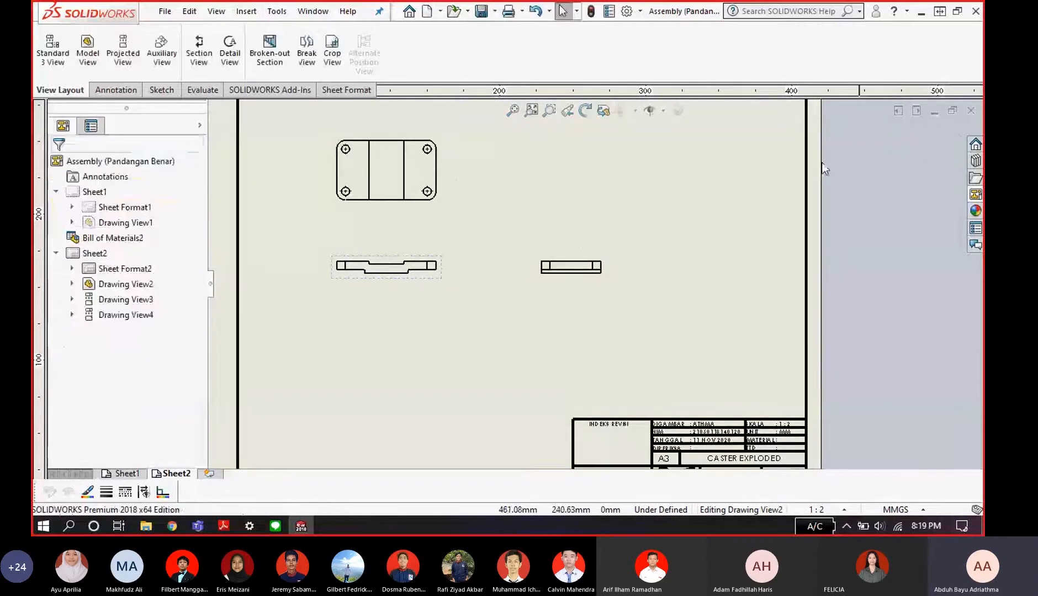
scroll(505, 243, "up", 3)
scroll(555, 268, "down", 2)
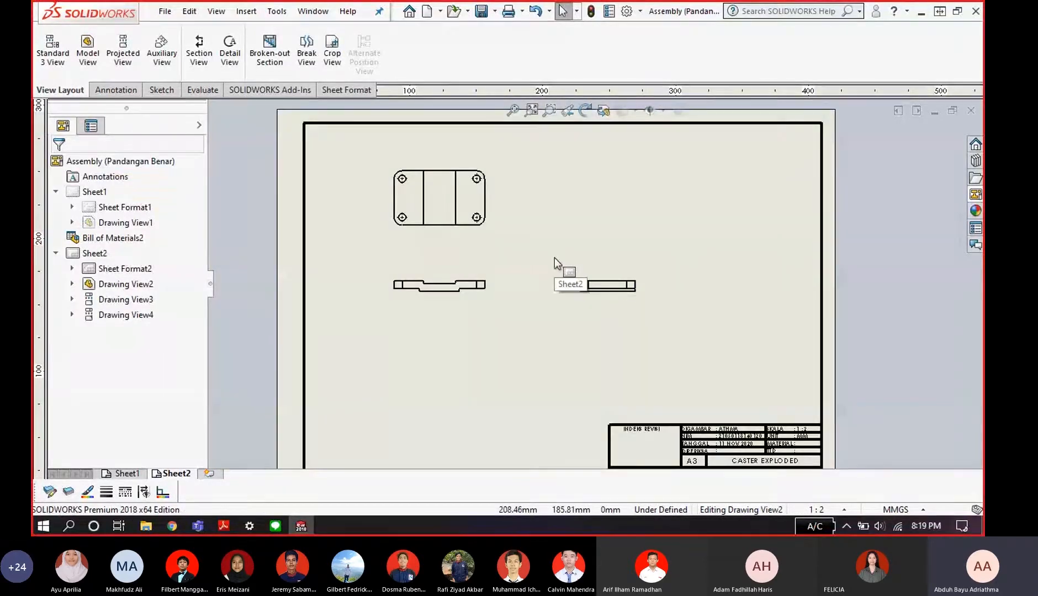
- Undo the placement of the three Top Plate views on Sheet2
key("ctrl+z")
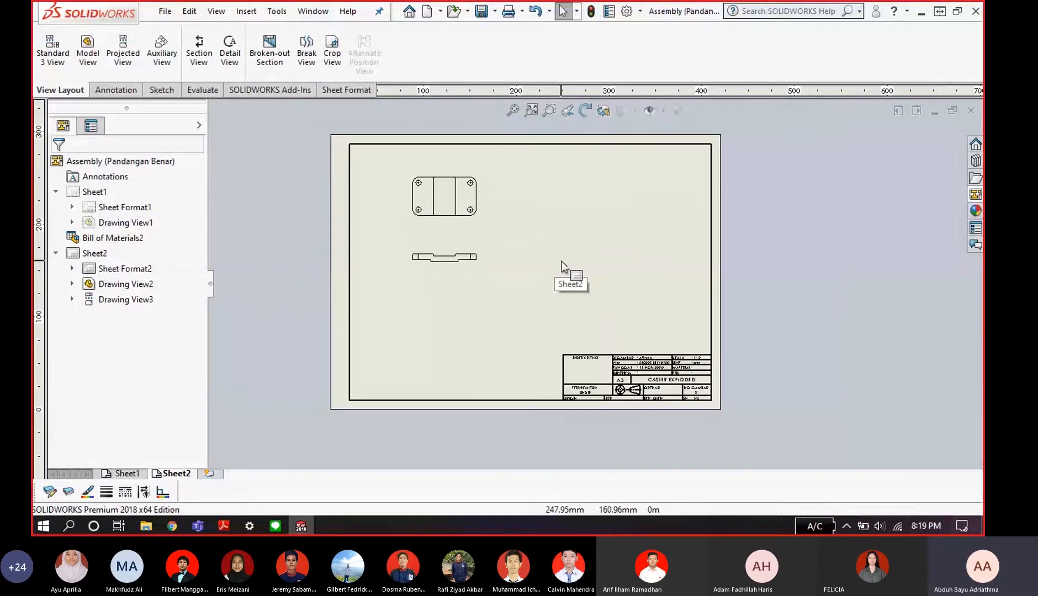
key("ctrl+z")
key("ctrl+z")
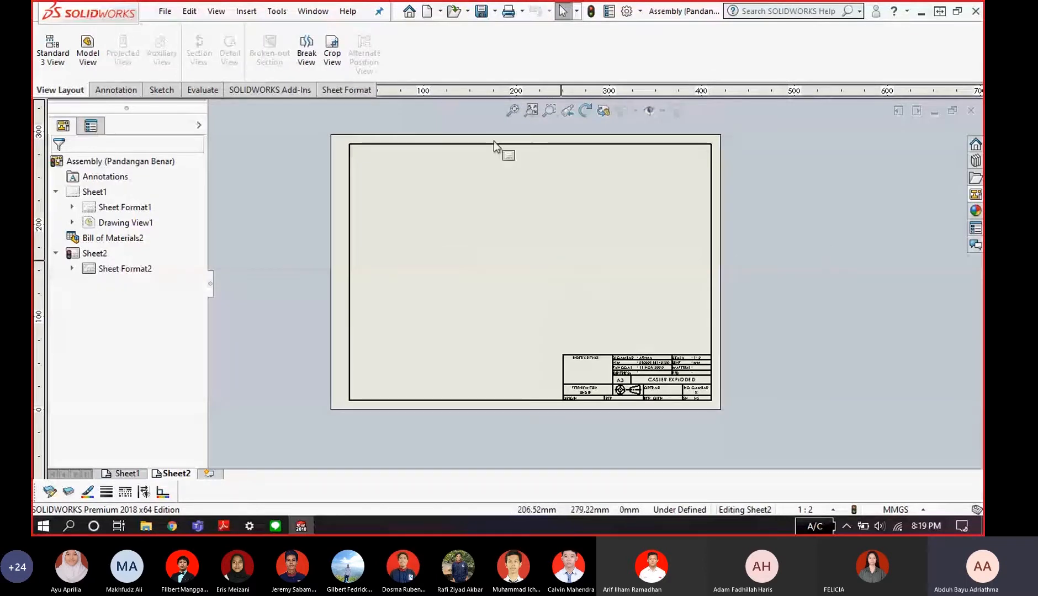
- Try inserting the standard three views of the Top Plate part on Sheet2
left_click(54, 58)
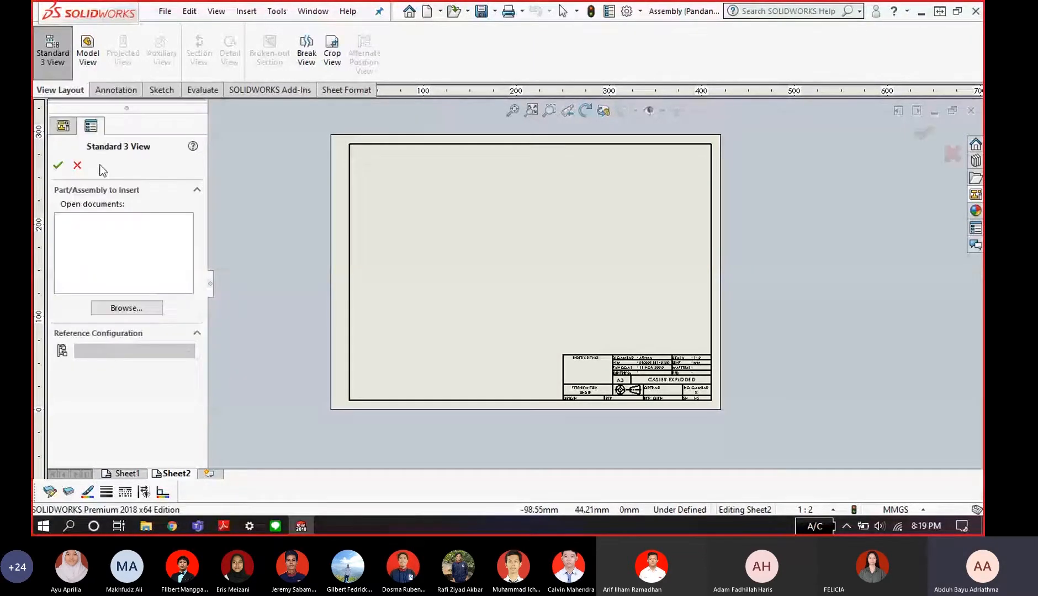
left_click(132, 309)
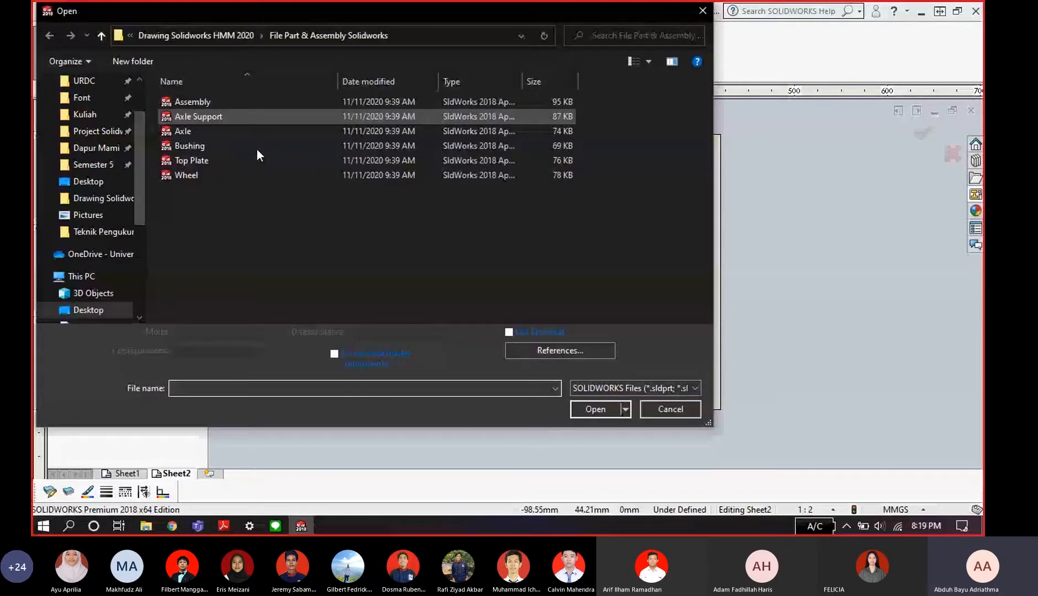
left_click(269, 161)
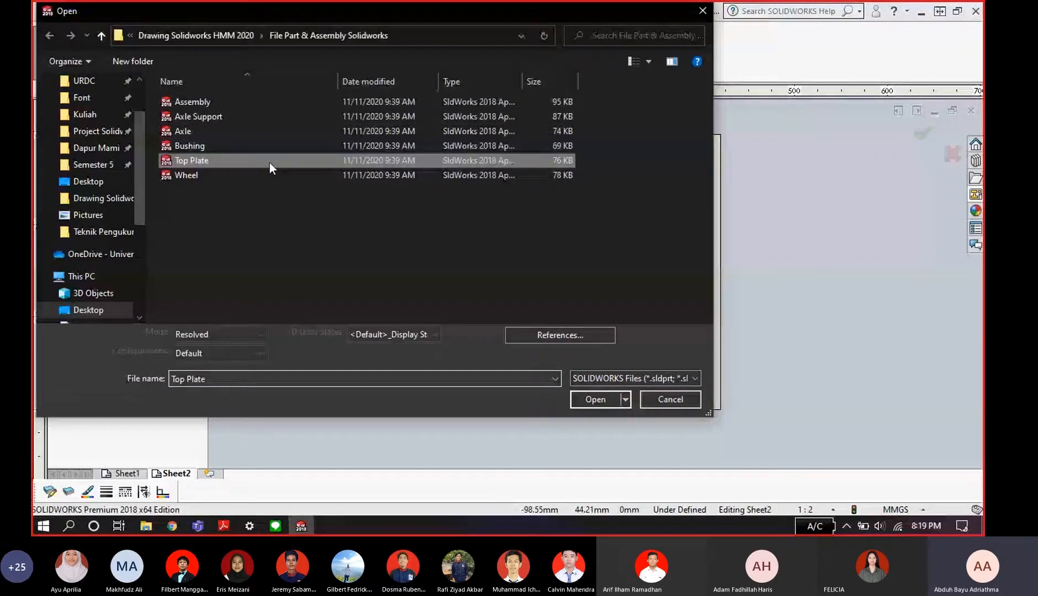
double_click(269, 161)
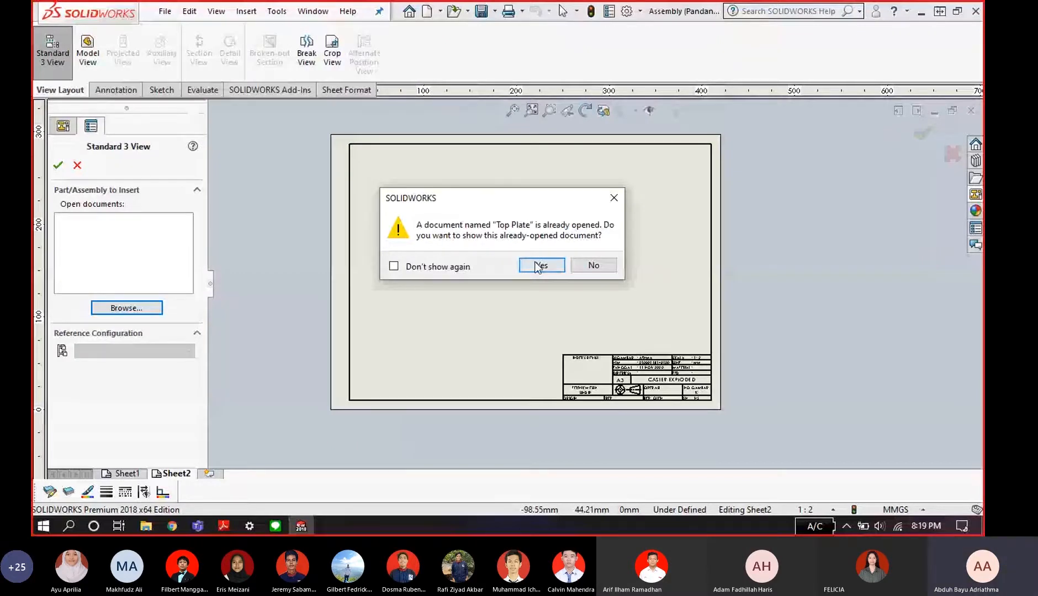
left_click(538, 266)
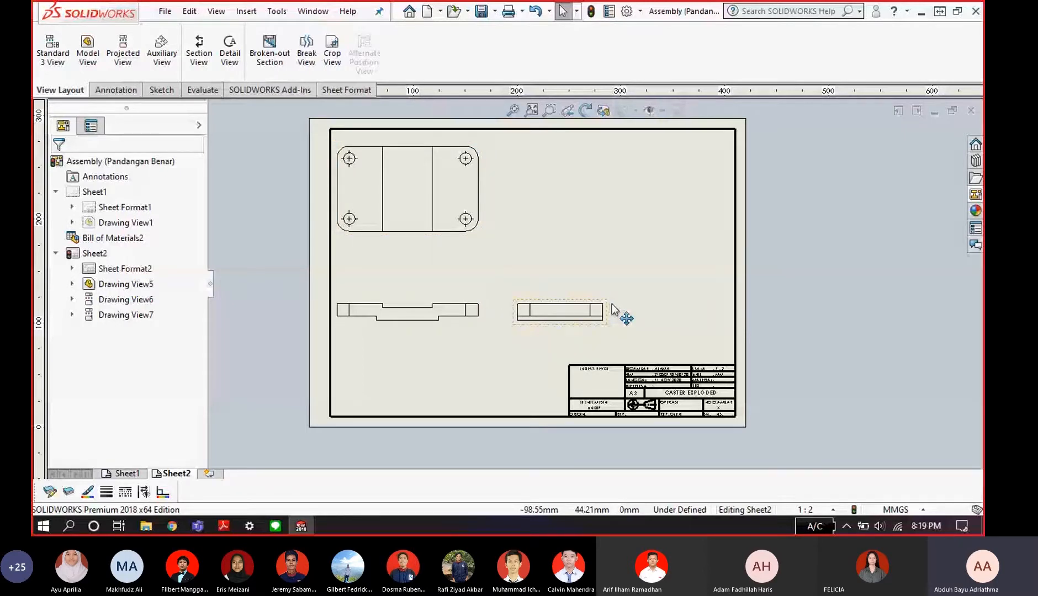
- Try moving the Top Plate's side view farther from the front view and shifting all three views toward Sheet2's middle
left_click_drag(612, 304, 673, 303)
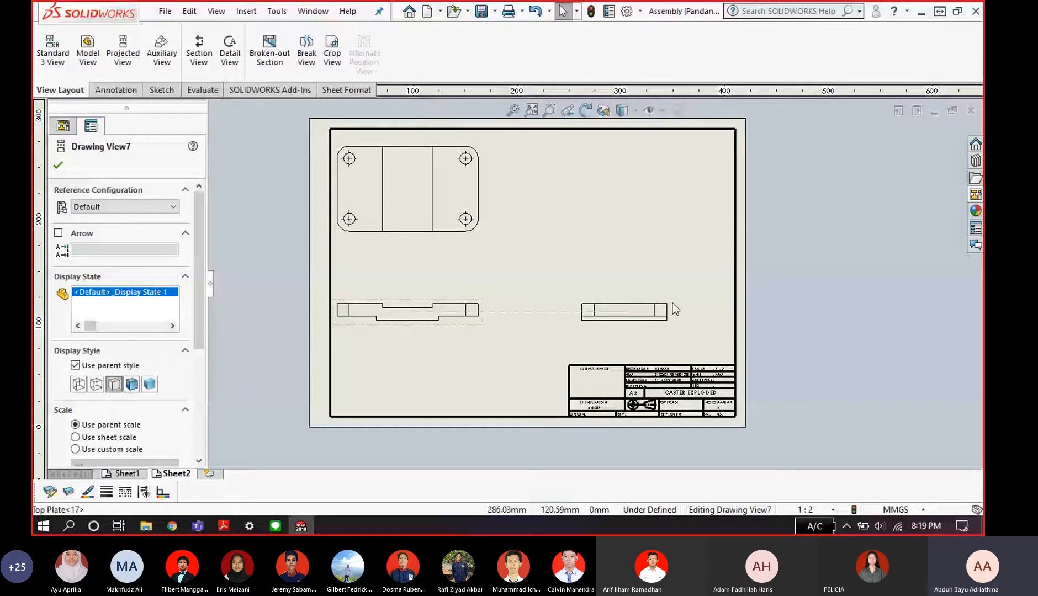
left_click_drag(483, 301, 533, 298)
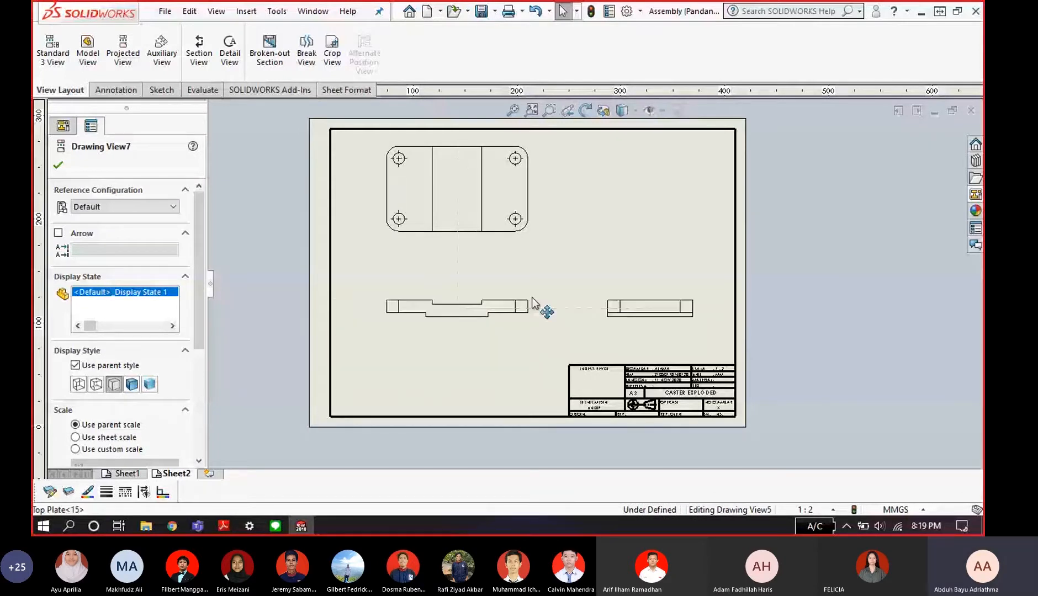
left_click(571, 276)
scroll(571, 277, "up", 2)
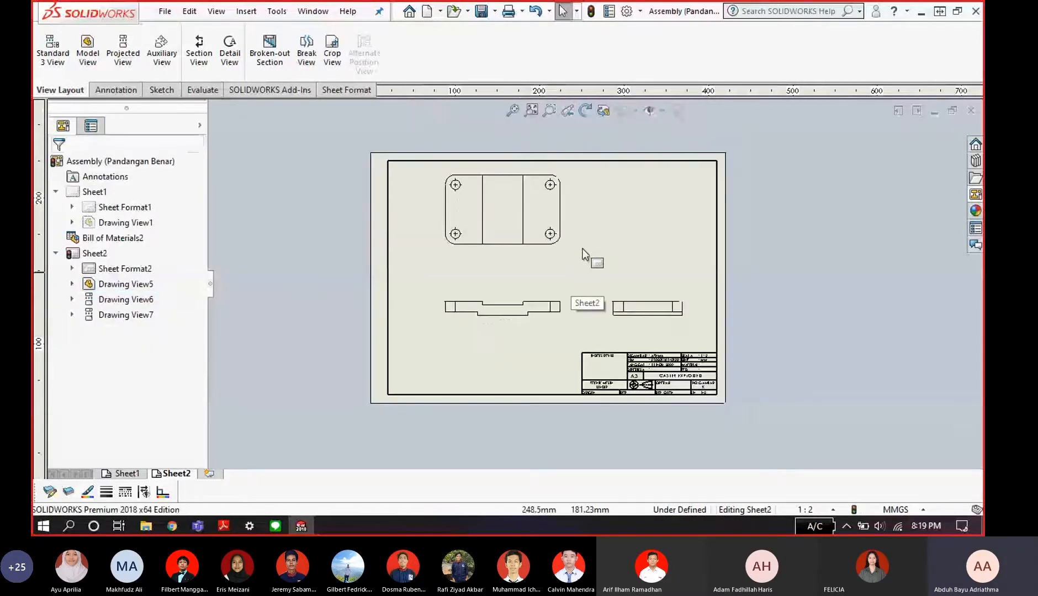
scroll(581, 242, "down", 1)
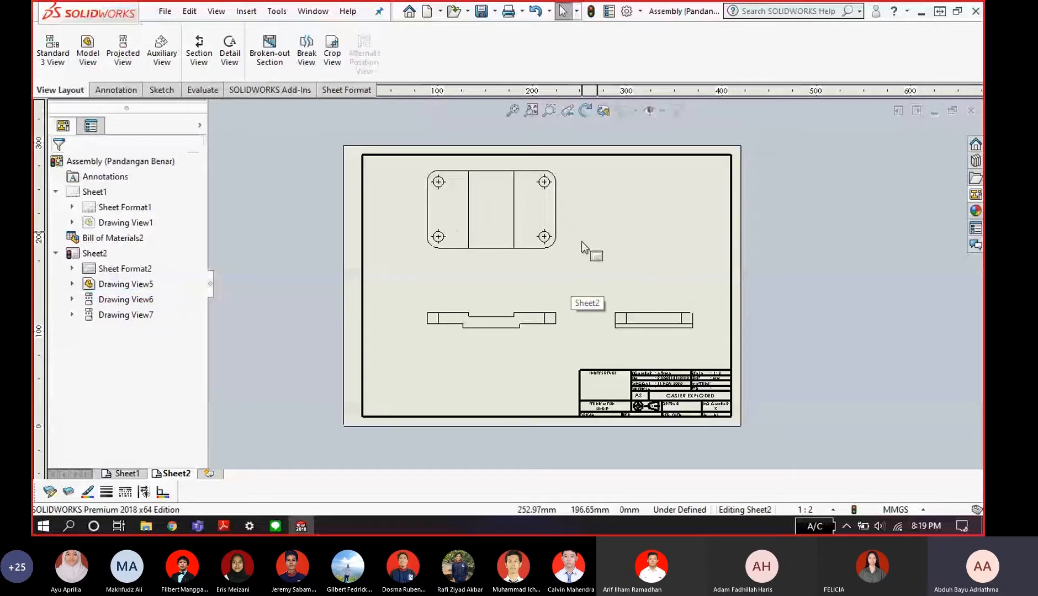
scroll(551, 260, "down", 2)
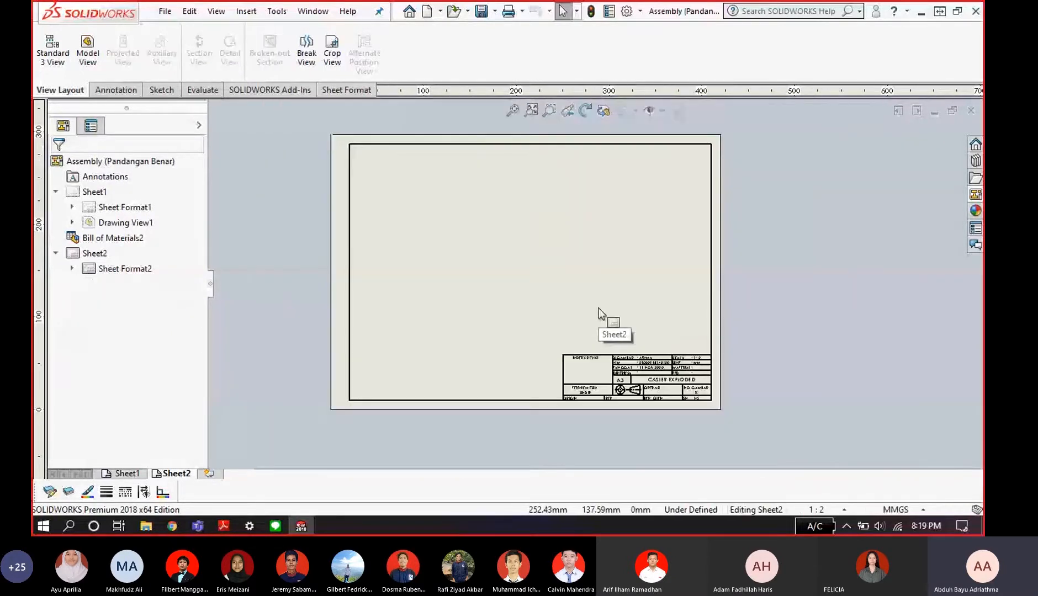
- Check the type of projection in Sheet2's sheet properties, comparing first angle with third angle, and leave without applying changes
scroll(570, 294, "down", 1)
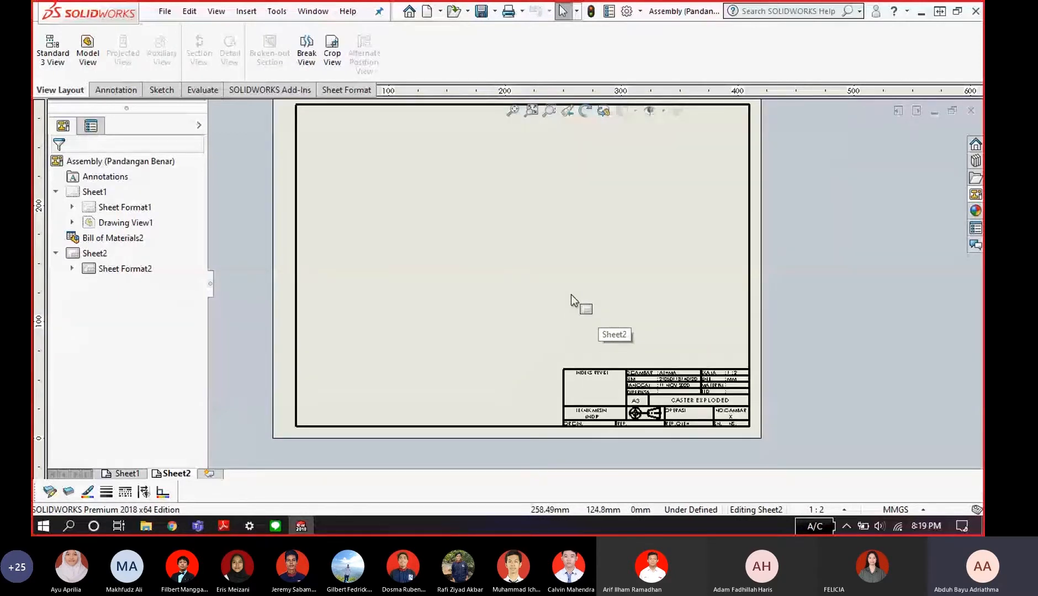
key("f")
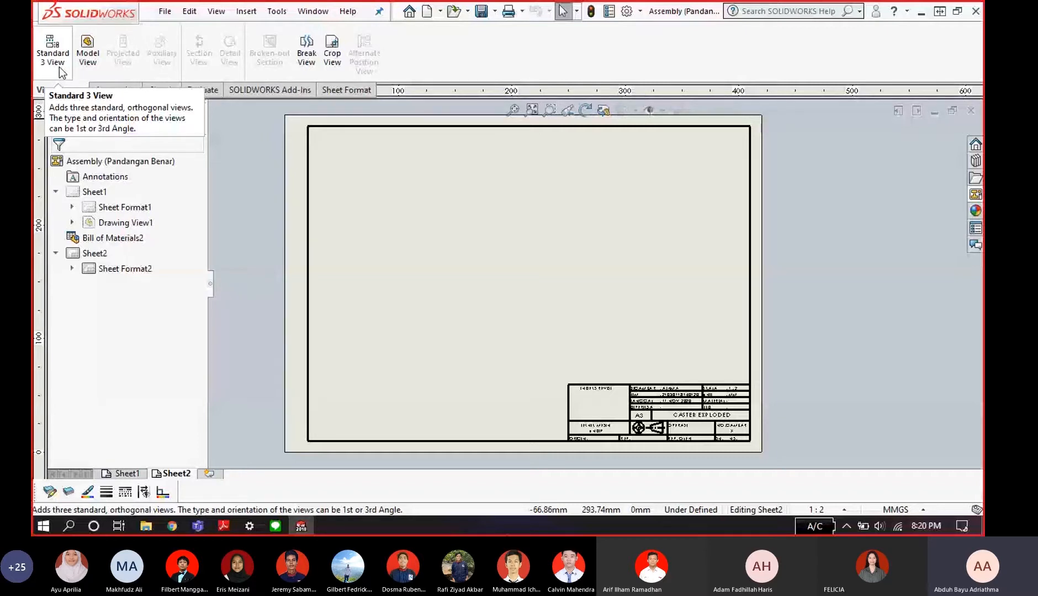
left_click(123, 268)
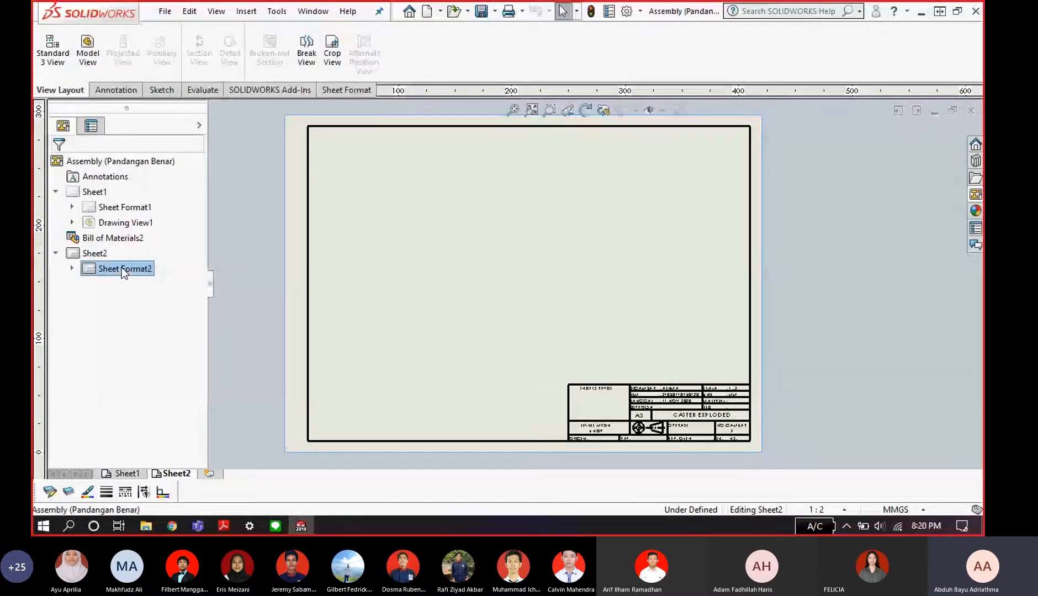
right_click(123, 272)
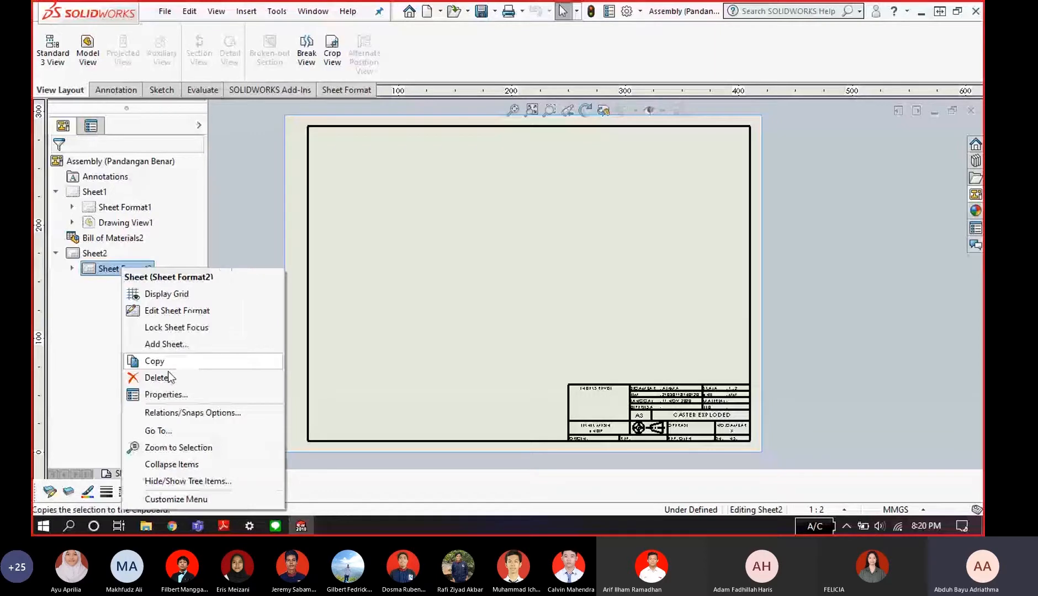
left_click(166, 394)
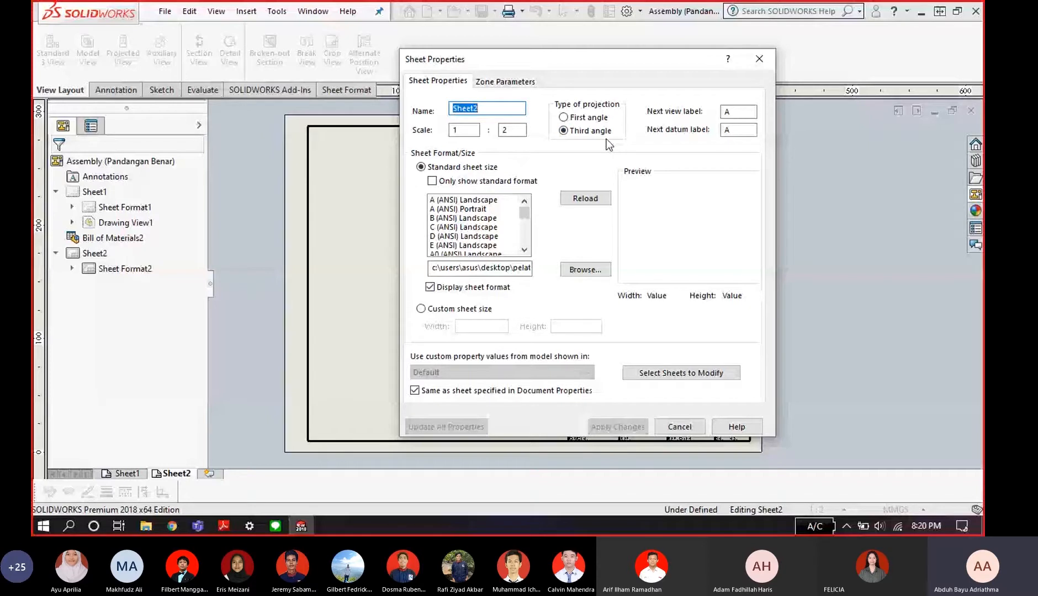
left_click(588, 117)
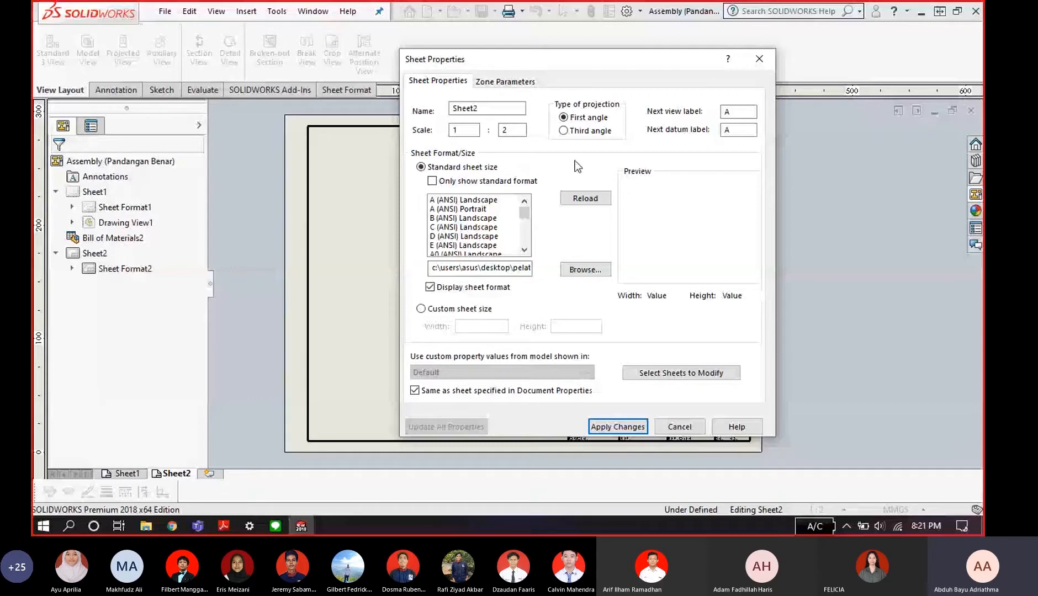
left_click(583, 131)
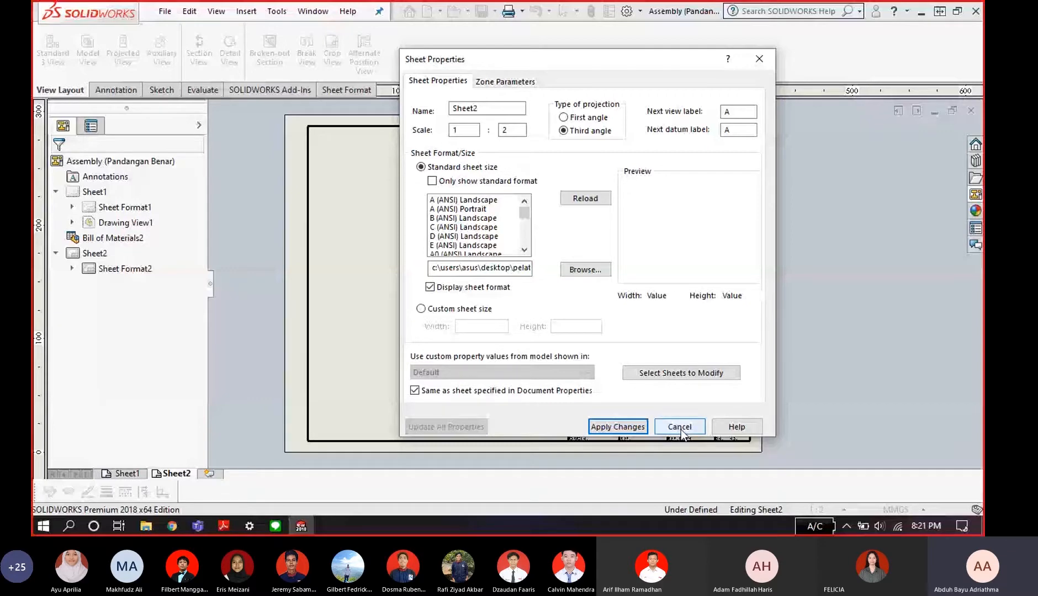
left_click(681, 431)
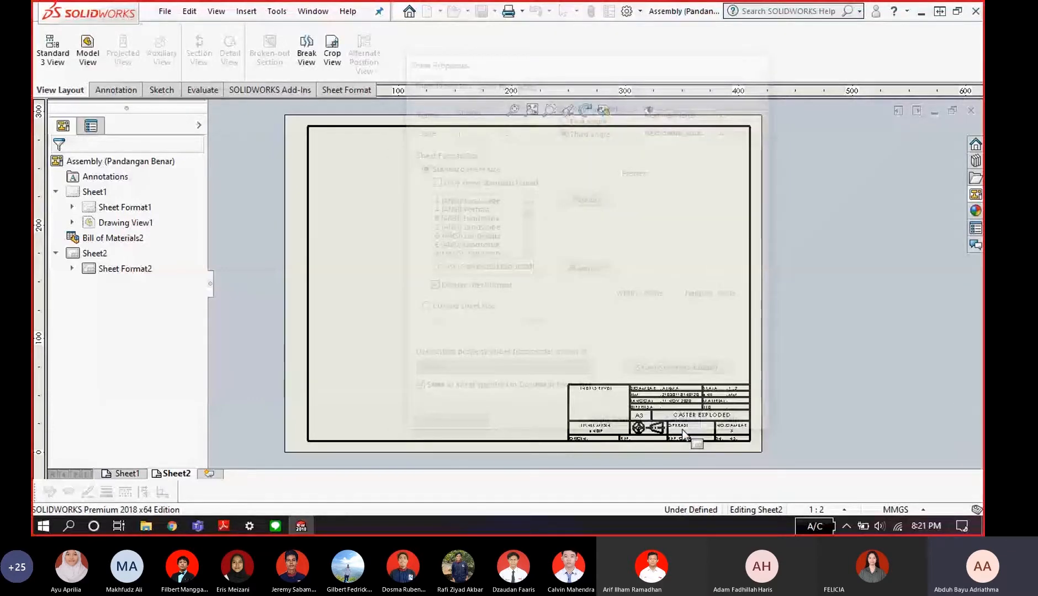
- Insert the standard three views of the Top Plate part from the File Part & Assembly Solidworks folder on Sheet2
left_click(62, 52)
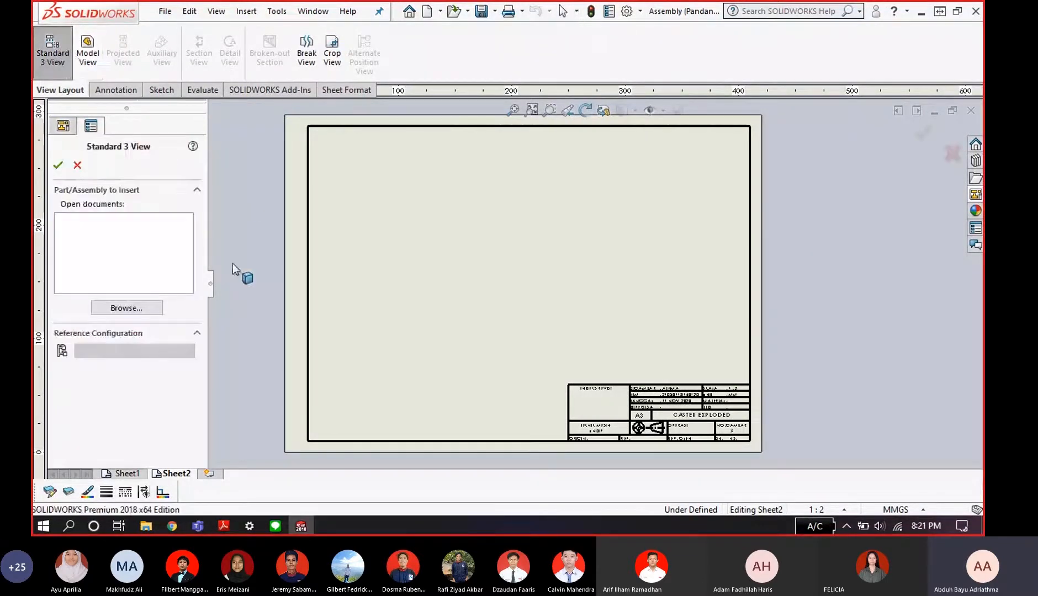
left_click(142, 307)
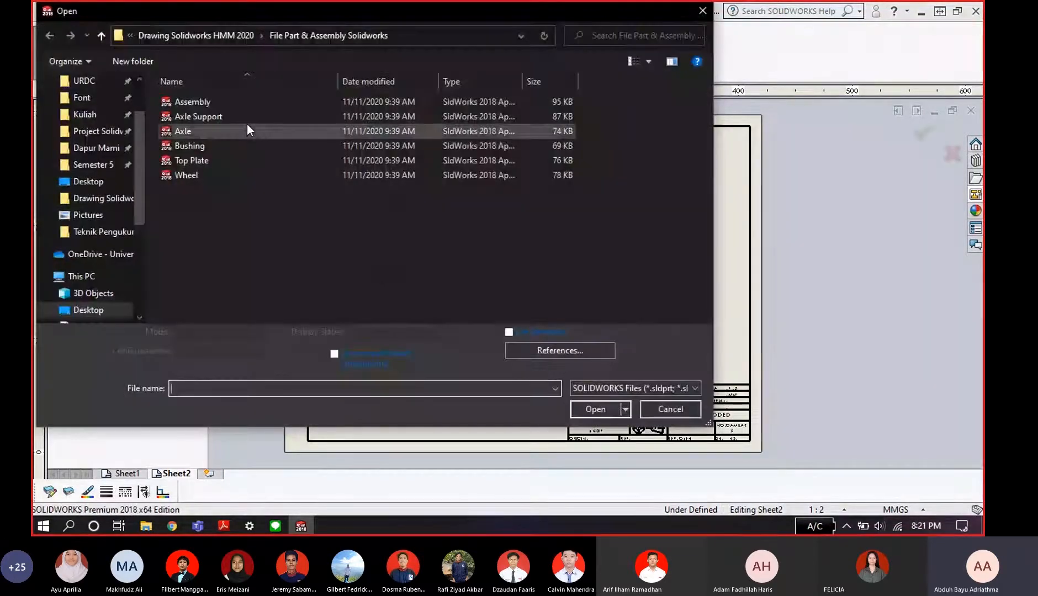
left_click(234, 160)
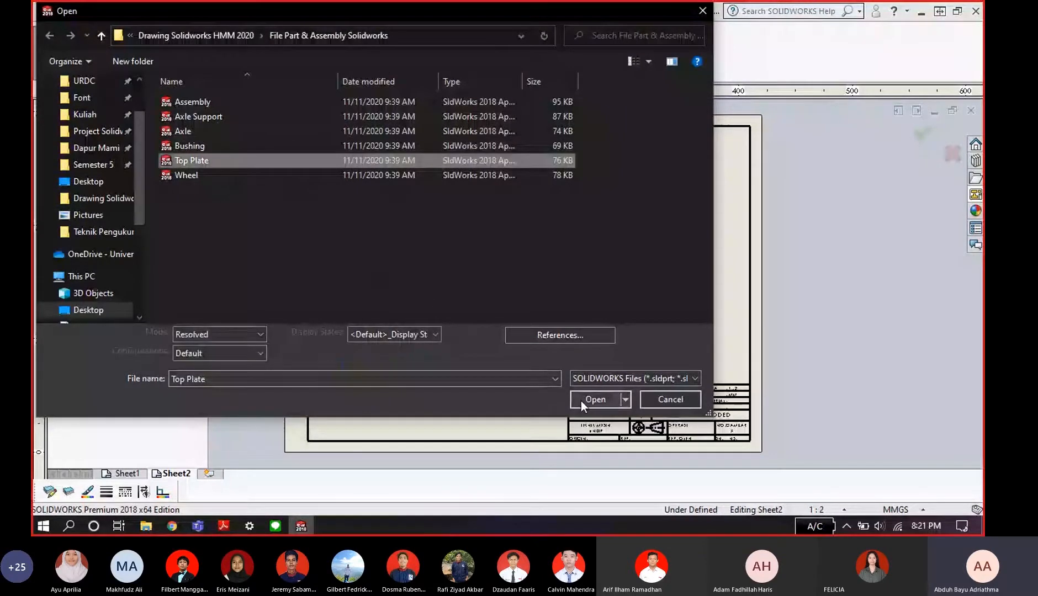
left_click(581, 401)
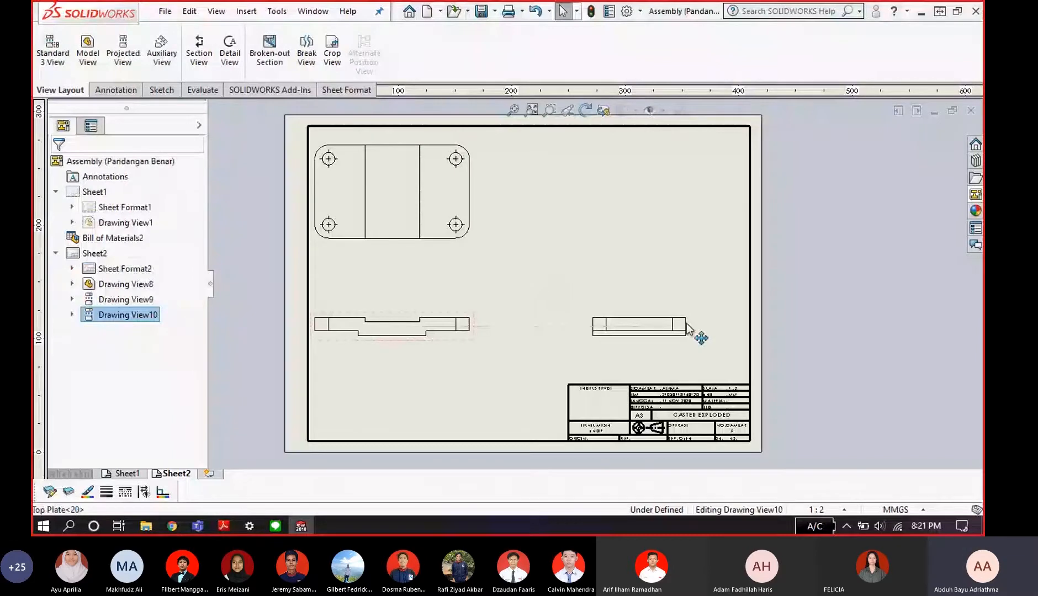
- Space the Top Plate's side view away from the front view and shift the aligned views inward from Sheet2's border
left_click_drag(686, 323, 684, 323)
left_click_drag(472, 329, 538, 334)
scroll(510, 230, "down", 5)
scroll(536, 285, "down", 1)
scroll(557, 251, "up", 4)
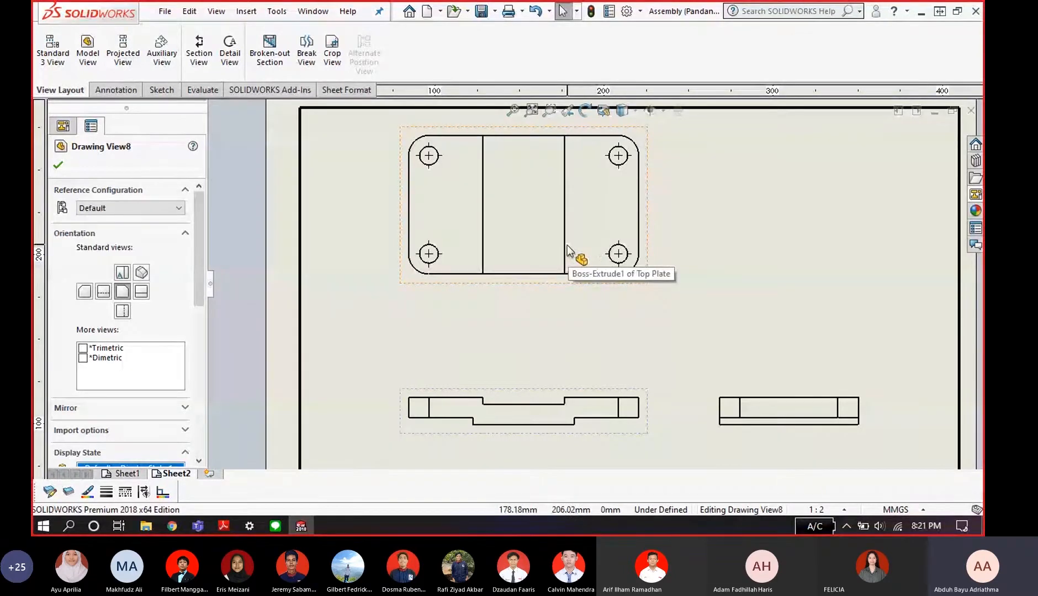
scroll(641, 274, "up", 2)
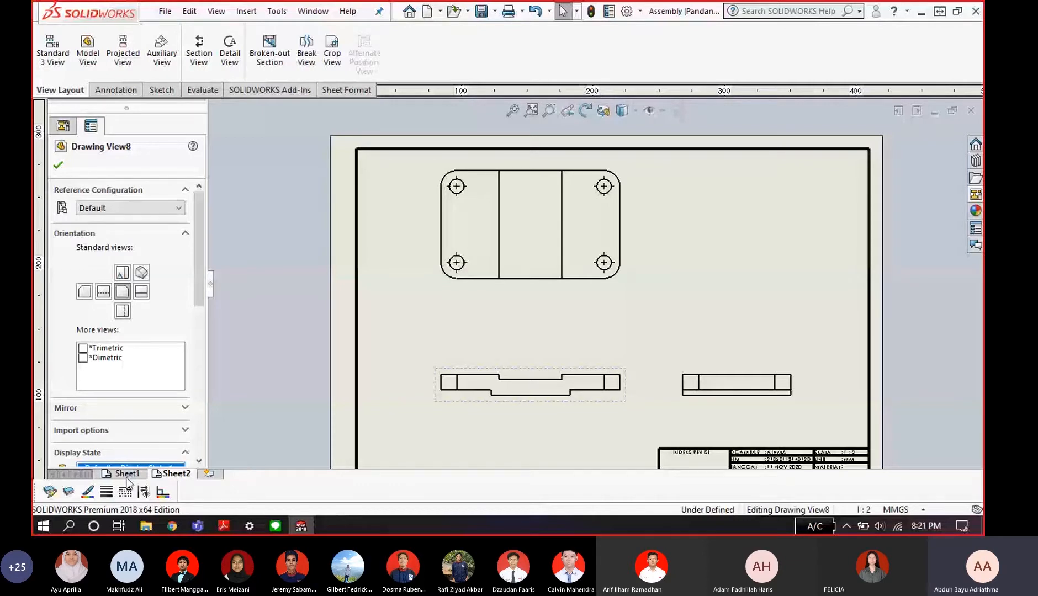
left_click(412, 416)
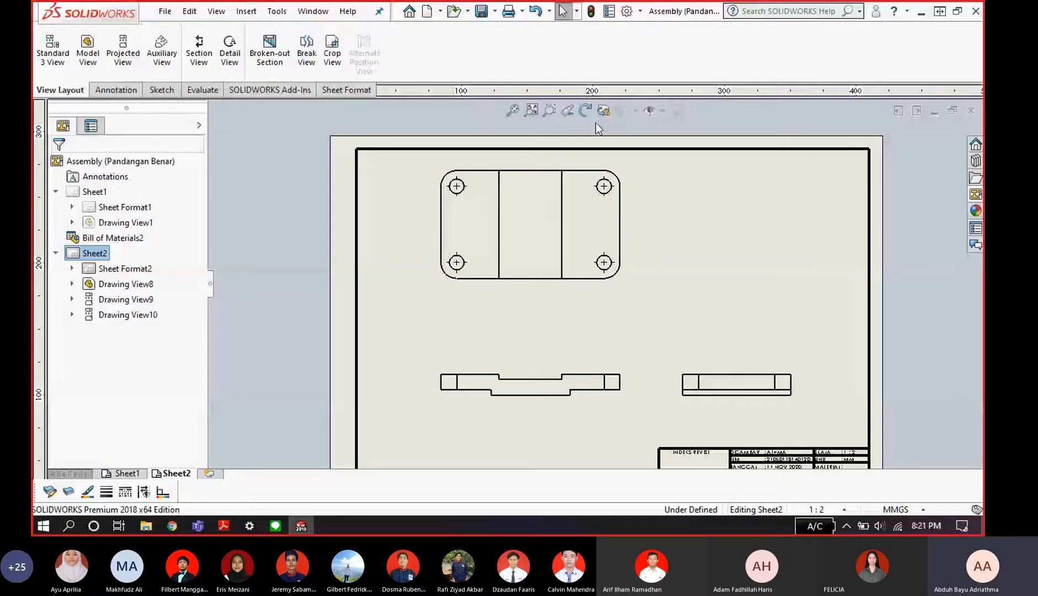
- Check the overall drafting standard in the document properties, and look at the exploded view on Sheet1 before returning to Sheet2
left_click(641, 11)
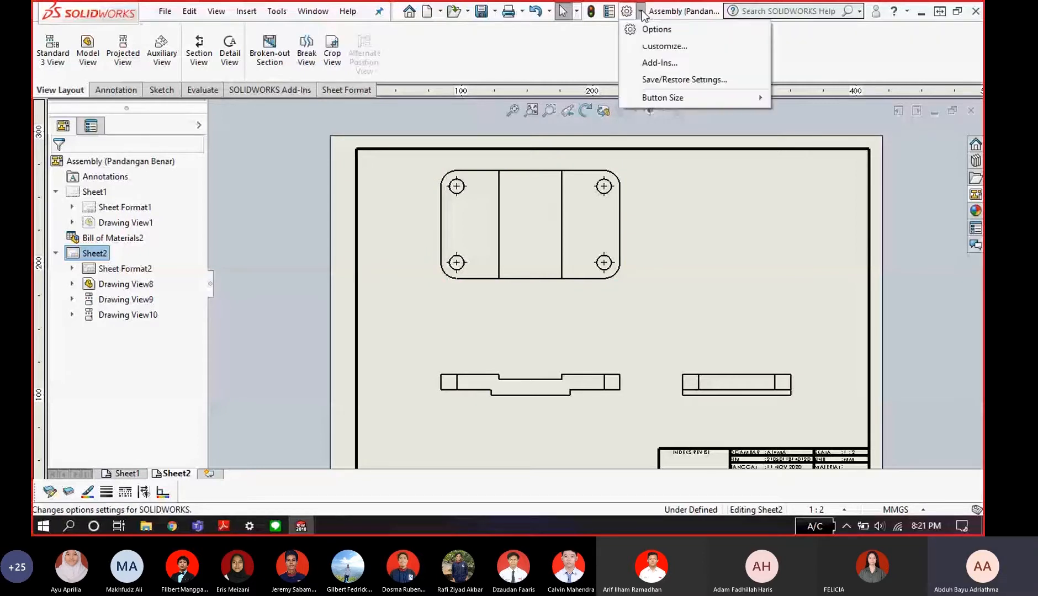
left_click(656, 29)
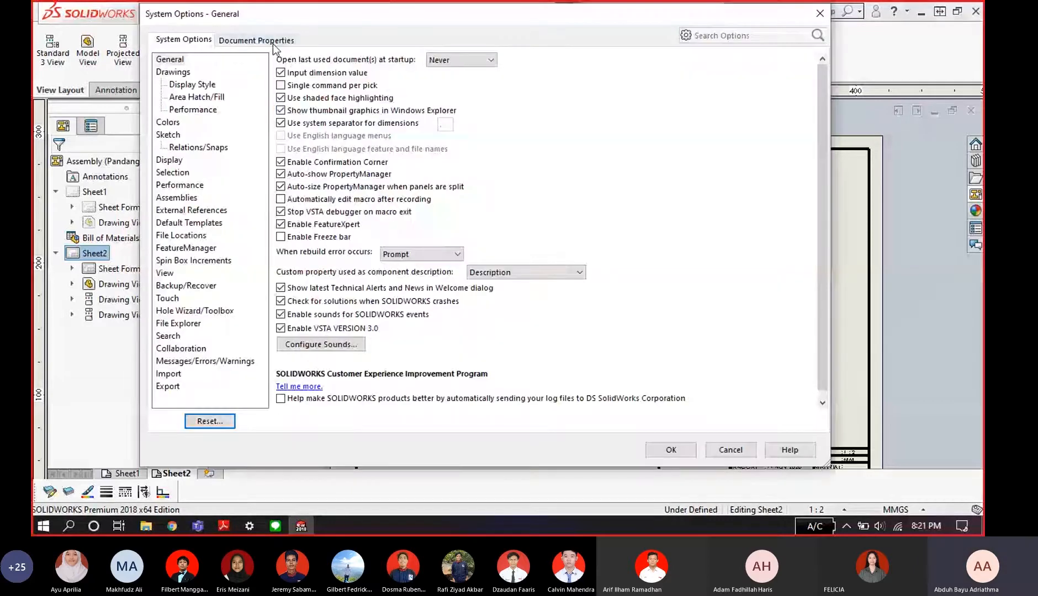
left_click(272, 43)
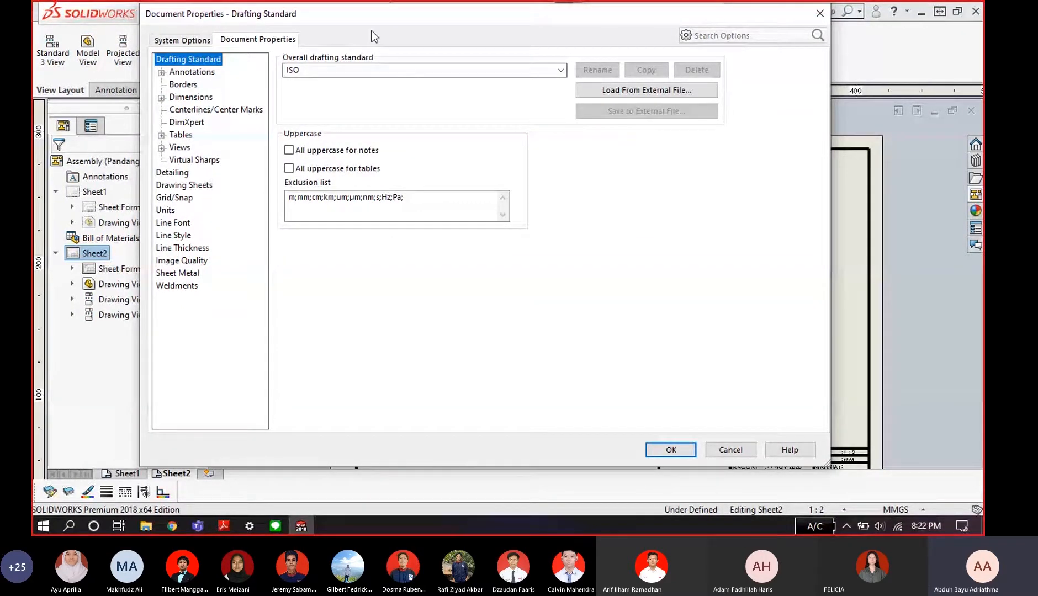
left_click(729, 449)
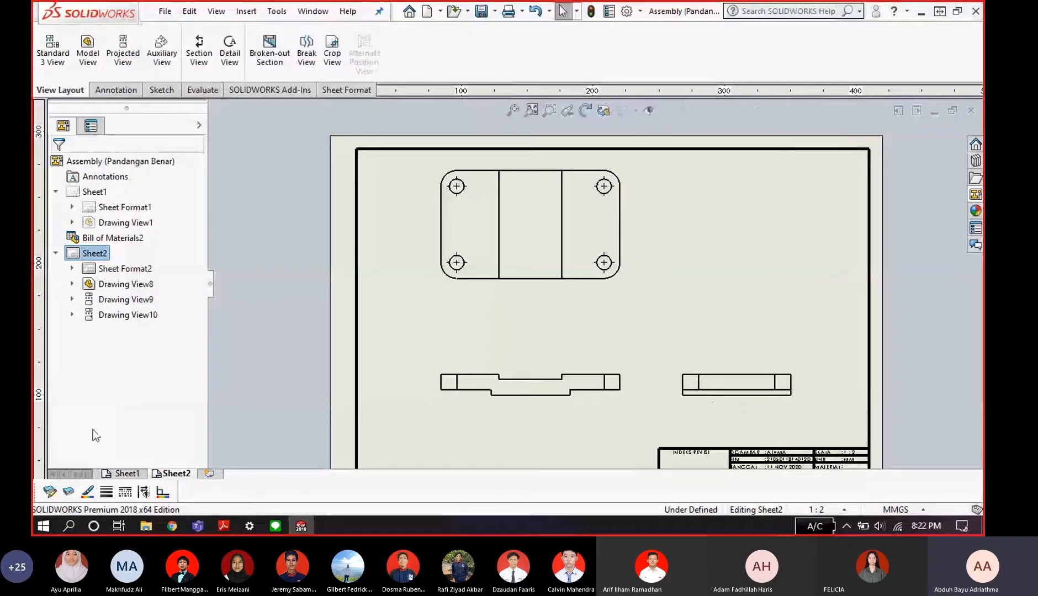
left_click(120, 473)
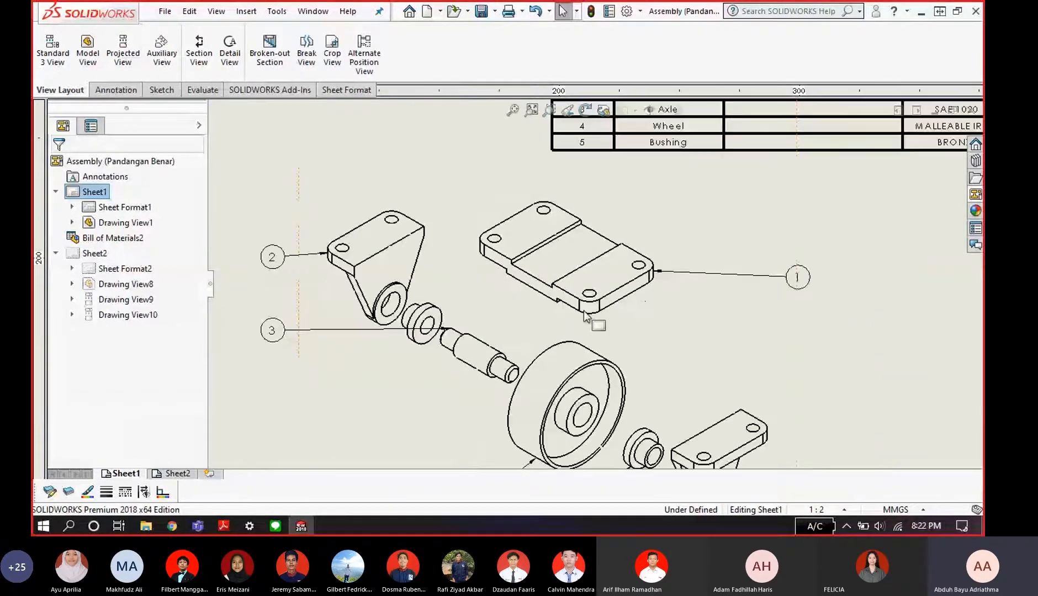
left_click(172, 473)
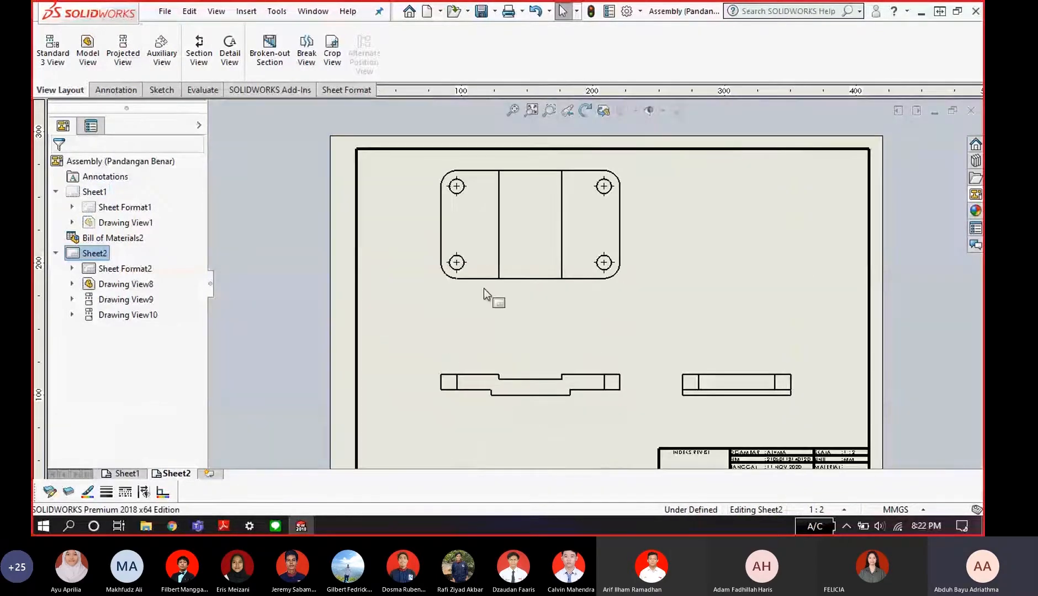
- Look for an external drafting standard file from the project folders up to This PC and on the desktop, and leave without loading one
left_click(631, 12)
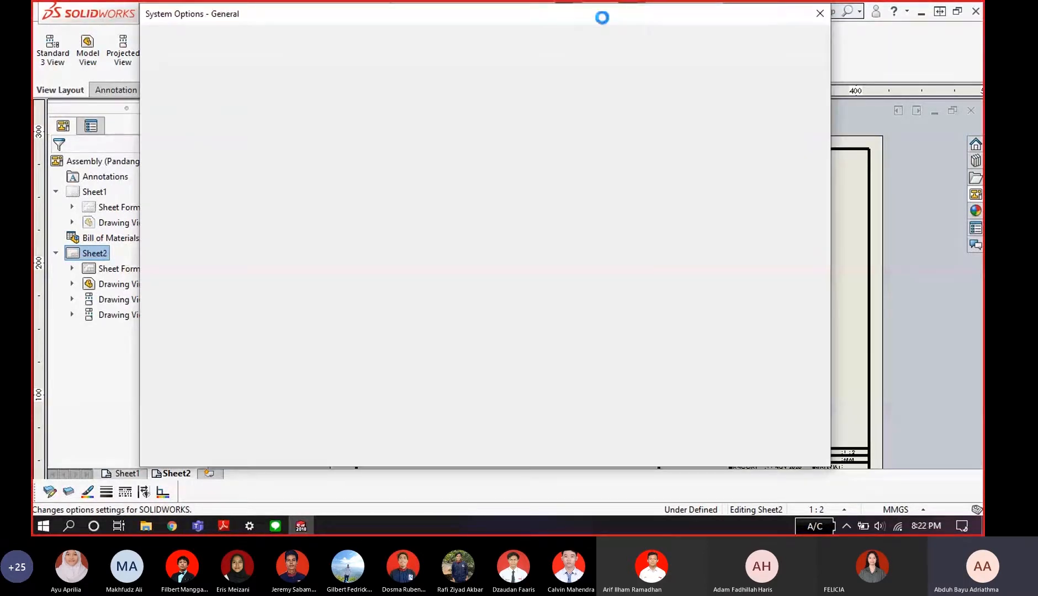
left_click(241, 40)
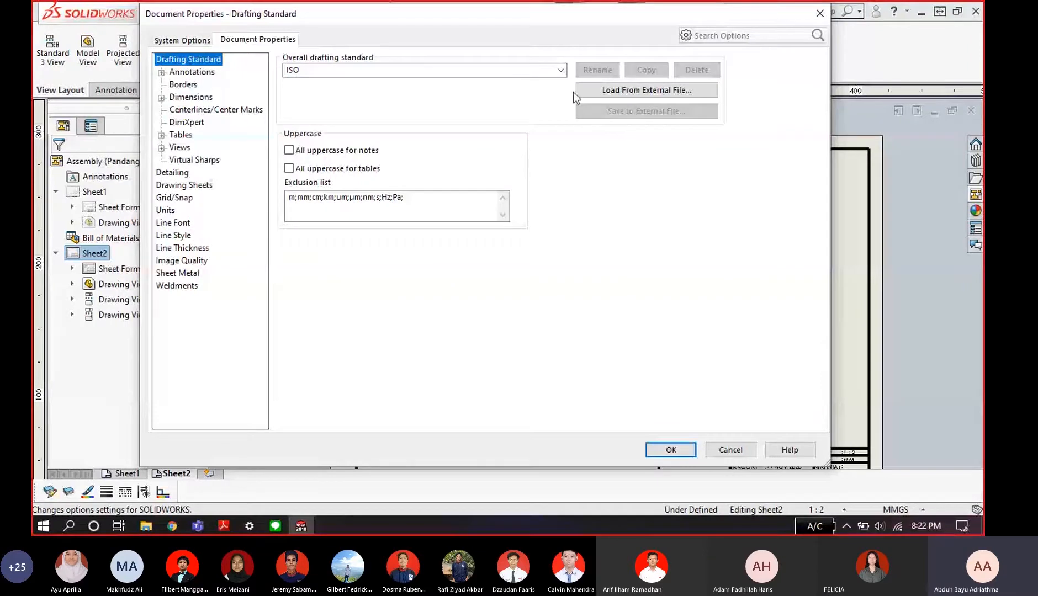
left_click(605, 90)
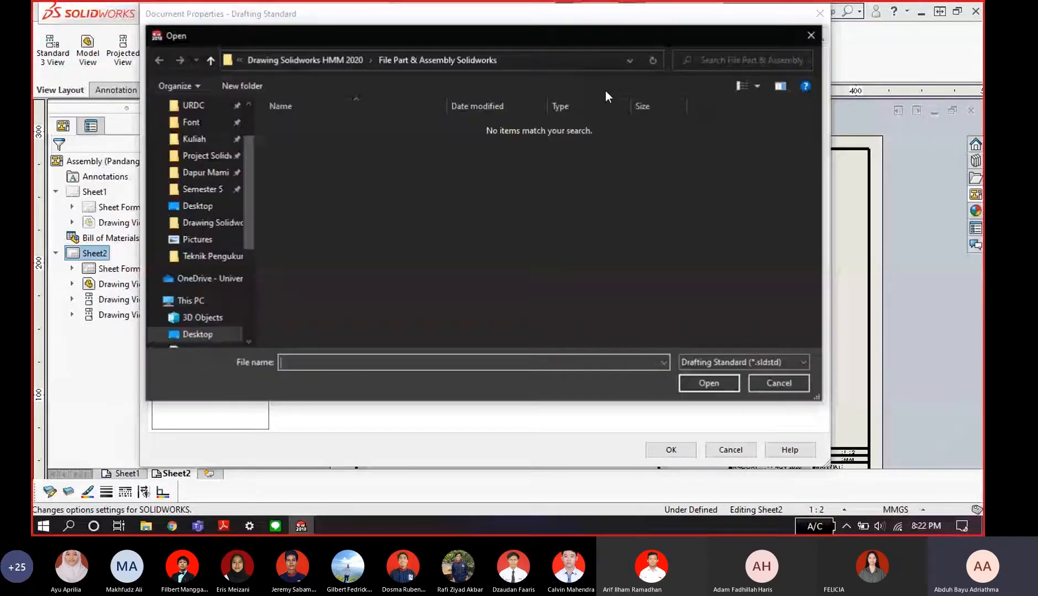
left_click(302, 60)
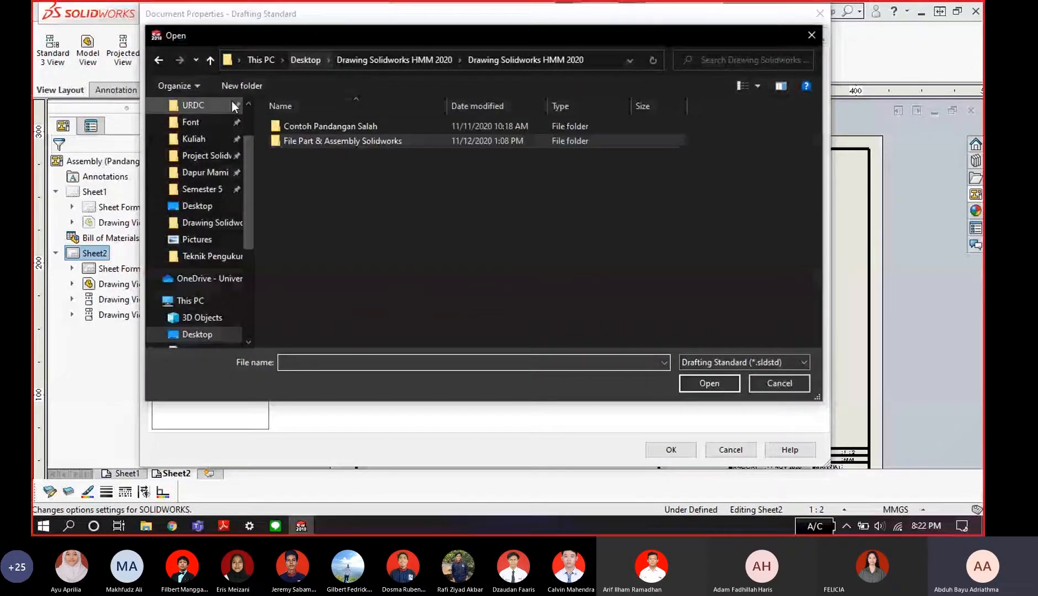
left_click(262, 61)
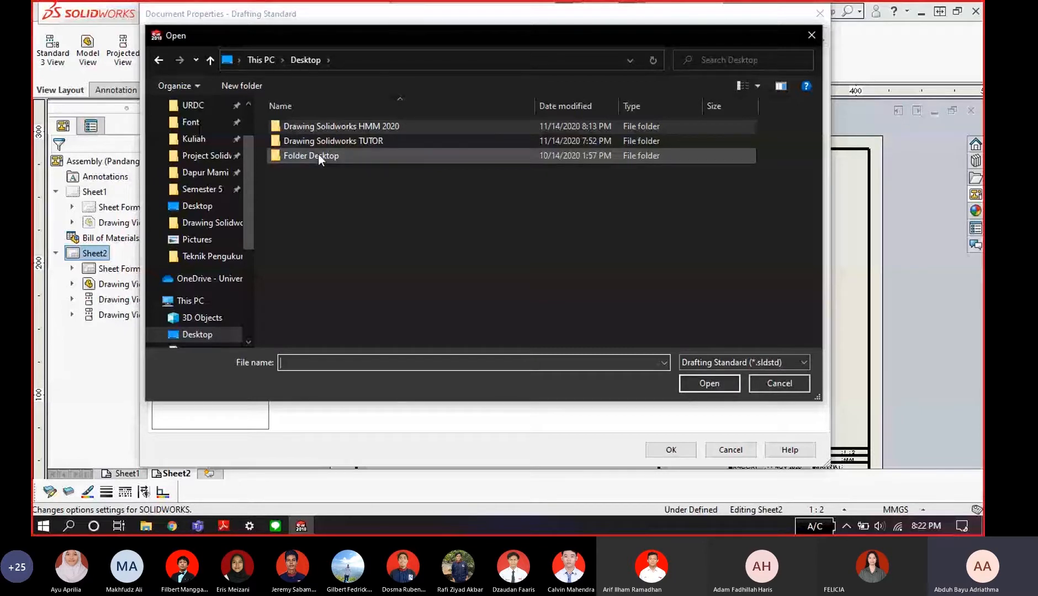
left_click(261, 60)
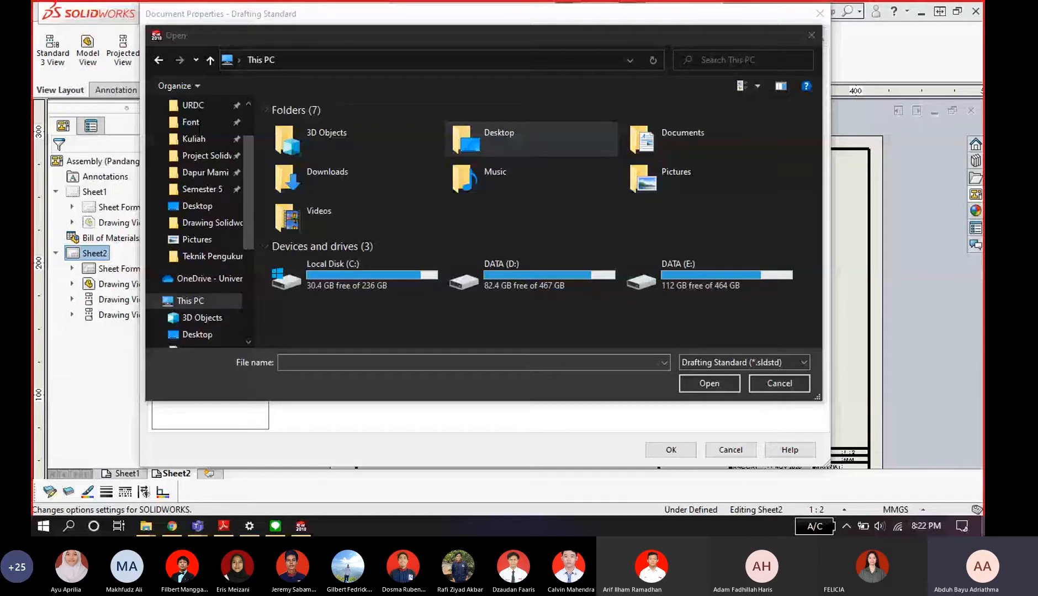
key("super+d")
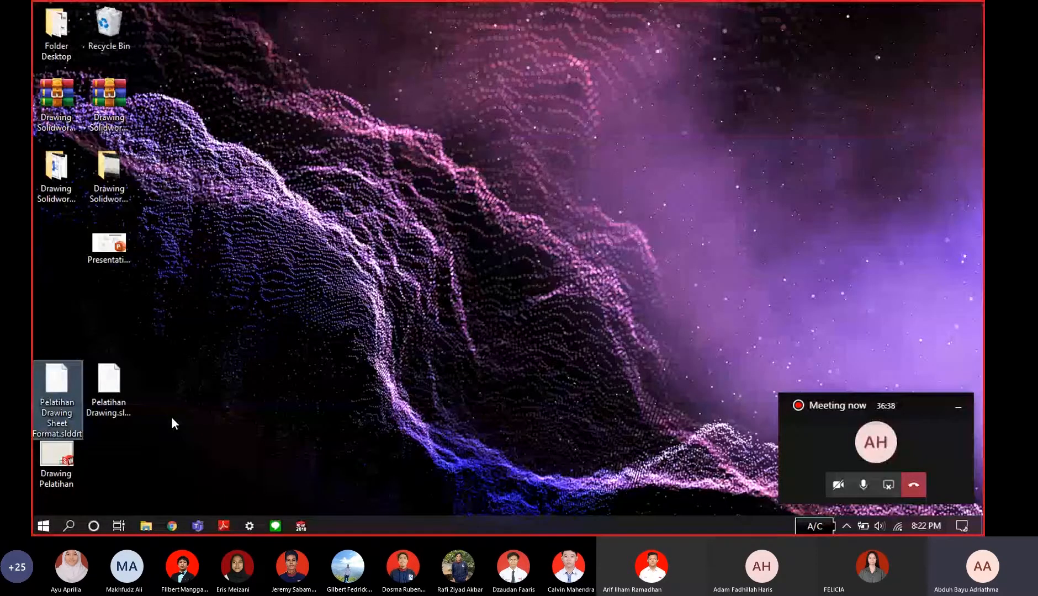
left_click(300, 526)
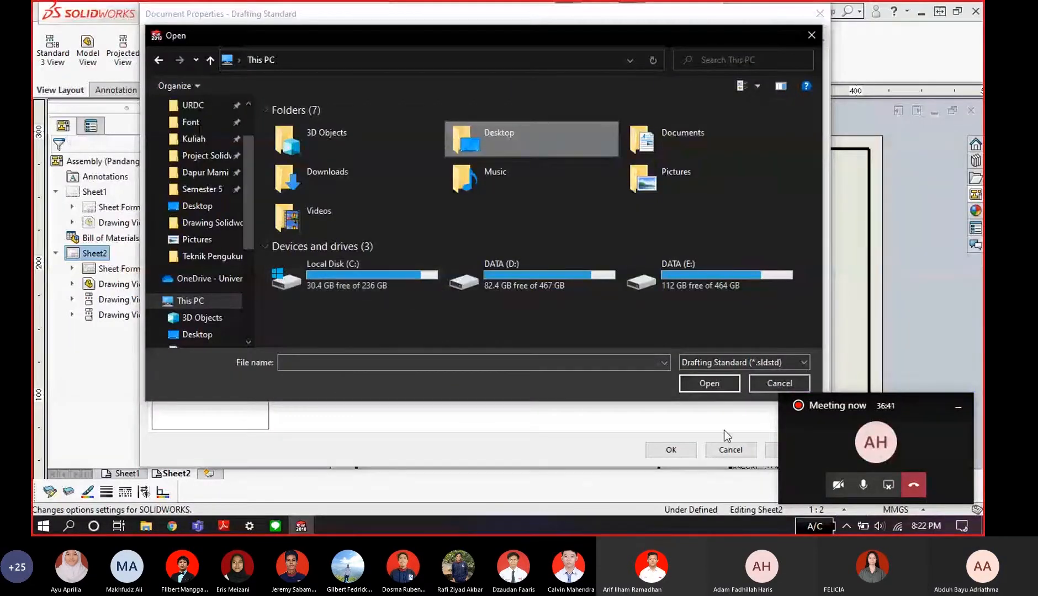
left_click(939, 228)
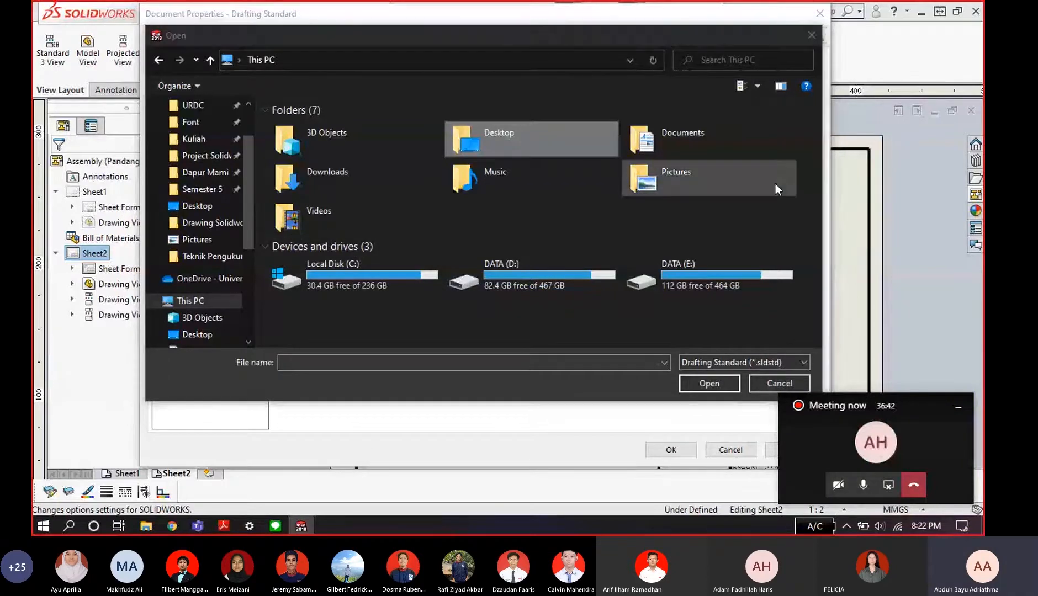
left_click(786, 382)
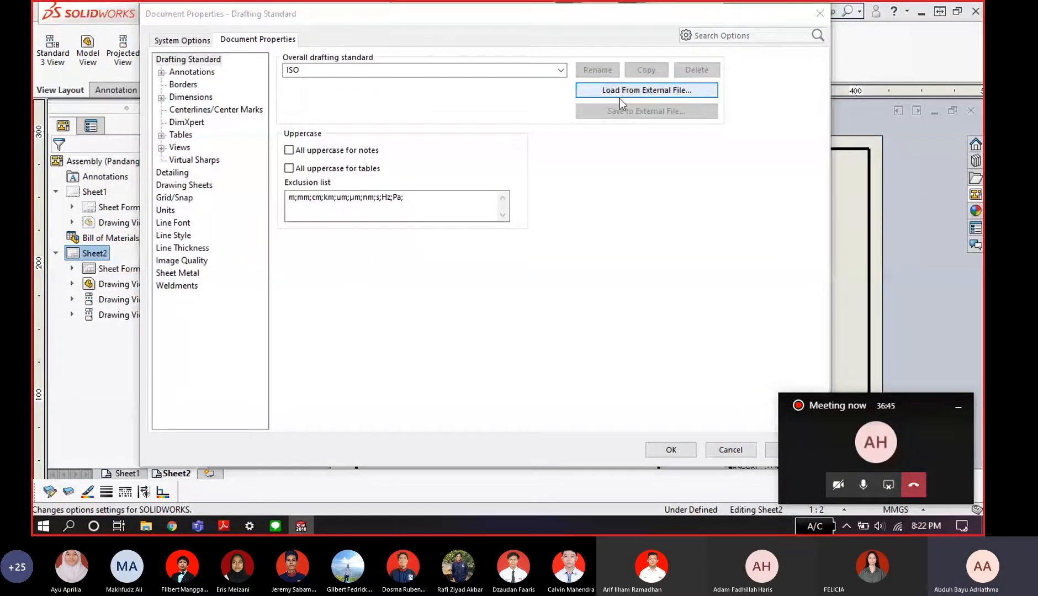
- Browse the Desktop folder again for a drafting standard file to load
left_click(618, 93)
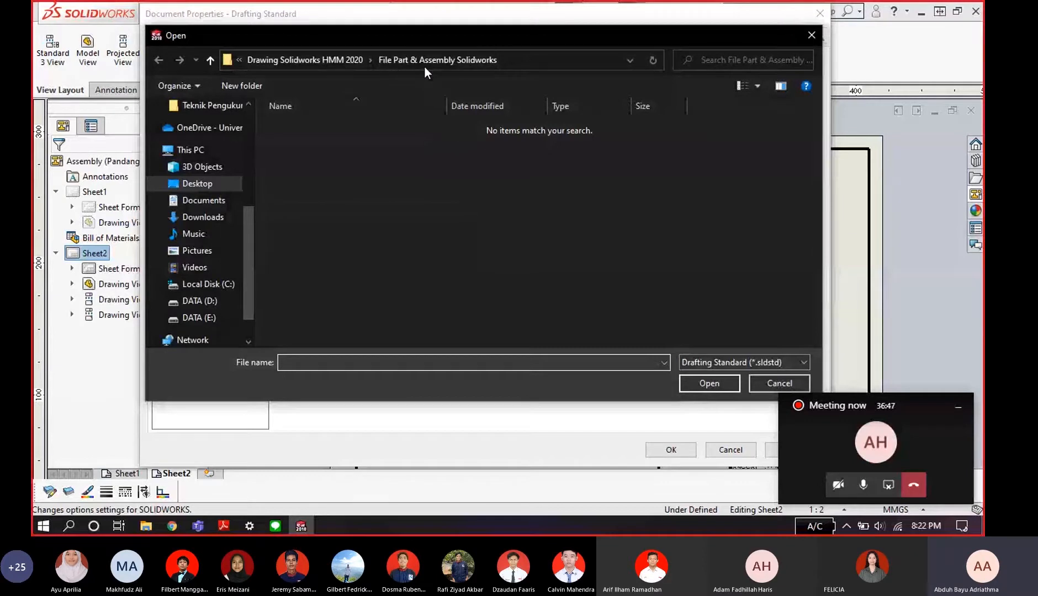
left_click(342, 62)
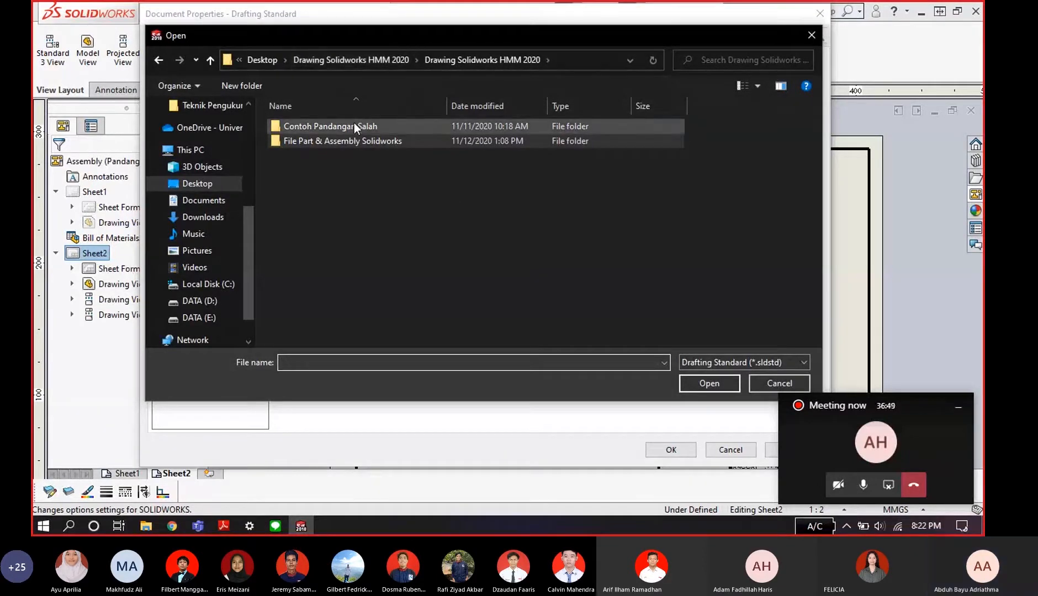
left_click(265, 60)
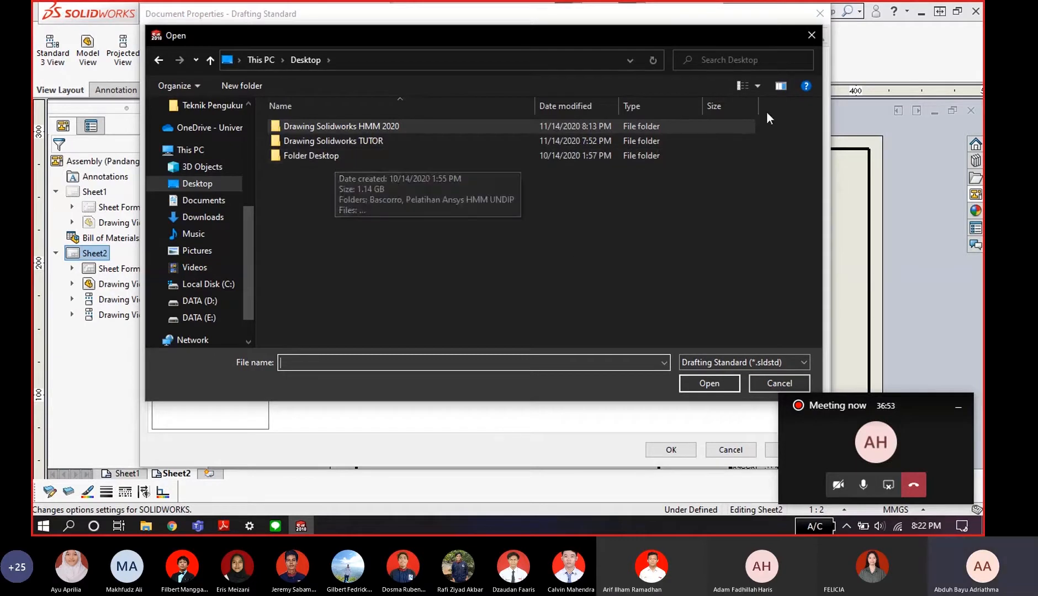
left_click(887, 488)
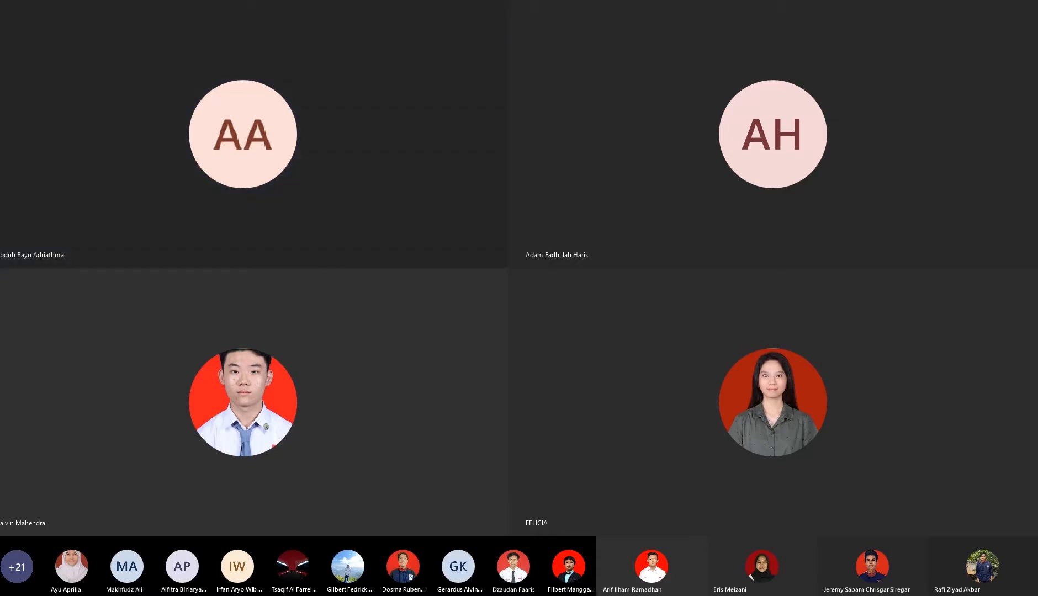
- Delete Sheet2 with its Top Plate views from the drawing
scroll(583, 210, "down", 1)
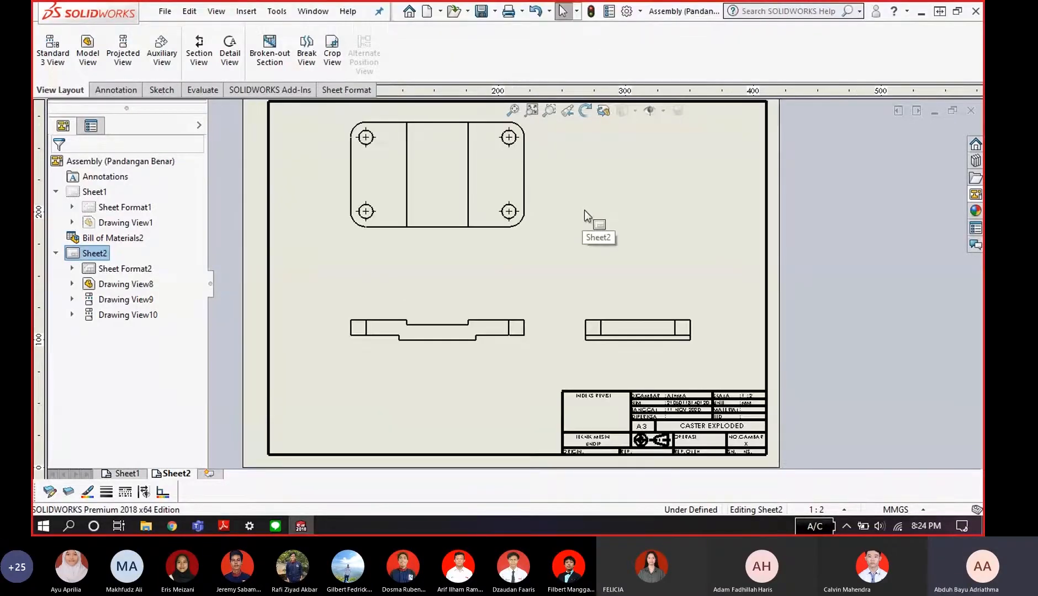
scroll(584, 209, "up", 1)
scroll(570, 263, "down", 1)
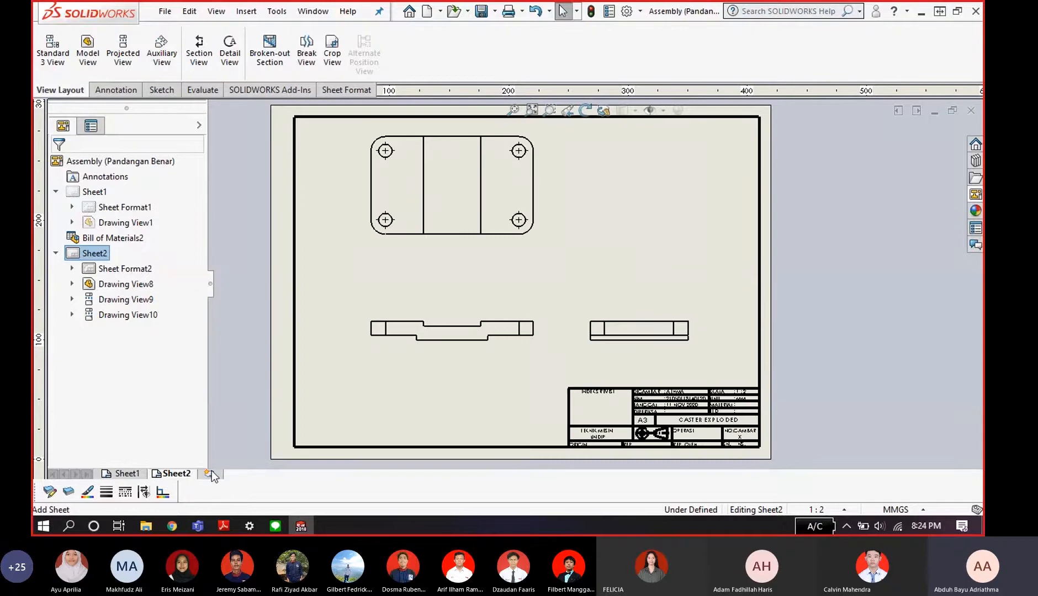
right_click(173, 474)
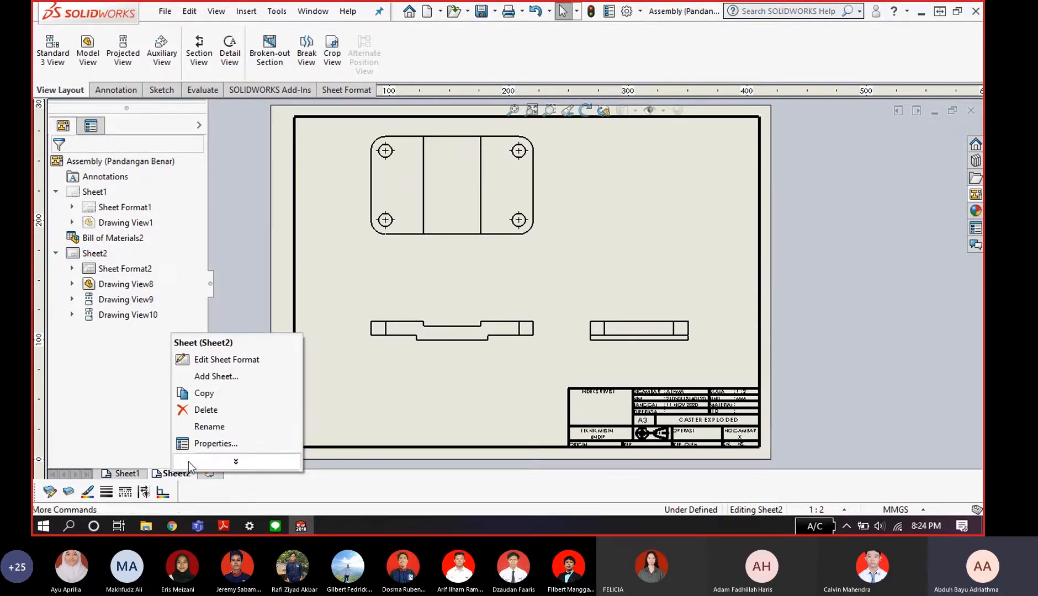
left_click(215, 414)
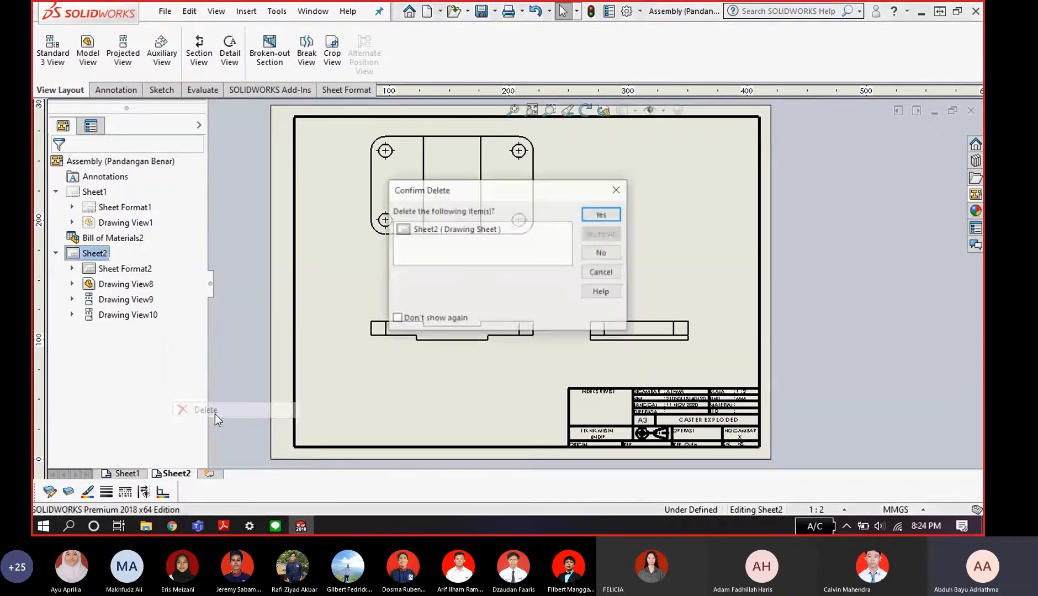
left_click(601, 215)
- Load the external drafting standard ISO-MODIFIED.sldstd from the Desktop into the document properties
scroll(595, 320, "up", 3)
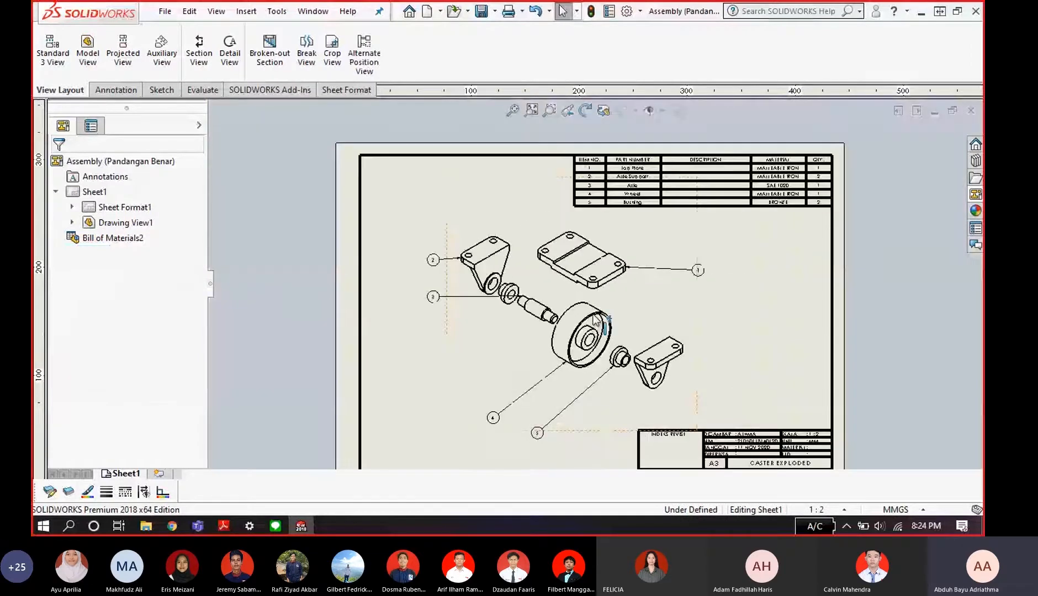
scroll(654, 354, "down", 2)
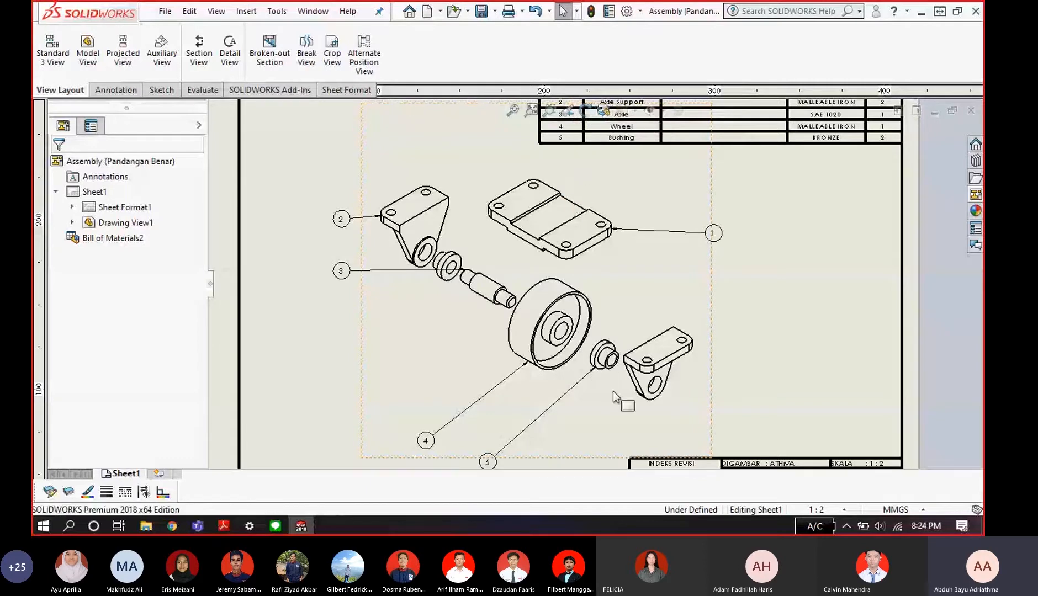
scroll(607, 331, "up", 1)
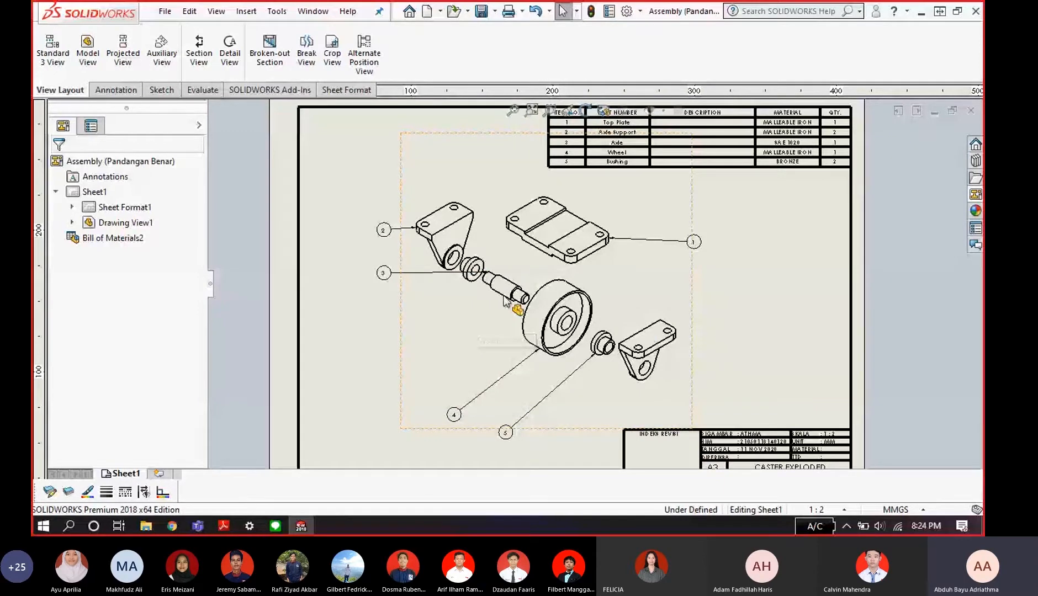
left_click(627, 11)
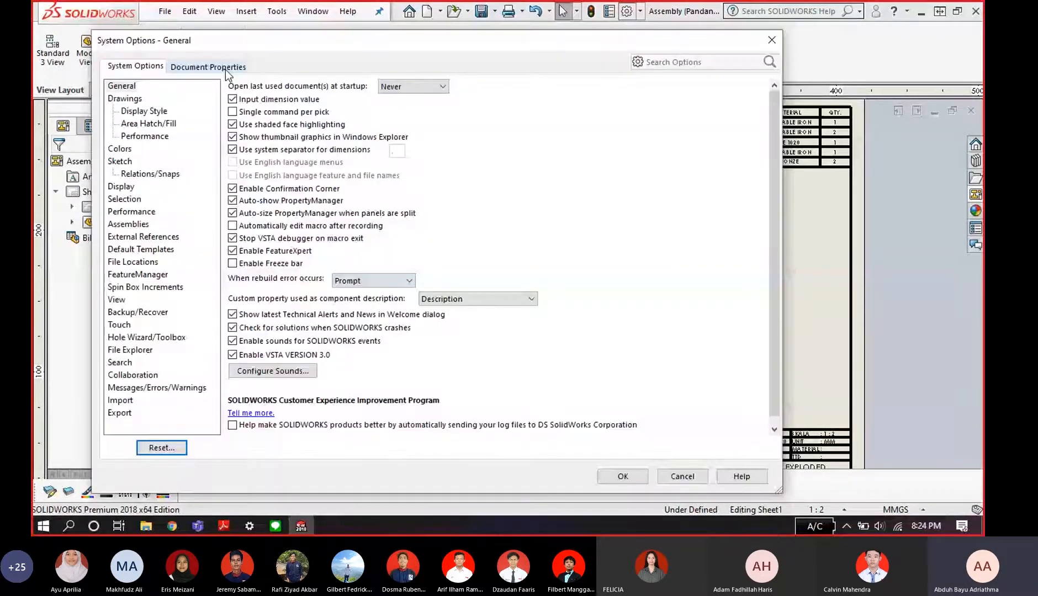
left_click(226, 70)
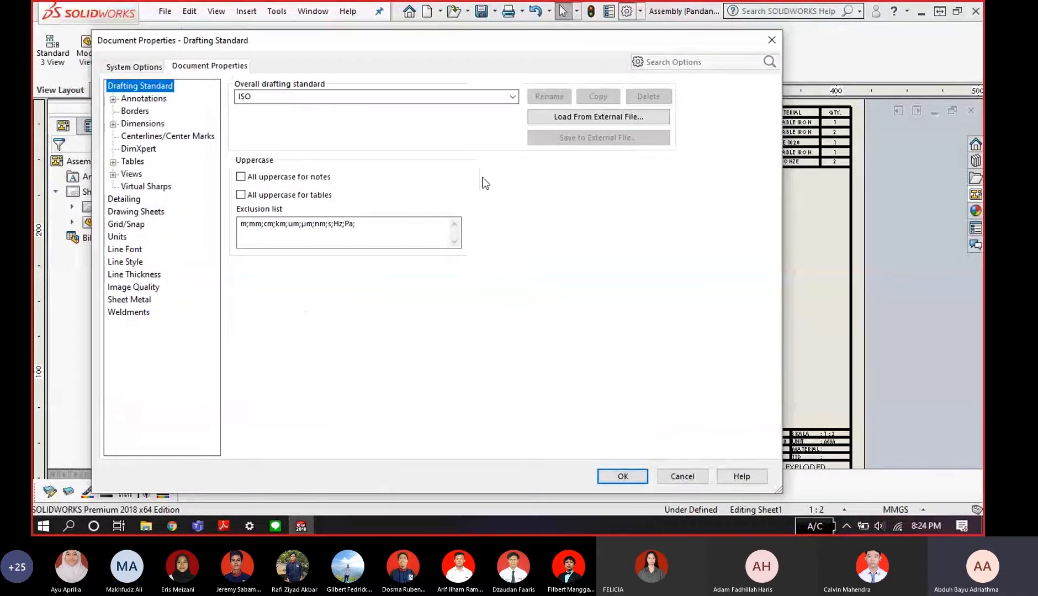
left_click(580, 125)
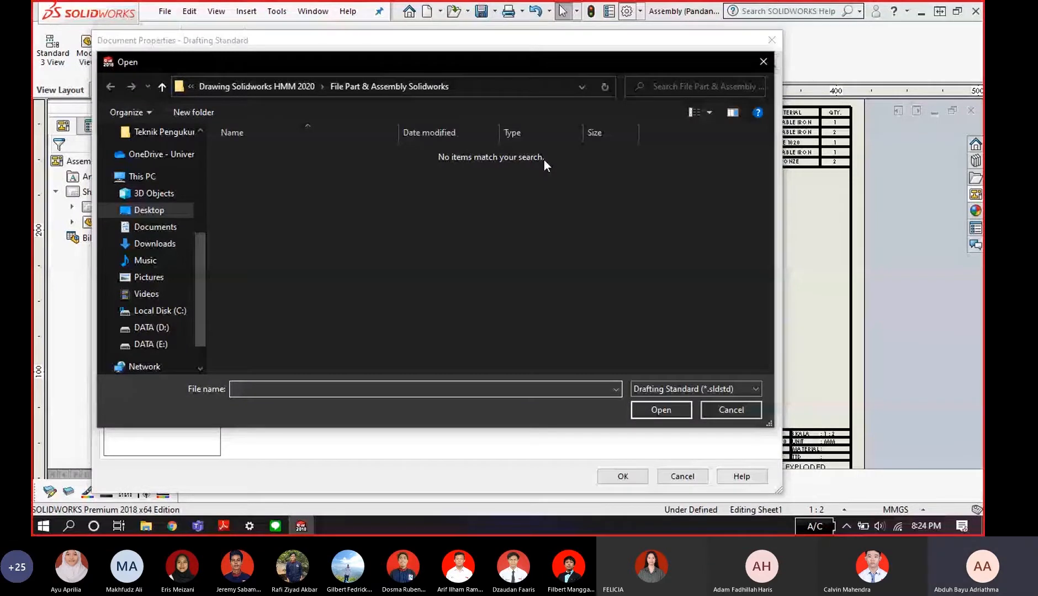
left_click(218, 88)
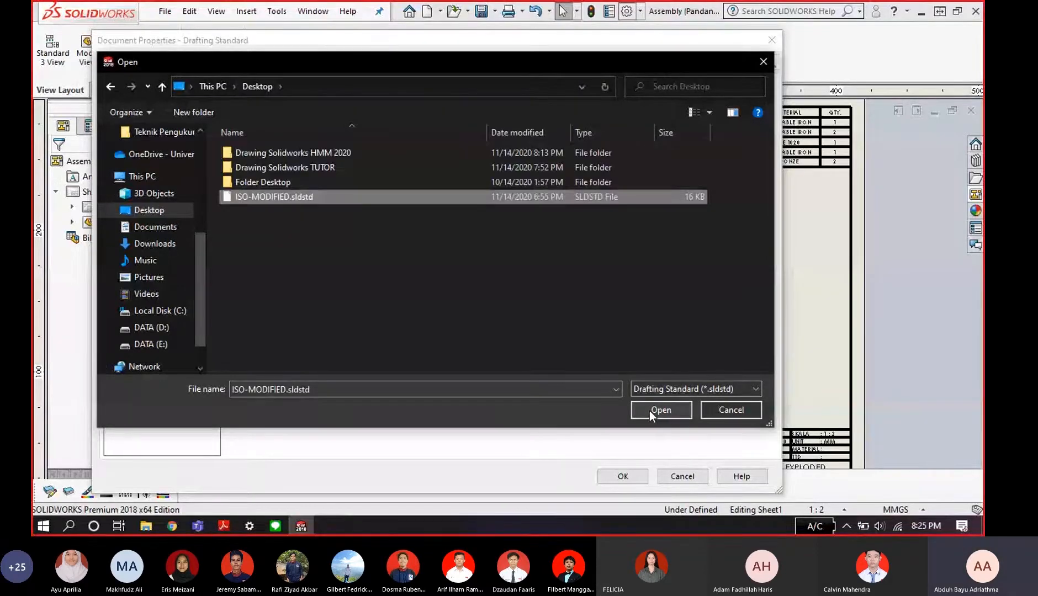
left_click(650, 411)
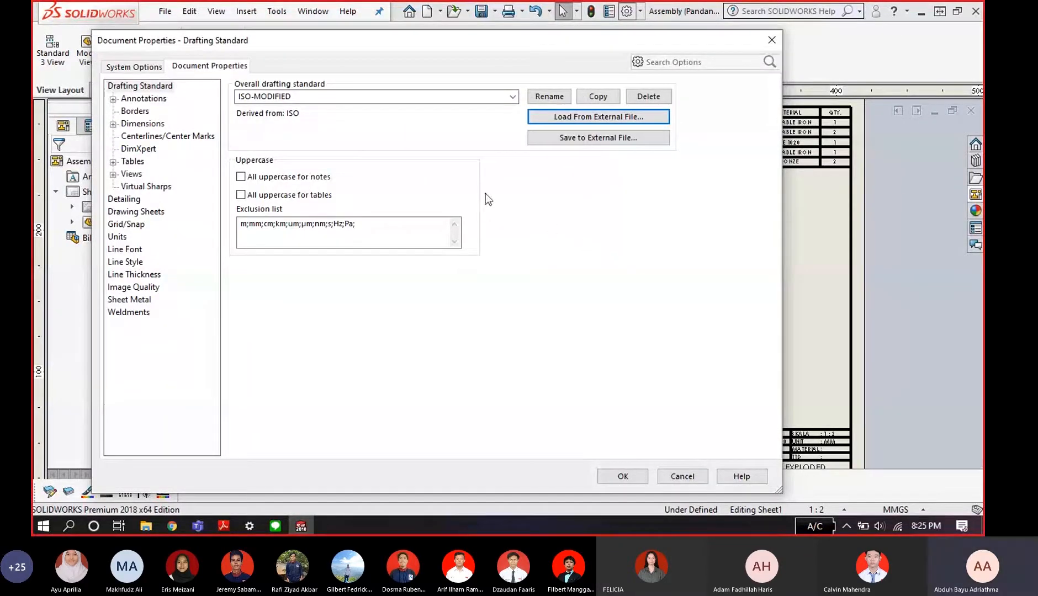
- Set the line font thickness of visible edges to 0.5 mm
left_click_drag(493, 43, 548, 29)
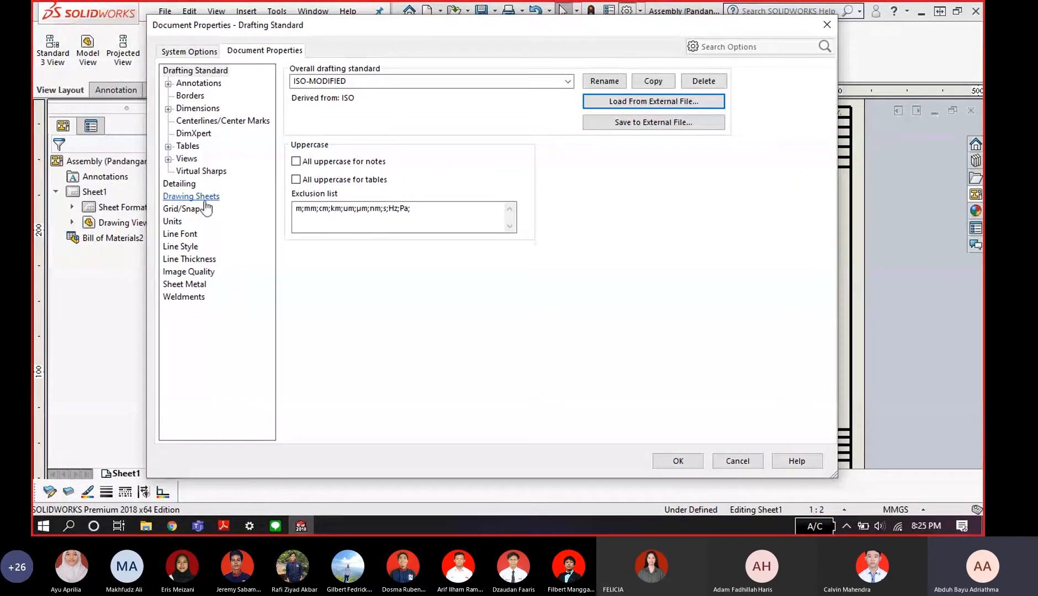
left_click(180, 234)
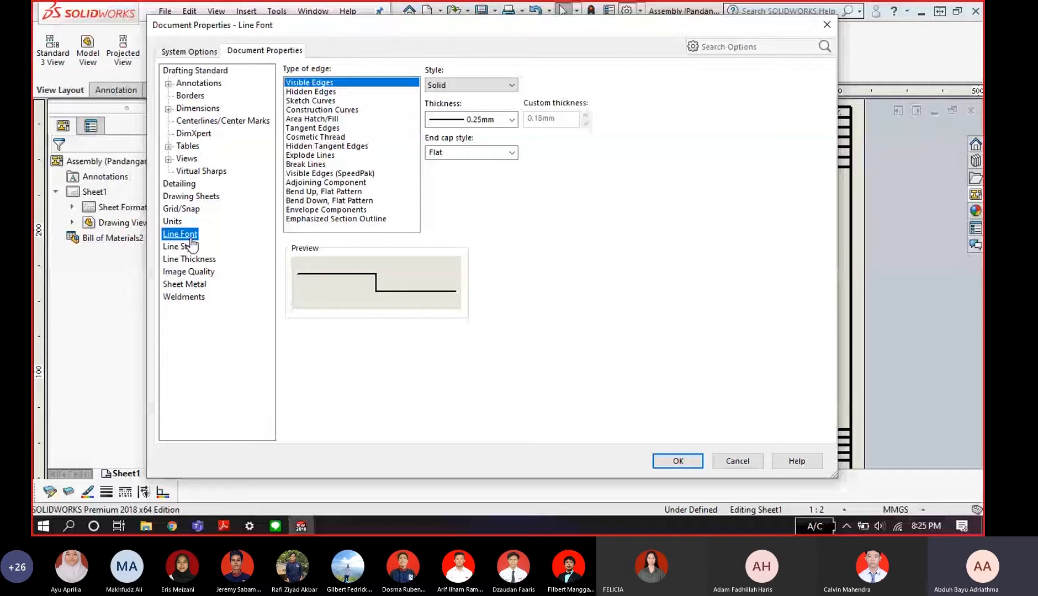
left_click(472, 120)
left_click(478, 170)
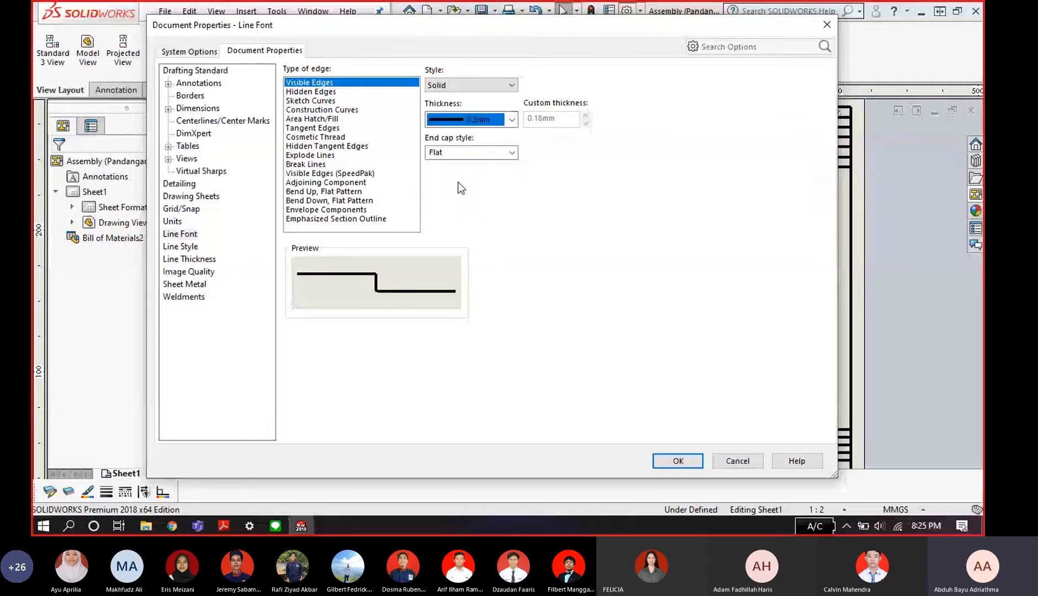
- Set the line font thickness of sketch curves to 0.25 mm
left_click(318, 92)
left_click(320, 100)
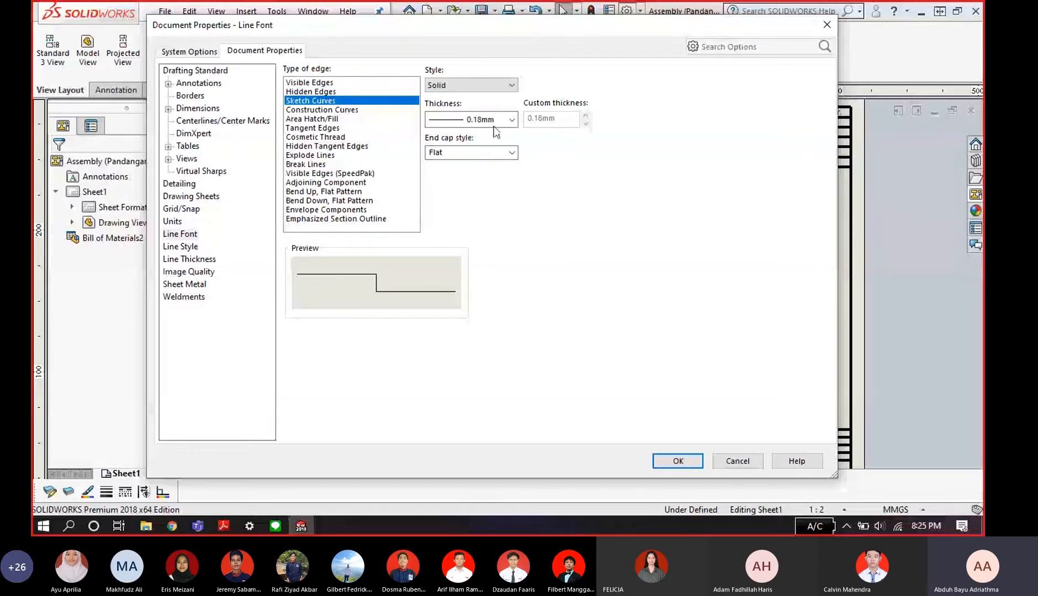
left_click(510, 120)
left_click(476, 148)
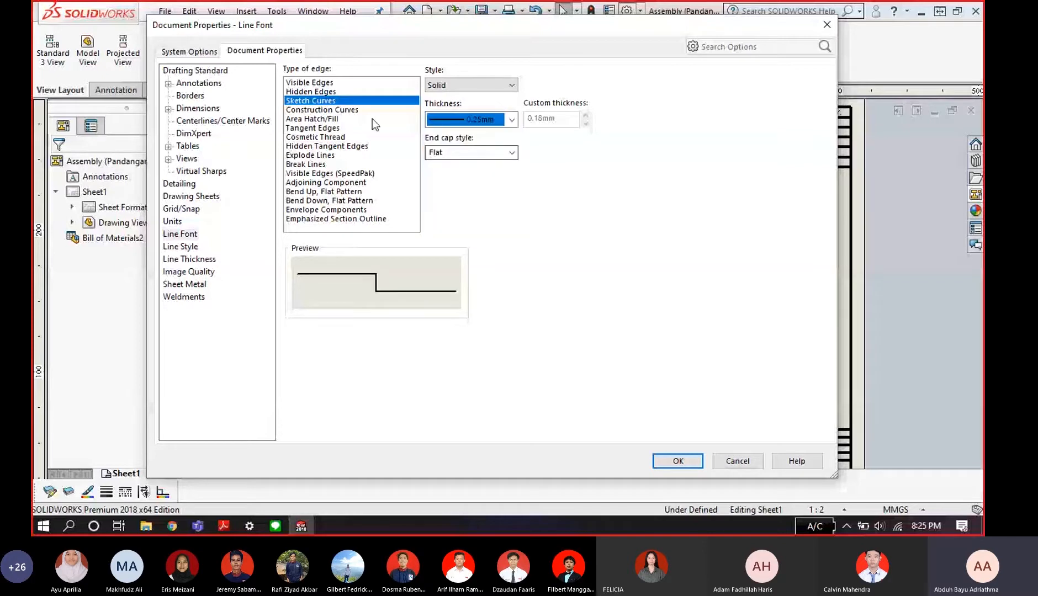
- Give construction curves the Center style at 0.25 mm thickness and set the area hatch/fill thickness to 0.25 mm
left_click(338, 110)
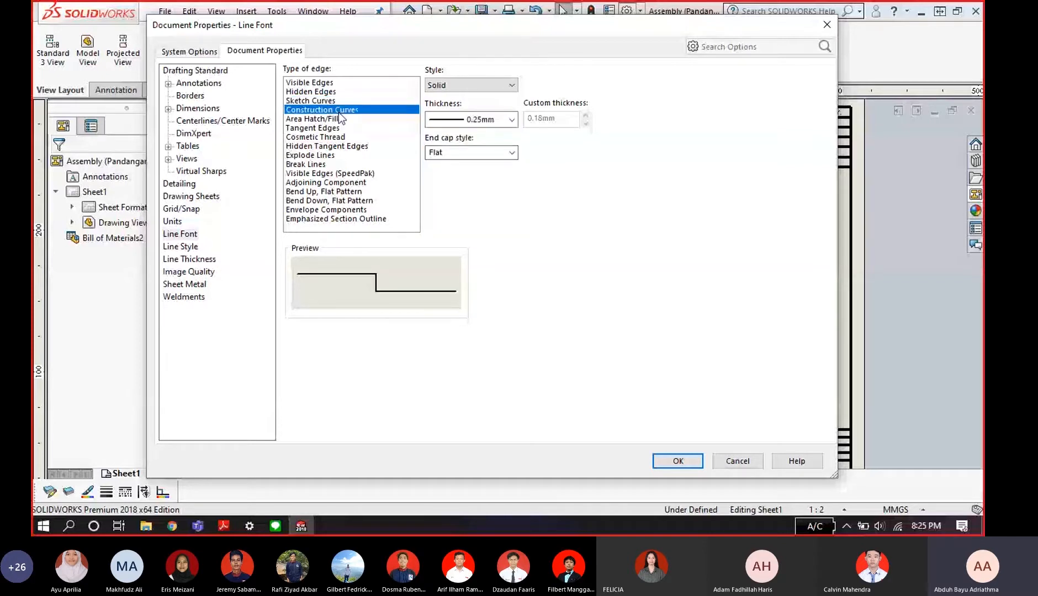
left_click(513, 120)
left_click(515, 122)
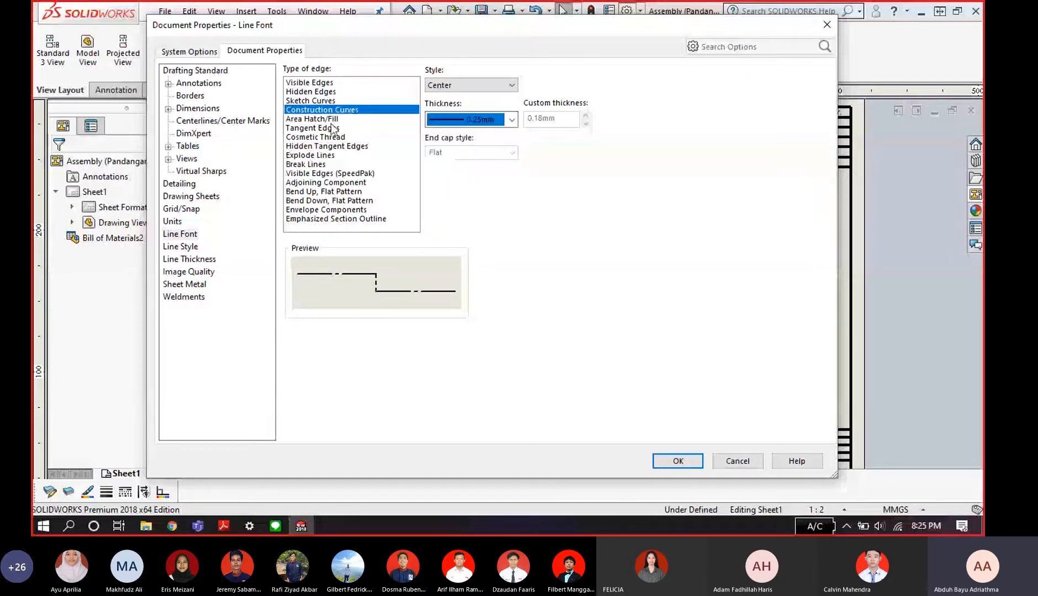
left_click(312, 118)
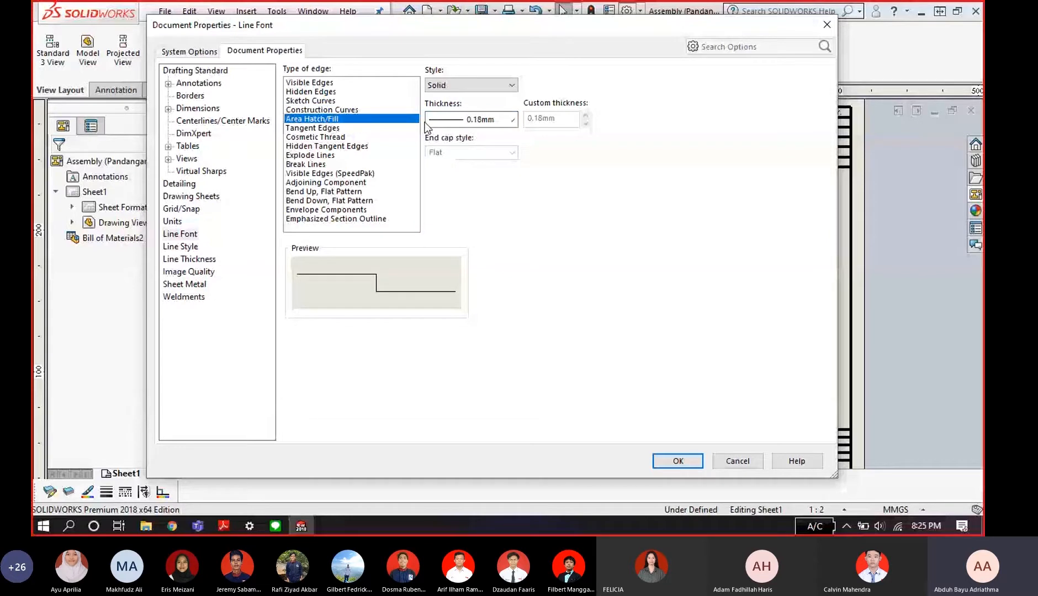
scroll(425, 122, "down", 1)
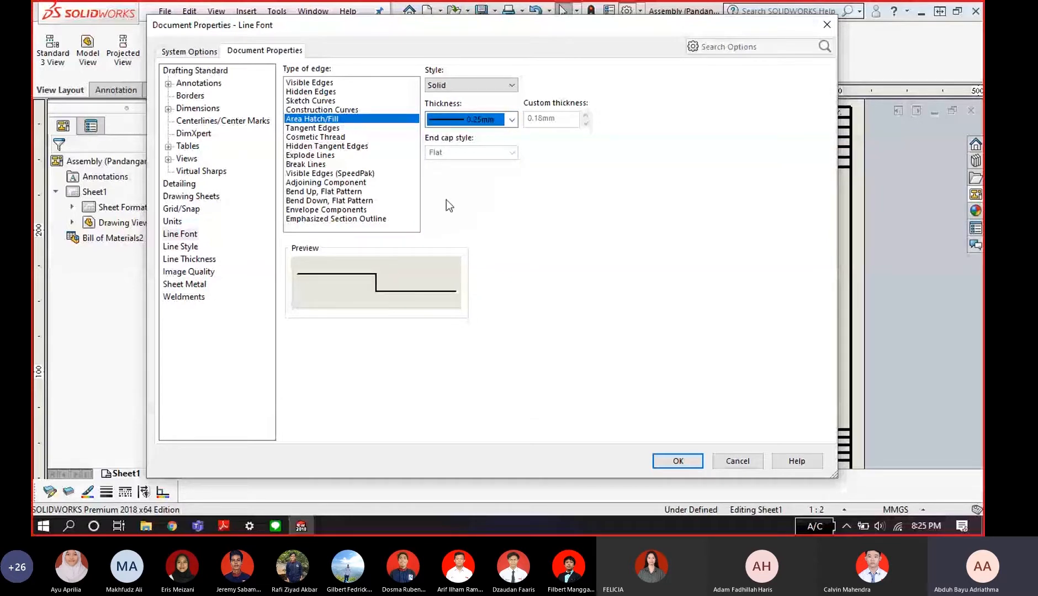
- Apply the line font settings to the drawing and inspect the line weights of the exploded view on Sheet1
left_click(676, 461)
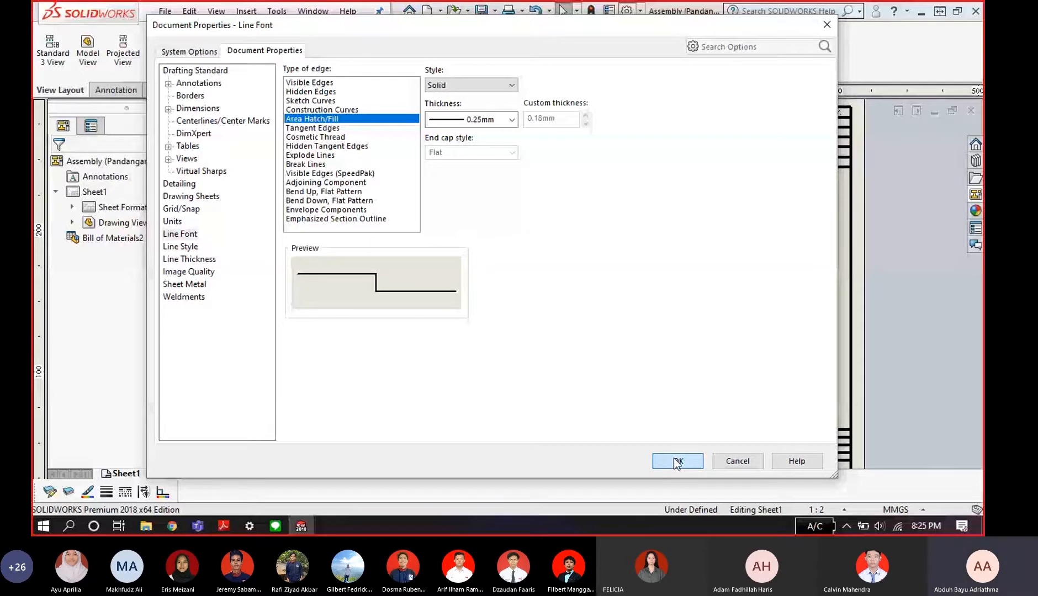
scroll(531, 227, "up", 3)
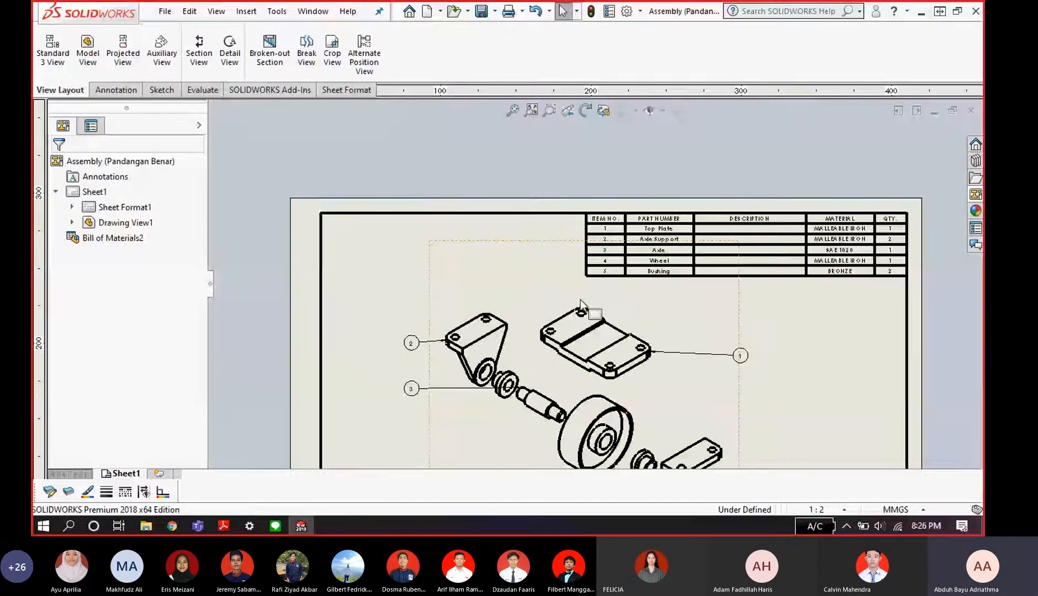
scroll(581, 321, "down", 5)
scroll(584, 326, "up", 5)
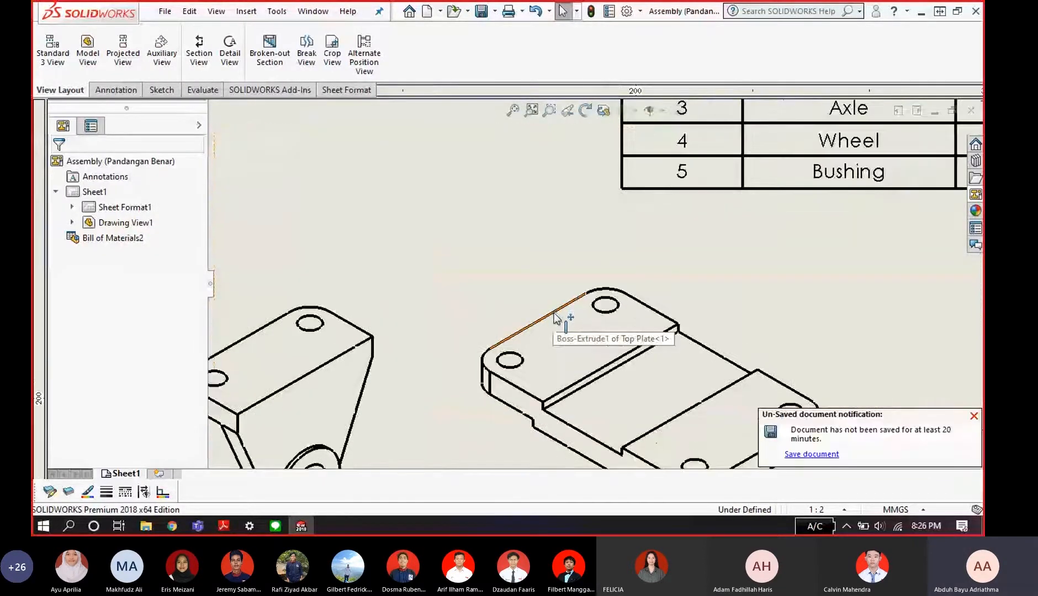
scroll(592, 381, "up", 3)
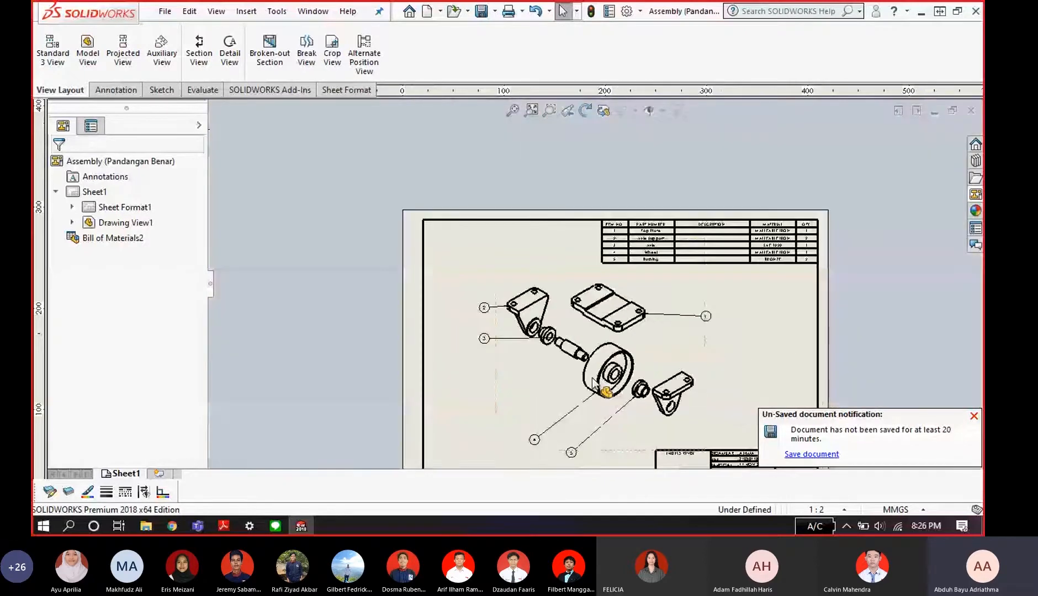
scroll(592, 382, "down", 3)
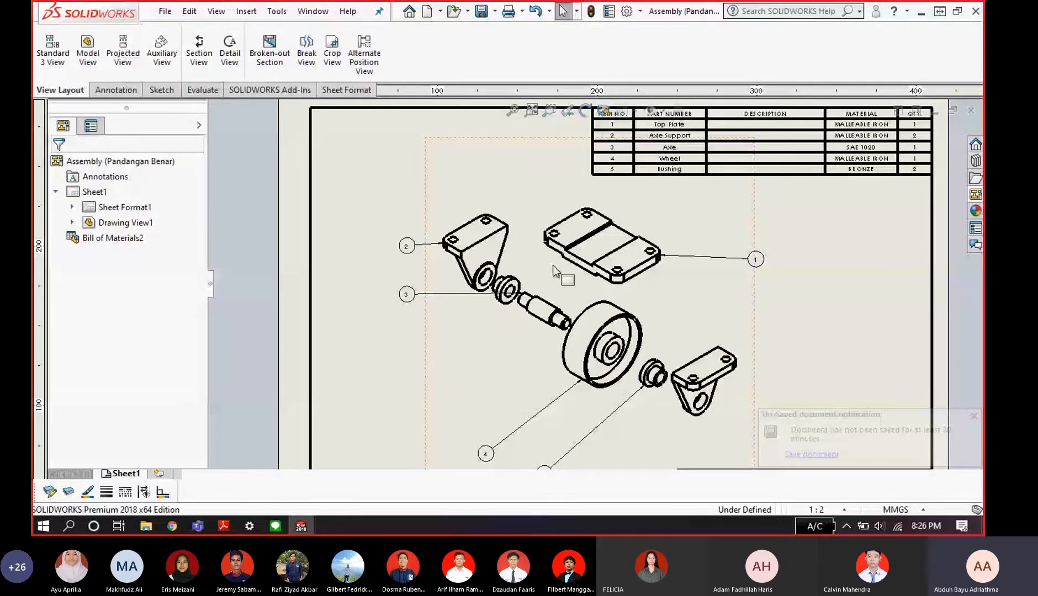
left_click(830, 327)
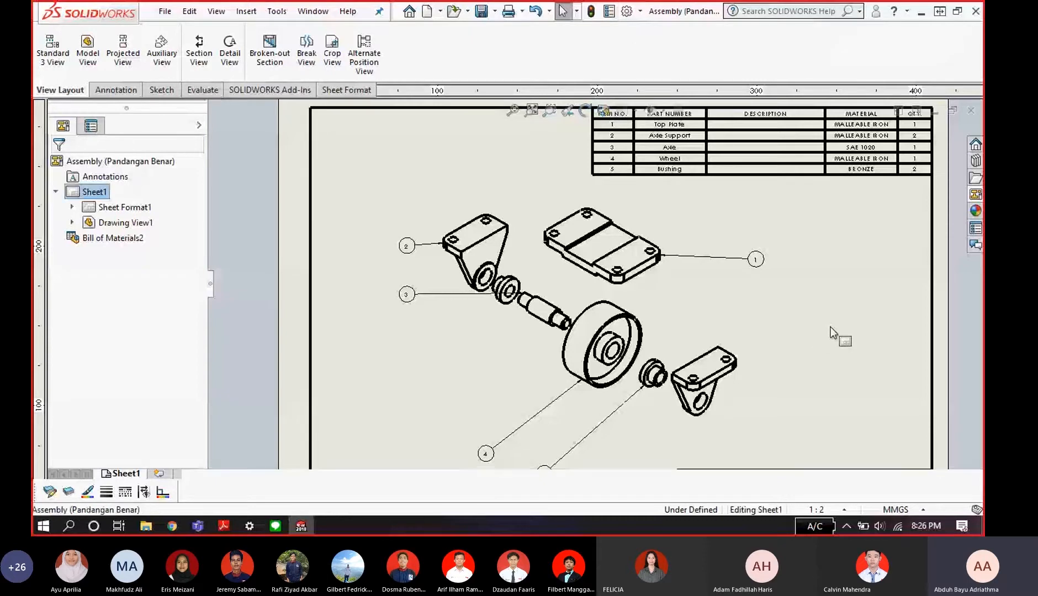
scroll(830, 326, "up", 1)
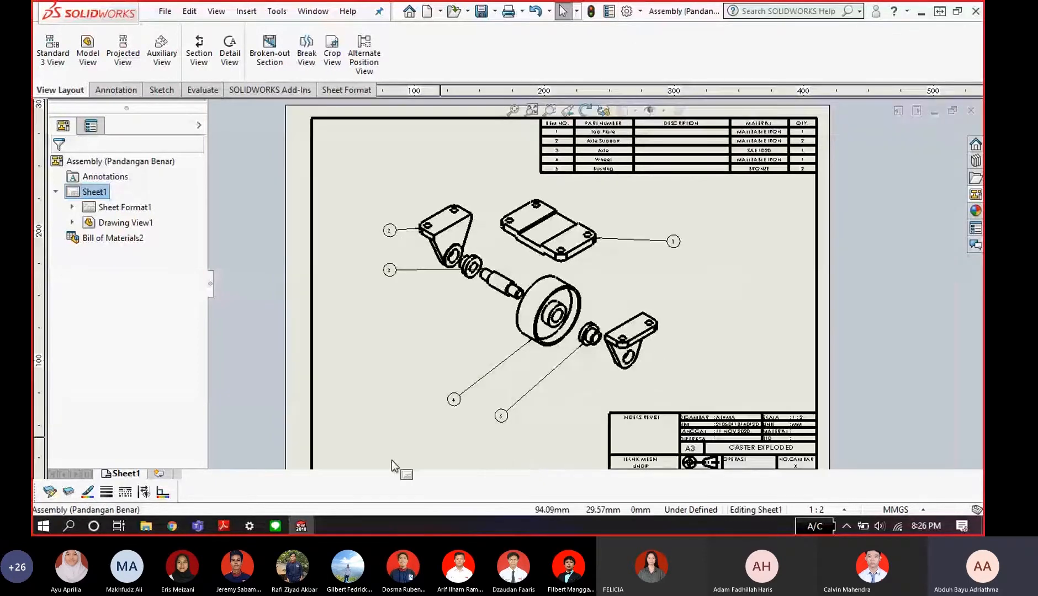
- Consult page 2 of the reference PDF in Adobe Reader, and add a new SOLIDWORKS drawing sheet named Sheet2
left_click(232, 522)
scroll(454, 348, "up", 2)
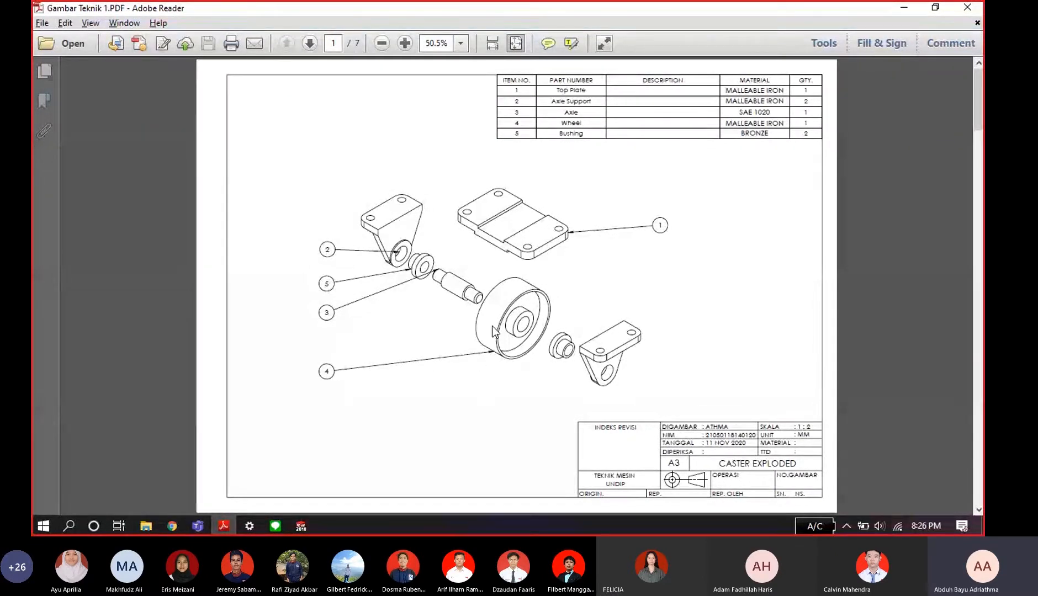
scroll(493, 331, "down", 2)
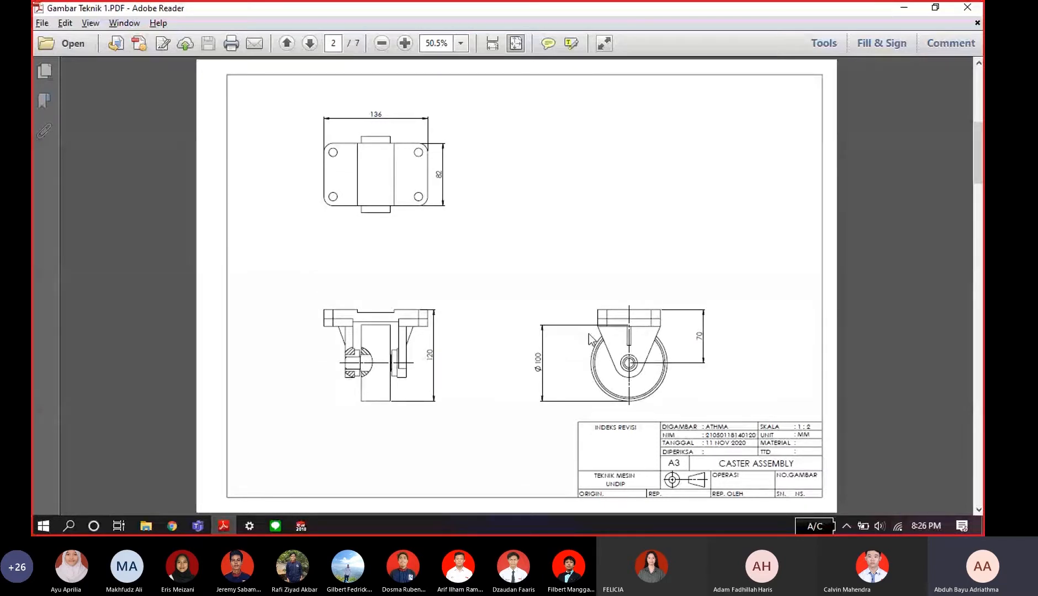
key("alt+Tab")
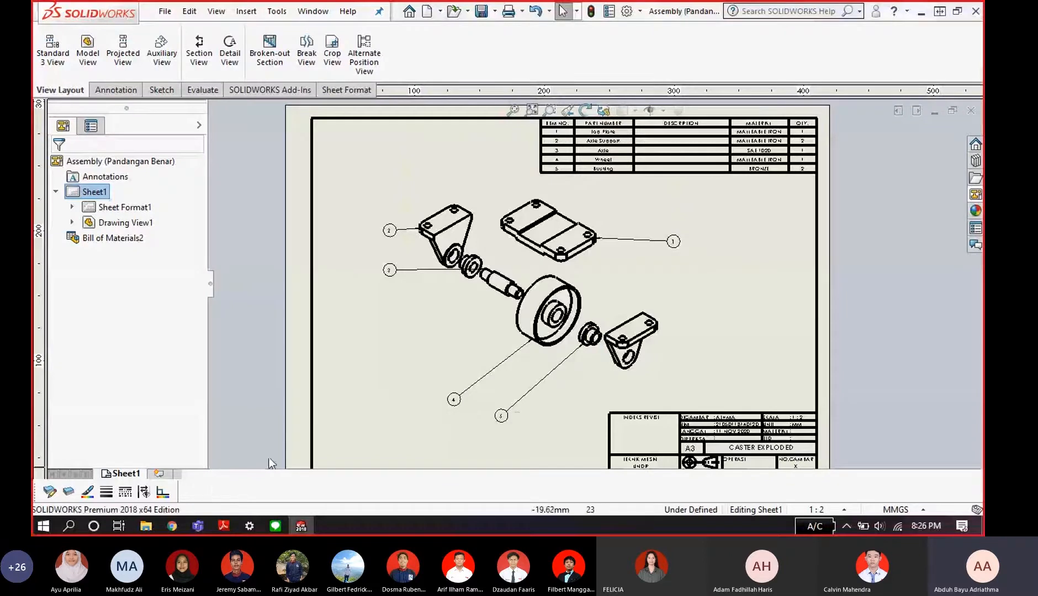
left_click(159, 475)
right_click(168, 476)
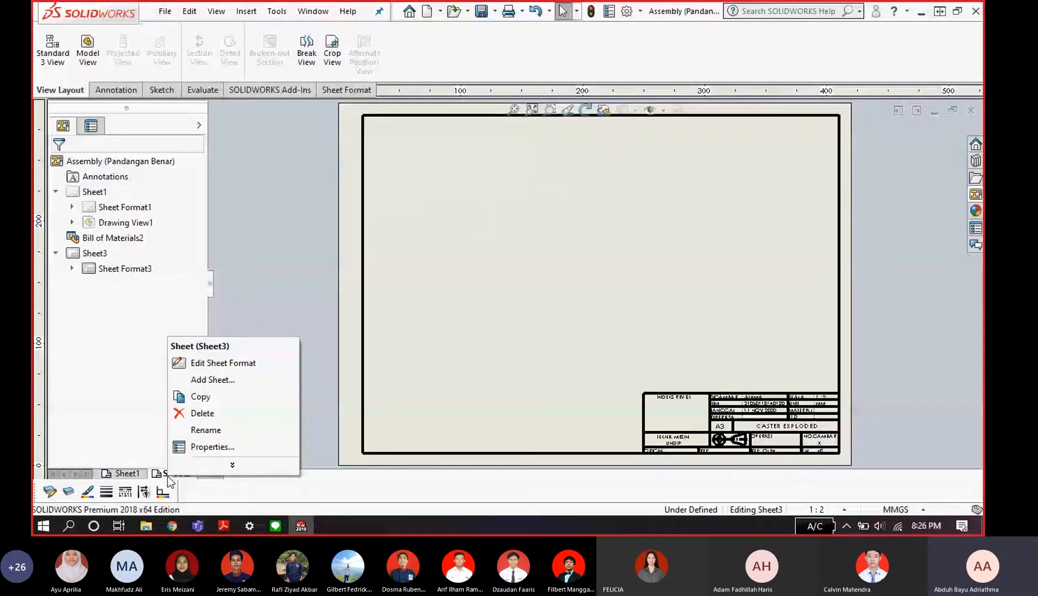
left_click(206, 430)
left_click(181, 476)
key("BackSpace")
type("2")
key("Return")
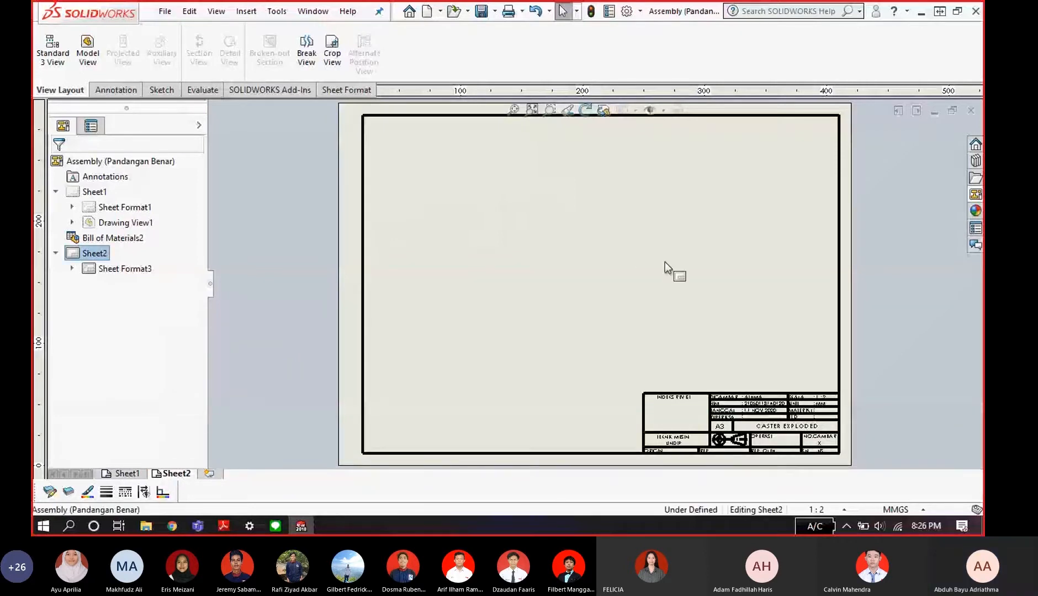
- Insert the standard three views of the Assembly file on Sheet2 and compare the layout with page 2 of the reference PDF
left_click(55, 60)
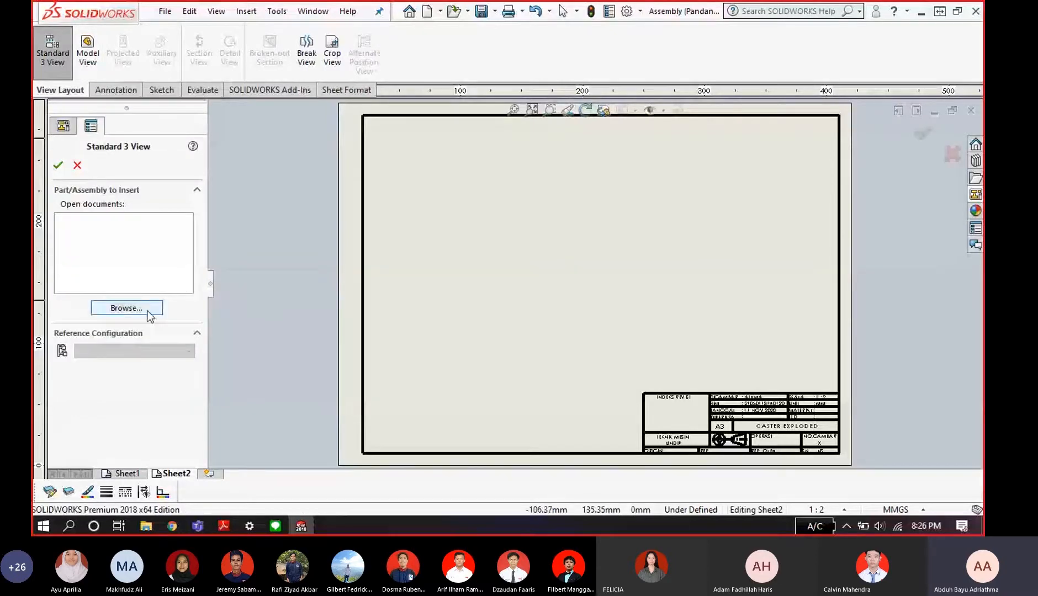
left_click(126, 307)
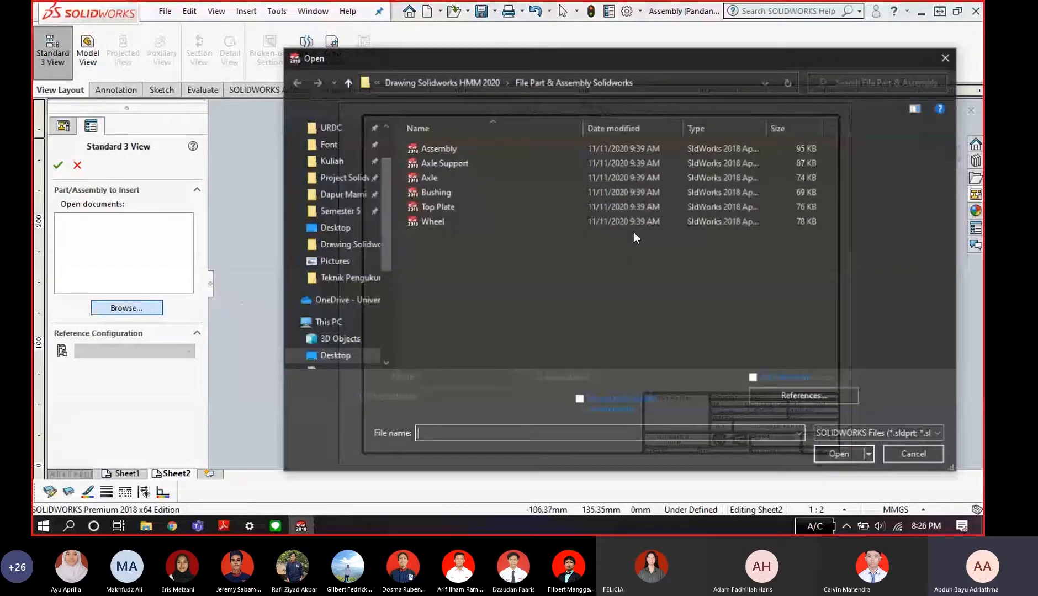
left_click(844, 457)
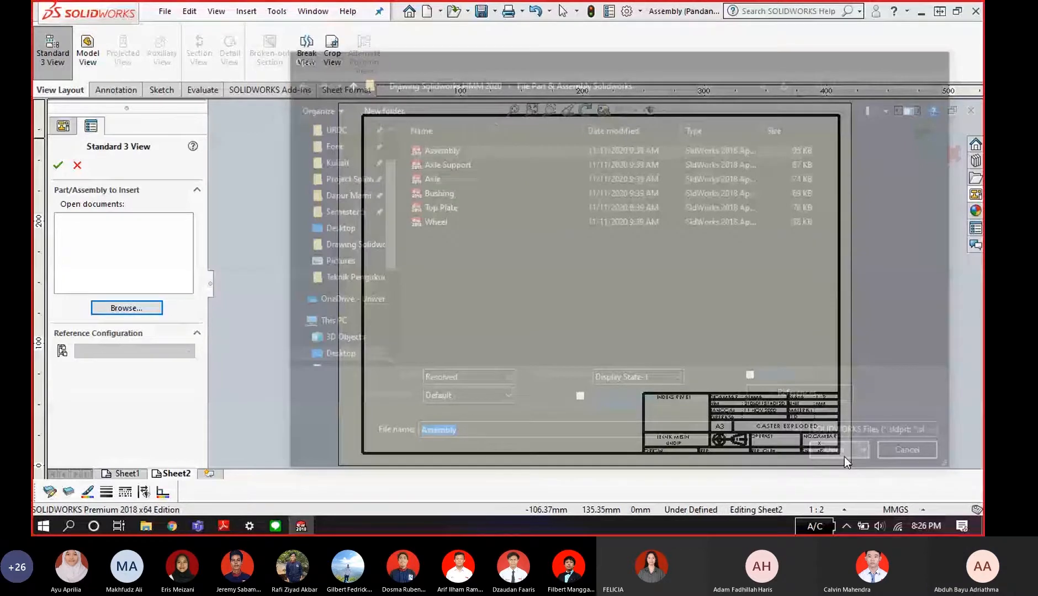
scroll(701, 309, "down", 5)
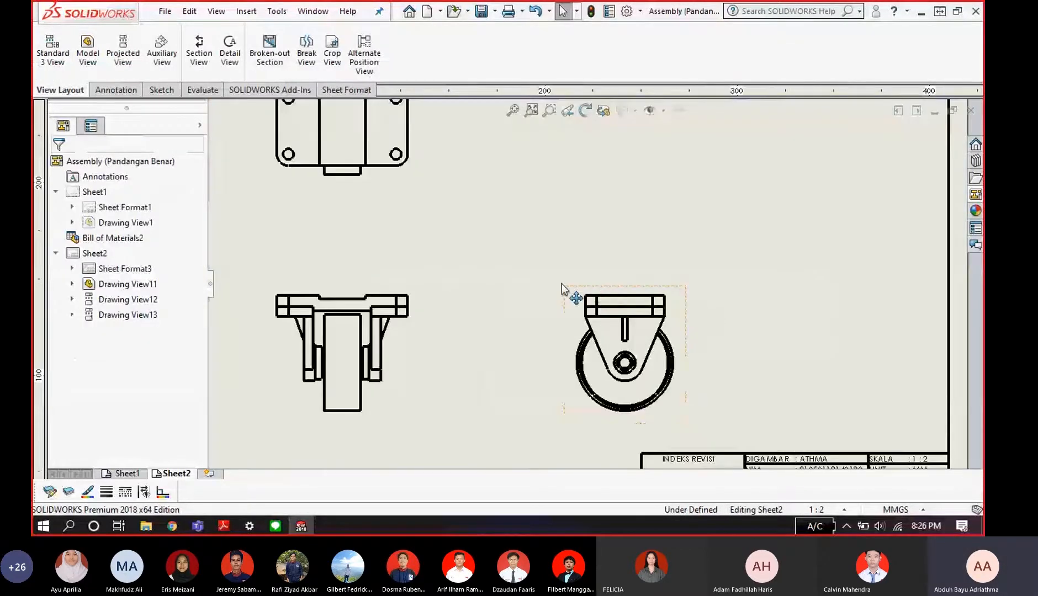
scroll(595, 286, "up", 5)
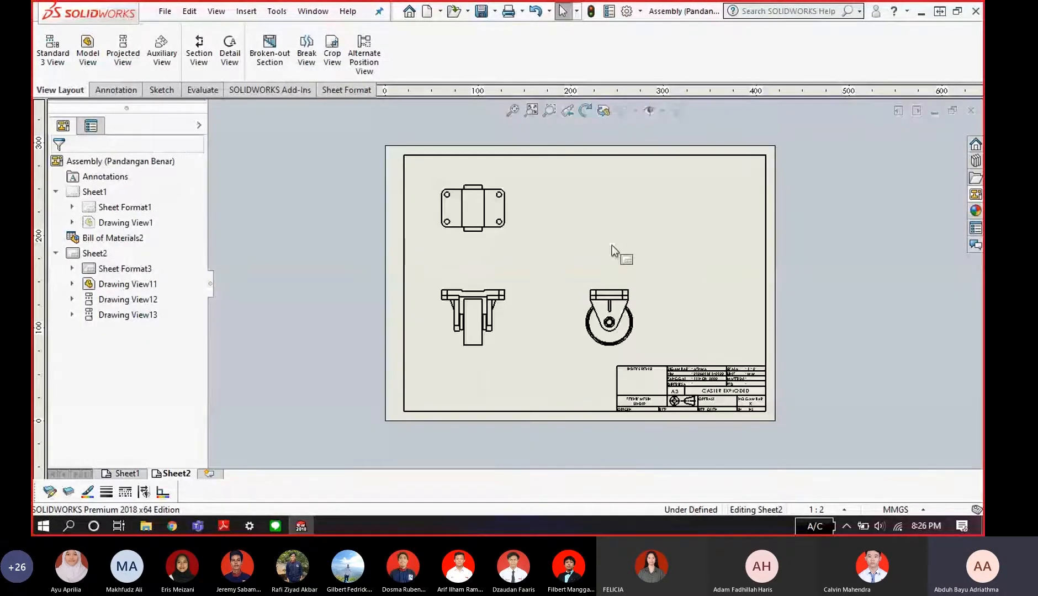
scroll(612, 251, "down", 2)
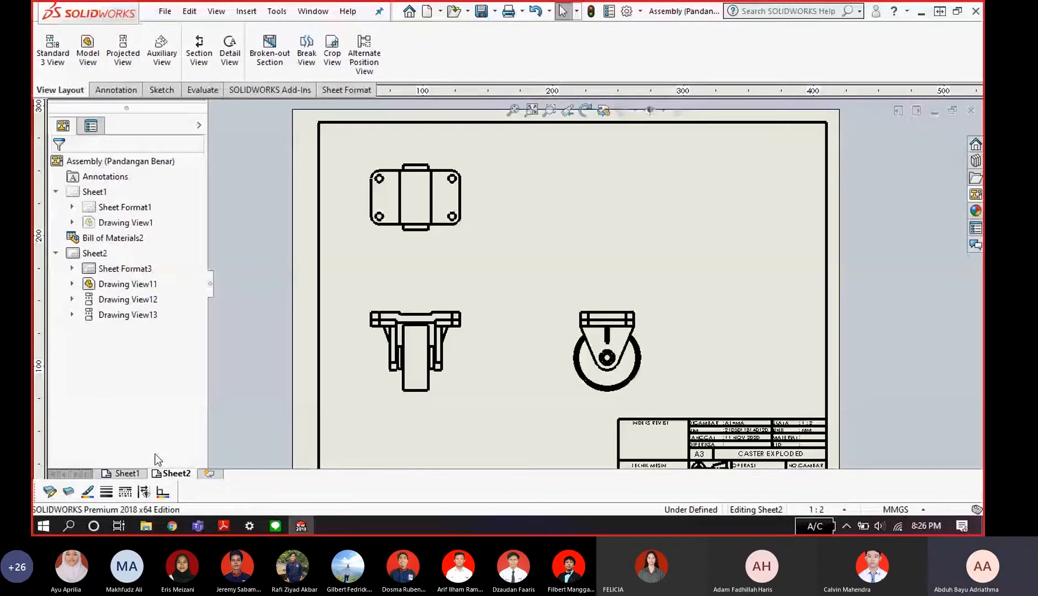
key("alt+Tab")
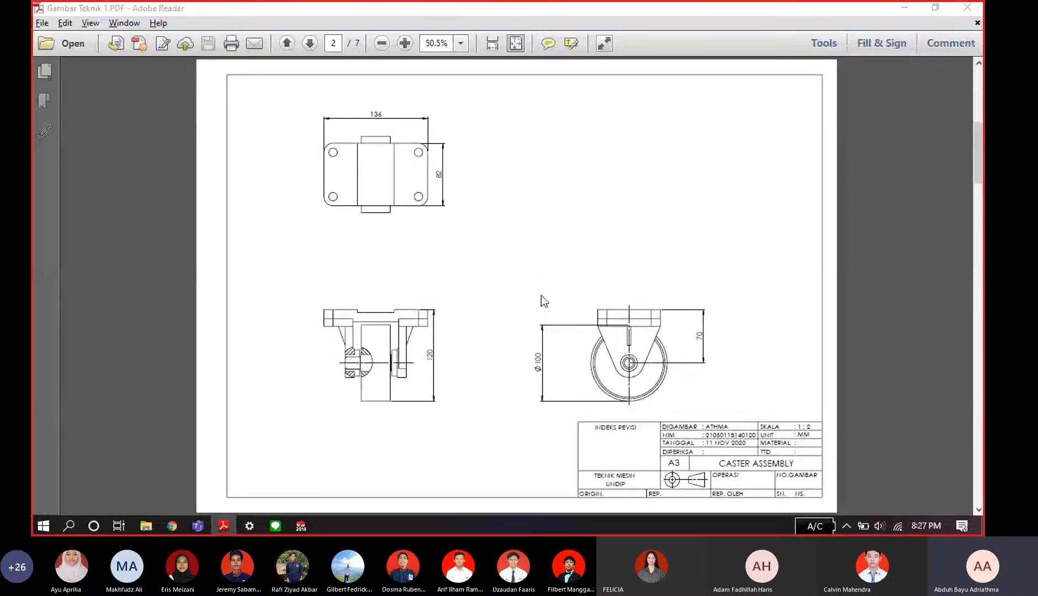
key("alt+Tab")
scroll(484, 206, "down", 2)
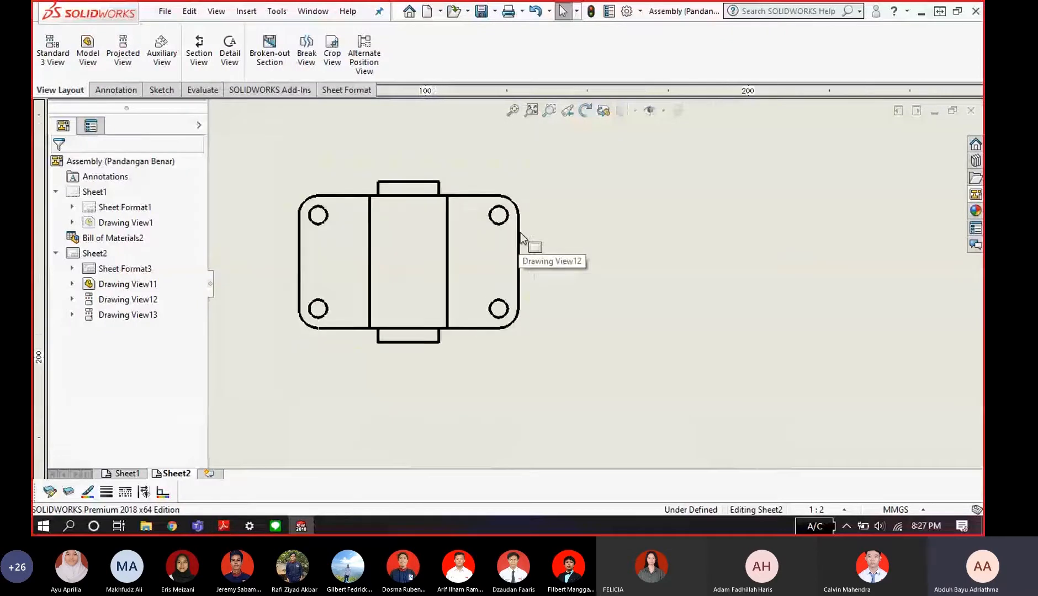
scroll(600, 374, "up", 5)
scroll(605, 391, "down", 1)
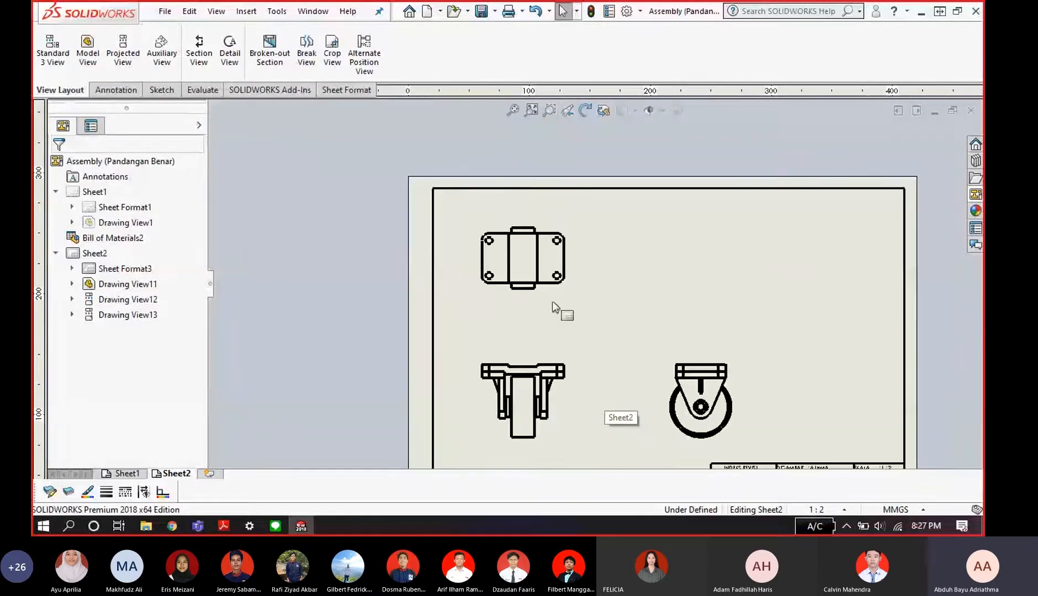
- Dimension the top plate's overall depth between its two long edges in the top view, placing the dimension right of the plate
left_click(118, 92)
left_click(57, 53)
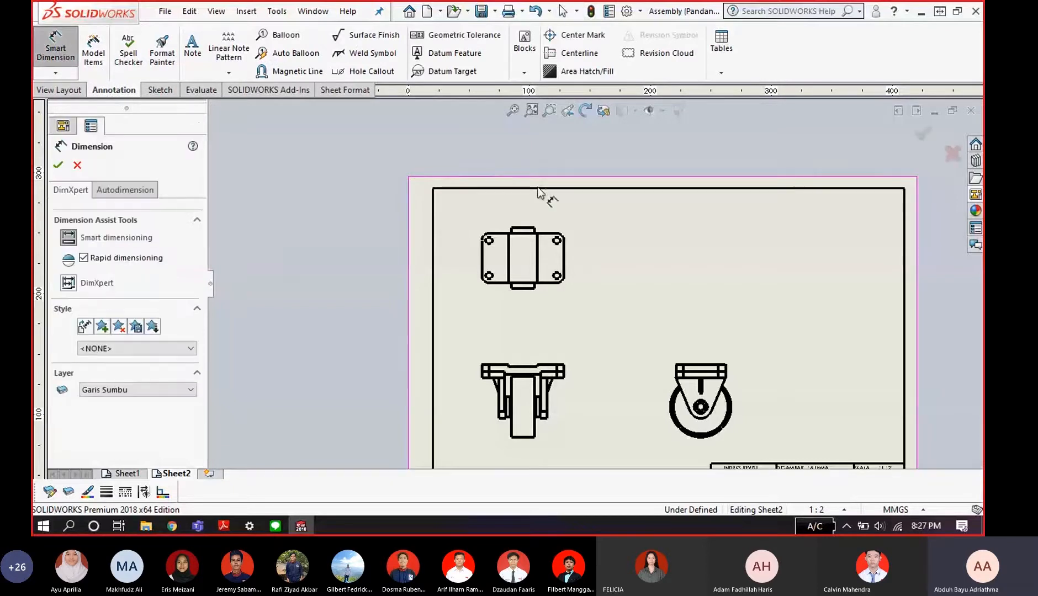
scroll(537, 260, "down", 3)
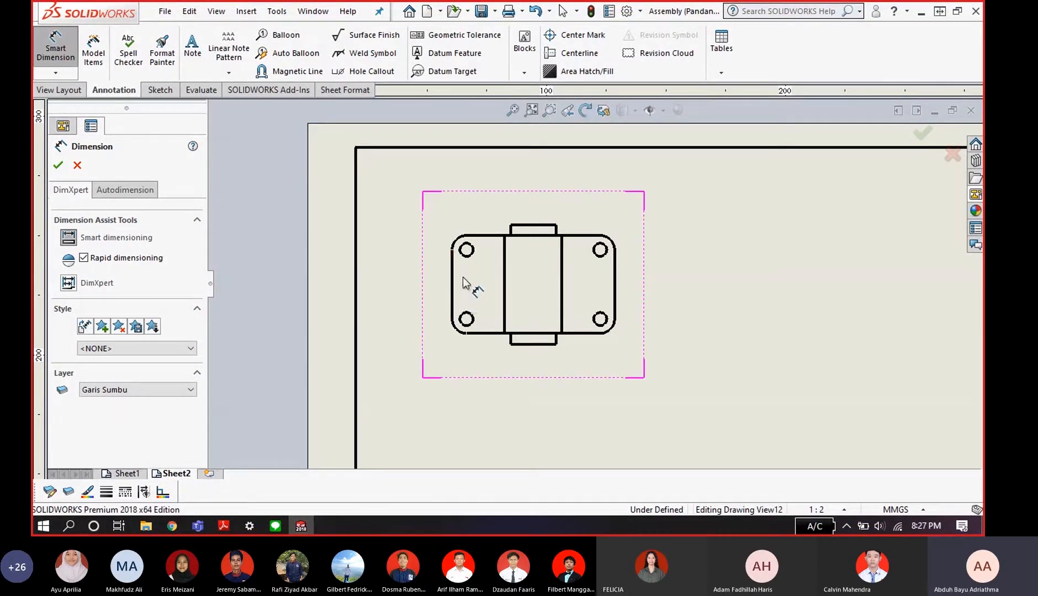
key("alt+Tab")
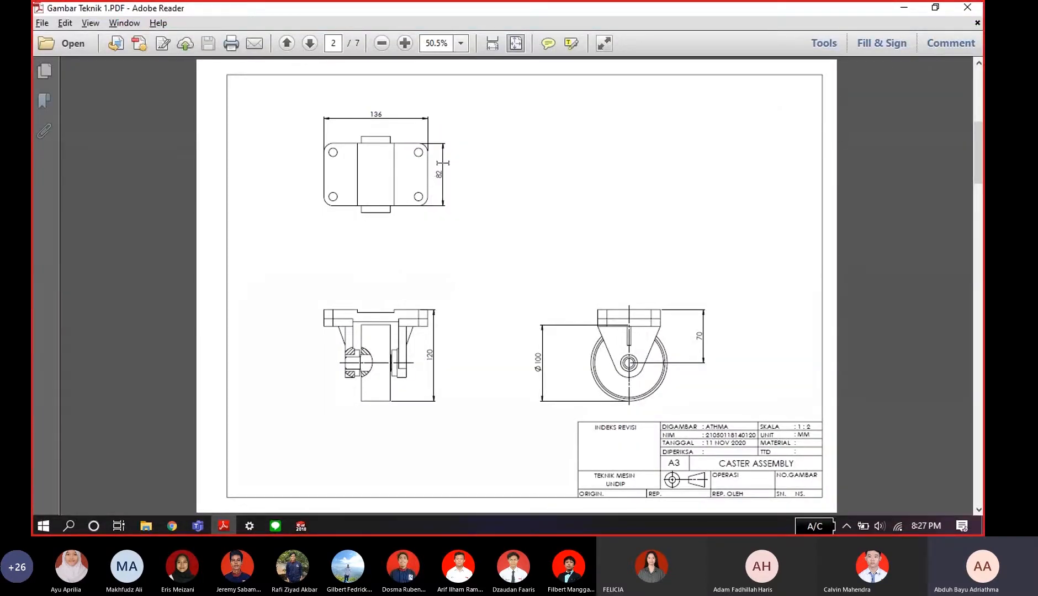
key("alt+Tab")
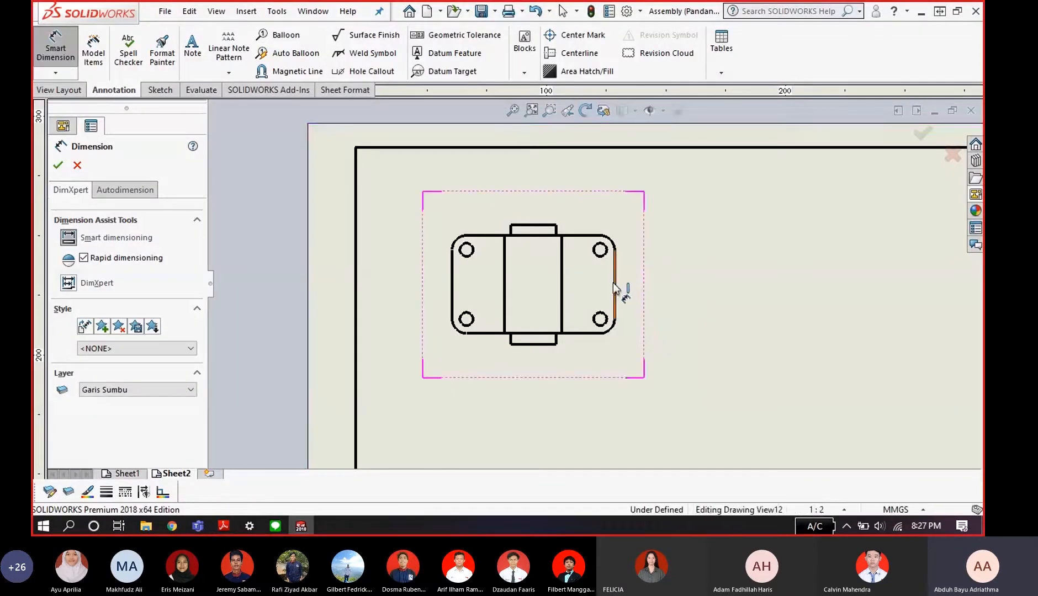
key("alt+Tab")
key("alt+Tab")
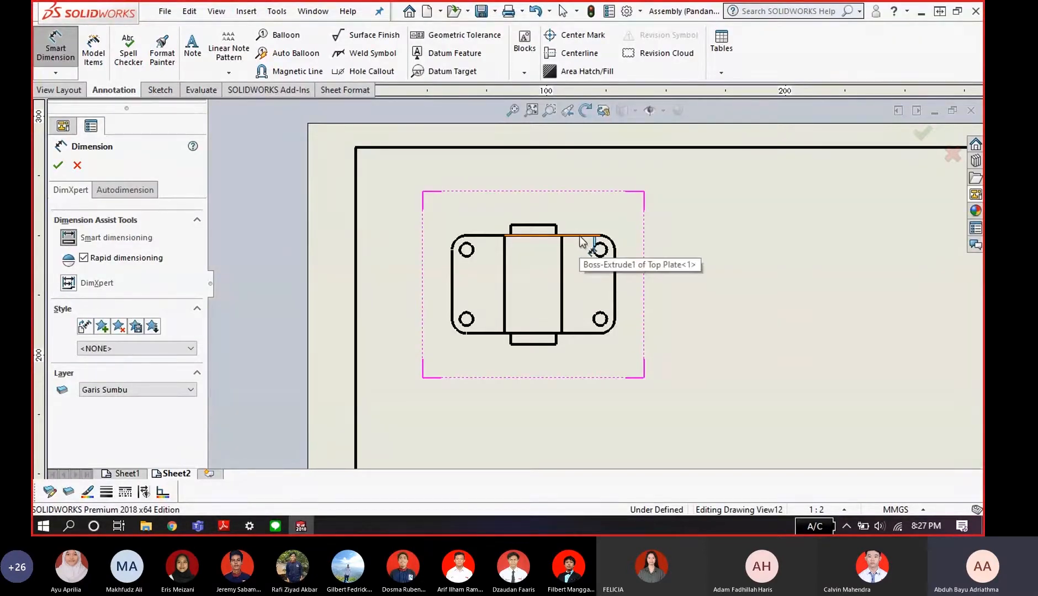
left_click(580, 242)
scroll(580, 278, "down", 2)
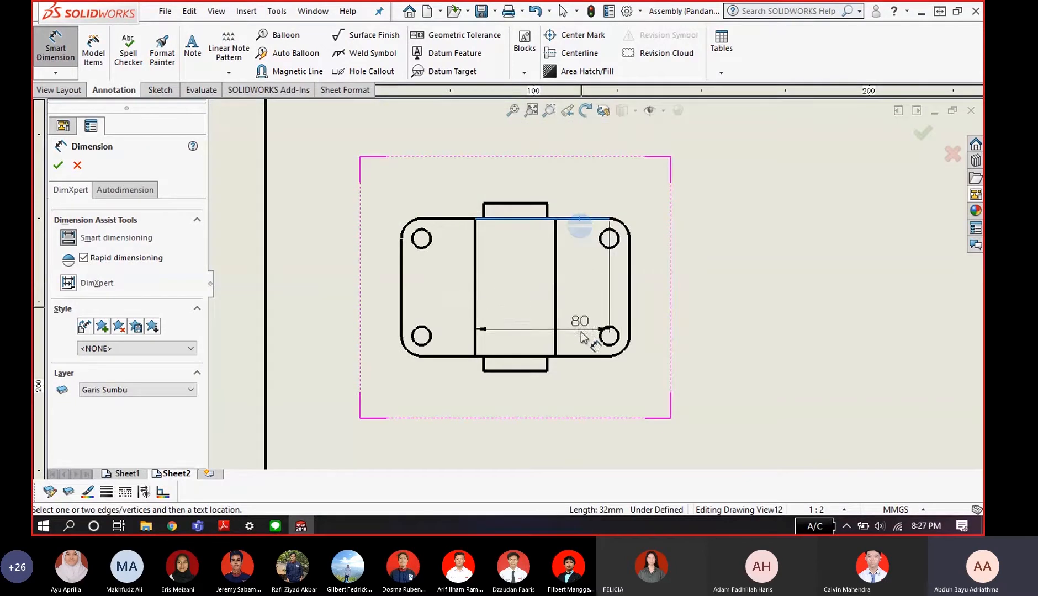
left_click(578, 355)
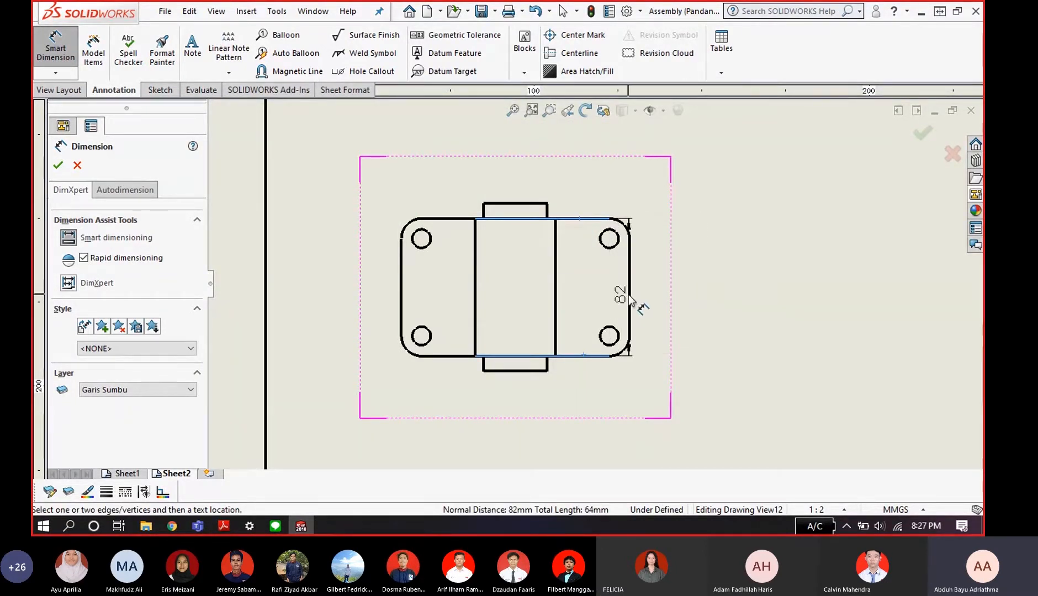
left_click(668, 296)
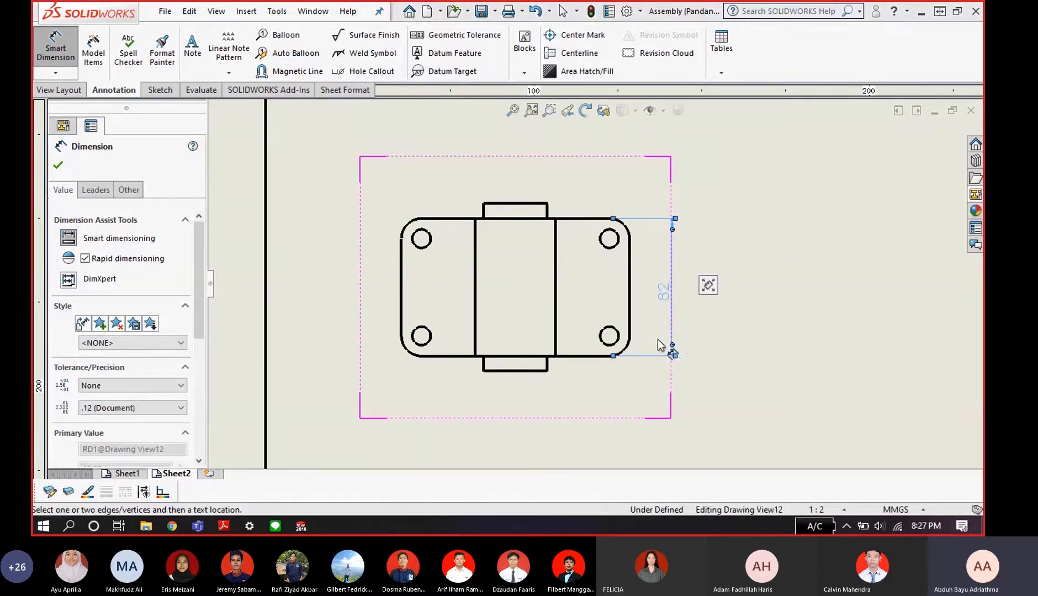
key("Escape")
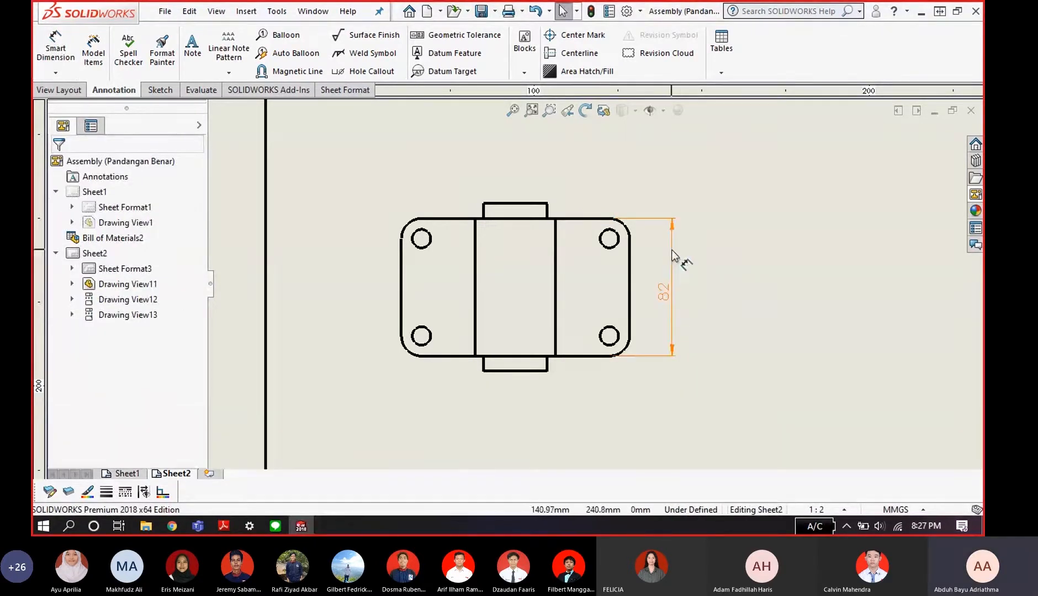
- Dimension the top plate's overall length between its two short edges, placing the dimension above the top view as in the reference PDF
key("alt+Tab")
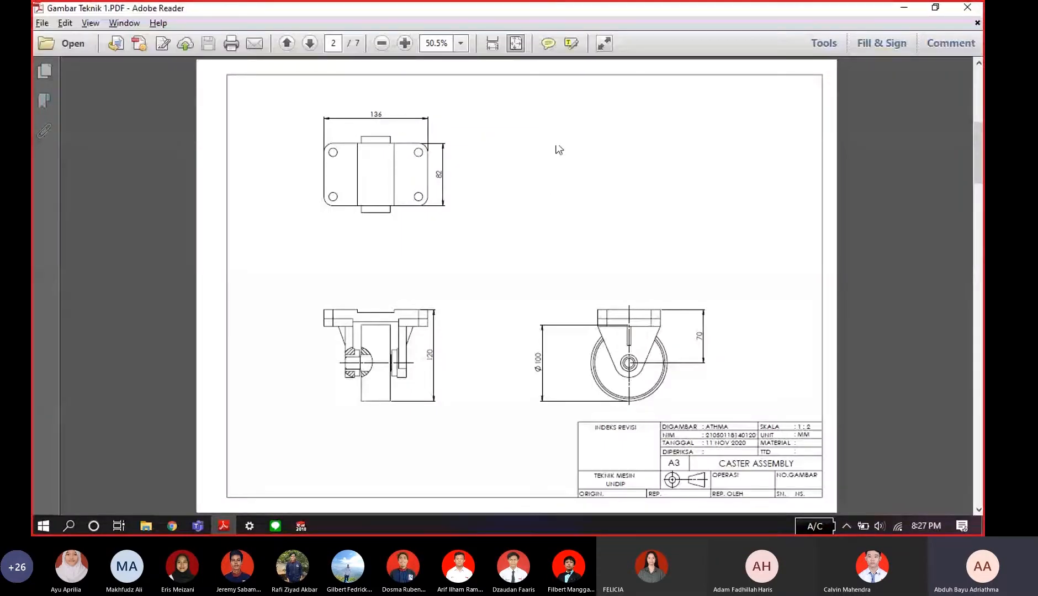
key("alt+Tab")
left_click(60, 53)
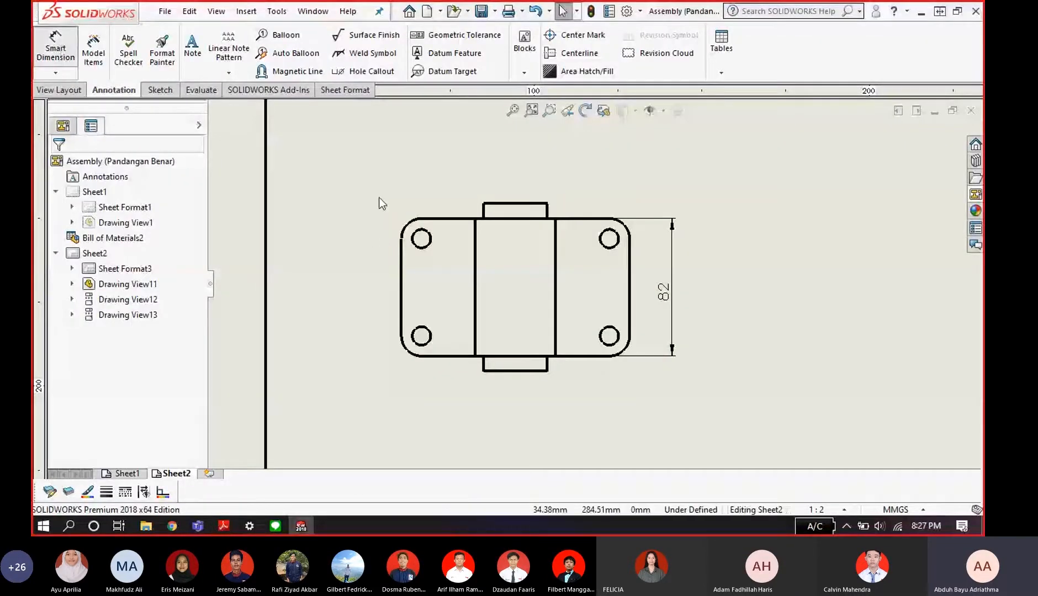
left_click(402, 282)
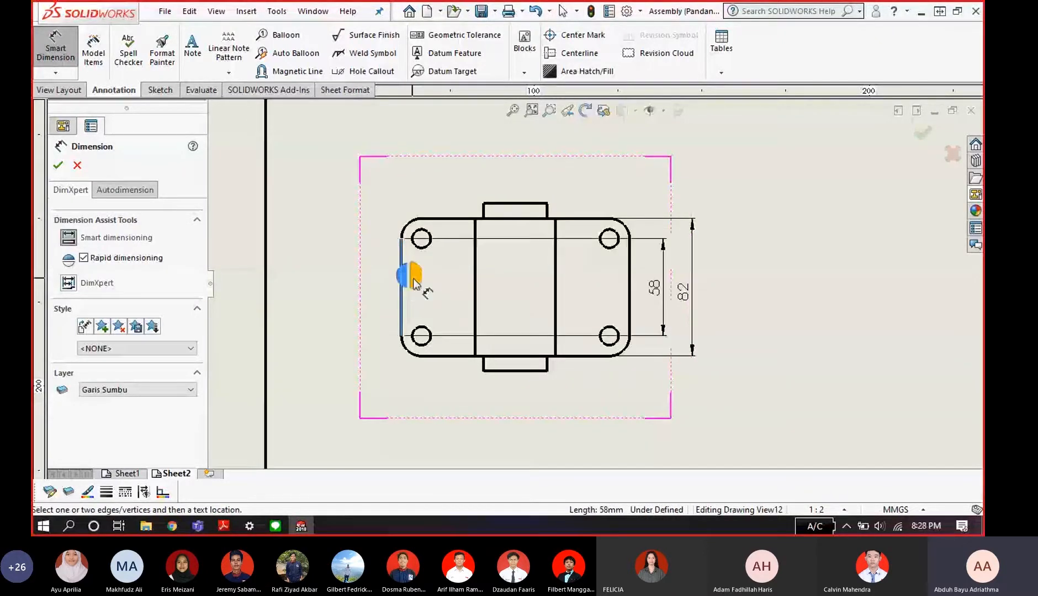
left_click(630, 293)
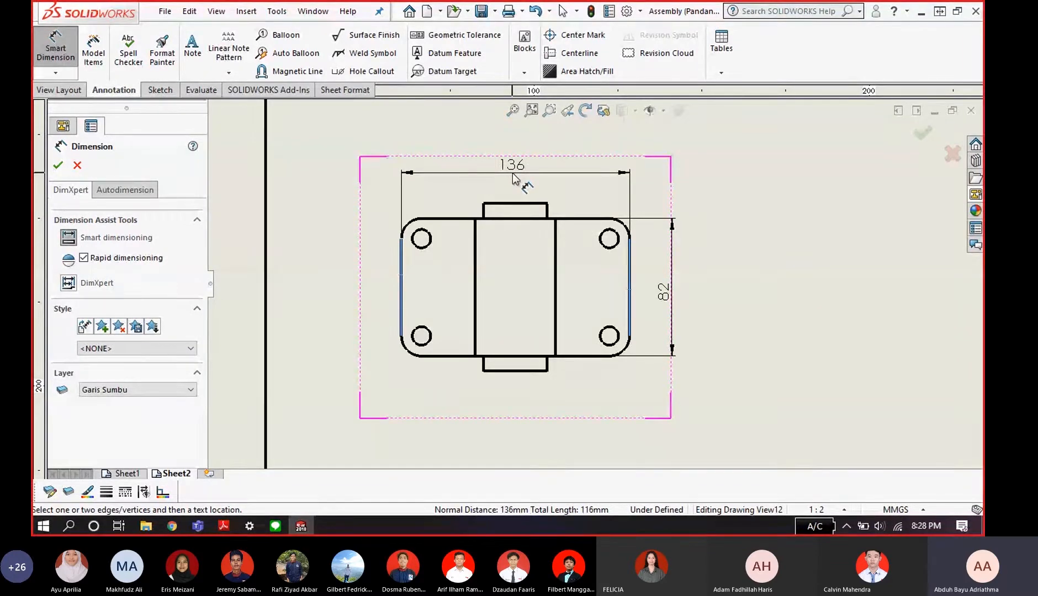
left_click(514, 178)
key("Escape")
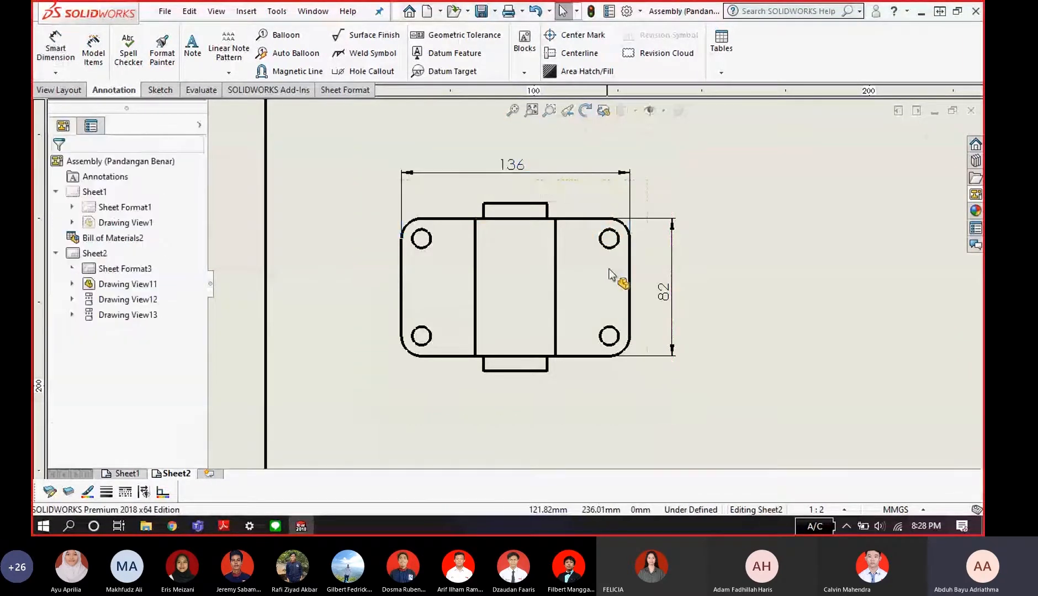
- Check the views against page 2 of the reference PDF and move the top plate's depth dimension slightly farther from the top view
scroll(614, 274, "up", 4)
scroll(624, 305, "down", 2)
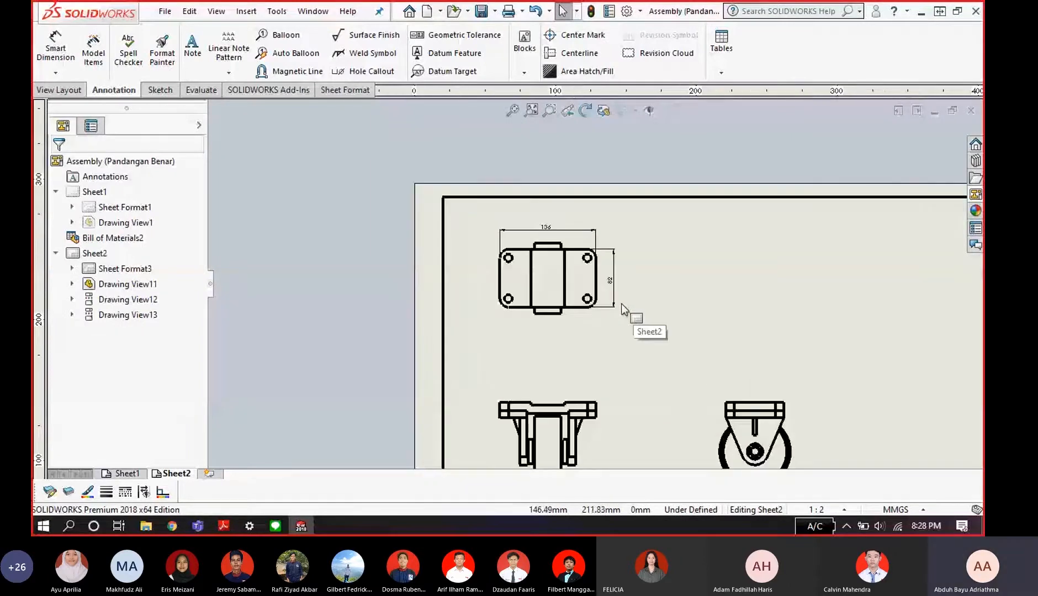
key("alt+Tab")
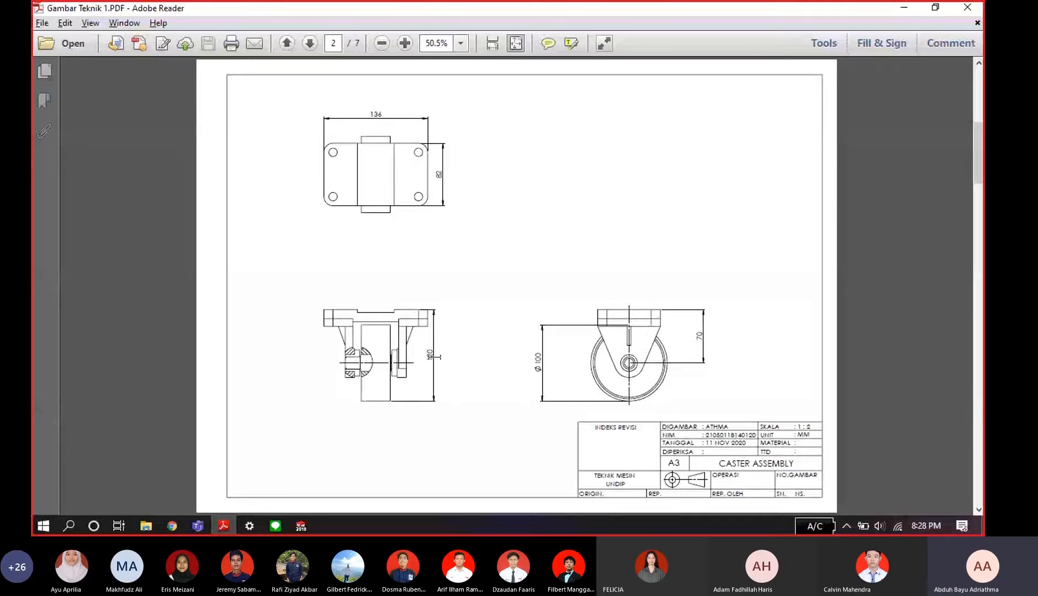
key("alt+Tab")
scroll(591, 397, "down", 4)
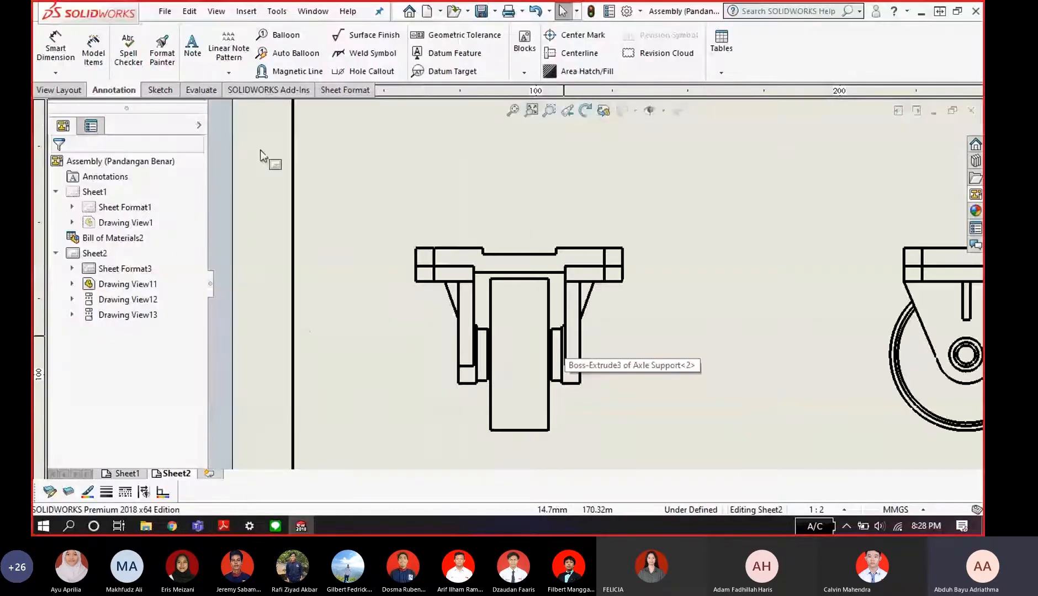
scroll(497, 178, "up", 2)
scroll(492, 173, "up", 3)
scroll(594, 172, "down", 2)
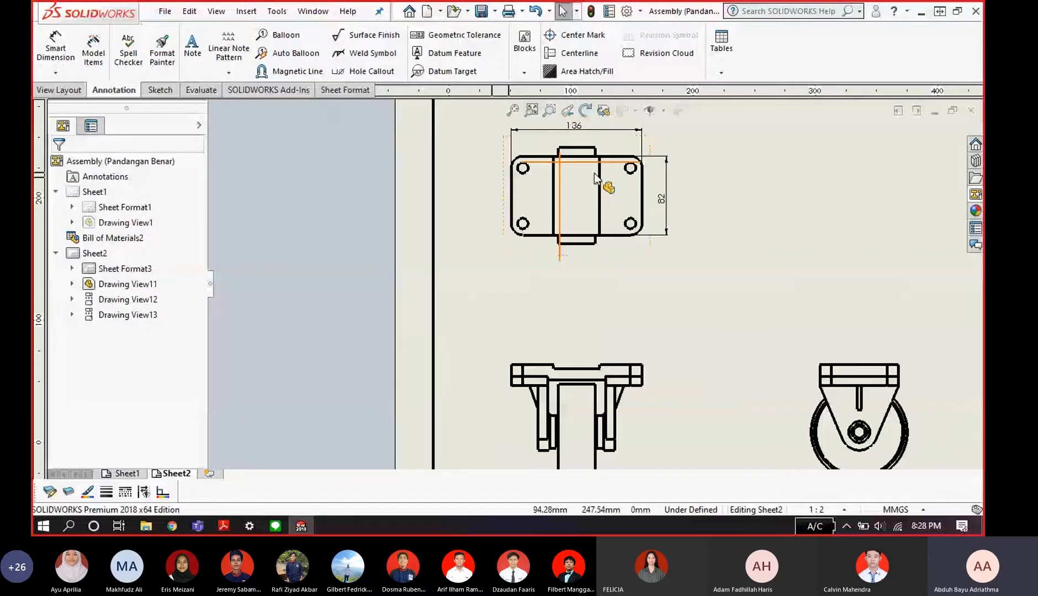
scroll(595, 173, "down", 2)
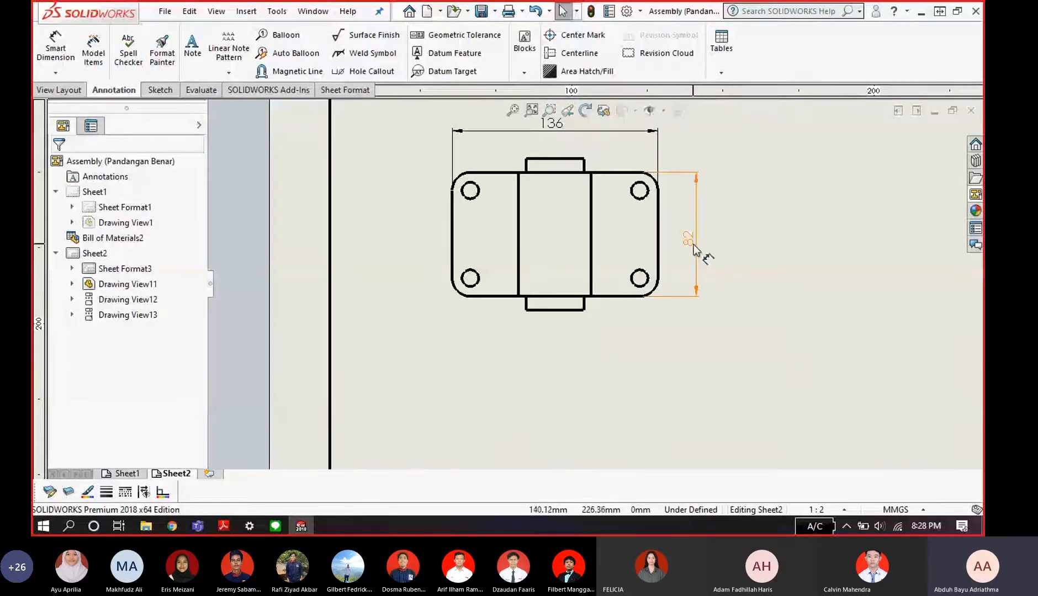
left_click_drag(693, 245, 702, 245)
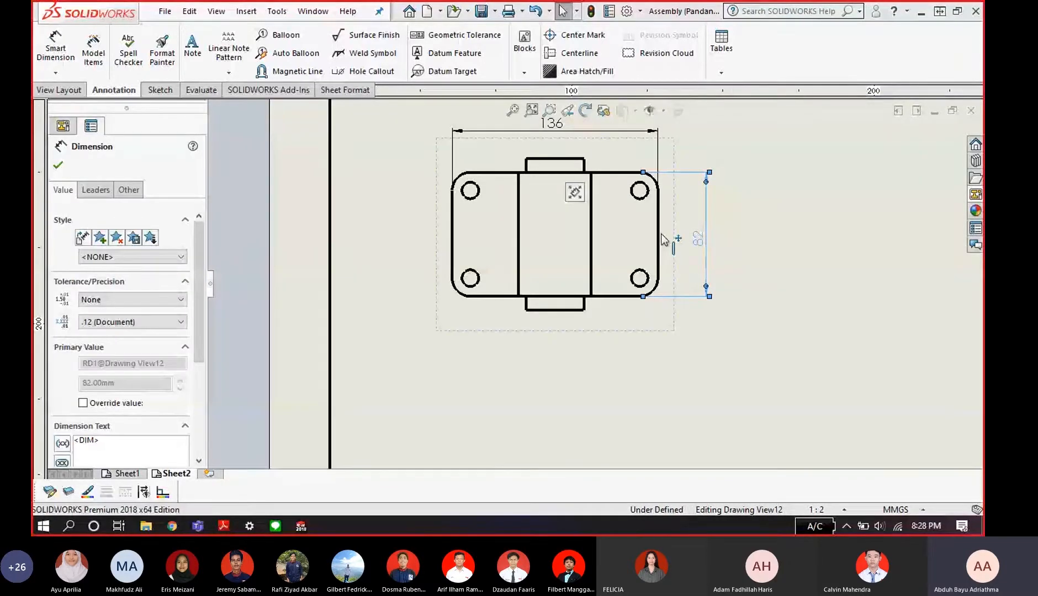
scroll(573, 178, "down", 1)
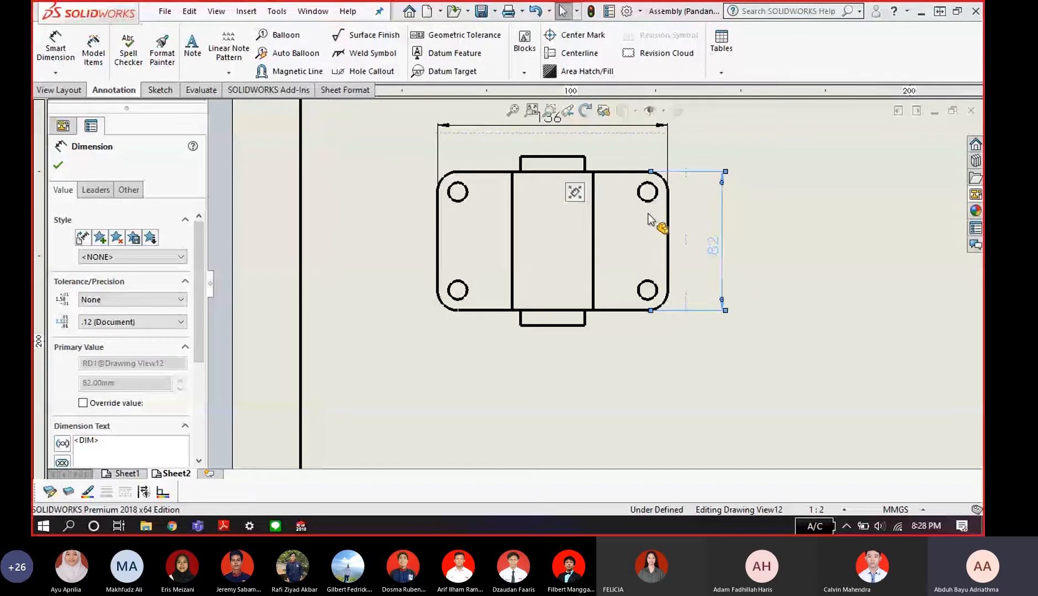
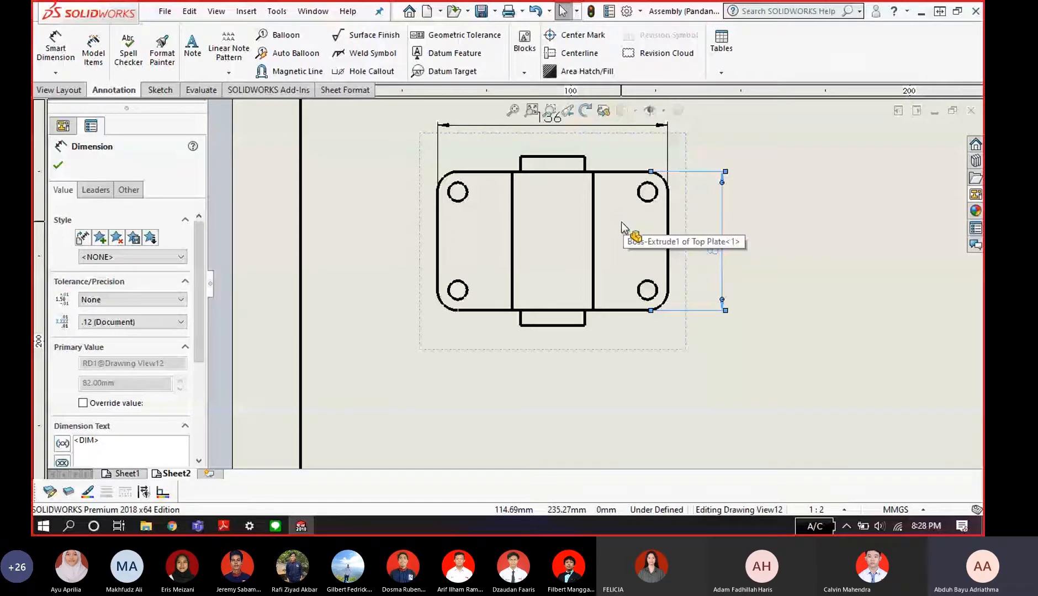
- Following the reference PDF, dimension vertically between the top plate's underside edge and the wheel's outer circle, placing it left of the side view
key("alt+Tab")
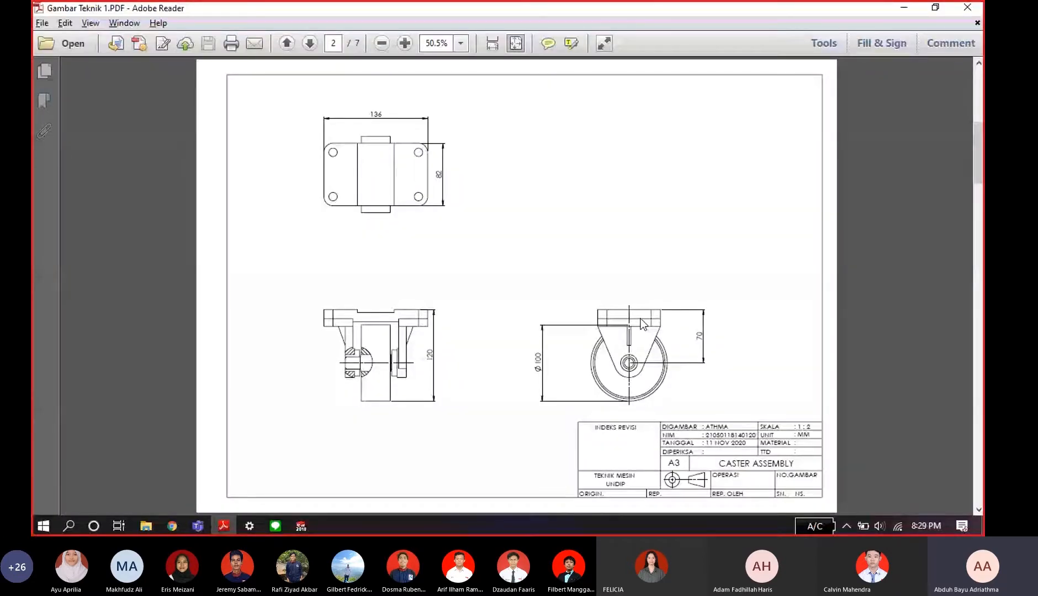
key("alt+Tab")
middle_click_drag(677, 460, 648, 401)
left_click(619, 420)
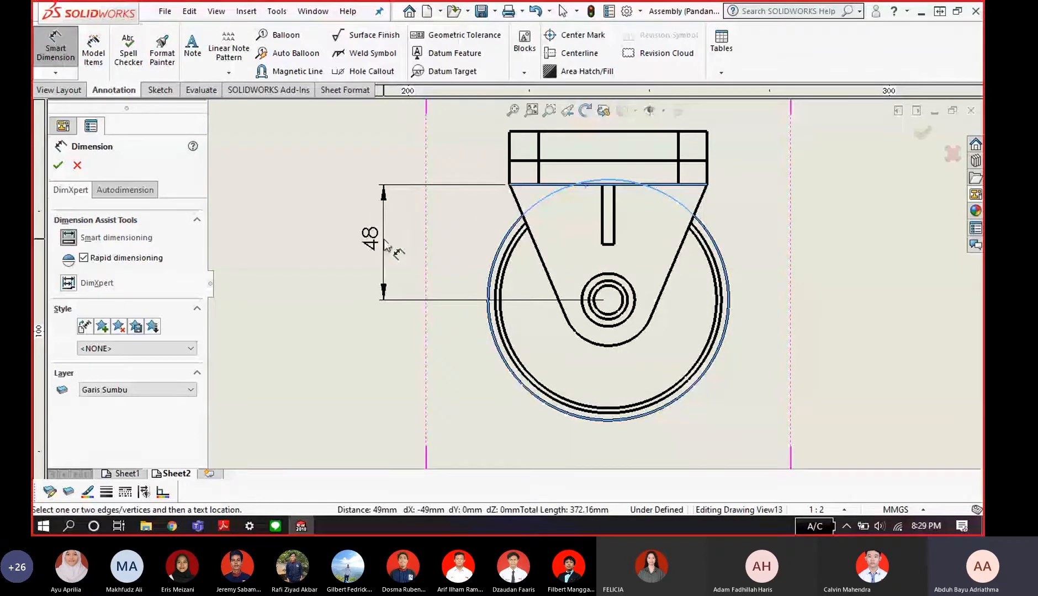
left_click(384, 243)
key("Escape")
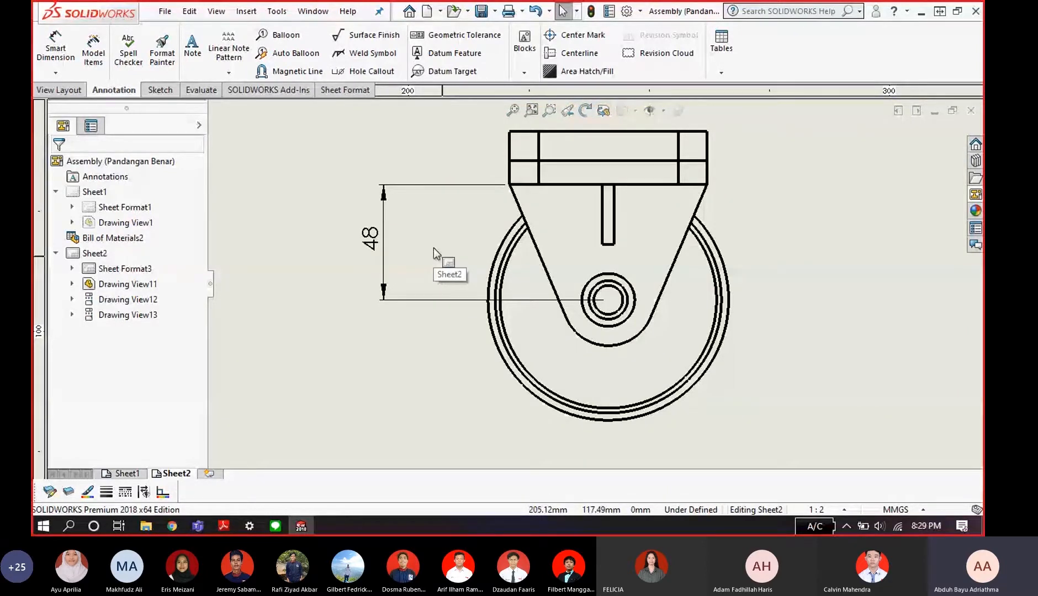
- Set the first arc condition of the side view's vertical dimension to Max so it measures to the wheel's lowest point
left_click(422, 186)
scroll(194, 287, "down", 3)
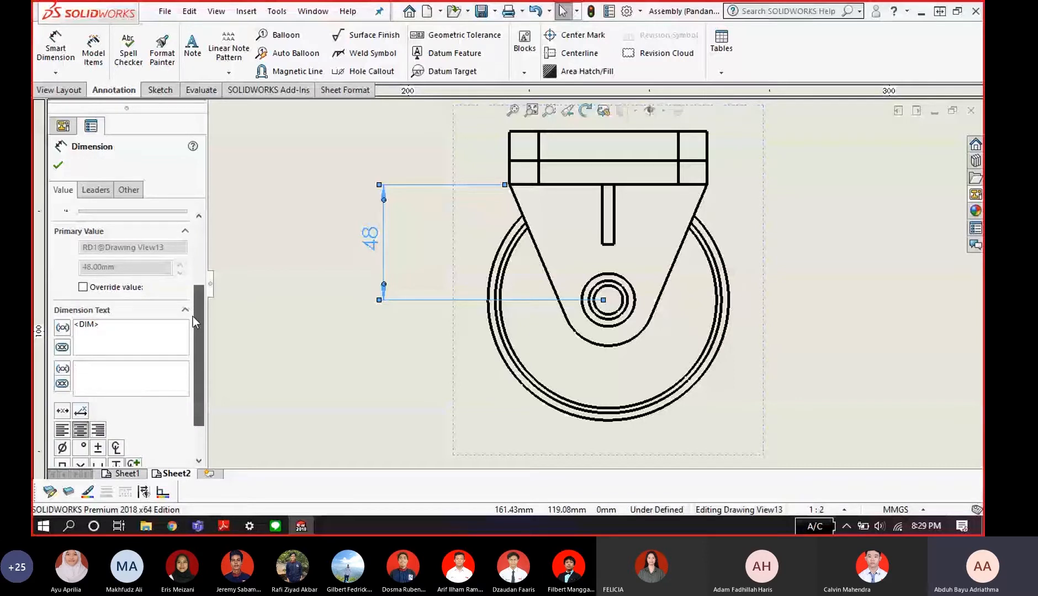
left_click(95, 190)
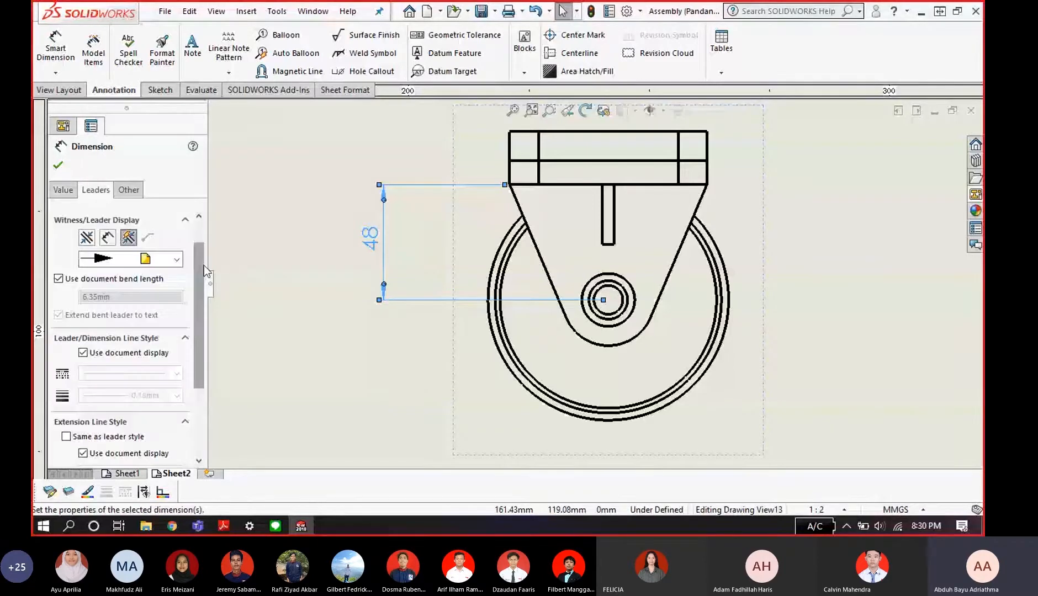
left_click_drag(200, 271, 209, 243)
left_click(63, 190)
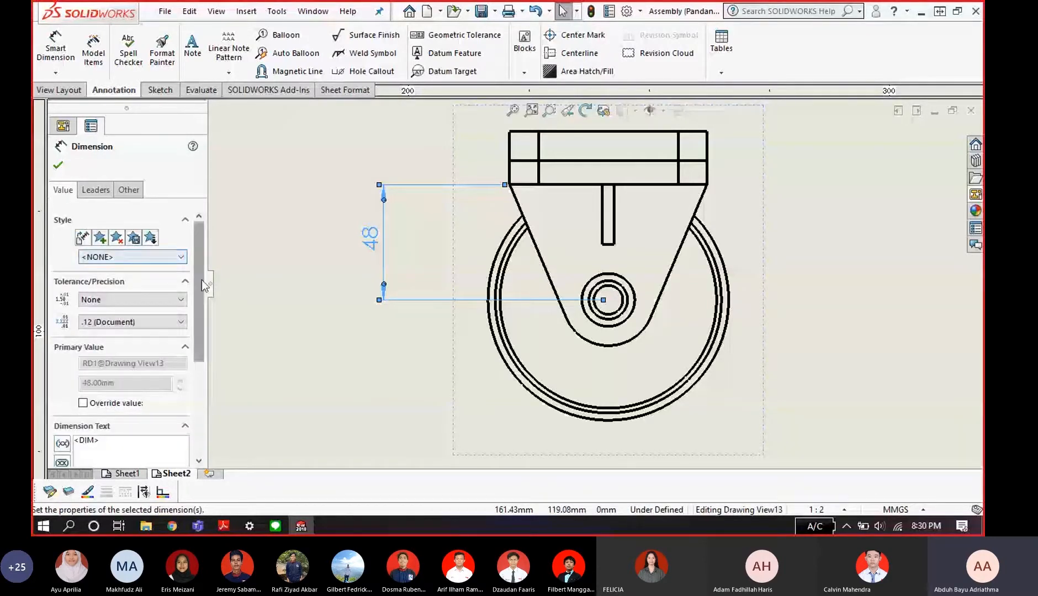
mouse_move(202, 280)
left_mouse_down()
mouse_move(201, 308)
mouse_move(201, 279)
left_mouse_up()
left_click(95, 190)
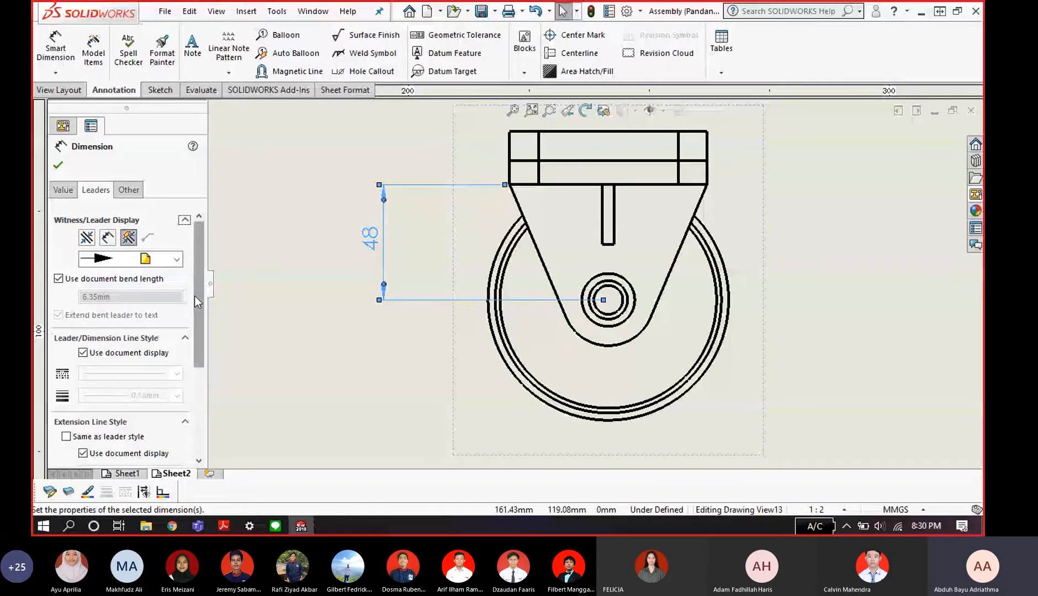
left_click_drag(202, 299, 198, 393)
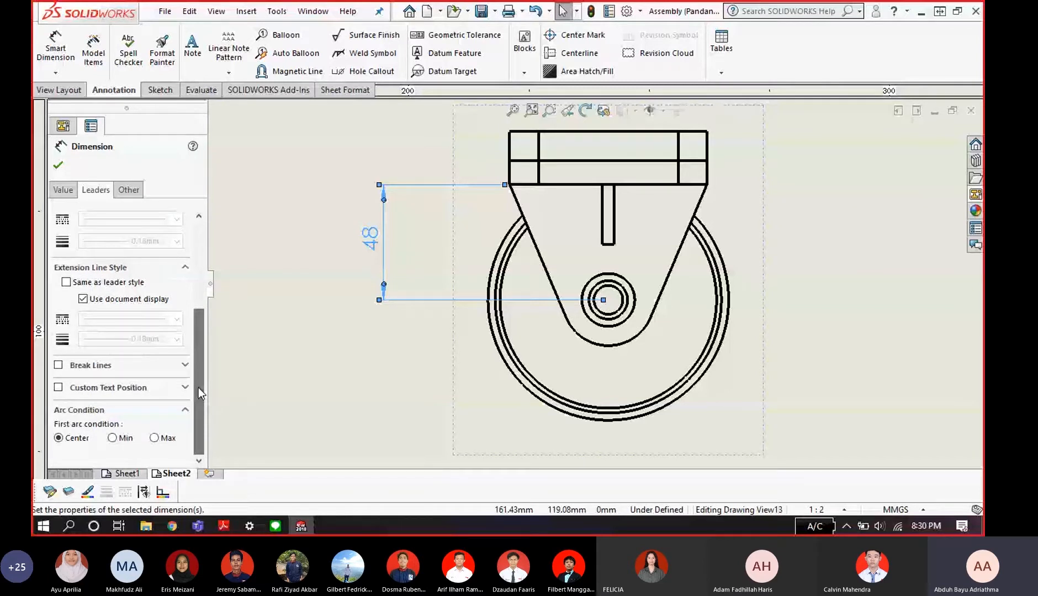
left_click_drag(197, 393, 200, 459)
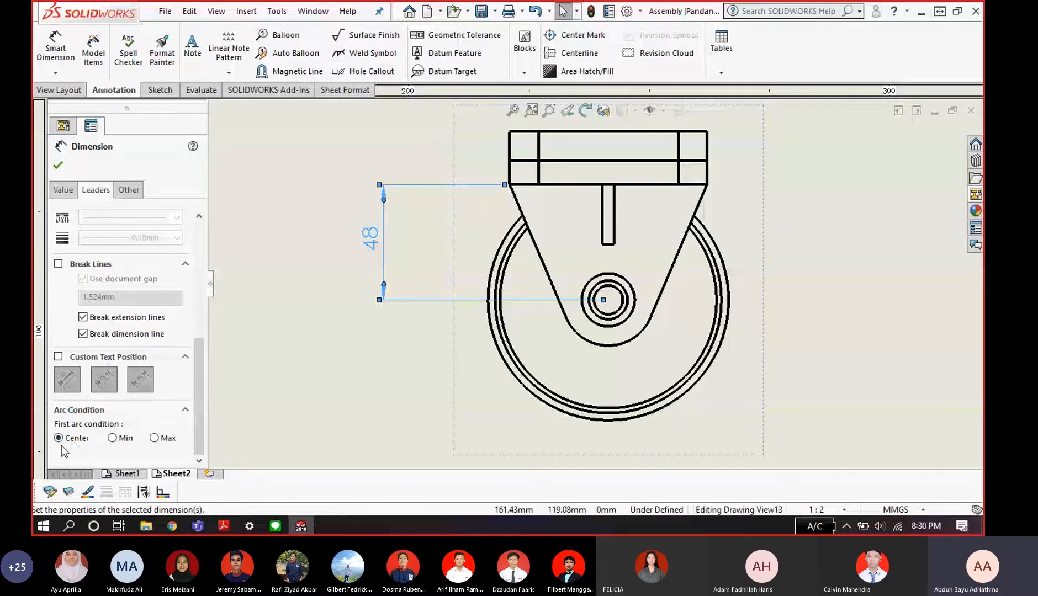
left_click(154, 438)
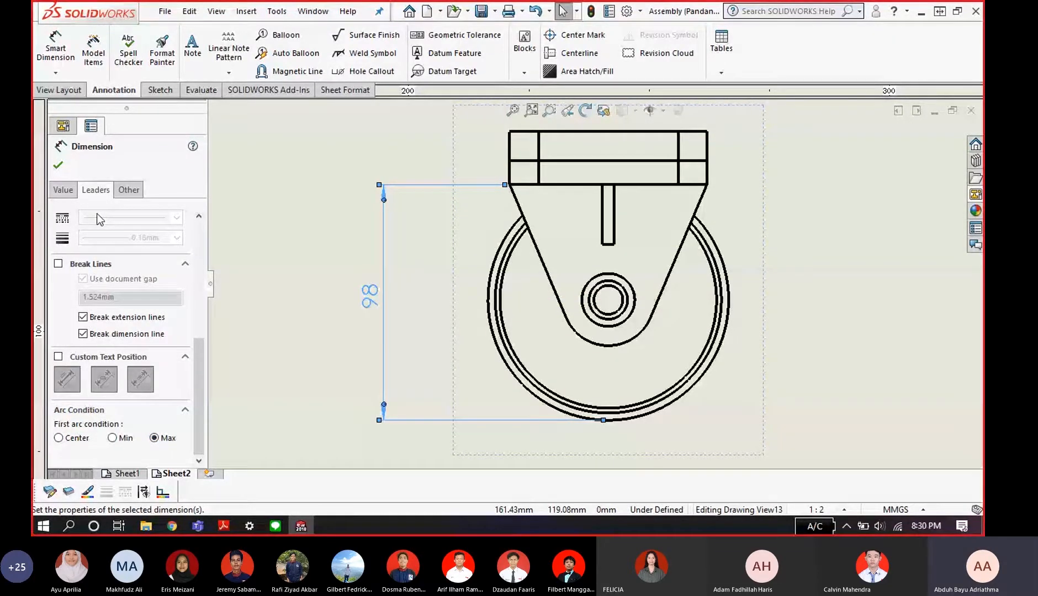
left_click(434, 301)
- Examine the reference PDF's side view up close to see where the wheel diameter dimension starts and ends
scroll(533, 219, "down", 2)
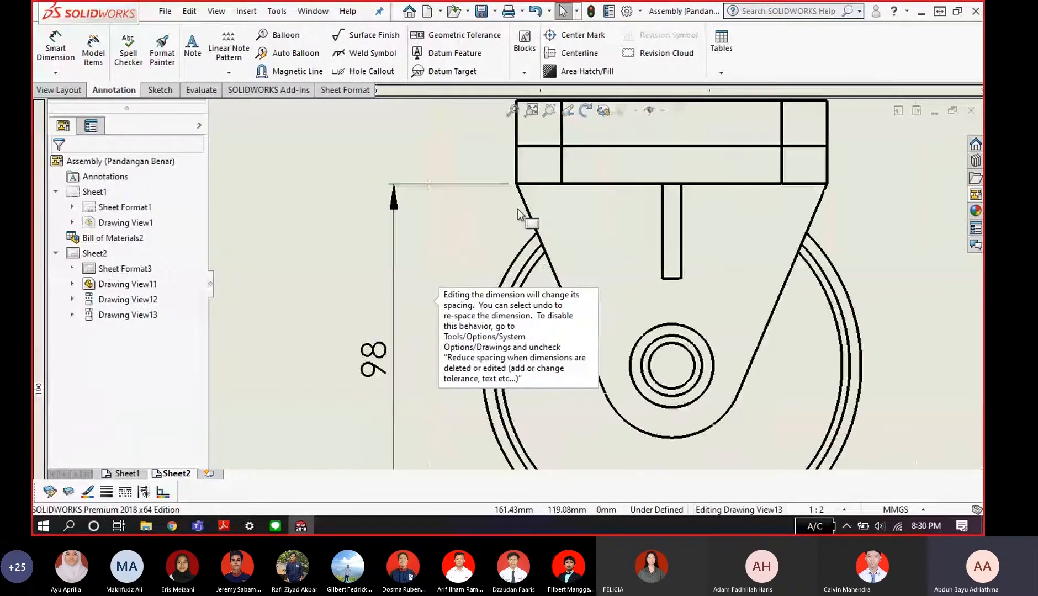
scroll(518, 214, "up", 3)
key("alt+Tab")
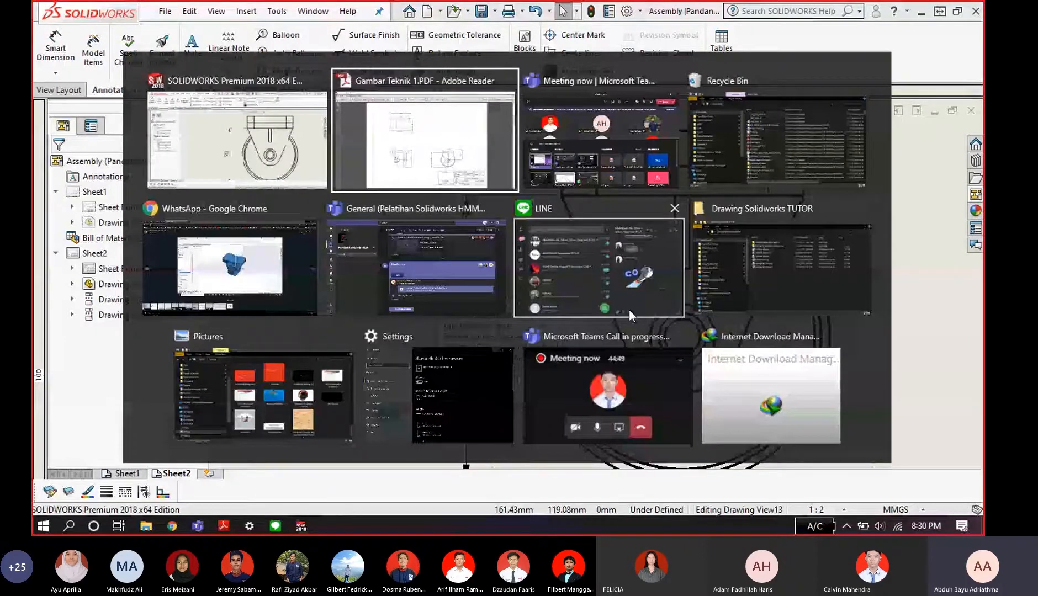
scroll(670, 382, "up", 5, "ctrl")
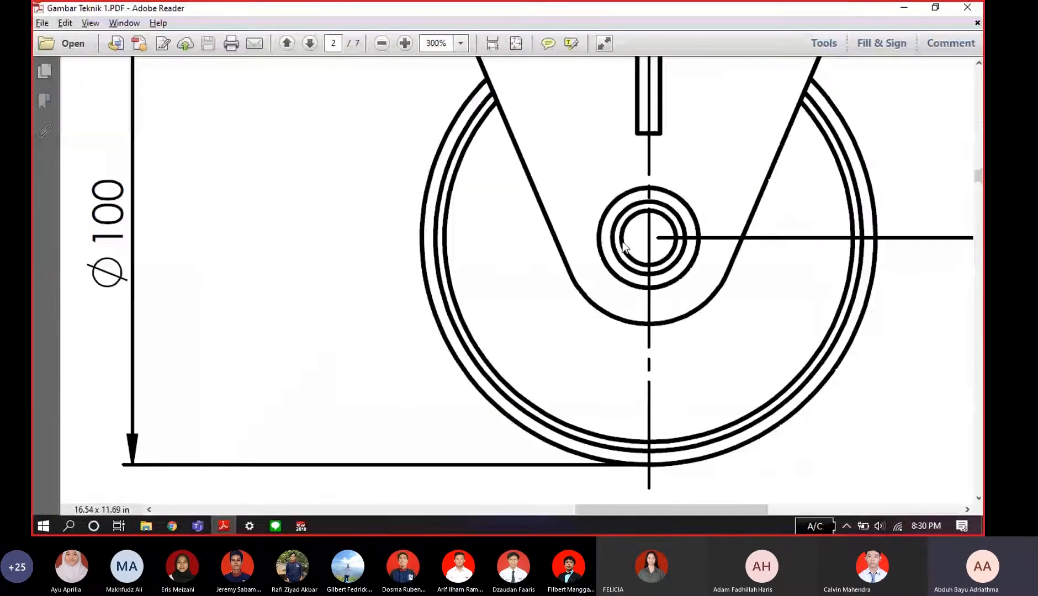
scroll(624, 246, "down", 4, "ctrl")
scroll(563, 194, "up", 5, "ctrl")
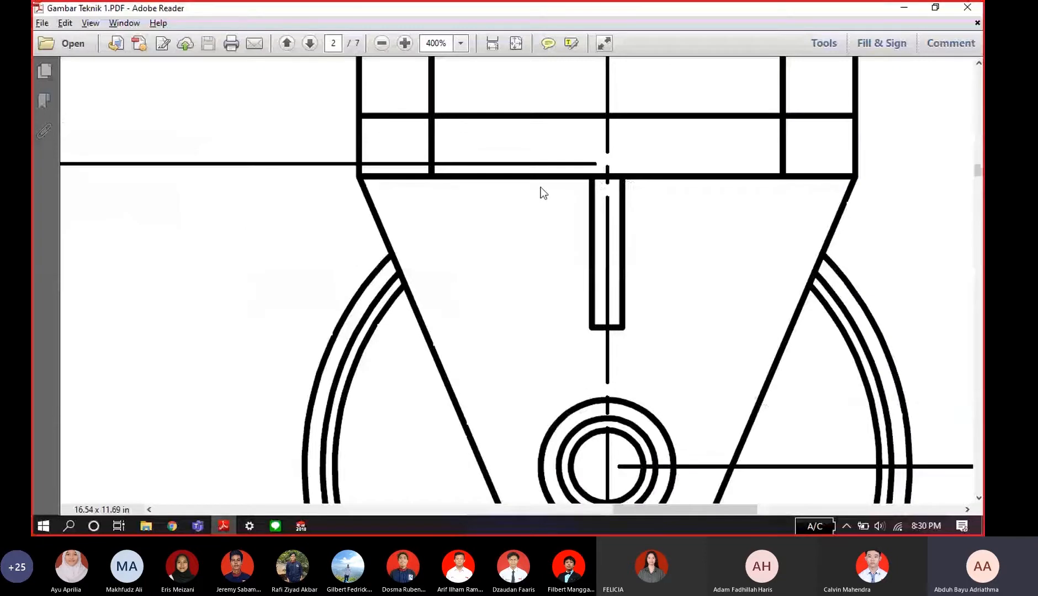
scroll(506, 192, "down", 1, "ctrl")
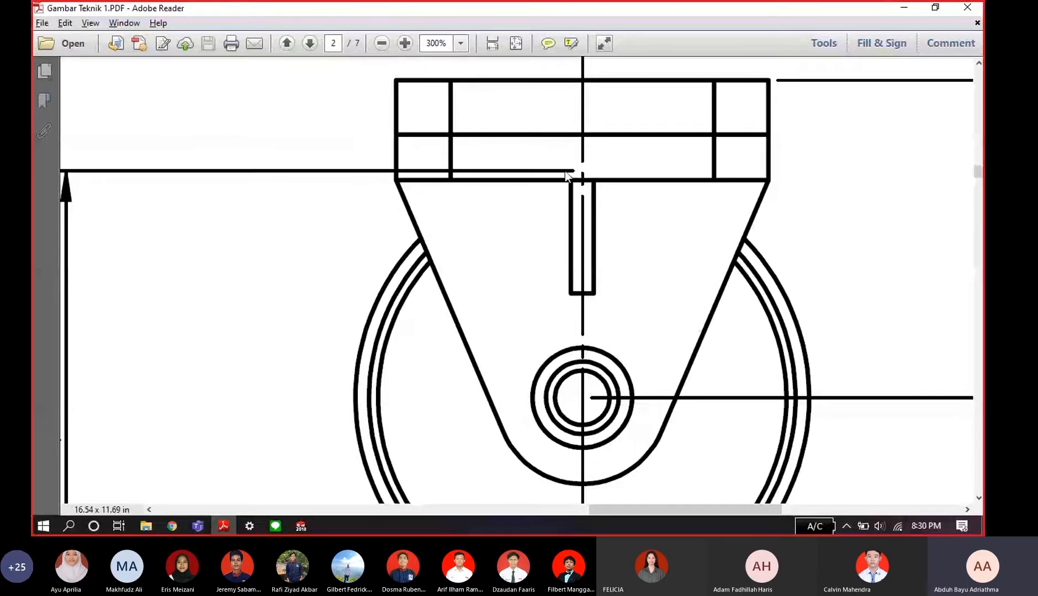
scroll(574, 210, "down", 2)
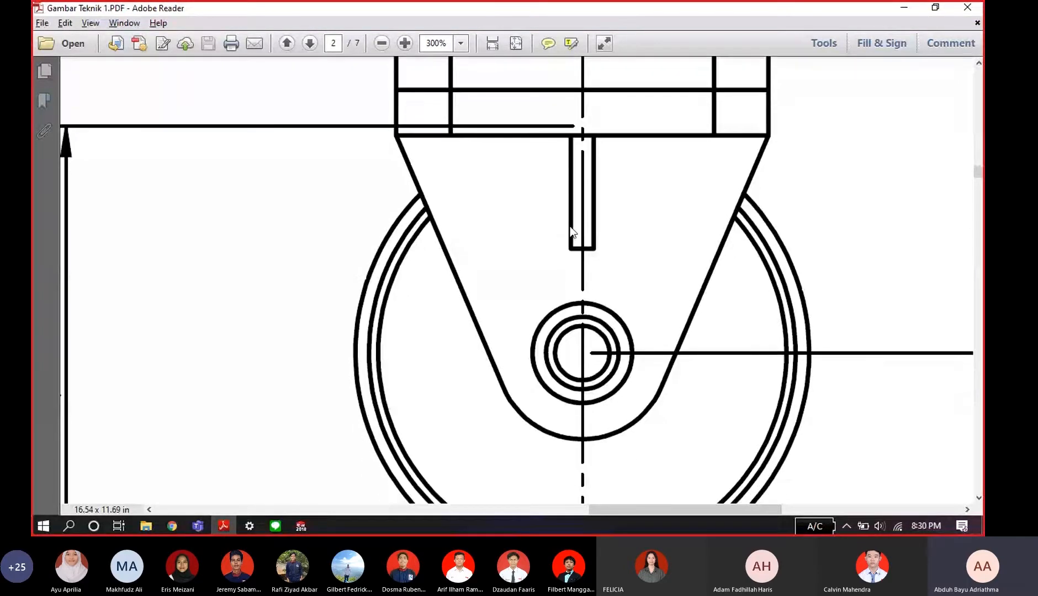
scroll(567, 230, "down", 2, "ctrl")
key("alt+Tab")
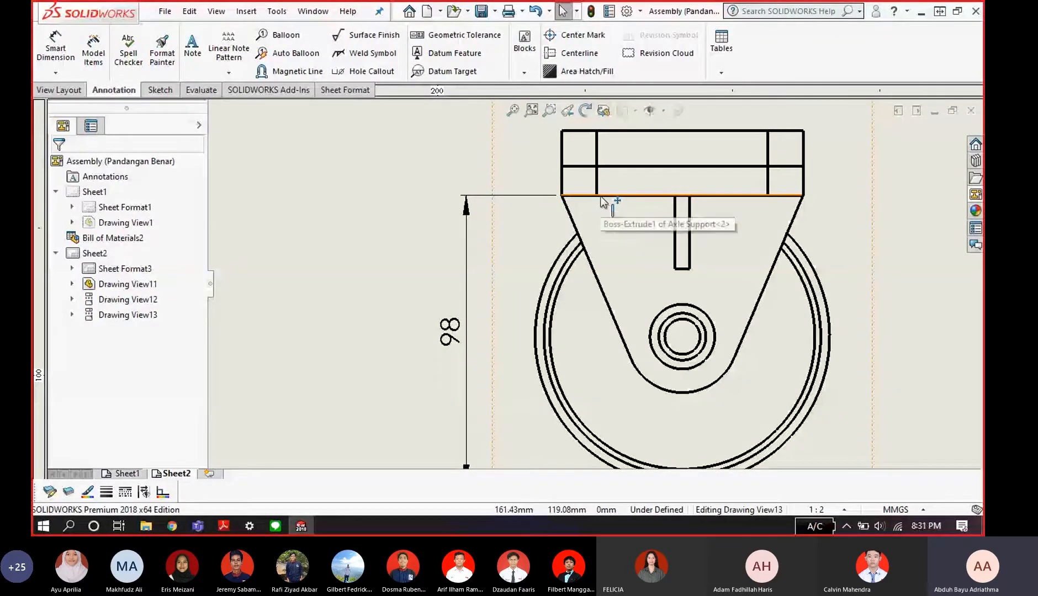
- Compare Sheet2's side view and its dimensions with the full page 2 of the reference PDF
scroll(601, 201, "up", 5)
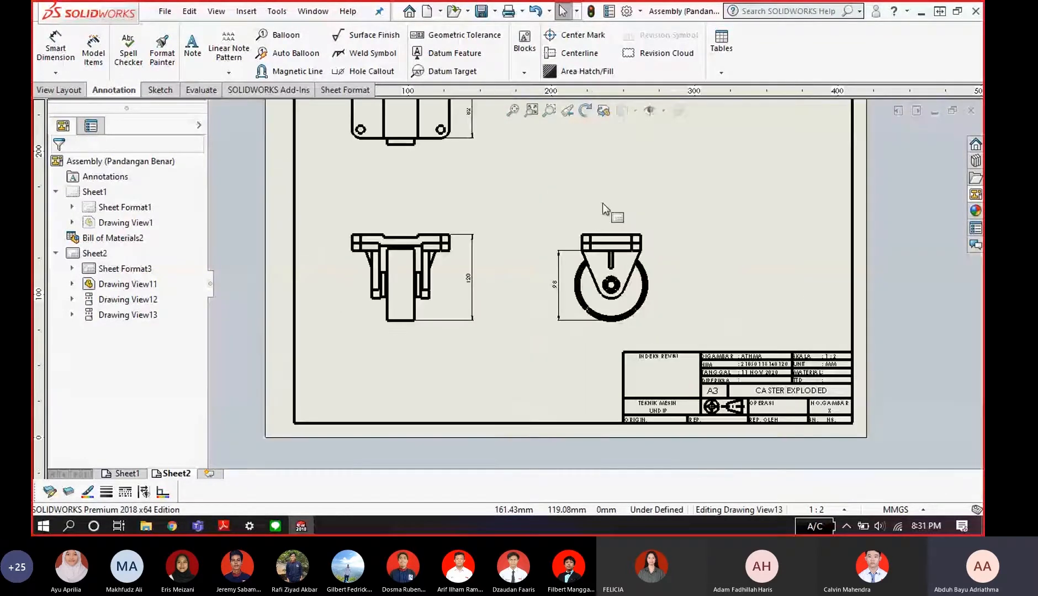
key("alt+Tab")
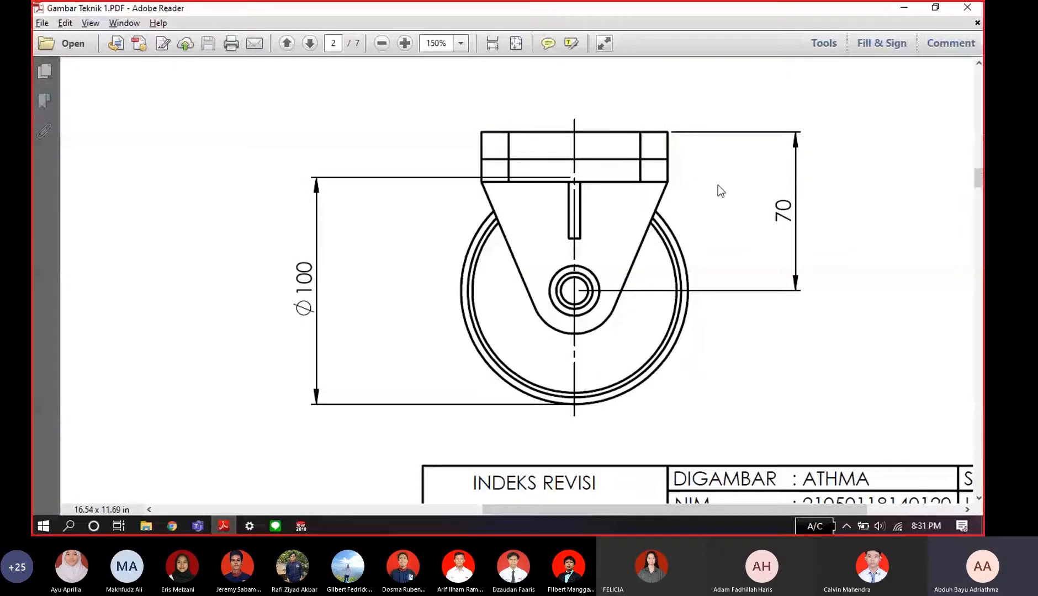
scroll(740, 233, "down", 7, "ctrl")
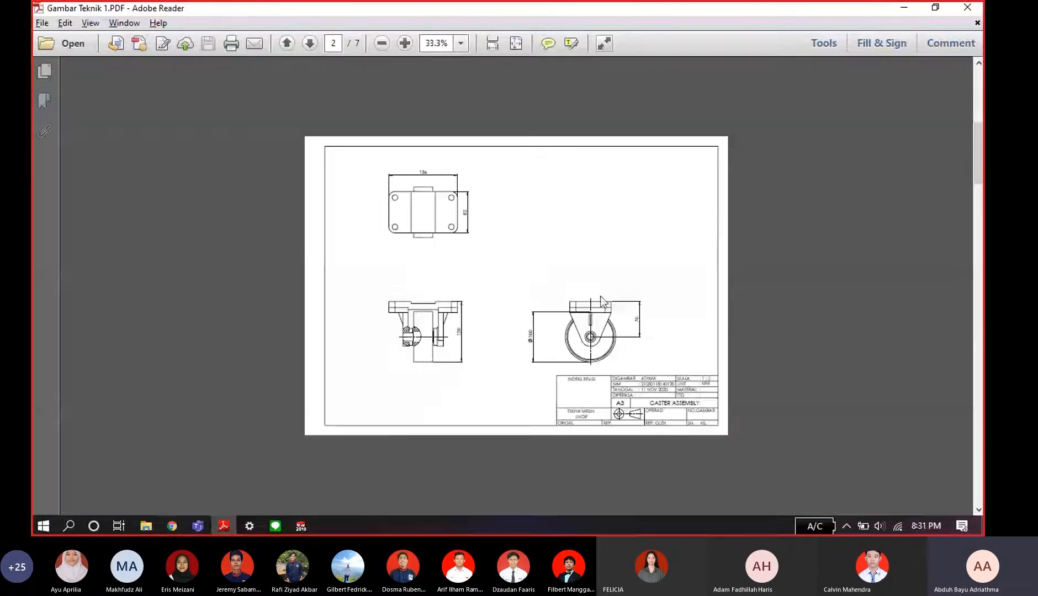
scroll(633, 361, "up", 2, "ctrl")
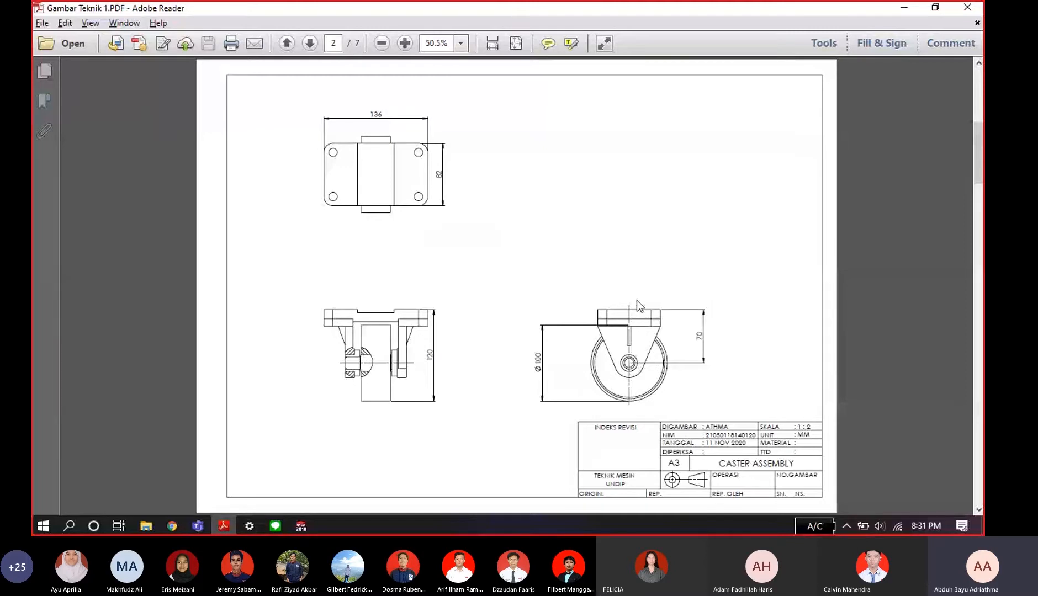
key("alt+Tab")
scroll(635, 309, "down", 3)
scroll(629, 284, "down", 3)
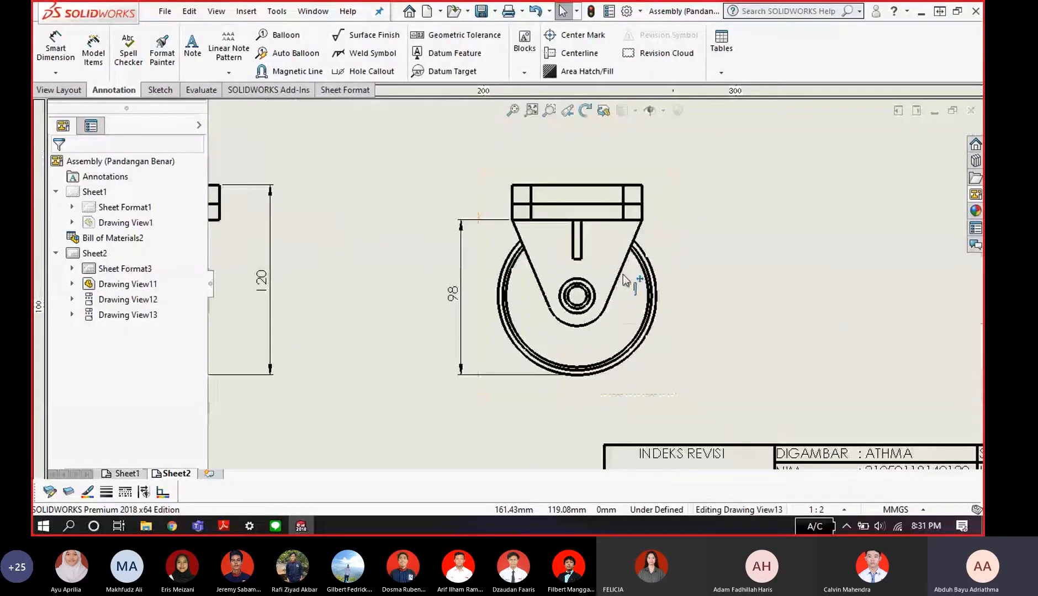
key("alt+Tab")
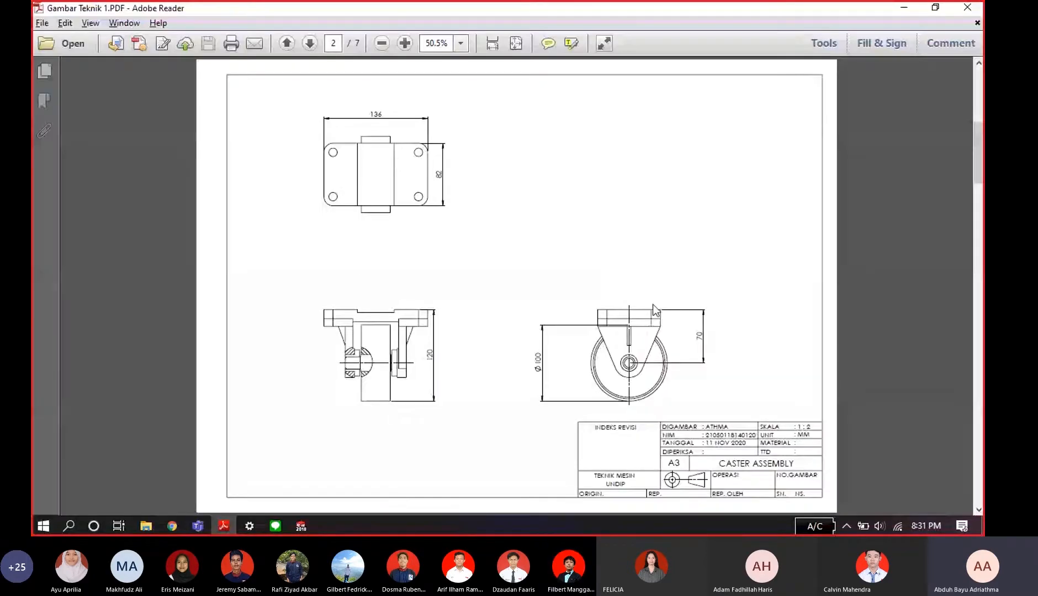
key("alt+Tab")
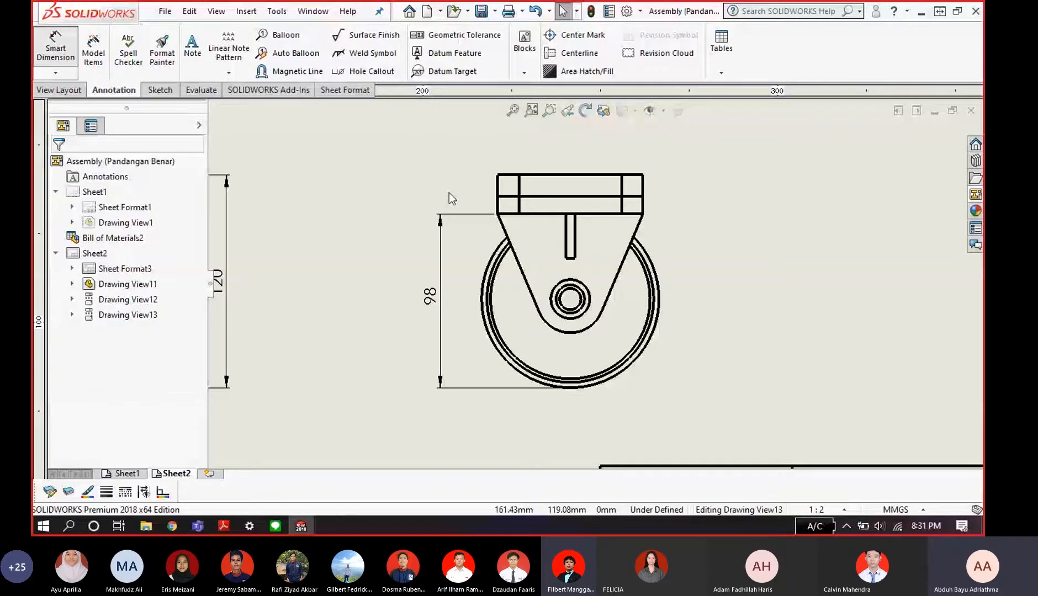
- Delete the 98 mm vertical dimension beside the side view
scroll(564, 166, "down", 2)
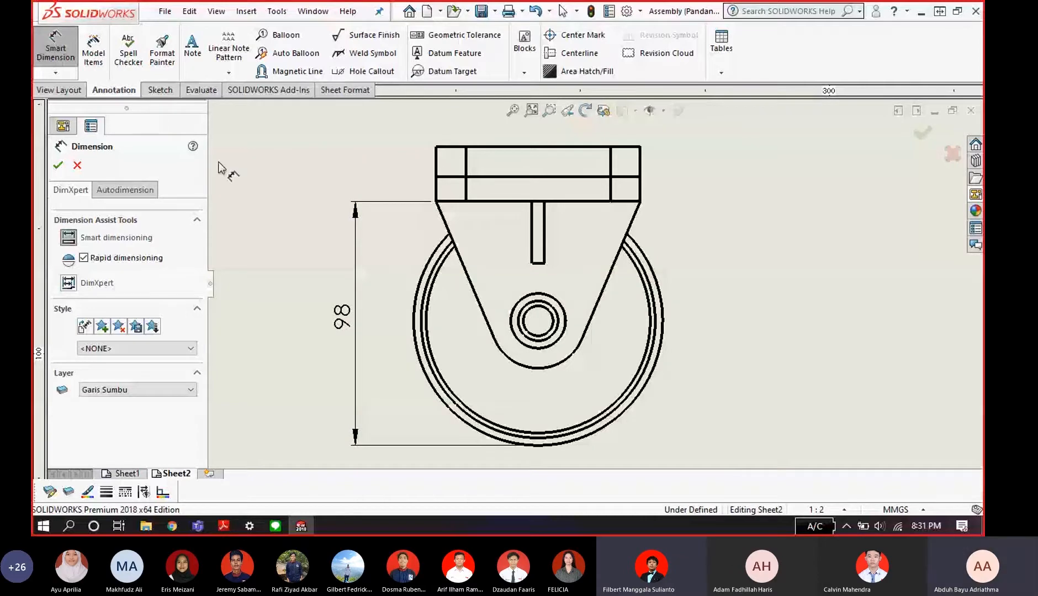
key("Escape")
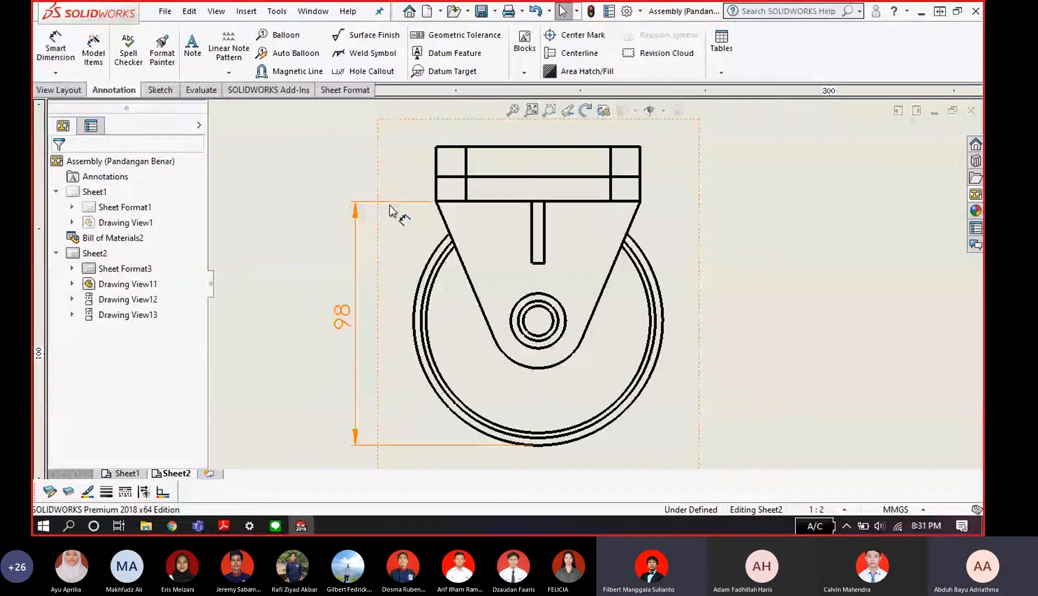
left_click(390, 211)
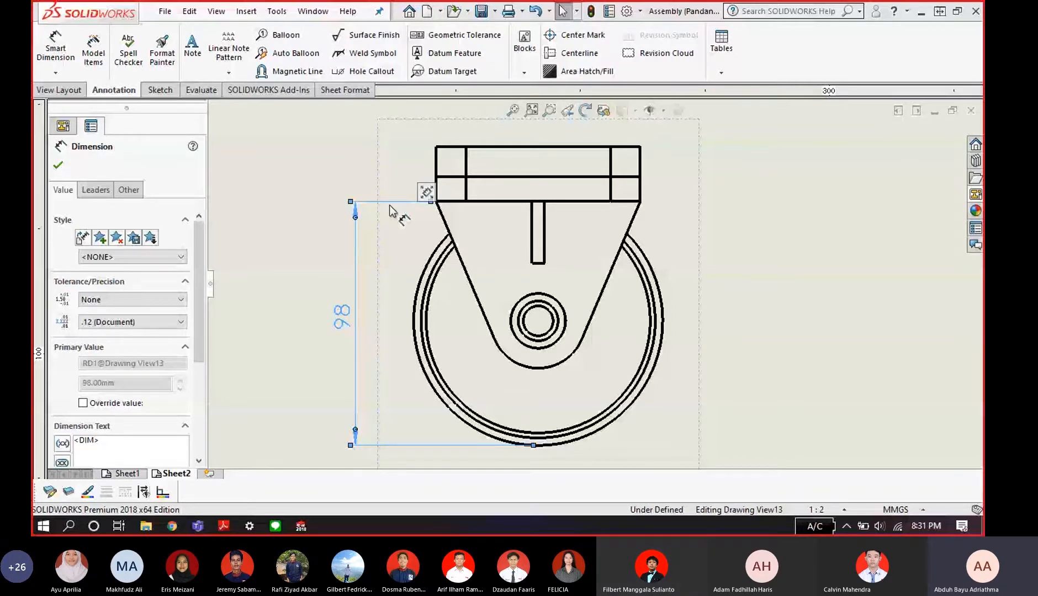
key("Delete")
- Try a vertical dimension from the top plate's underside edge to the wheel's centre, and delete it
left_click(501, 201)
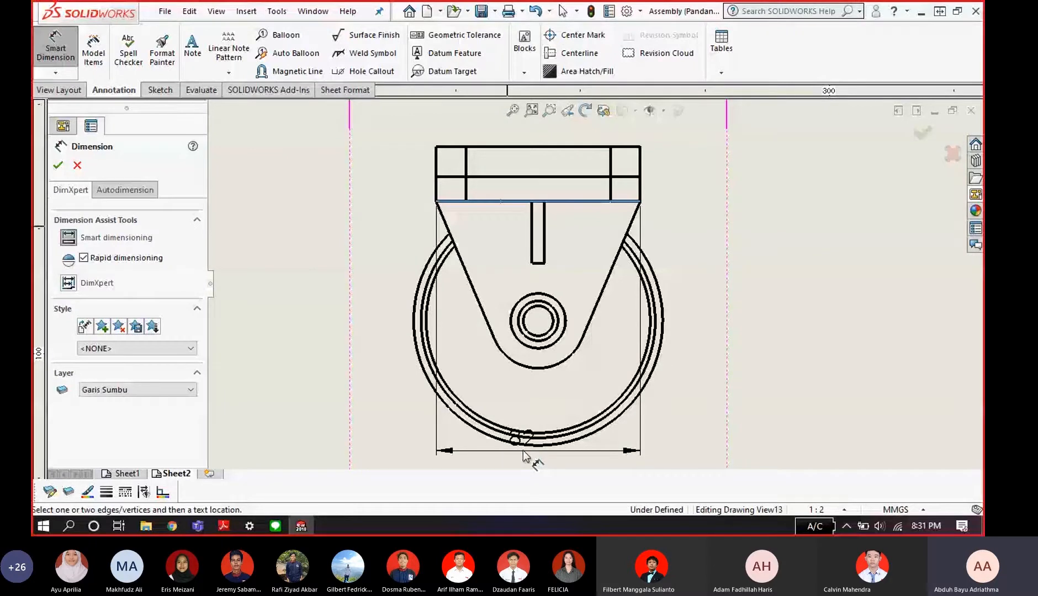
left_click(533, 321)
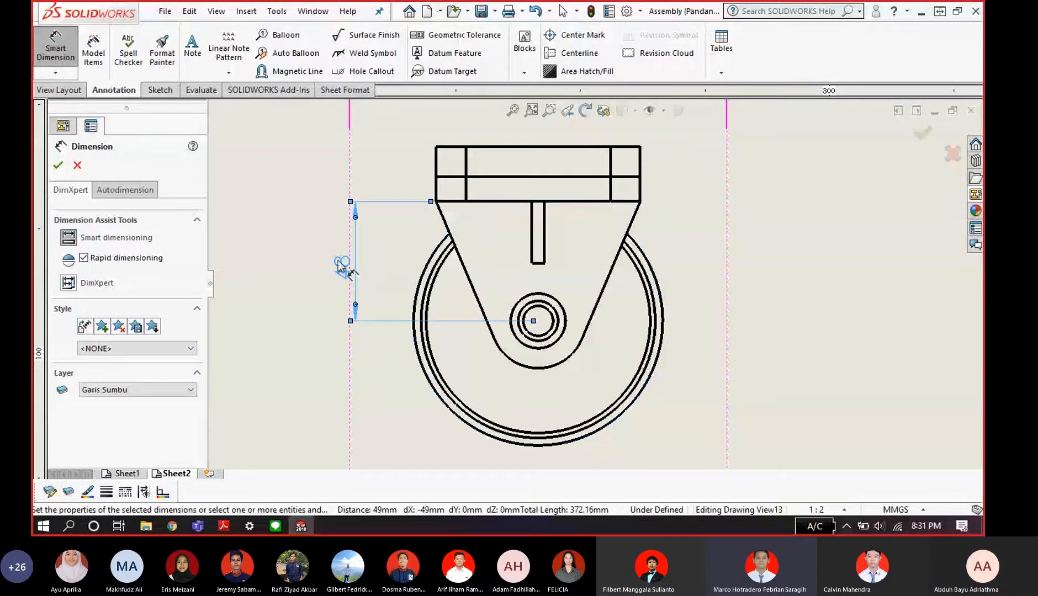
left_click(340, 266)
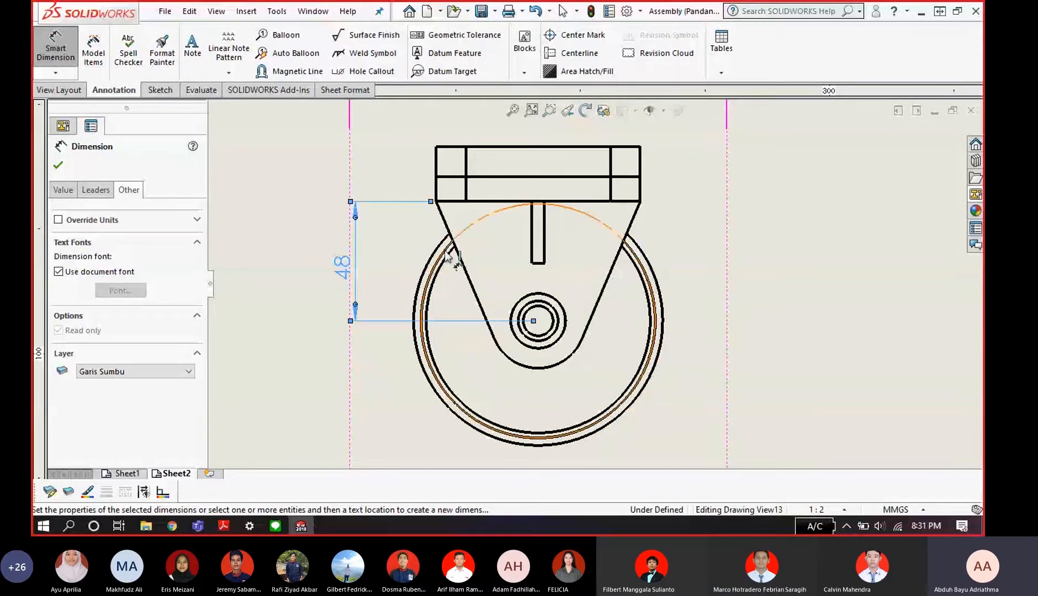
key("Escape")
left_click(410, 202)
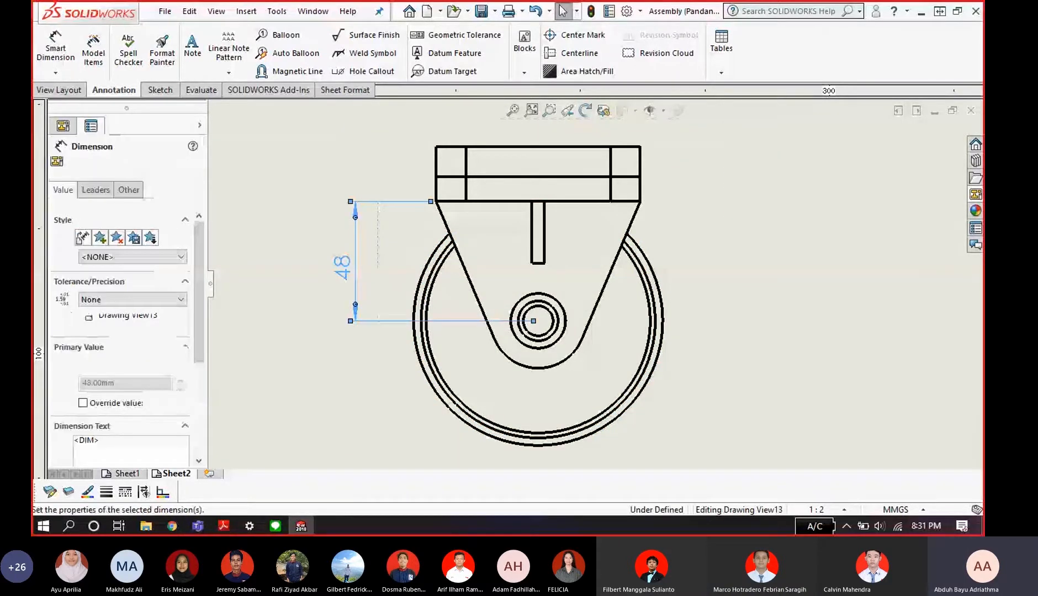
key("Delete")
- Try a slanted diameter dimension on the wheel's outer circle, left of the side view, and check it against the reference PDF
scroll(499, 292, "down", 2)
scroll(596, 358, "up", 3)
scroll(591, 356, "down", 1)
left_click(55, 50)
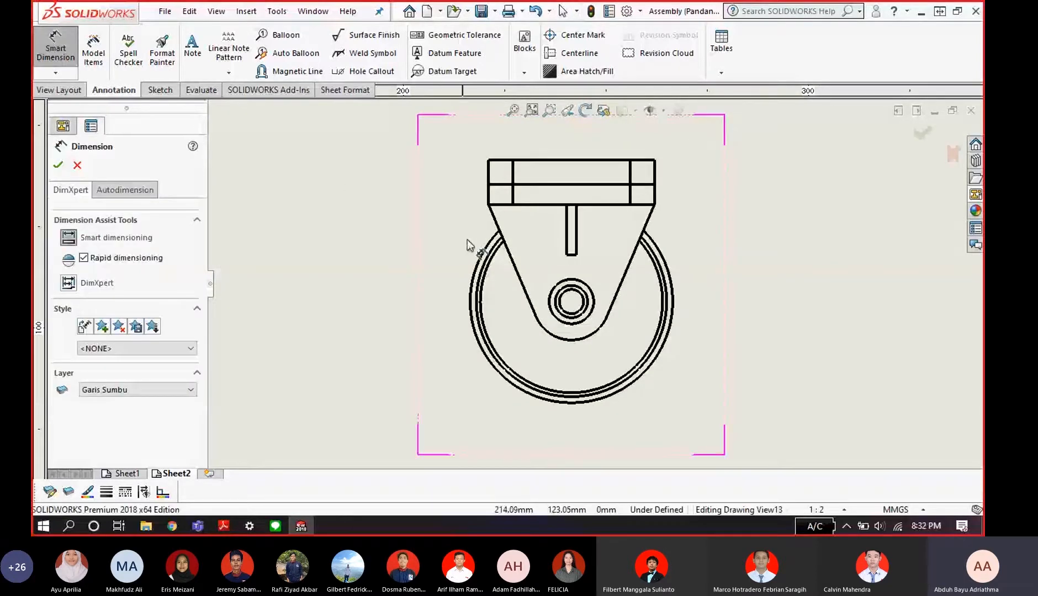
left_click(484, 255)
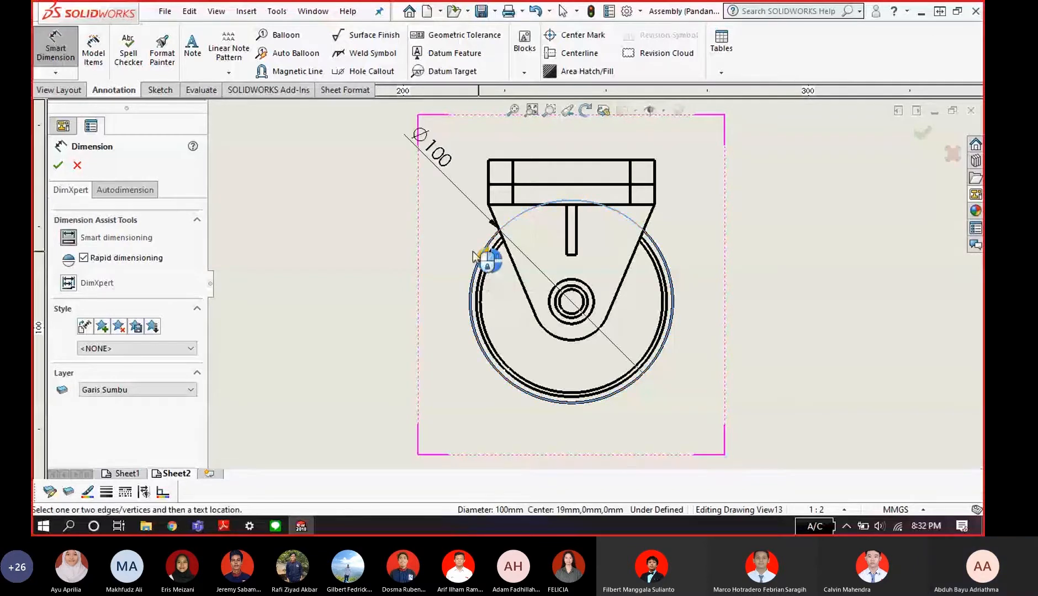
left_click(408, 297)
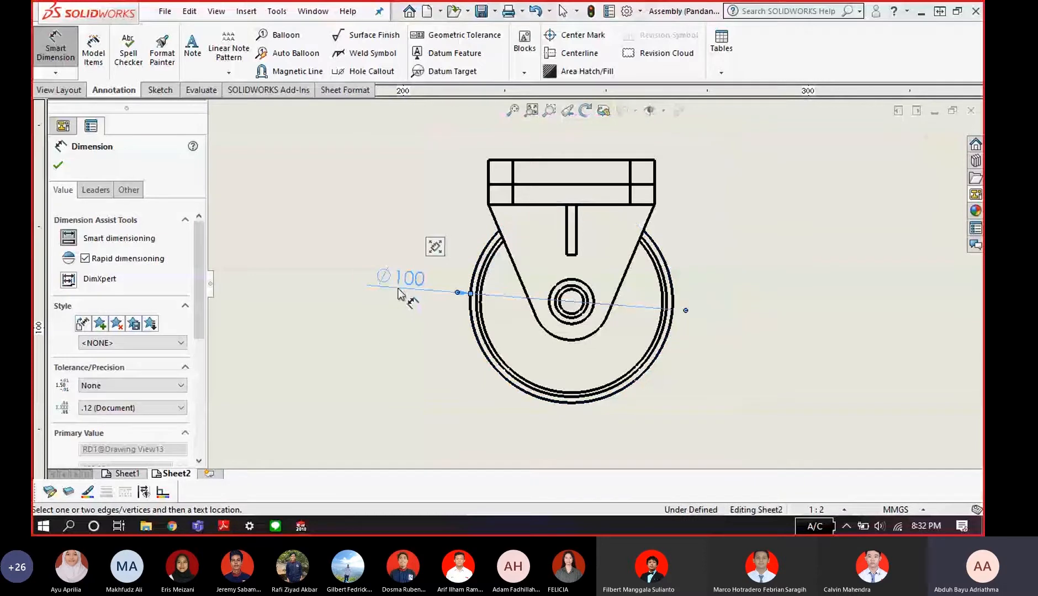
key("alt+Tab")
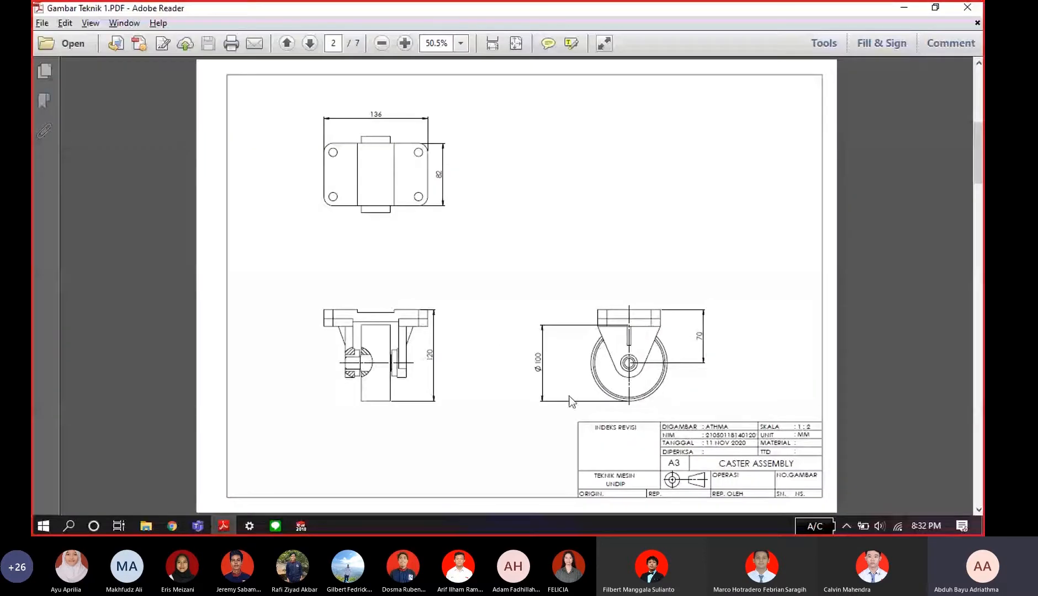
key("alt+Tab")
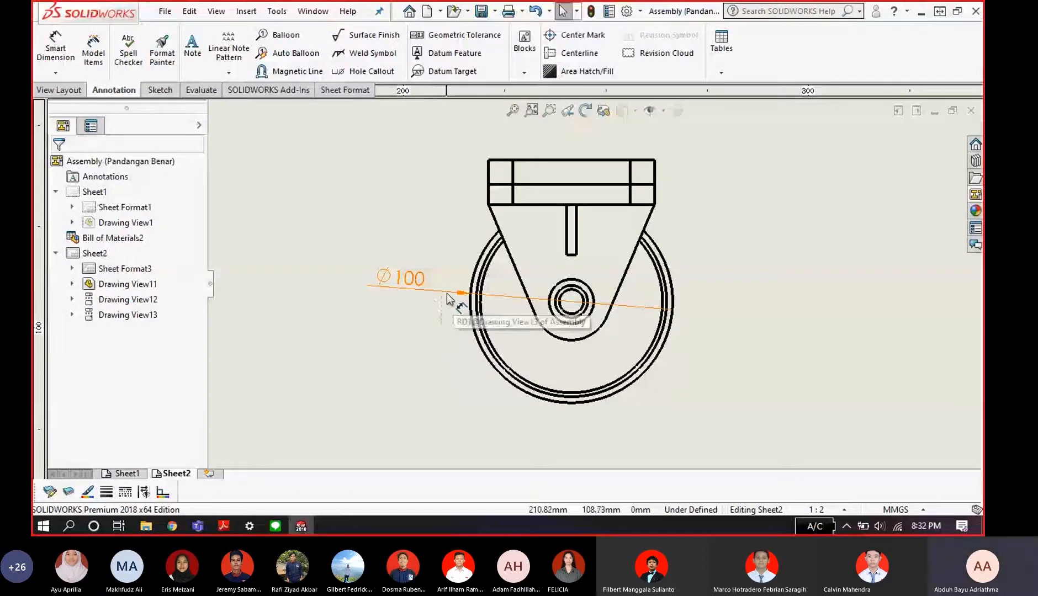
- Try displaying the wheel's diameter dimension as linear and moving it lower, and delete the dimension
left_click(424, 295)
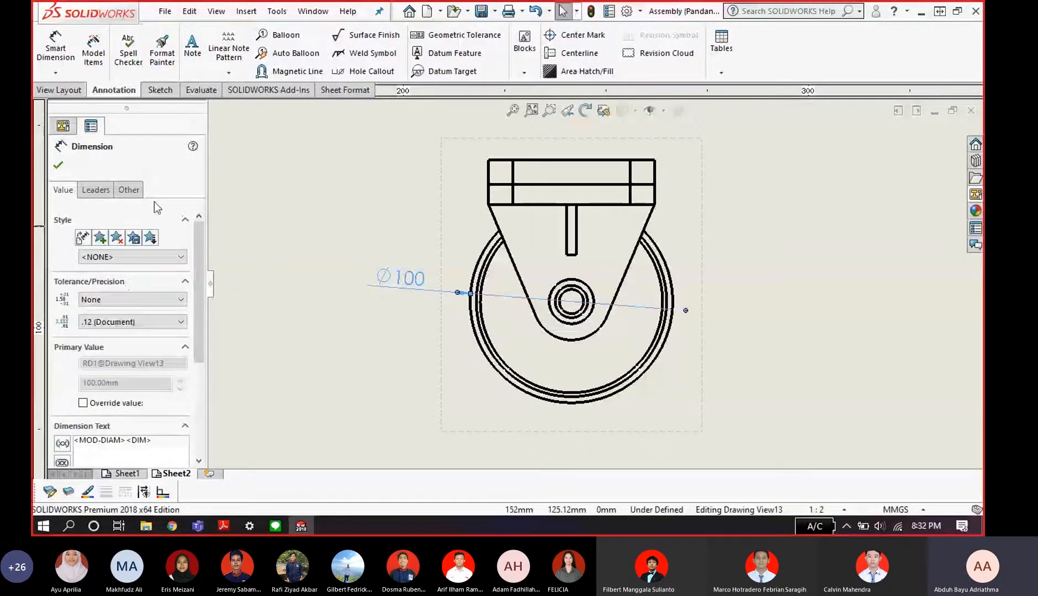
left_click(109, 192)
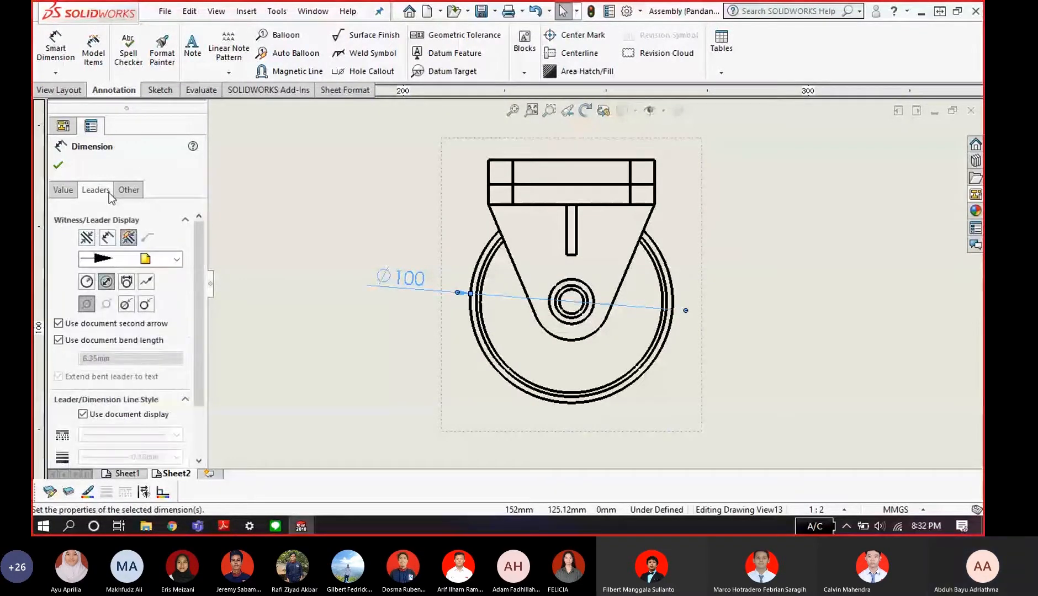
left_click(127, 282)
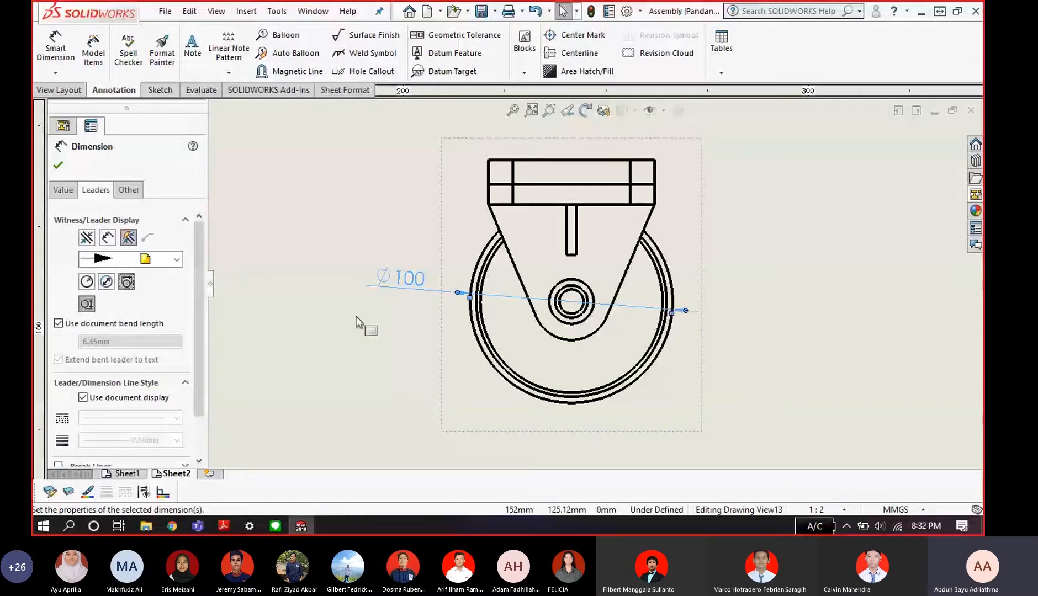
left_click_drag(387, 278, 398, 309)
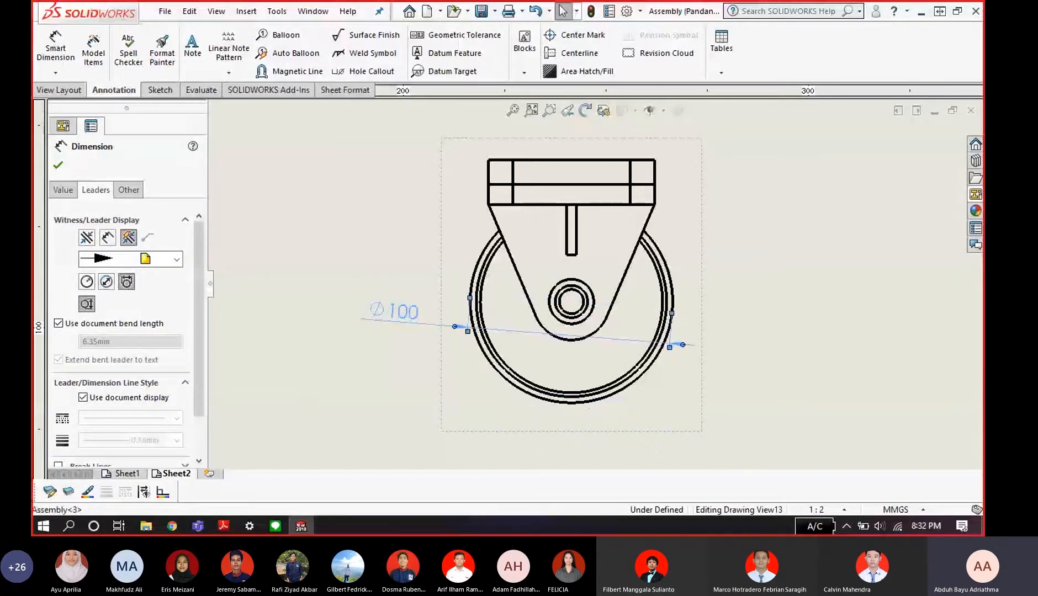
left_click(456, 362)
left_click_drag(397, 309, 552, 414)
key("Delete")
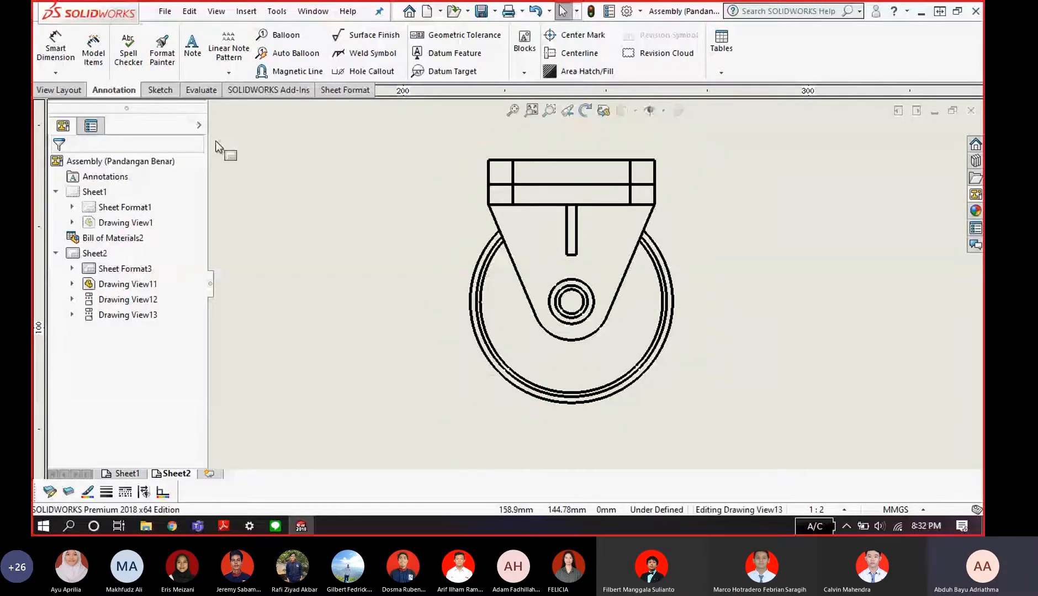
- Dimension the wheel's outer circle as a vertical linear diameter, placed left of the side view
left_click(68, 59)
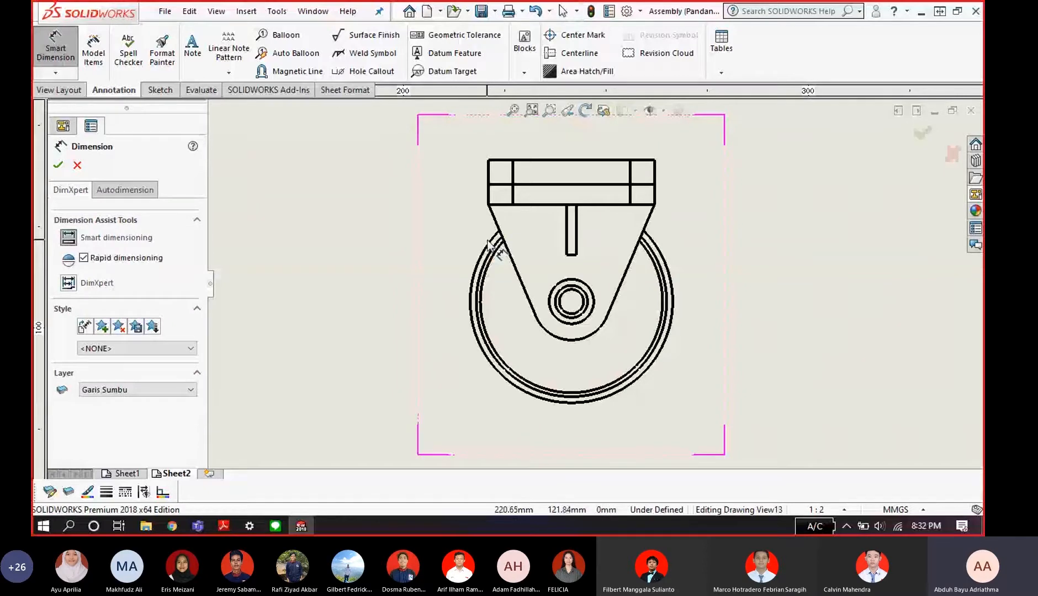
left_click(489, 241)
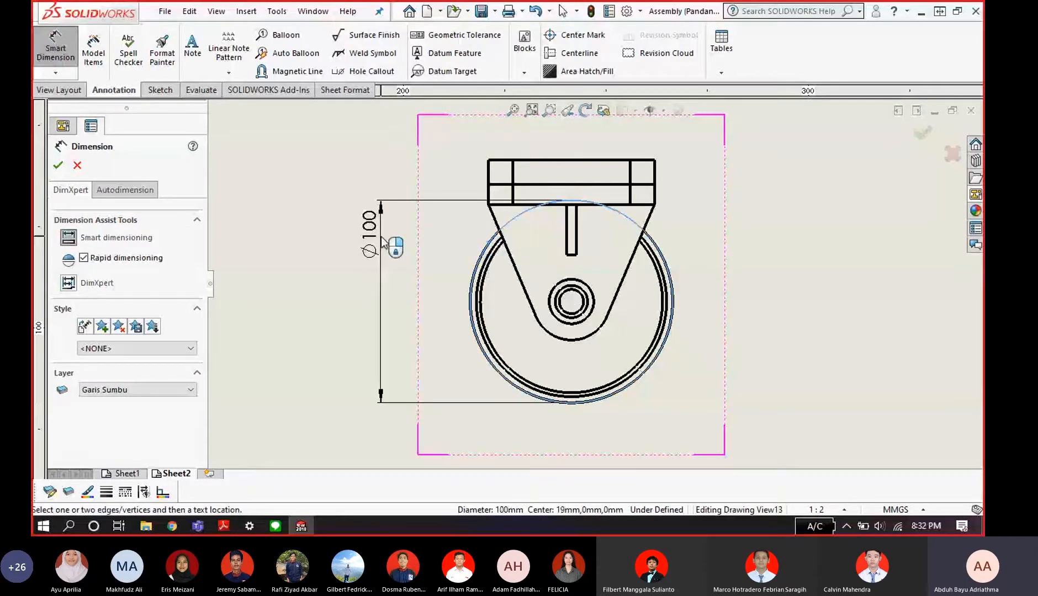
left_click(379, 312)
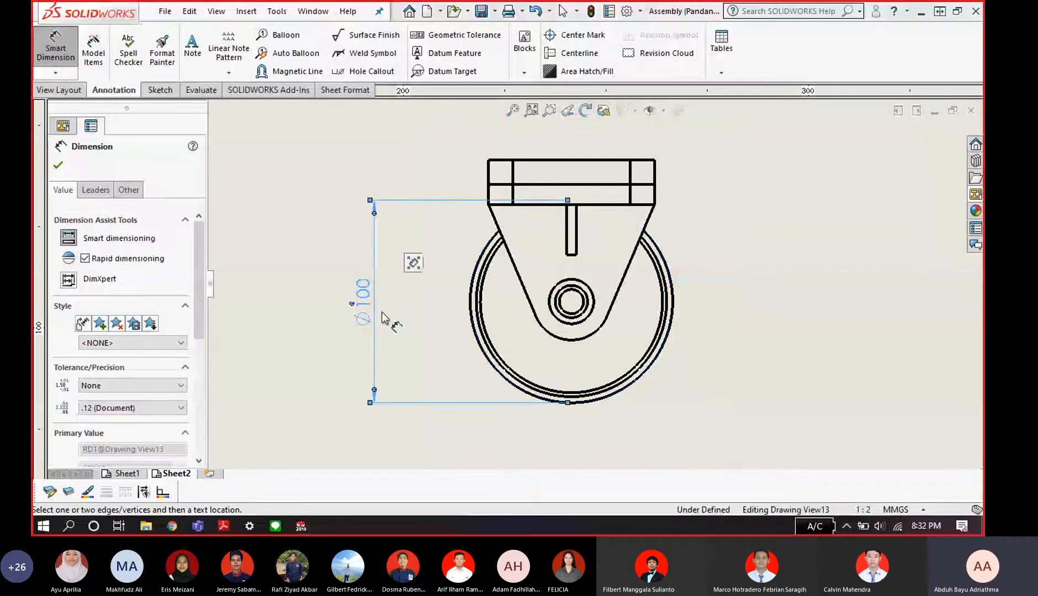
key("Escape")
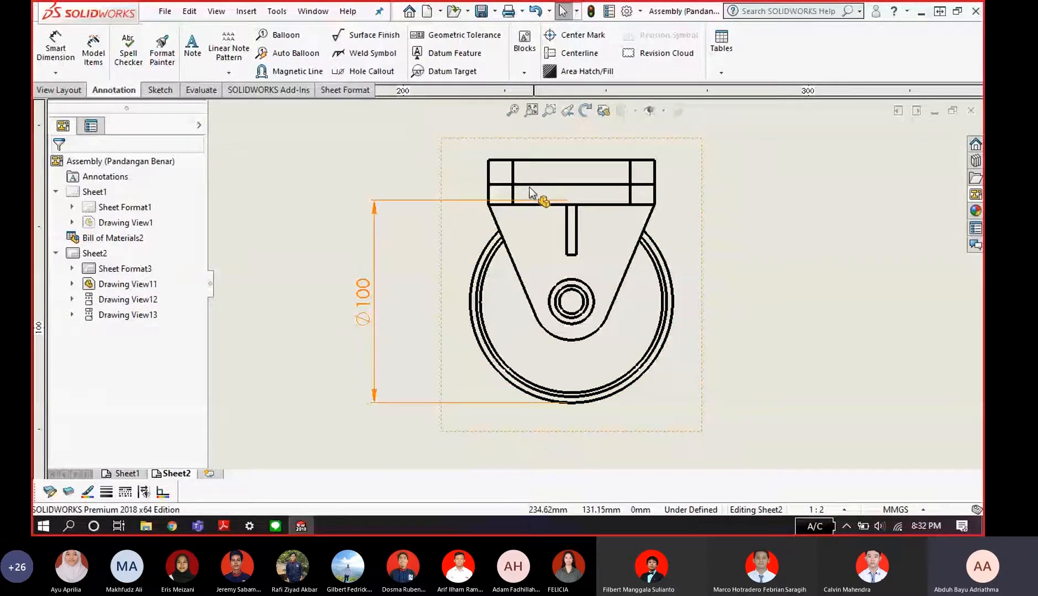
- Following the reference PDF, dimension vertically from the top plate's upper edge to the axle centre, placed right of the side view
key("alt+Tab")
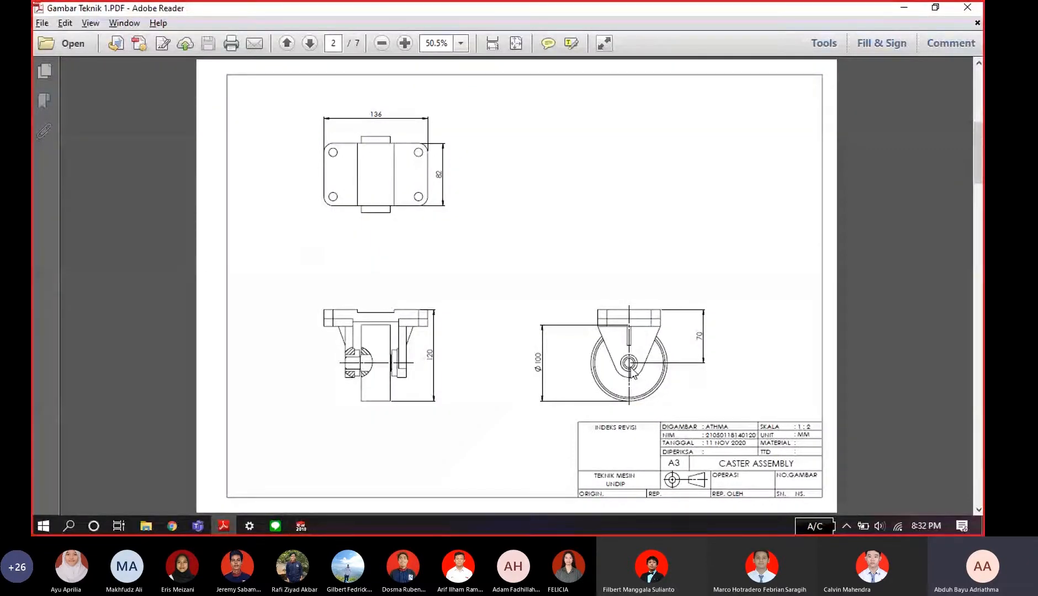
key("alt+Tab")
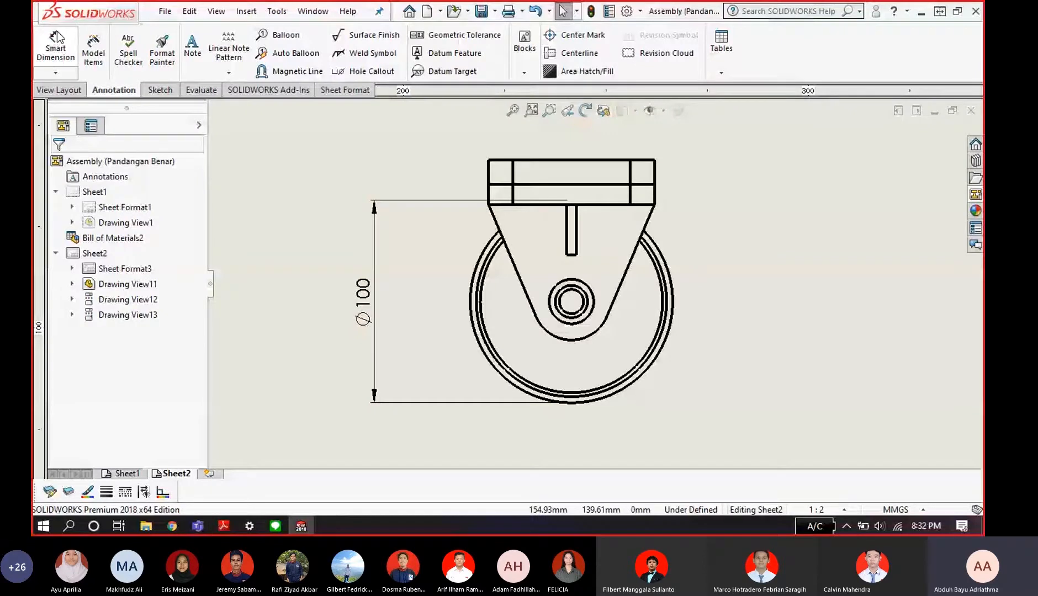
left_click(55, 49)
left_click(588, 161)
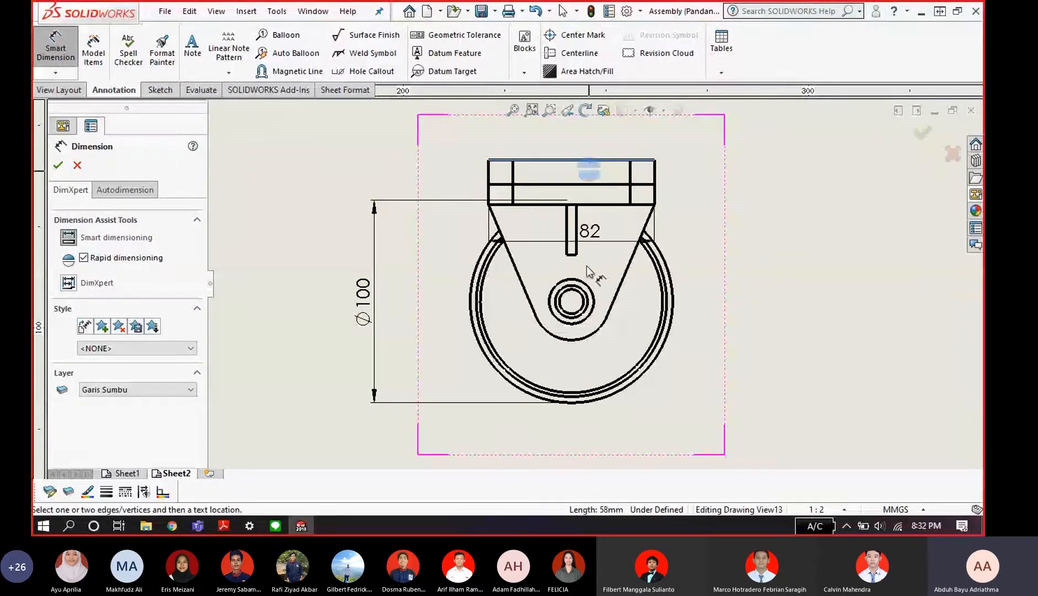
left_click(593, 297)
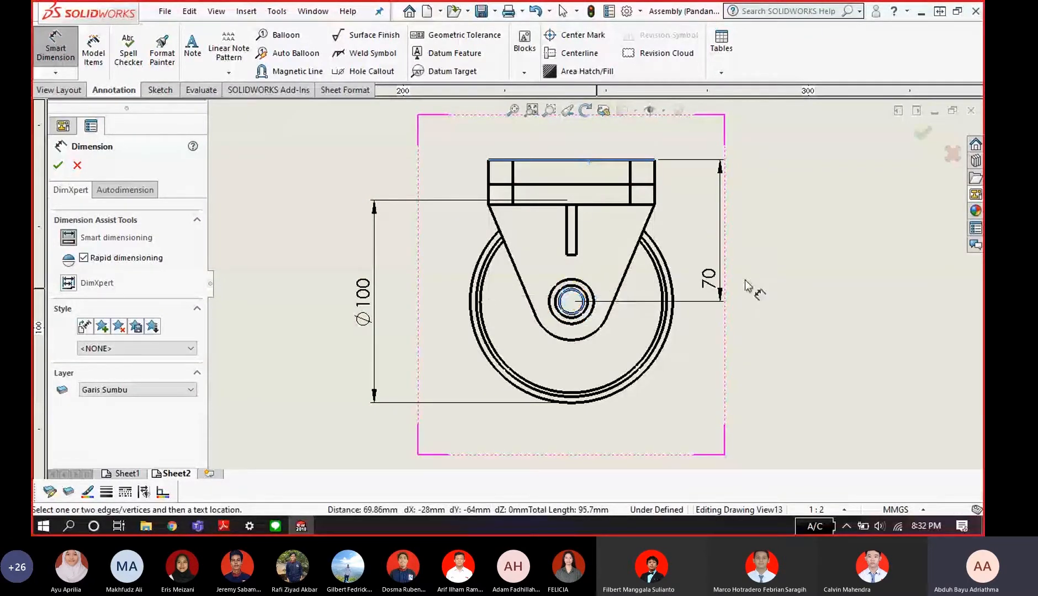
left_click(745, 234)
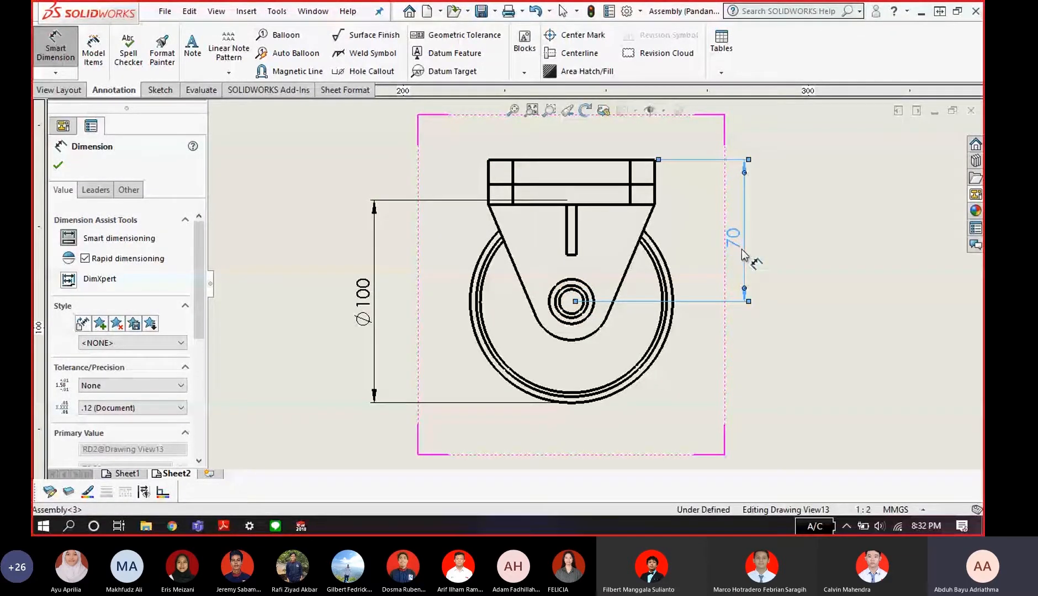
key("Escape")
- Compare Sheet2's side view dimensions and overall layout with page 2 of the reference PDF
key("f")
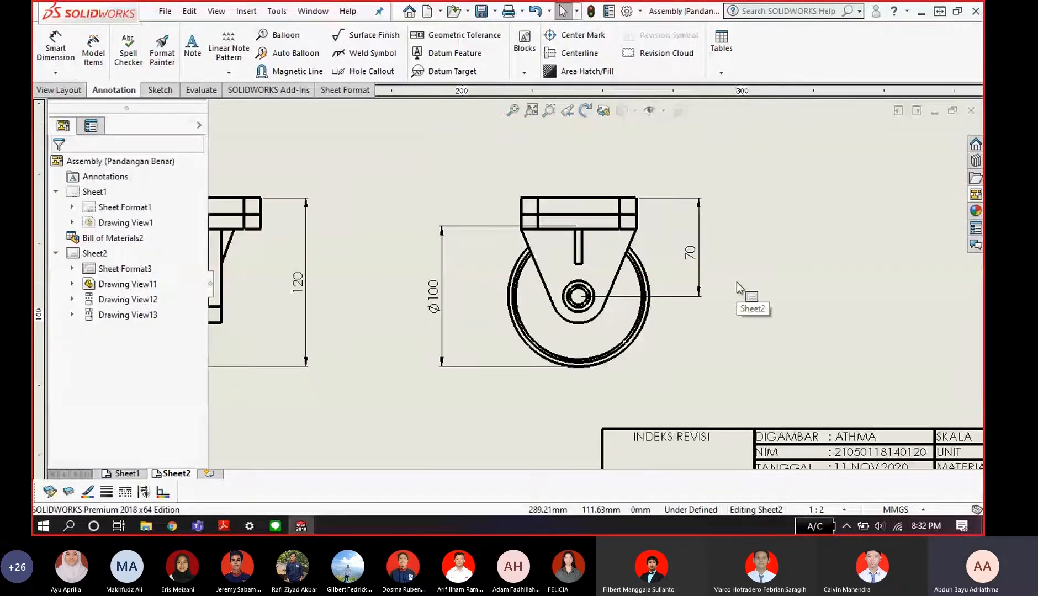
key("alt+Tab")
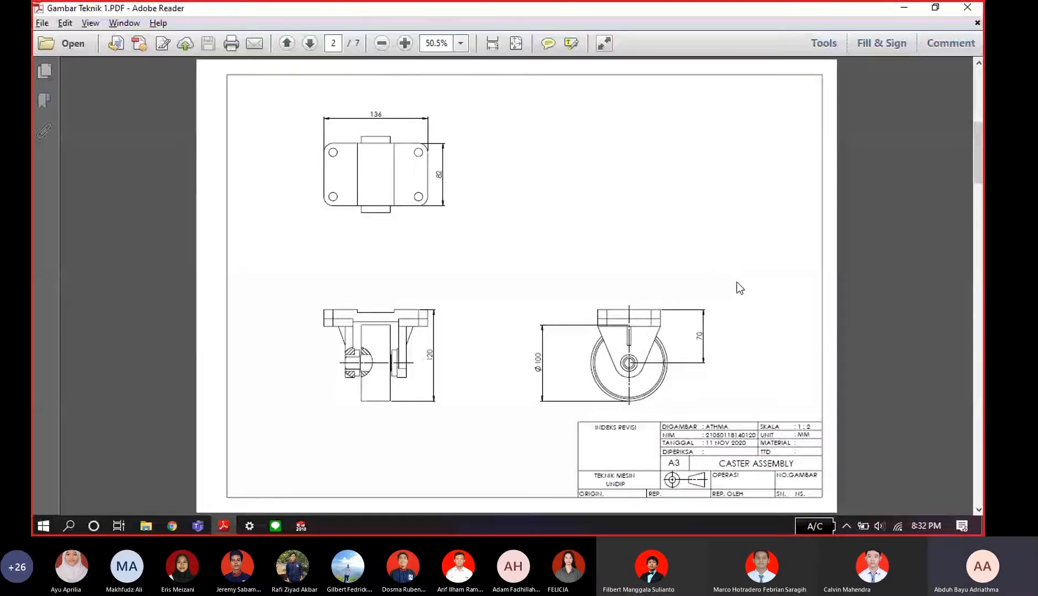
key("alt+Tab")
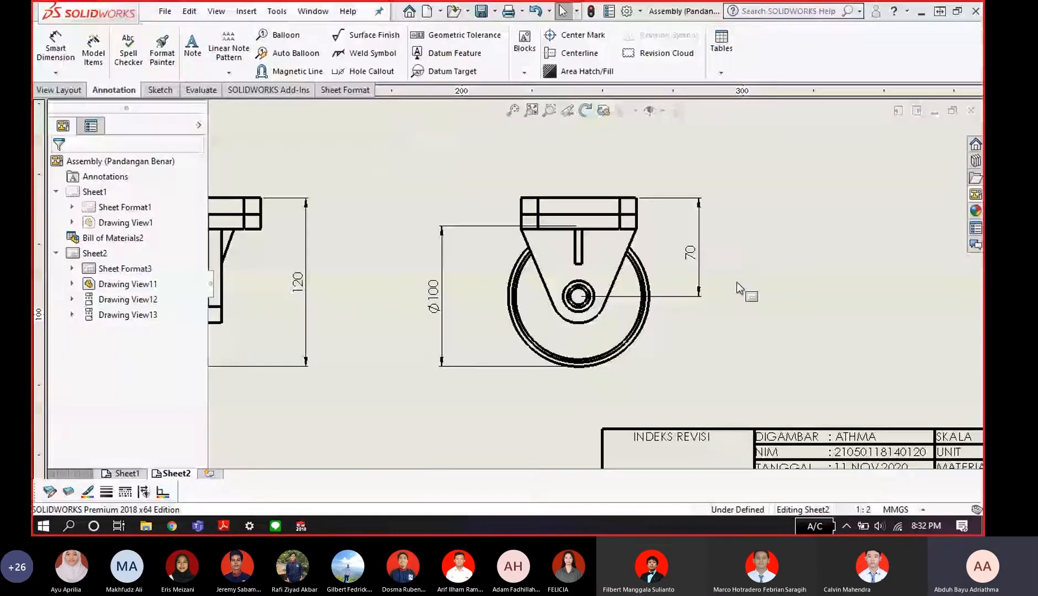
key("f")
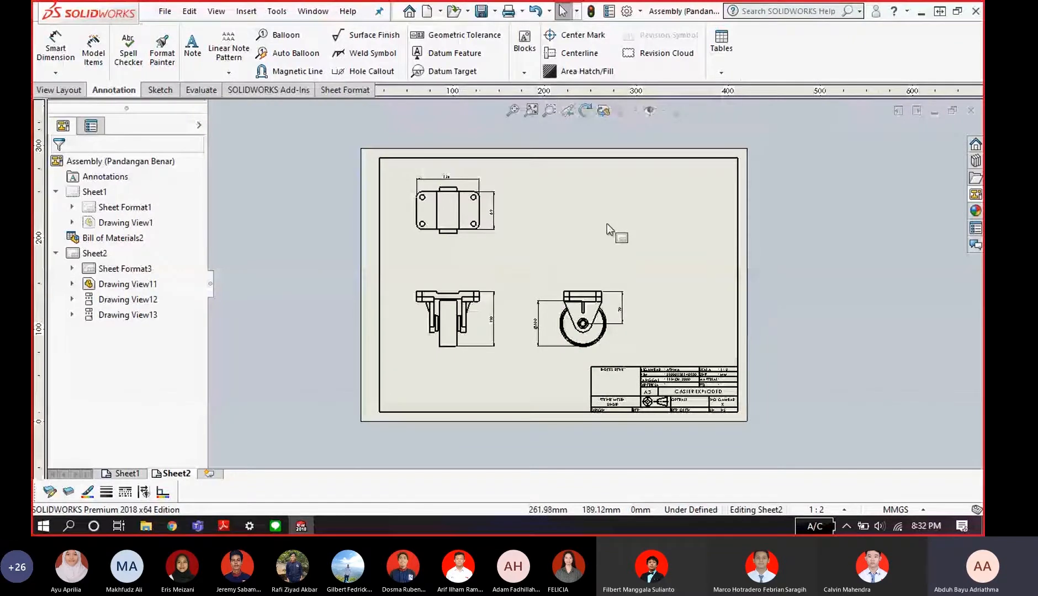
scroll(582, 303, "down", 5)
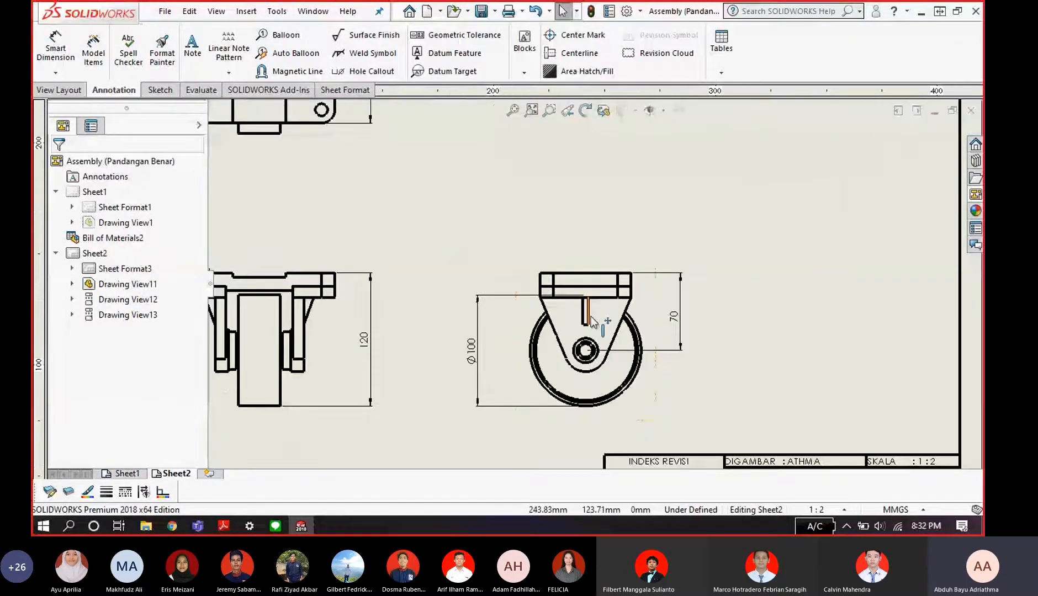
scroll(597, 319, "down", 2)
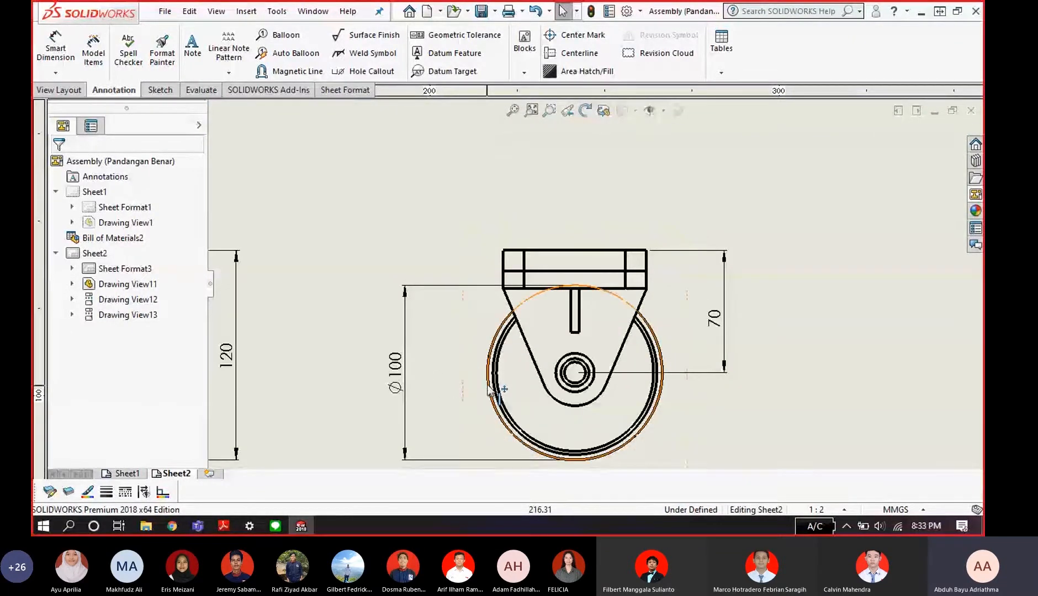
scroll(574, 296, "down", 3)
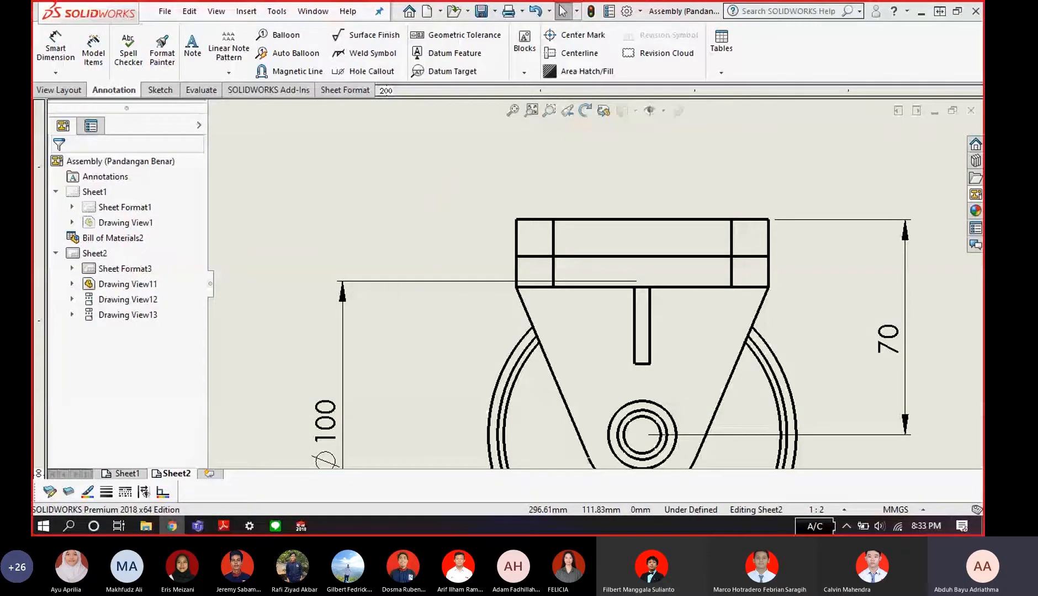
scroll(557, 342, "up", 6)
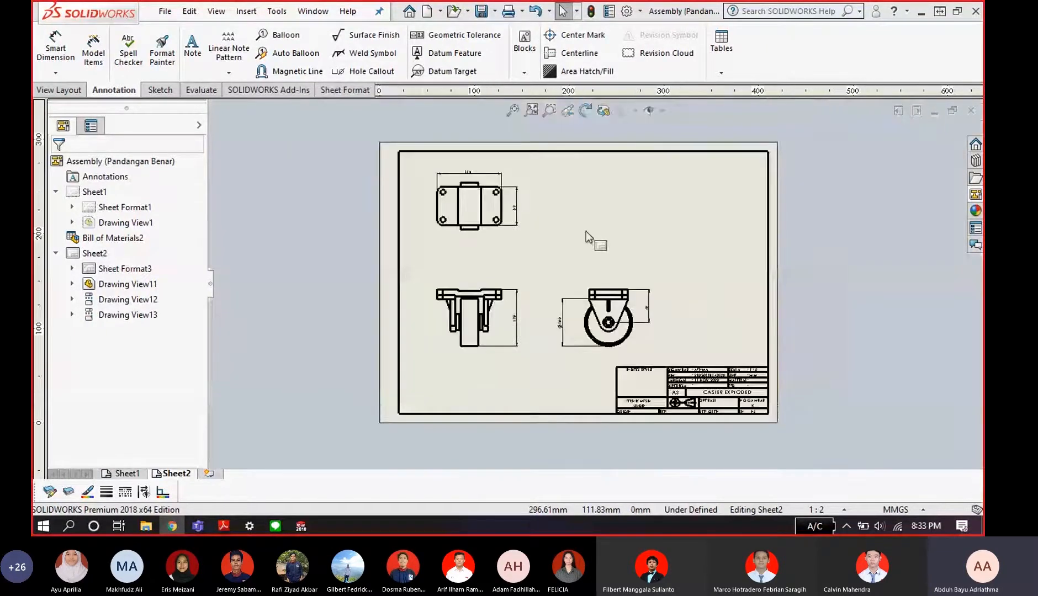
scroll(646, 249, "down", 2)
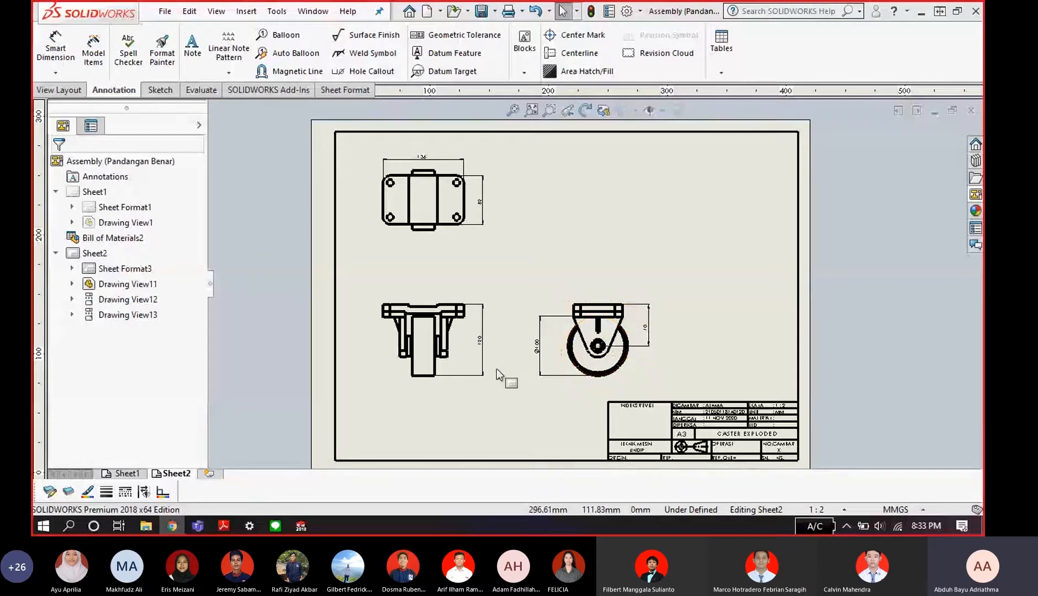
- Examine the front view's broken-out section around the axle on page 2 of the reference PDF, and return to SOLIDWORKS
key("alt+Tab")
key("Escape")
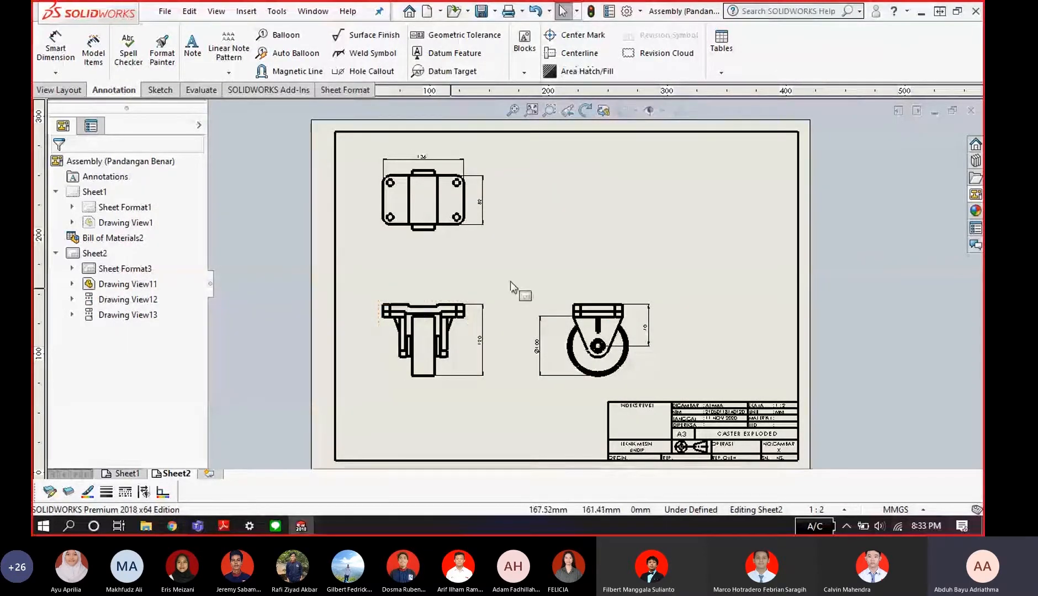
key("alt+Tab")
key("Tab")
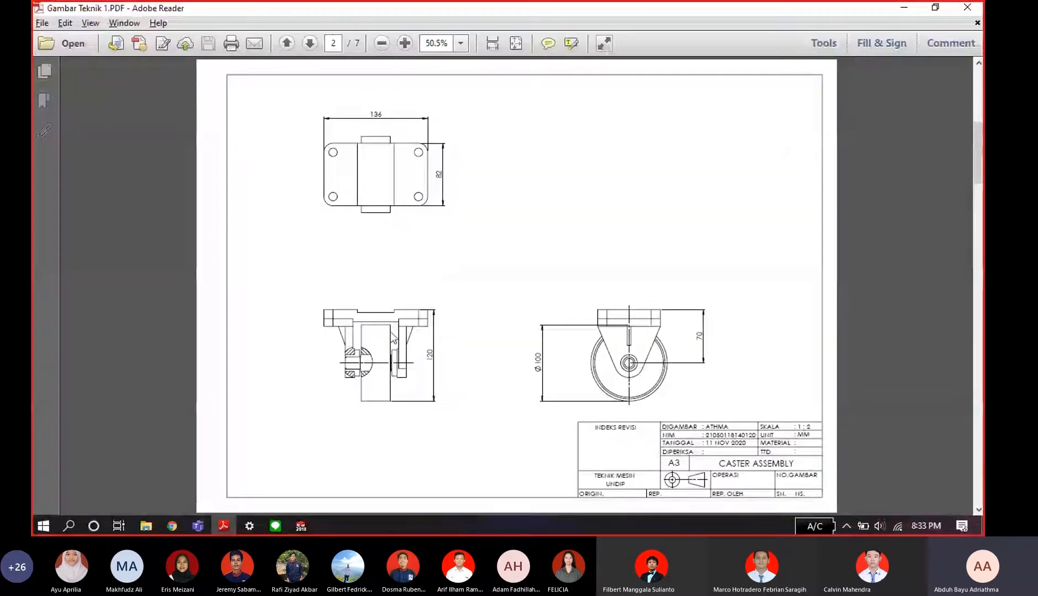
scroll(380, 362, "up", 5, "ctrl")
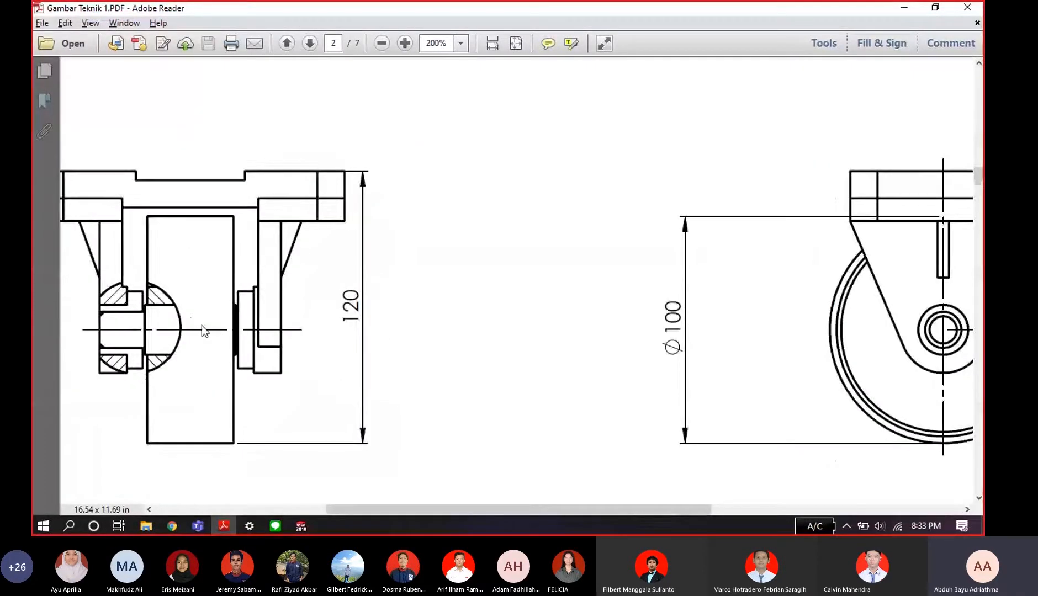
left_click_drag(675, 508, 599, 508)
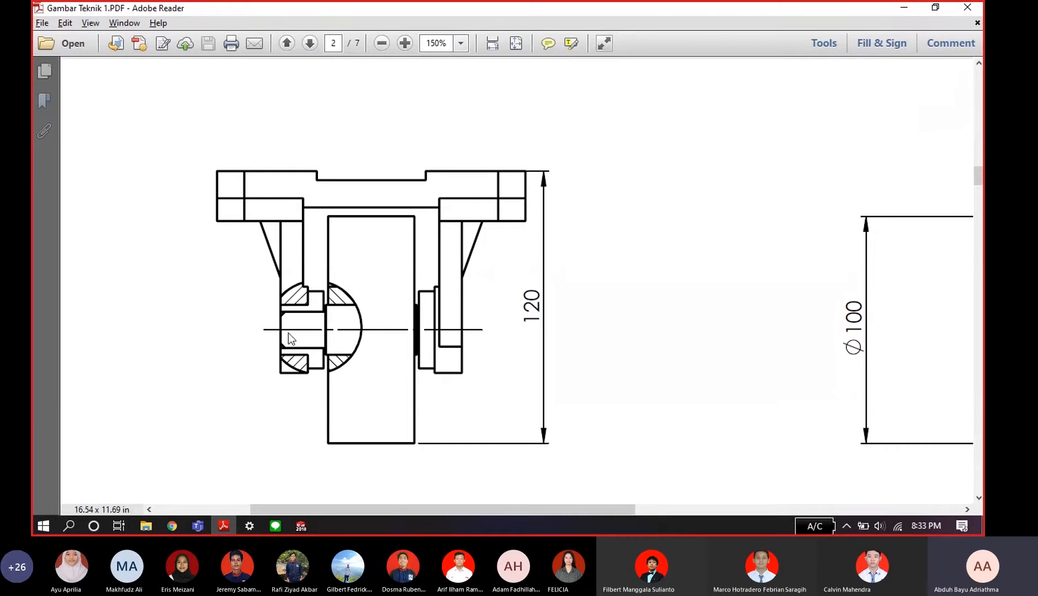
key("alt+Tab")
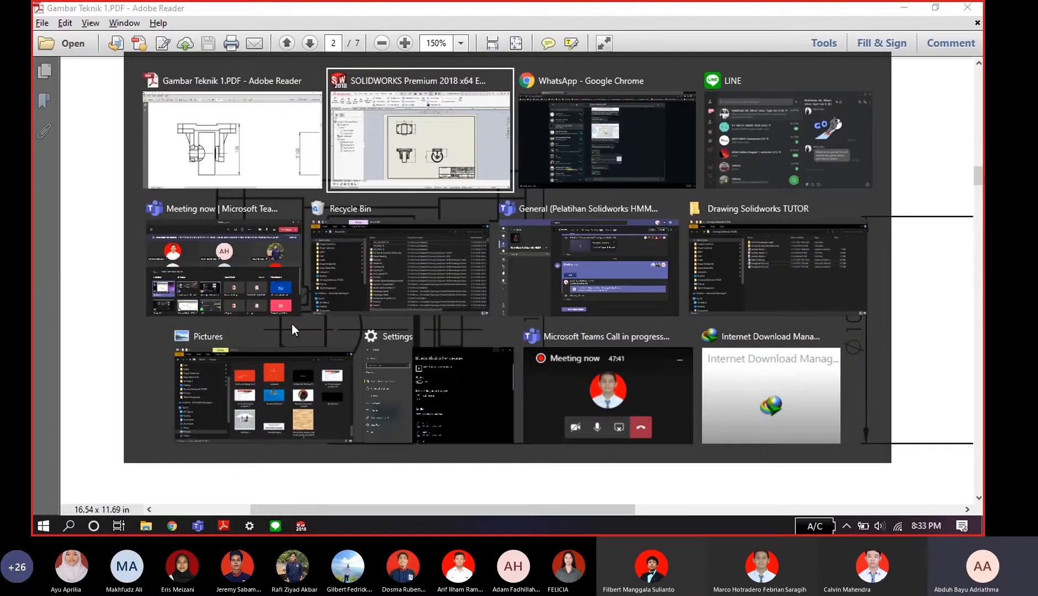
- Compare the caster's front view on Sheet2 with the reference PDF, examining the partial section around the left wheel hub
scroll(457, 325, "down", 5)
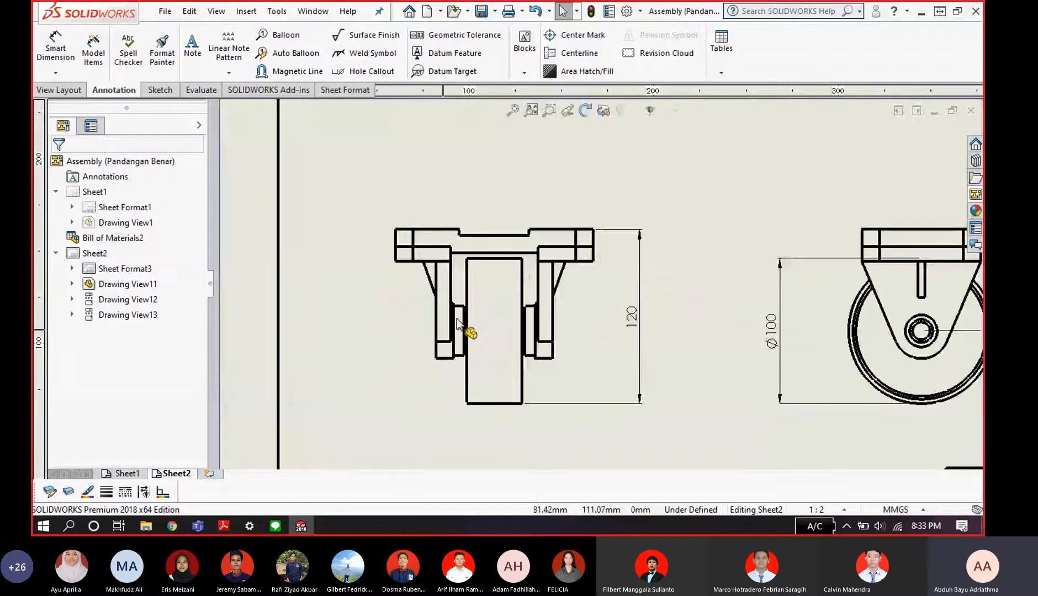
key("alt+Tab")
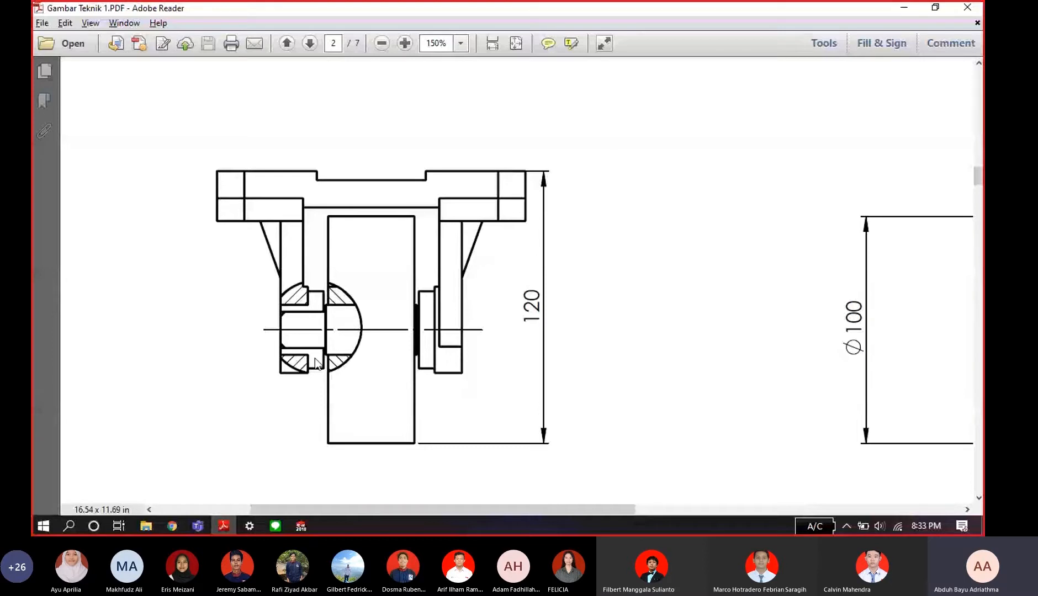
scroll(514, 353, "up", 3)
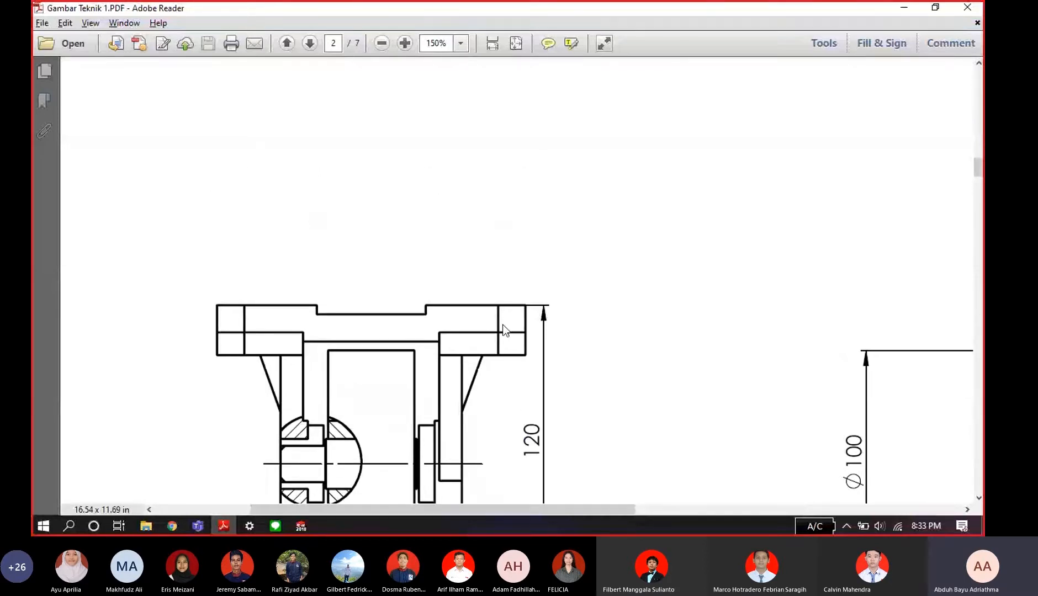
scroll(503, 324, "down", 2, "ctrl")
key("alt+Tab")
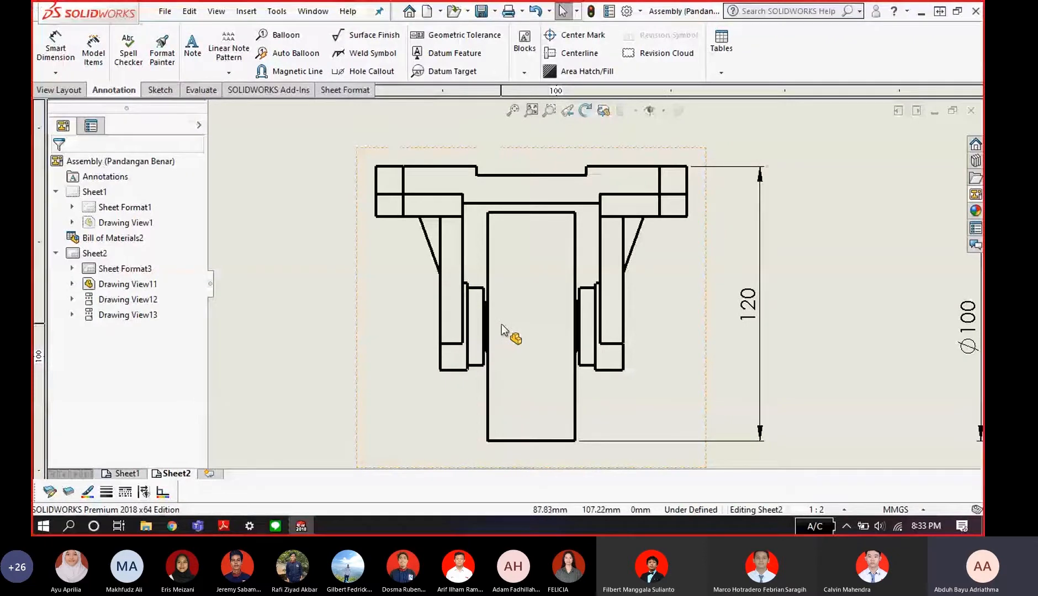
scroll(501, 324, "down", 3)
scroll(532, 294, "up", 3)
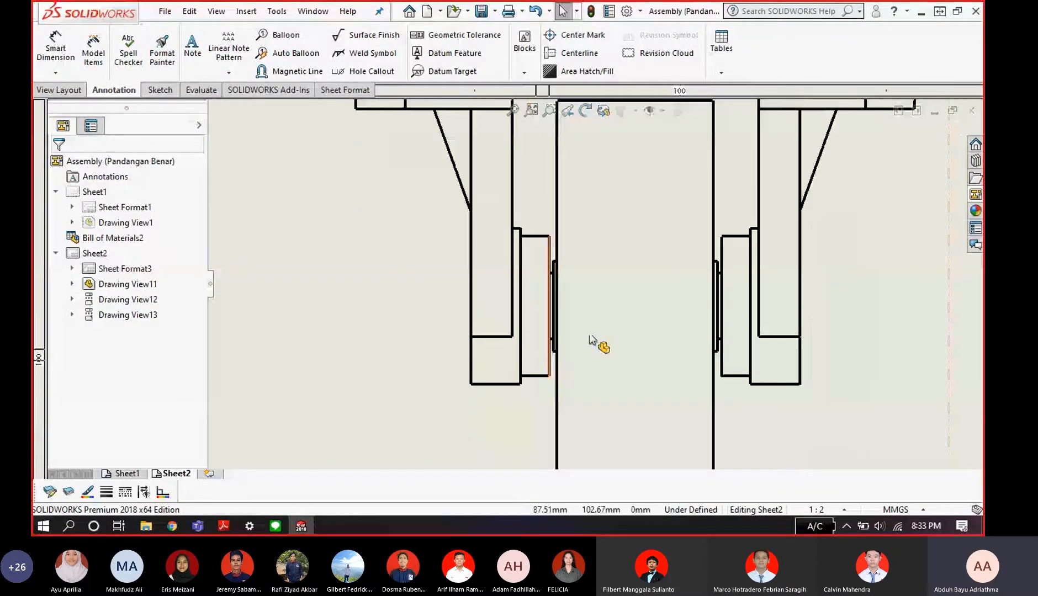
scroll(632, 320, "up", 2)
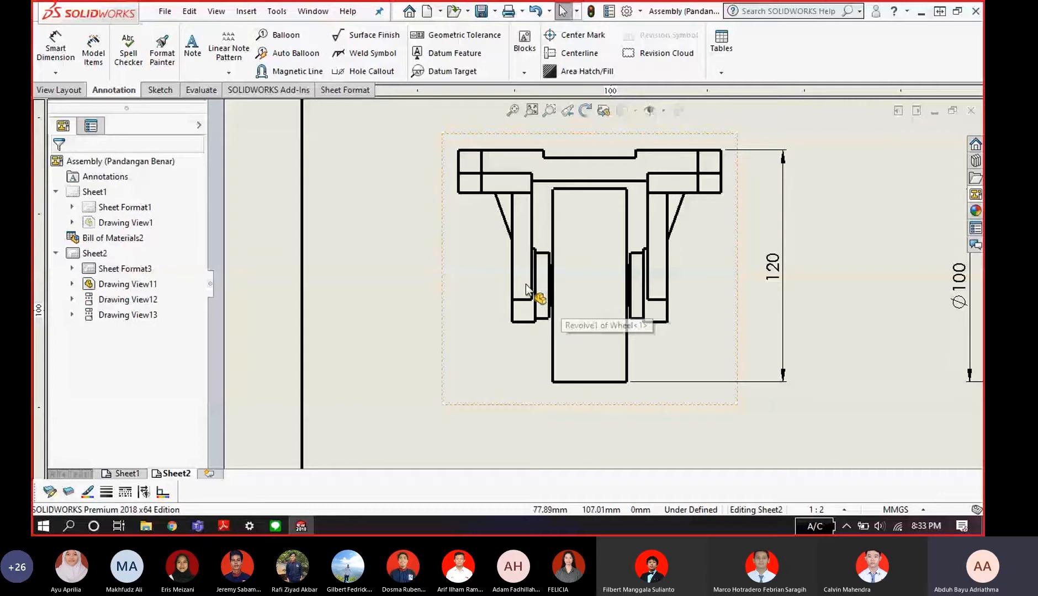
scroll(525, 284, "down", 2)
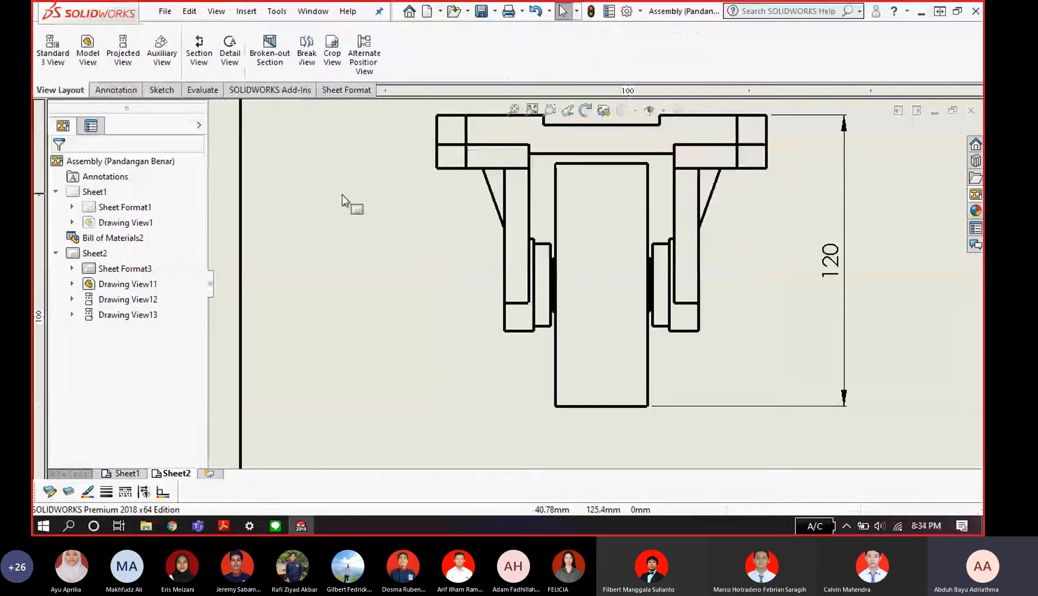
left_click(277, 60)
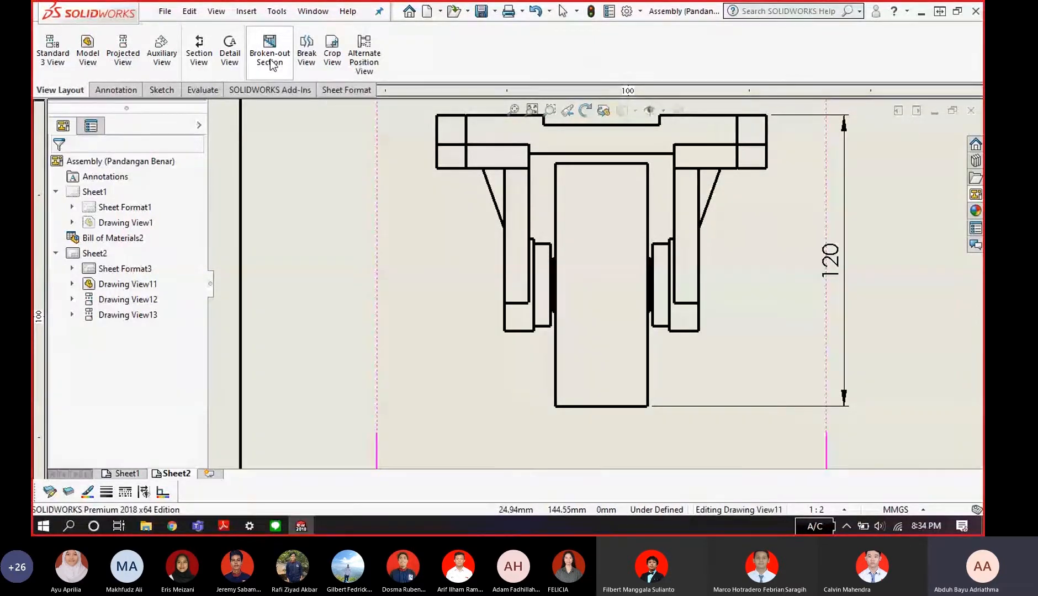
scroll(519, 283, "down", 2)
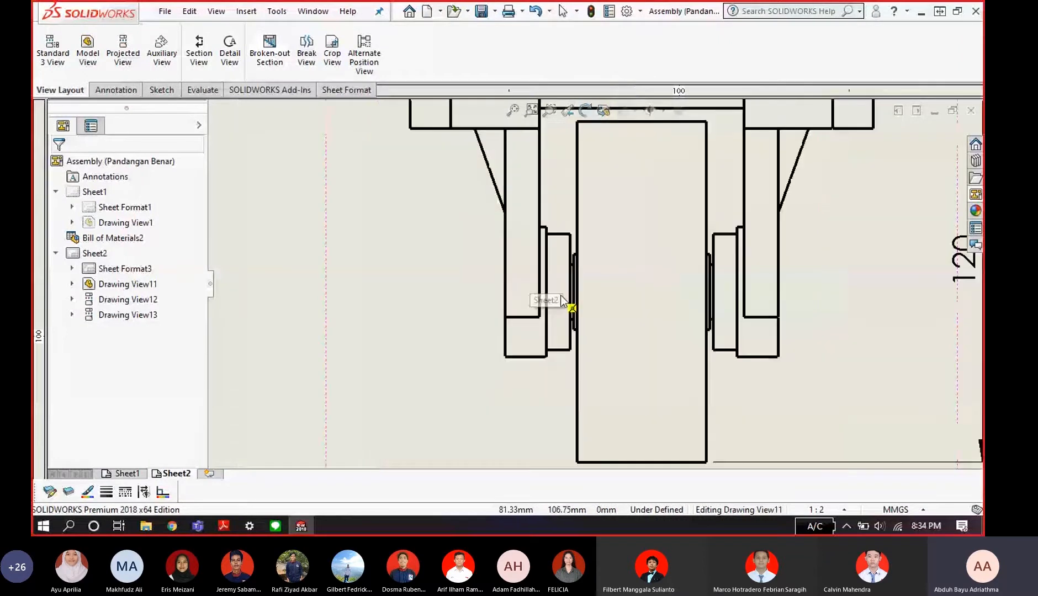
left_click(596, 281)
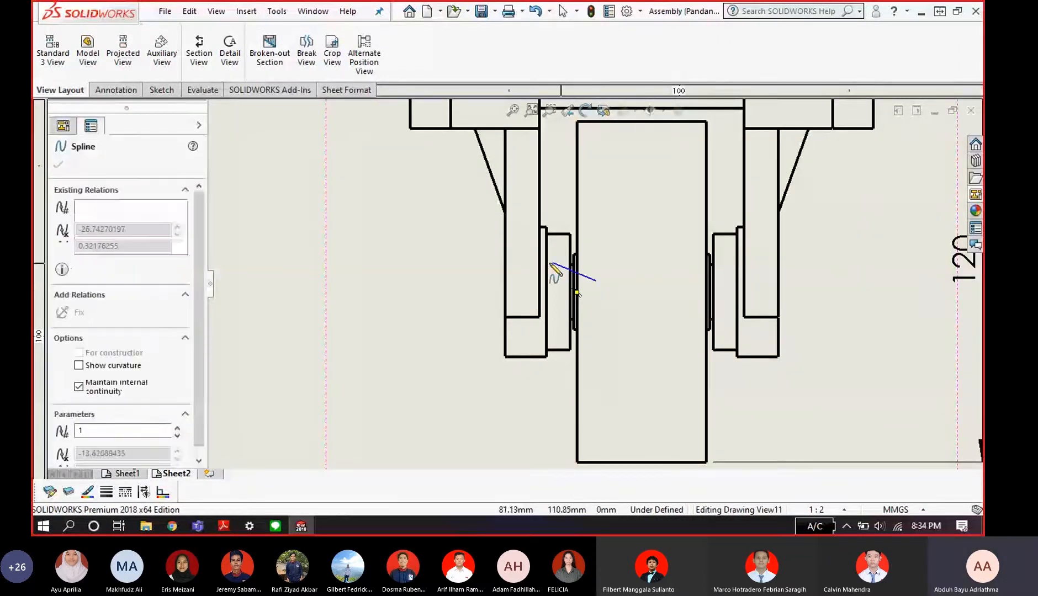
left_click(567, 270)
left_click(524, 310)
left_click(596, 371)
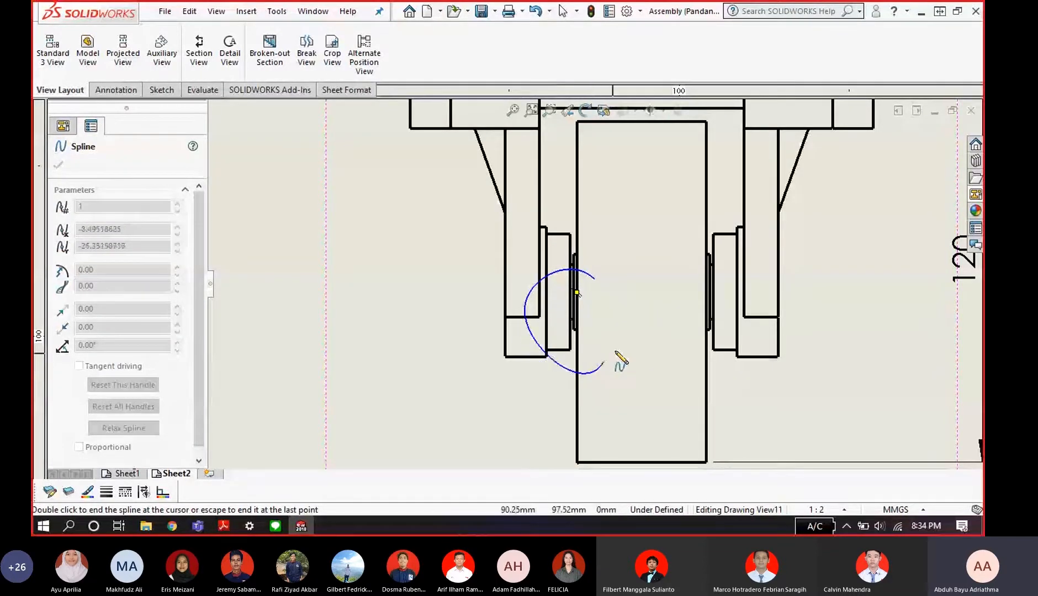
left_click(596, 281)
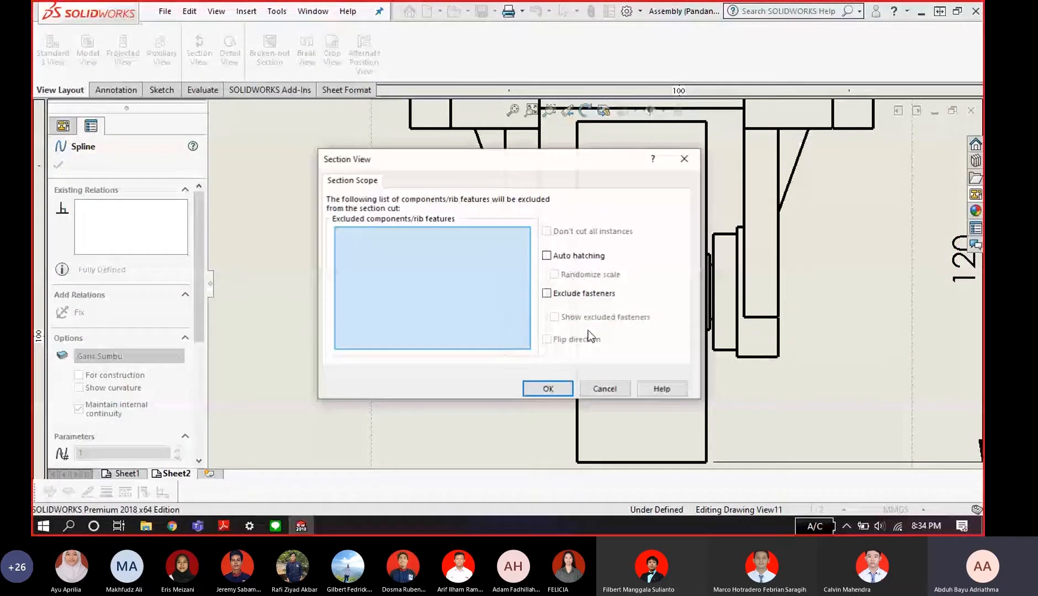
left_click(561, 389)
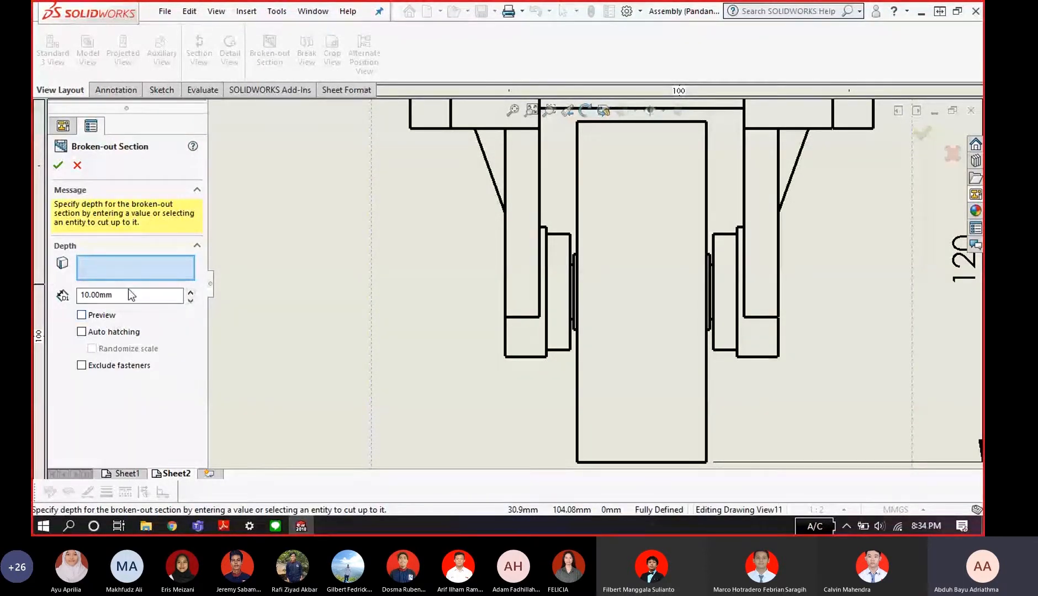
left_click(86, 317)
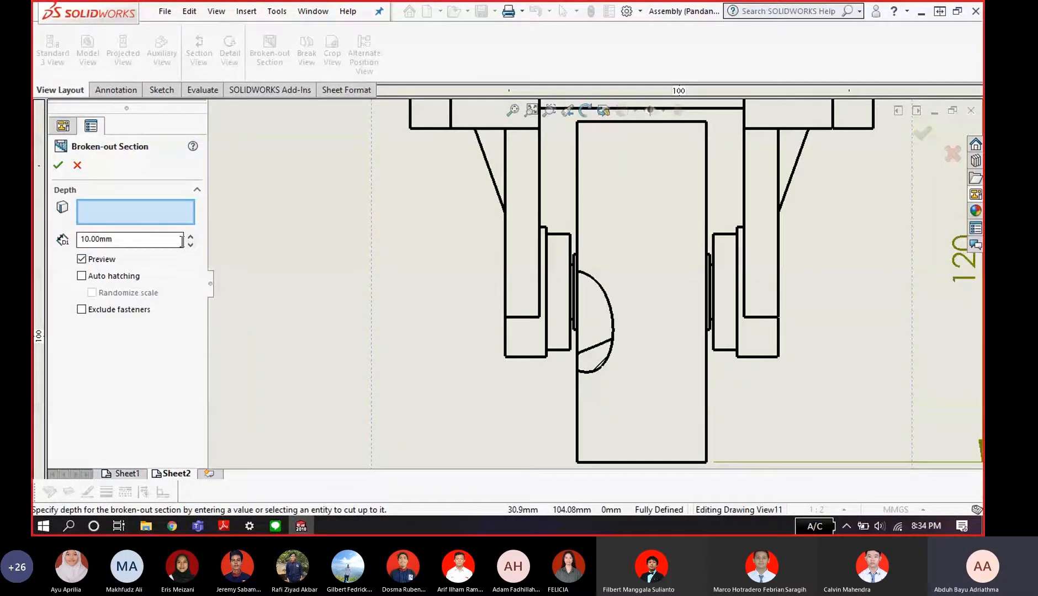
left_click(190, 238)
left_click(191, 238)
left_click(191, 237)
left_click(190, 238)
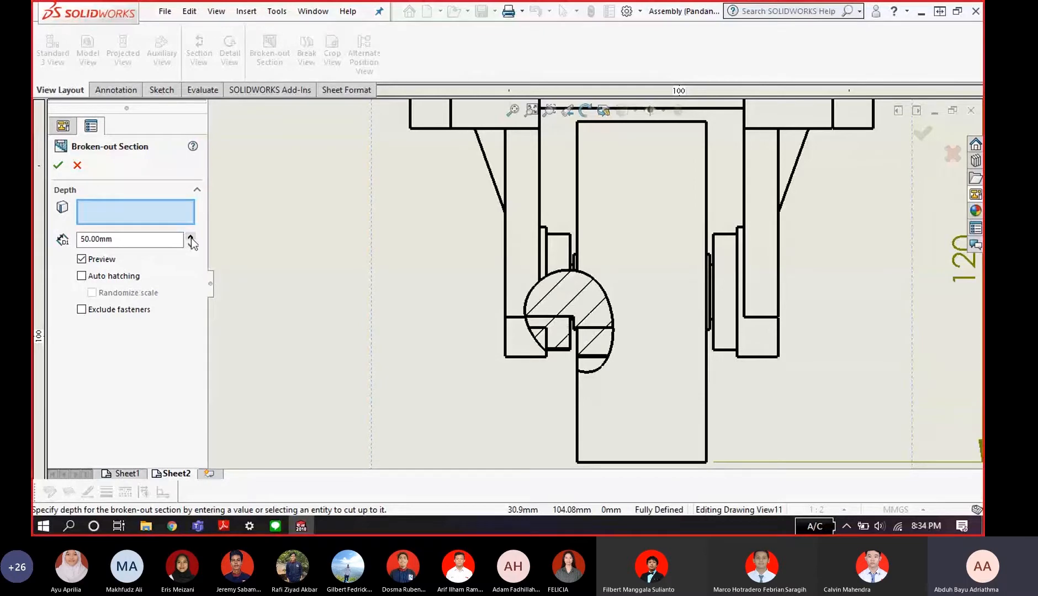
left_click(190, 245)
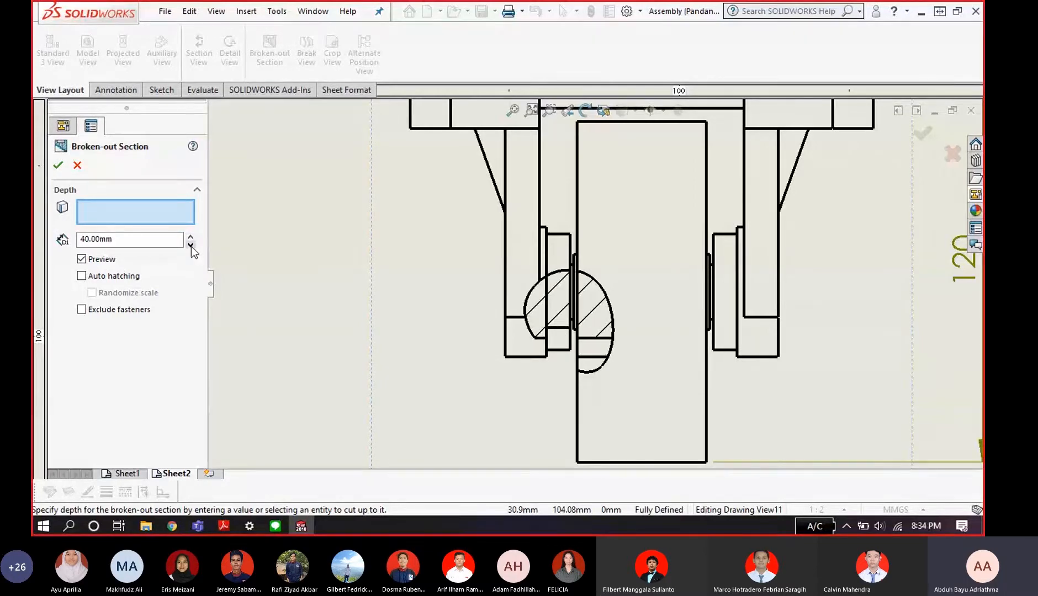
key("alt+Tab")
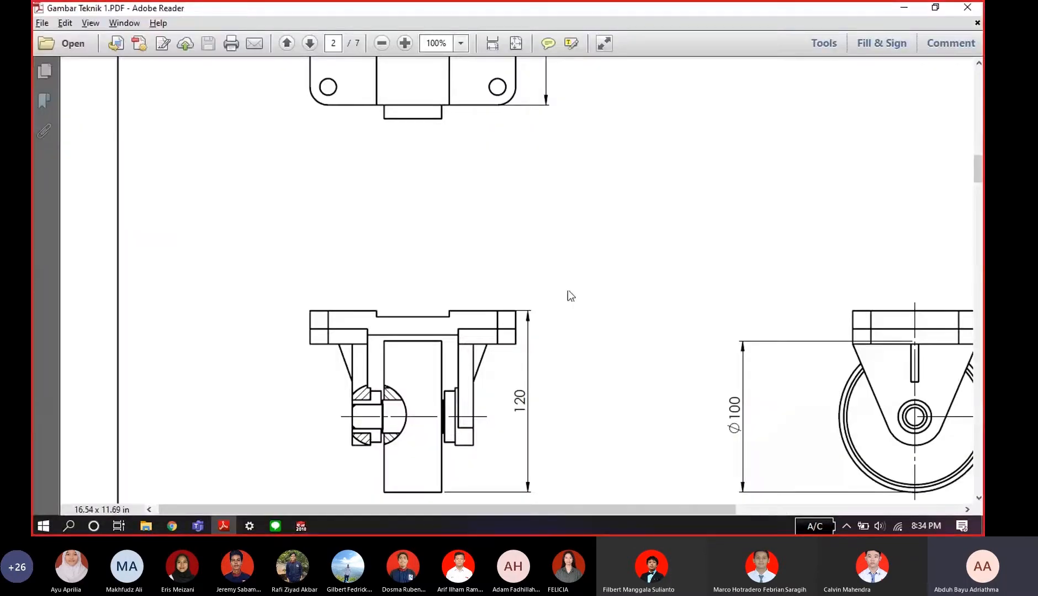
key("alt+Tab")
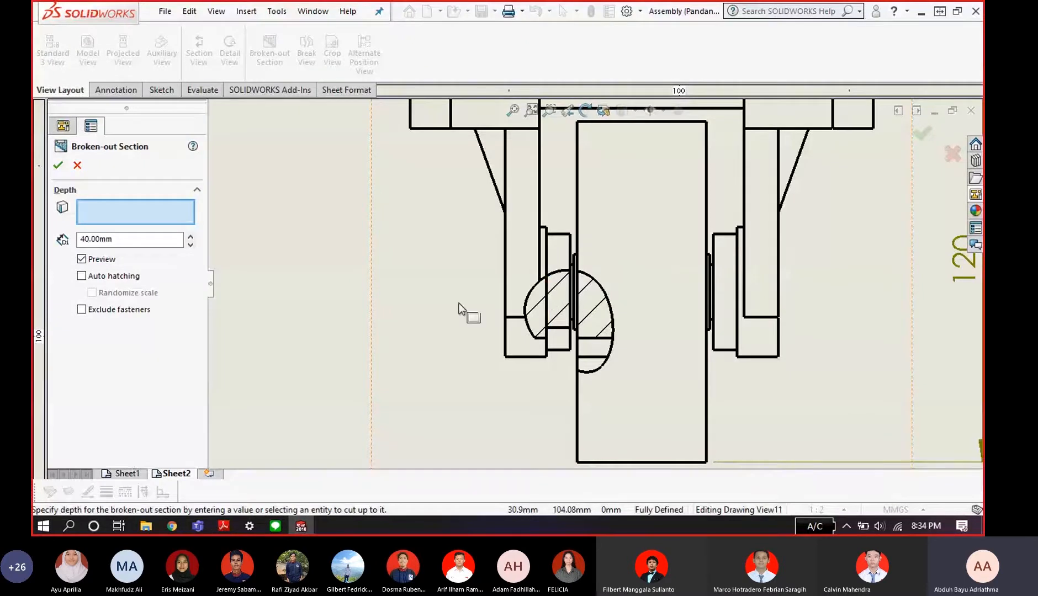
left_click(77, 166)
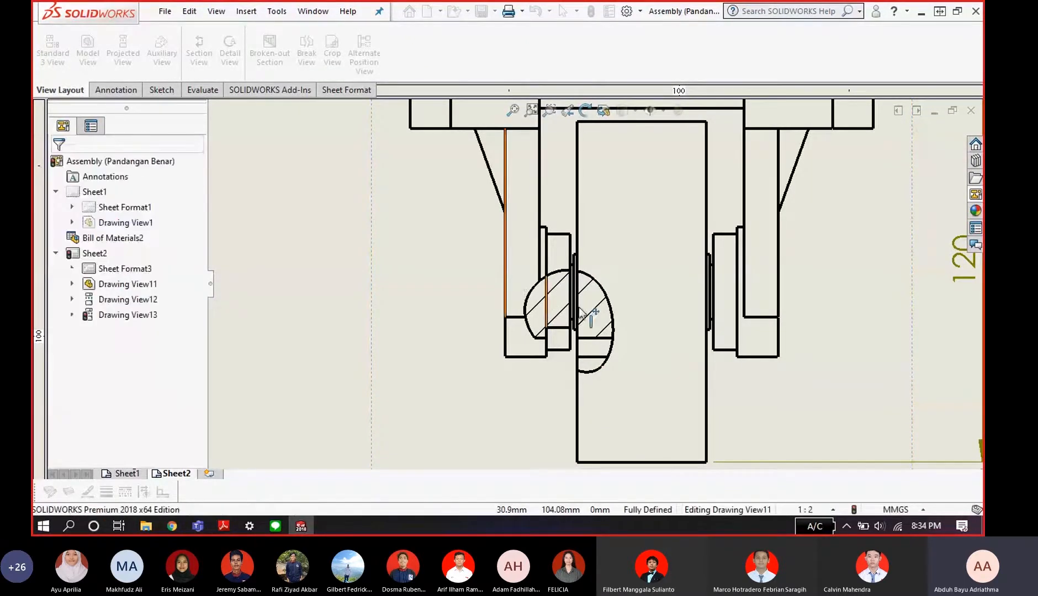
scroll(596, 313, "down", 2)
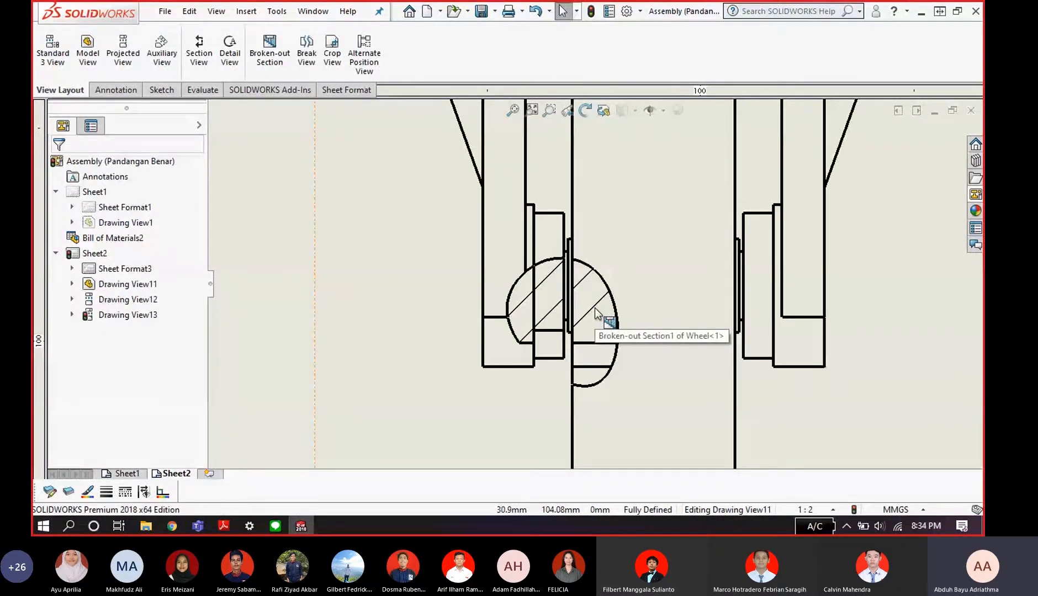
scroll(633, 262, "up", 3)
scroll(634, 262, "down", 3)
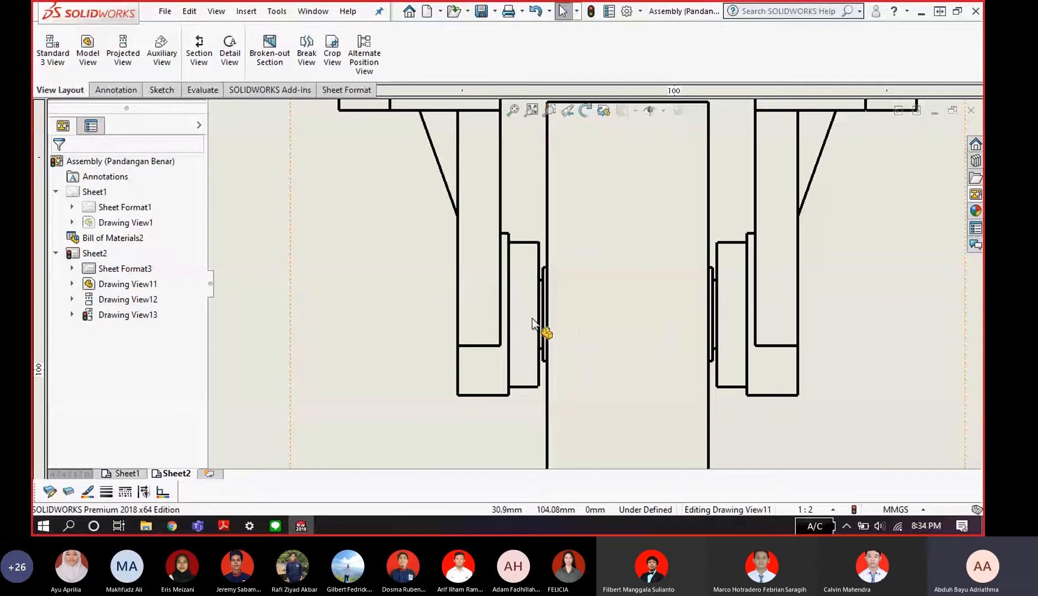
- Sketch a circle of about 23.8 mm radius around the left hub in the front view, centred on the bracket boss's inner edge
left_click(154, 94)
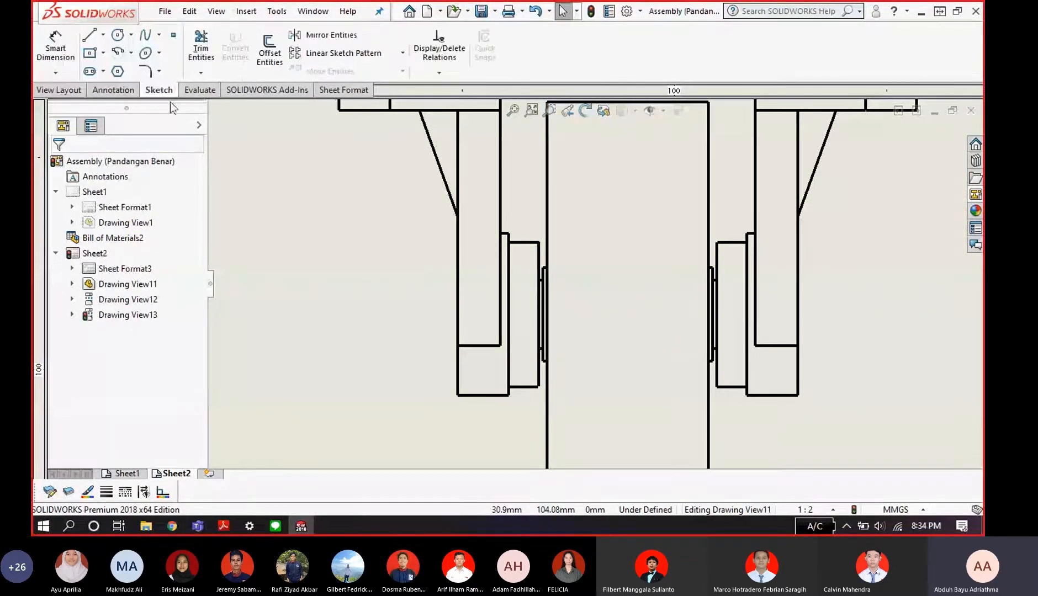
left_click(58, 90)
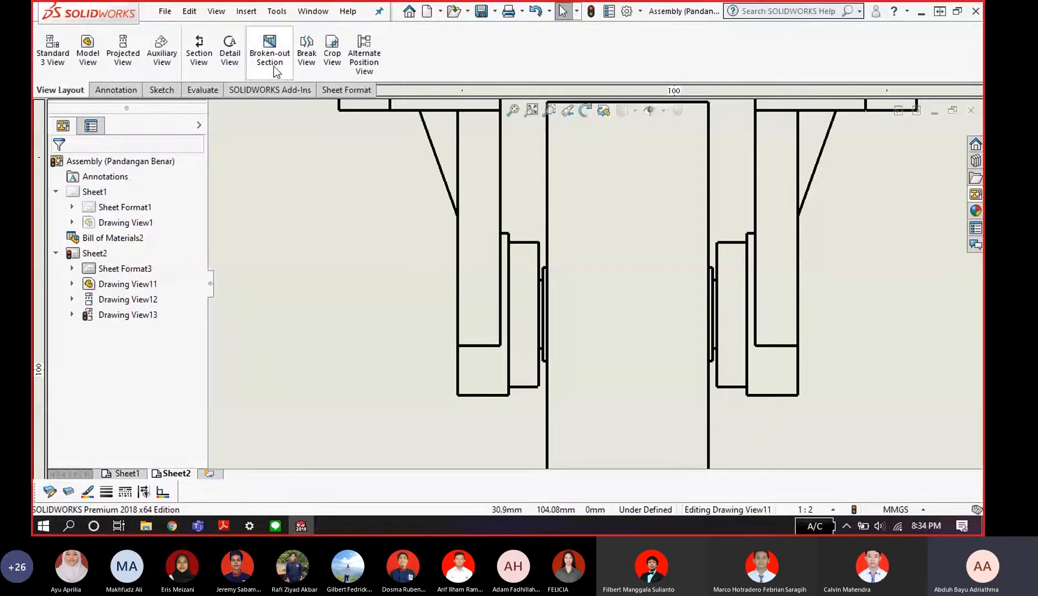
left_click(162, 90)
left_click(117, 35)
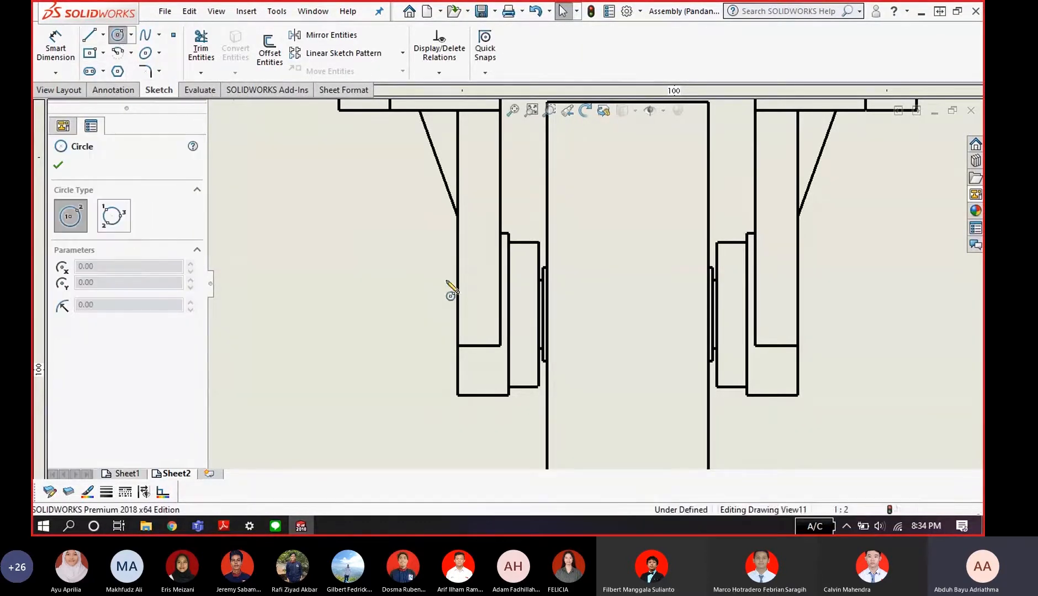
key("alt+Tab")
key("alt+Tab")
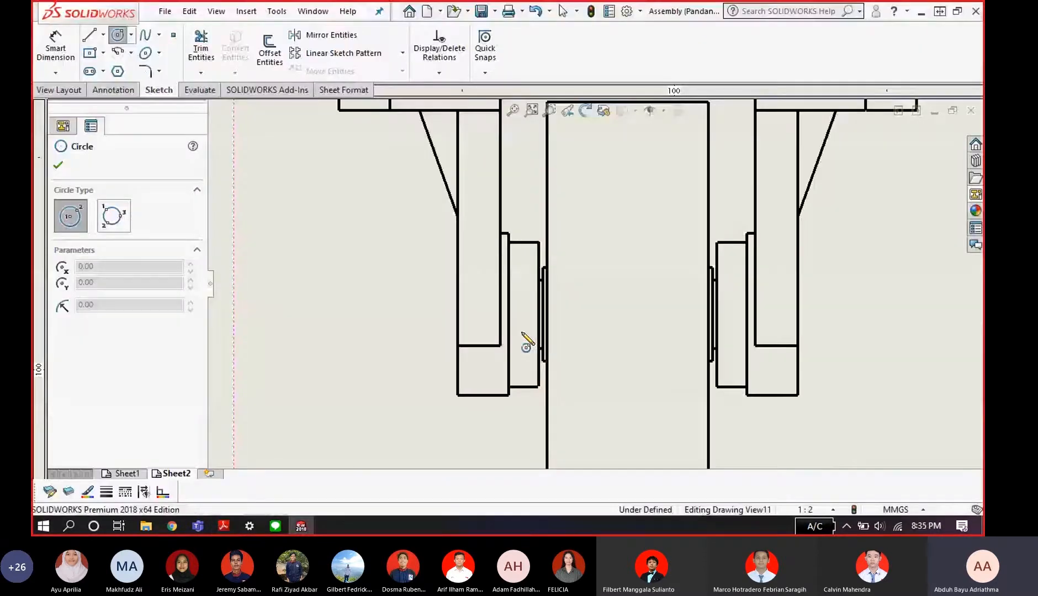
left_click(538, 314)
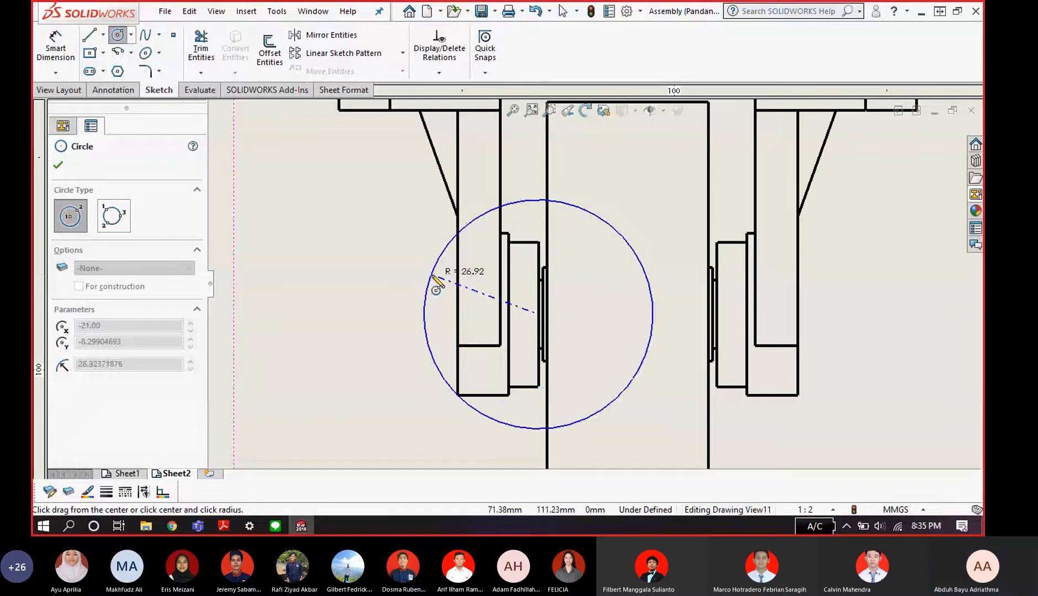
key("alt+Tab")
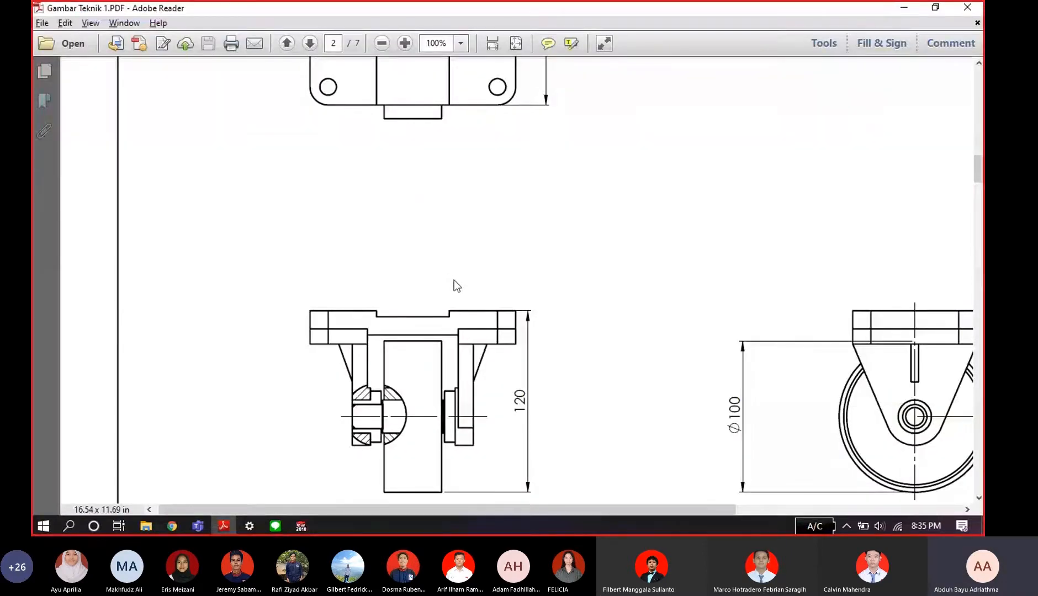
key("alt+Tab")
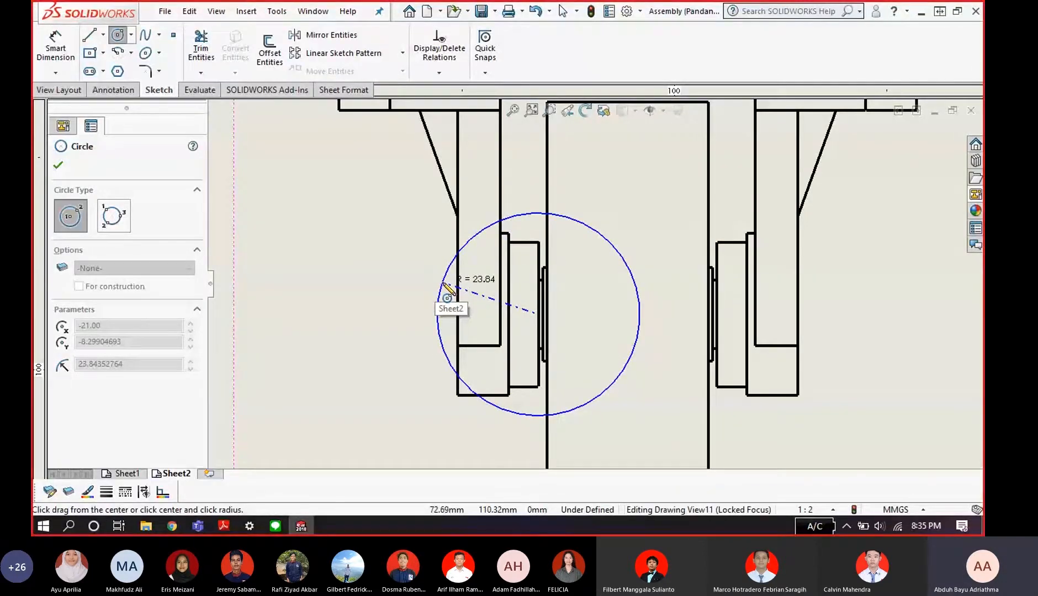
left_click(443, 283)
key("Escape")
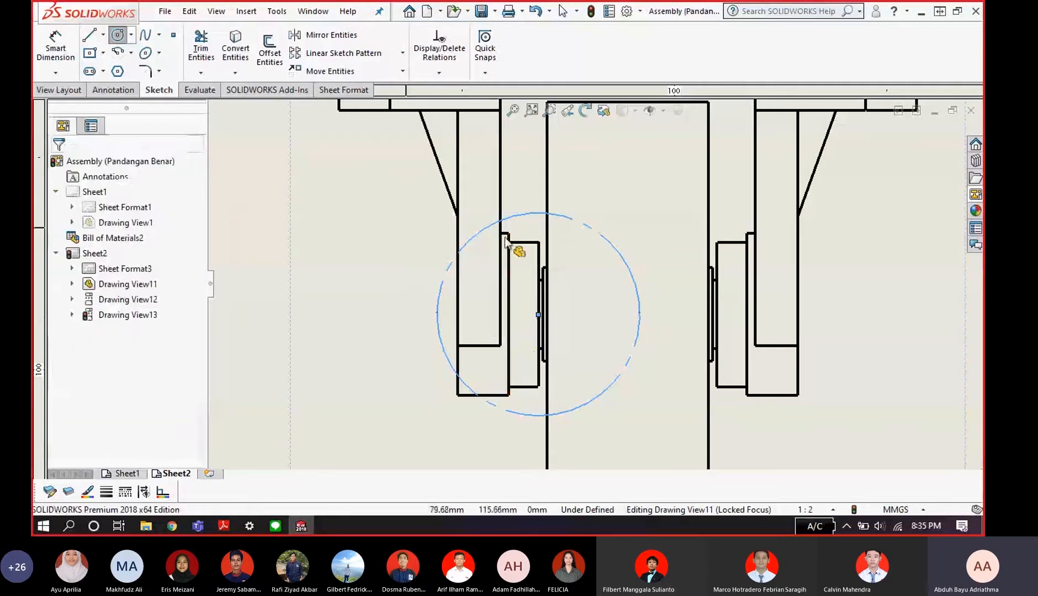
- Assign the sketched circle to the layer Garis Kontinu tipis
left_click(51, 492)
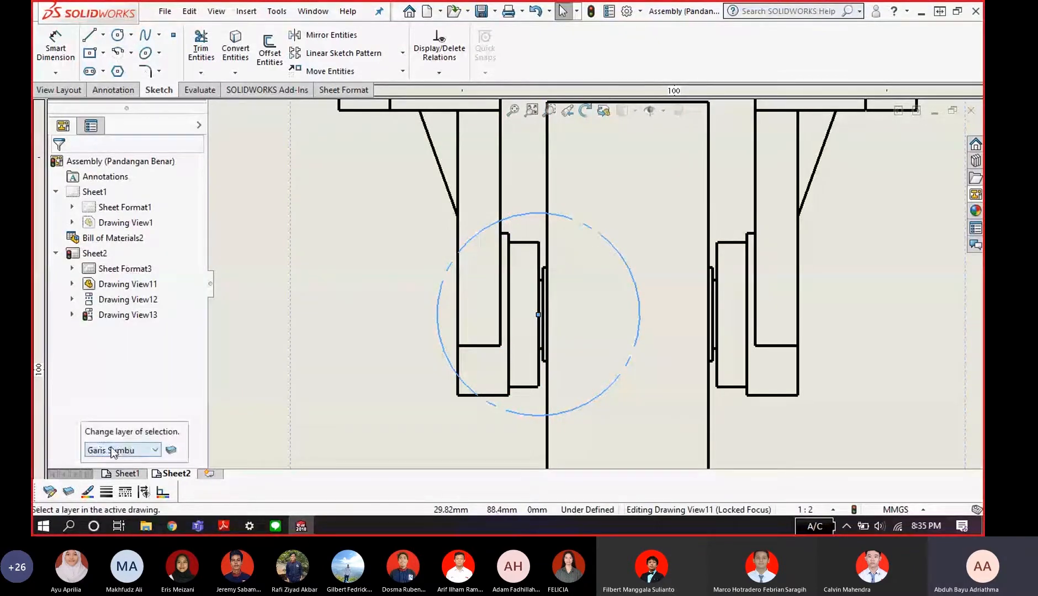
left_click(132, 451)
left_click(154, 397)
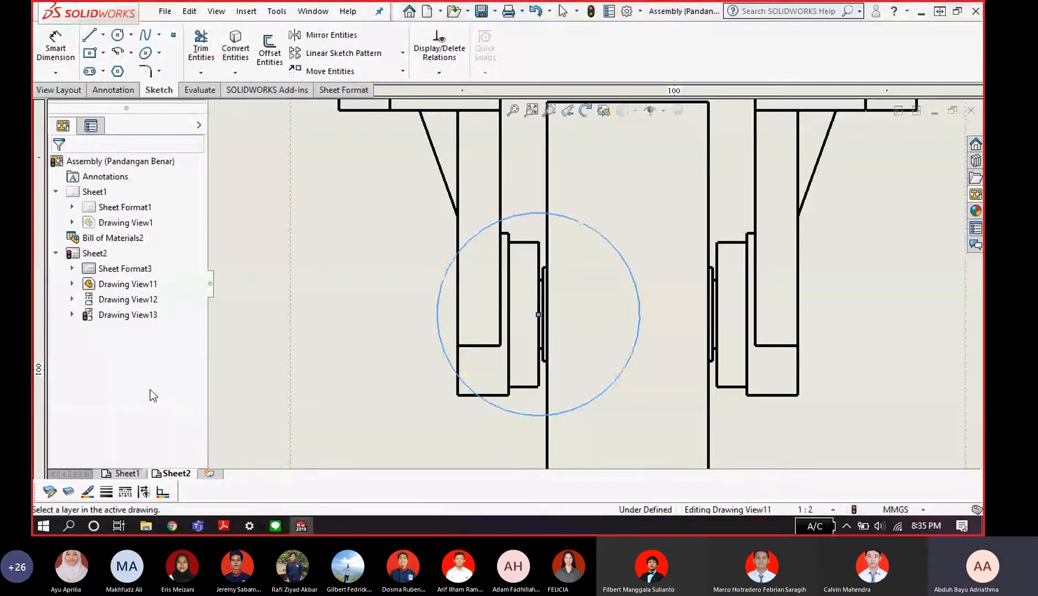
left_click(405, 372)
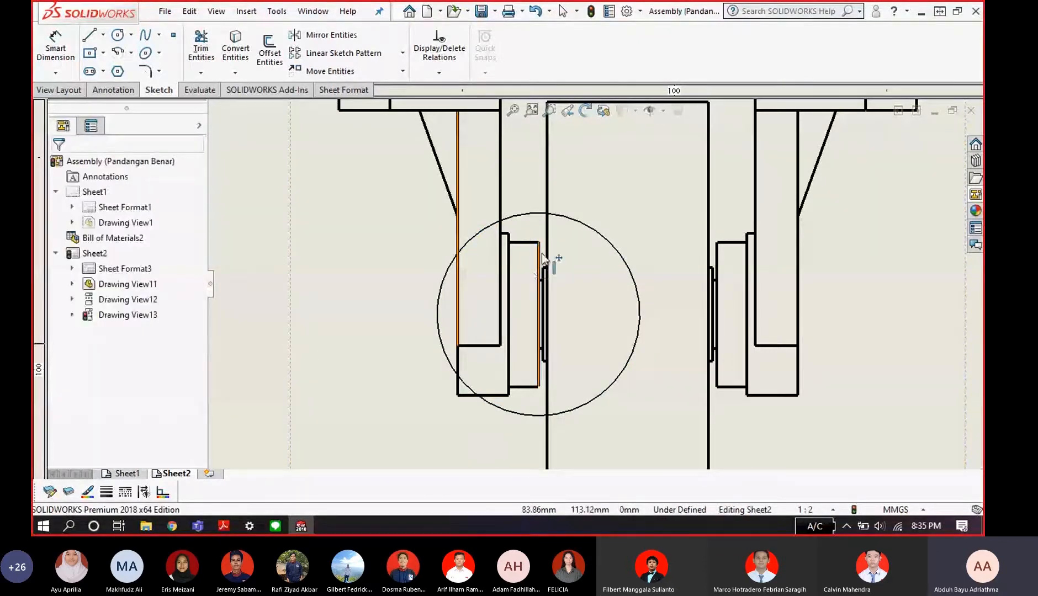
key("Escape")
- Create a 50 mm deep broken-out section from the circle around the front view's left hub, previewing it and checking the reference PDF
left_click(614, 247)
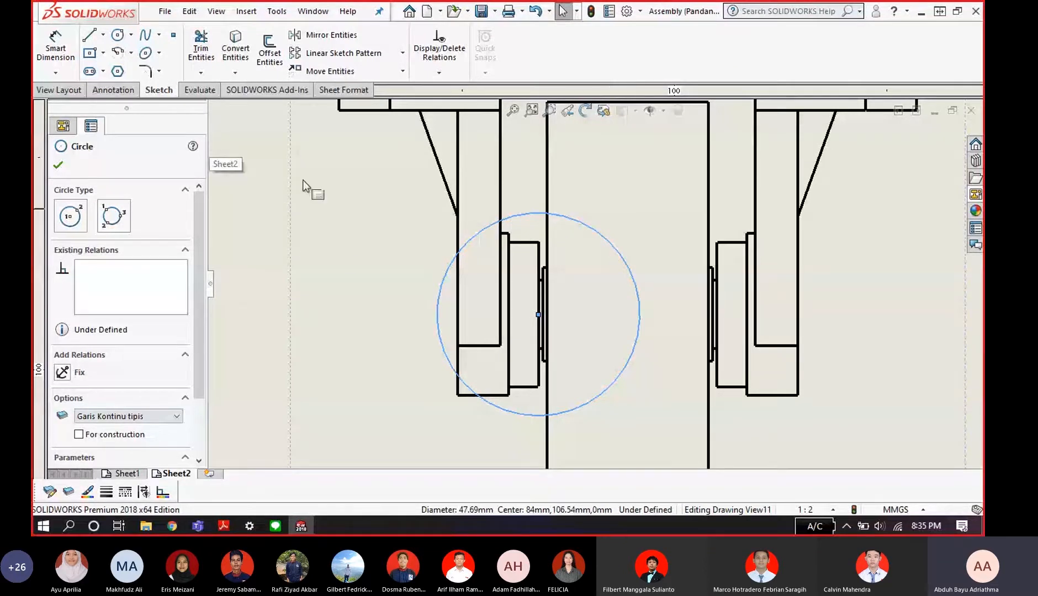
left_click(60, 92)
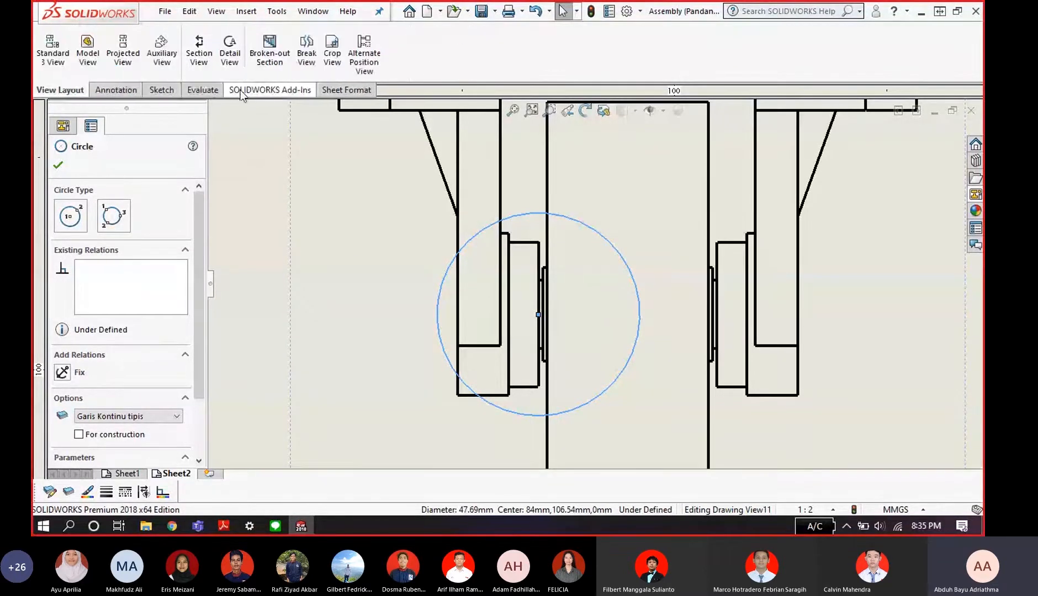
left_click(269, 55)
left_click(548, 389)
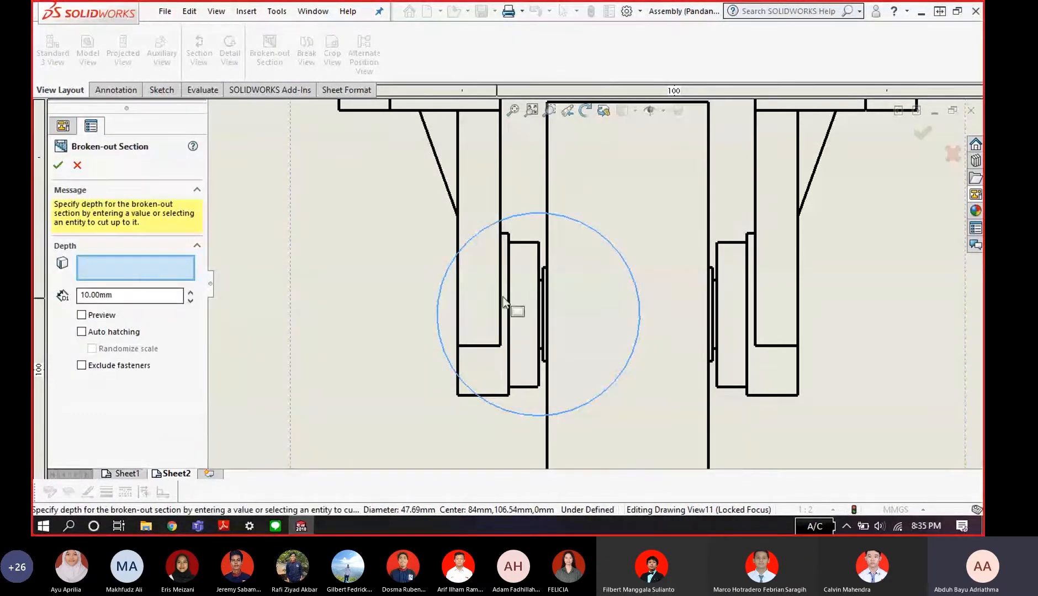
left_click(82, 316)
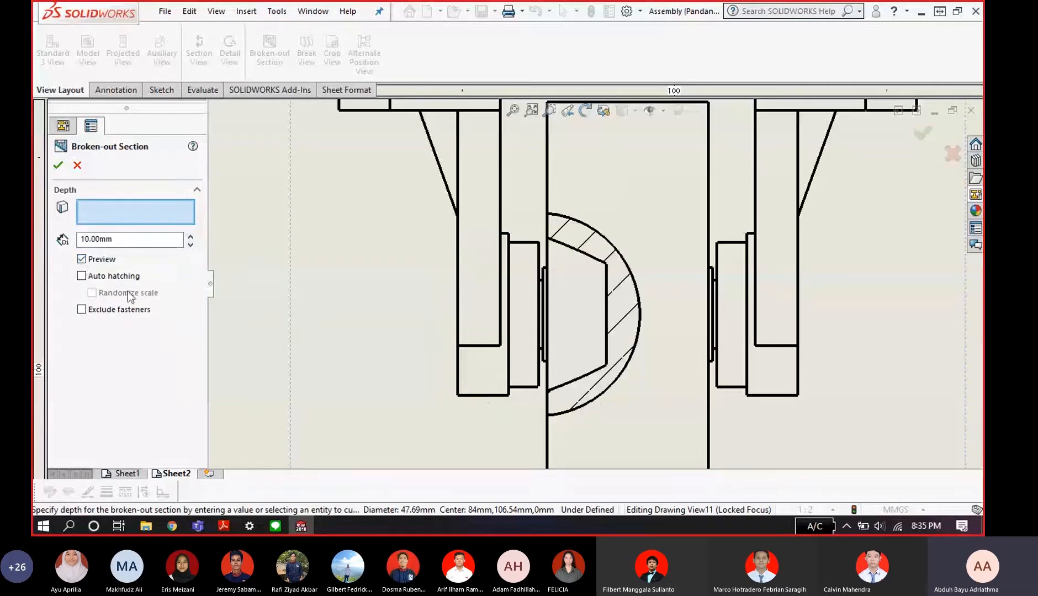
left_click(190, 236)
left_click(189, 236)
left_click(190, 236)
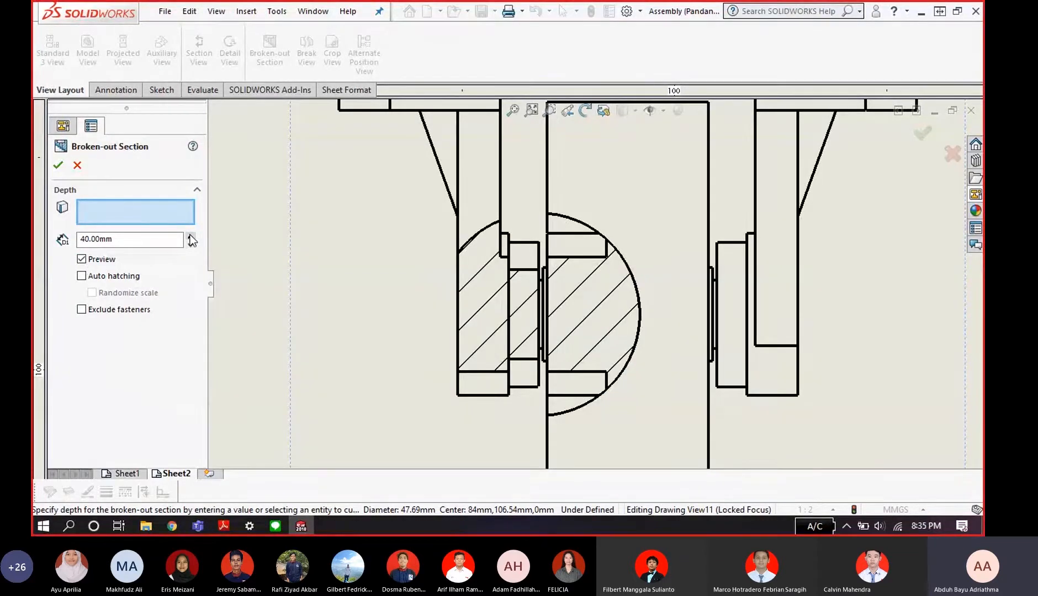
left_click(190, 236)
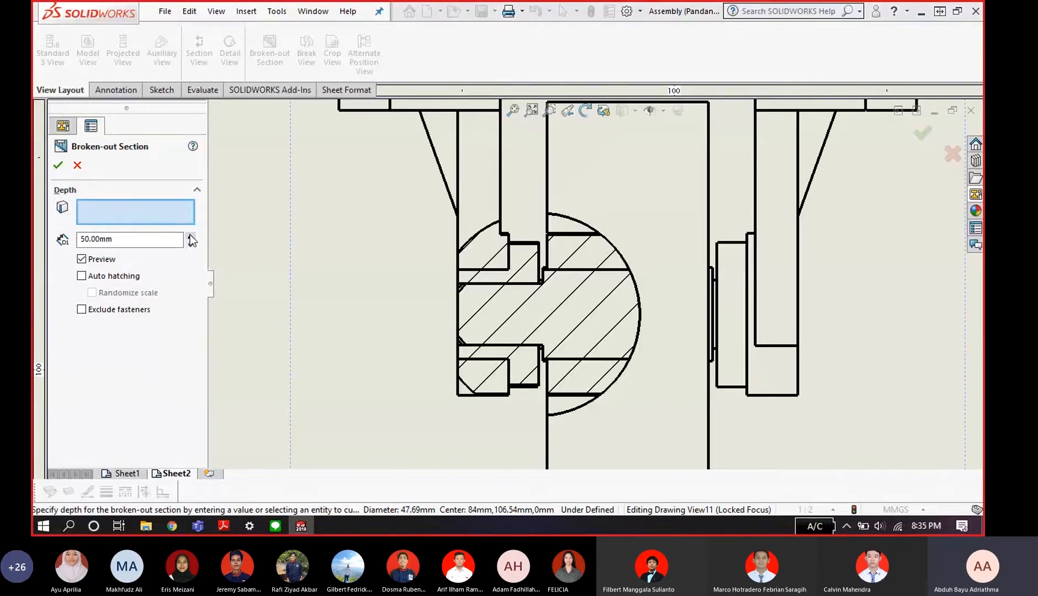
key("alt+Tab")
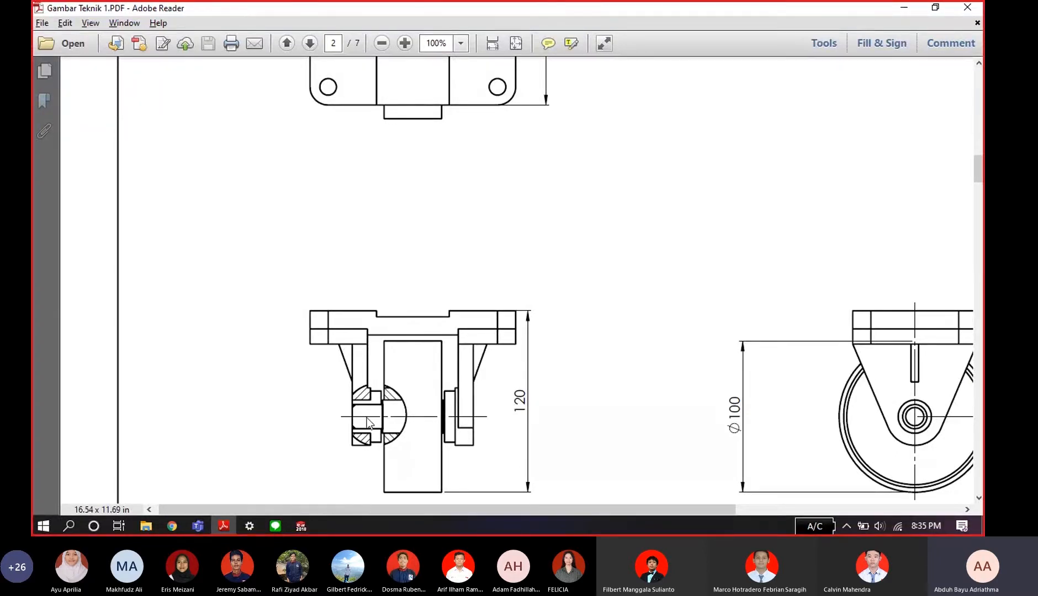
key("alt+Tab")
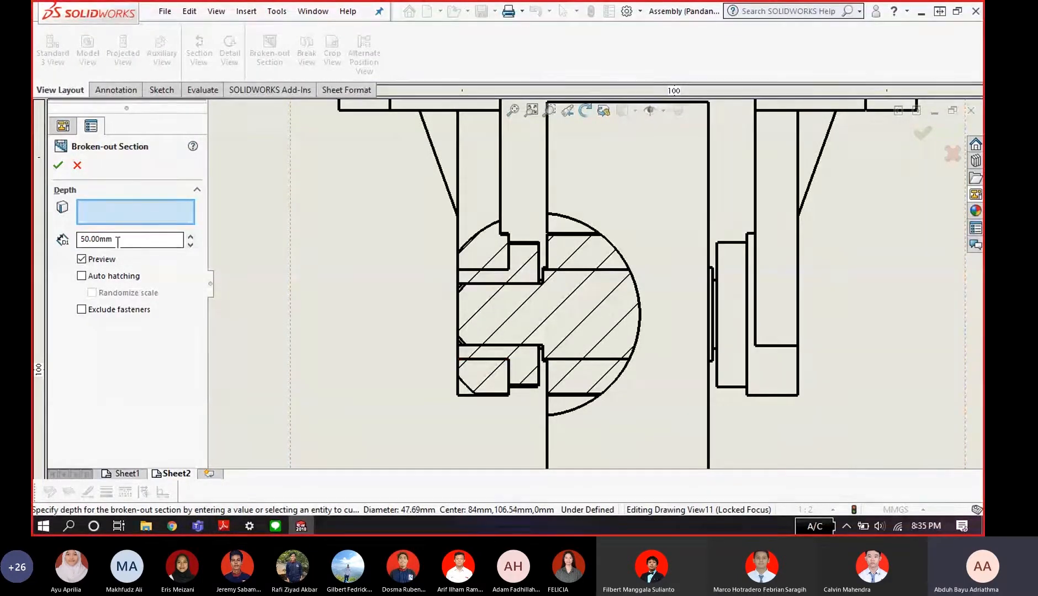
left_click(59, 166)
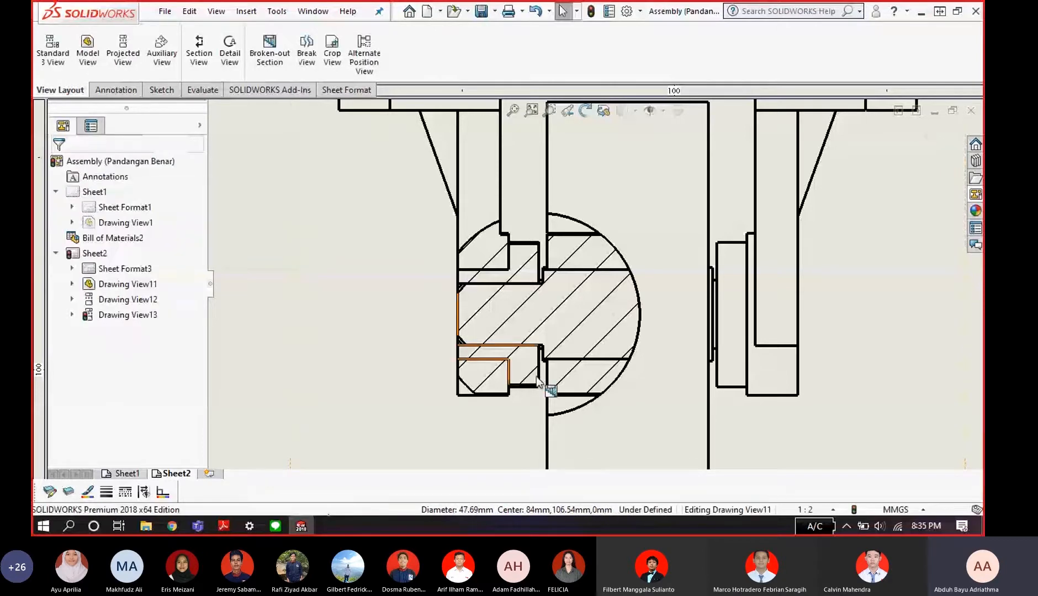
- Remove the hatching from the central axle in the broken-out section by disabling its material crosshatch and choosing None
scroll(569, 340, "down", 2)
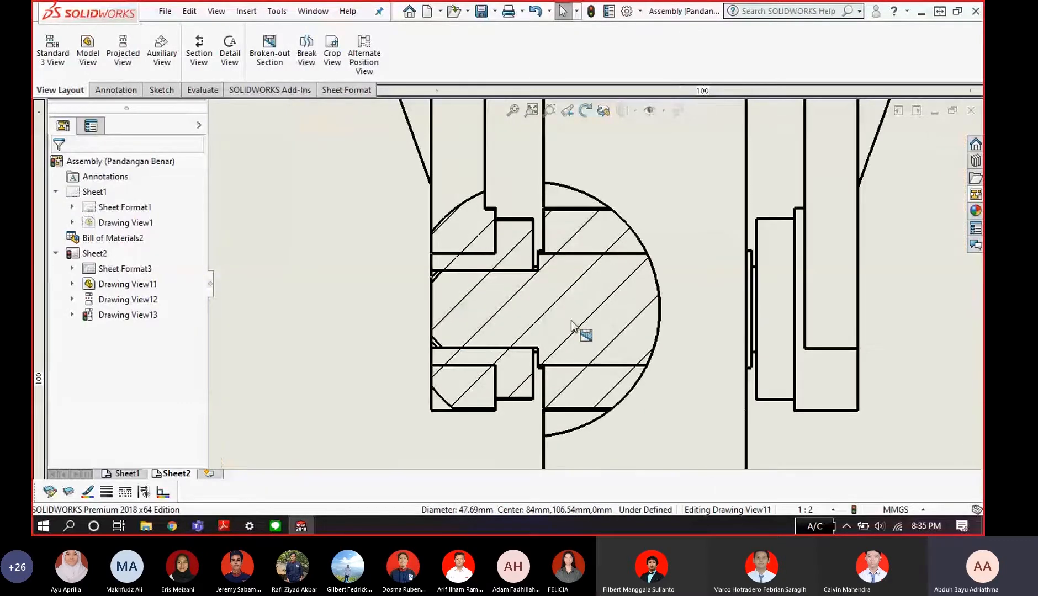
scroll(574, 329, "down", 1)
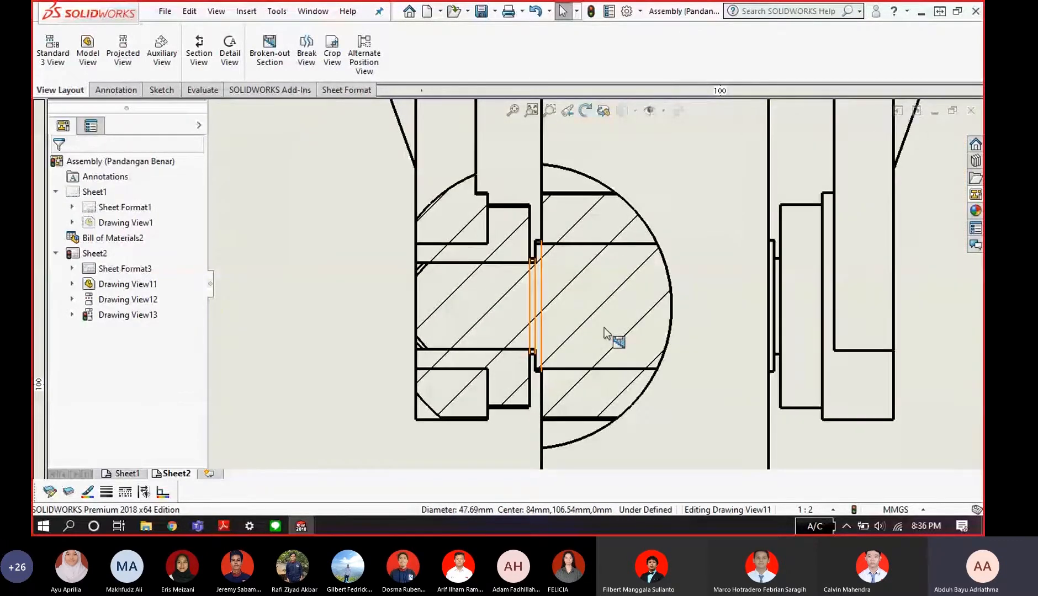
scroll(613, 337, "up", 2)
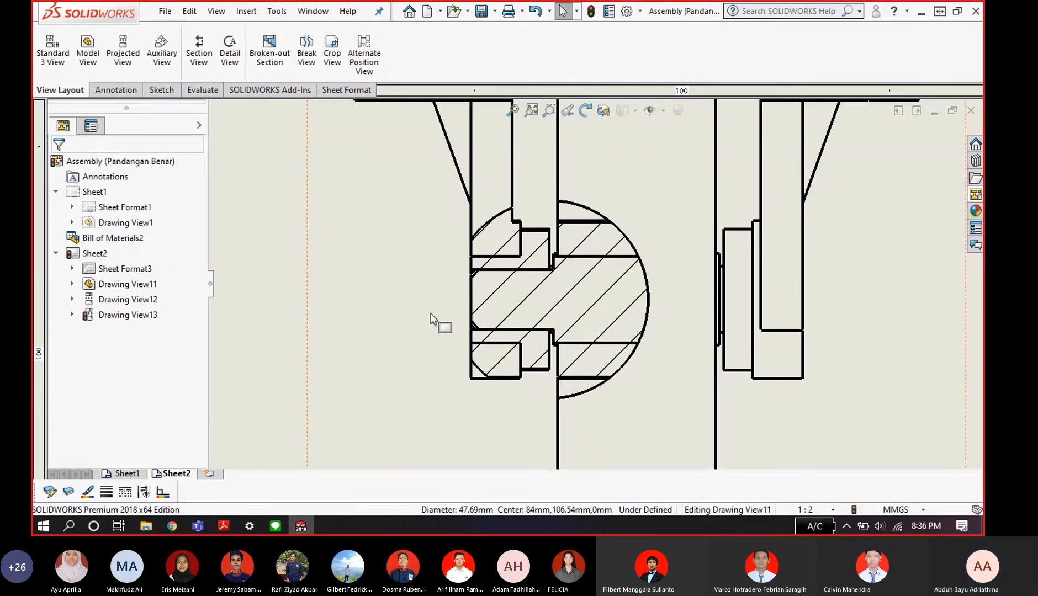
left_click(578, 308)
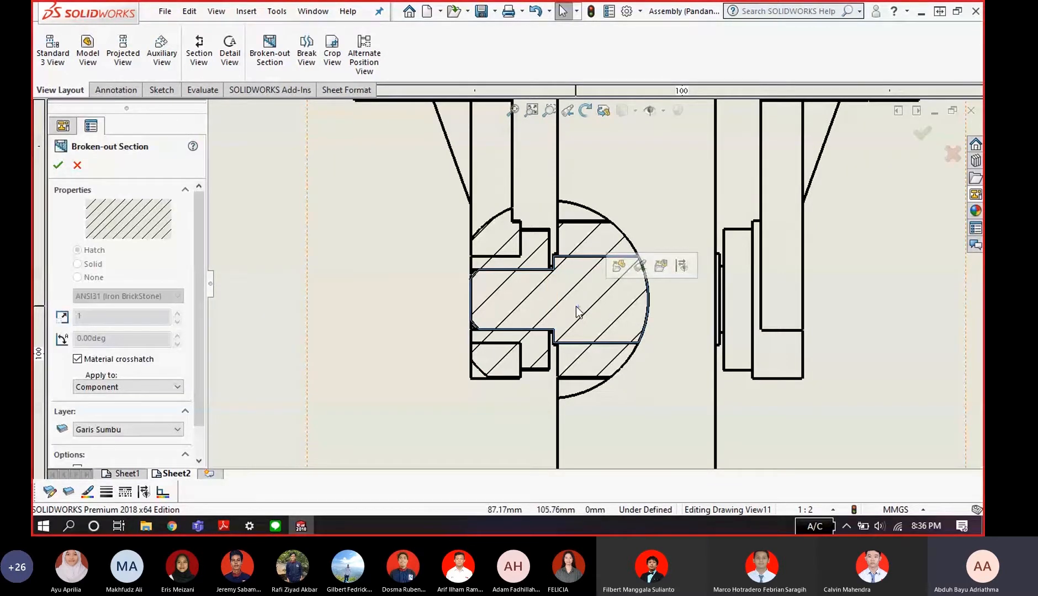
left_click(403, 301)
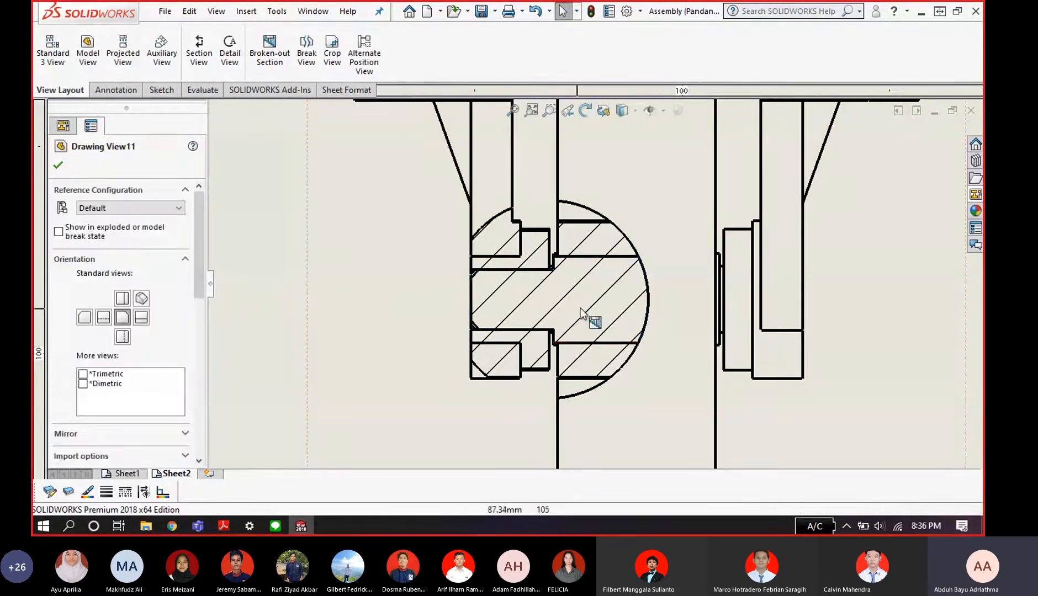
left_click(588, 306)
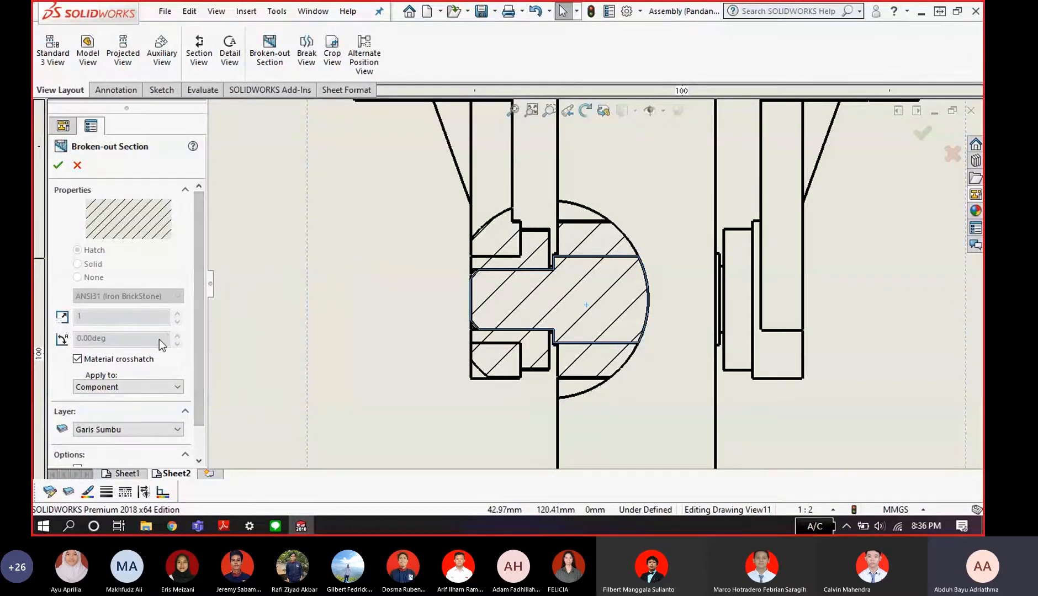
left_click(77, 361)
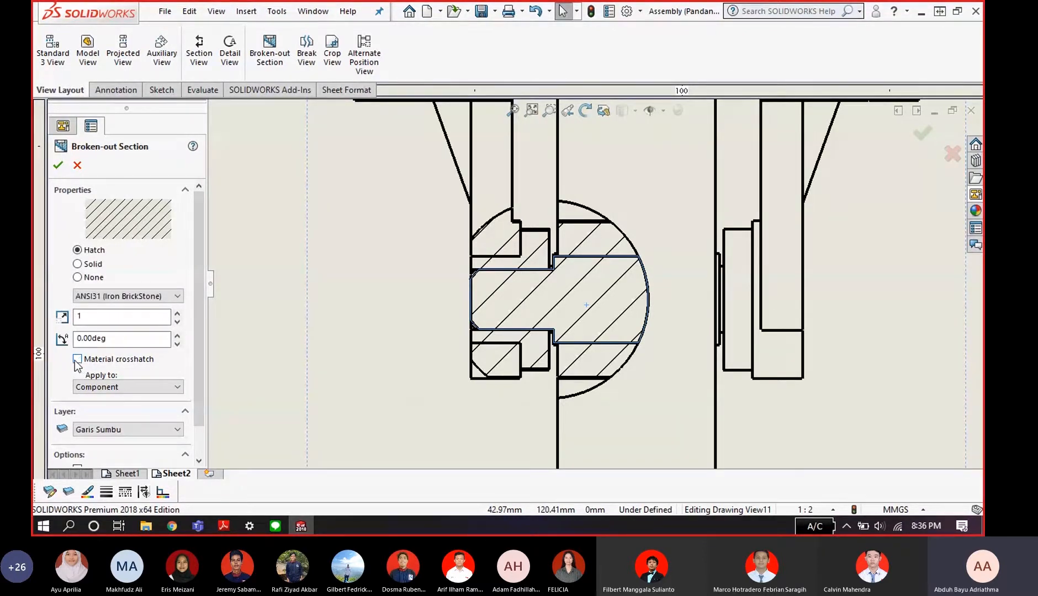
left_click(79, 279)
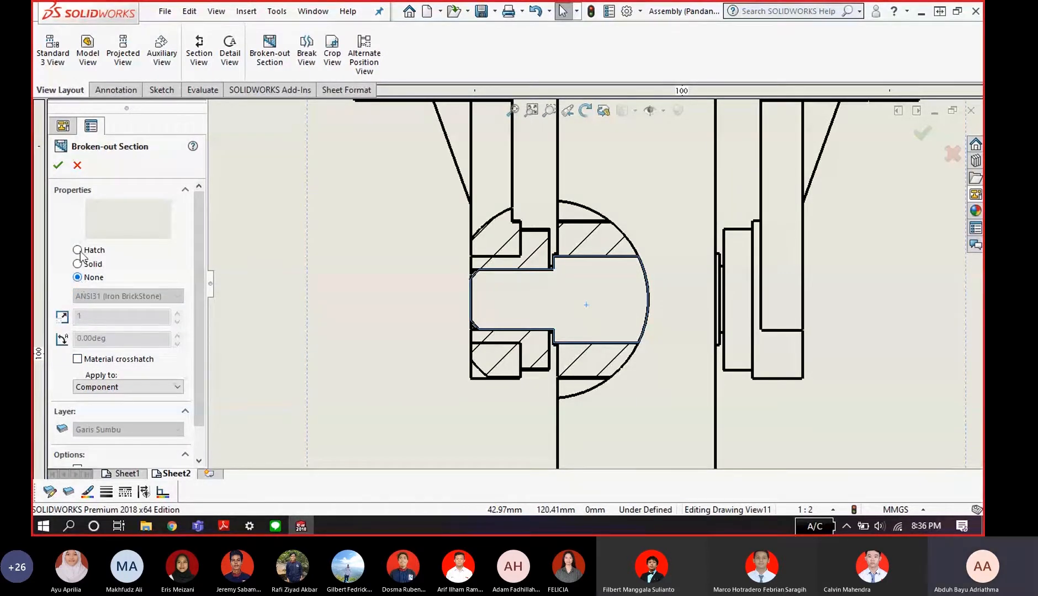
left_click(58, 165)
- Check the reference PDF and set the bushing's section hatch to None with its material crosshatch disabled
key("alt+Tab")
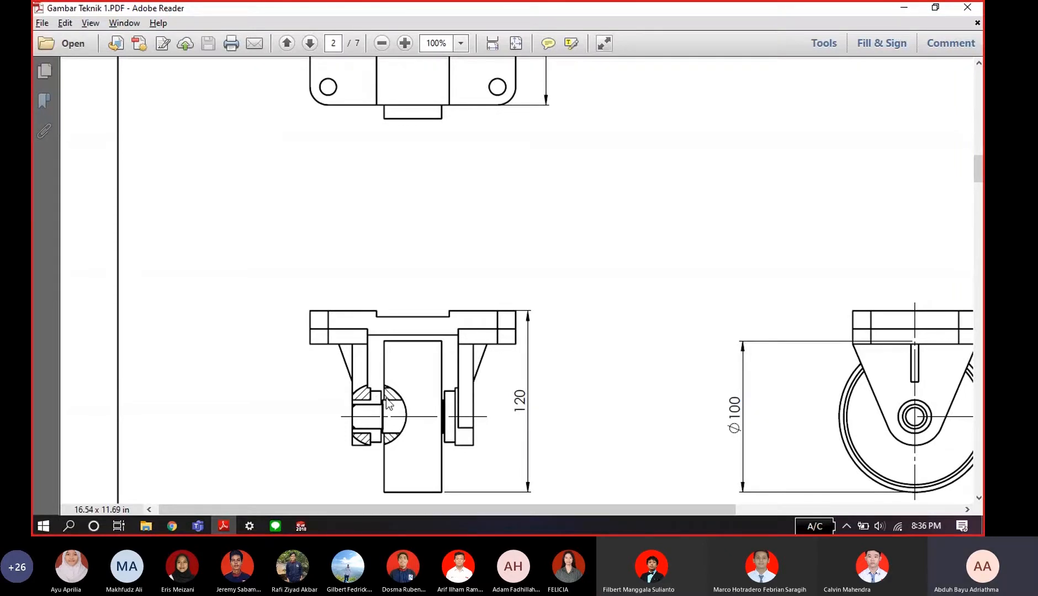
key("alt+Tab")
left_click(537, 252)
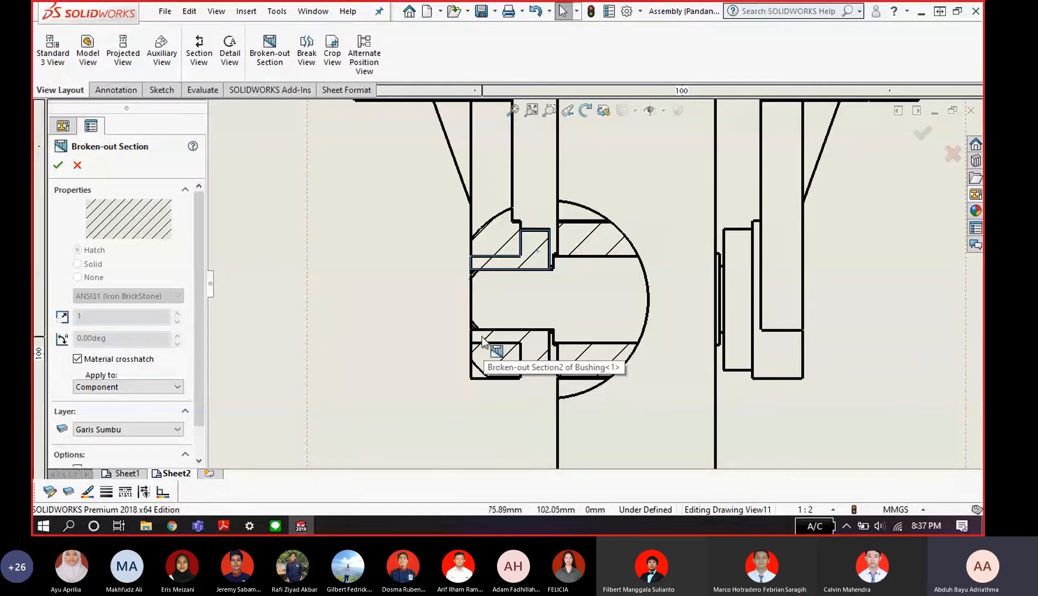
left_click(77, 359)
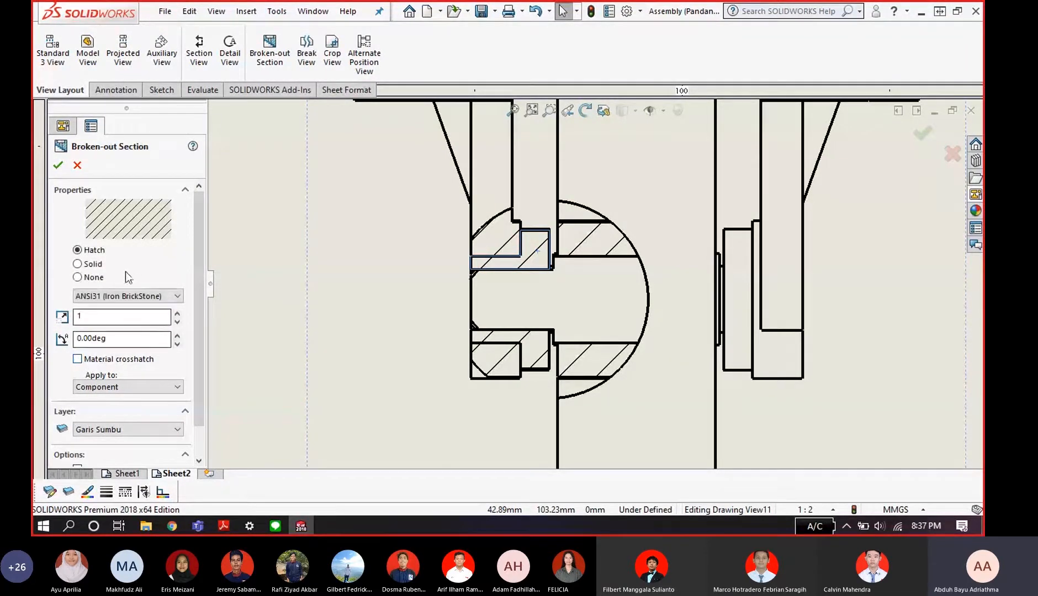
left_click(77, 277)
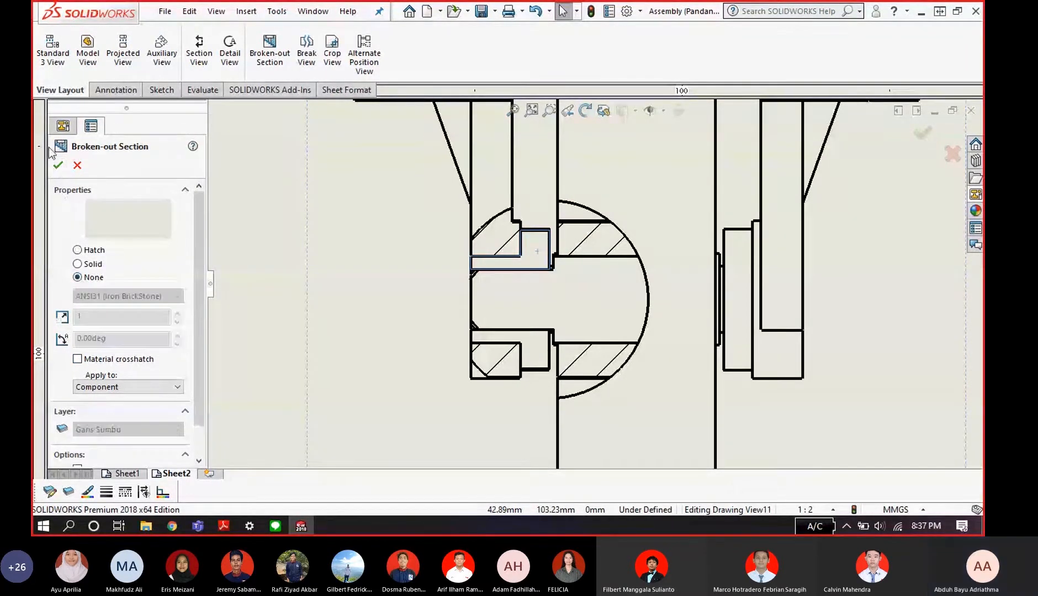
left_click(57, 165)
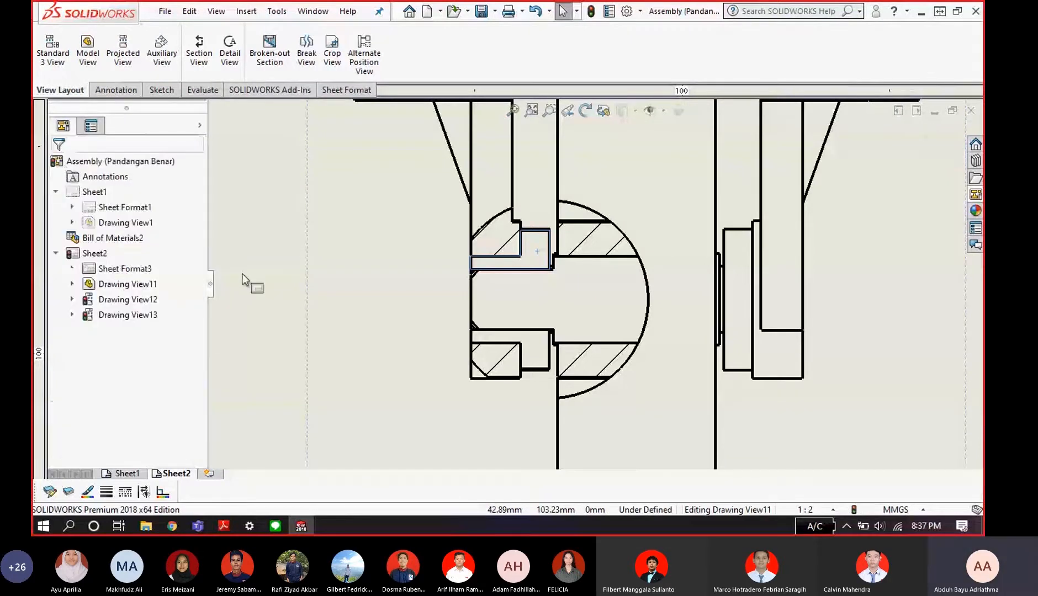
left_click(351, 306)
- Examine the front view with its broken-out section and compare its overall height dimension with the neighbouring view's dimensions
scroll(640, 326, "up", 5)
scroll(654, 324, "down", 3)
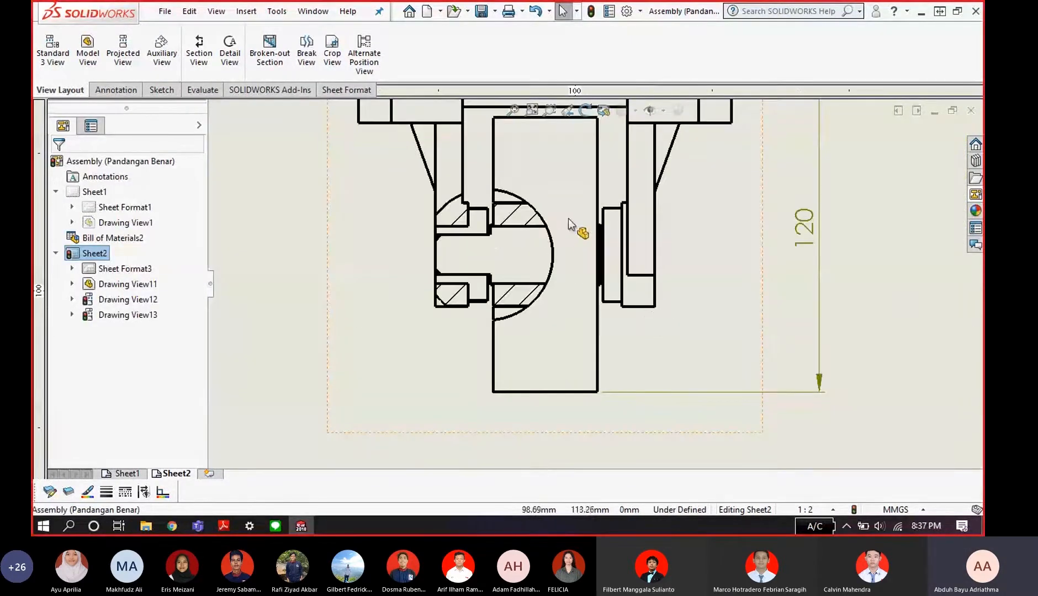
scroll(569, 234, "down", 1)
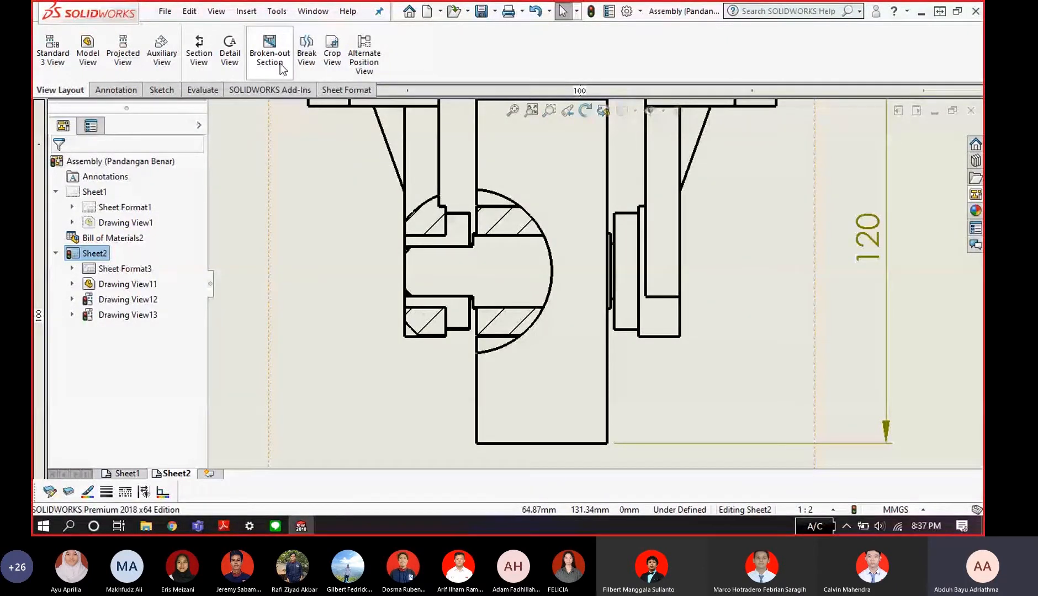
scroll(408, 227, "up", 2)
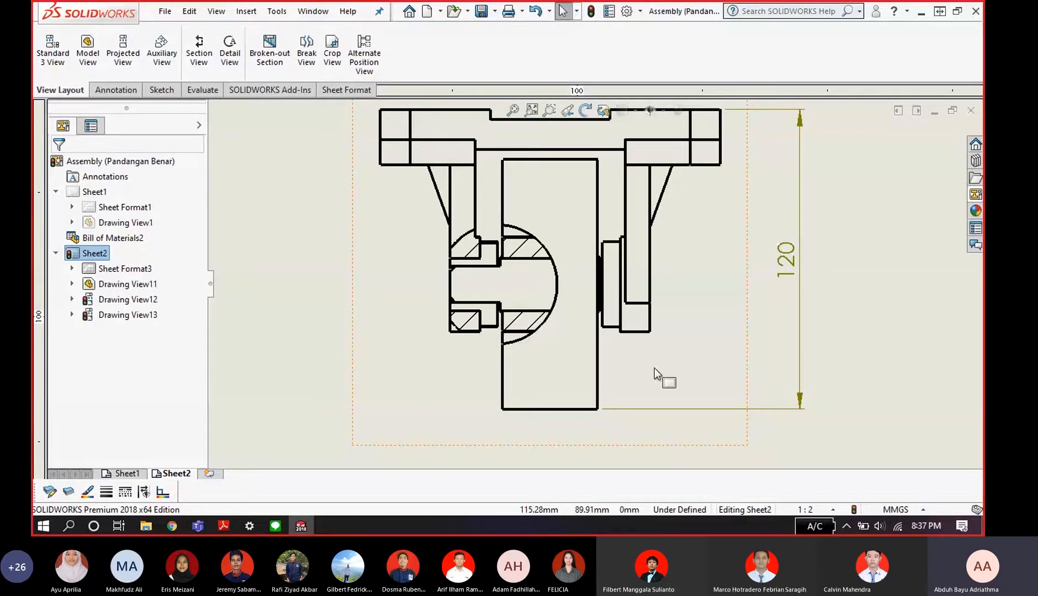
scroll(591, 282, "up", 3)
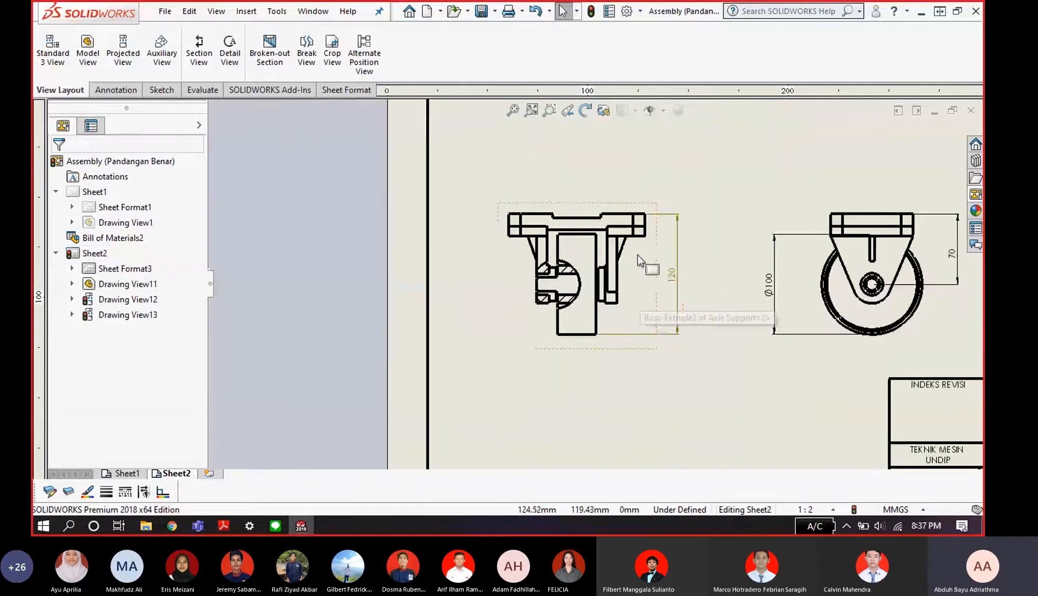
scroll(643, 273, "down", 3)
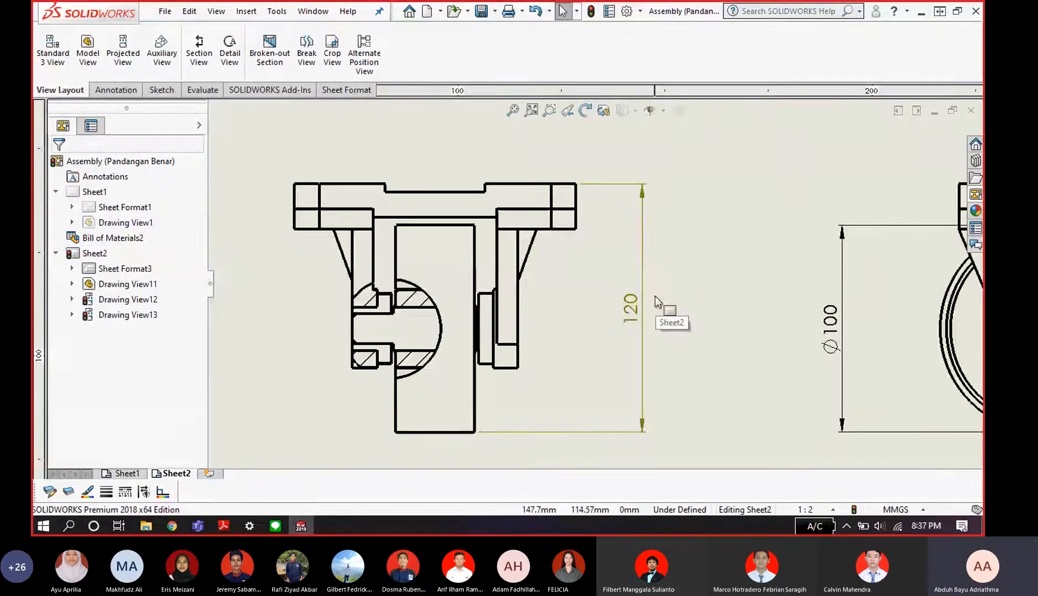
left_click(642, 295)
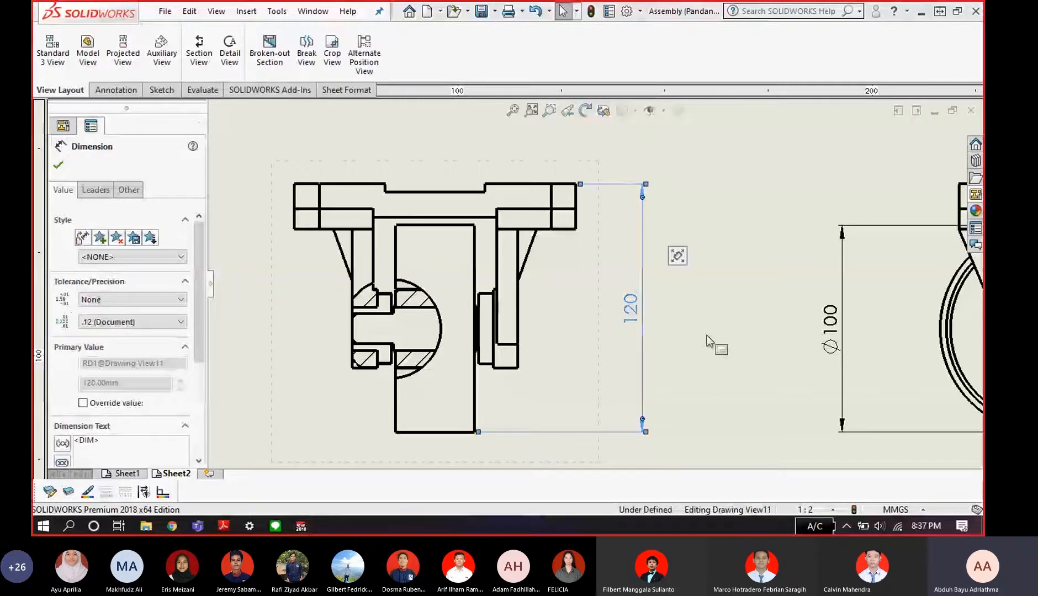
left_click(706, 335)
scroll(706, 335, "down", 2)
scroll(583, 273, "up", 2)
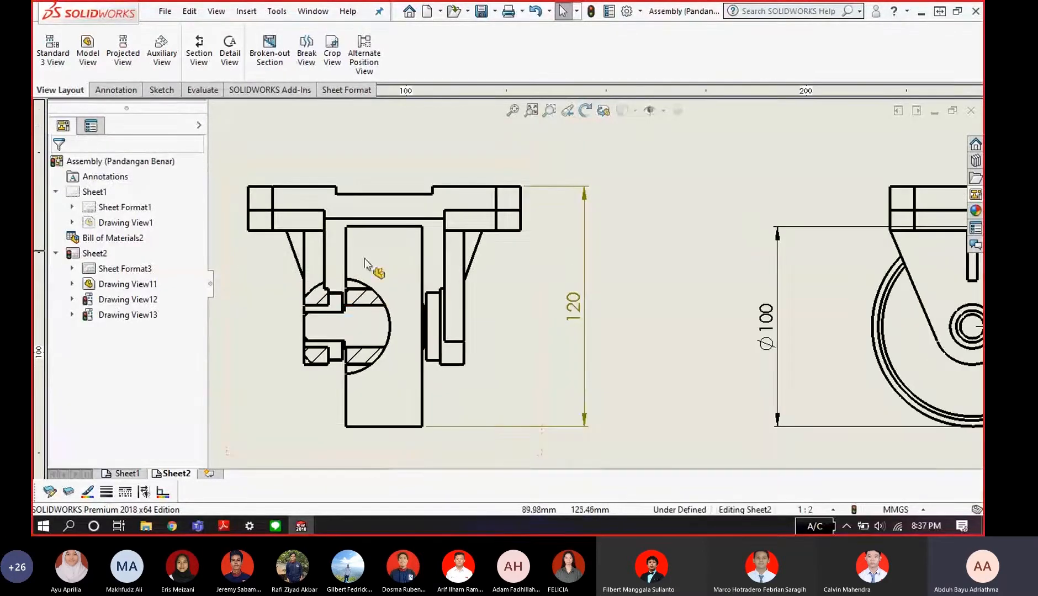
scroll(302, 330, "down", 2)
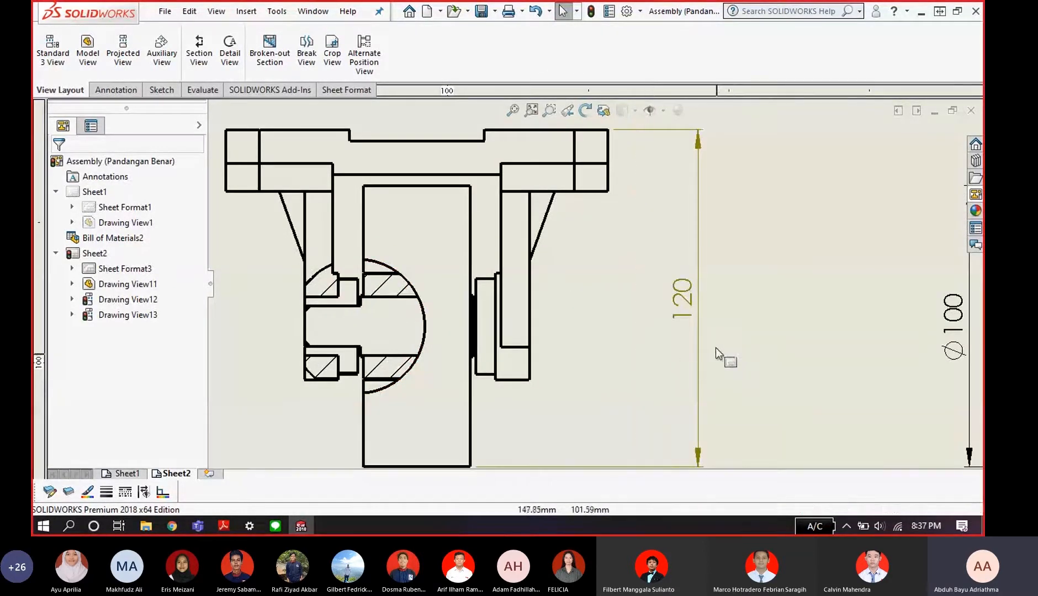
scroll(712, 348, "down", 2)
- Delete the front view's overall height dimension and dimension the height again from the top plate to the wheel's lower edge
left_click(665, 327)
scroll(625, 243, "up", 2)
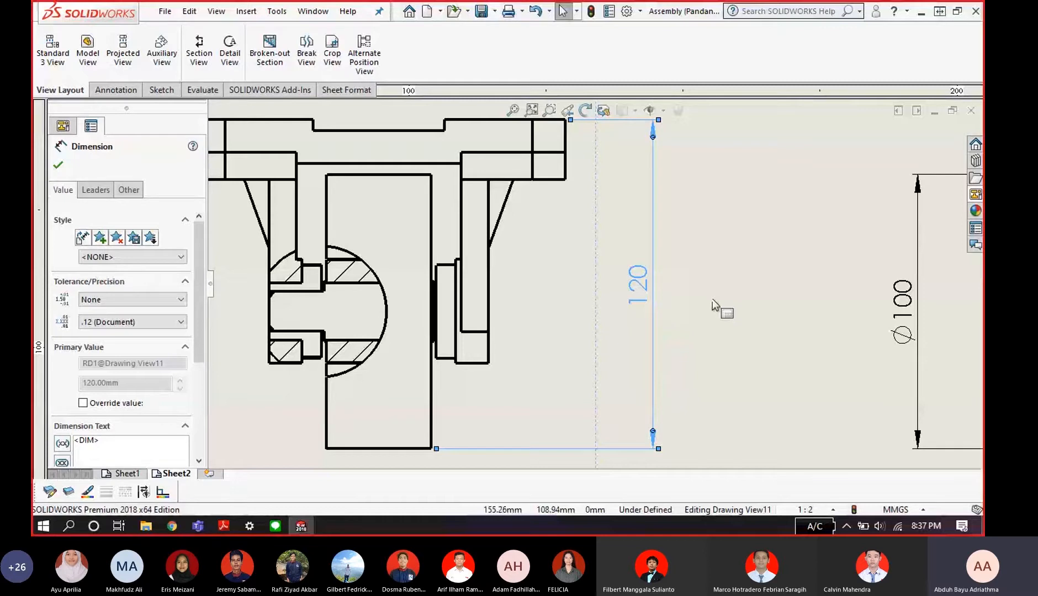
key("Delete")
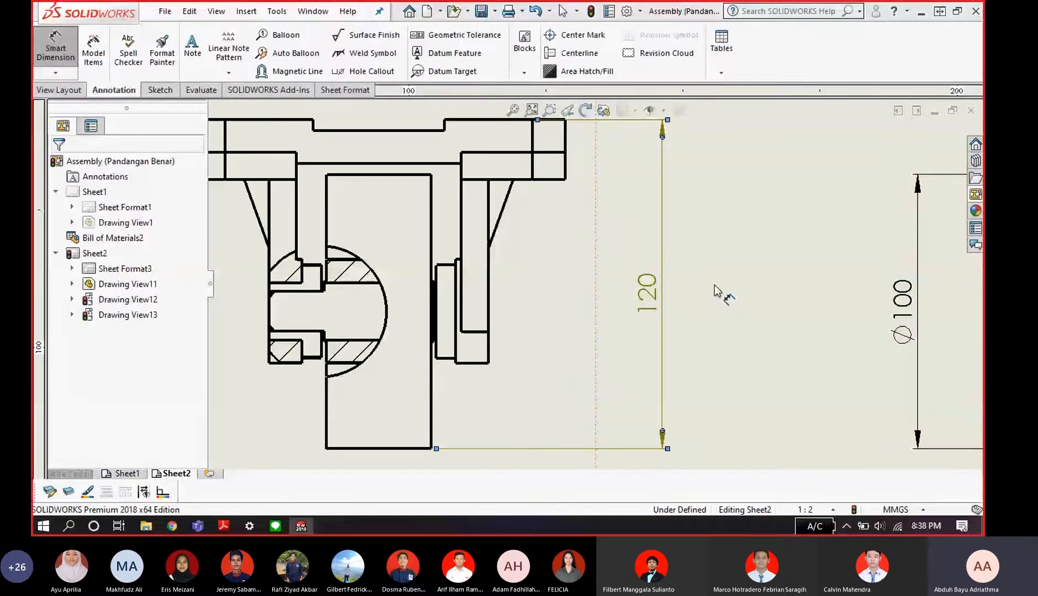
key("Escape")
- Inspect the new overall height dimension's leader and other display properties in the front view
scroll(718, 292, "down", 2)
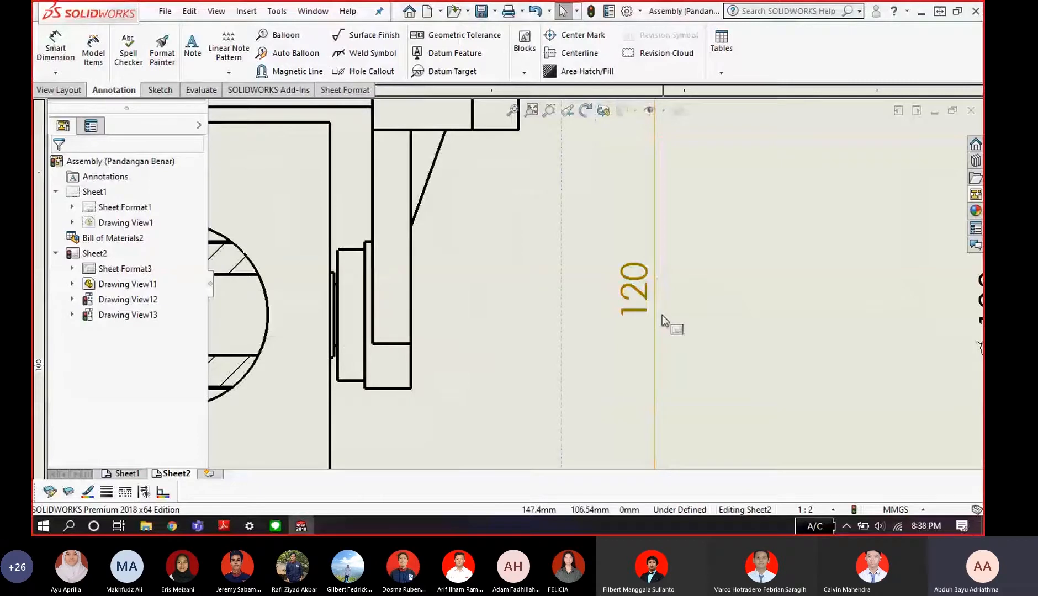
scroll(662, 314, "up", 3)
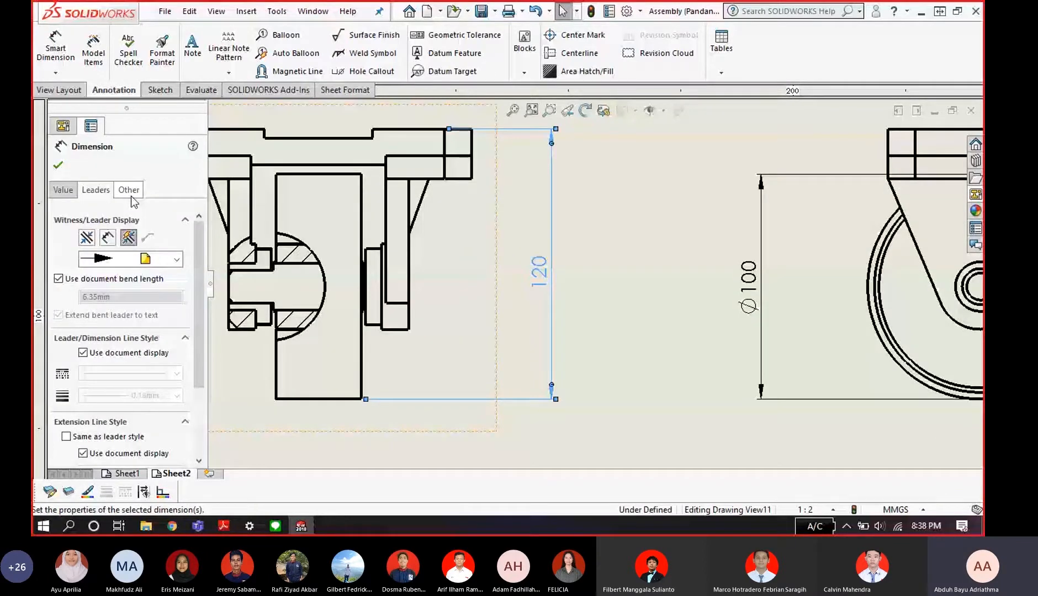
left_click(131, 194)
left_click(105, 193)
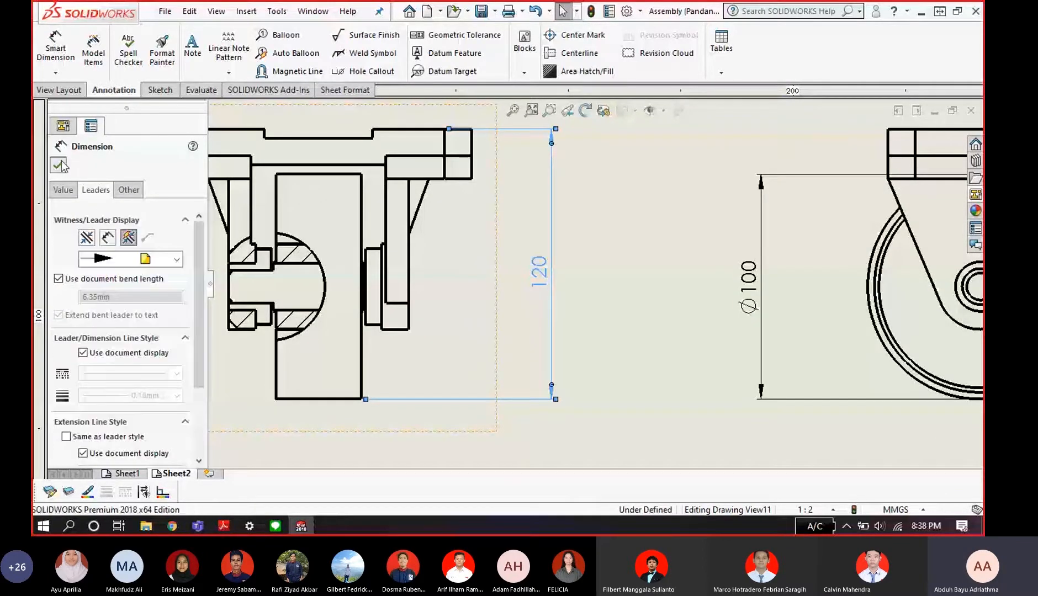
- Set the line colour of the front view's overall height dimension to black
left_click(59, 165)
left_click(552, 265)
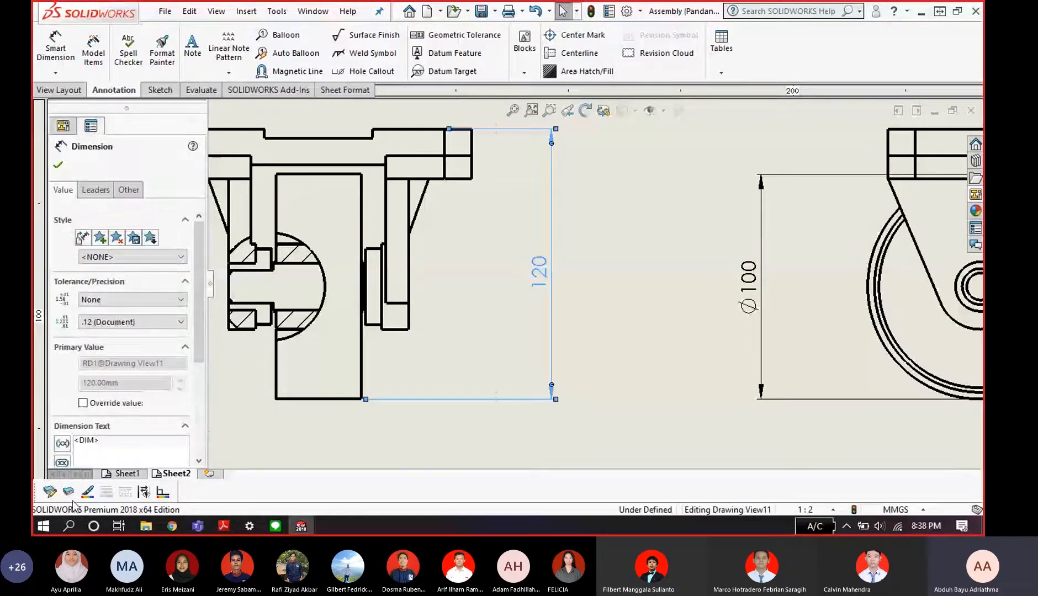
left_click(88, 491)
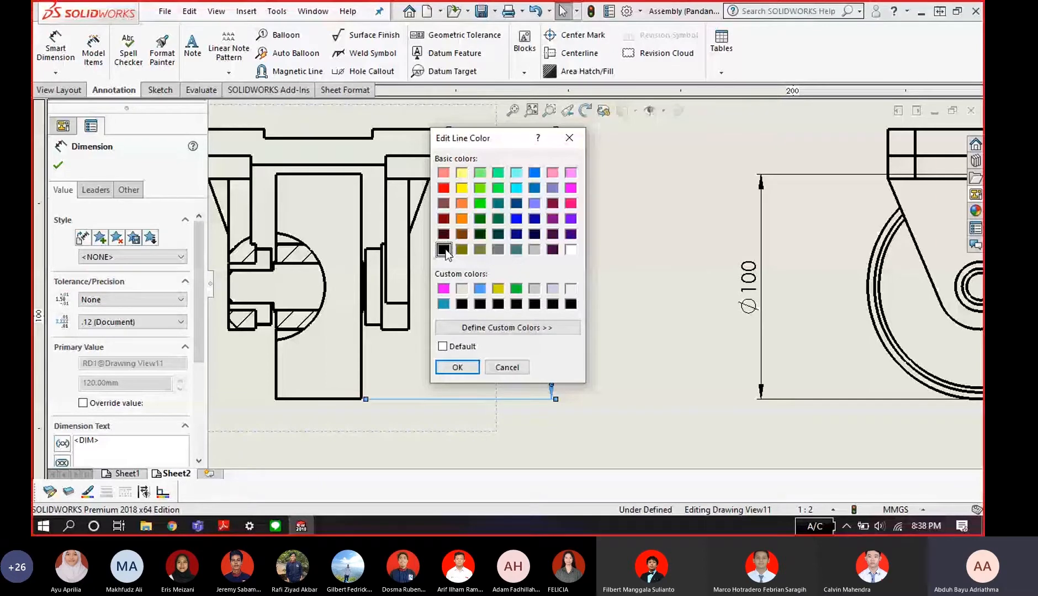
left_click(457, 367)
left_click(548, 312)
scroll(557, 325, "down", 2)
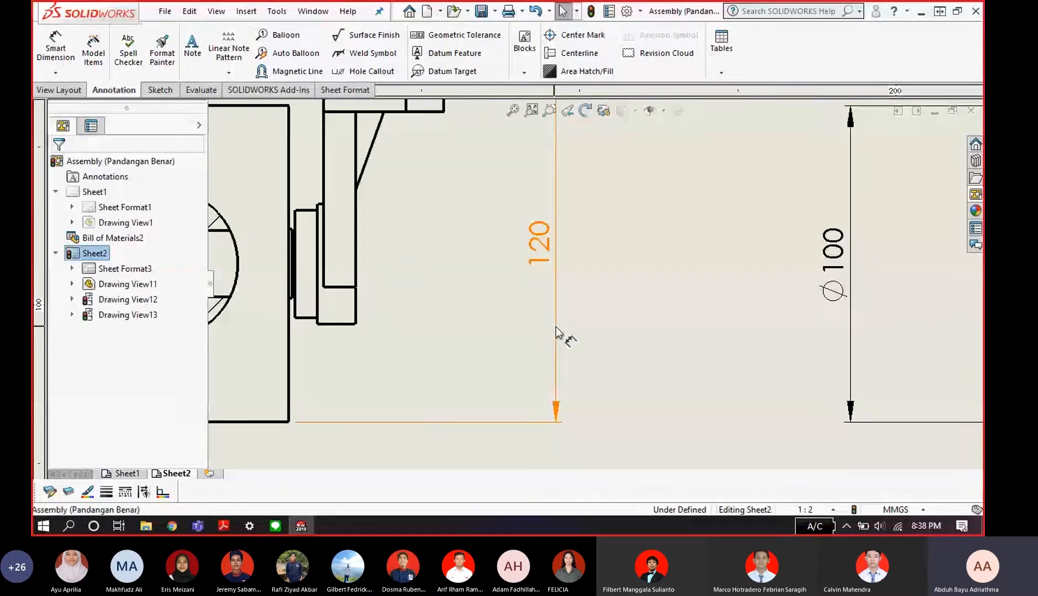
- Replace the front view's overall height dimension with a new one between the top plate's upper edge and the wheel's lower edge
left_click(556, 325)
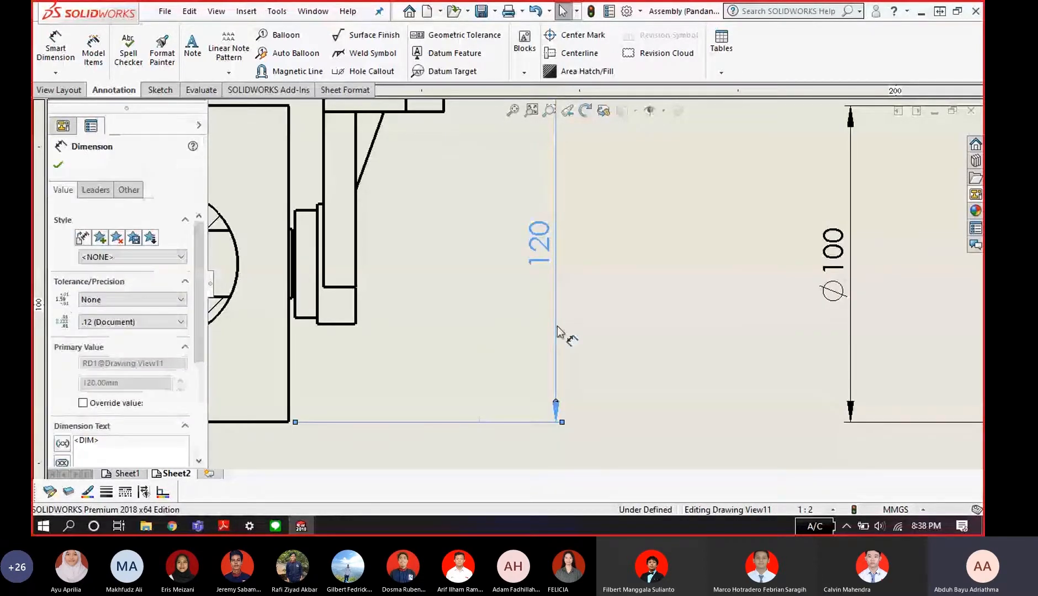
key("Delete")
key("f")
left_click(54, 49)
scroll(434, 117, "down", 1)
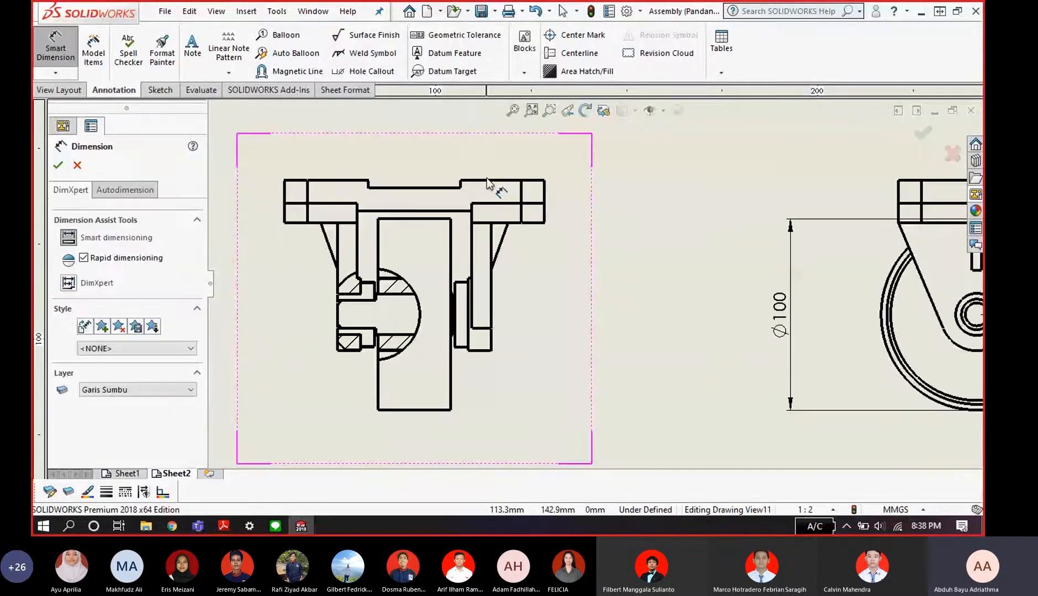
left_click(487, 180)
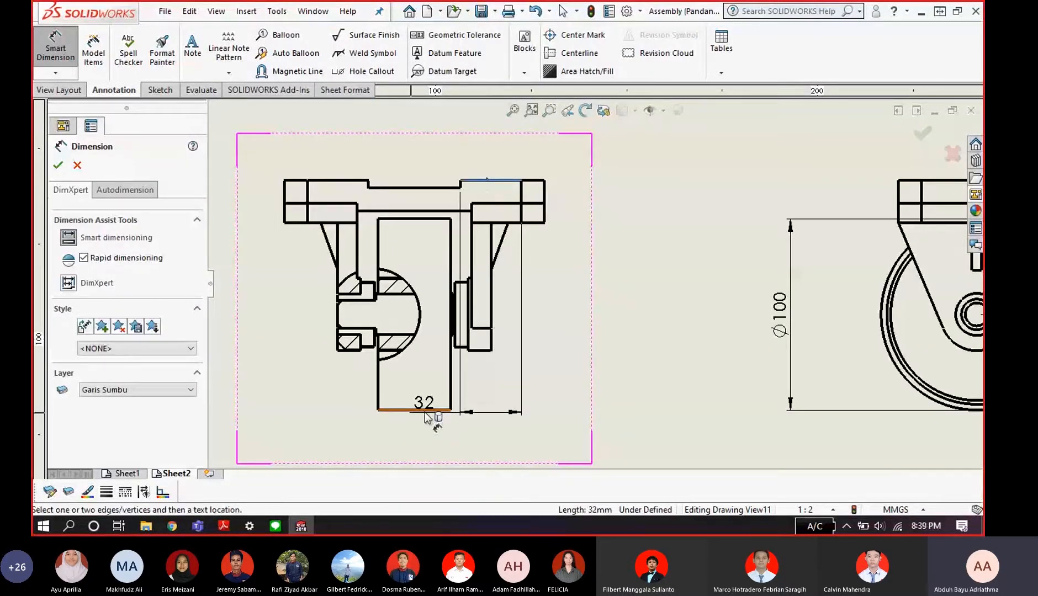
left_click(425, 410)
left_click(591, 310)
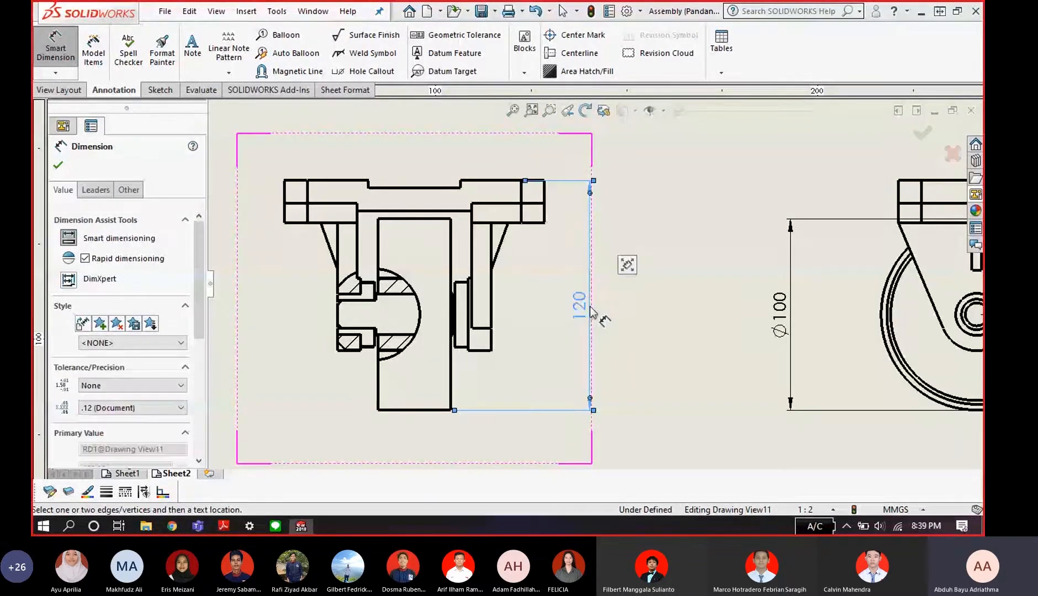
key("Escape")
- Inspect the new height dimension up close and compare its appearance with the other views' dimensions across the sheet
scroll(624, 286, "up", 3)
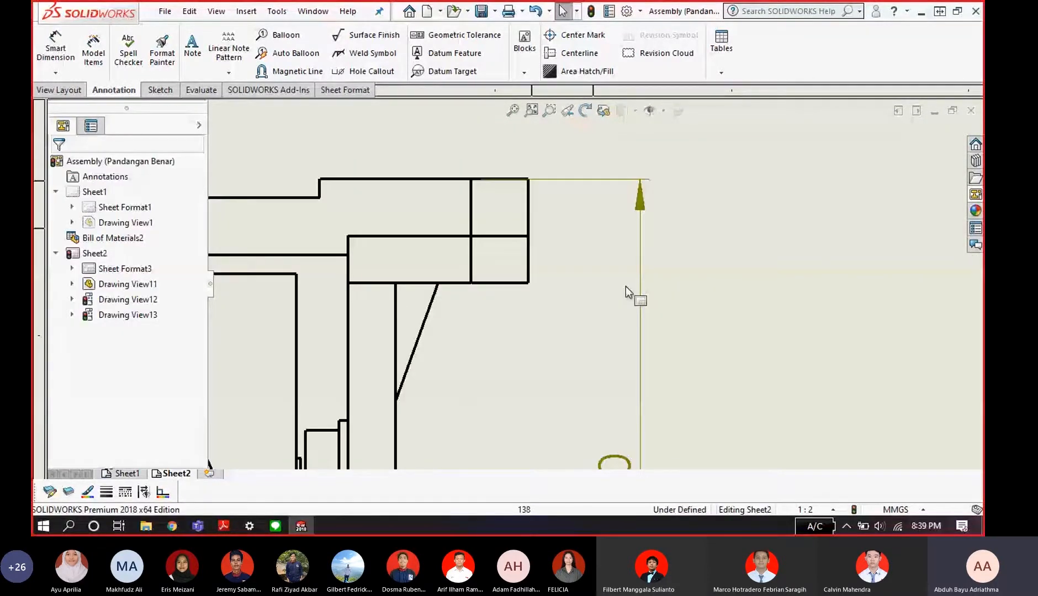
scroll(532, 206, "down", 3)
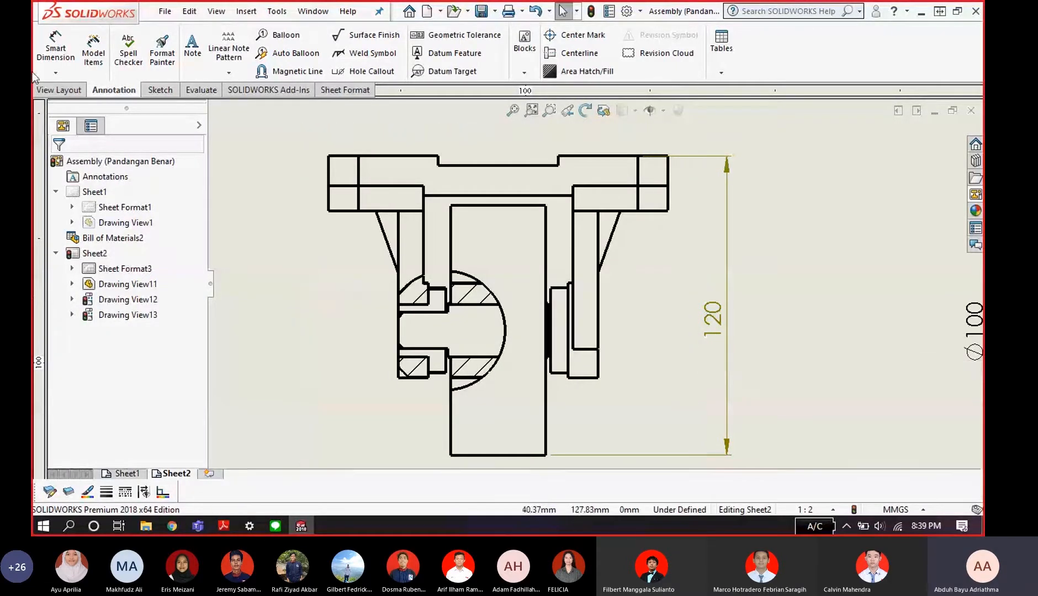
scroll(697, 351, "up", 4)
scroll(691, 317, "down", 3)
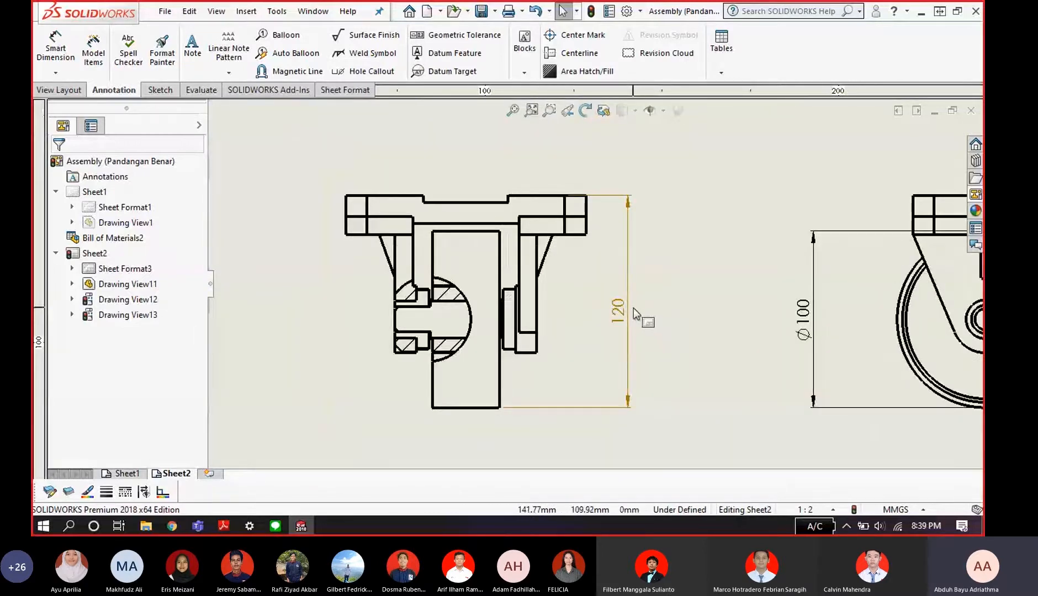
scroll(656, 301, "up", 5)
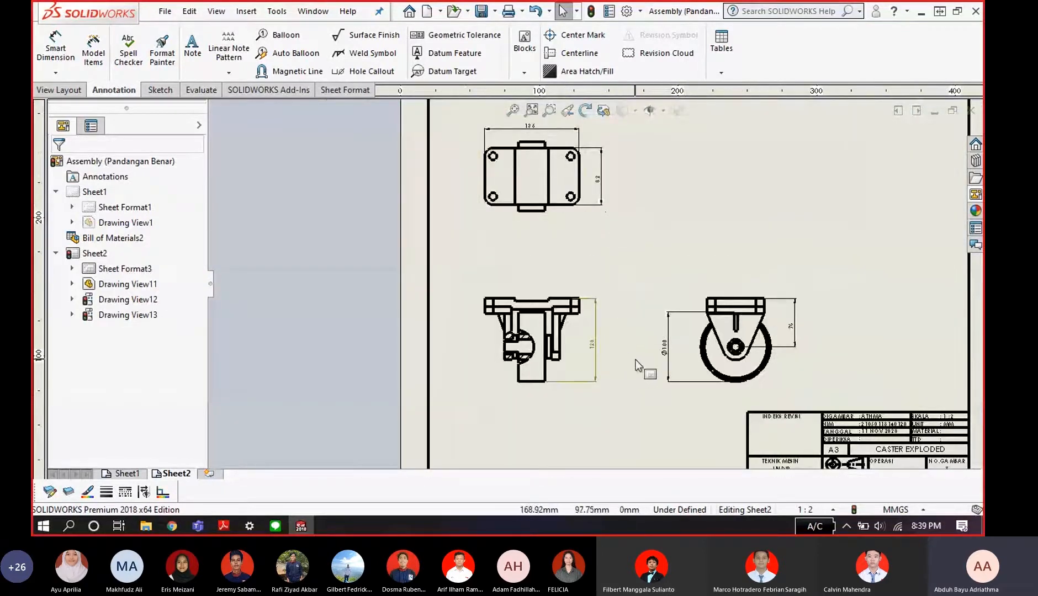
scroll(635, 360, "down", 3)
scroll(640, 319, "down", 1)
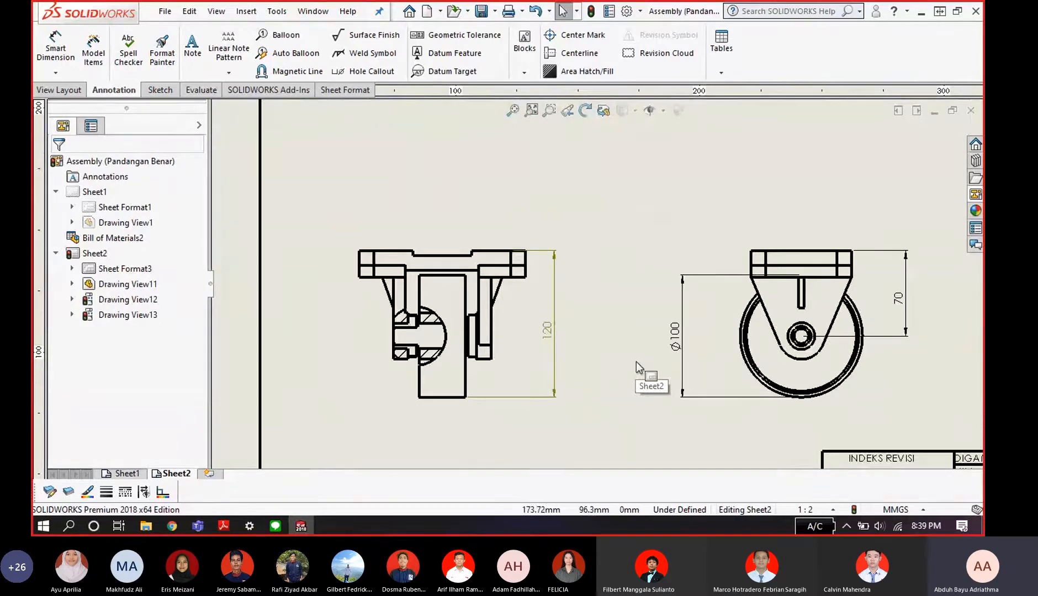
scroll(692, 237, "up", 1)
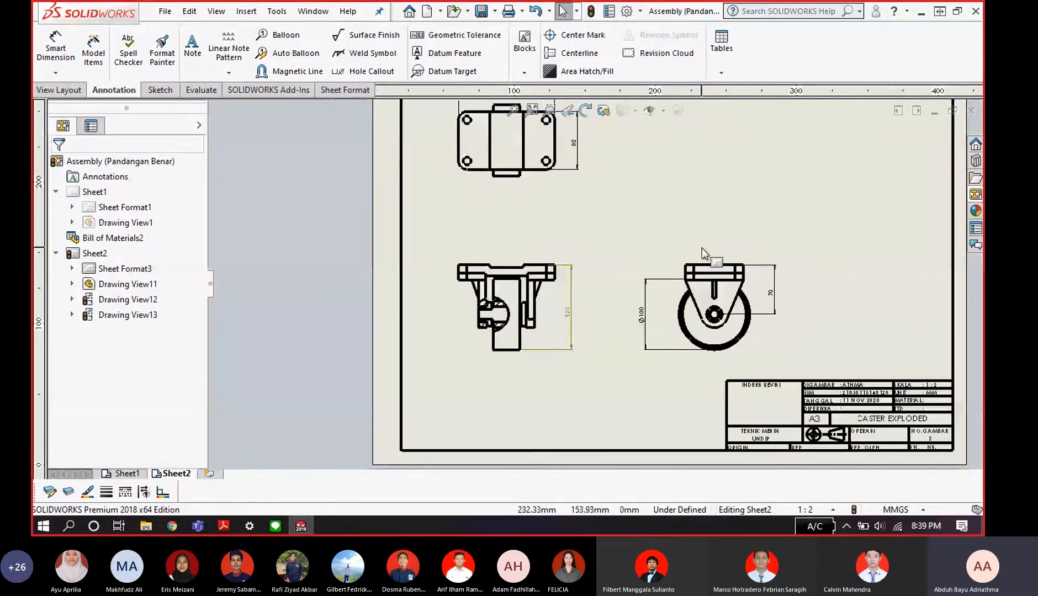
scroll(701, 248, "up", 2)
scroll(602, 272, "down", 1)
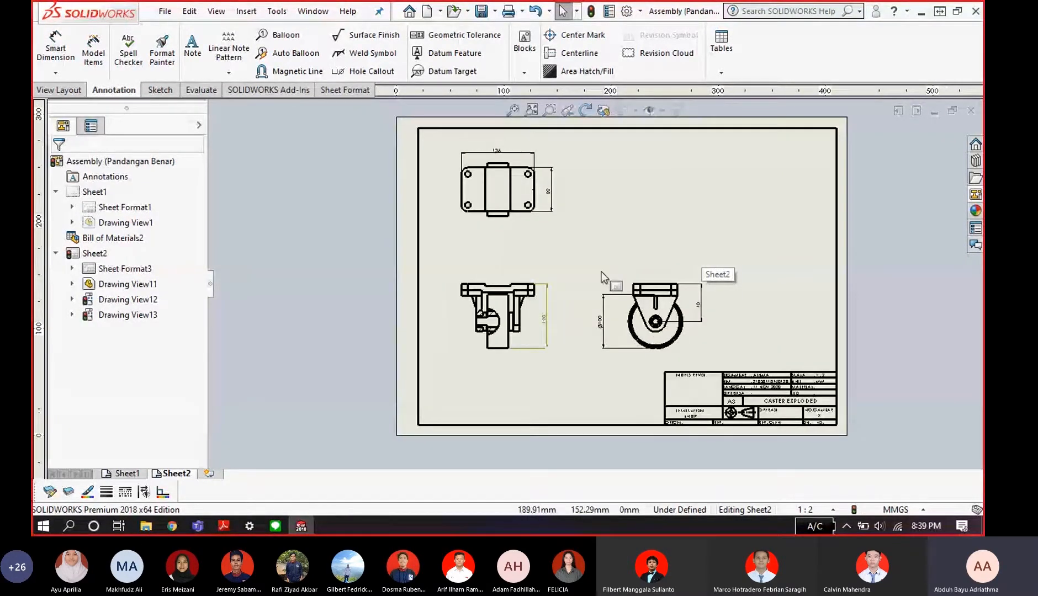
scroll(601, 272, "down", 1)
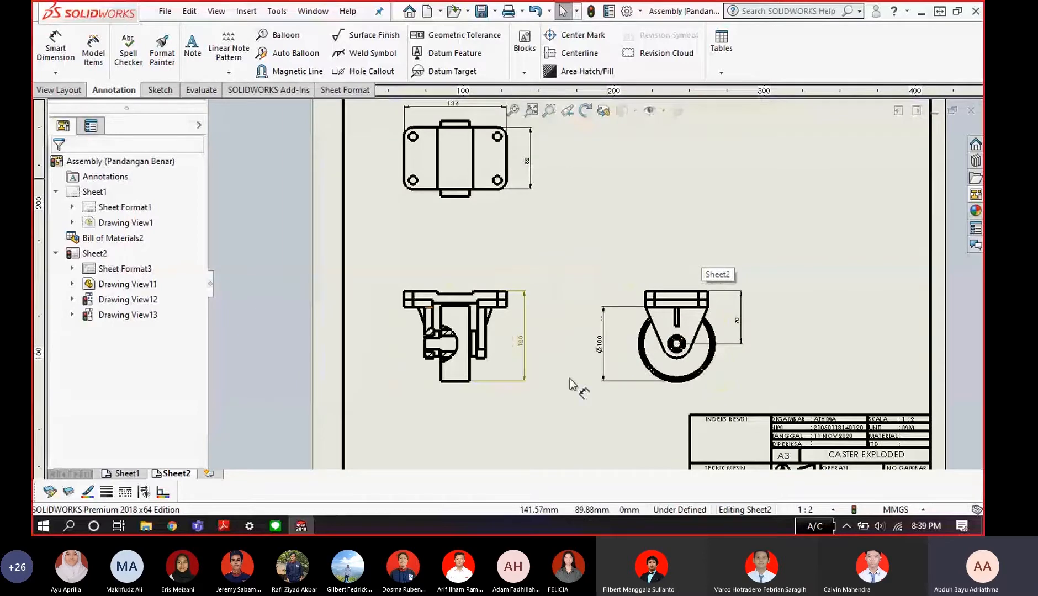
- Check the side view in the reference PDF and sketch a vertical axis line through the side view's wheel centre on the Garis Sumbu layer
key("alt+Tab")
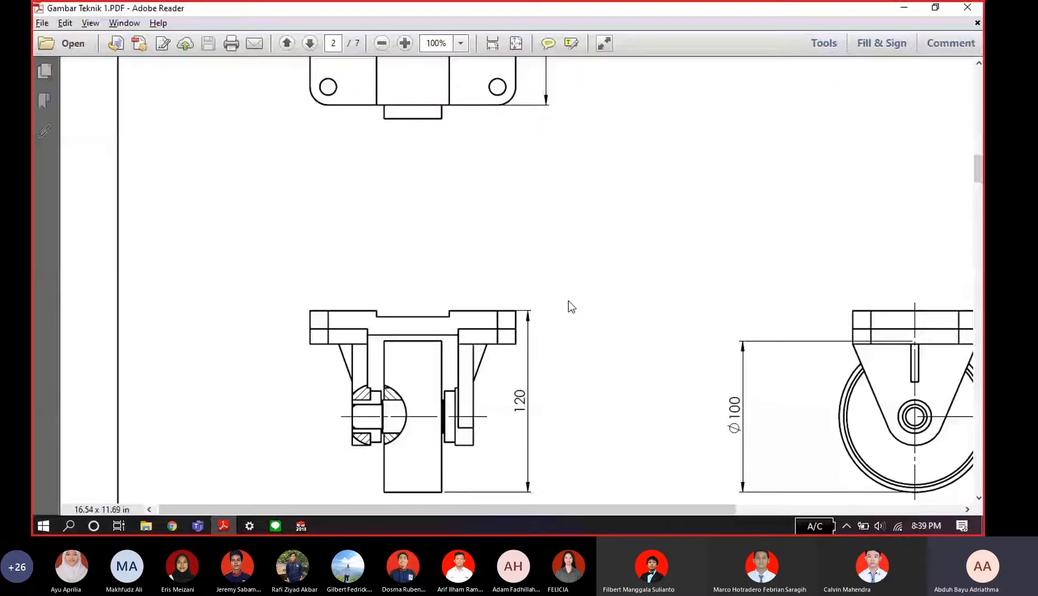
scroll(593, 340, "up", 1, "ctrl")
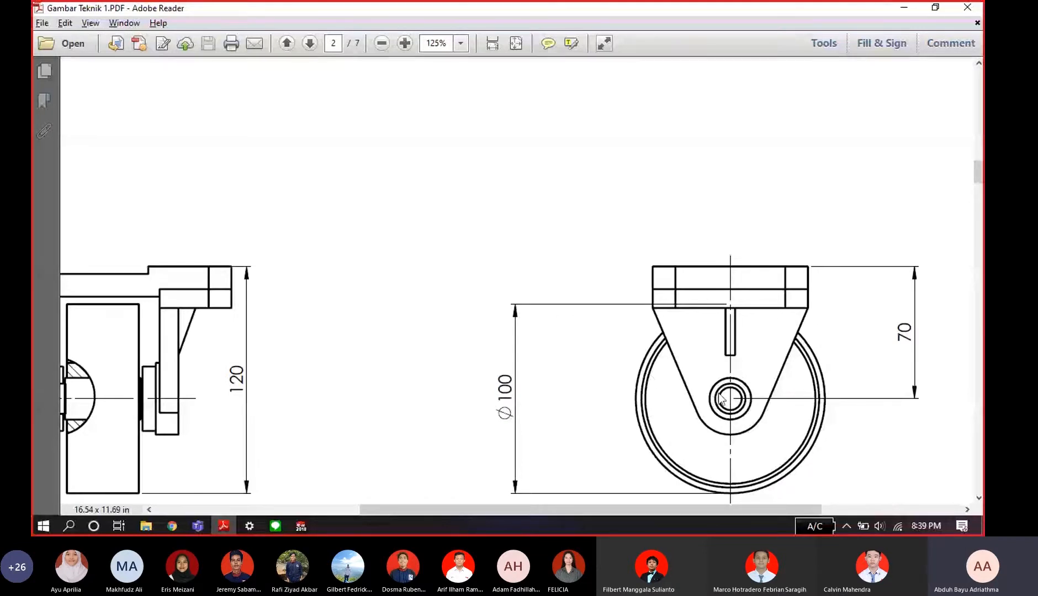
scroll(758, 359, "down", 1)
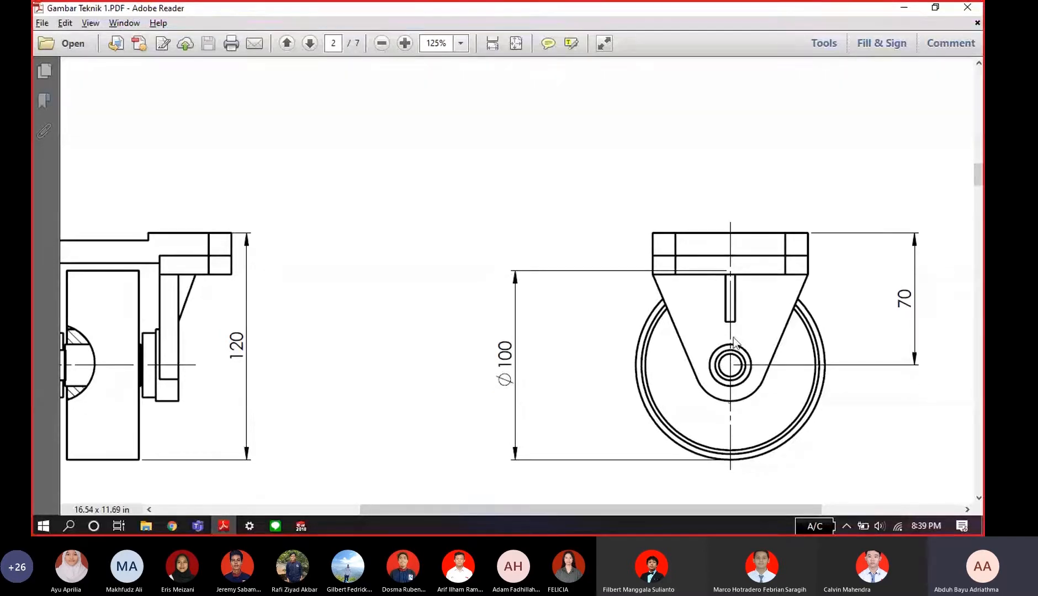
key("alt+Tab")
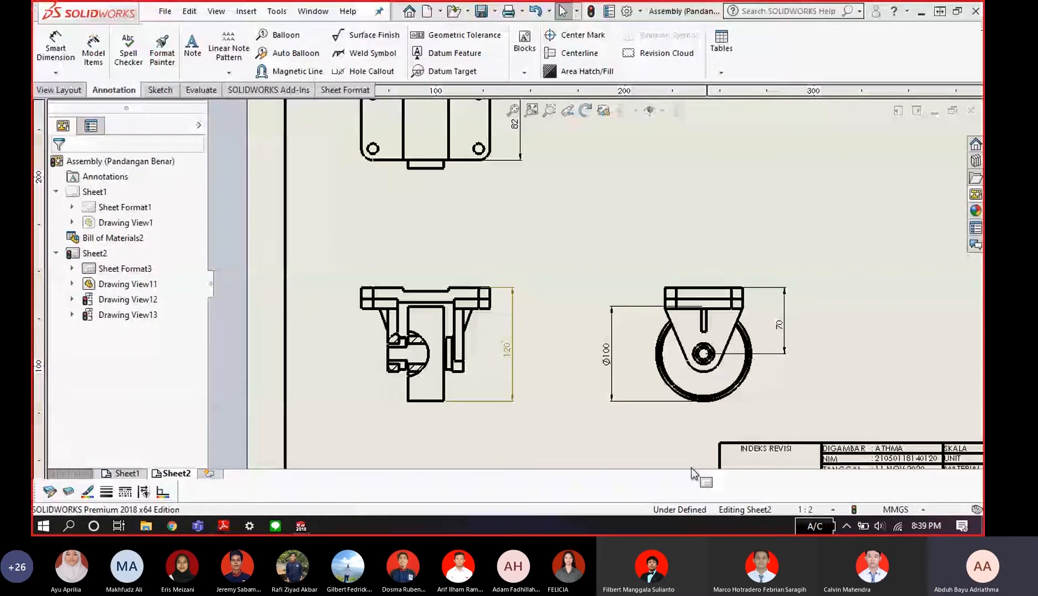
scroll(706, 320, "down", 5)
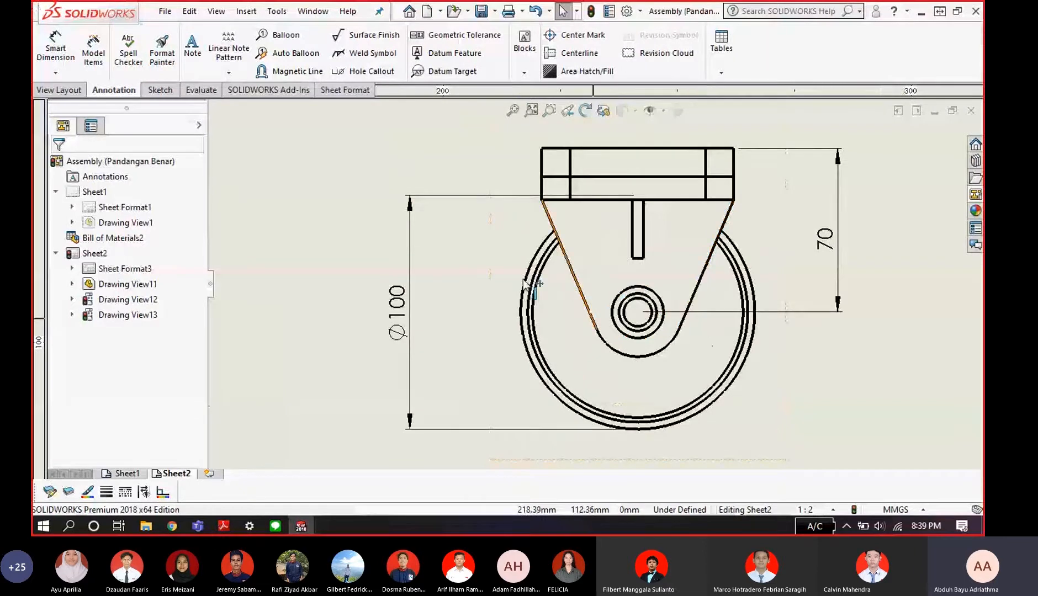
left_click(166, 96)
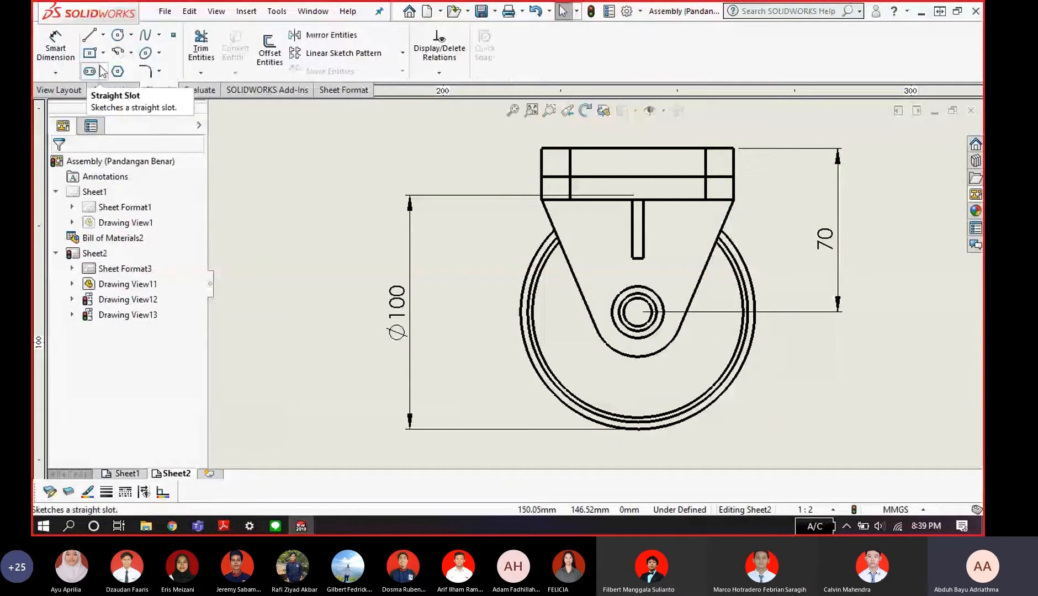
left_click(103, 35)
left_click(98, 47)
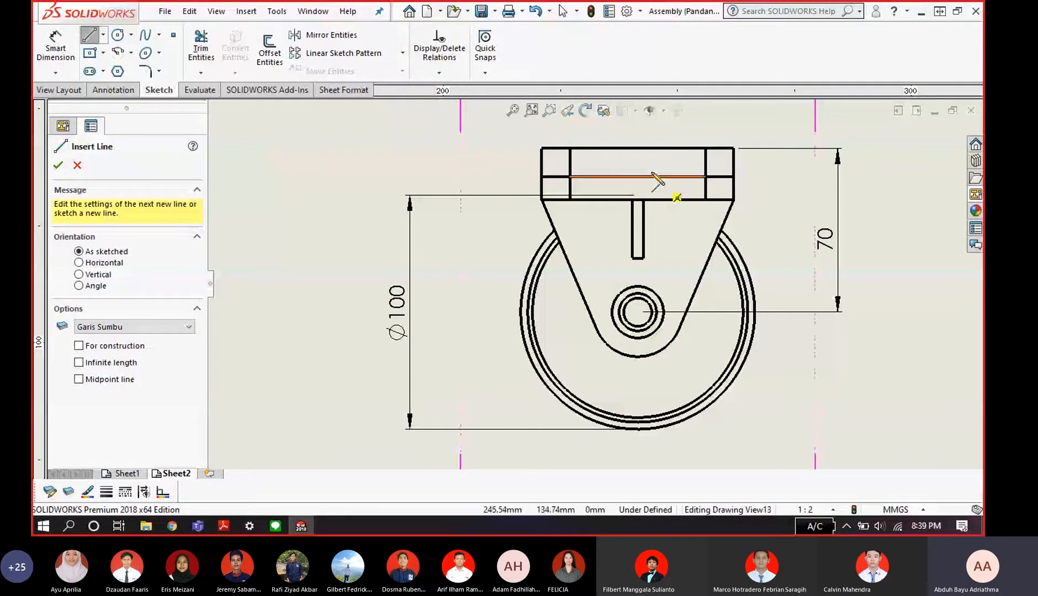
left_click(638, 147)
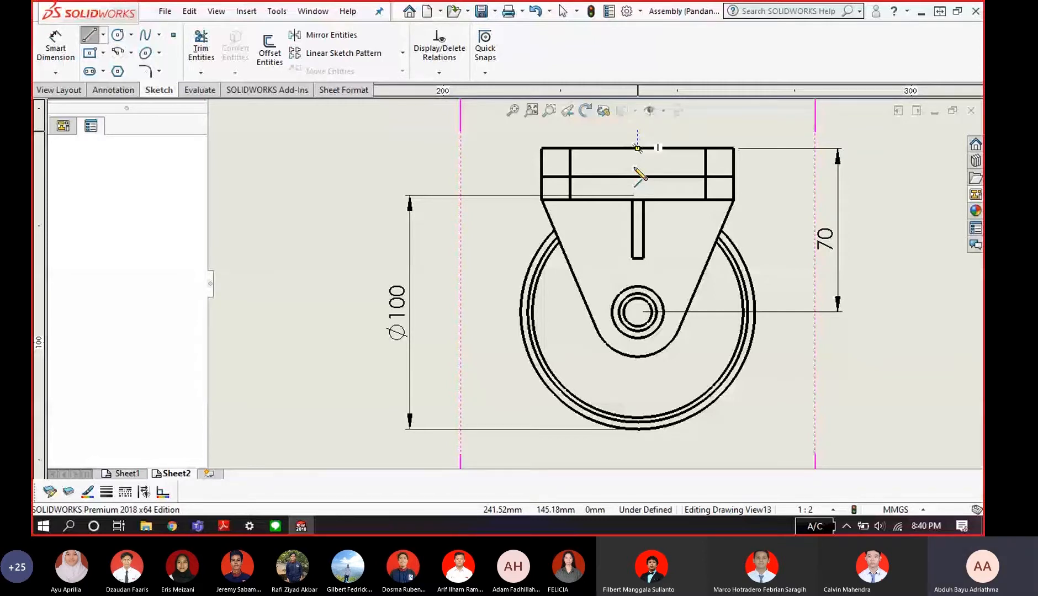
- Examine the centrelines and dimensions of the front and side views in the reference PDF, then return to the SOLIDWORKS drawing
key("alt+Tab")
scroll(609, 309, "up", 5)
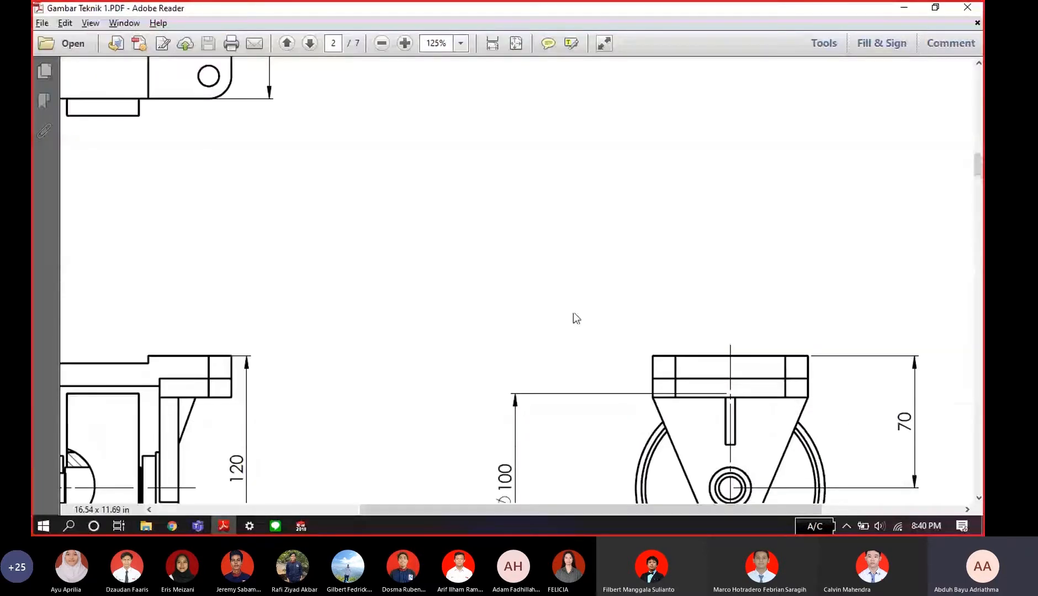
scroll(573, 313, "down", 3)
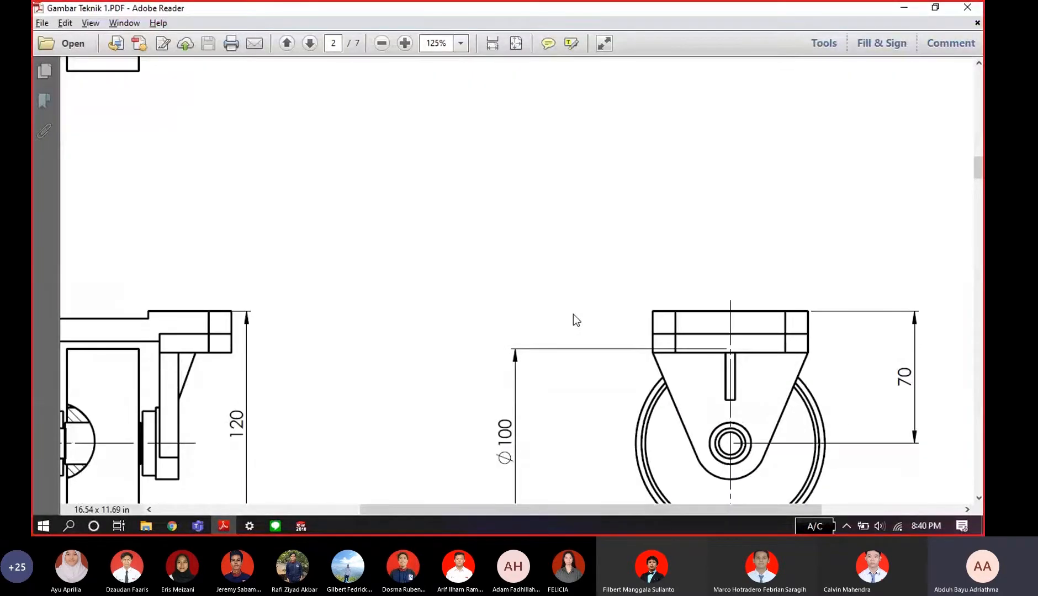
scroll(573, 313, "up", 1)
scroll(188, 192, "up", 4)
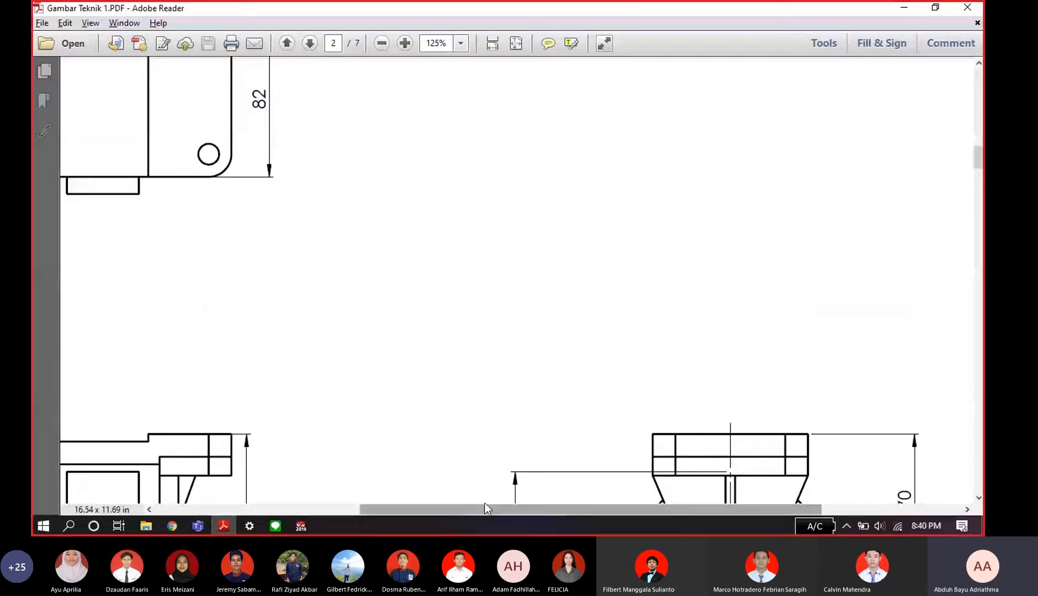
left_click_drag(502, 508, 423, 507)
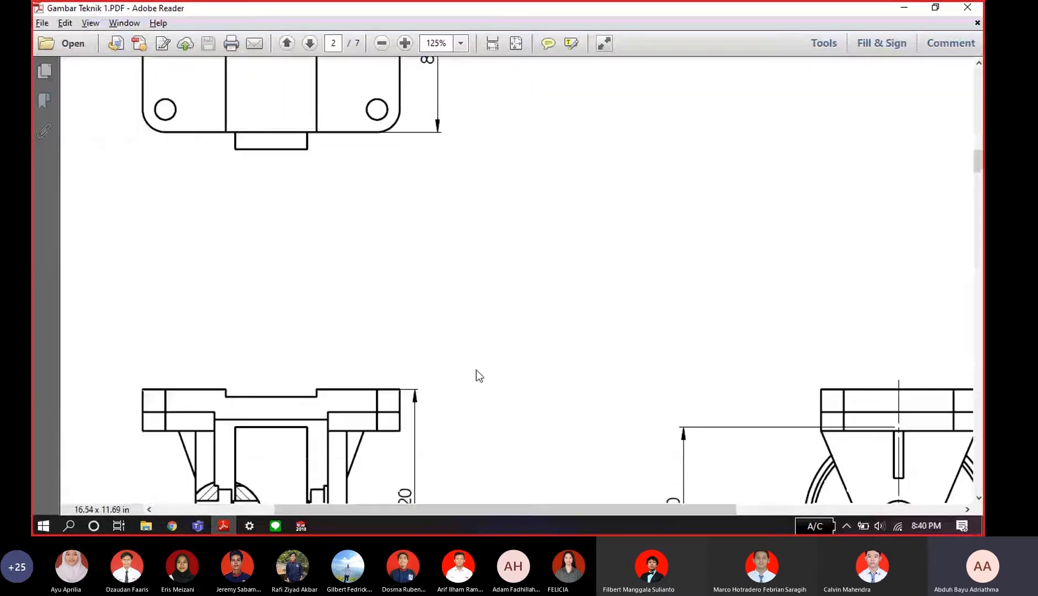
left_click(381, 43)
scroll(574, 410, "down", 1)
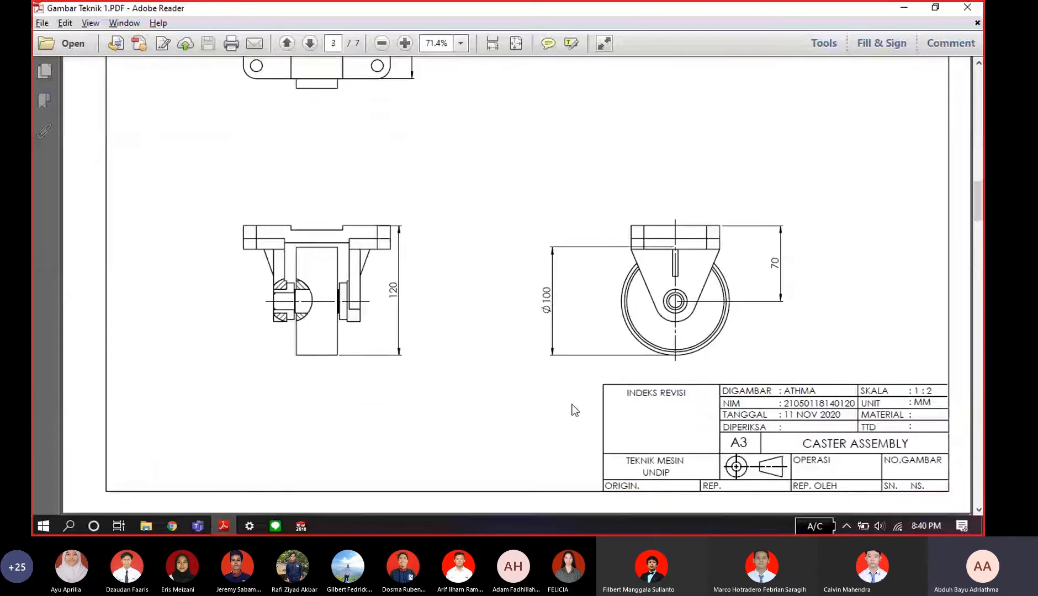
scroll(326, 234, "up", 2)
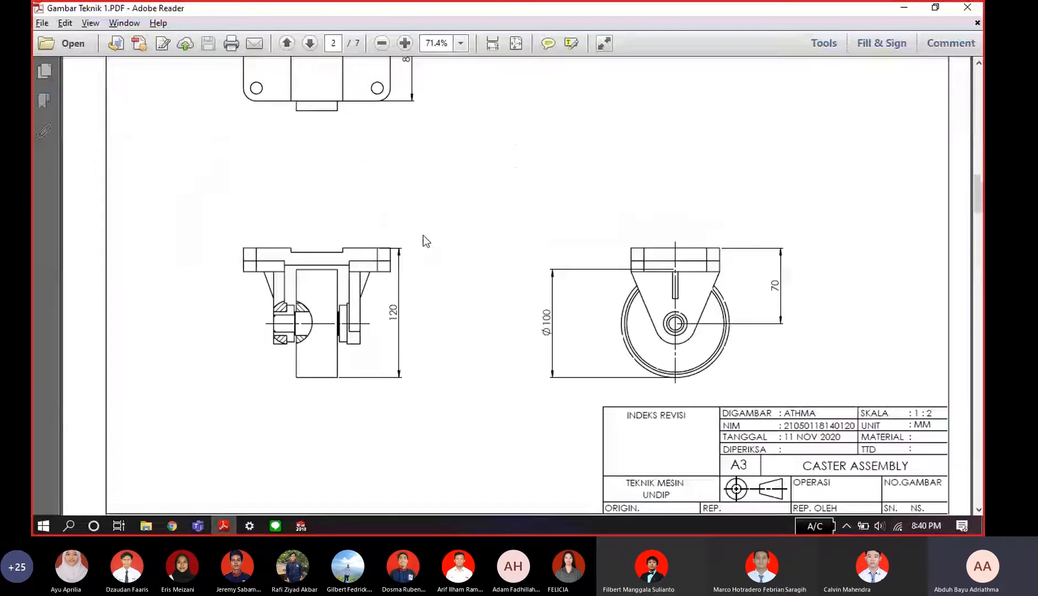
key("alt+Tab")
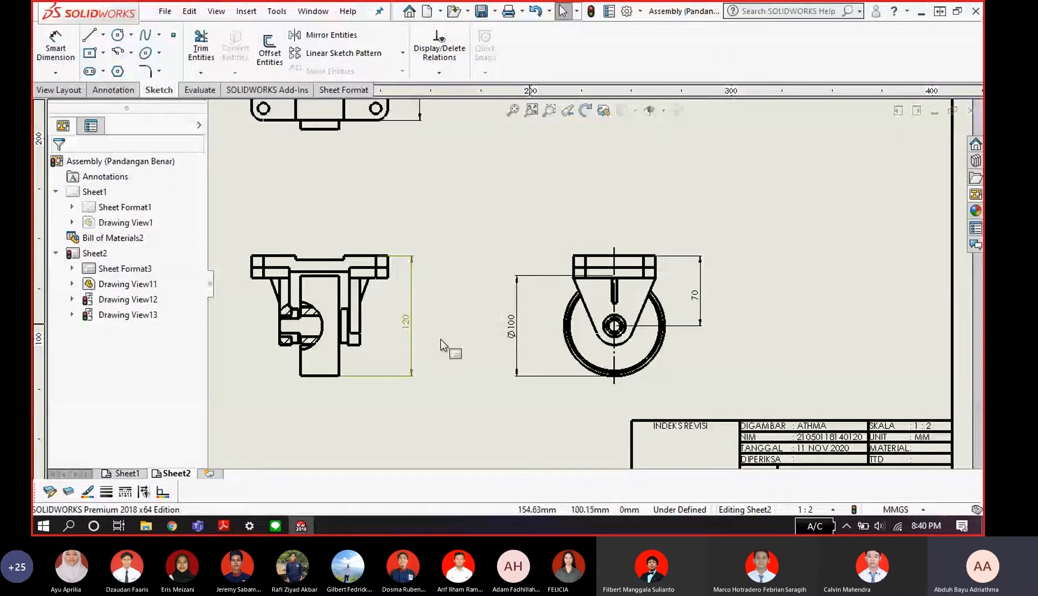
- Inspect the front view's broken-out section and overall height dimension alongside the side view's dimensions on the assembly sheet
scroll(442, 345, "down", 2)
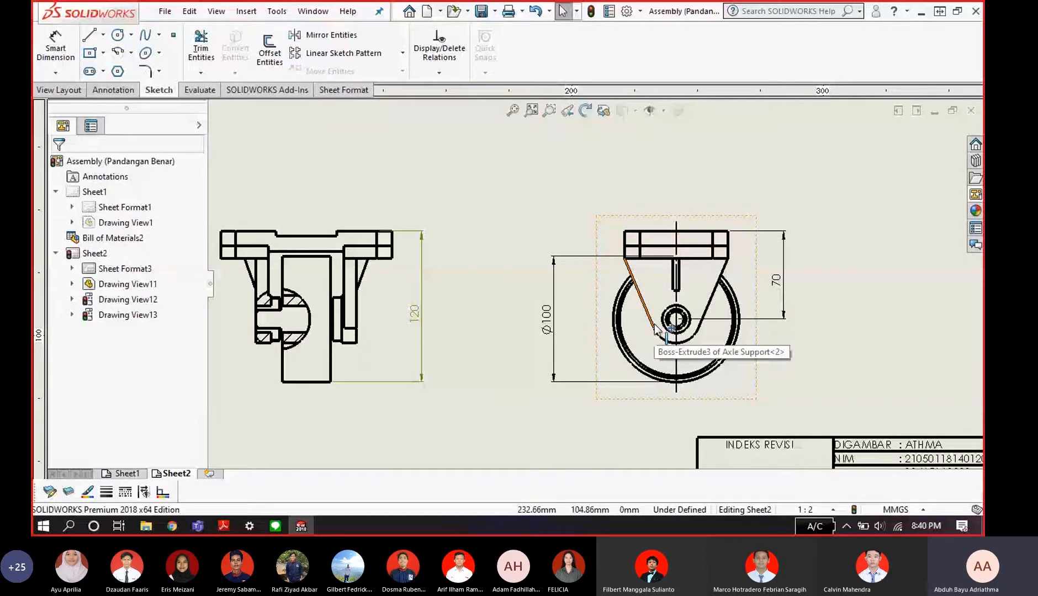
scroll(353, 296, "down", 2)
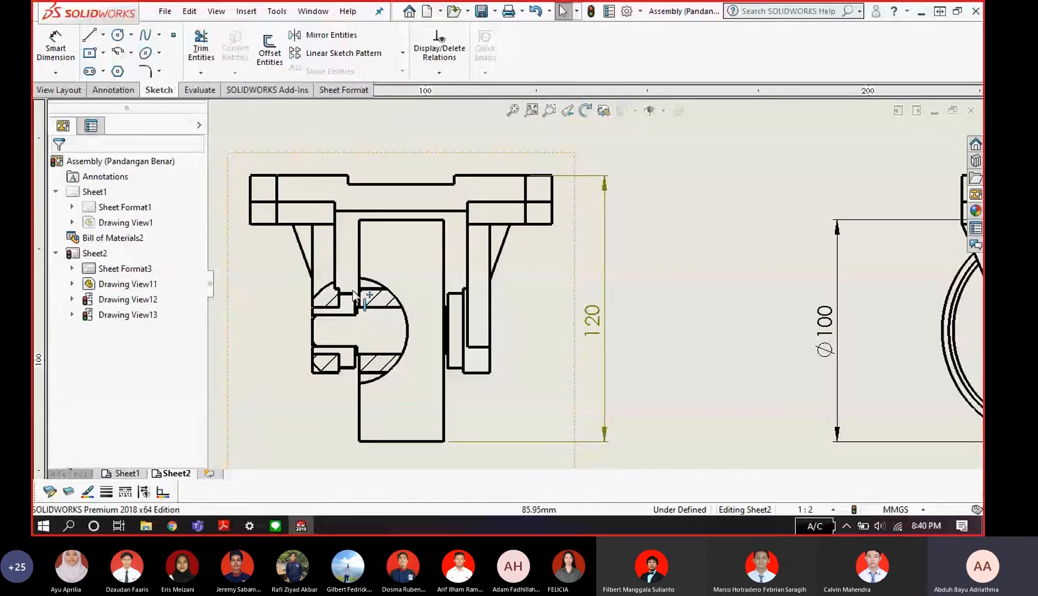
left_click(95, 91)
left_click(83, 93)
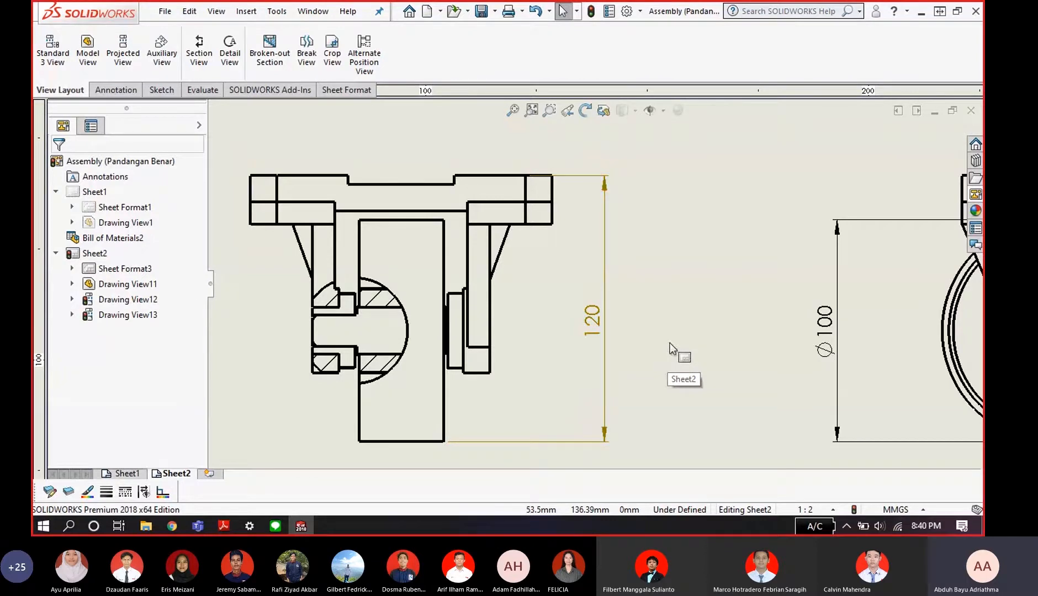
scroll(530, 354, "down", 3)
scroll(592, 337, "up", 5)
scroll(591, 335, "up", 5)
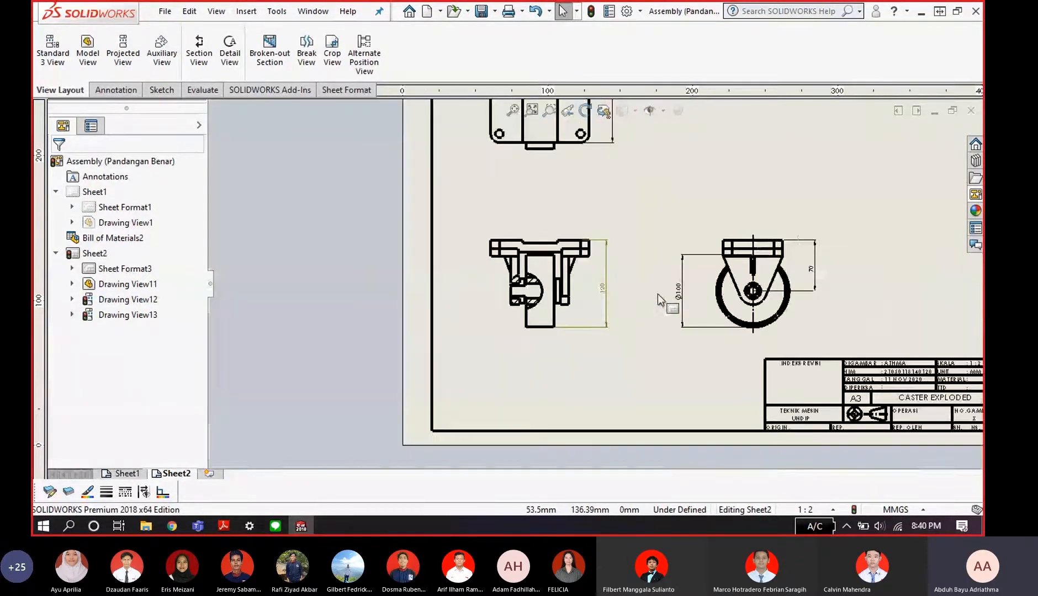
scroll(763, 234, "up", 2)
scroll(767, 234, "down", 1)
- Switch to the reference PDF, examine the views, dimensions and title of the TOP PLATE page, and return to the SOLIDWORKS drawing
key("alt+Tab")
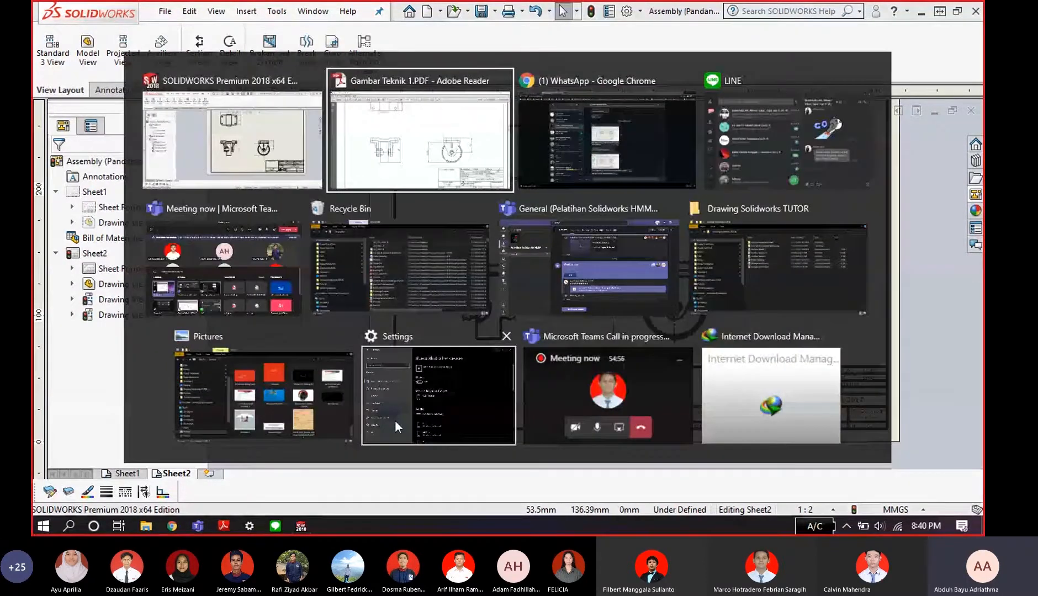
scroll(436, 353, "down", 5)
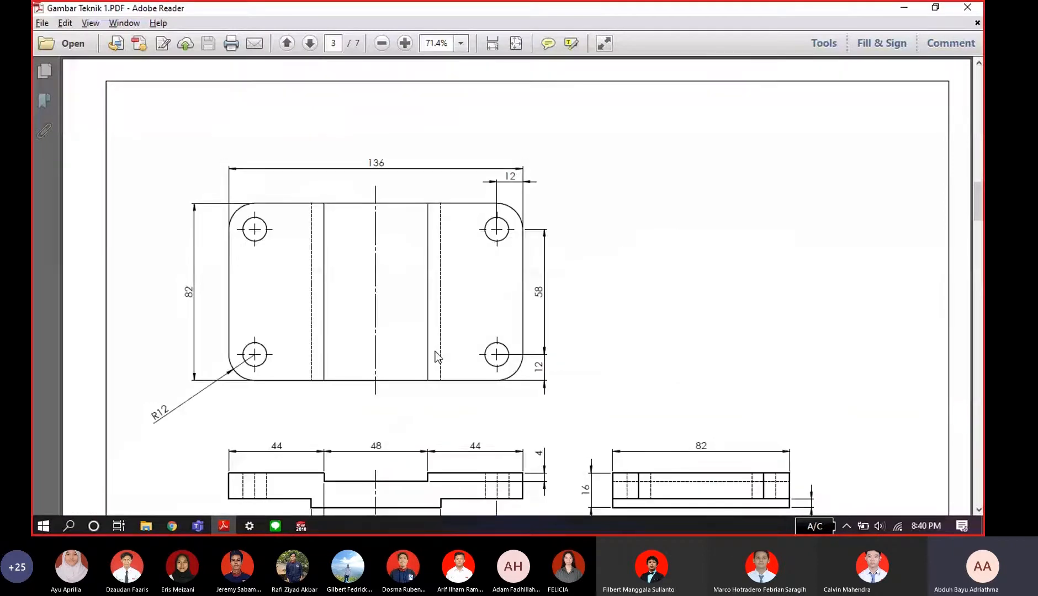
scroll(436, 351, "down", 5)
scroll(441, 369, "down", 1)
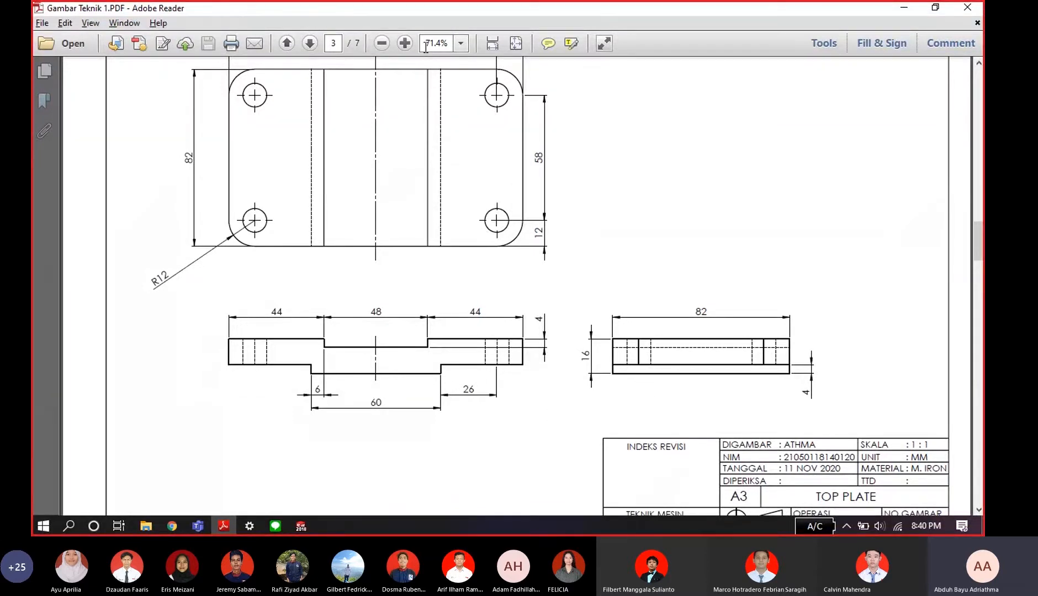
key("ctrl+0")
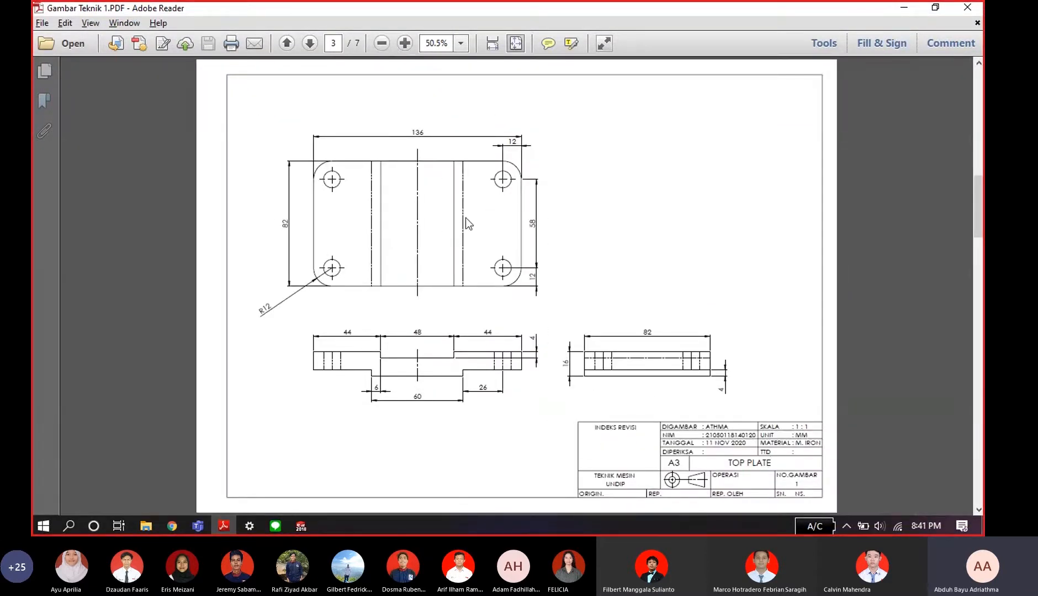
left_click_drag(774, 462, 737, 459)
key("alt+Tab")
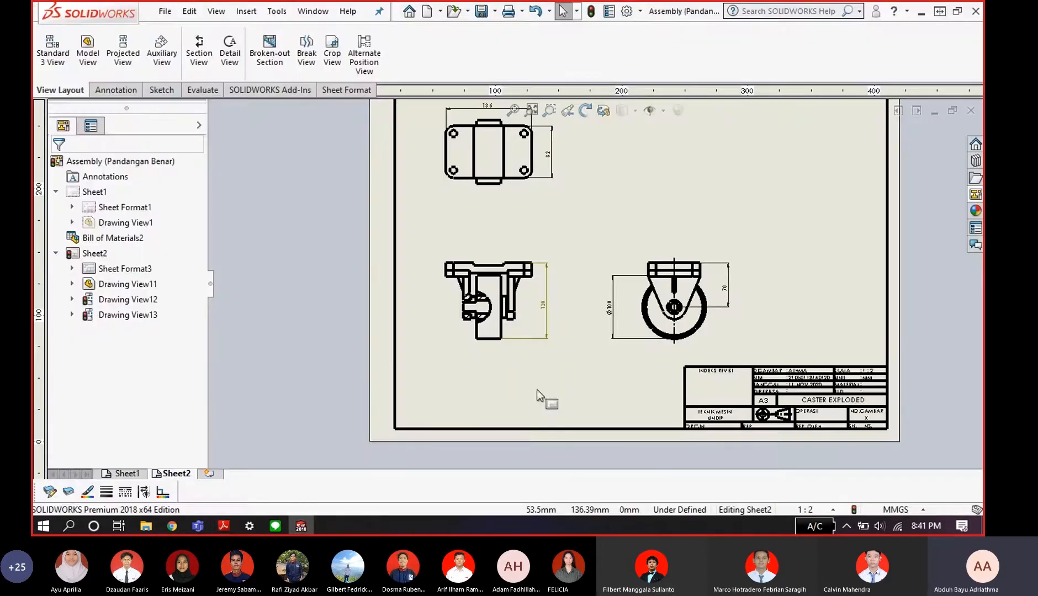
- Add a new sheet to the drawing and compare its title block with the reference PDF's TOP PLATE page
left_click(210, 474)
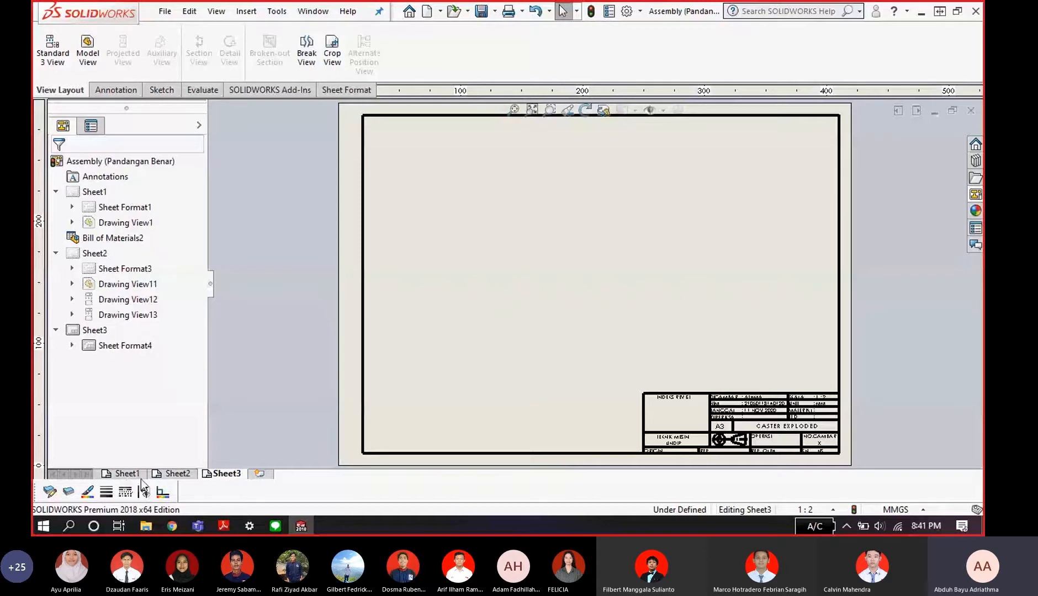
scroll(624, 300, "down", 3)
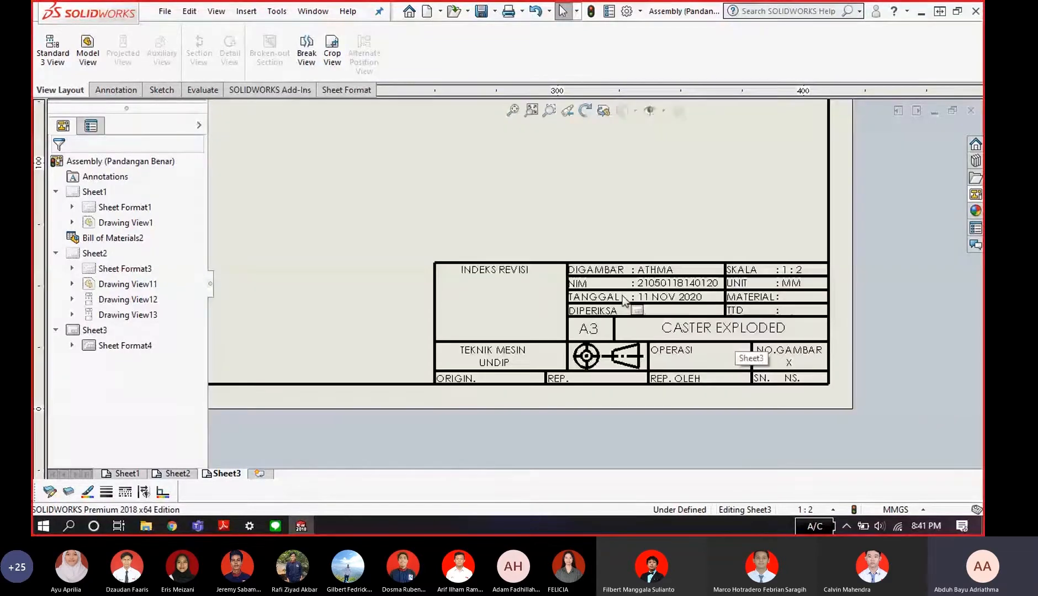
scroll(624, 301, "down", 1)
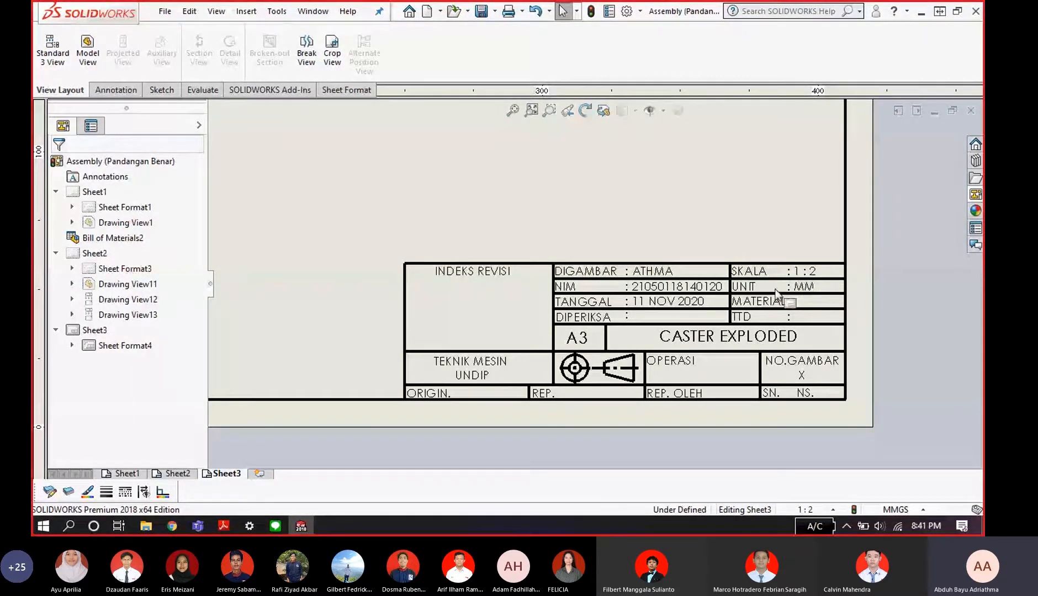
key("f")
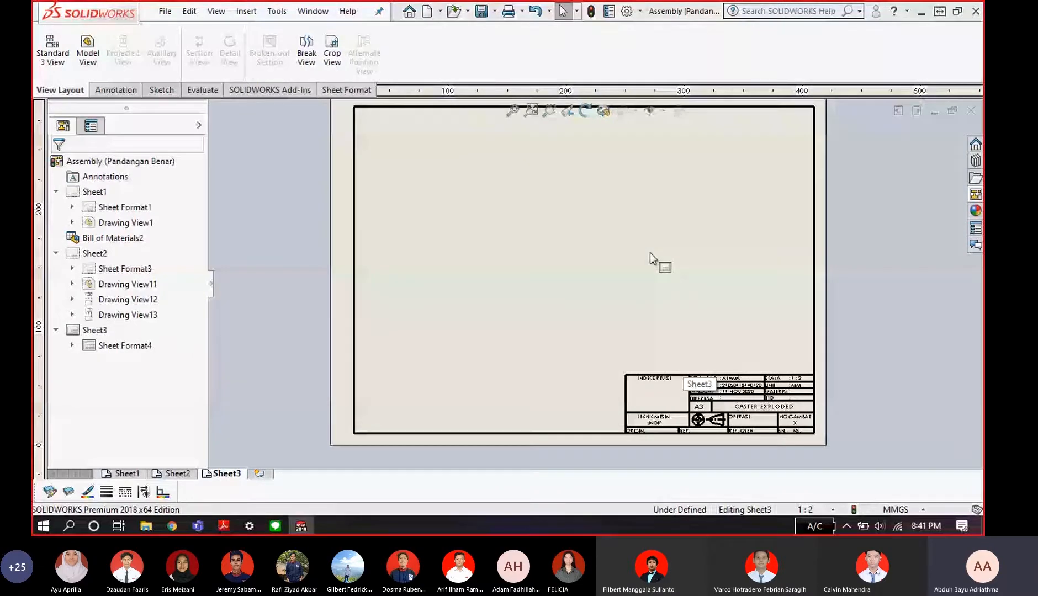
key("alt+Tab")
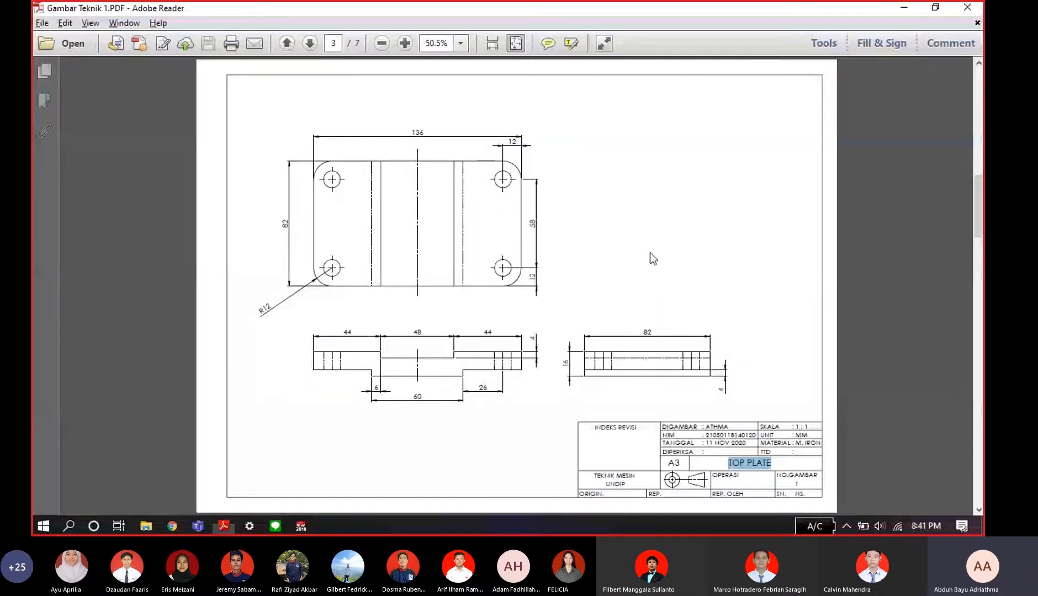
- Try placing and repositioning the three standard views of the Top Plate part from the File Part & Assembly Solidworks folder on the new sheet
key("alt+Tab")
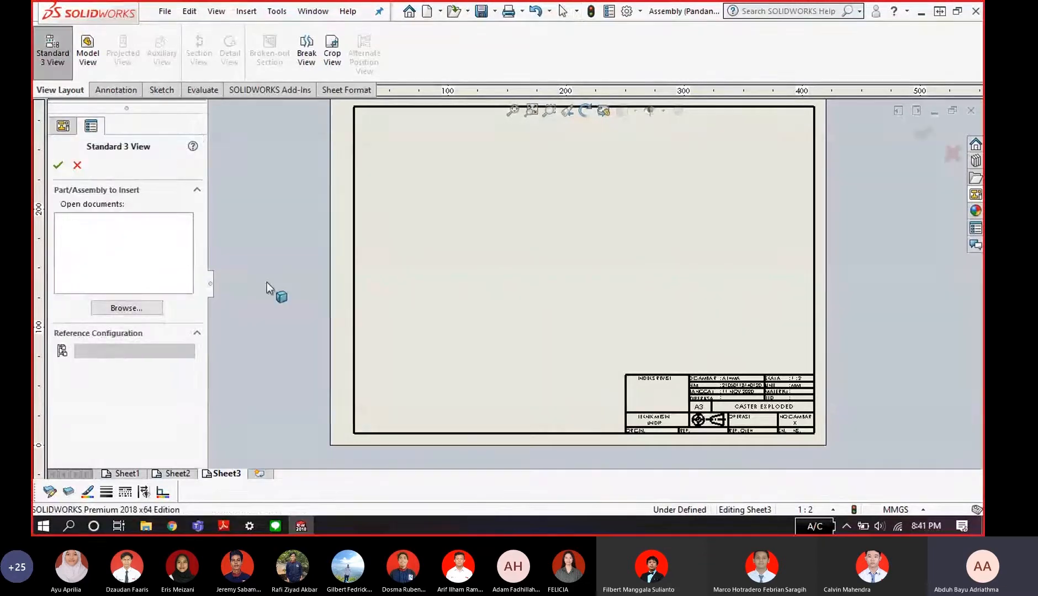
left_click(148, 307)
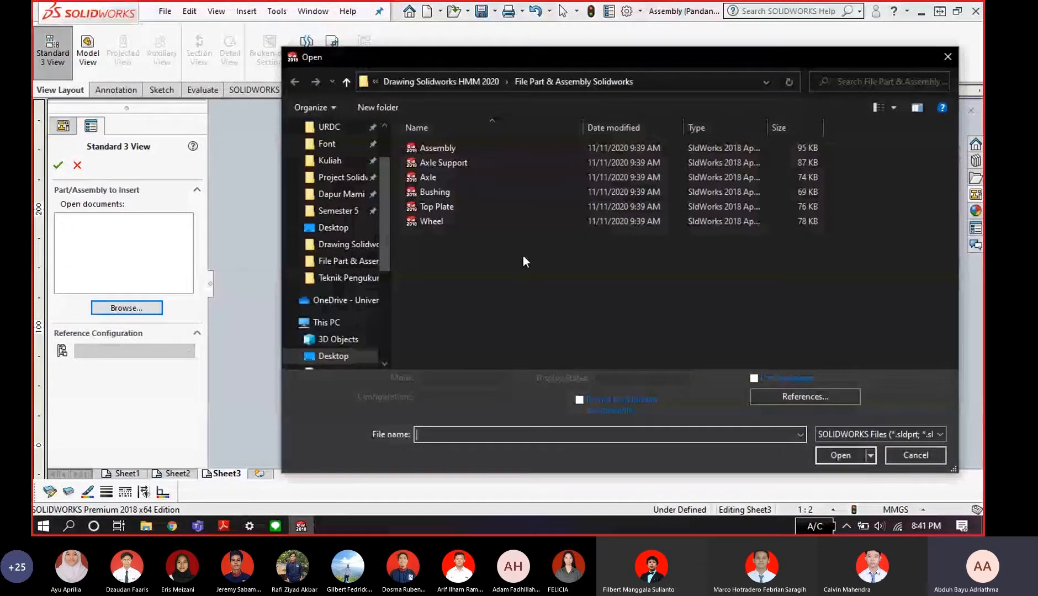
double_click(436, 207)
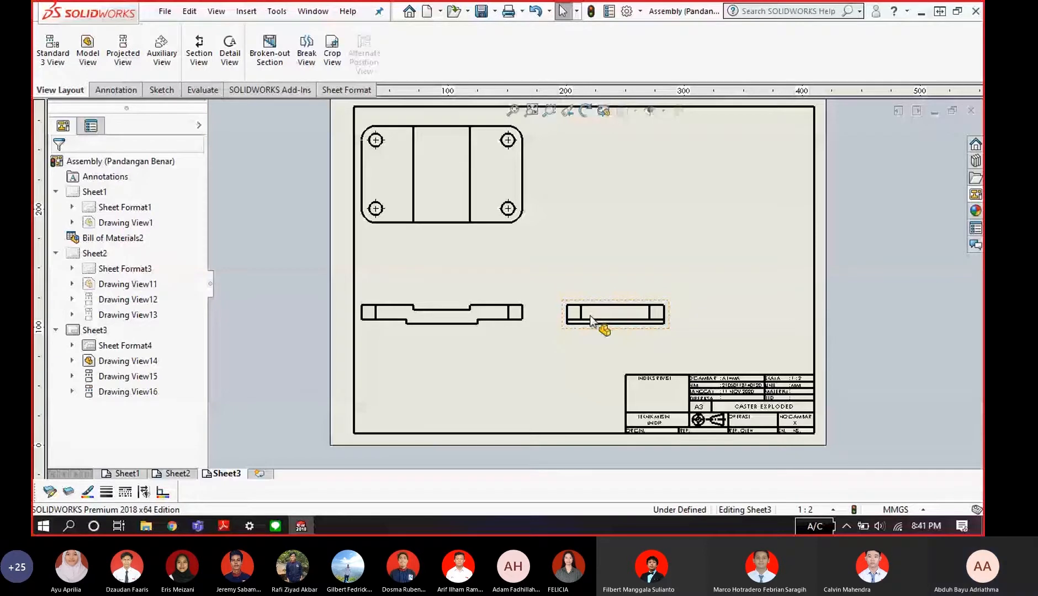
left_click(590, 320)
left_click(607, 301)
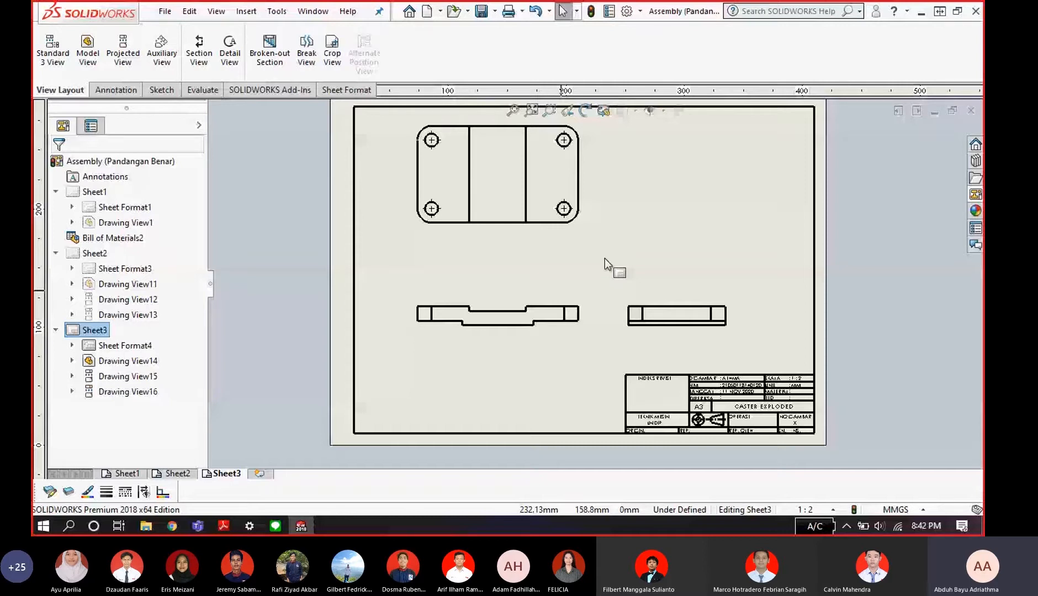
scroll(605, 259, "down", 2)
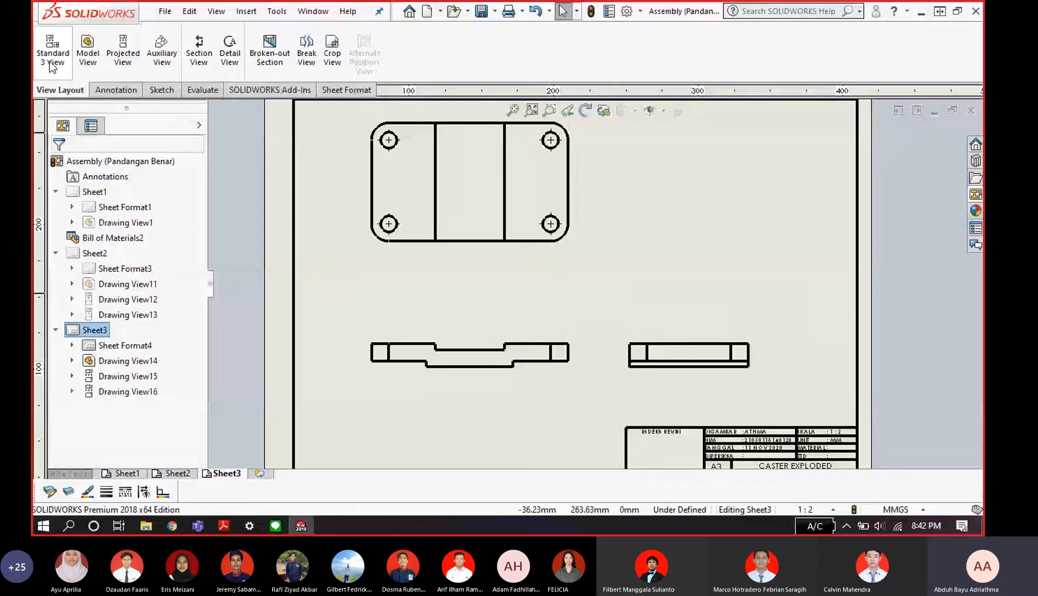
scroll(574, 290, "up", 2)
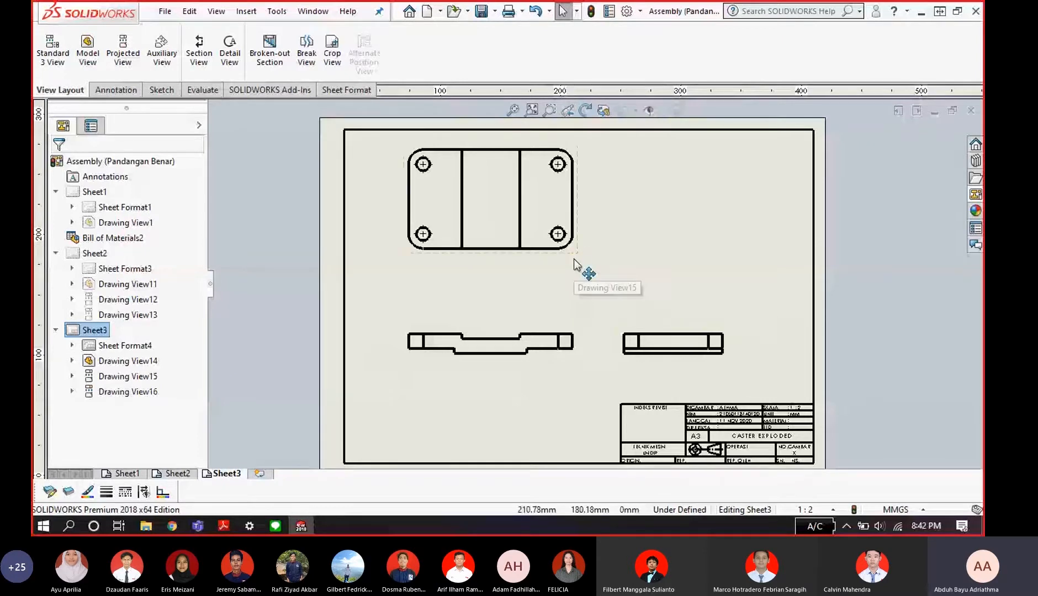
key("ctrl+z")
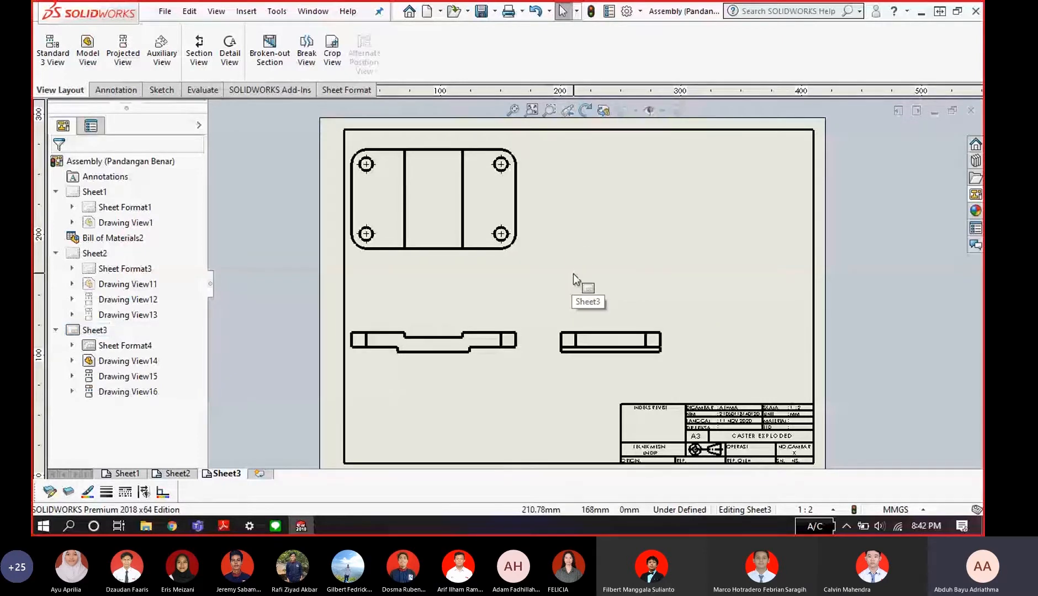
key("ctrl+z")
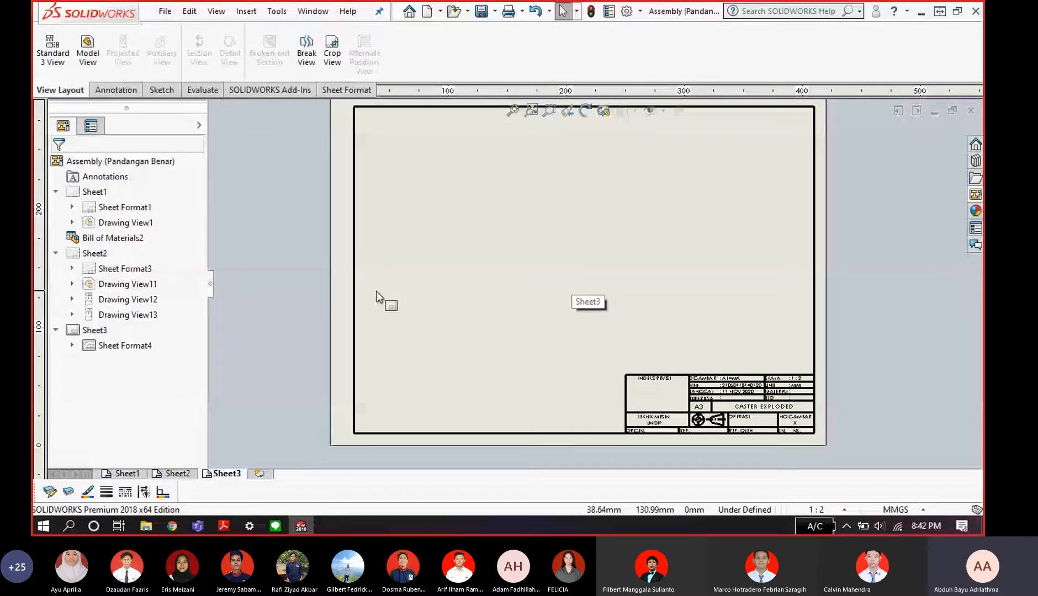
- Try inserting the three standard views of the Top Plate part from the Contoh Pandangan Salah folder on the empty sheet
left_click(64, 62)
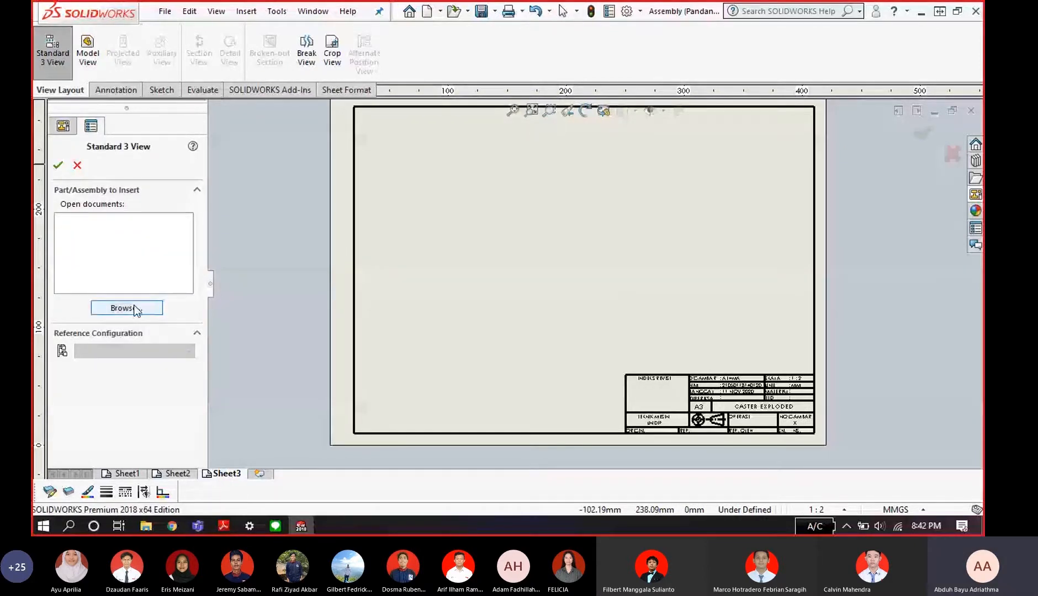
left_click(135, 308)
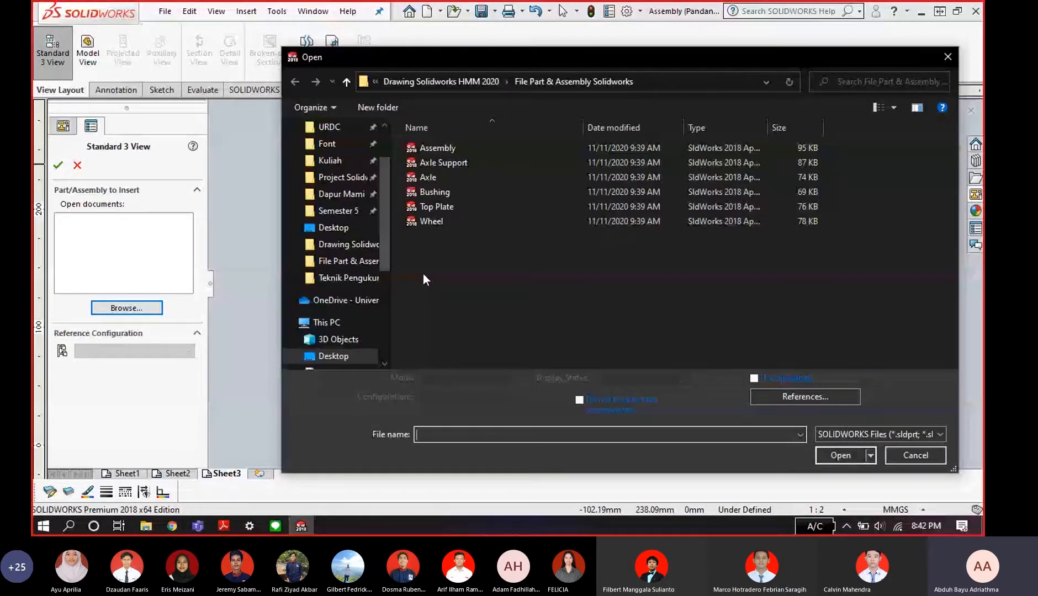
left_click(518, 80)
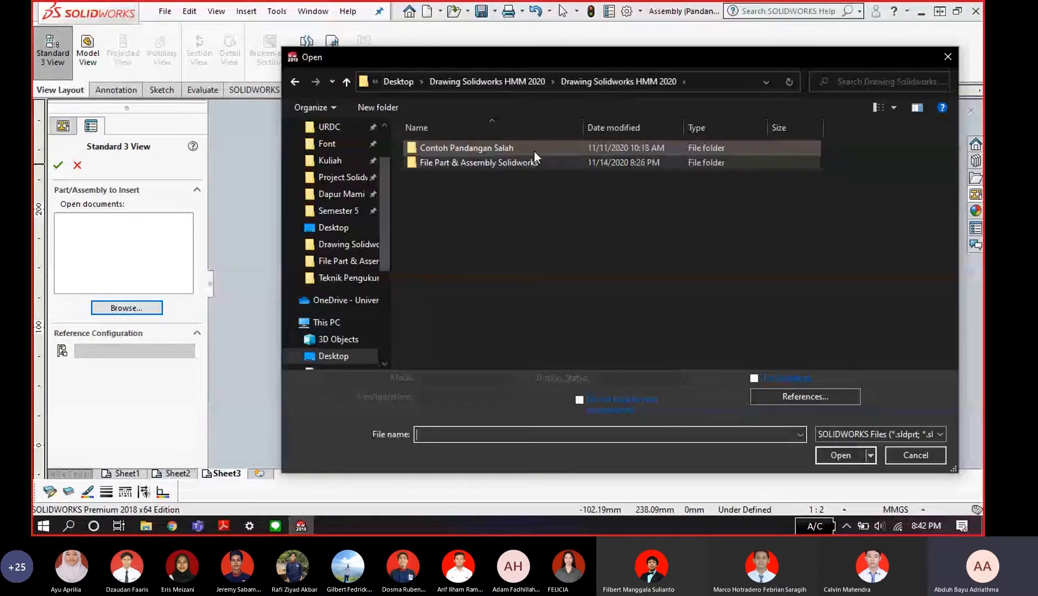
double_click(533, 151)
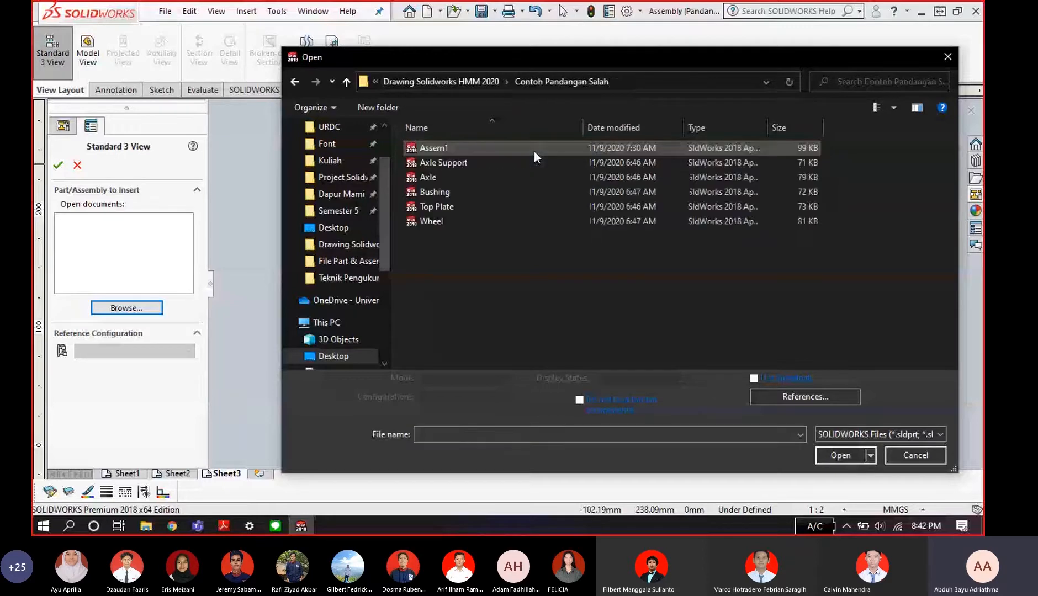
left_click(509, 209)
left_click(834, 452)
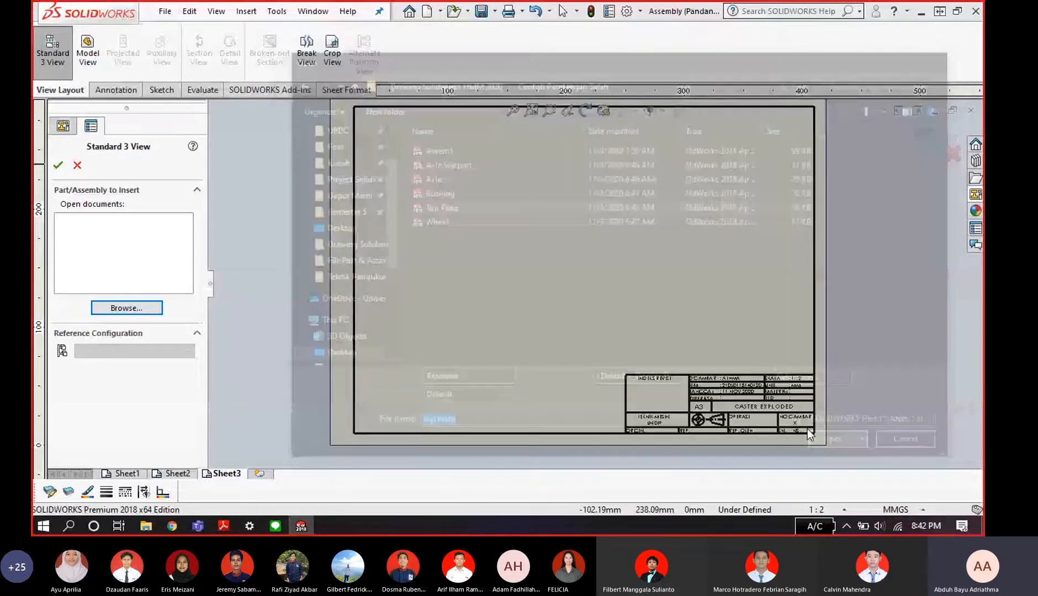
left_click(553, 269)
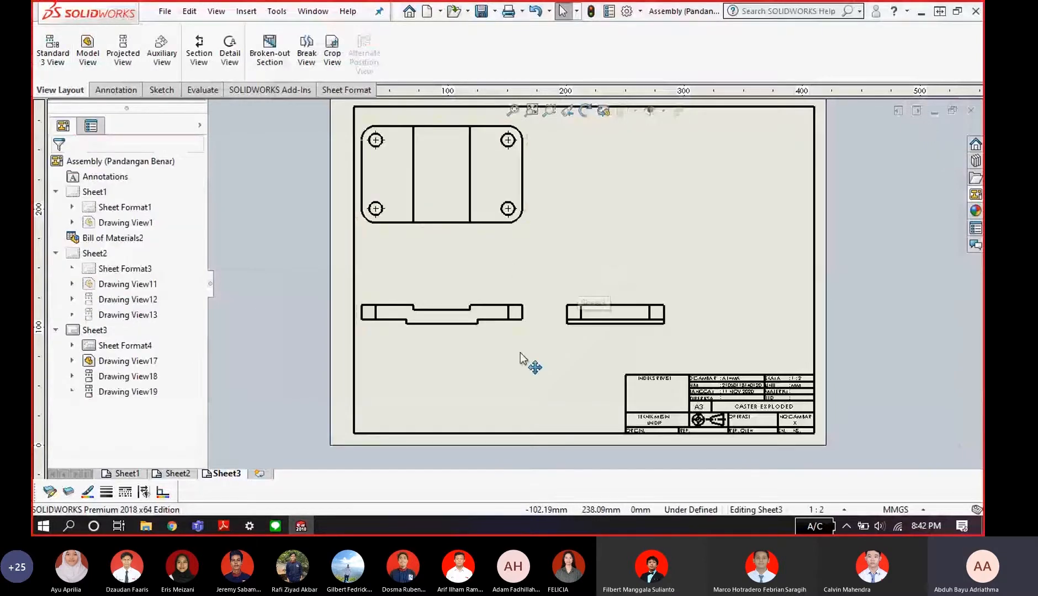
key("ctrl+z")
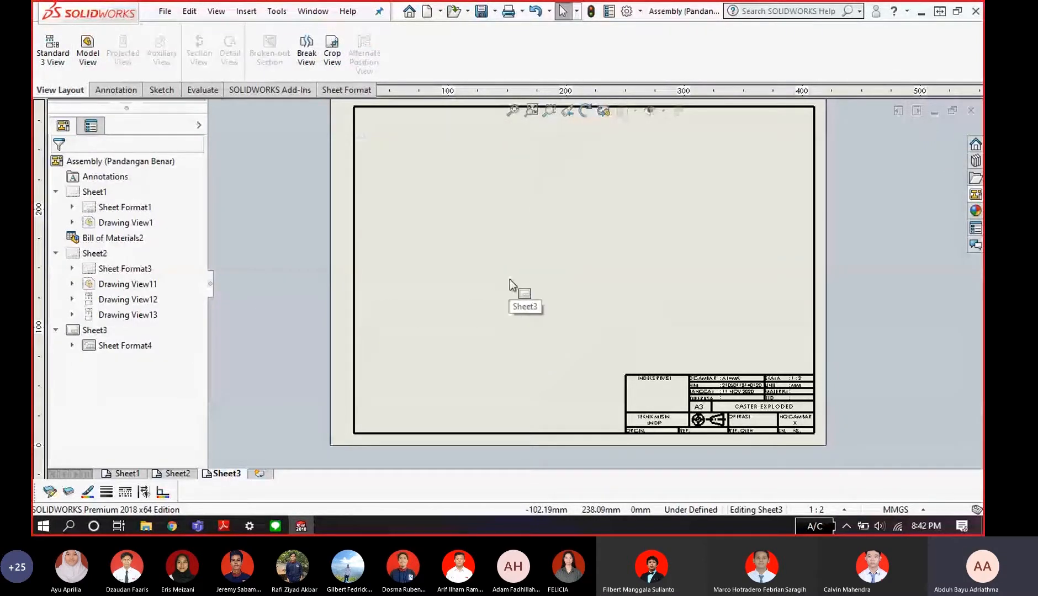
- Insert the three standard views of the Axle Support part from the Contoh Pandangan Salah folder, checking the reference PDF's AXLE SUPPORT page
left_click(72, 60)
left_click(127, 307)
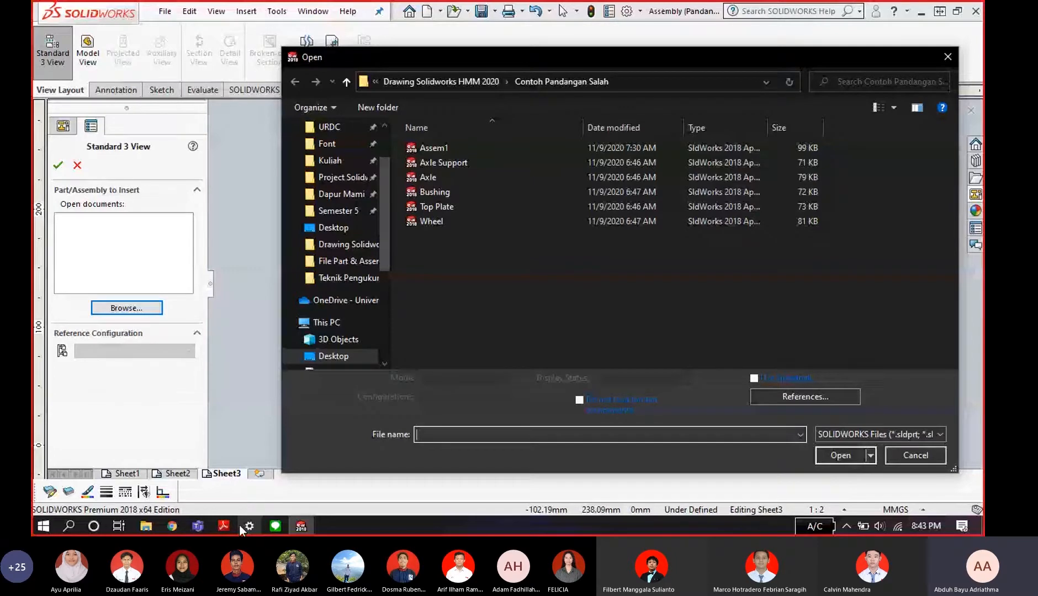
left_click(224, 526)
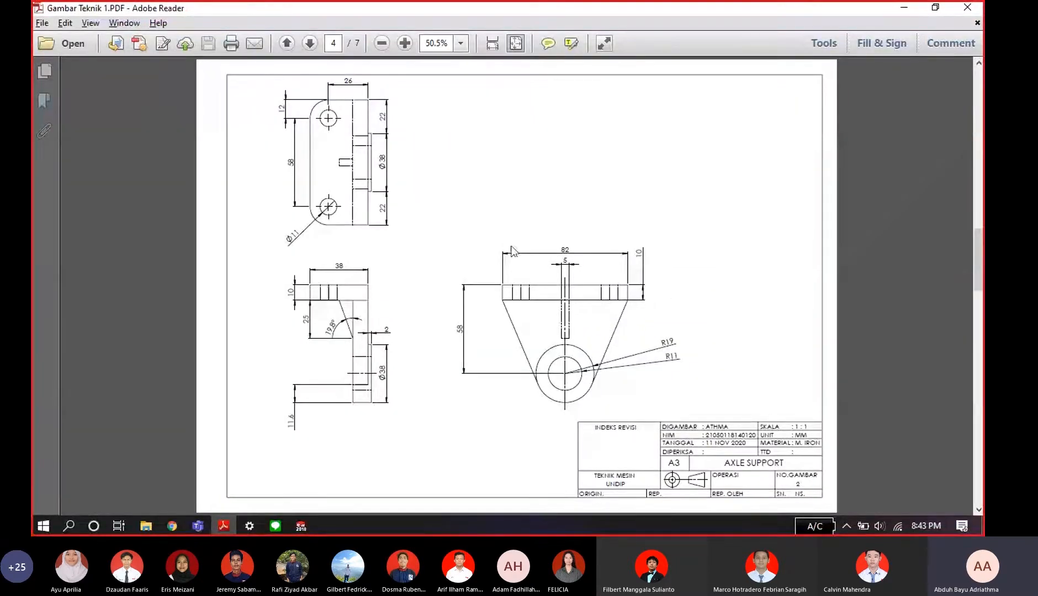
key("alt+Tab")
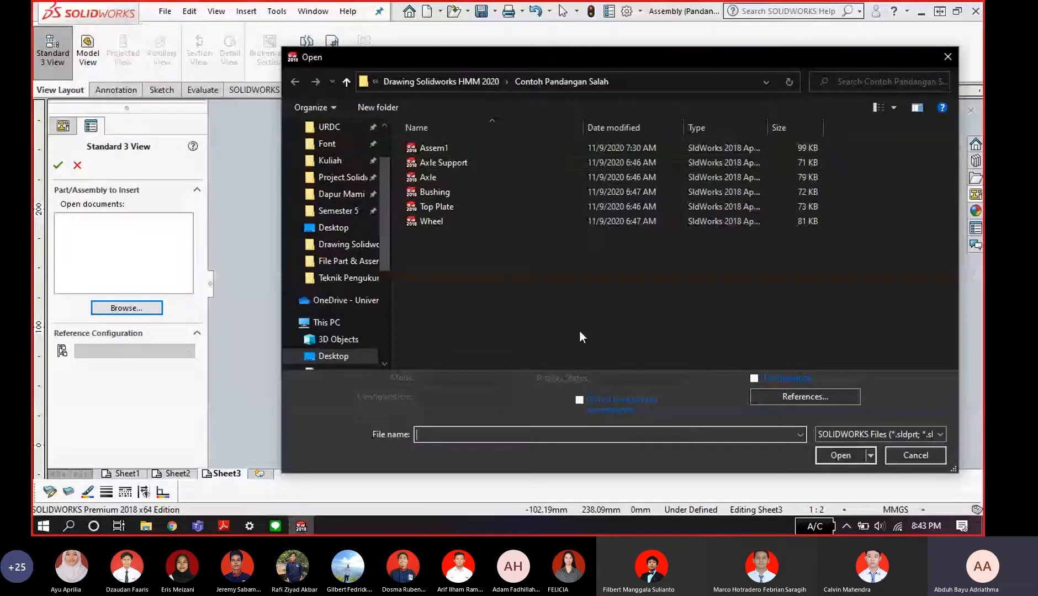
double_click(453, 162)
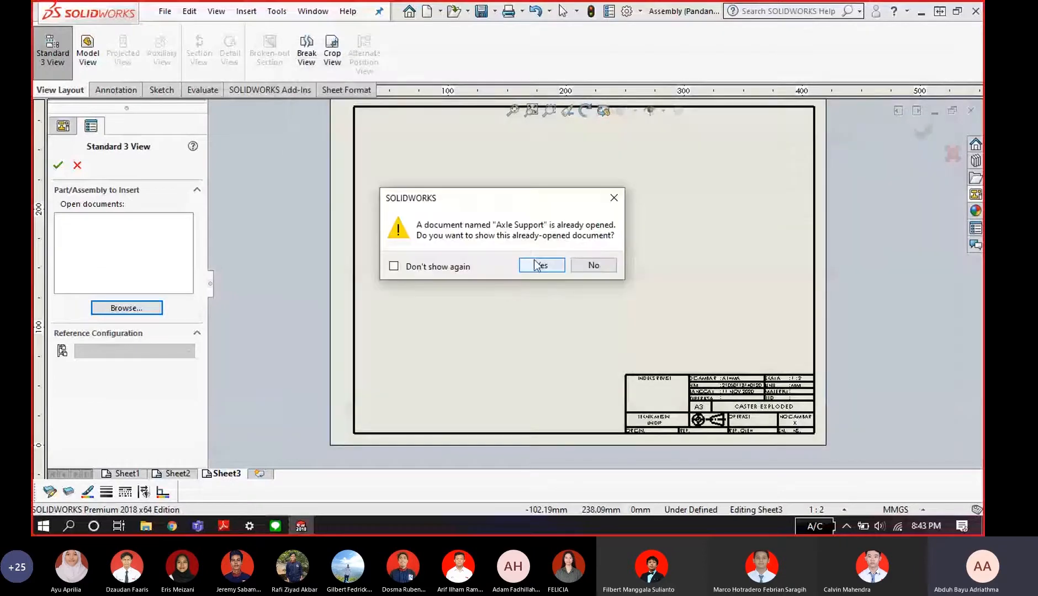
left_click(539, 261)
key("alt+Tab")
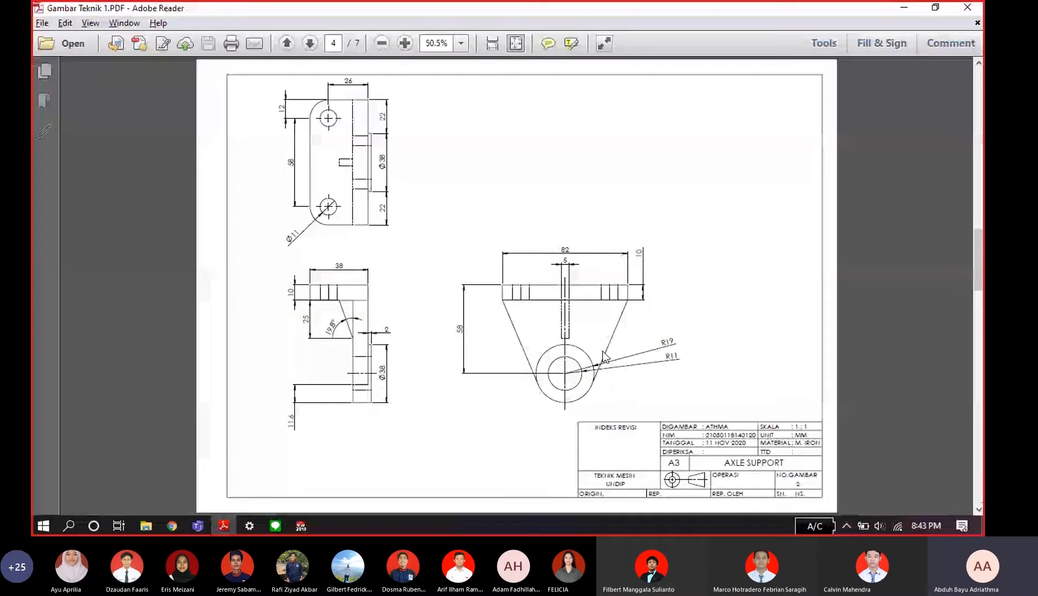
key("alt+Tab")
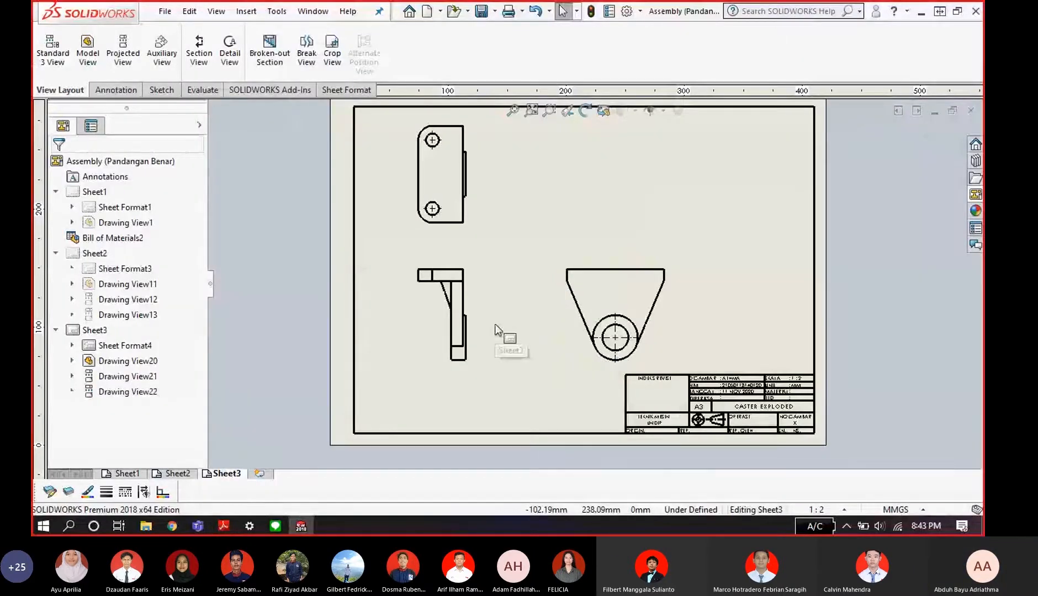
- Compare the Axle Support views with the reference PDF's AXLE SUPPORT page and undo their insertion
scroll(586, 276, "down", 1)
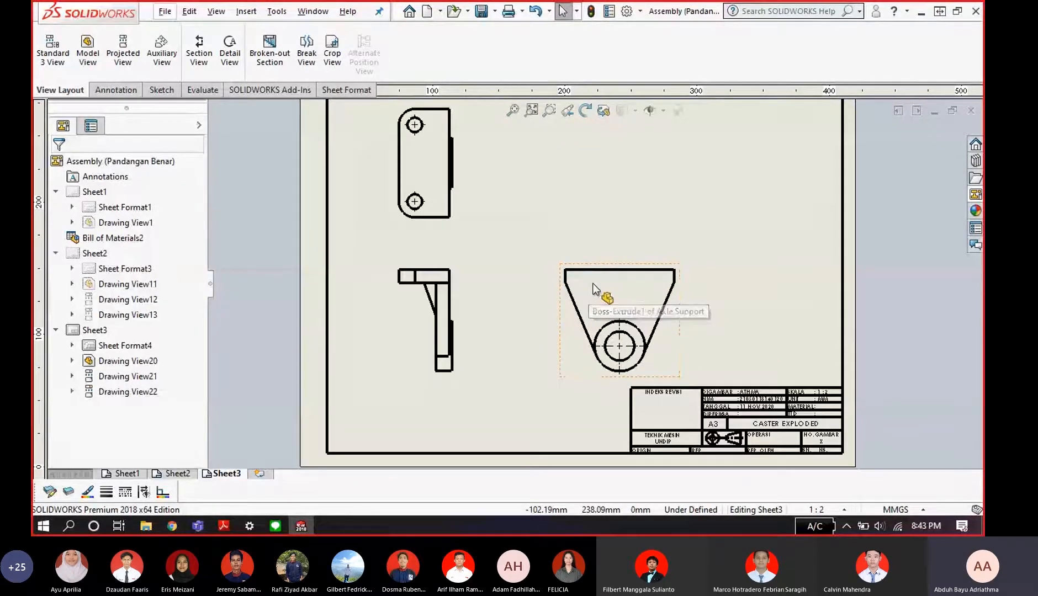
key("alt+Tab")
scroll(548, 304, "down", 1)
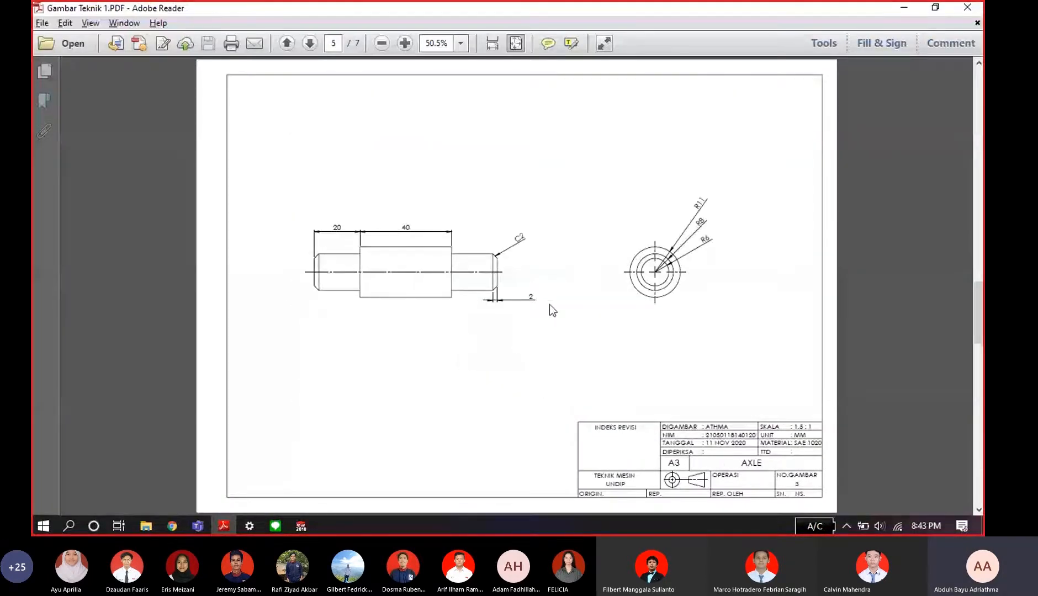
scroll(549, 310, "up", 1)
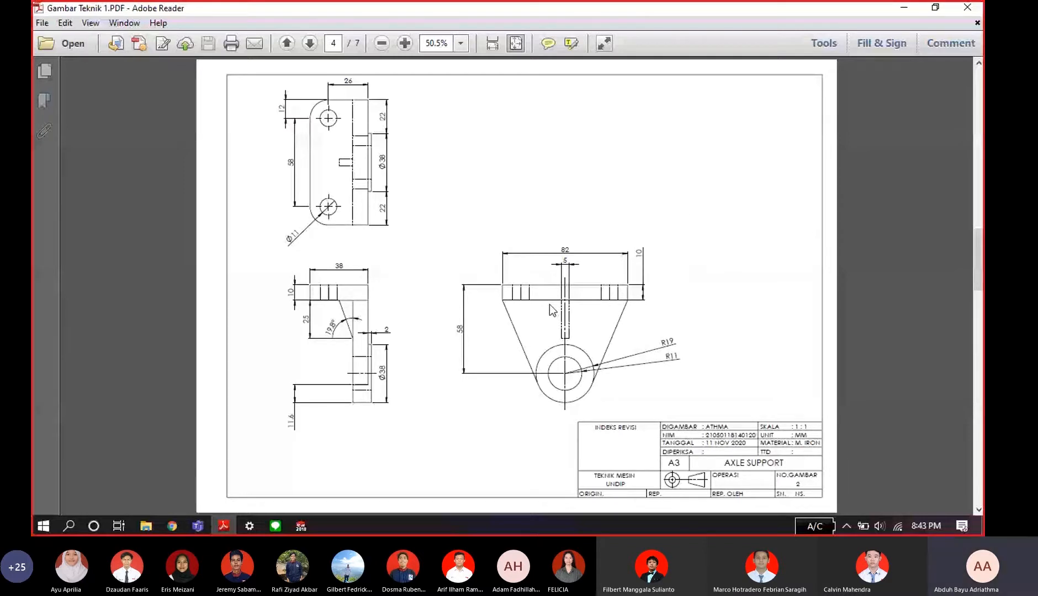
key("alt+Tab")
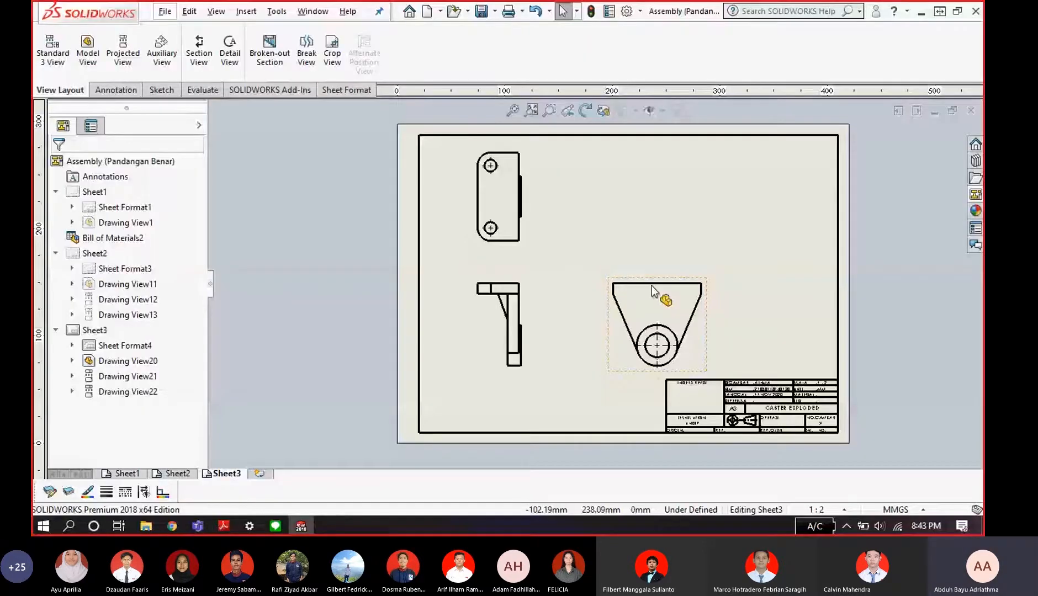
scroll(651, 286, "down", 1)
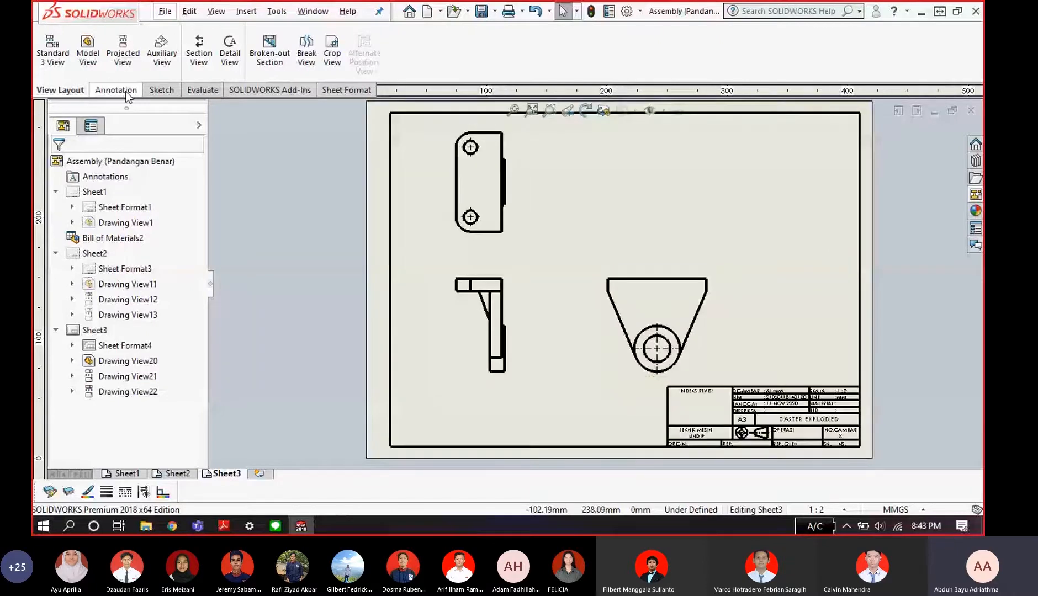
key("ctrl+z")
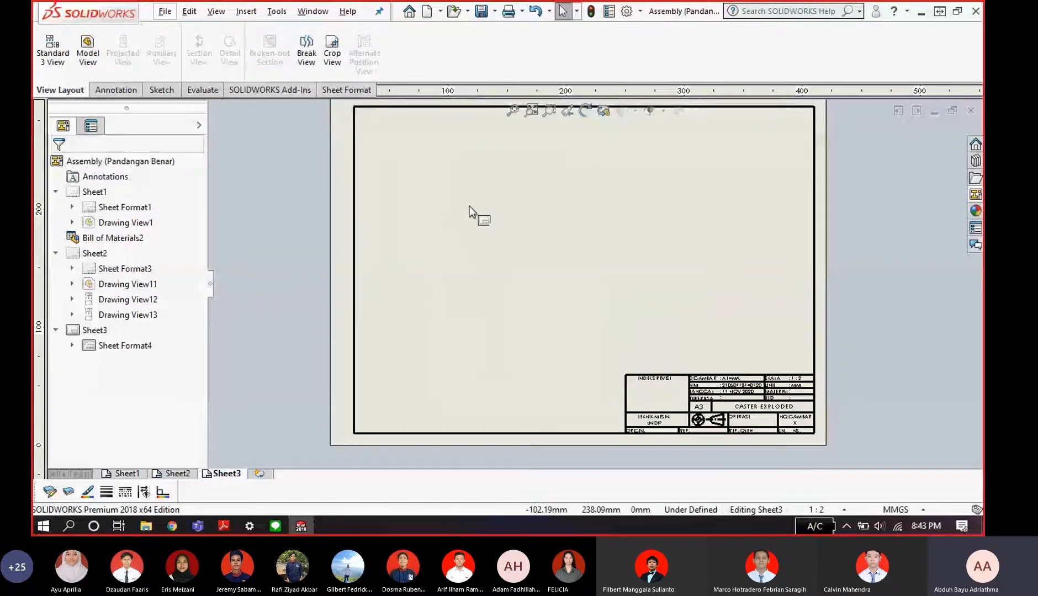
left_click(53, 52)
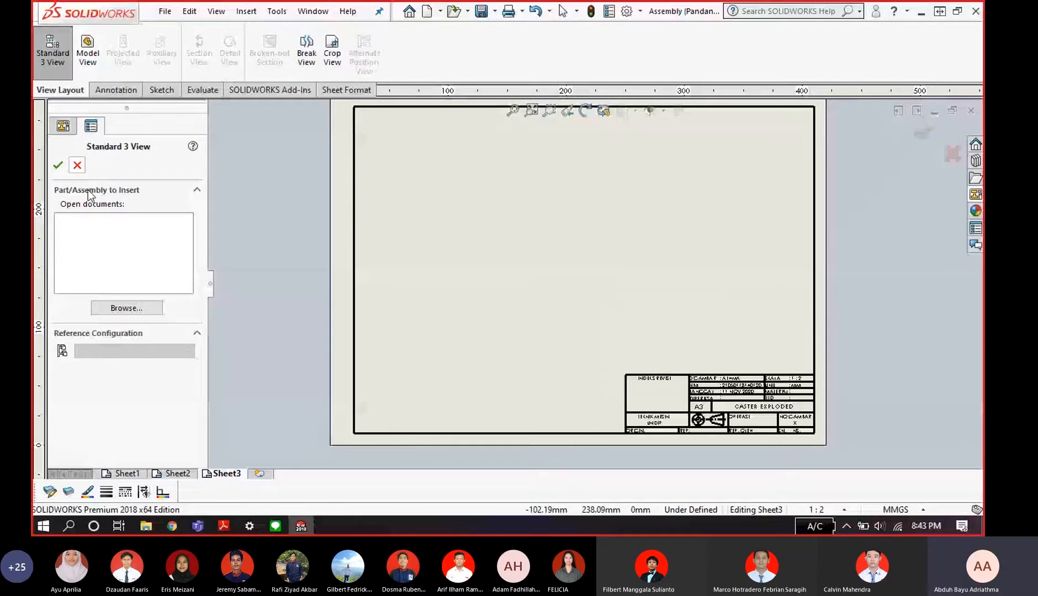
left_click(127, 307)
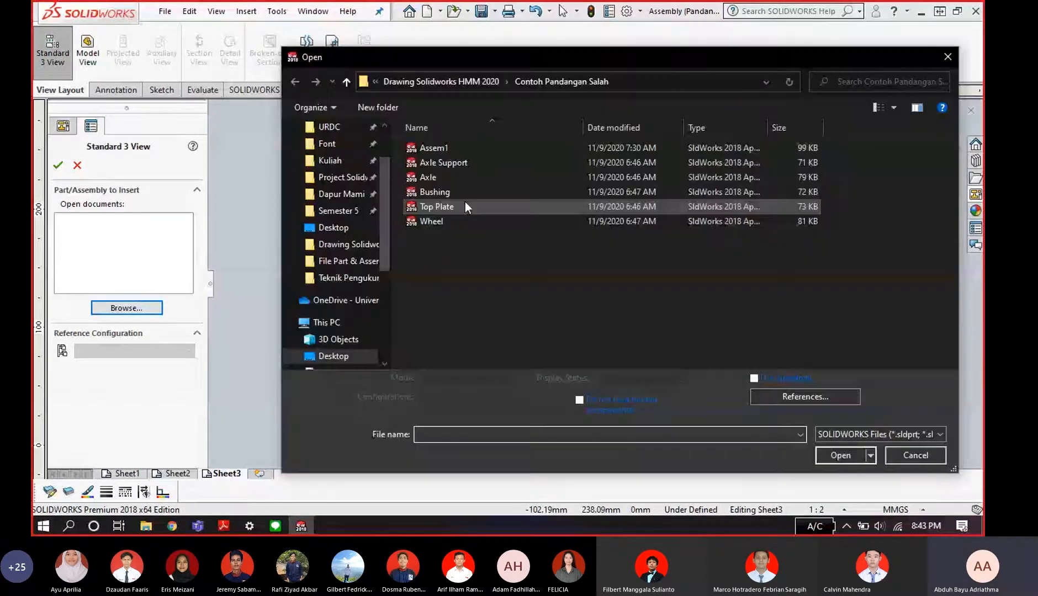
left_click(914, 455)
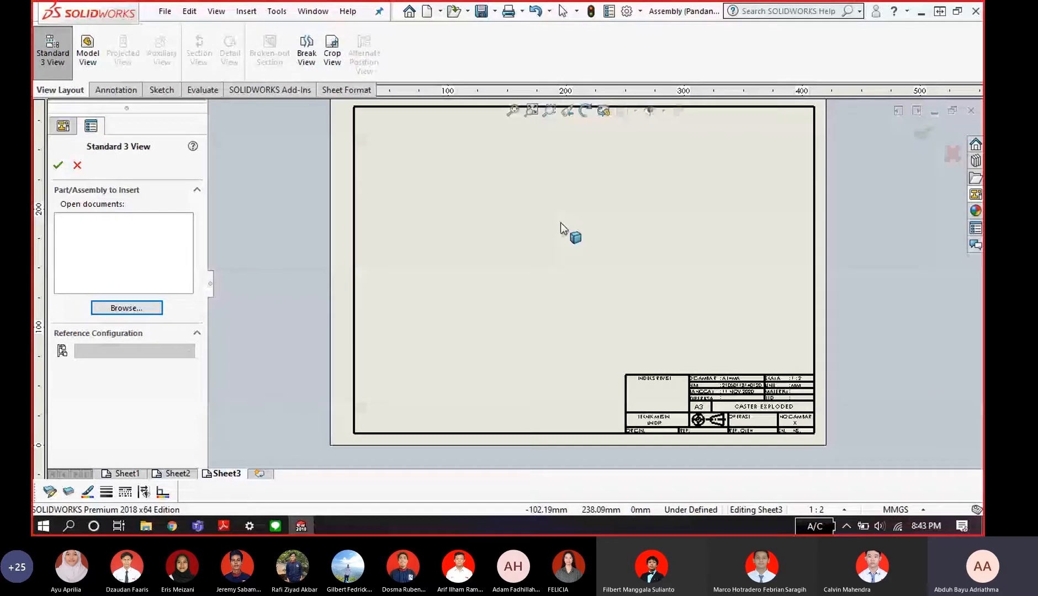
scroll(773, 294, "up", 1)
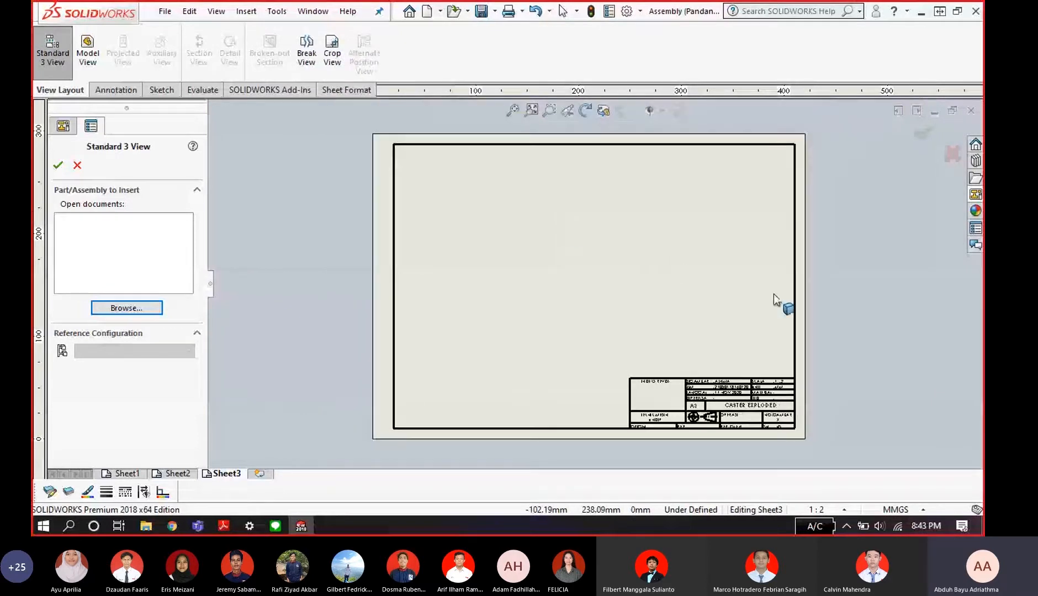
scroll(773, 294, "down", 2)
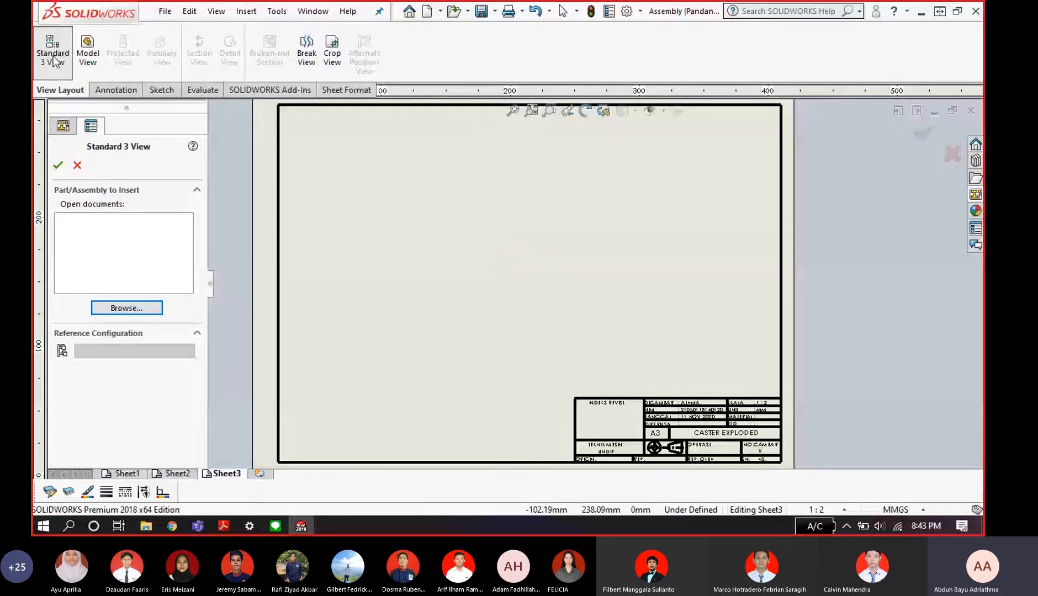
left_click(78, 166)
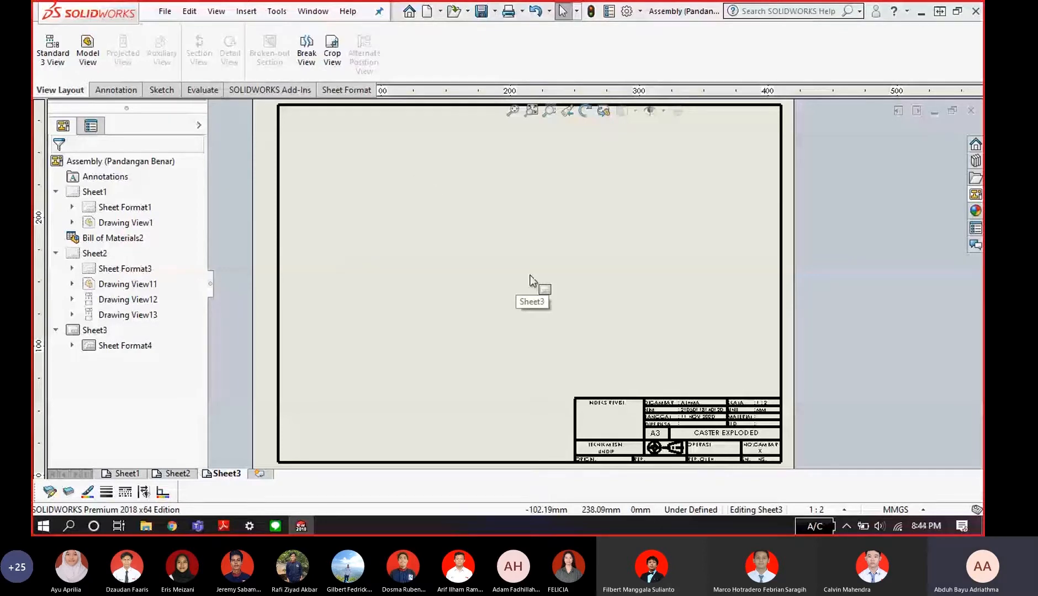
- Insert the Top Plate's three standard views from the File Part & Assembly Solidworks folder, using the already-opened document, after checking the PDF's TOP PLATE page
key("alt+Tab")
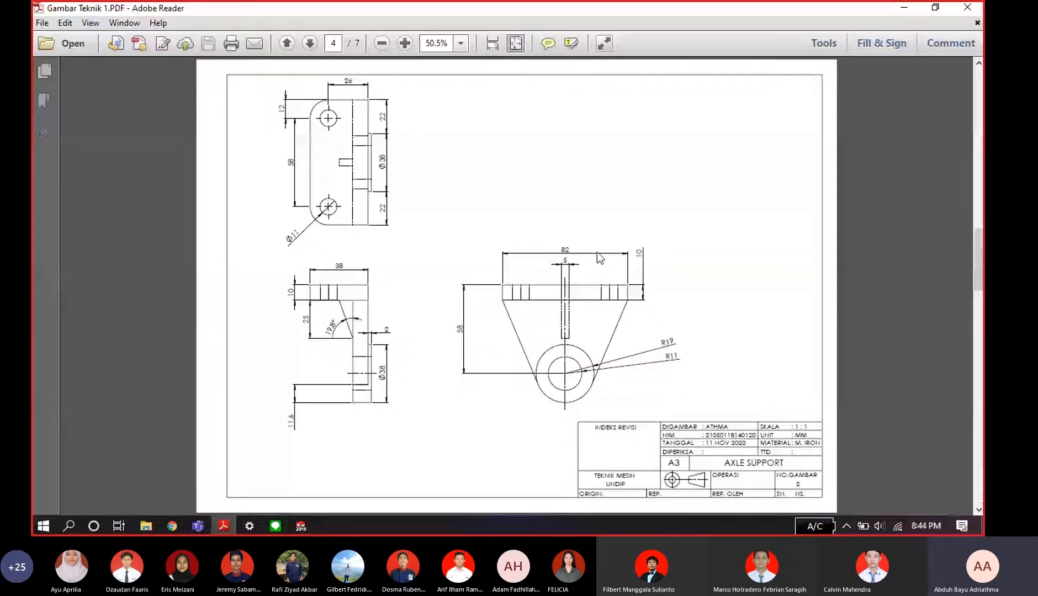
scroll(597, 253, "up", 1)
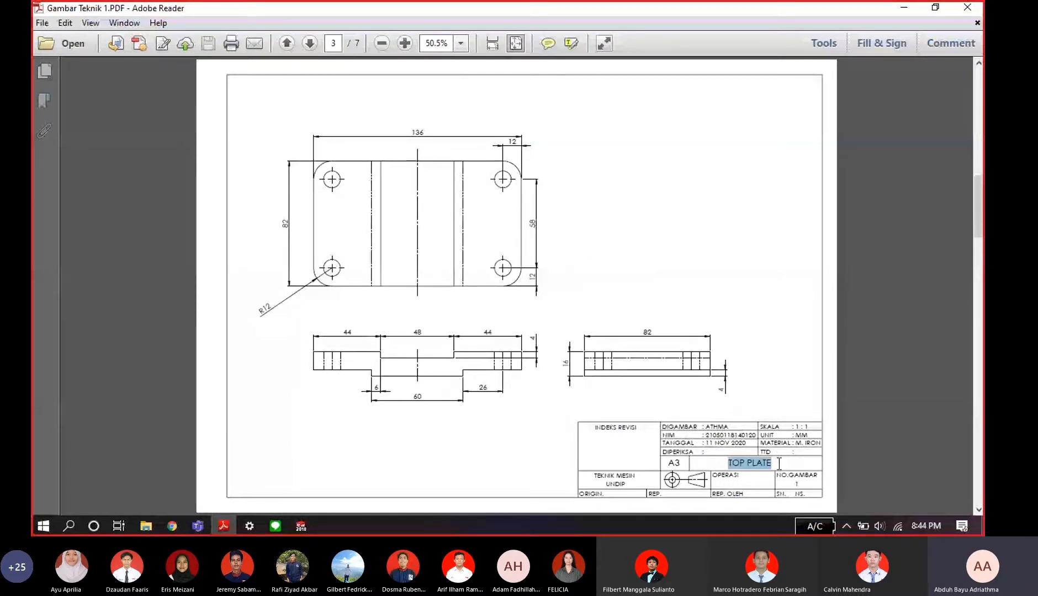
left_click(301, 526)
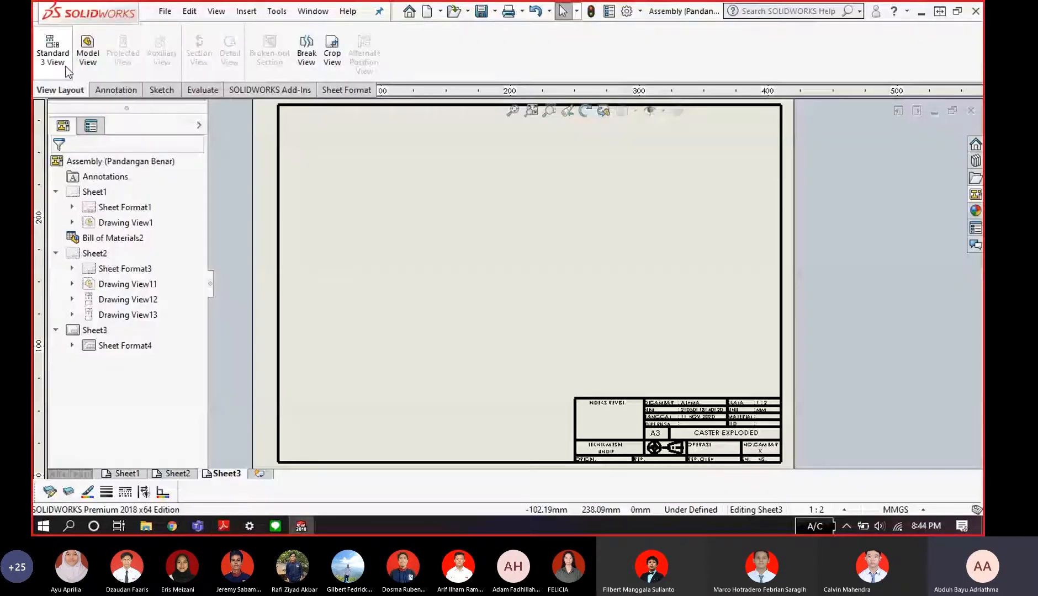
left_click(66, 68)
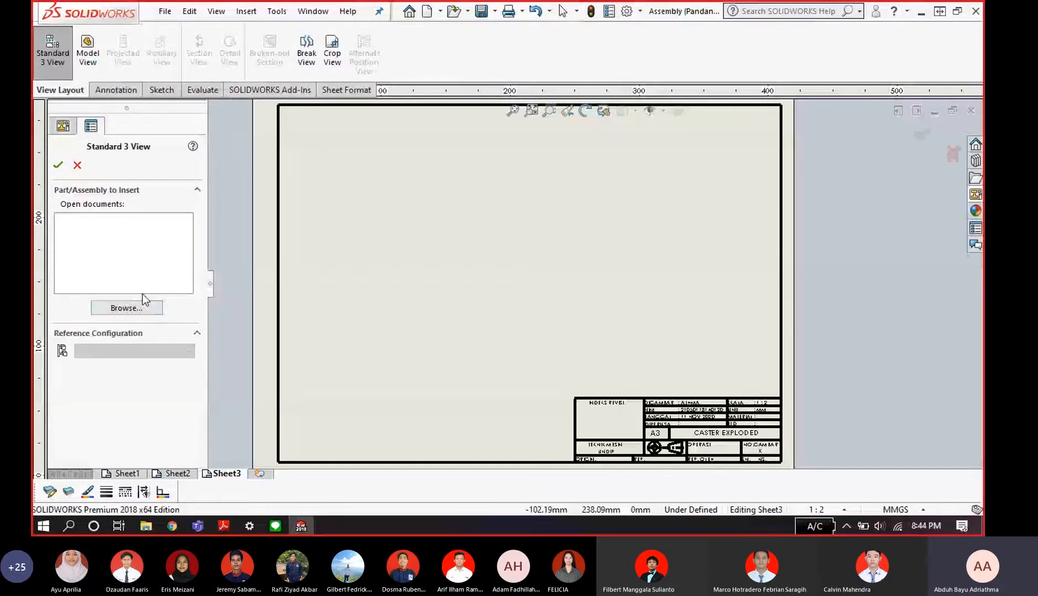
left_click(144, 302)
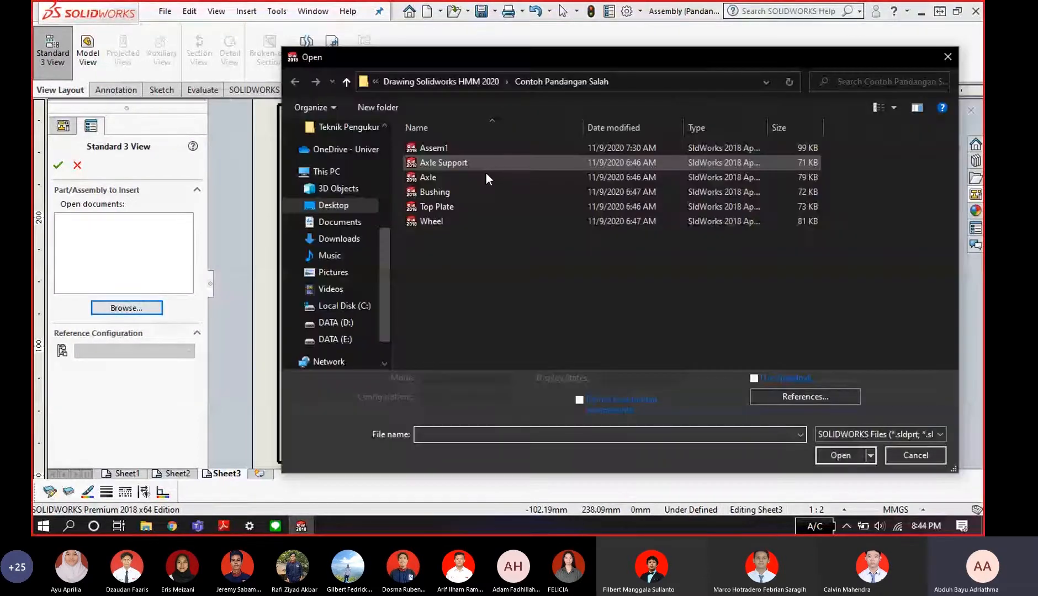
left_click(472, 84)
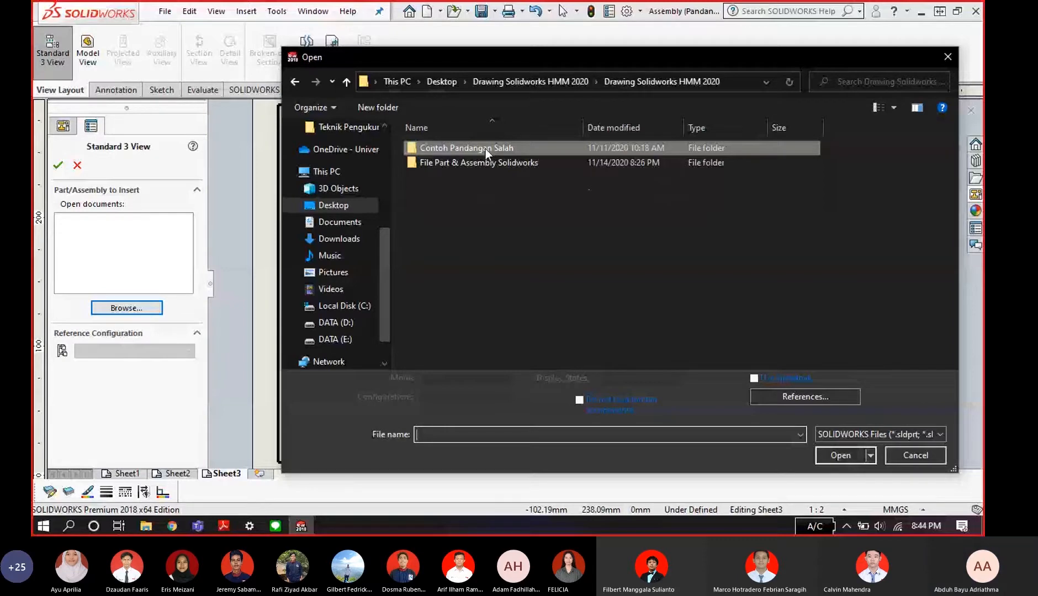
double_click(479, 162)
left_click(476, 208)
left_click(836, 445)
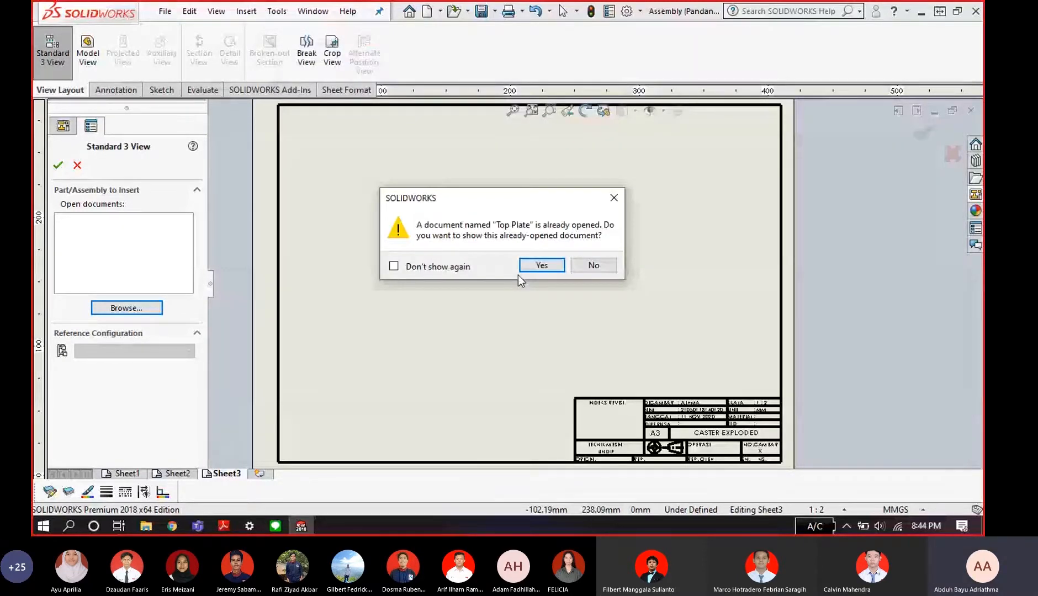
left_click(520, 270)
- Space out the three Top Plate views on the sheet, following the layout of the reference PDF's TOP PLATE page
left_click_drag(477, 330, 520, 338)
left_click(642, 335)
left_click_drag(630, 338, 697, 341)
left_click_drag(497, 334, 521, 308)
scroll(539, 197, "down", 1)
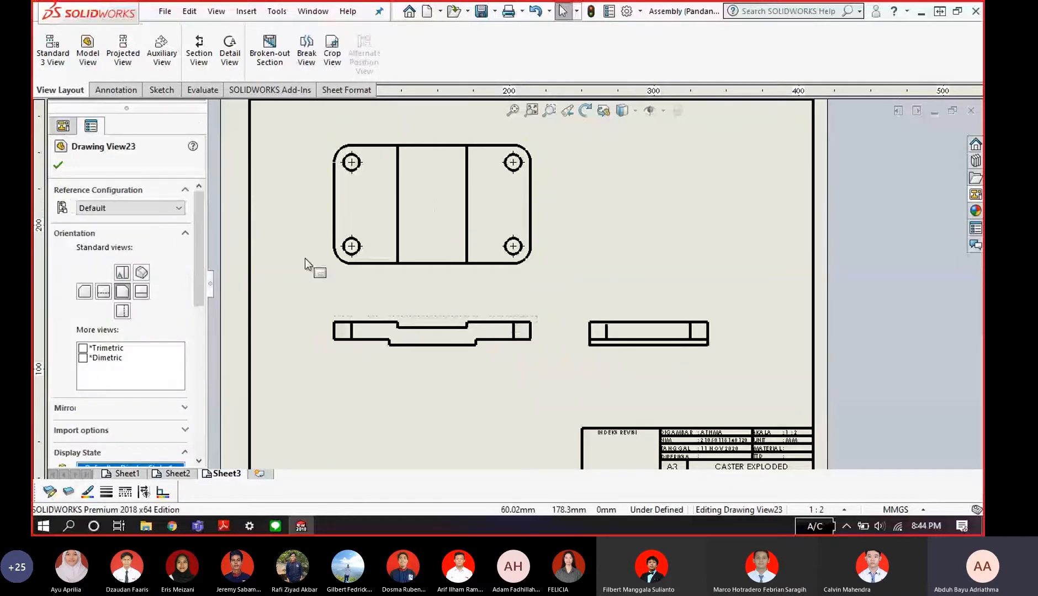
- Dimension the overall length of the Top Plate above its top view, as on the reference page
key("alt+Tab")
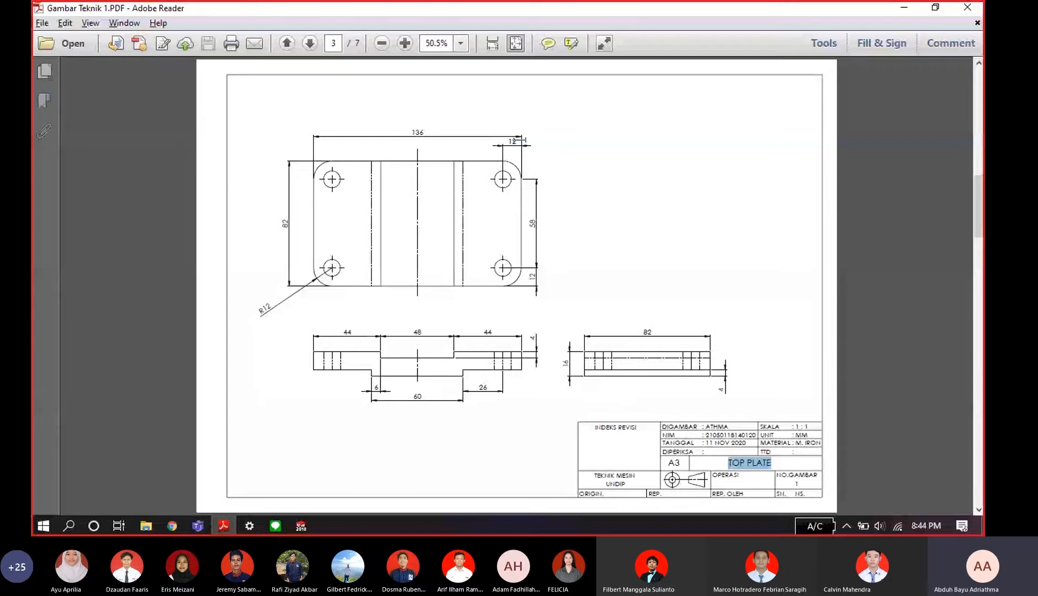
key("alt+Tab")
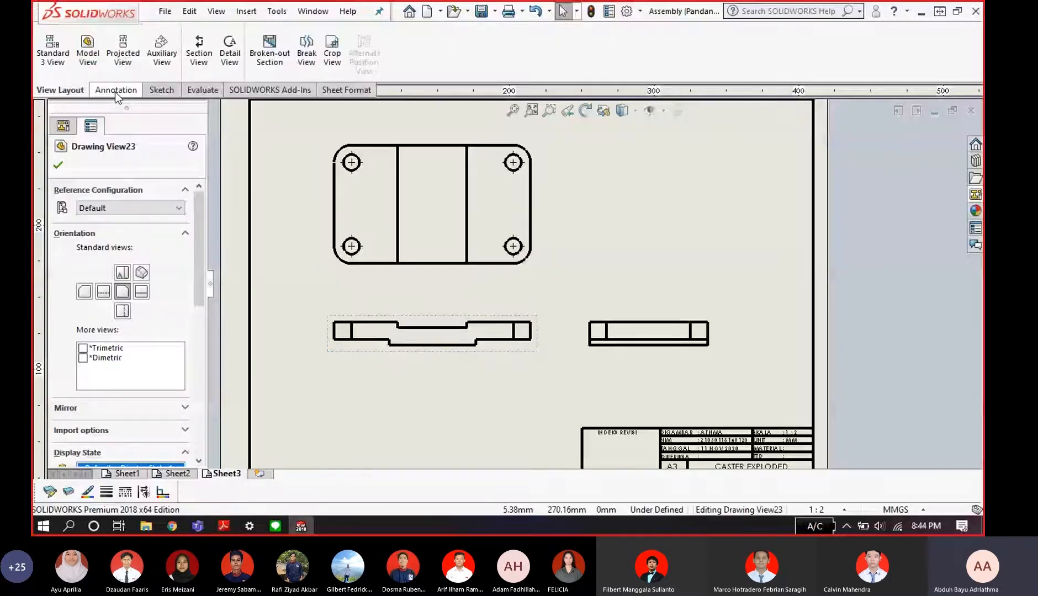
left_click(115, 90)
left_click(55, 50)
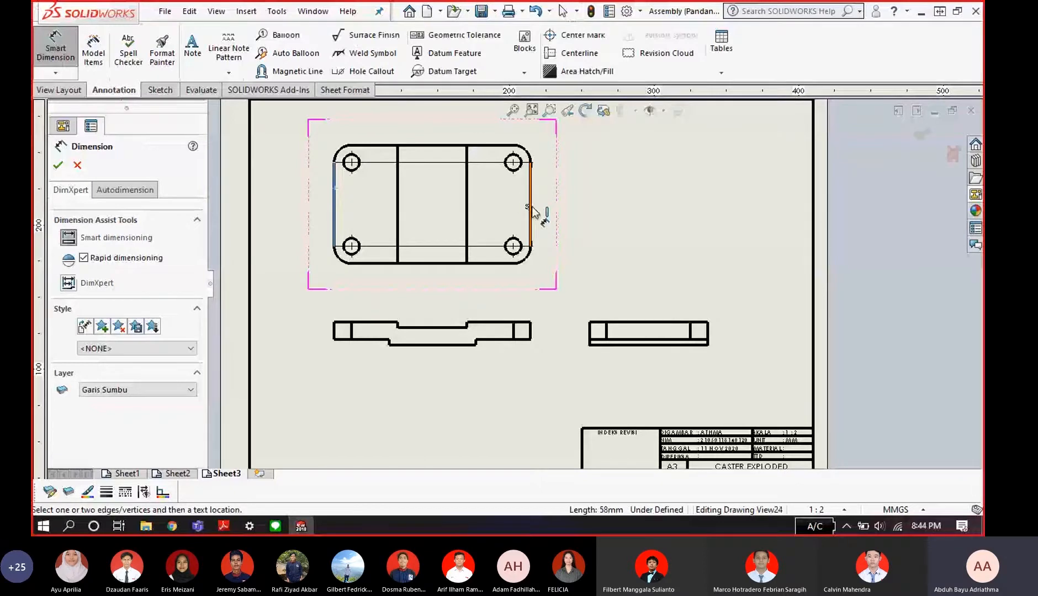
left_click(532, 213)
scroll(456, 166, "down", 2)
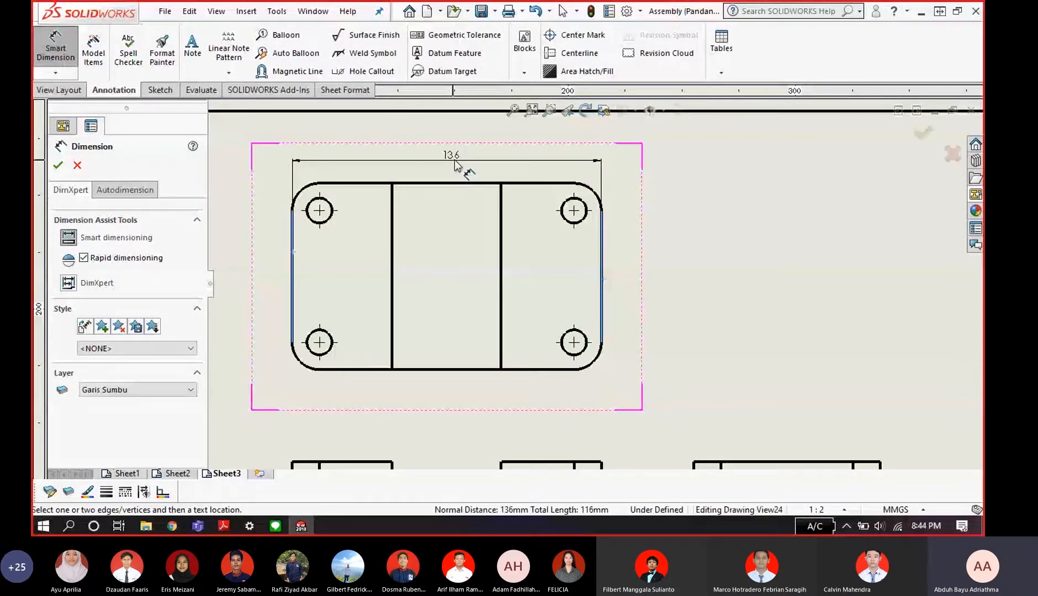
left_click(456, 147)
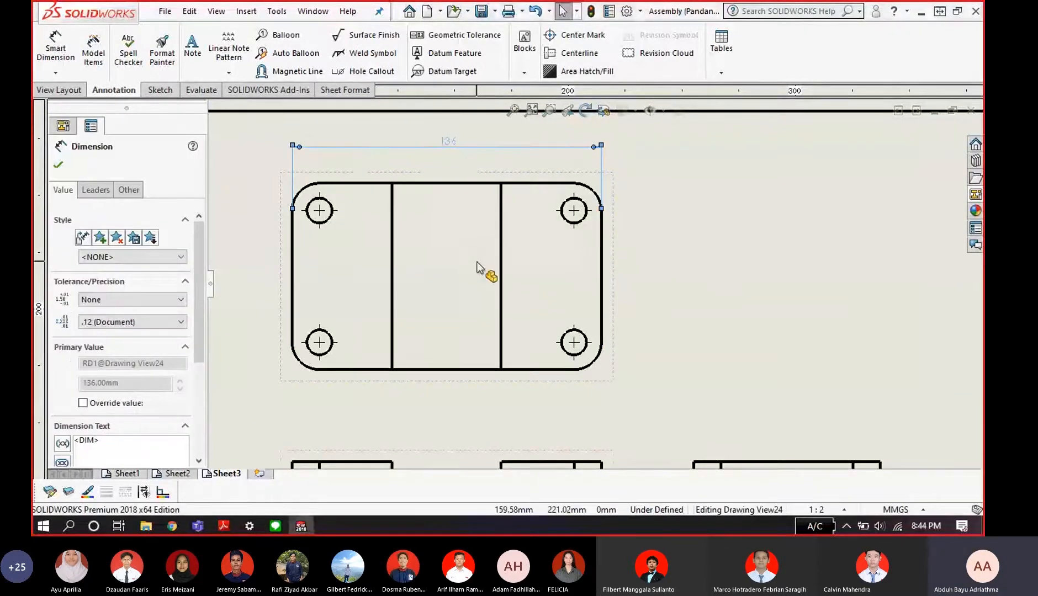
- Dimension the horizontal distance from the upper-right hole's centre to the plate's right edge, placing it above the top view
key("alt+Tab")
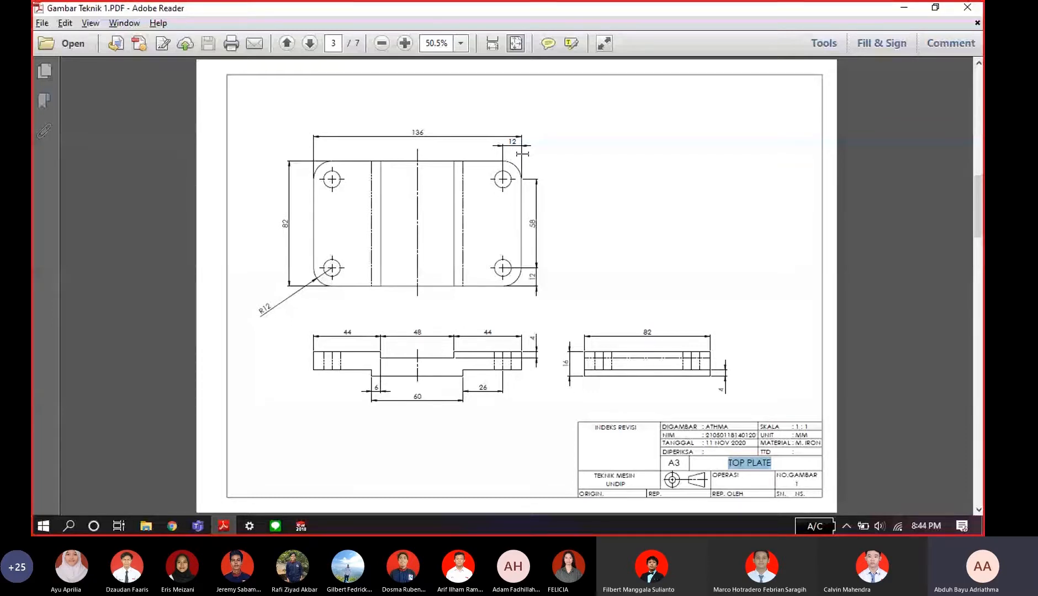
key("alt+Tab")
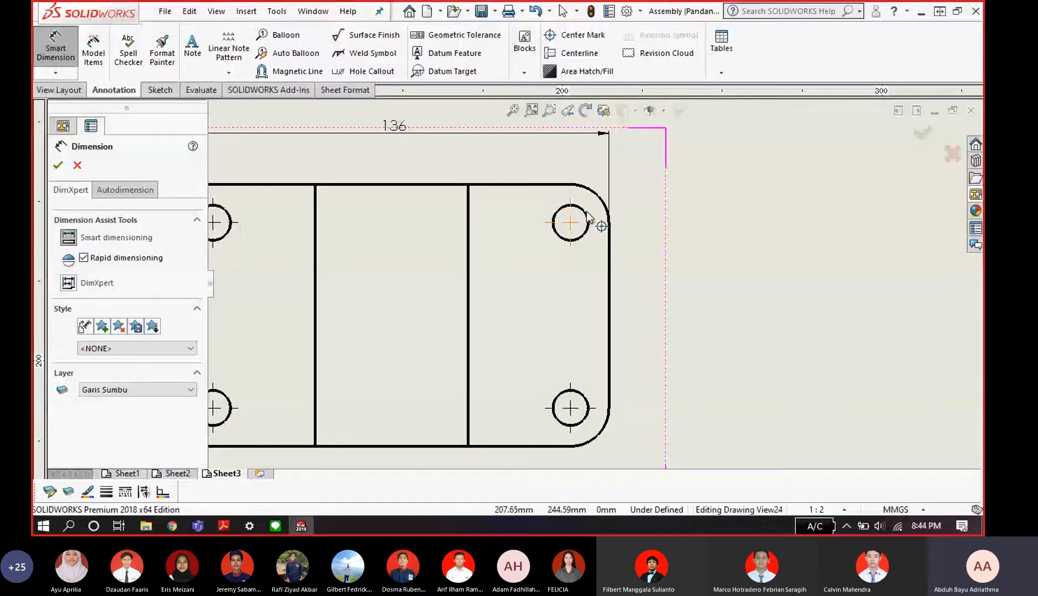
left_click(588, 217)
left_click(609, 249)
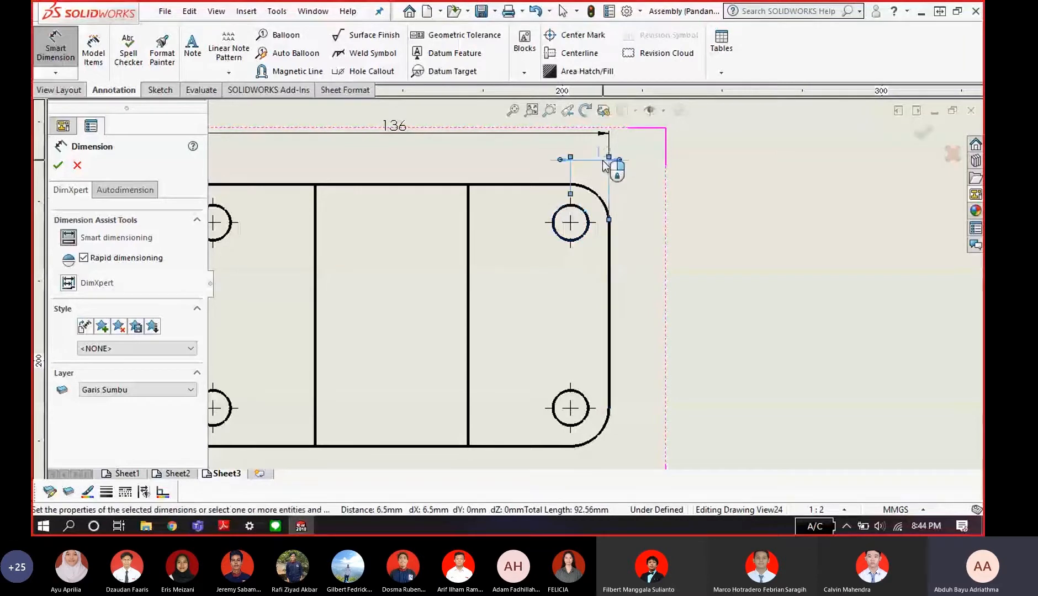
left_click(603, 160)
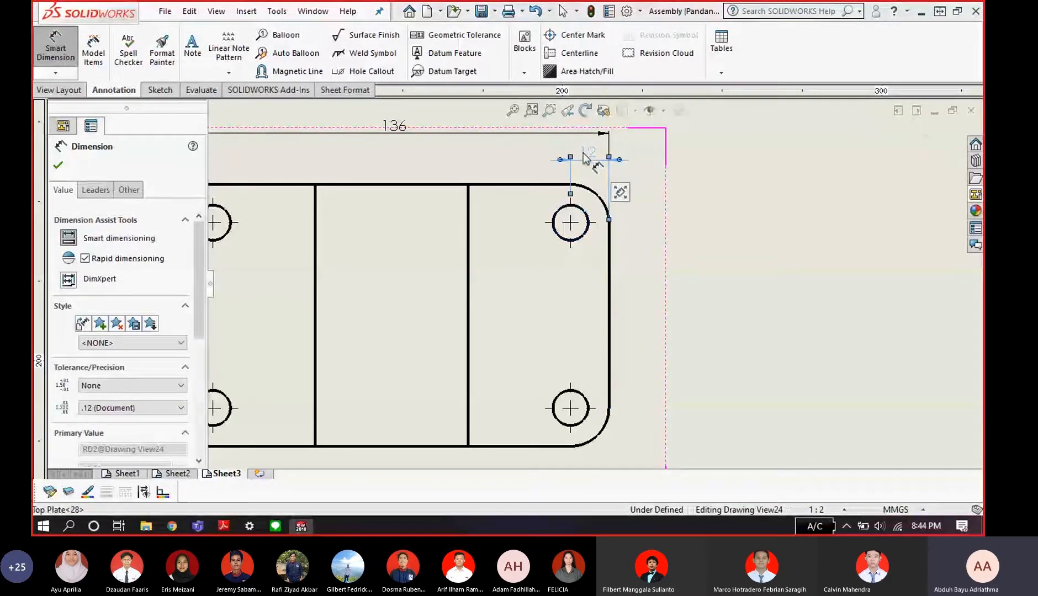
key("Escape")
scroll(580, 229, "up", 3)
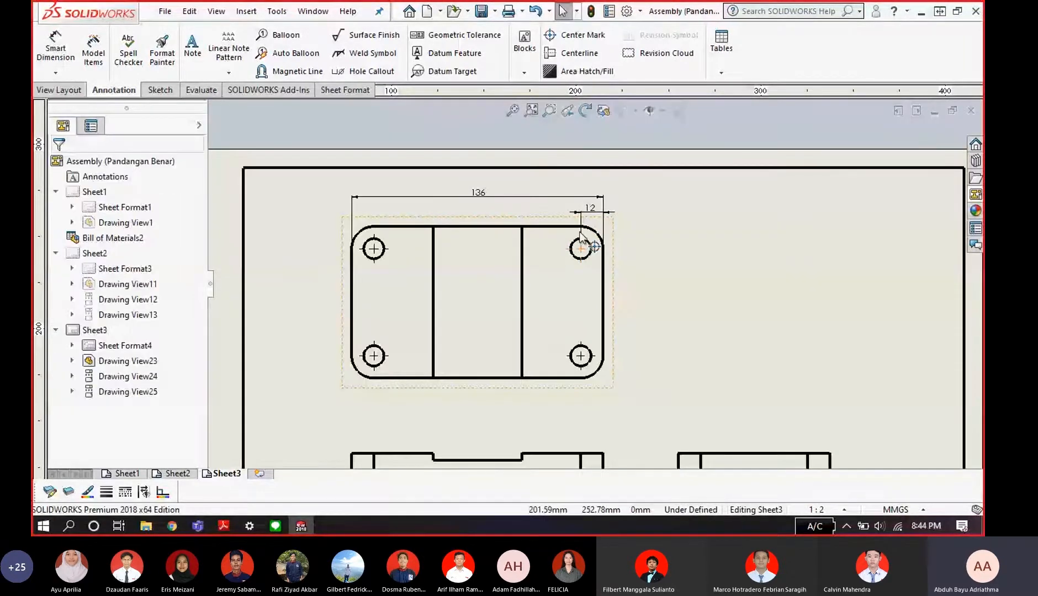
- Dimension the vertical centre distance between the two right-hand holes beside the top view, checking against the reference page
scroll(580, 231, "down", 4)
scroll(568, 351, "up", 2)
scroll(558, 372, "up", 3)
key("alt+Tab")
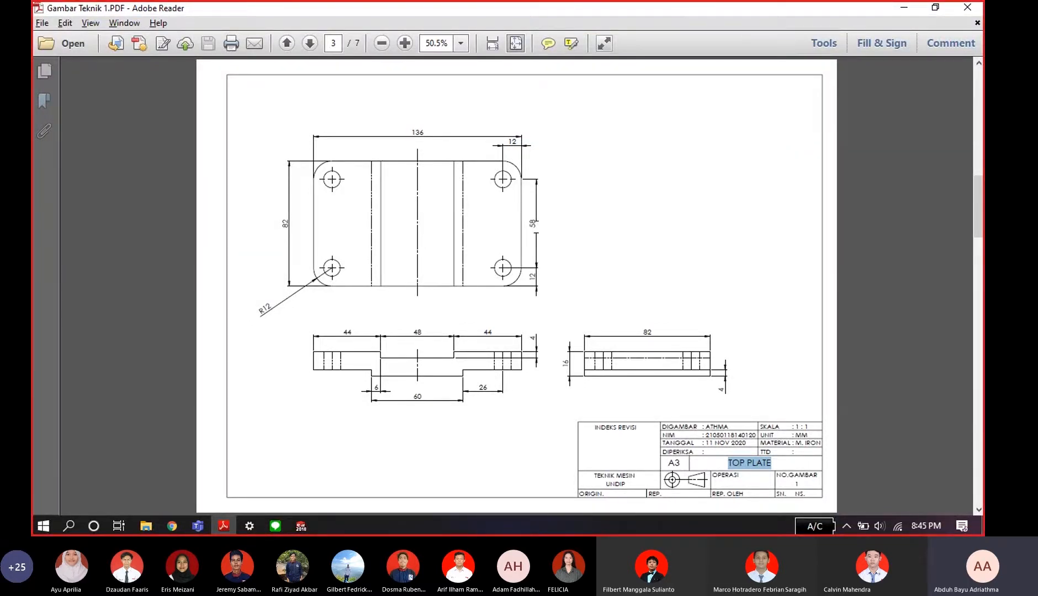
key("alt+Tab")
left_click(67, 58)
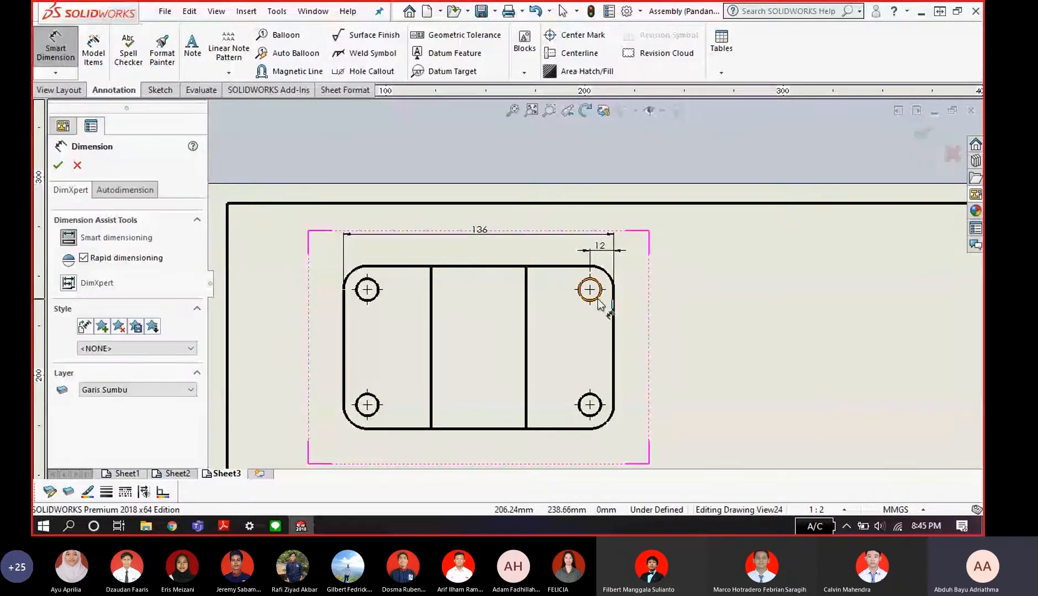
left_click(590, 290)
left_click(589, 404)
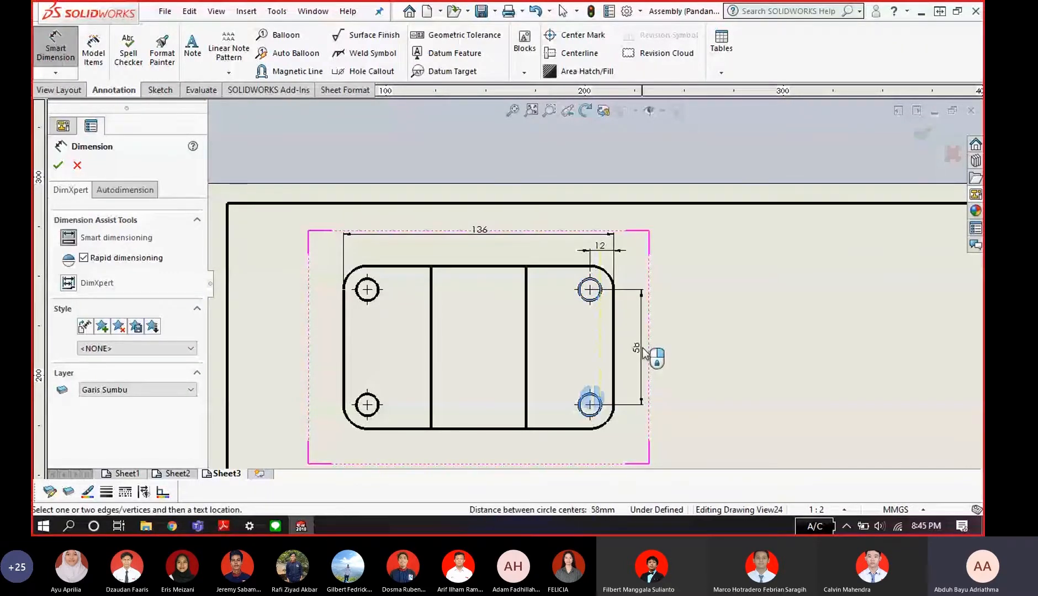
left_click(643, 354)
key("Escape")
scroll(640, 364, "up", 2)
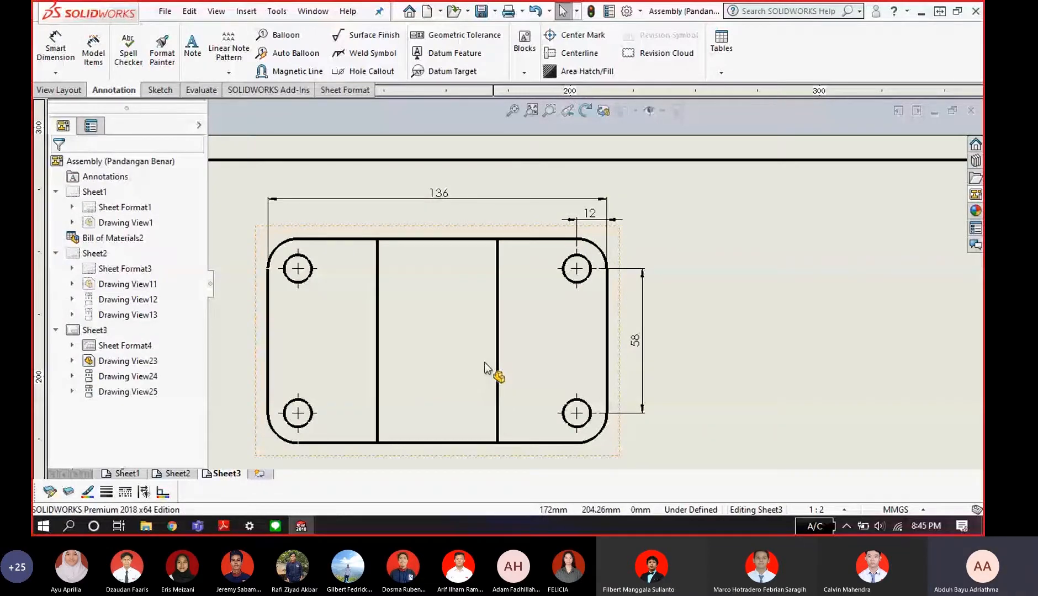
scroll(484, 366, "up", 1)
key("alt+Tab")
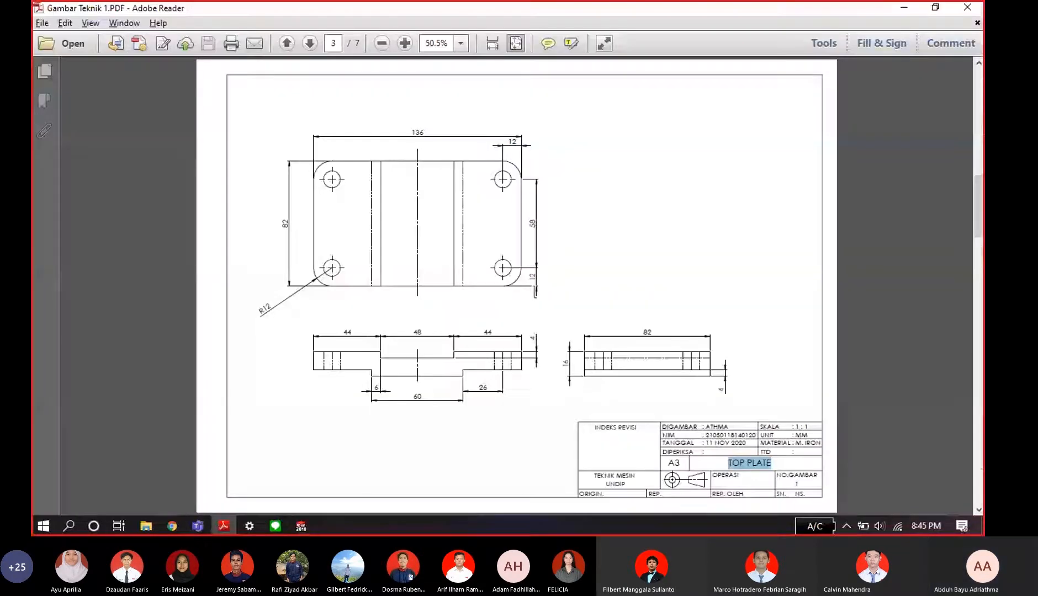
- Dimension the vertical distance from the lower-right hole's centre to the plate's lower edge, placing it beside the top view
key("alt+Tab")
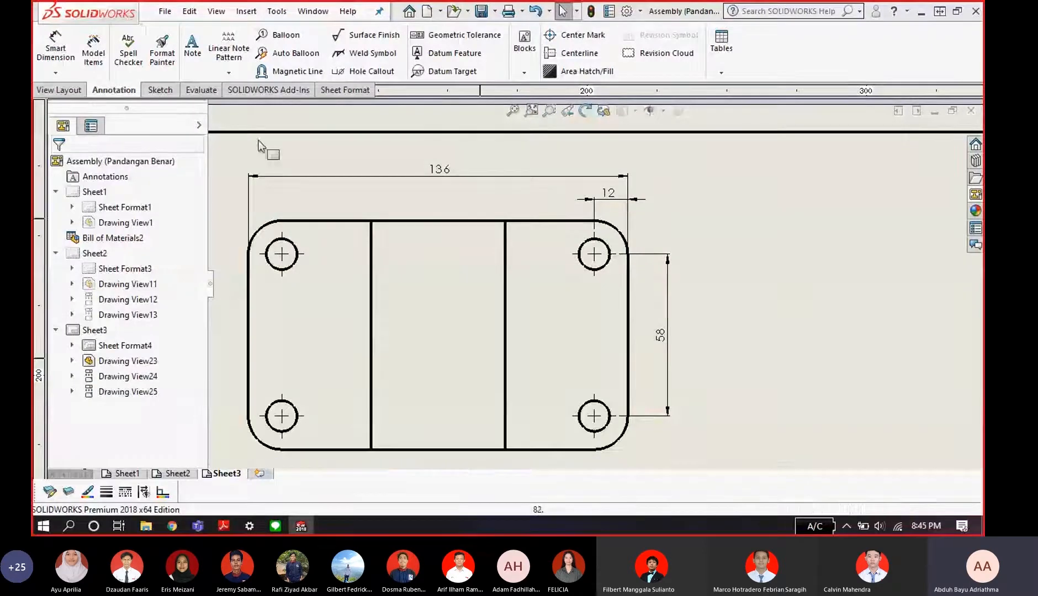
left_click(71, 48)
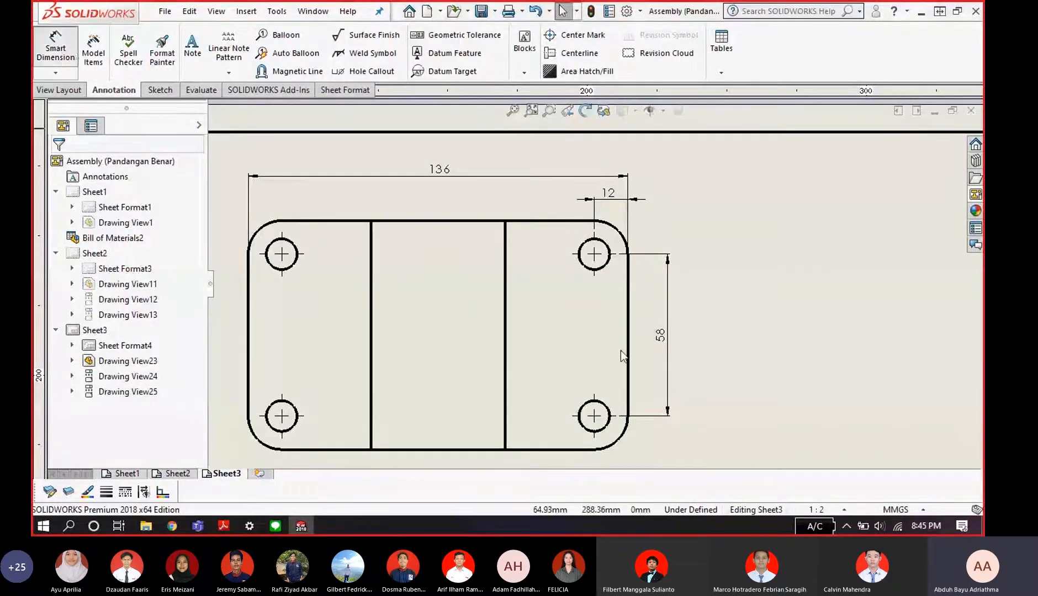
left_click(605, 425)
left_click(577, 450)
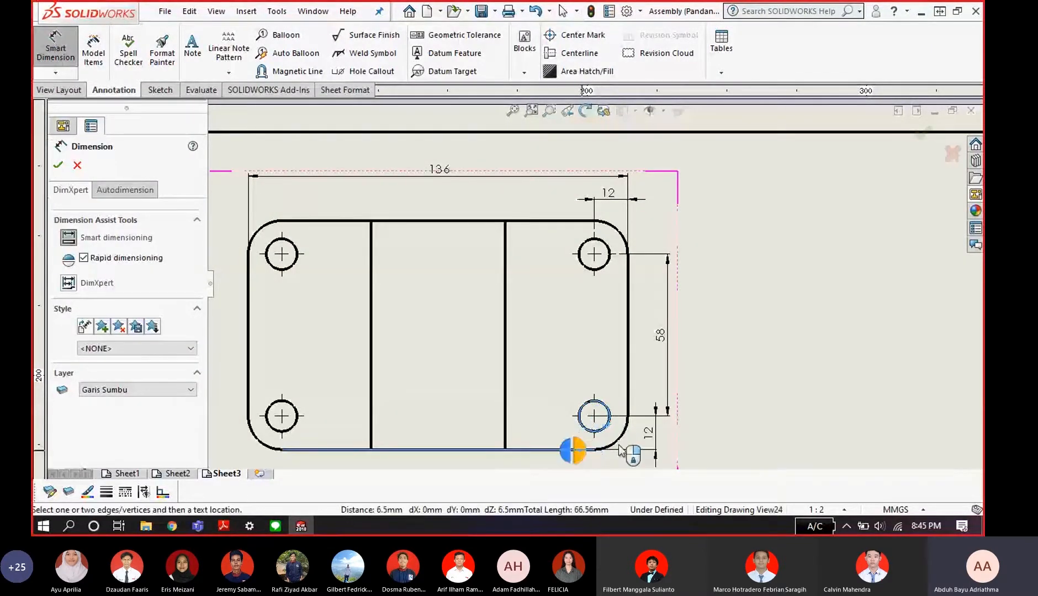
left_click(581, 452)
key("Escape")
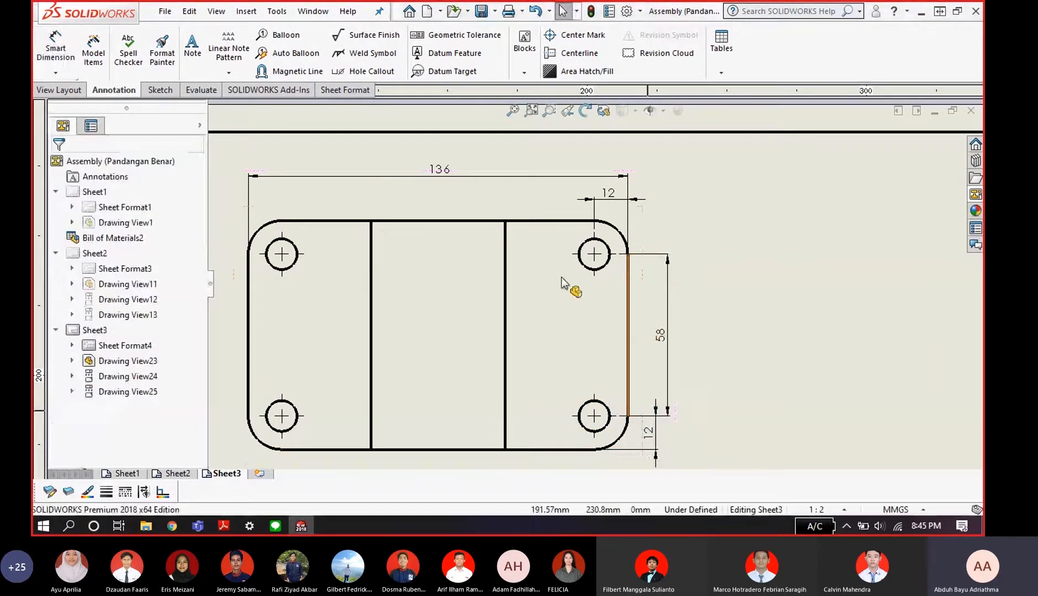
- Dimension the overall width of the Top Plate between its long edges, placing it left of the top view as on the reference page
key("alt+Tab")
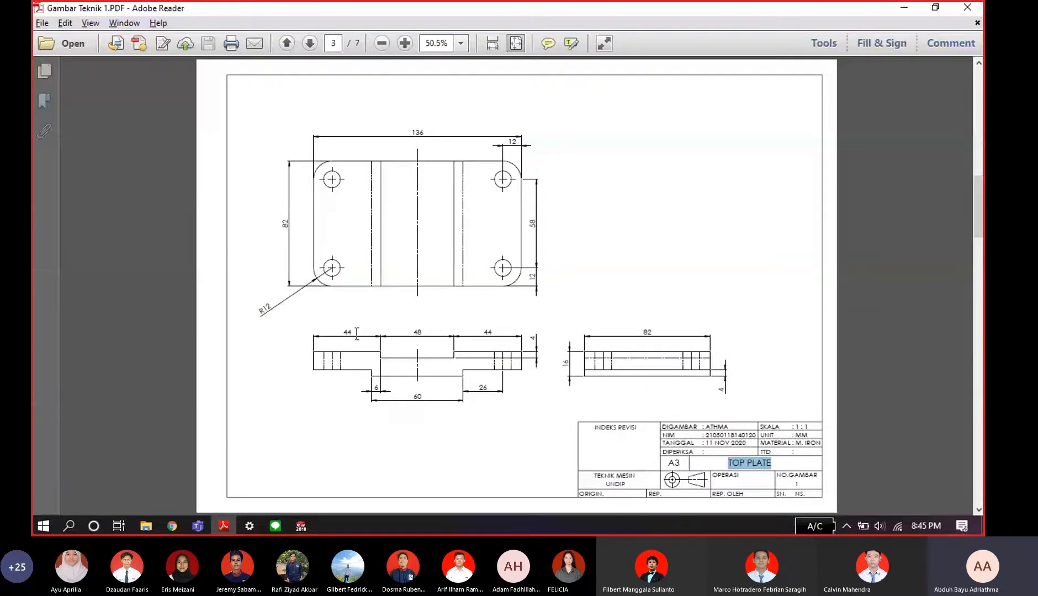
key("alt+Tab")
left_click(55, 49)
key("alt+Tab")
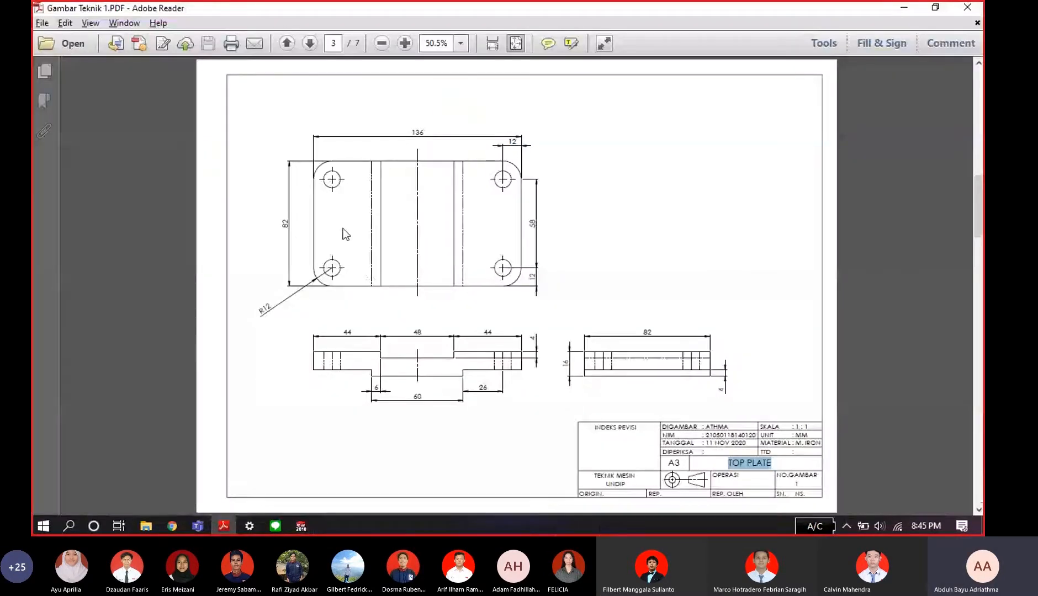
key("alt+Tab")
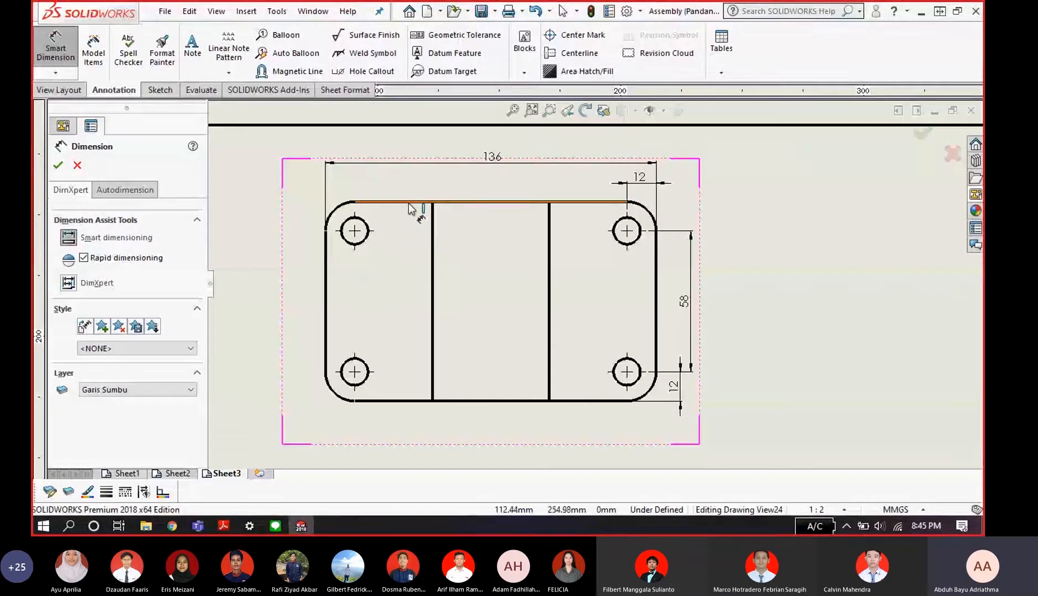
left_click(408, 209)
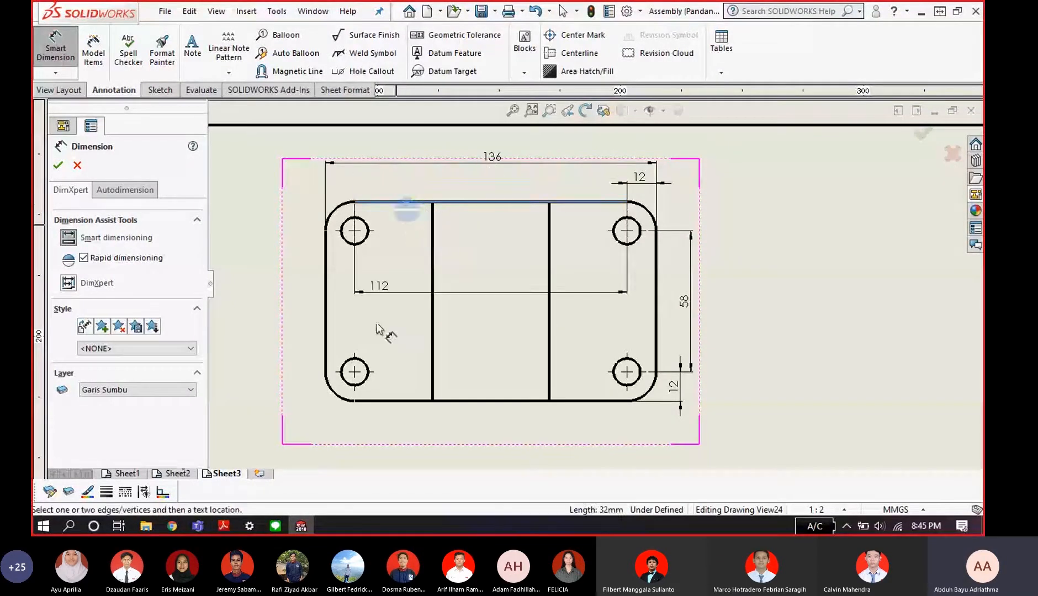
left_click(406, 401)
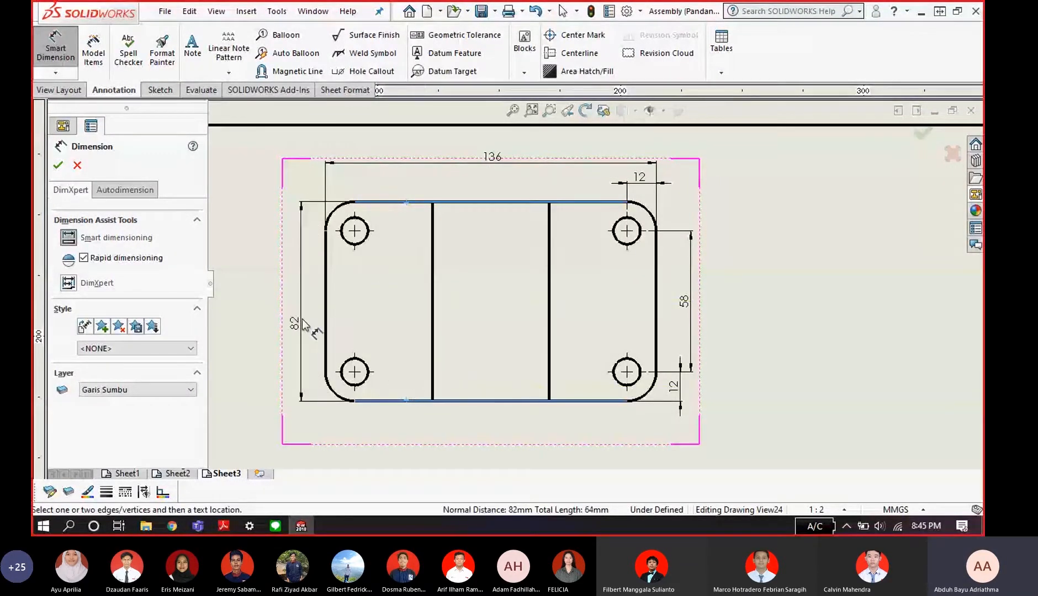
left_click(279, 308)
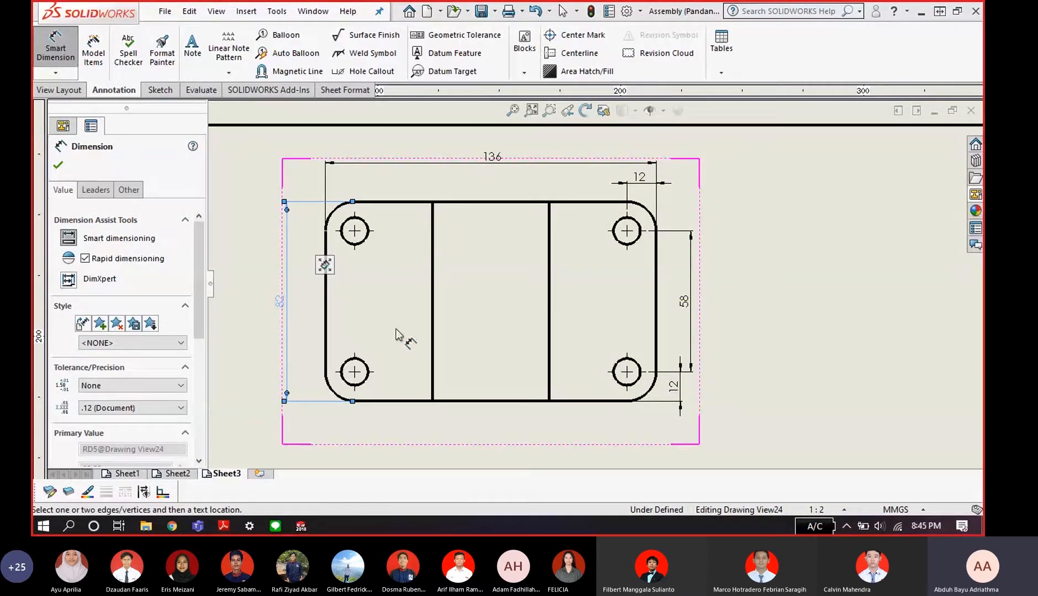
key("Escape")
- Dimension the length of the left raised section above the front view, following the reference page
scroll(537, 408, "up", 3)
scroll(636, 360, "down", 4)
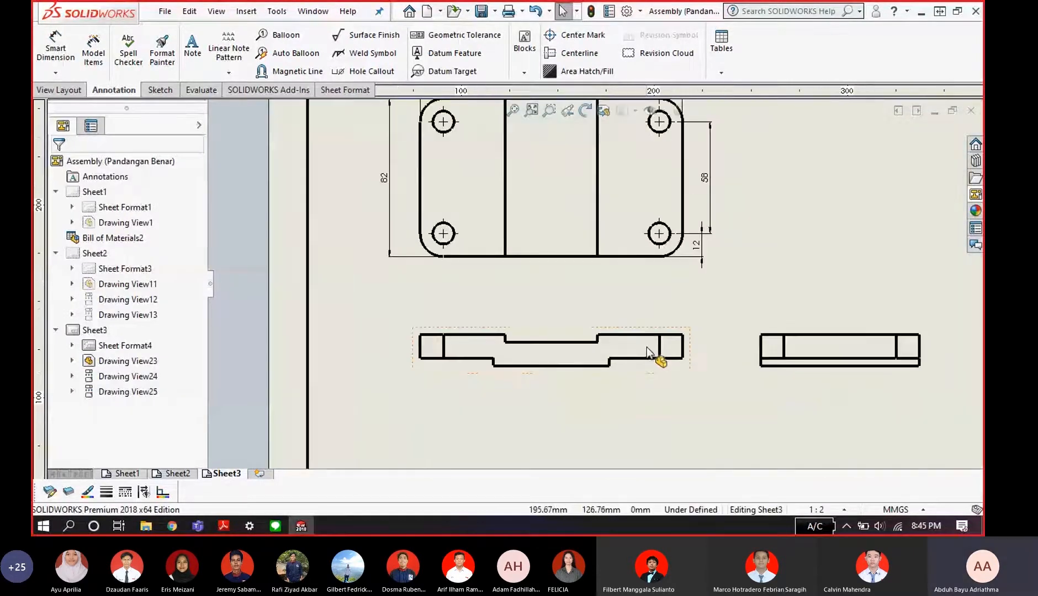
scroll(597, 332, "up", 2)
scroll(606, 223, "down", 2)
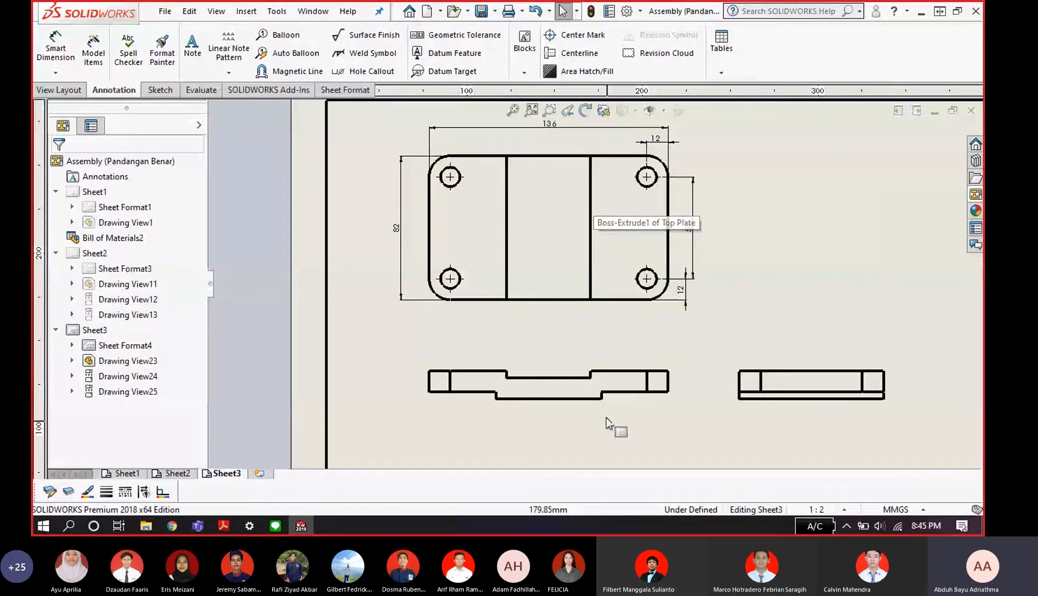
scroll(607, 424, "down", 3)
key("alt+Tab")
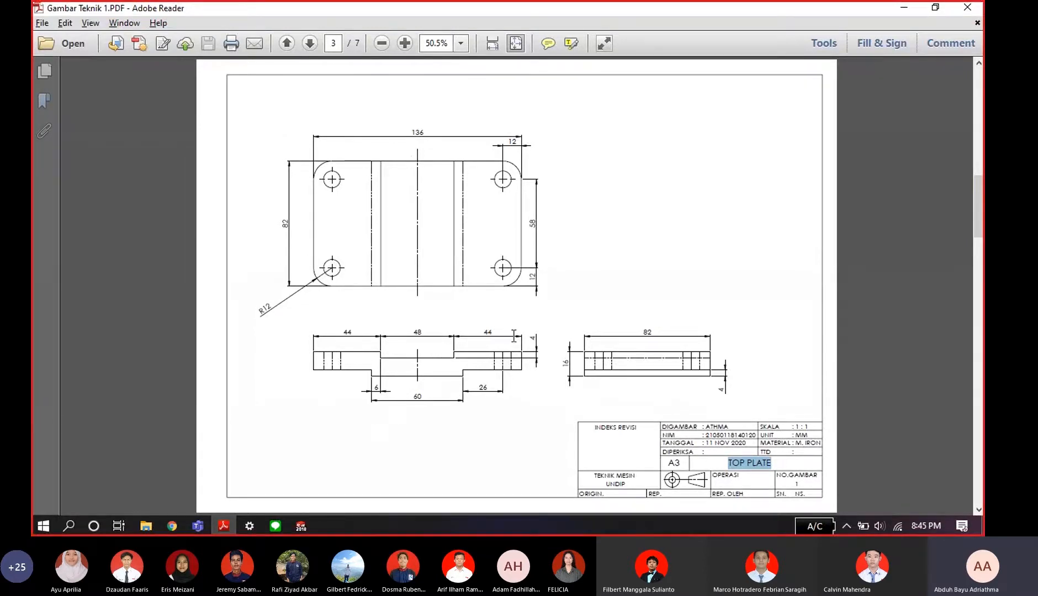
key("alt+Tab")
left_click(66, 38)
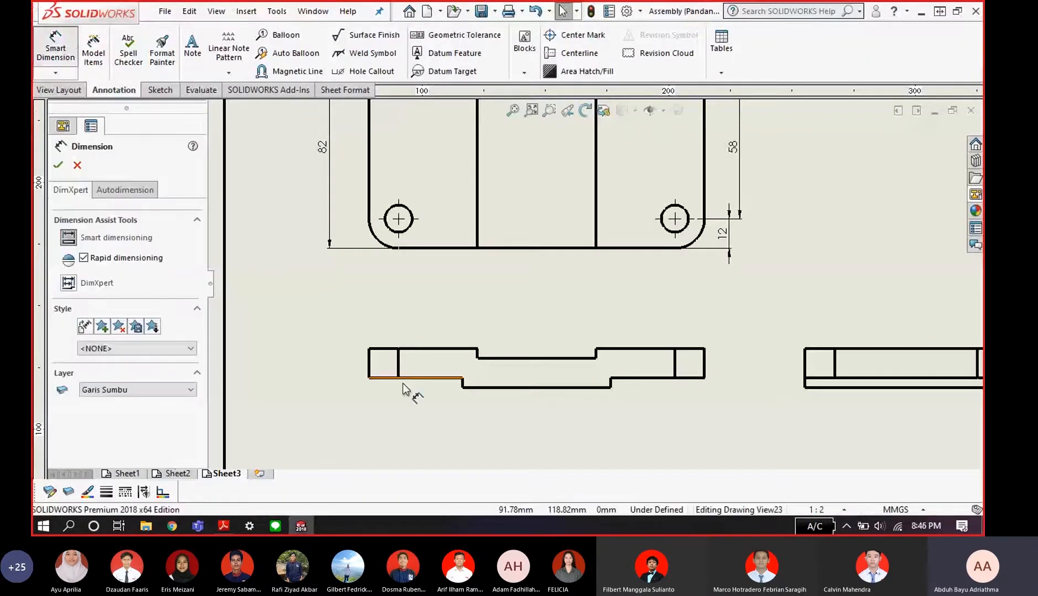
scroll(386, 358, "down", 2)
left_click(394, 348)
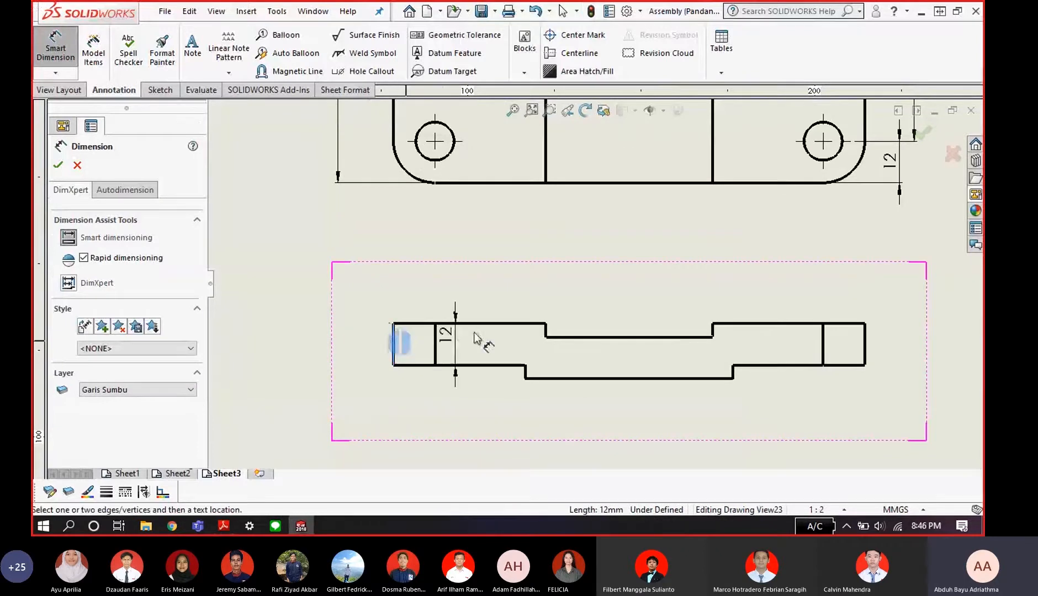
left_click(545, 332)
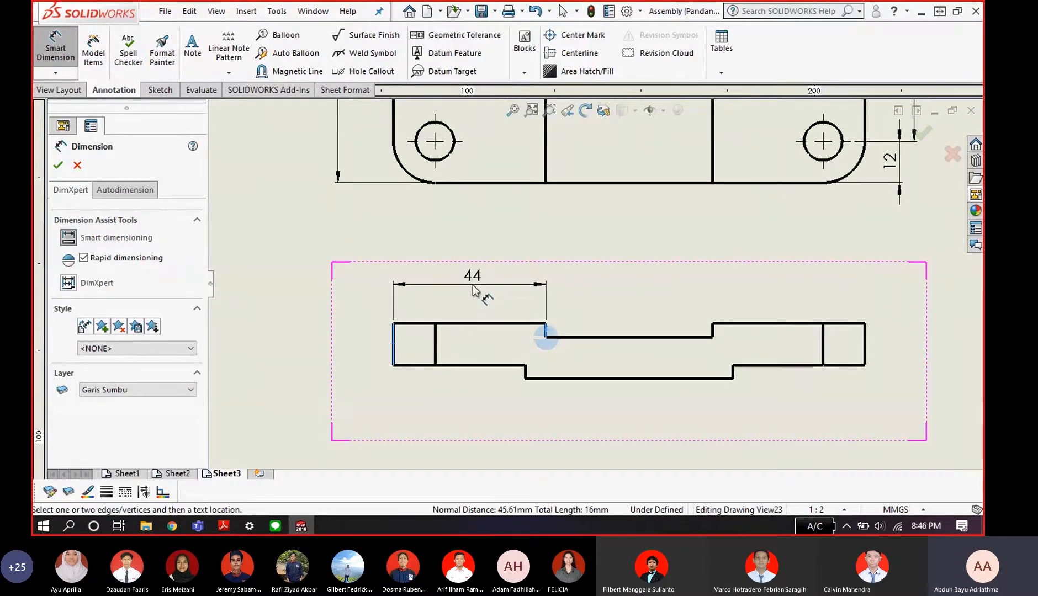
left_click(472, 291)
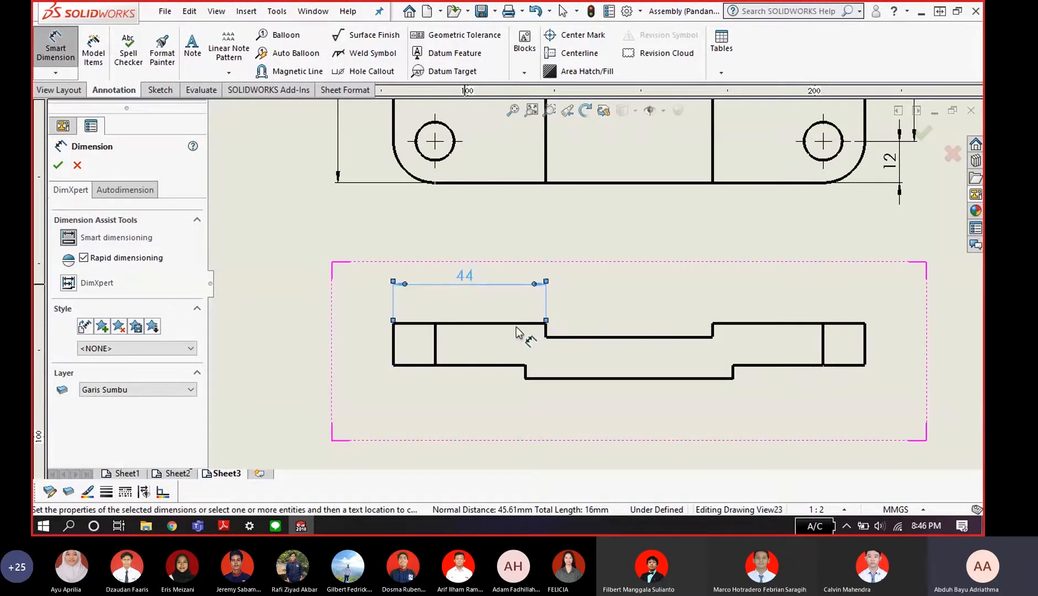
- Dimension the width of the central recess above the front view, in line with the left section's dimension
left_click(545, 331)
left_click(712, 333)
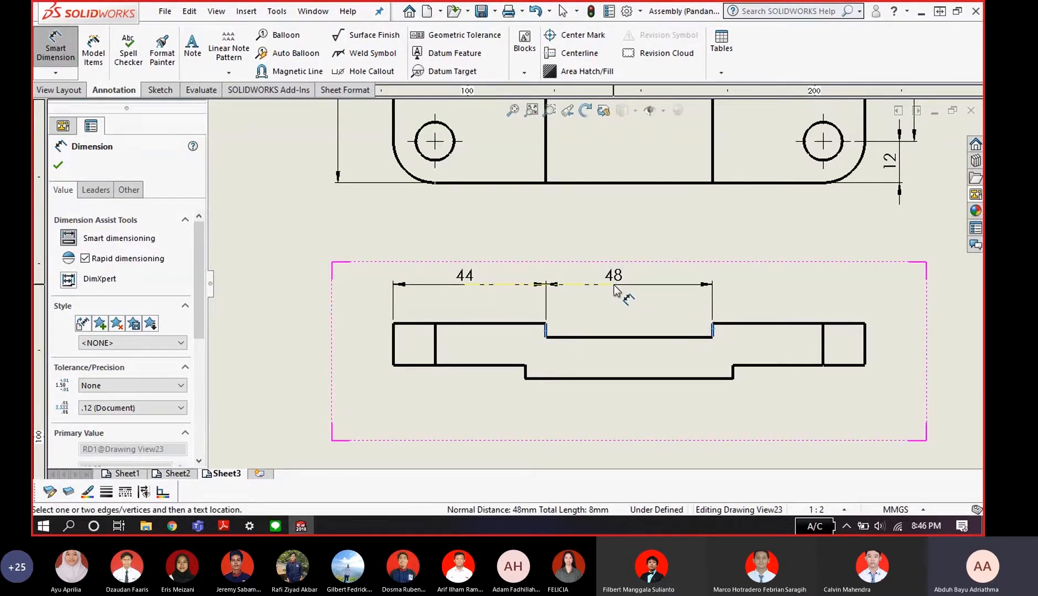
left_click(615, 291)
left_click(72, 65)
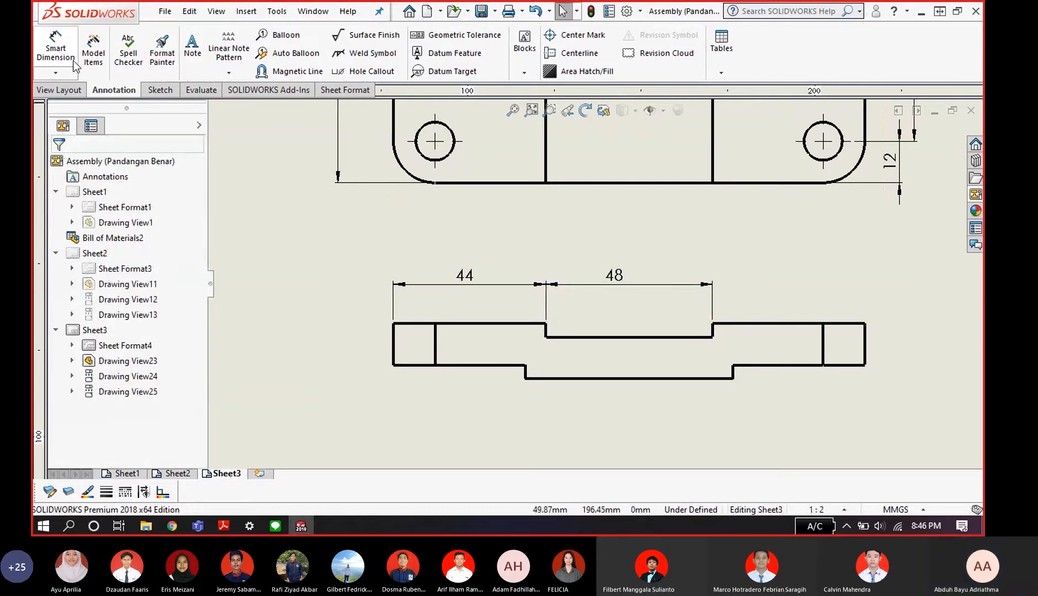
- Dimension the length of the right raised section above the front view, aligned with the recess width dimension
left_click(55, 51)
left_click(709, 329)
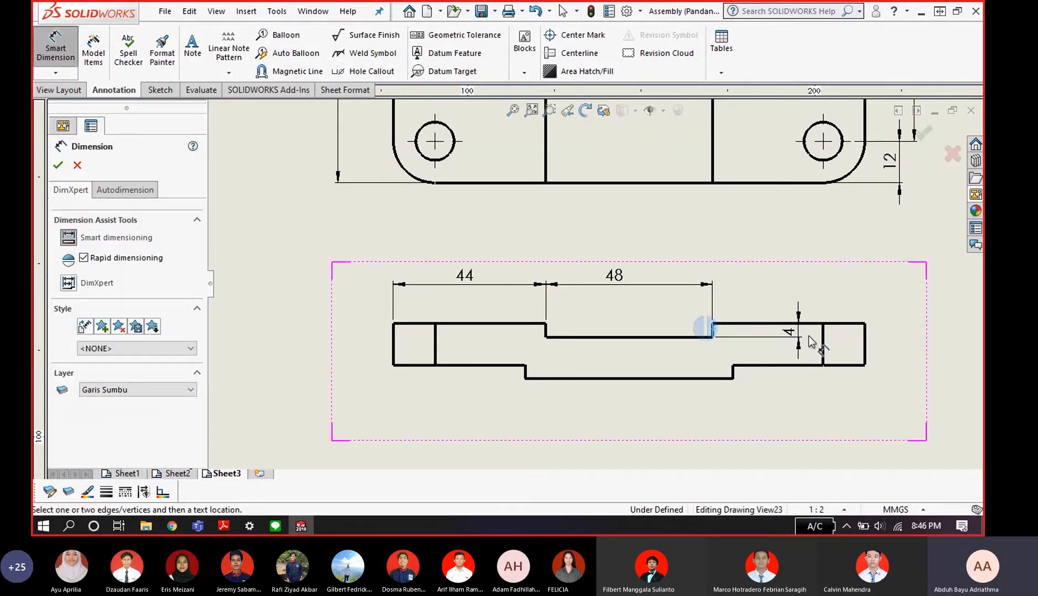
left_click(864, 352)
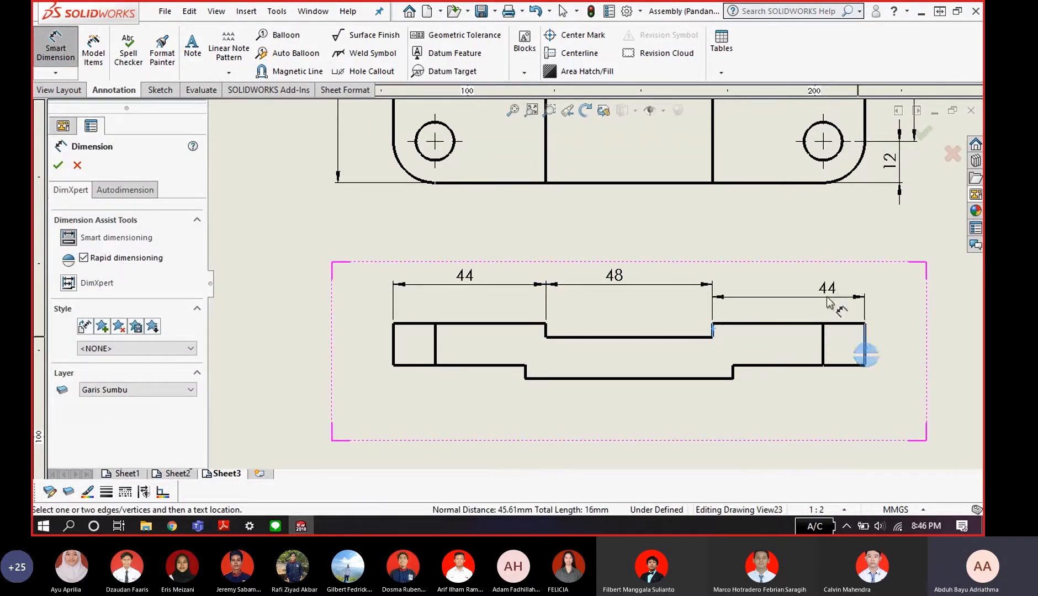
left_click(798, 290)
key("Escape")
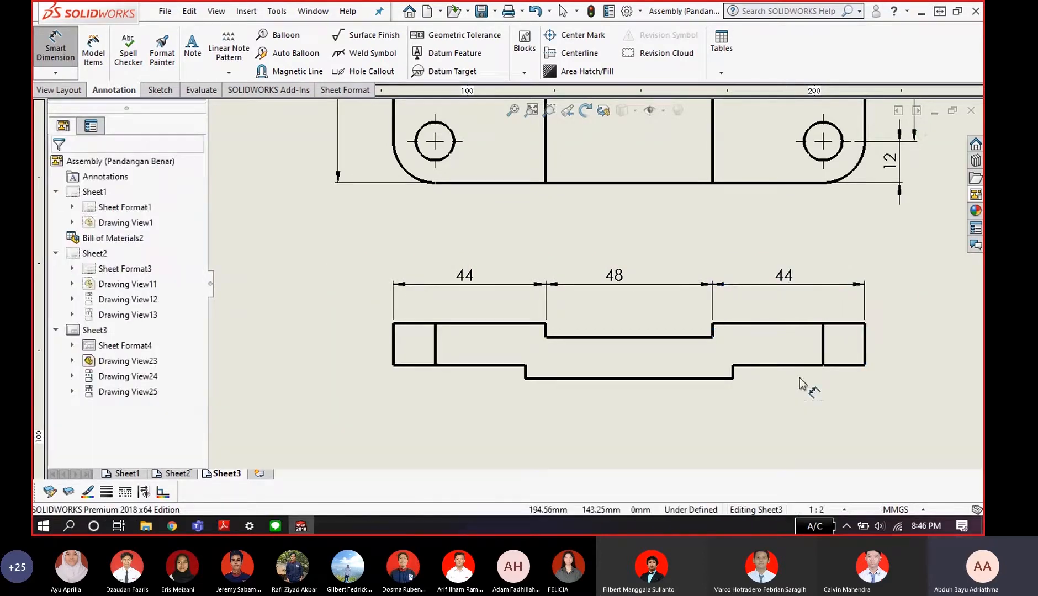
- Compare the dimensions on the reference TOP PLATE page with the three views on the sheet
key("alt+Tab")
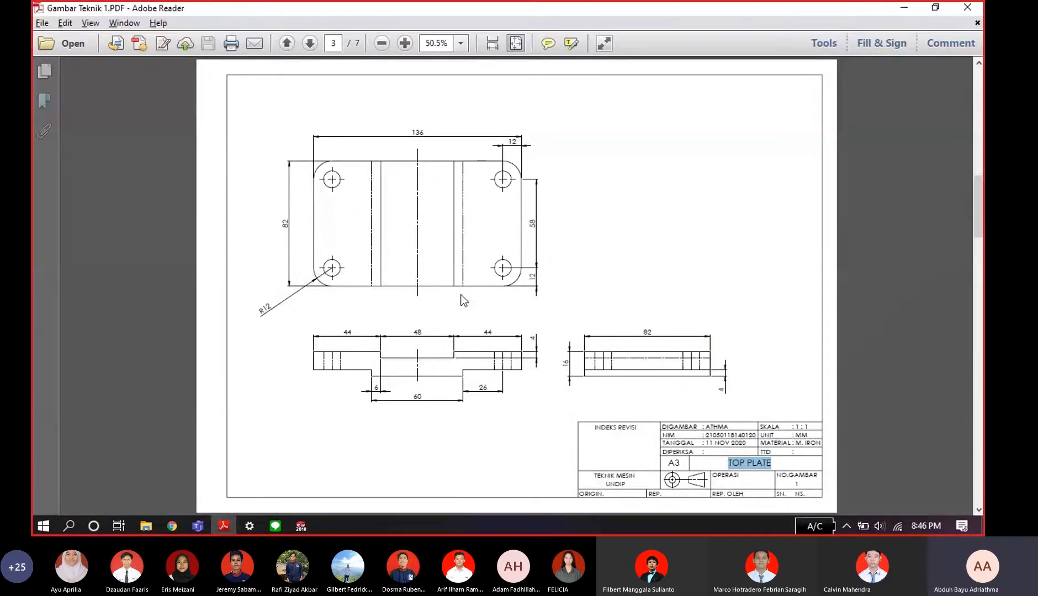
key("alt+Tab")
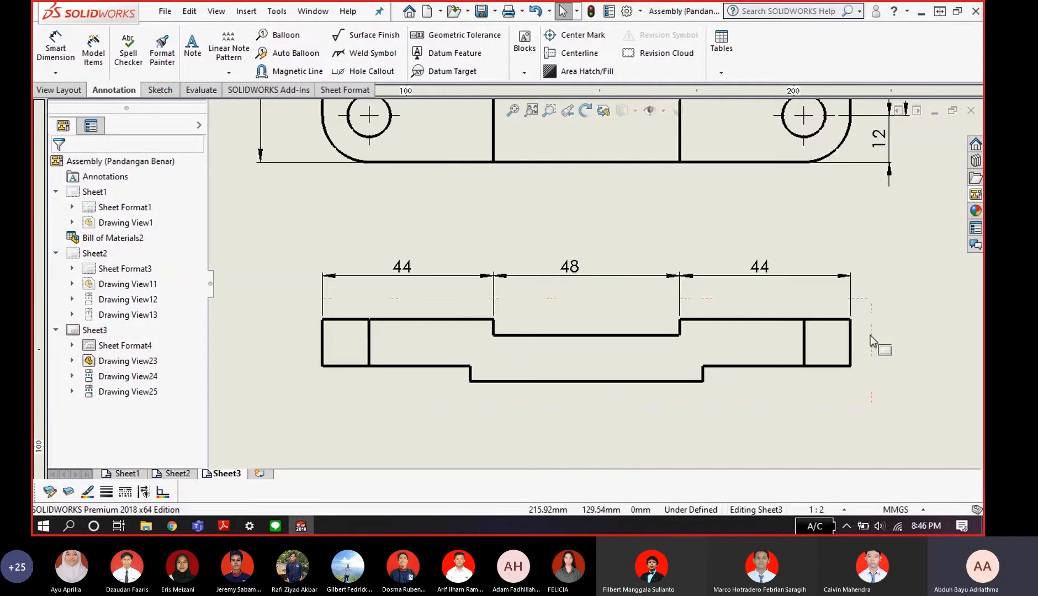
scroll(631, 282, "up", 5)
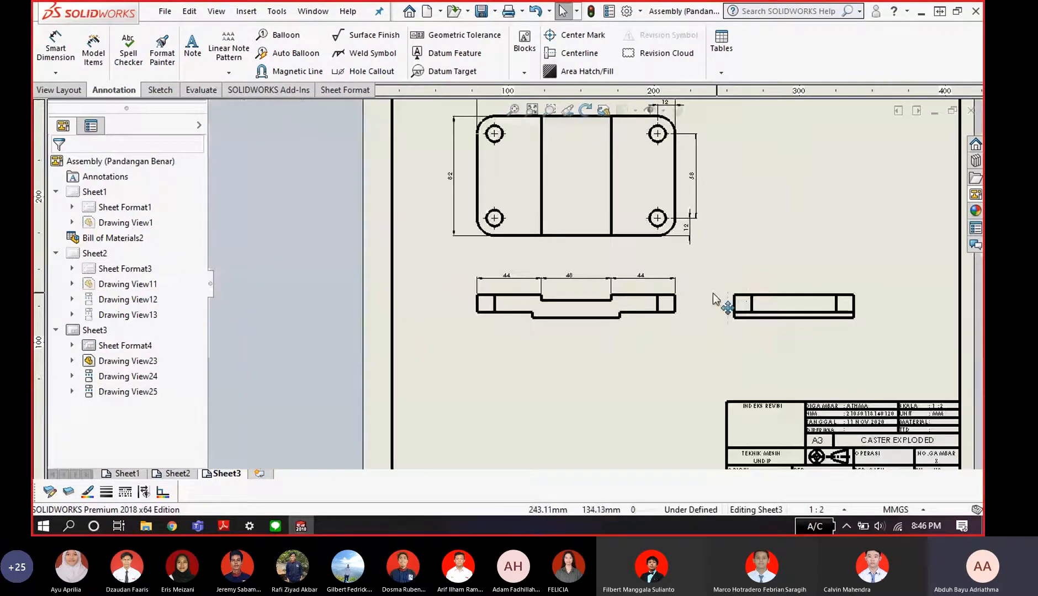
scroll(696, 277, "up", 1)
scroll(681, 258, "down", 1)
scroll(558, 204, "up", 1)
scroll(588, 259, "down", 1)
scroll(697, 302, "down", 1)
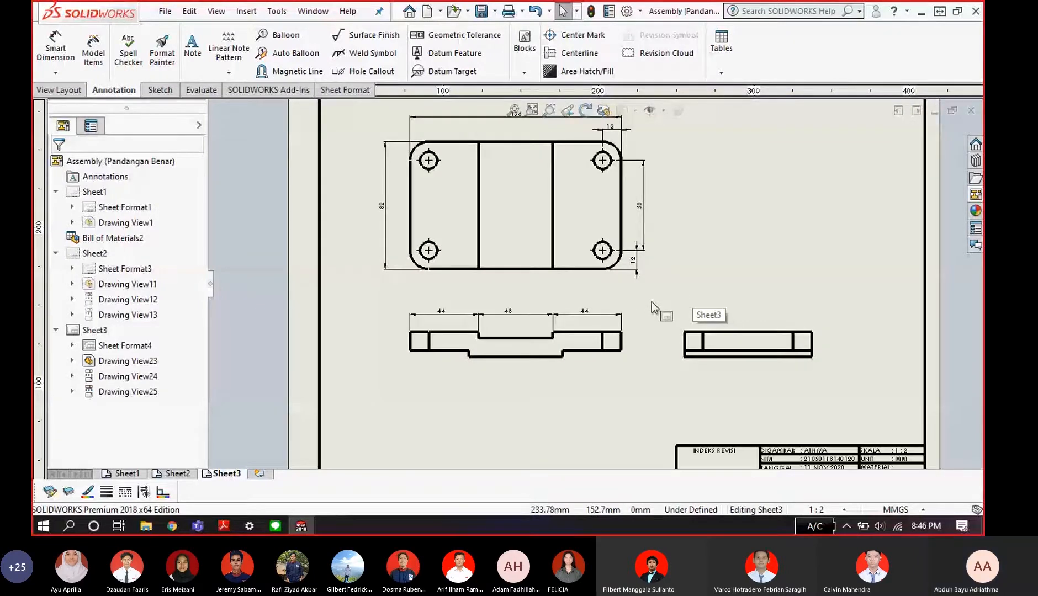
scroll(662, 258, "up", 1)
scroll(660, 259, "down", 2)
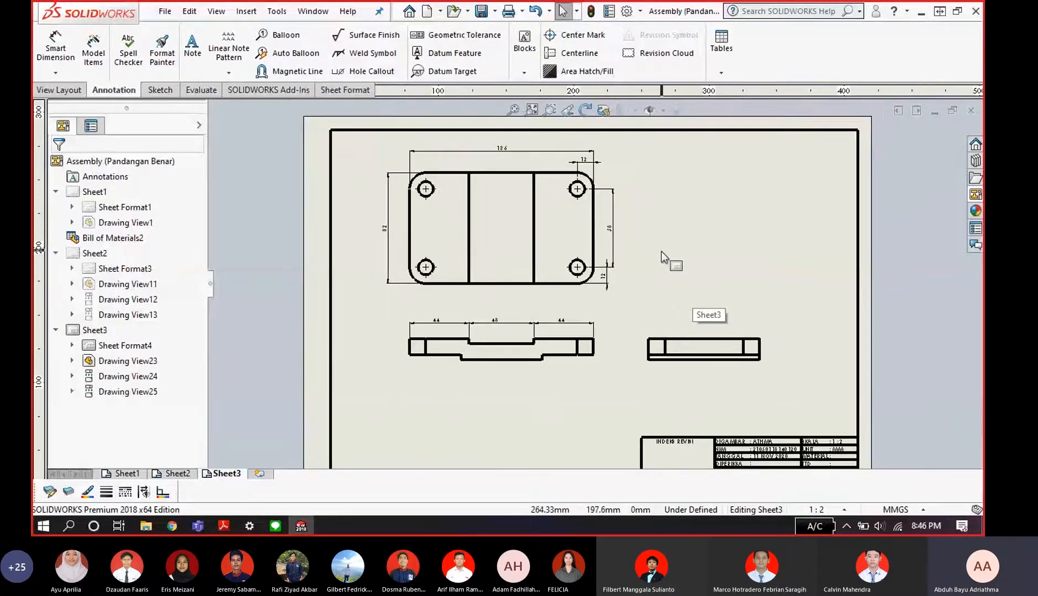
scroll(629, 267, "down", 1)
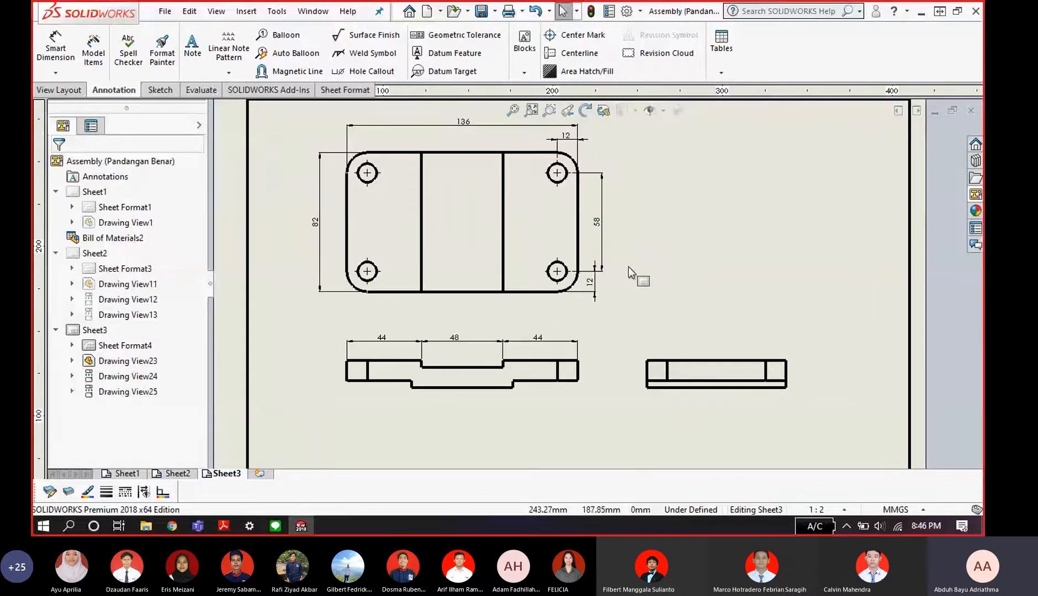
scroll(628, 267, "down", 1)
scroll(591, 241, "up", 1)
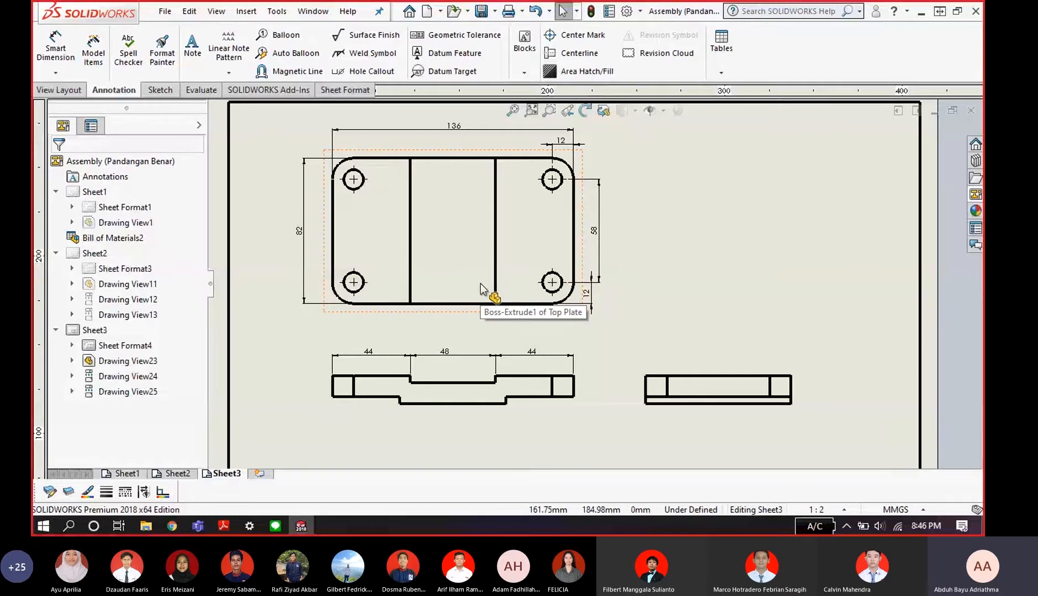
- Dimension the overall height of the side view at its left side, checking against the reference page
left_click(55, 48)
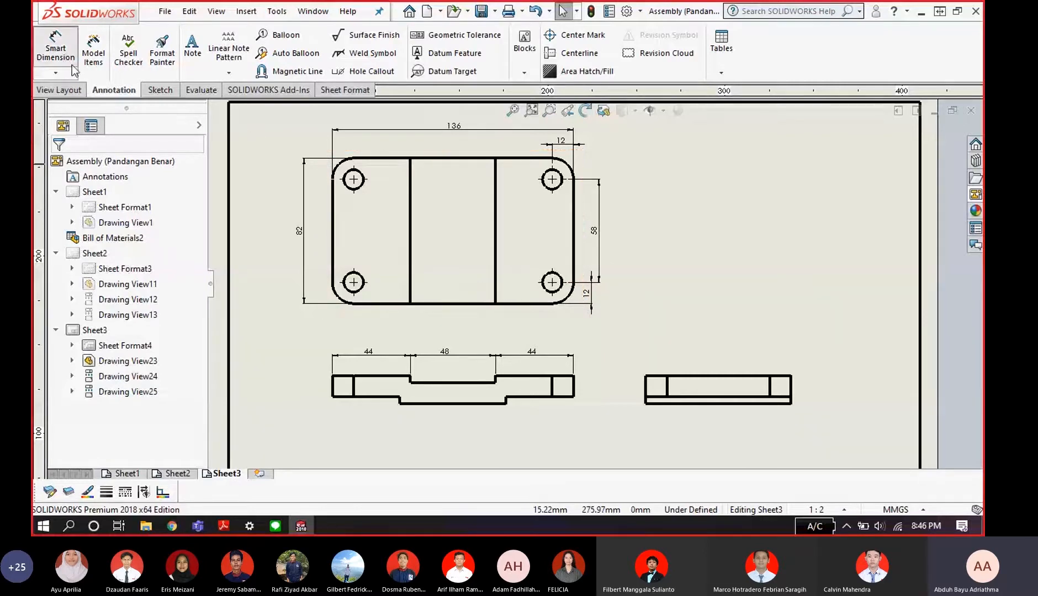
scroll(630, 391, "down", 1)
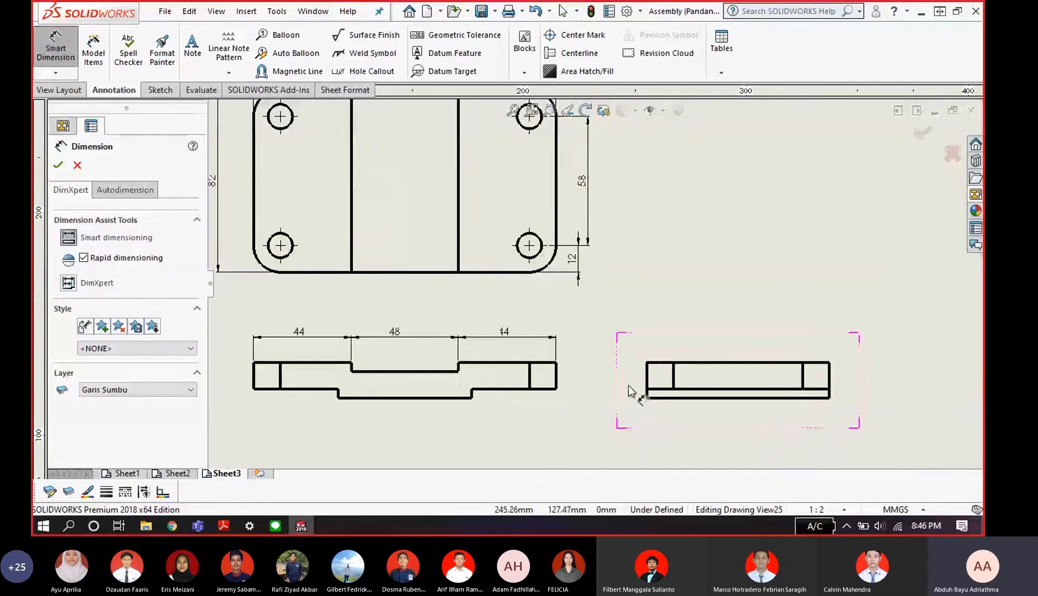
left_click(660, 363)
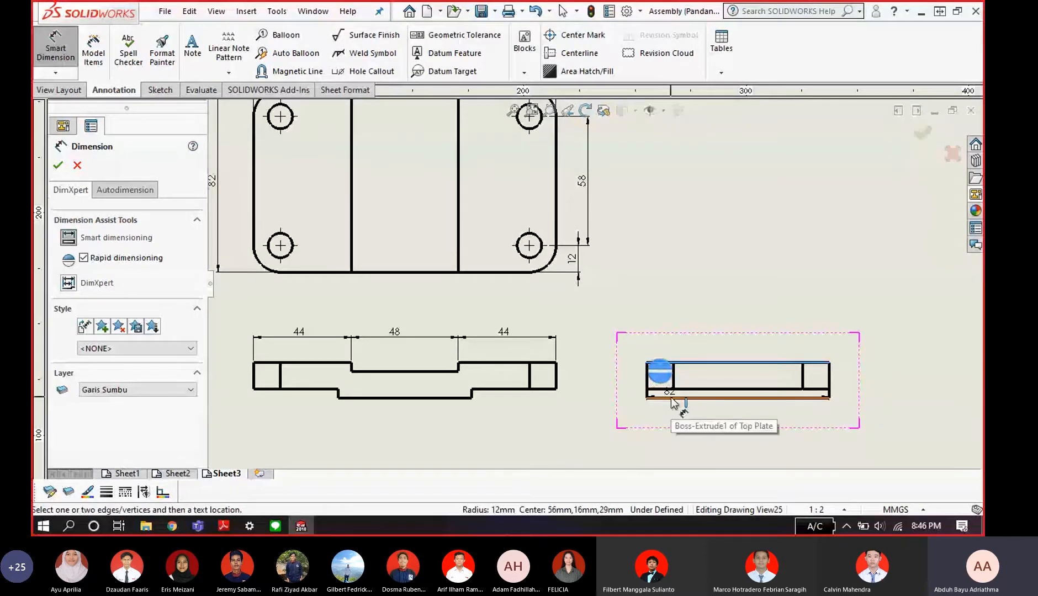
left_click(671, 398)
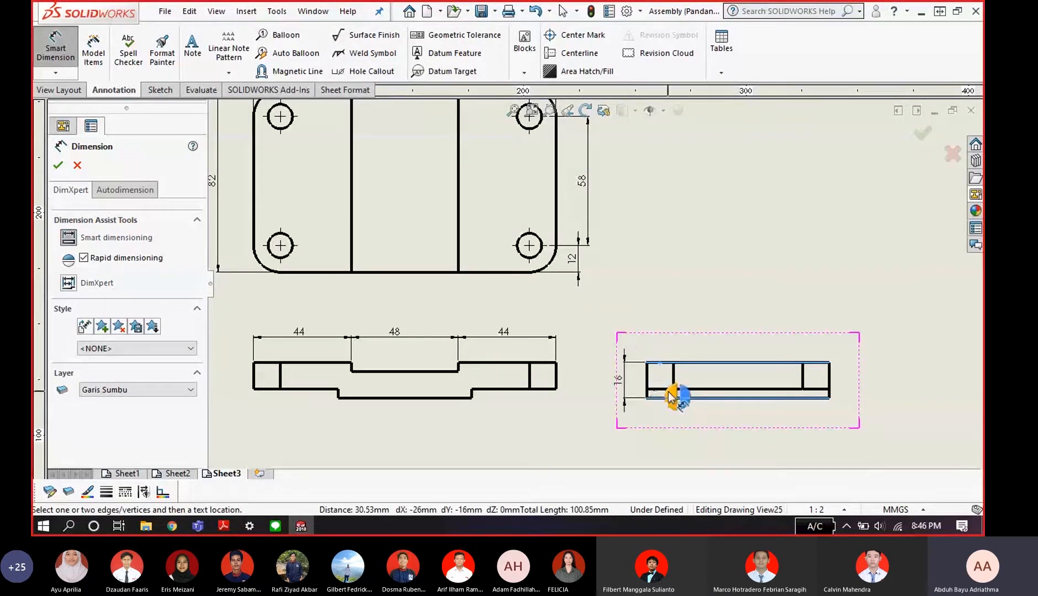
left_click(669, 396)
key("alt+Tab")
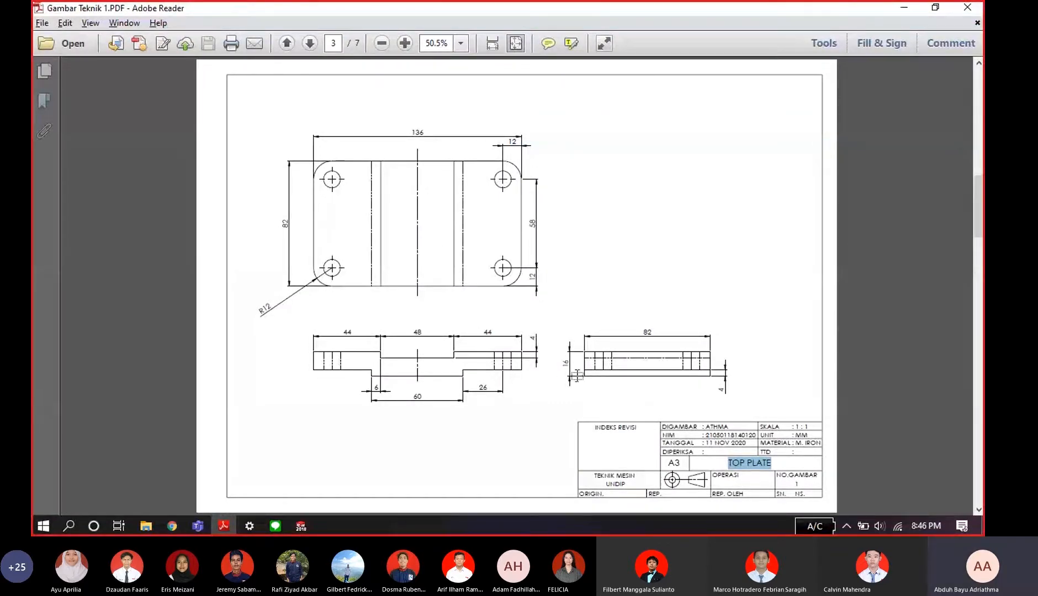
key("alt+Tab")
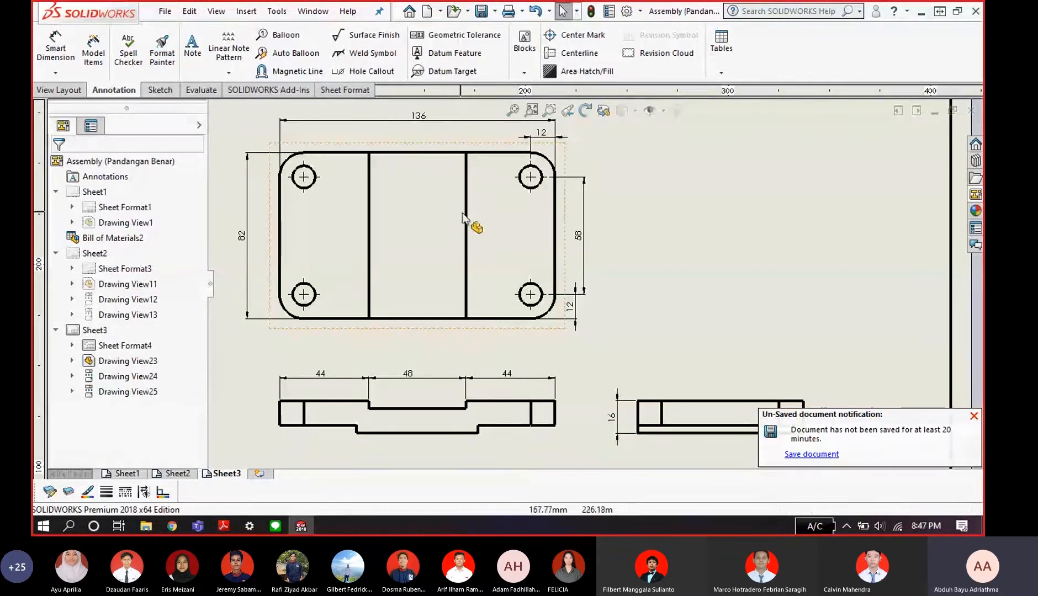
- Examine the dimensioned top, front and side views of the Top Plate on the third sheet
scroll(685, 370, "up", 1)
scroll(706, 375, "down", 2)
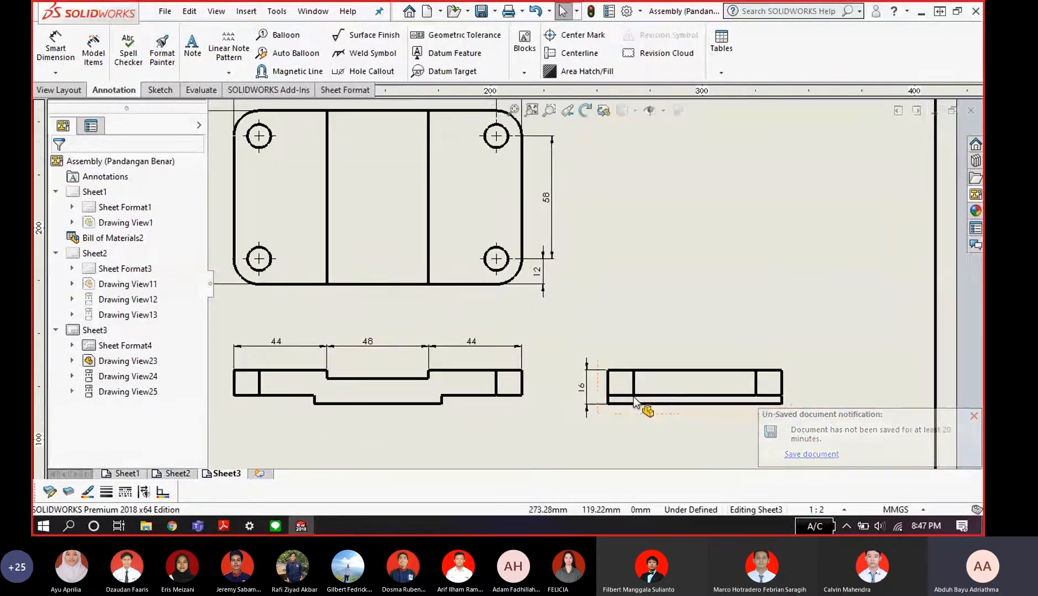
scroll(618, 411, "down", 1)
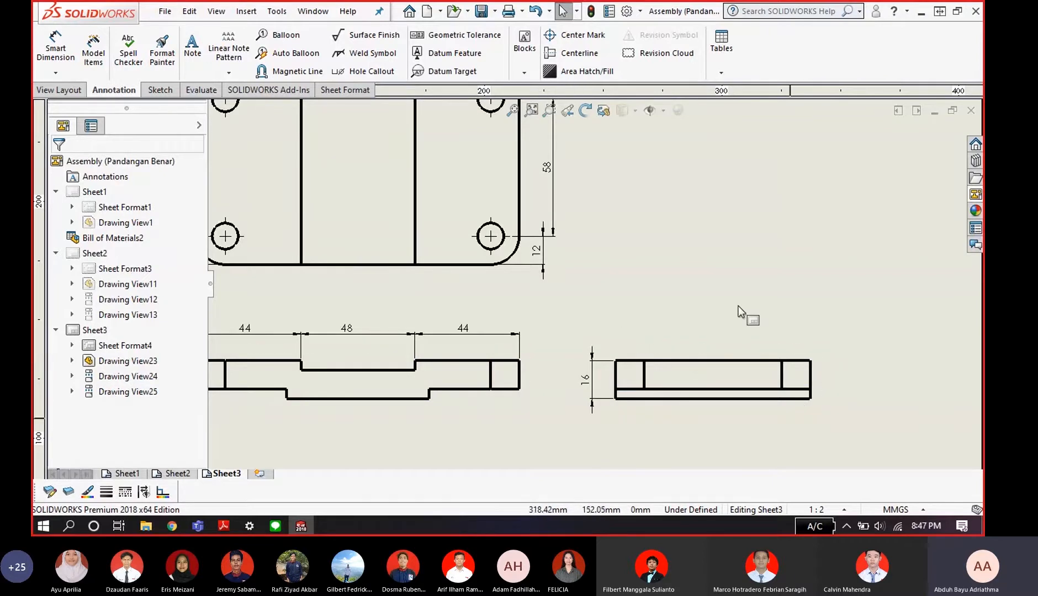
scroll(563, 350, "up", 2)
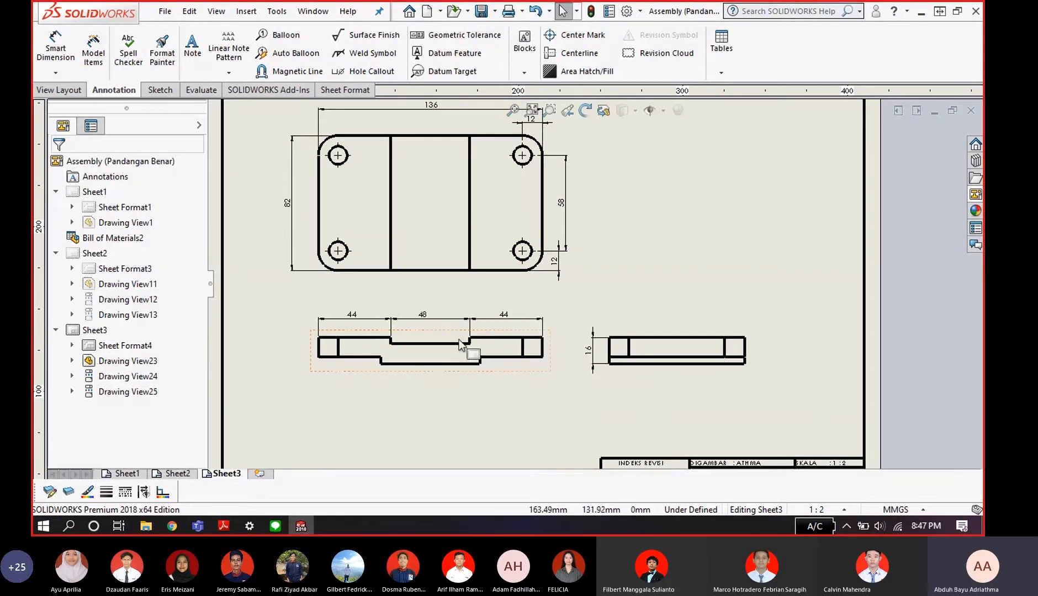
scroll(609, 350, "down", 1)
scroll(610, 350, "down", 1)
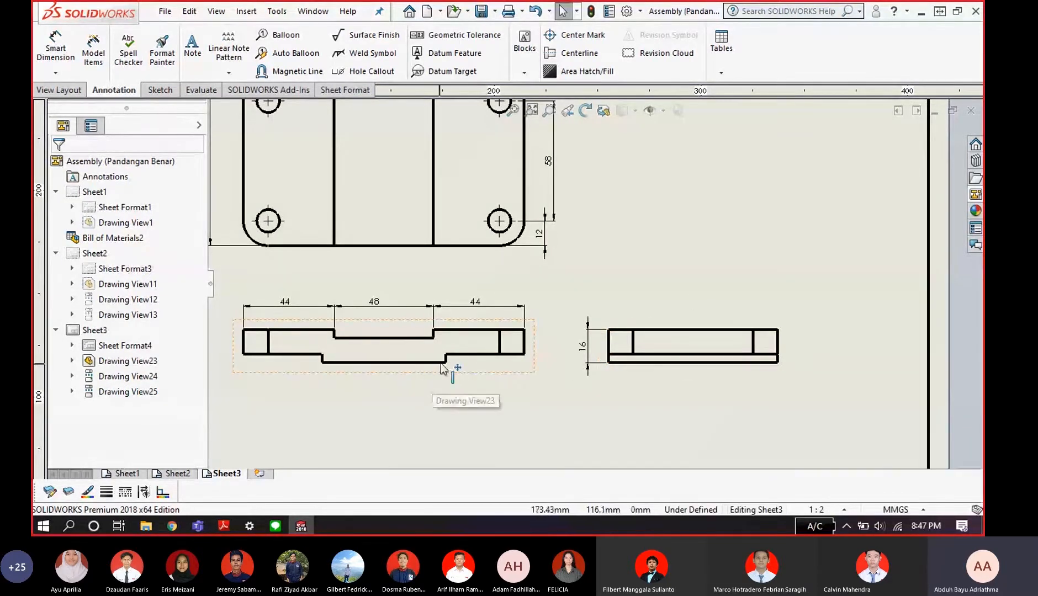
scroll(423, 382, "down", 1)
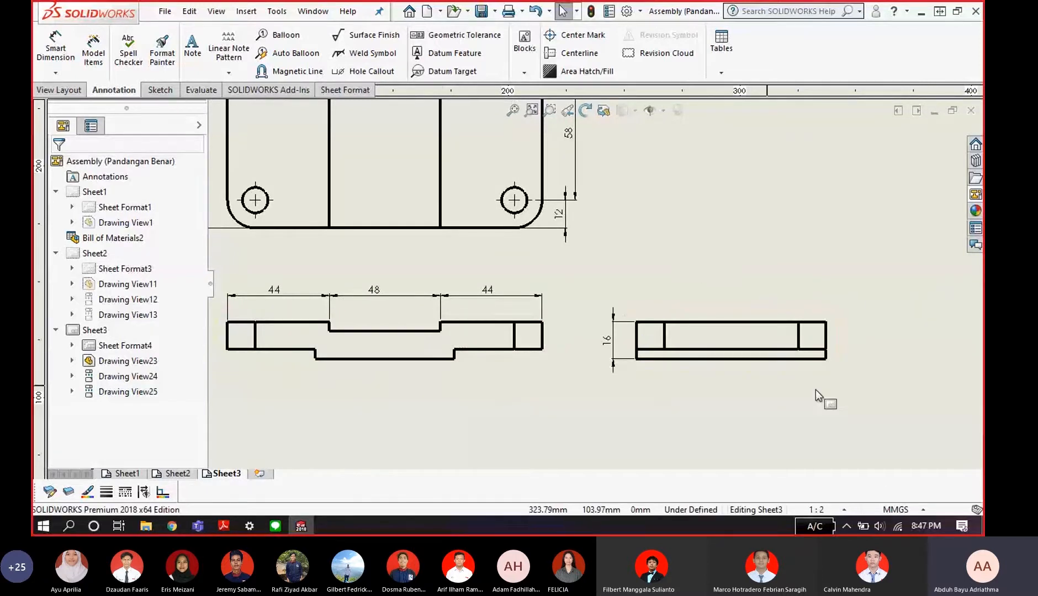
scroll(663, 309, "up", 3)
scroll(644, 268, "down", 1)
scroll(619, 218, "up", 1)
scroll(602, 209, "down", 1)
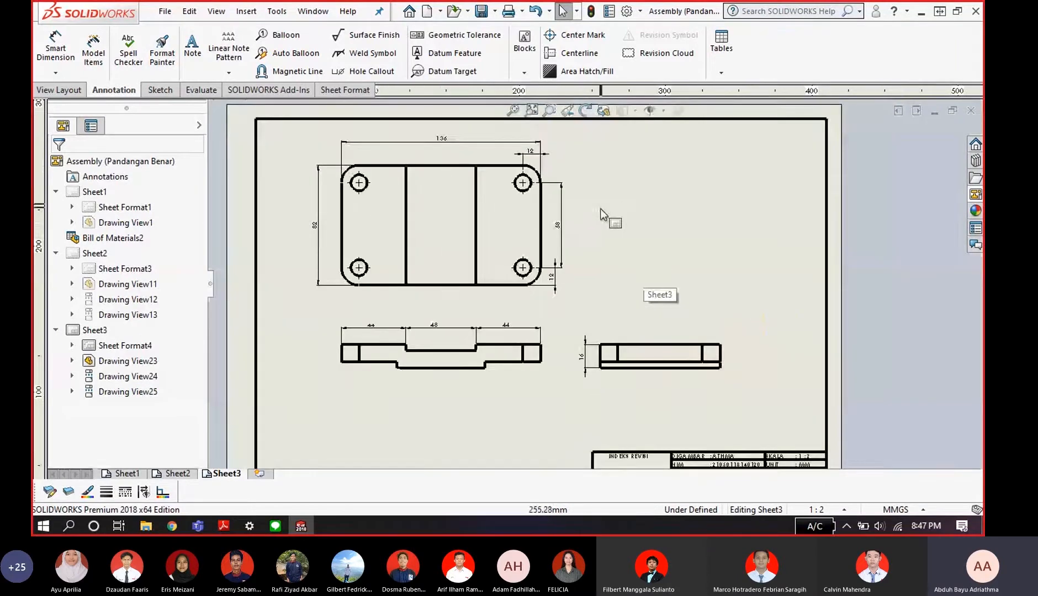
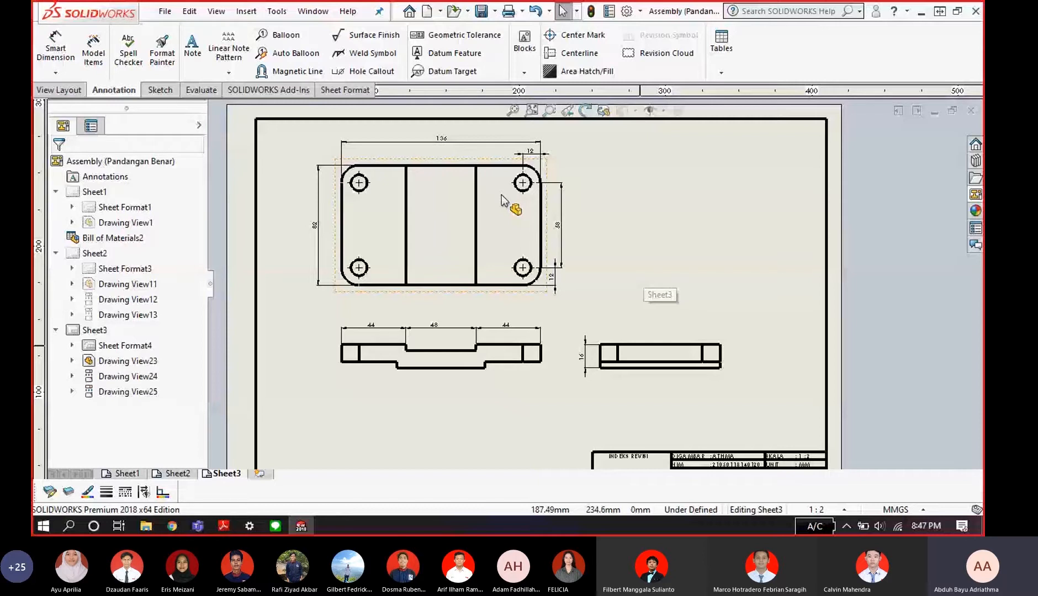
- Dimension the overall width of the side view, placing the dimension above the view
scroll(501, 196, "down", 2)
left_click(237, 130)
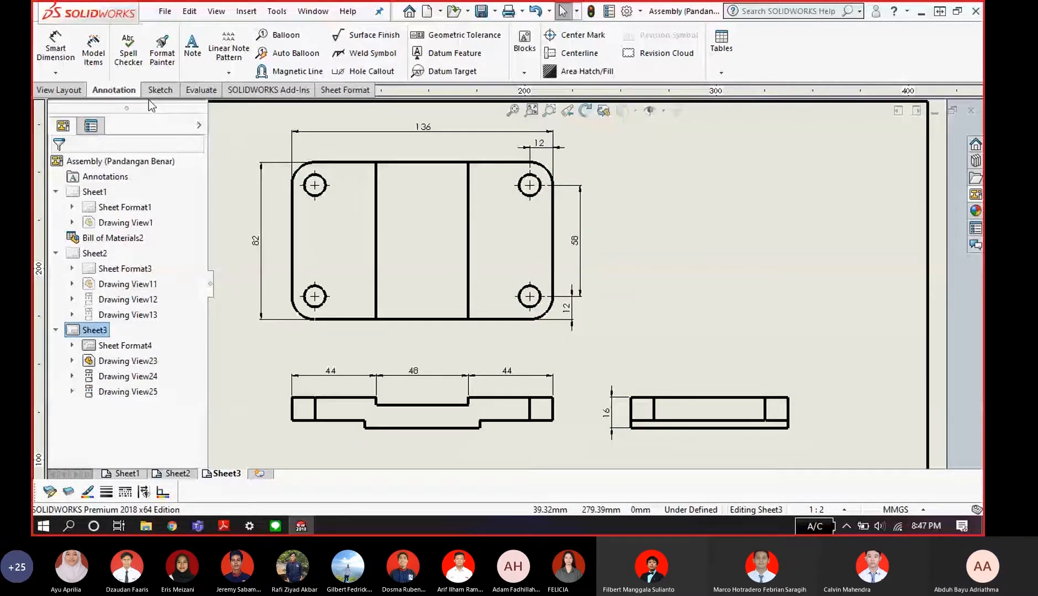
left_click(58, 48)
left_click(631, 417)
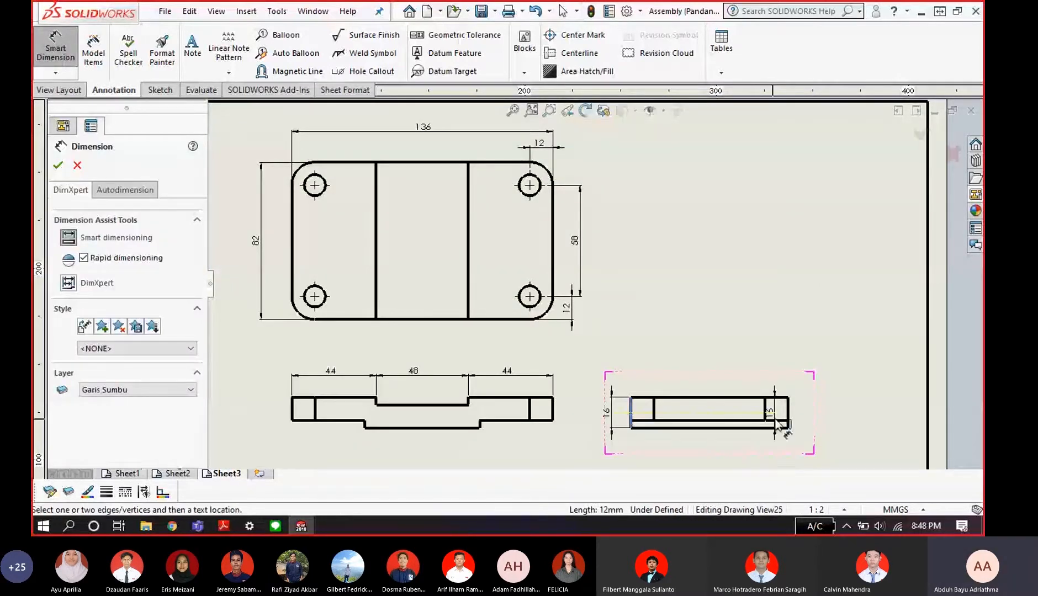
left_click(787, 415)
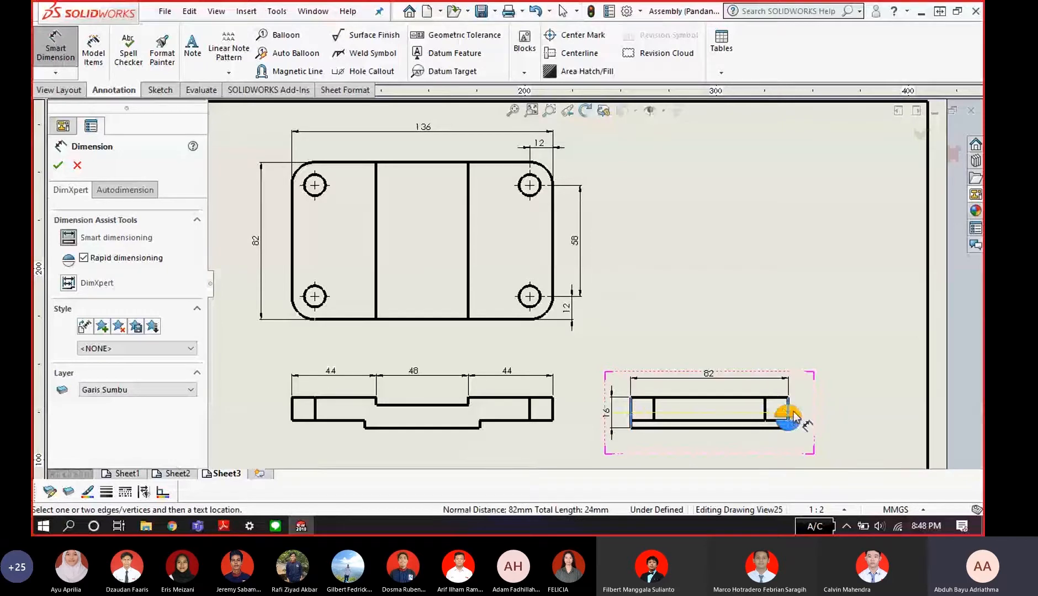
left_click(793, 411)
key("Escape")
- Check the reference TOP PLATE page and set the front view's display style to Hidden Lines Visible
key("alt+Tab")
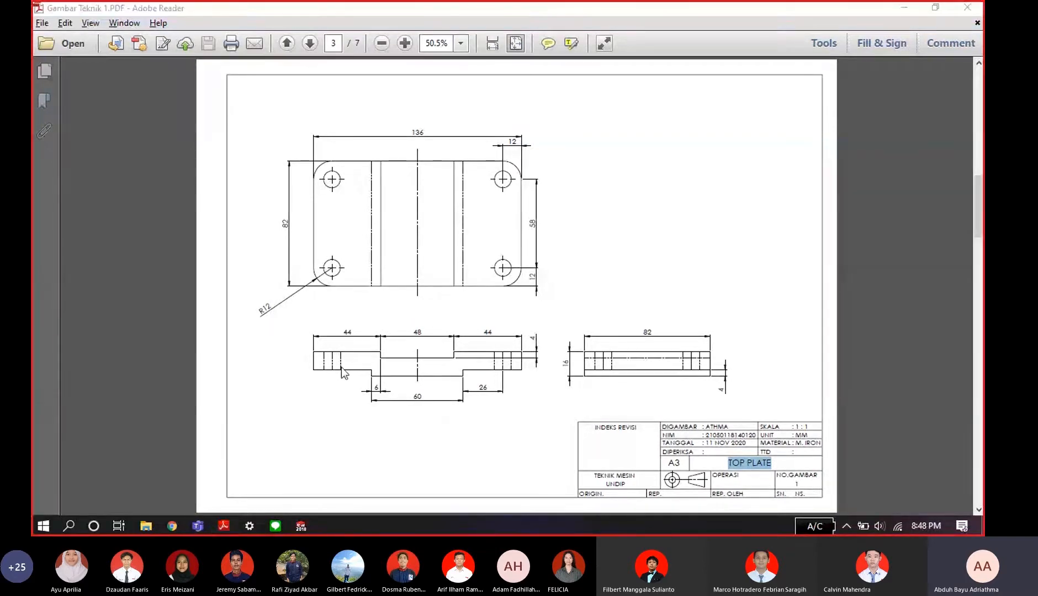
key("alt+Tab")
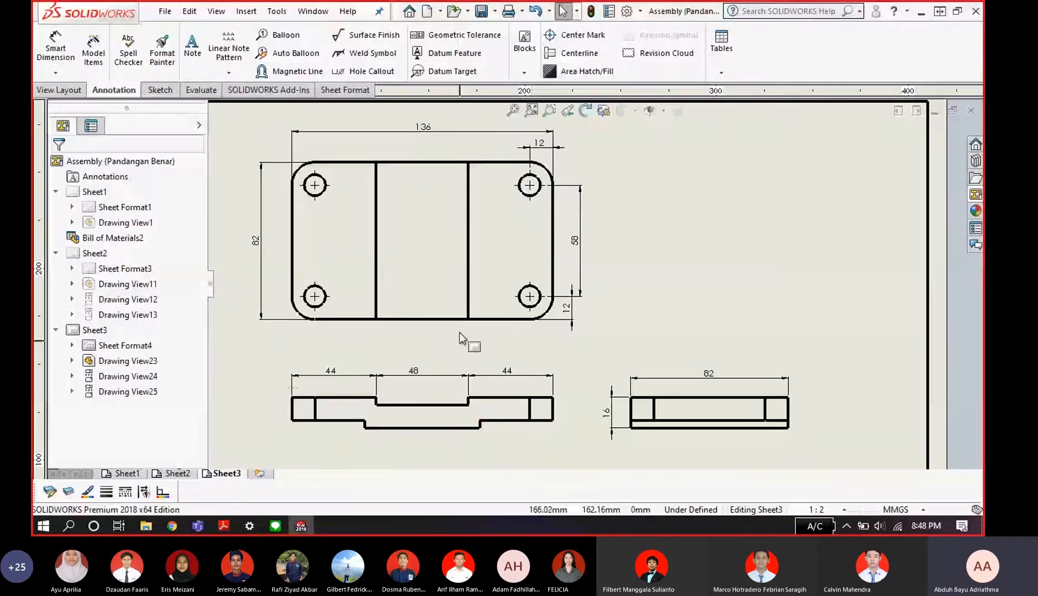
left_click(444, 167)
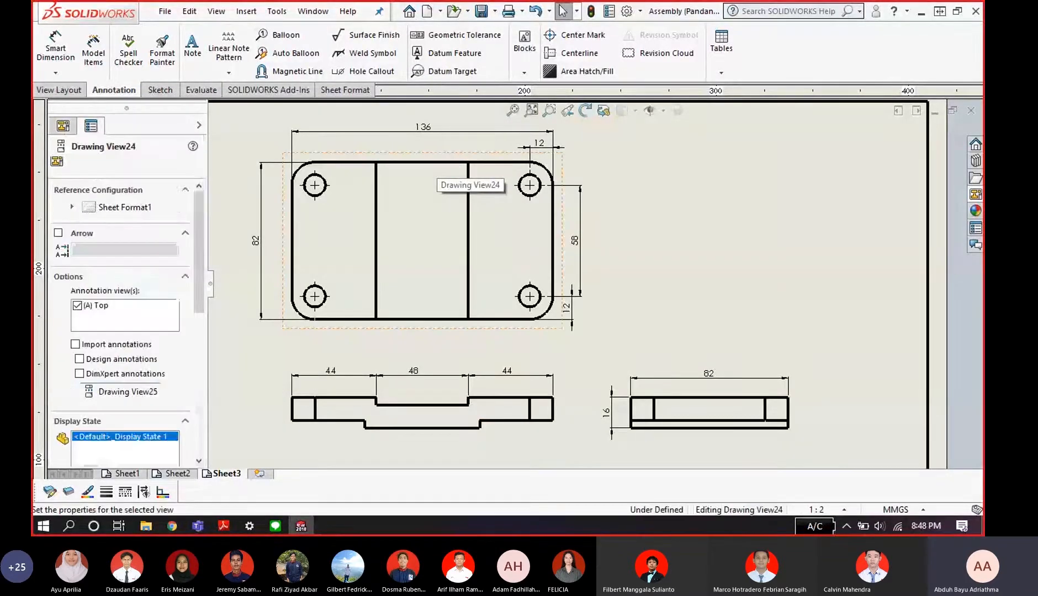
left_click(438, 408)
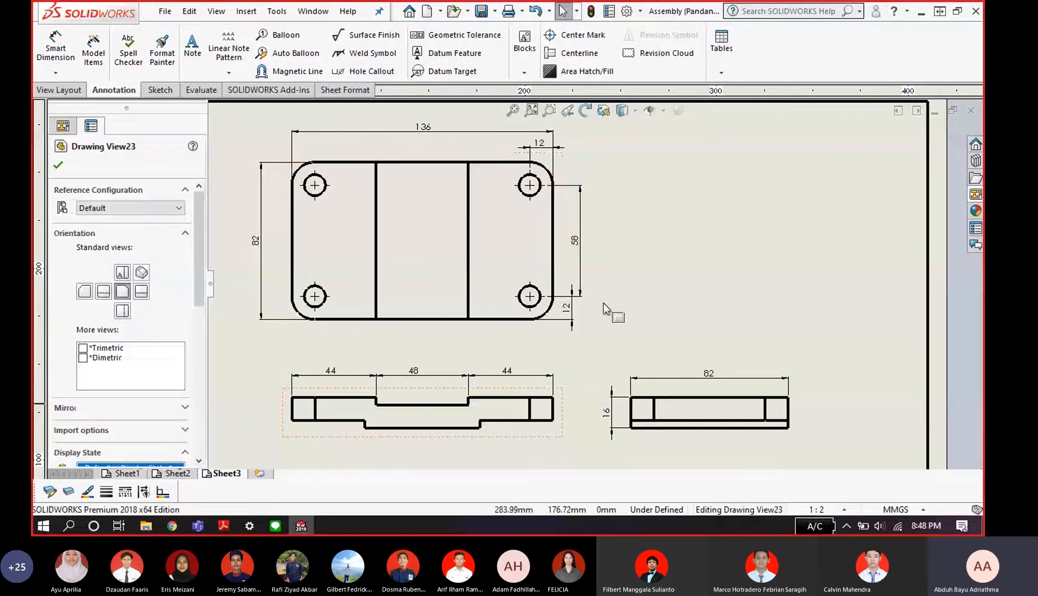
left_click_drag(197, 282, 198, 325)
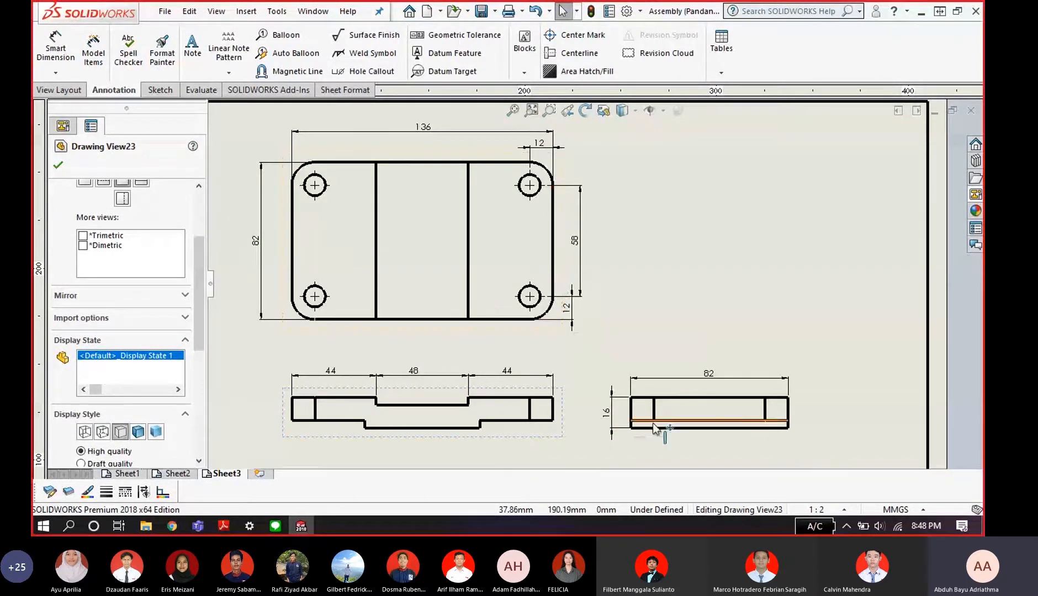
scroll(204, 335, "down", 1)
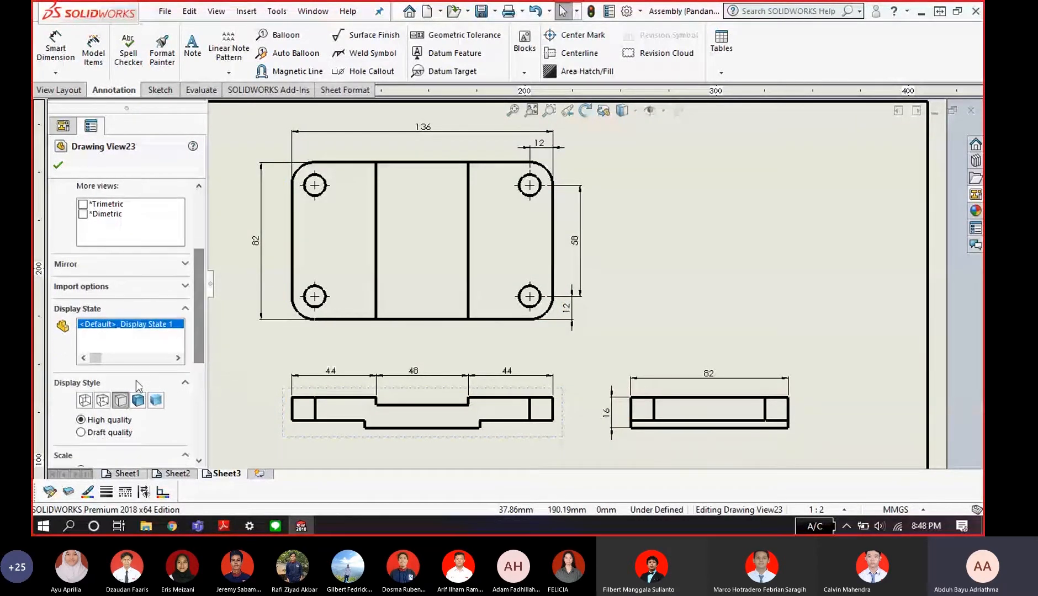
left_click(103, 401)
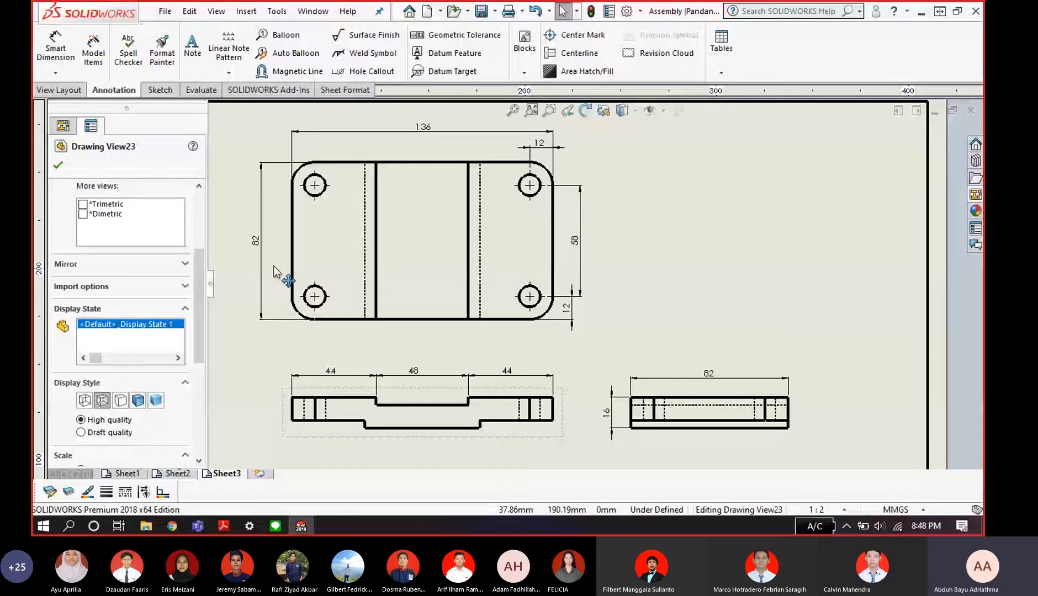
left_click(633, 260)
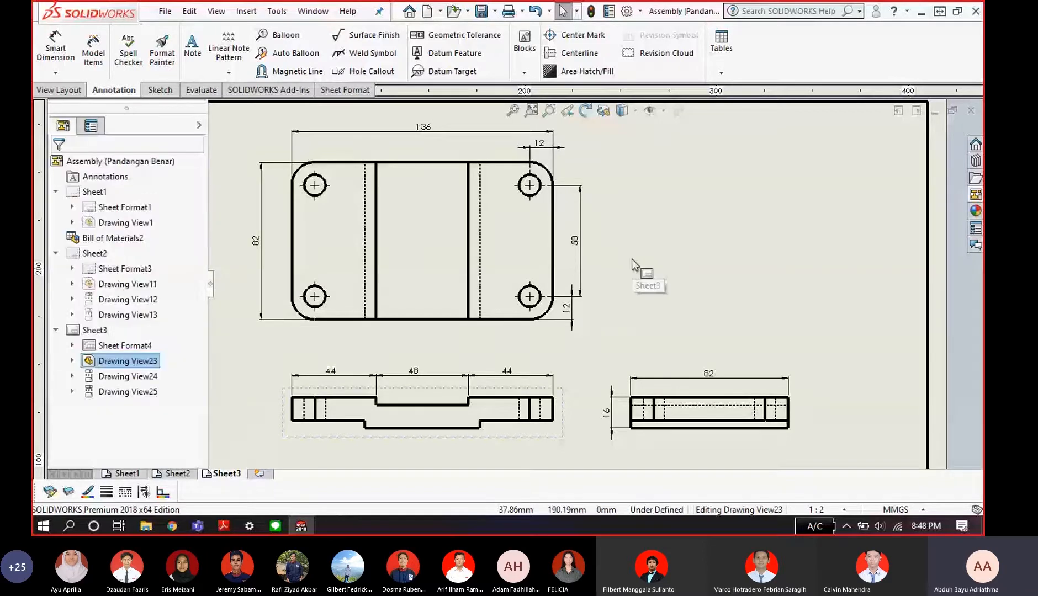
- Dimension the thickness of the side view's bottom strip at its lower right, following the reference page
scroll(633, 260, "down", 1)
scroll(444, 250, "up", 2)
scroll(462, 267, "down", 1)
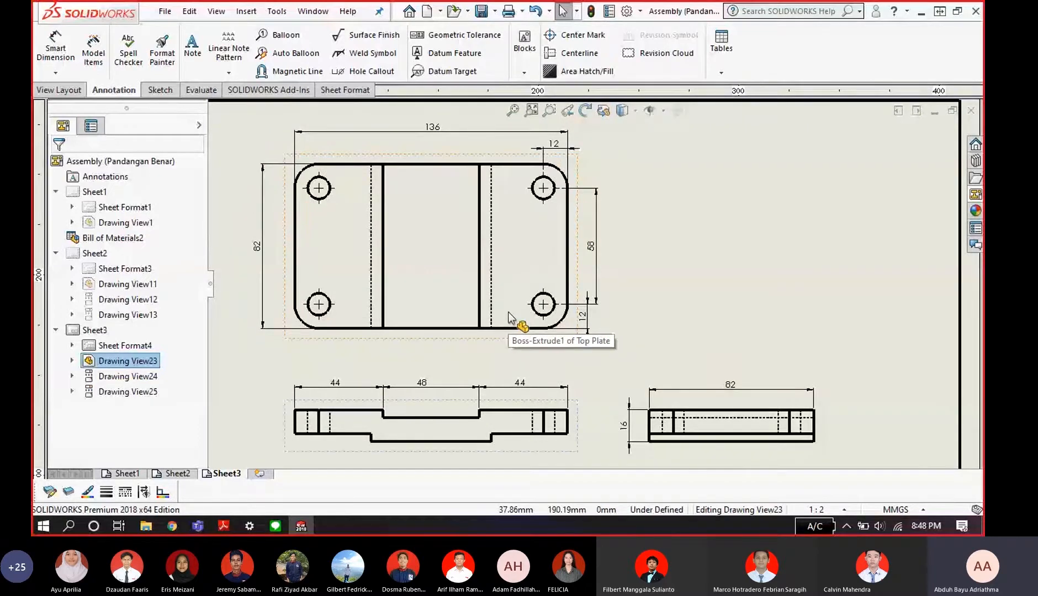
key("alt+Tab")
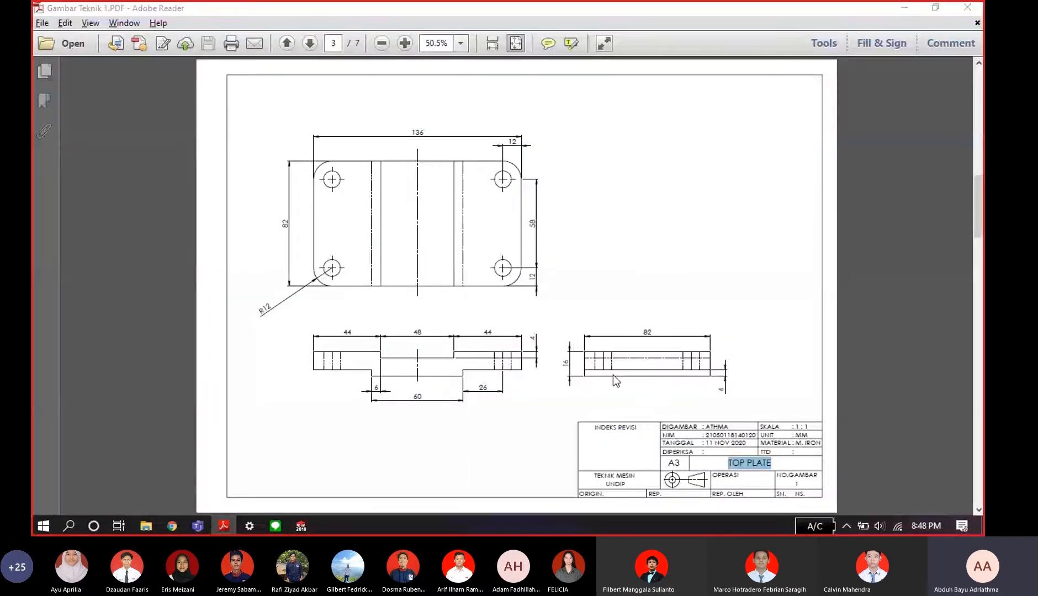
key("alt+Tab")
key("alt+Tab")
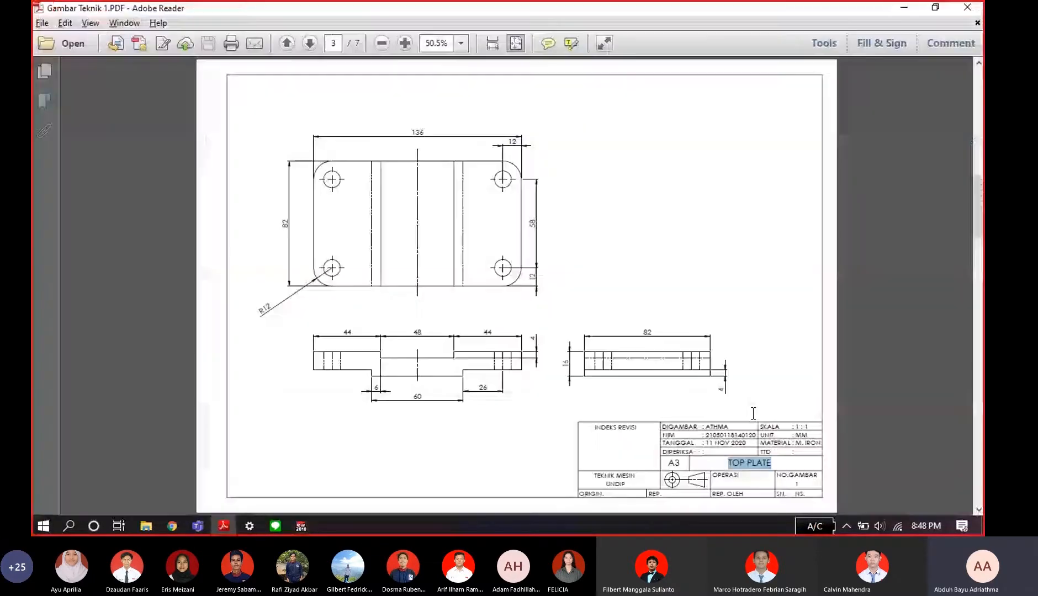
key("alt+Tab")
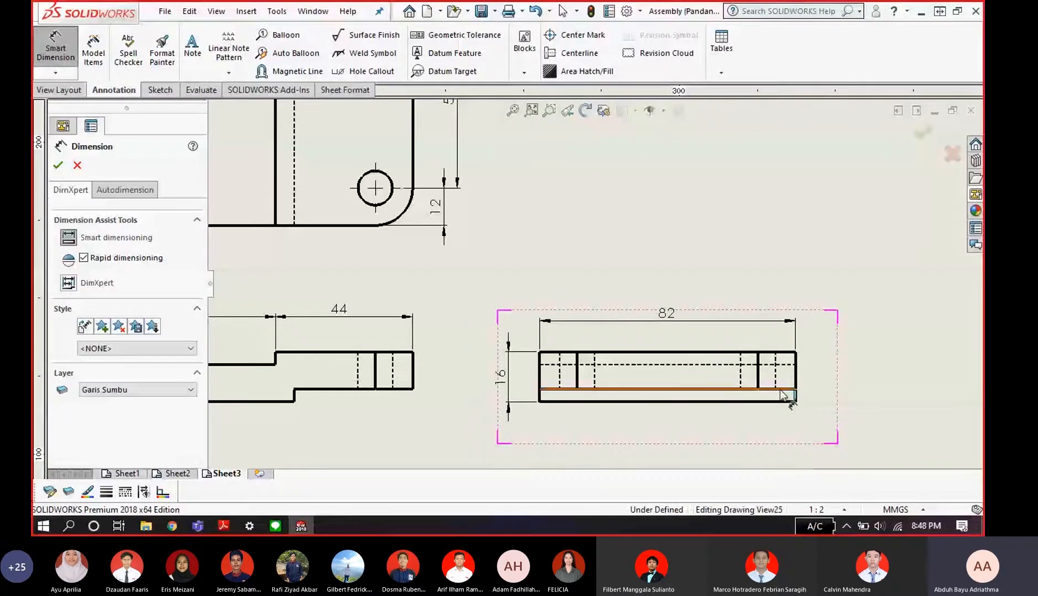
left_click(783, 401)
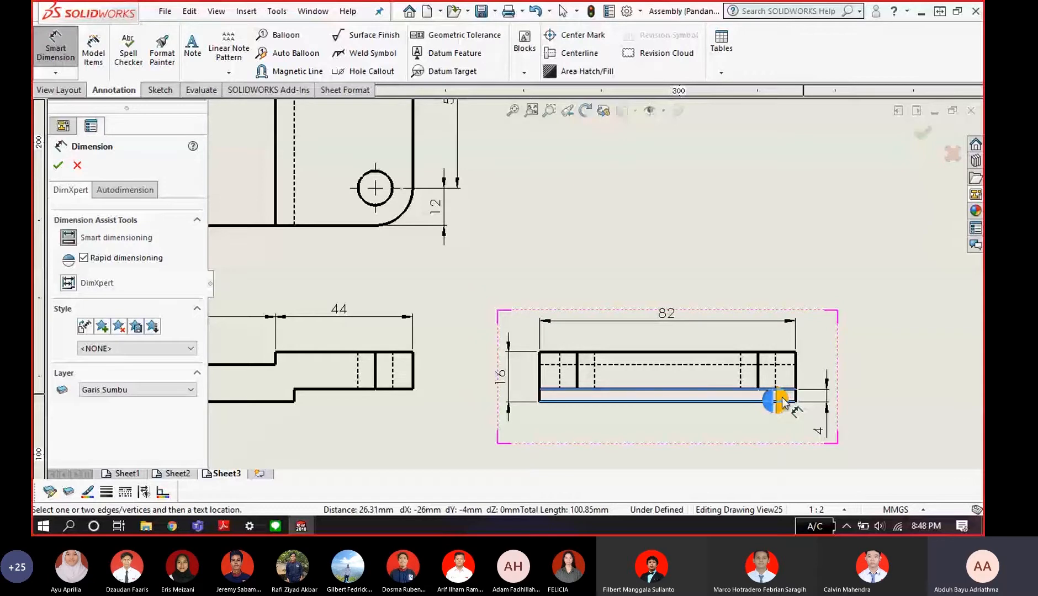
- Dimension the horizontal offset between the left edges of the bottom projection and the upper recess, below the front view
key("alt+Tab")
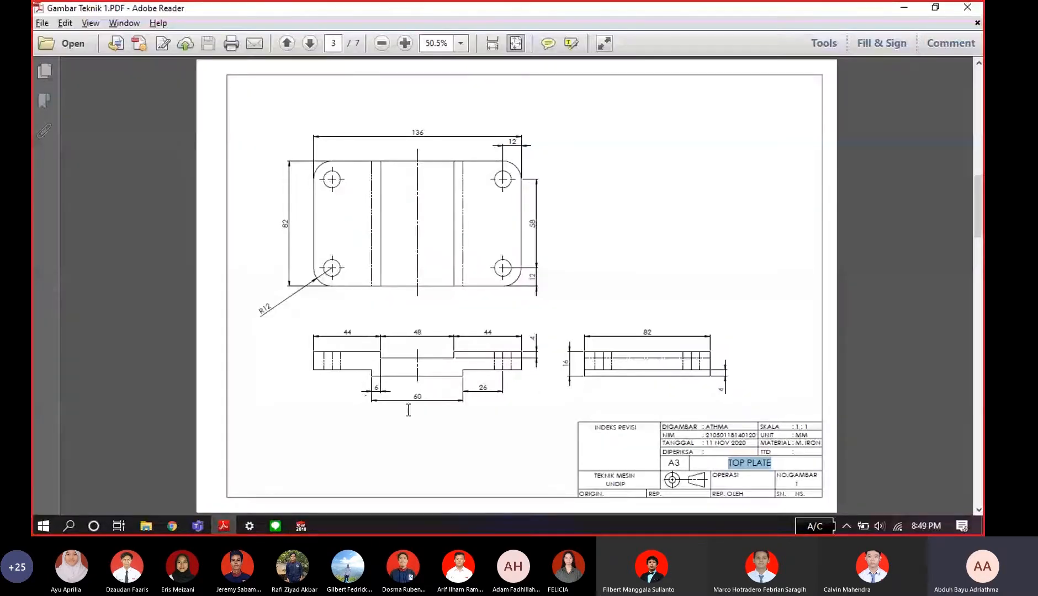
key("alt+Tab")
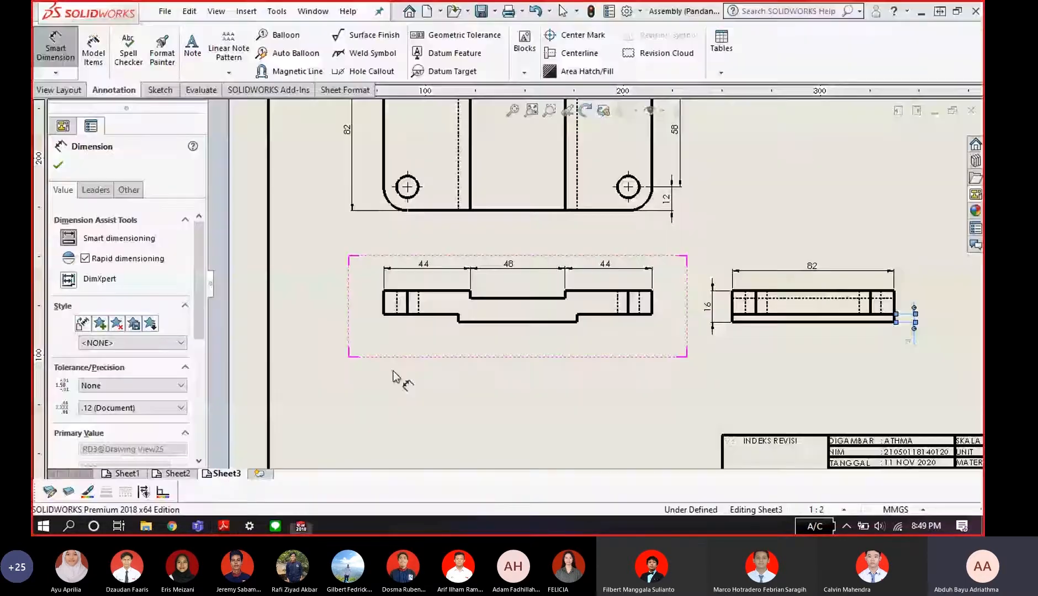
scroll(480, 325, "down", 3)
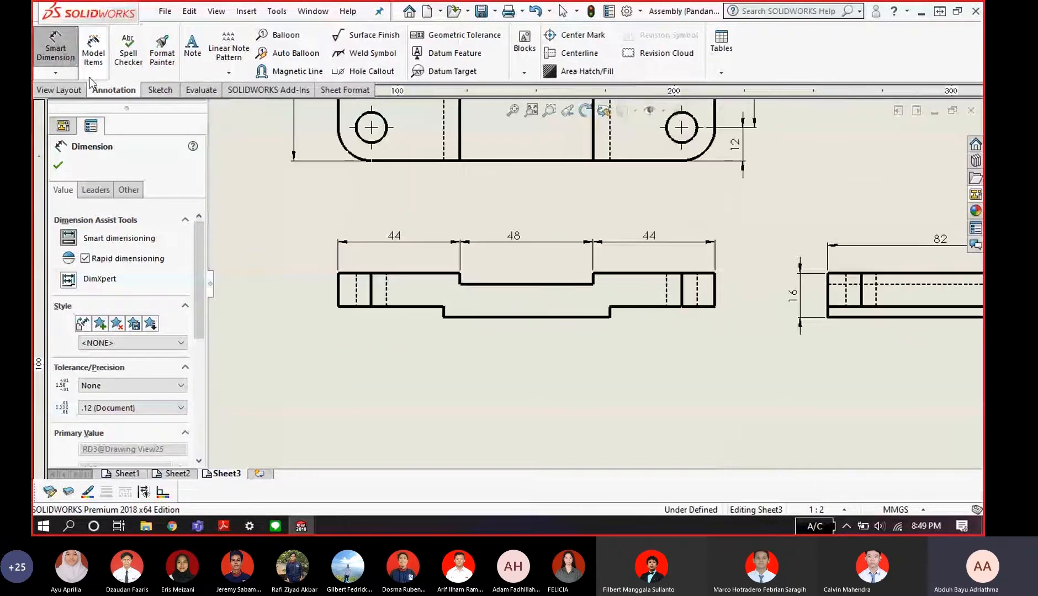
scroll(419, 303, "down", 4)
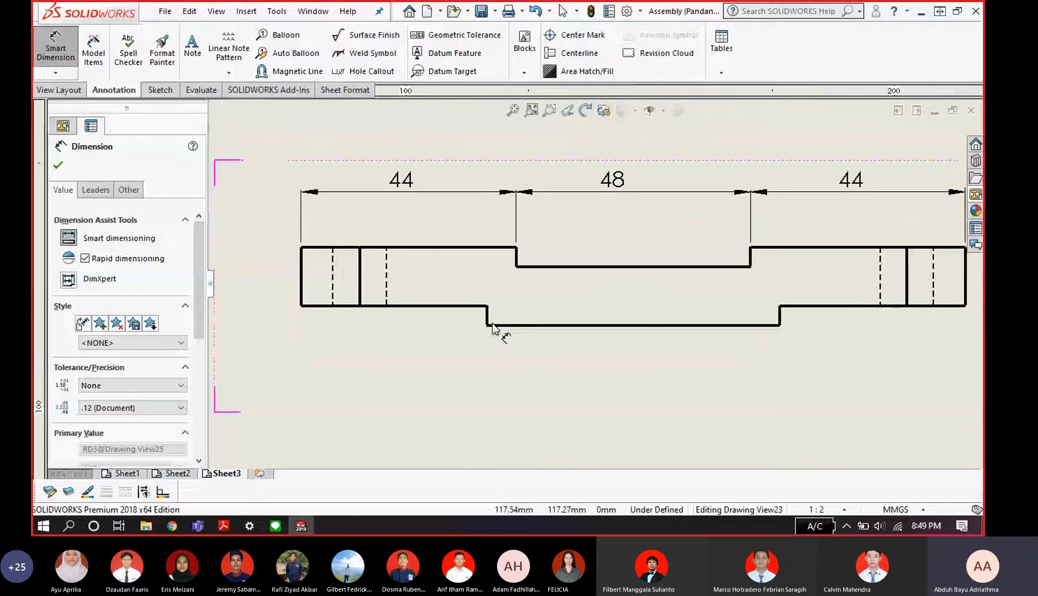
left_click(488, 318)
left_click(518, 259)
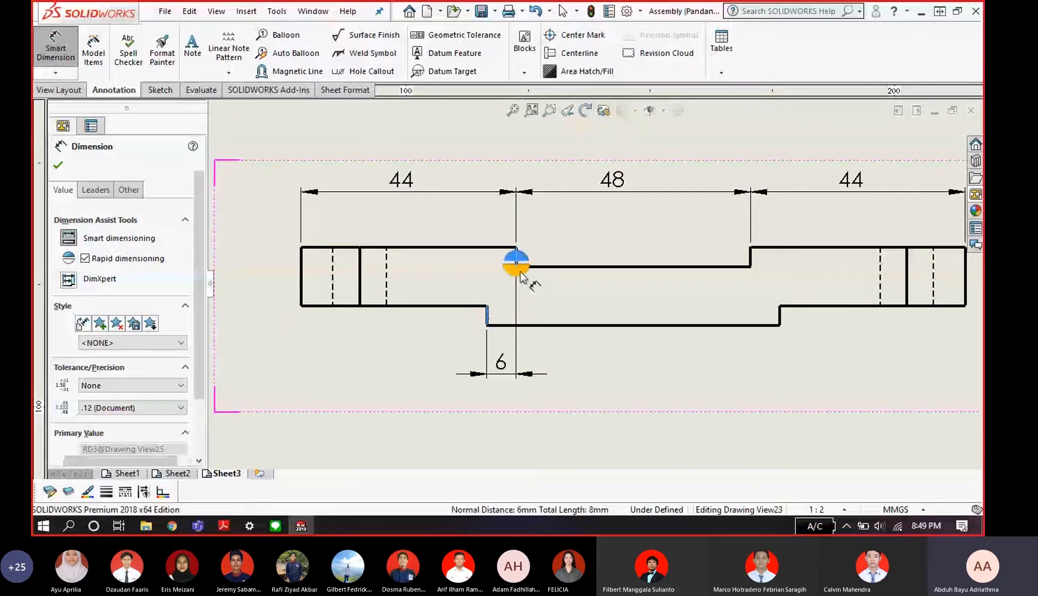
left_click(552, 356)
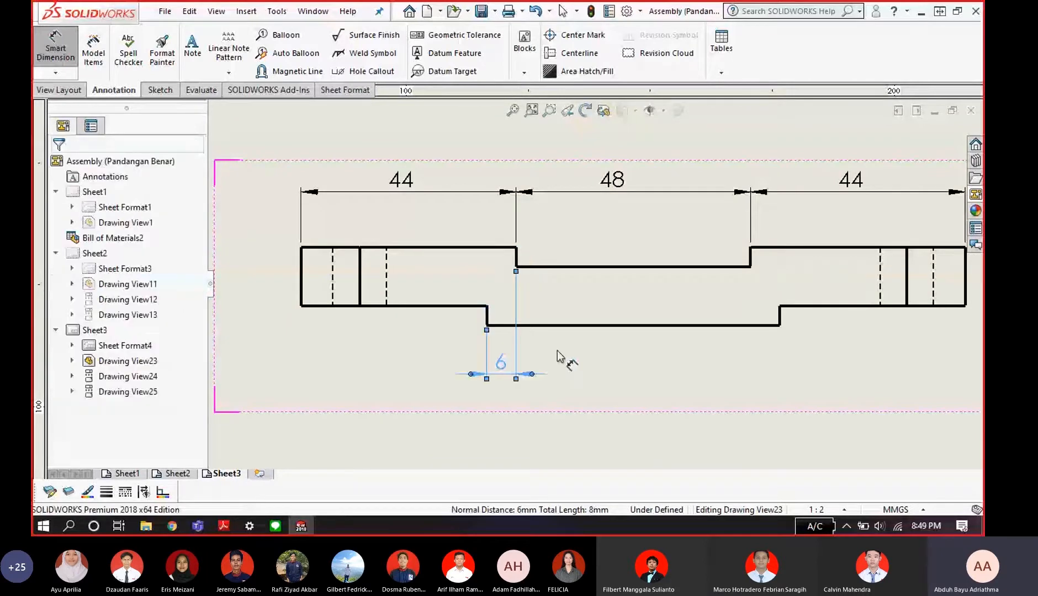
- Dimension the full width of the front view's bottom projection, placed beneath the small offset dimension
left_click(486, 318)
left_click(780, 314)
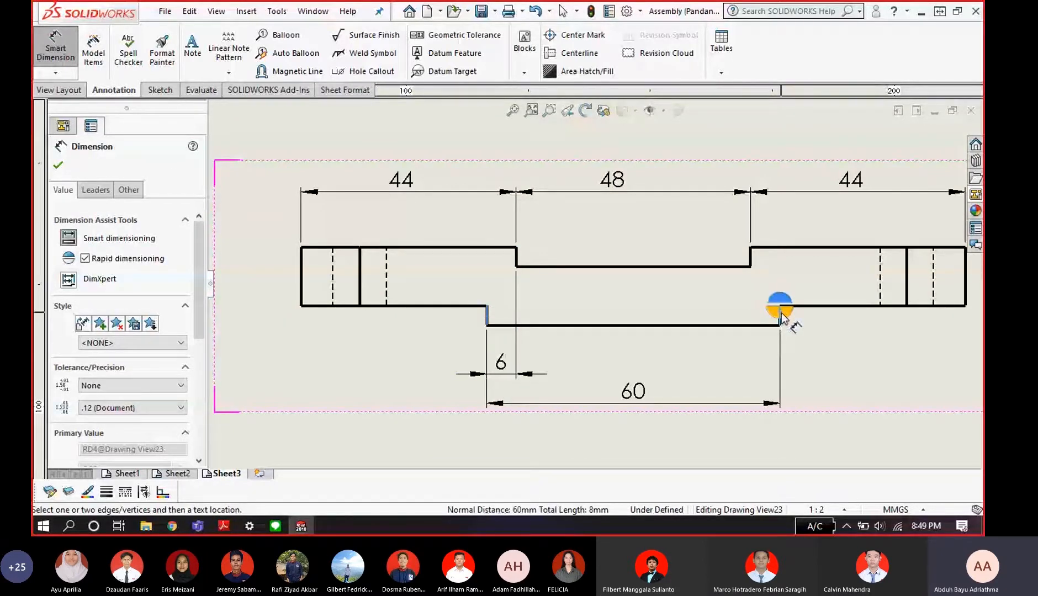
left_click(781, 316)
- Enlarge the reference TOP PLATE page to 125% and examine the dimensions below its front view and the hidden hole lines
key("alt+Tab")
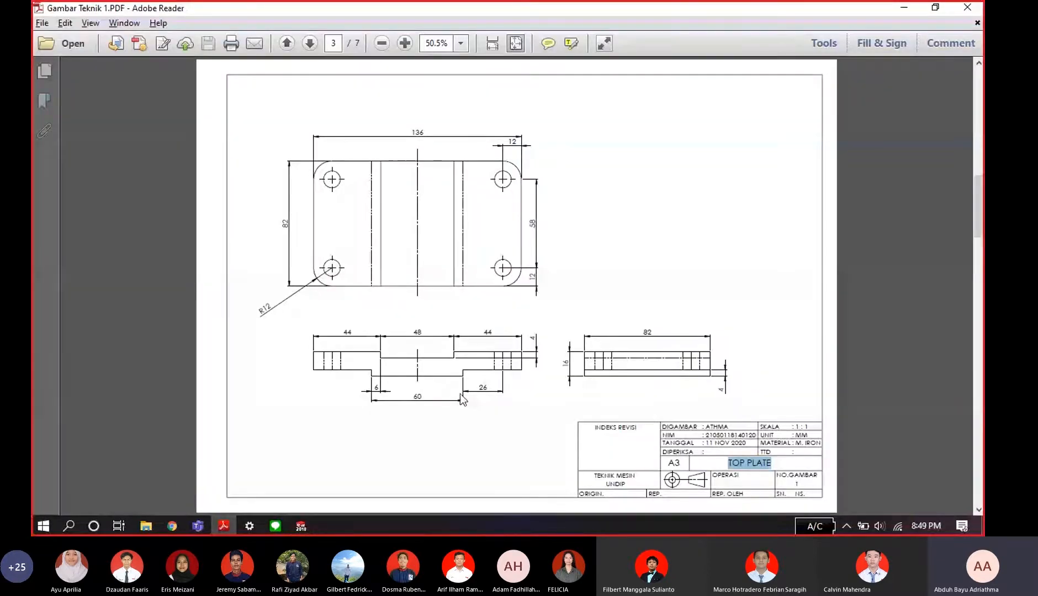
key("alt+Tab")
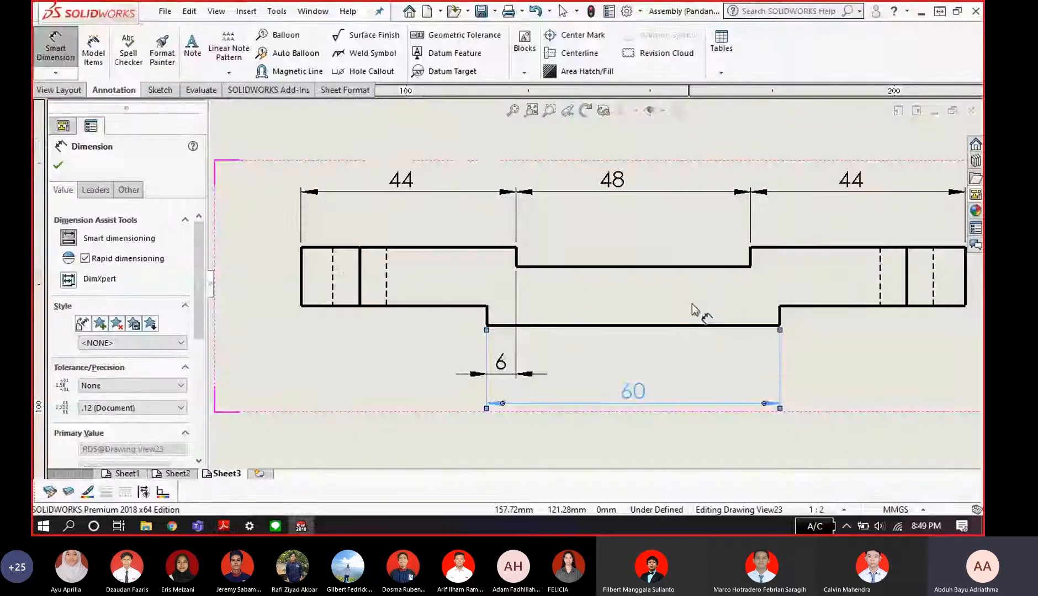
key("alt+Tab")
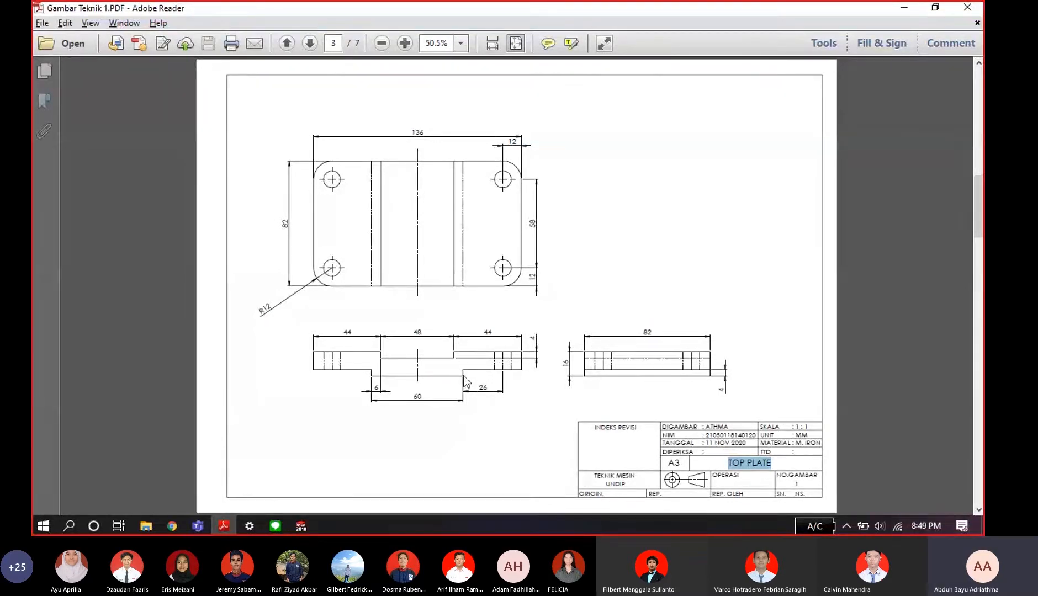
scroll(559, 347, "down", 3)
scroll(533, 354, "up", 3)
left_click(405, 43)
left_click(404, 43)
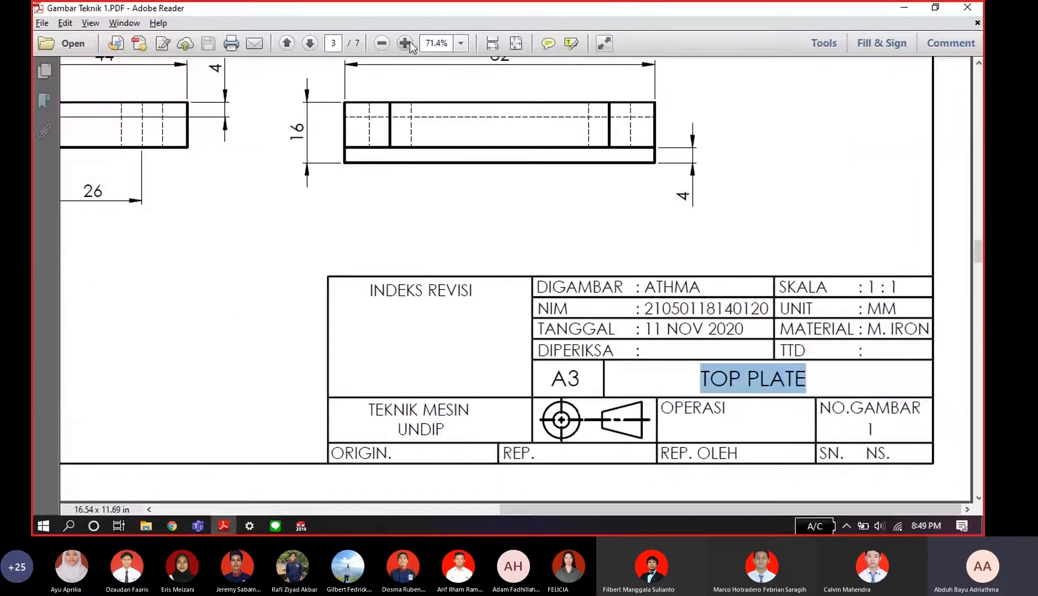
left_click(405, 43)
left_click_drag(602, 503, 437, 480)
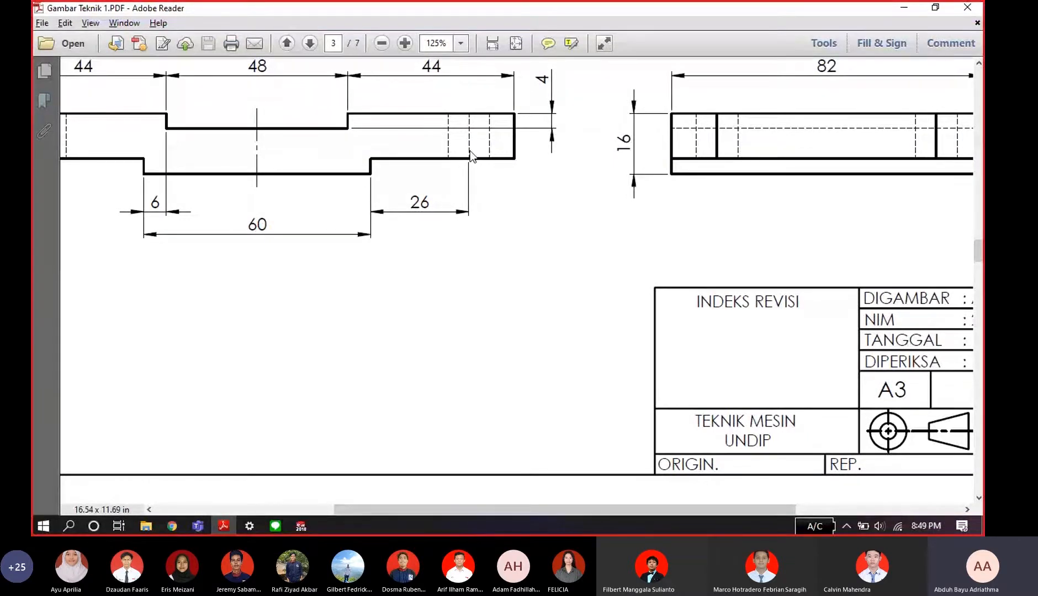
- Examine the right hole's dashed lines and surrounding dimensions on the reference page, and return to the Top Plate drawing in SolidWorks
scroll(470, 166, "up", 5)
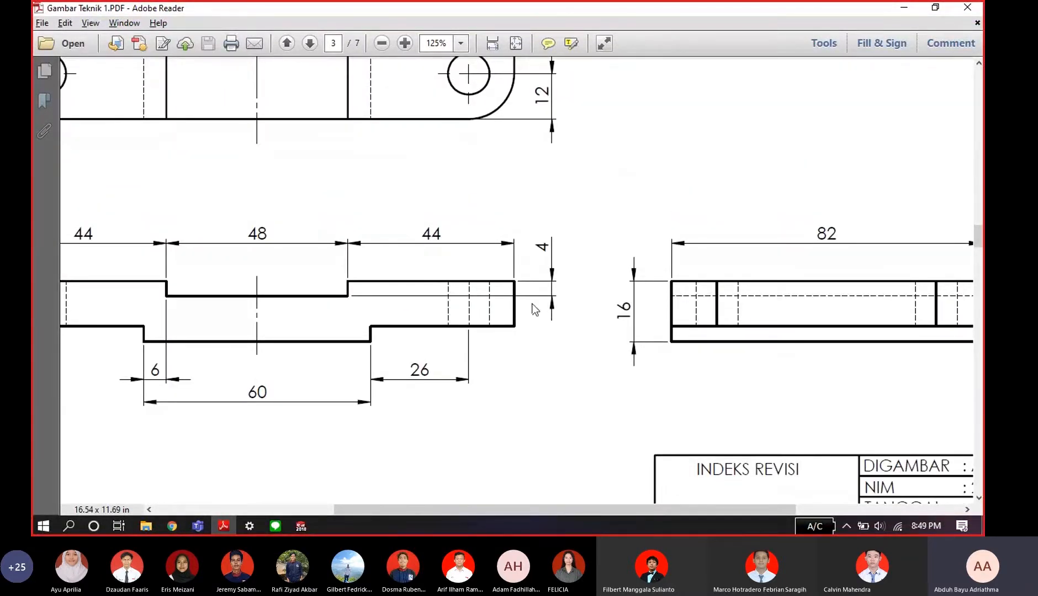
scroll(480, 224, "up", 2)
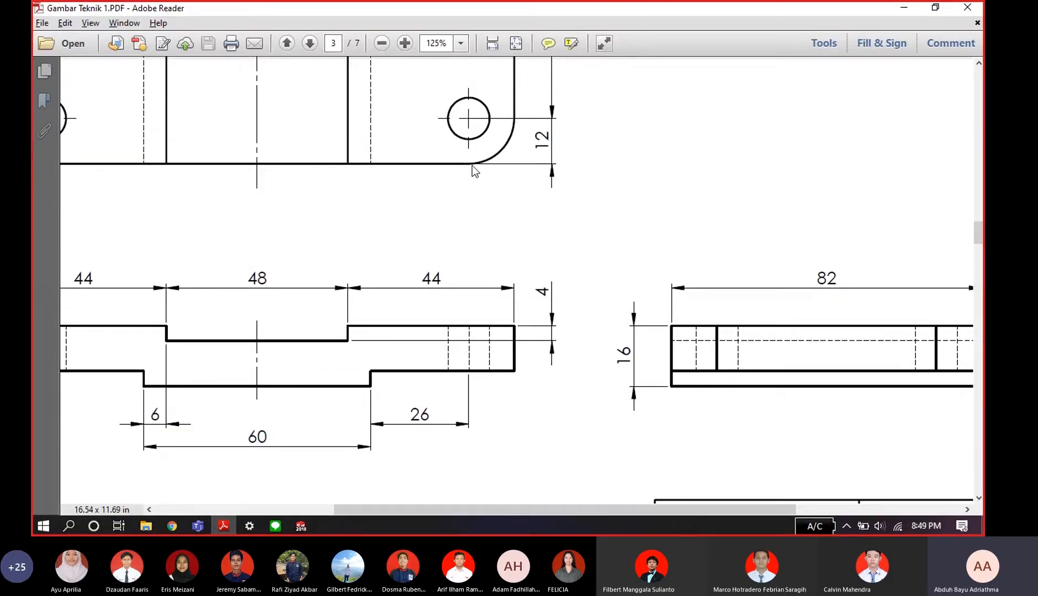
key("alt+Tab")
scroll(718, 175, "up", 3)
scroll(718, 176, "down", 4)
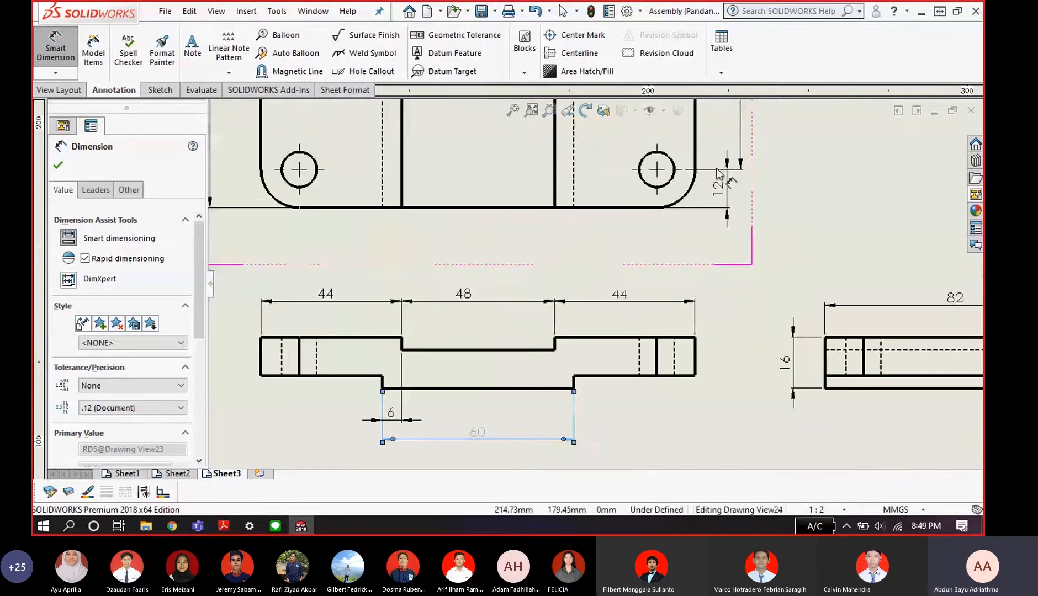
scroll(717, 175, "down", 1)
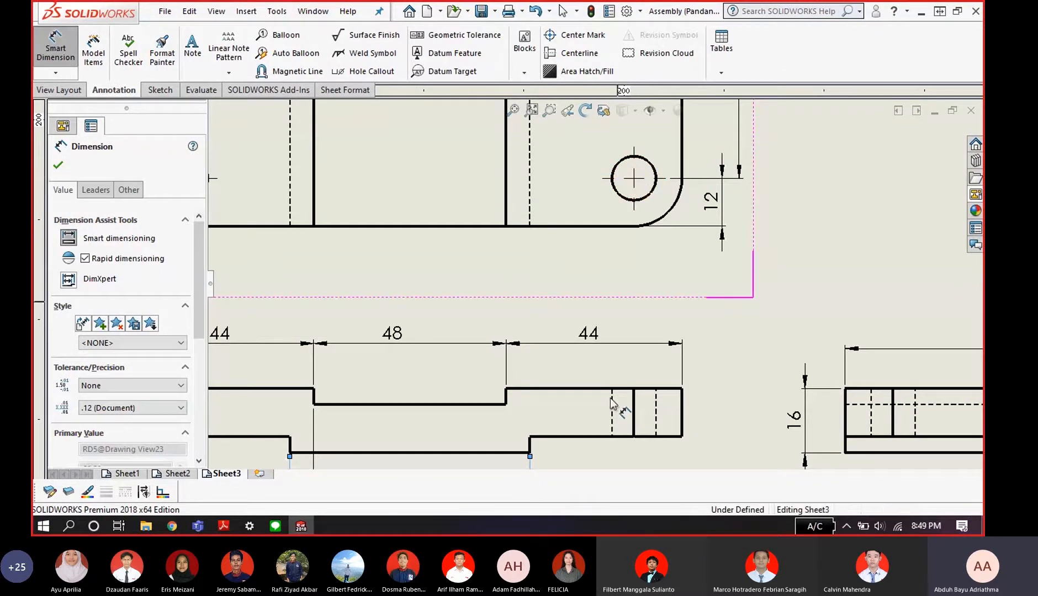
scroll(614, 409, "down", 1)
scroll(634, 415, "down", 3)
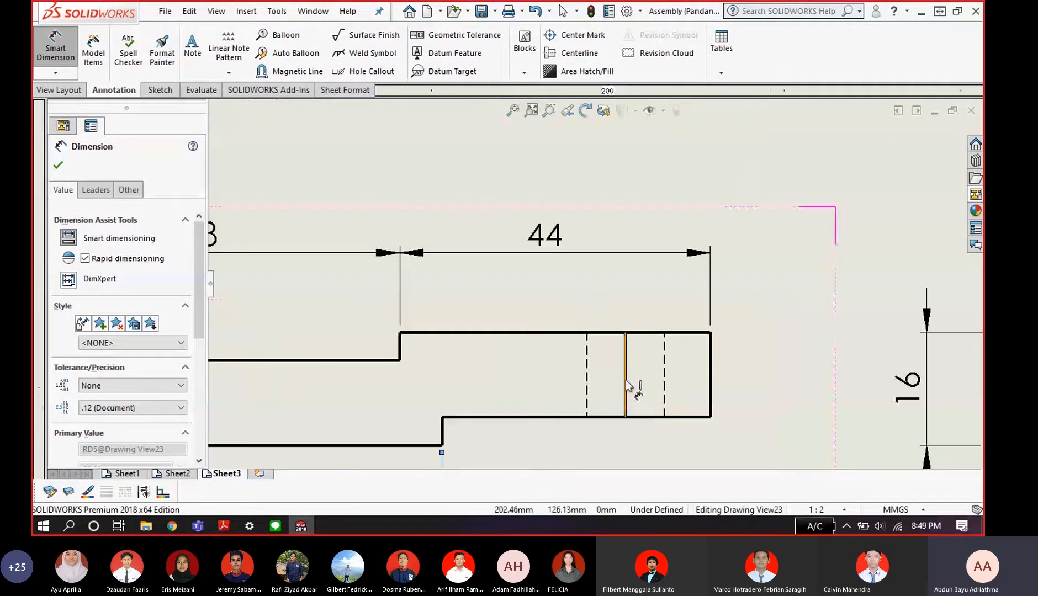
left_click(626, 385)
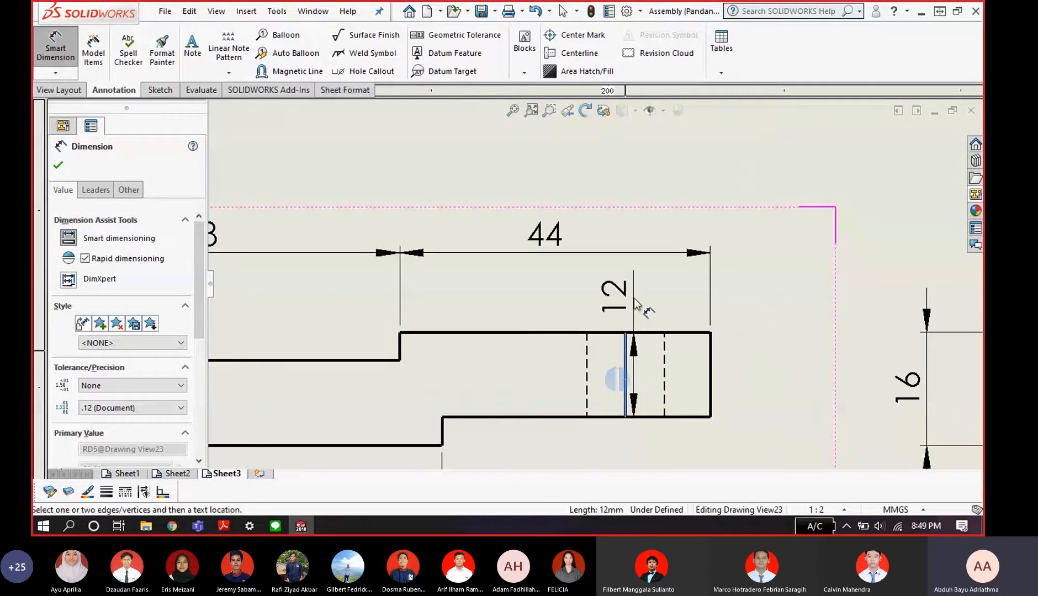
key("Escape")
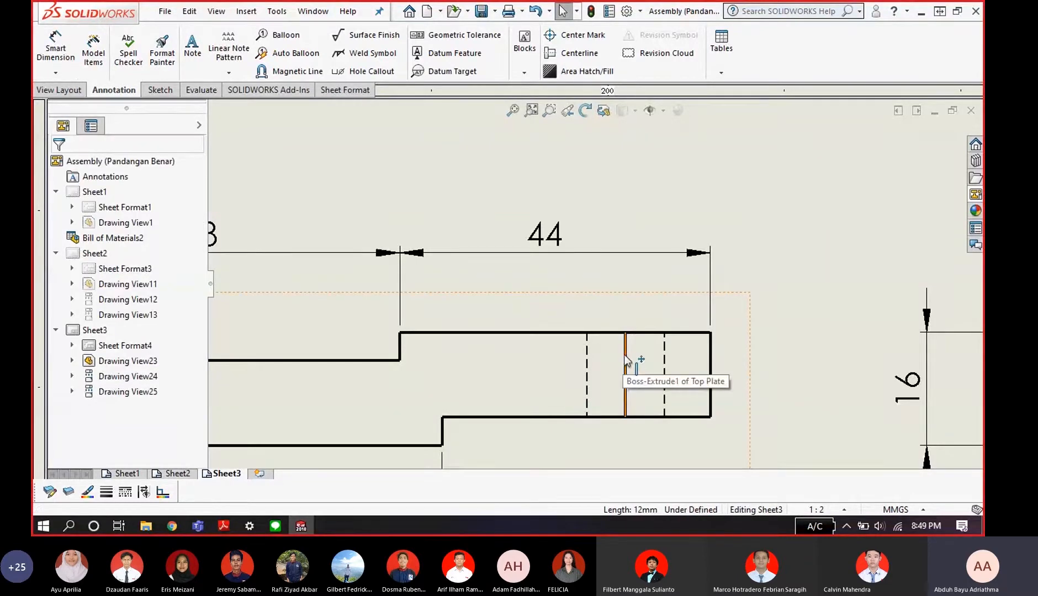
- Hide the overlapping solid edges at the right hole's centre in the front view, leaving the dashed line there
scroll(628, 365, "up", 4)
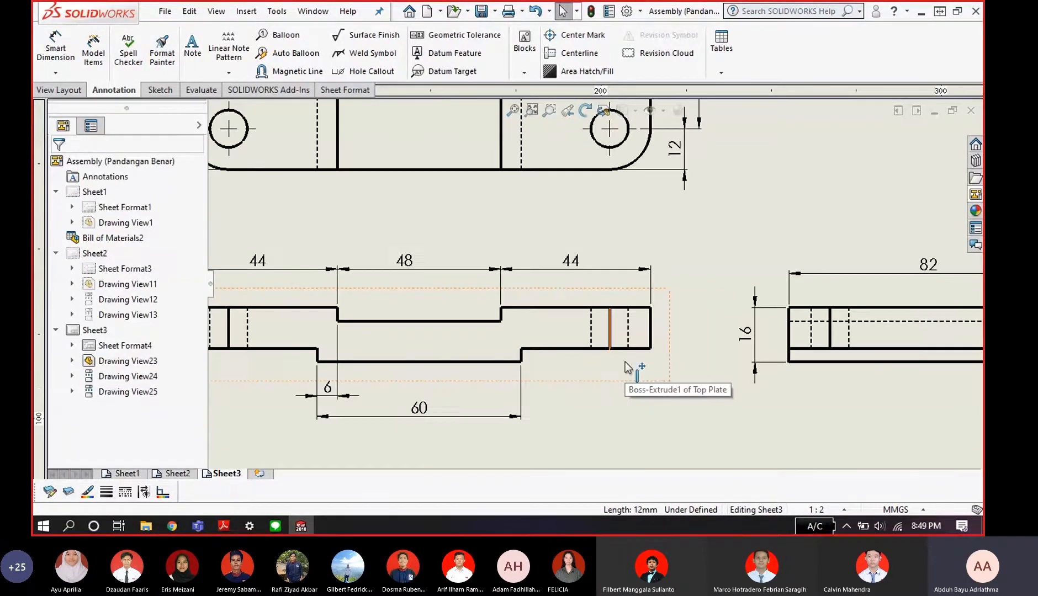
scroll(635, 168, "down", 2)
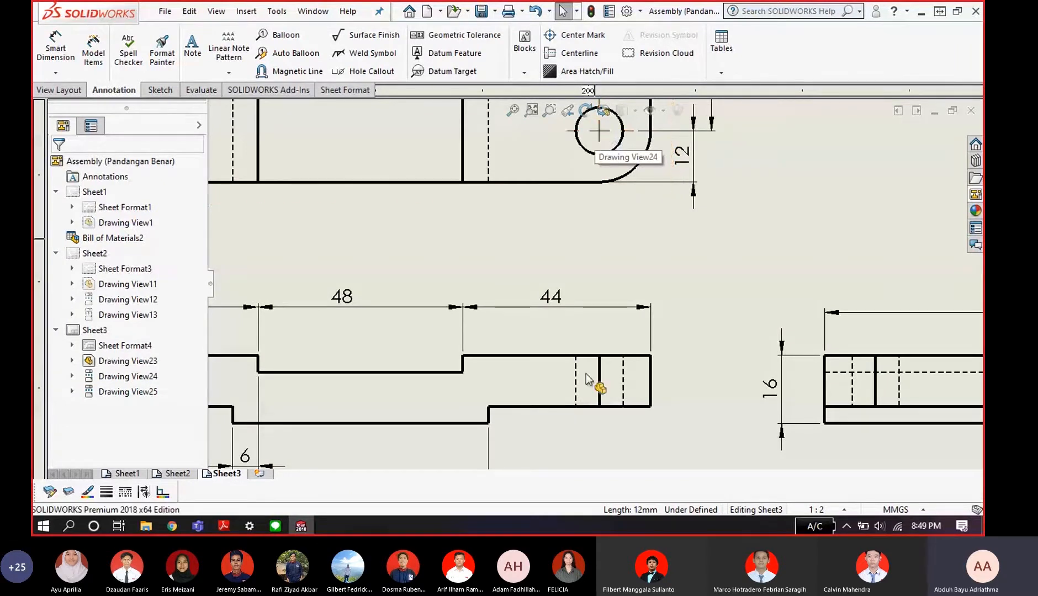
left_click(599, 384)
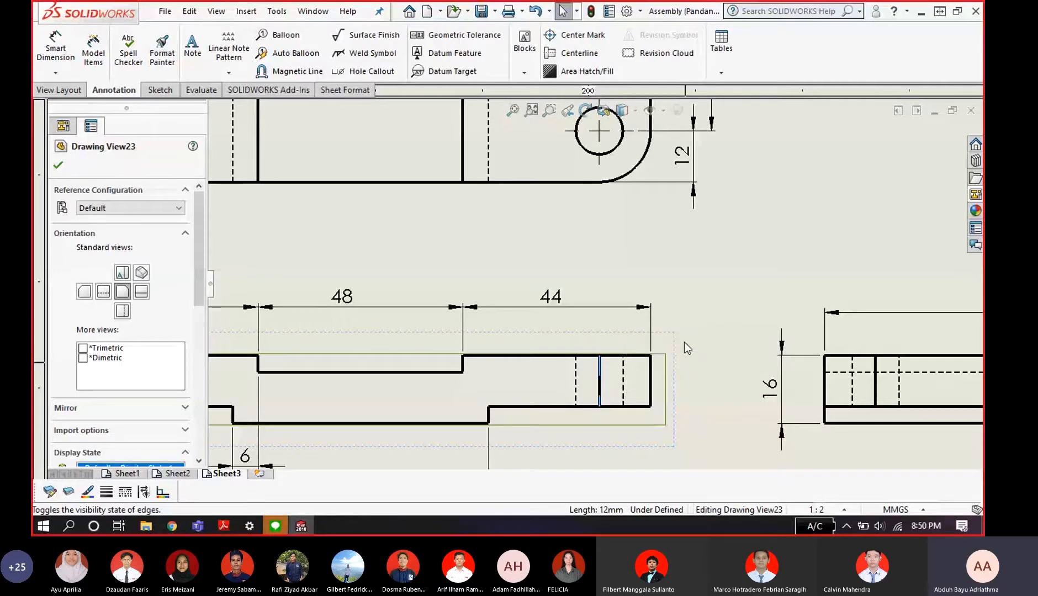
scroll(605, 384, "down", 3)
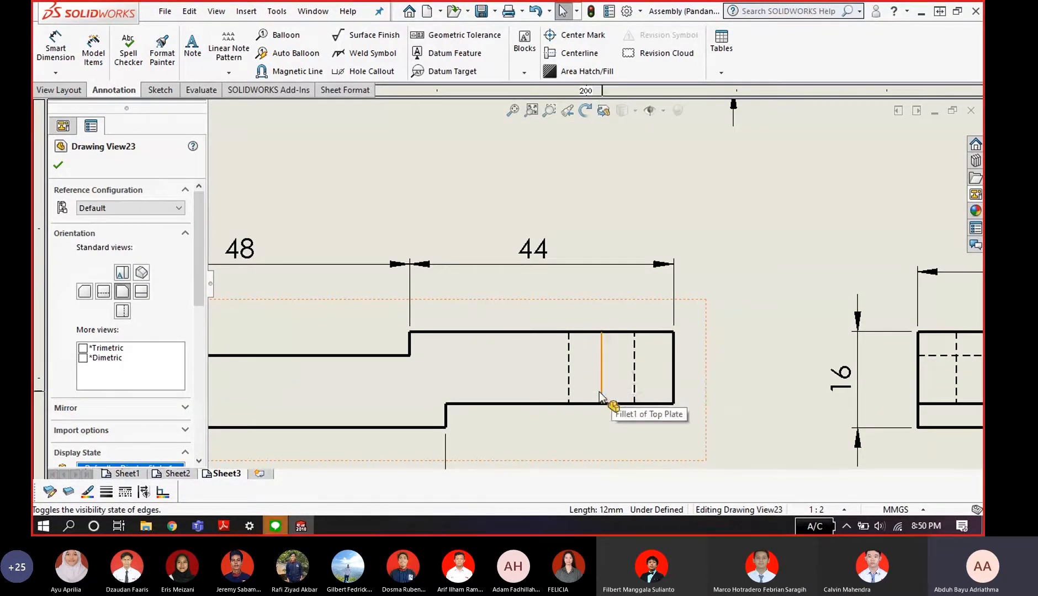
scroll(606, 377, "up", 4)
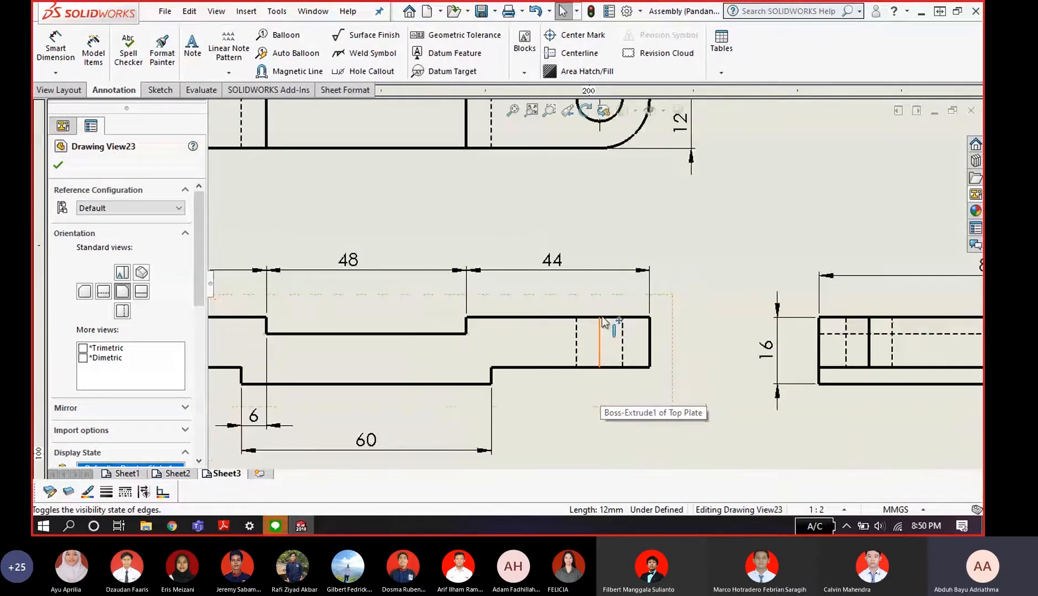
scroll(599, 384, "down", 4)
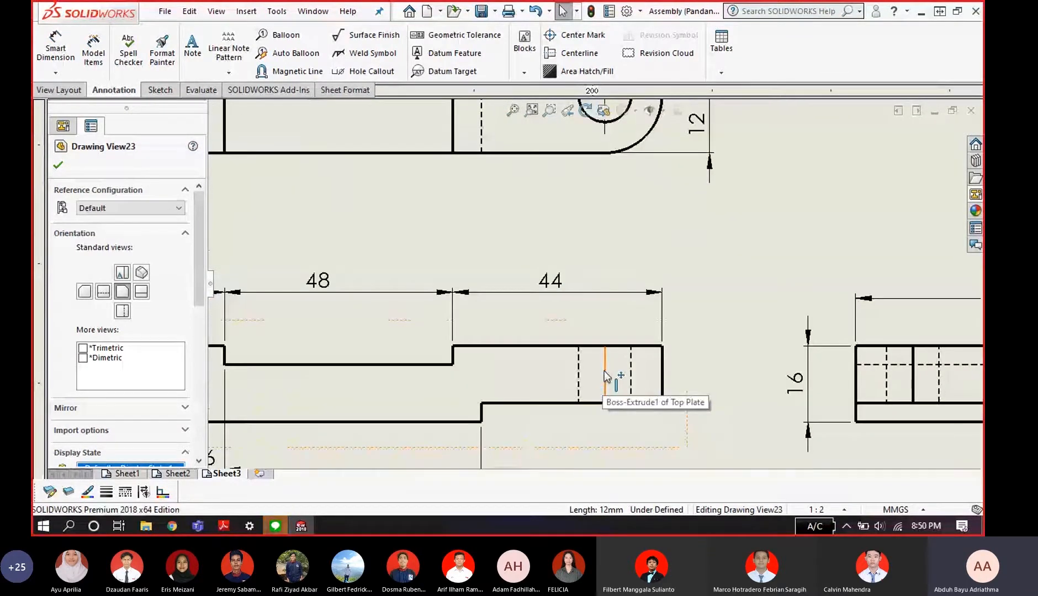
scroll(607, 375, "up", 3)
scroll(595, 411, "down", 3)
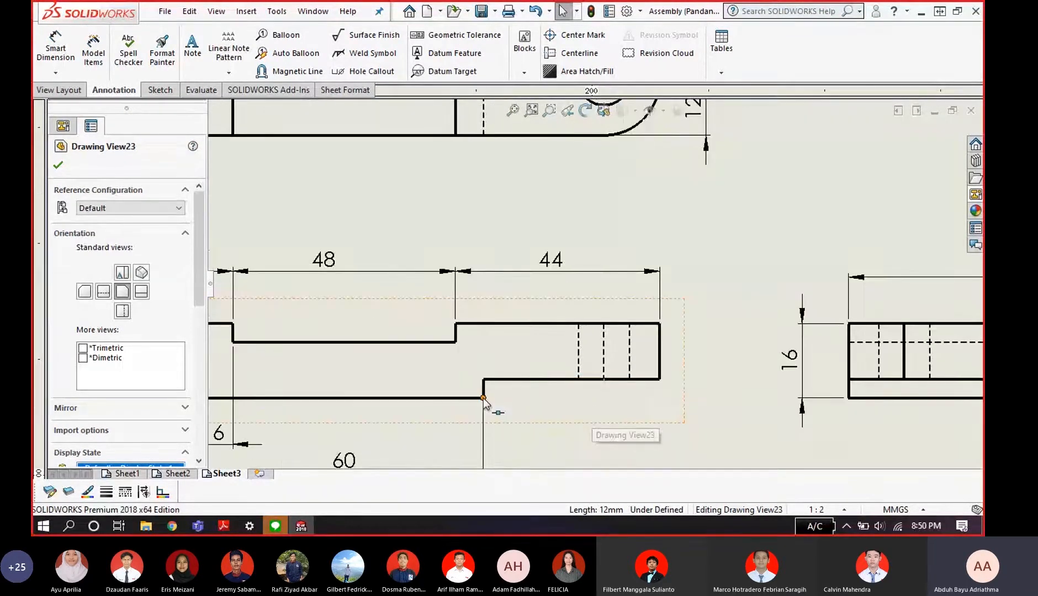
- Dimension the horizontal distance from the bottom projection's right edge to the right hole's dashed centre line, below the front view
scroll(480, 381, "up", 3)
key("alt+Tab")
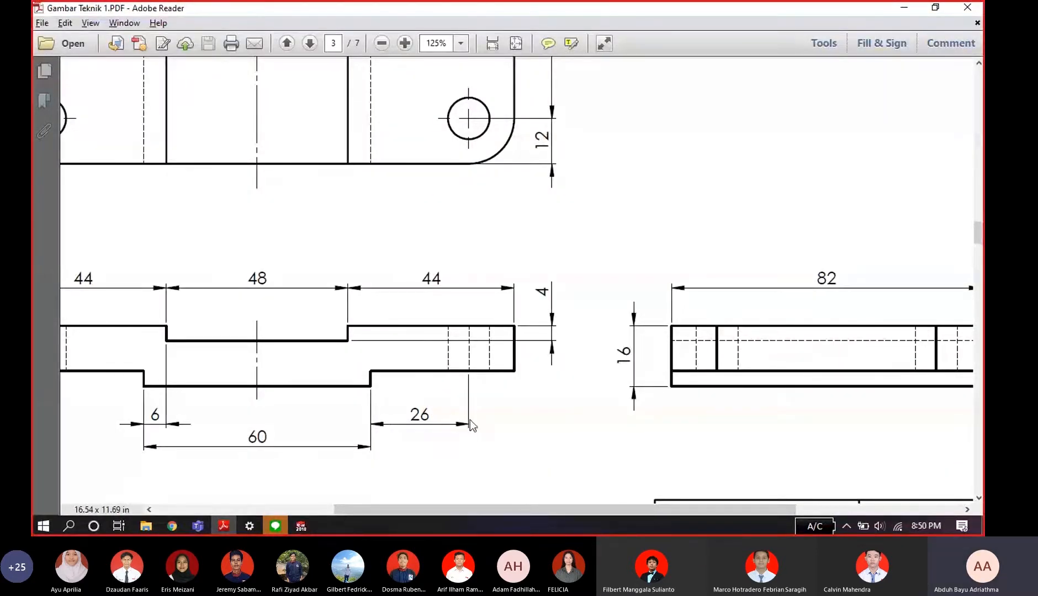
key("alt+Tab")
scroll(529, 381, "up", 3)
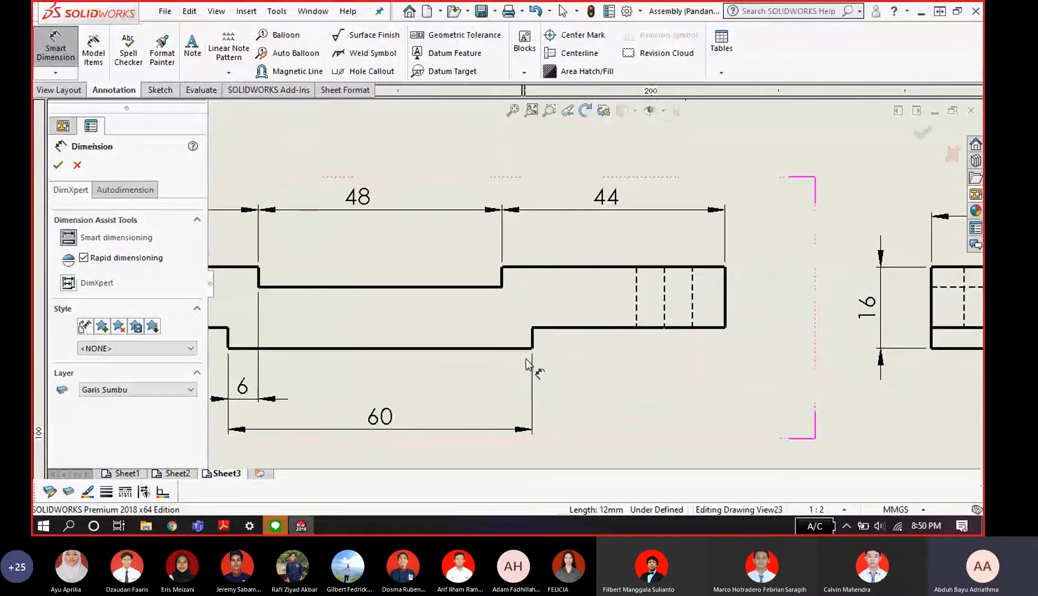
left_click(532, 337)
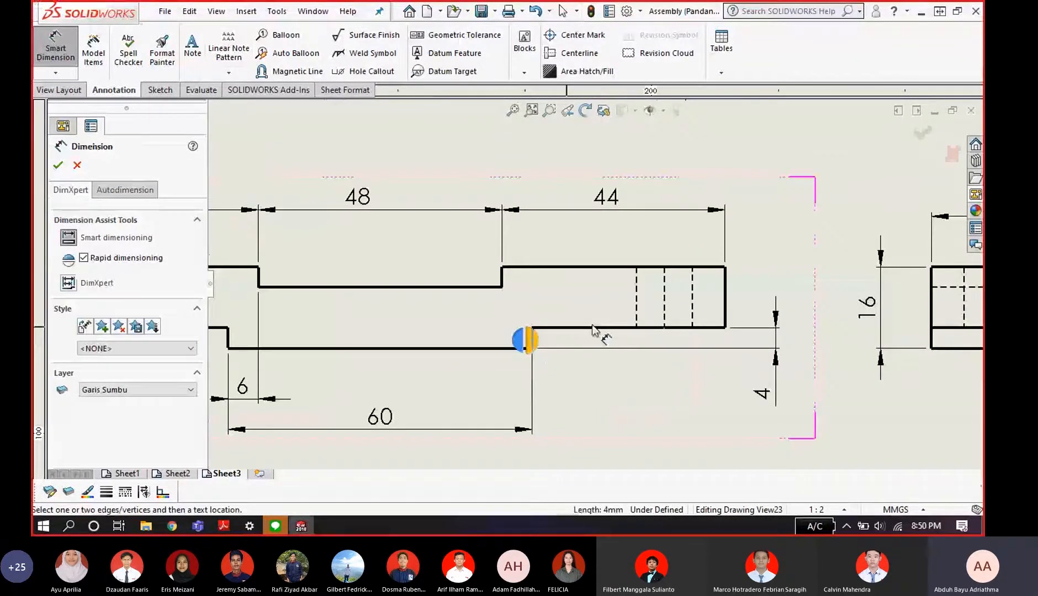
left_click(664, 313)
left_click(664, 324)
key("Escape")
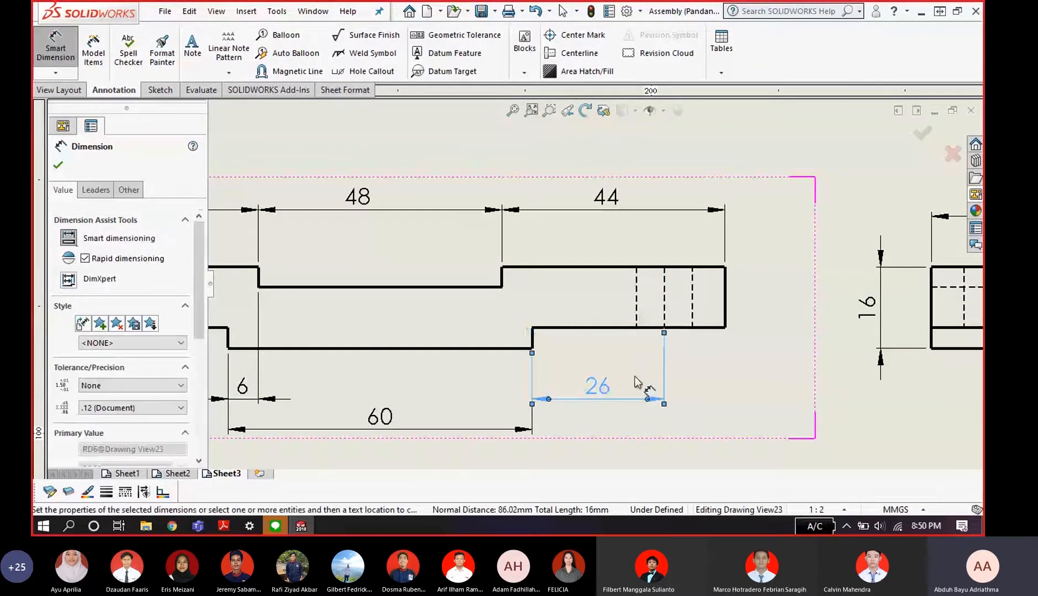
key("Escape")
- Compare the Top Plate sheet's dimensions with the reference page viewed at 71.4%, and return to the SolidWorks drawing
scroll(665, 406, "down", 5)
scroll(634, 298, "up", 2)
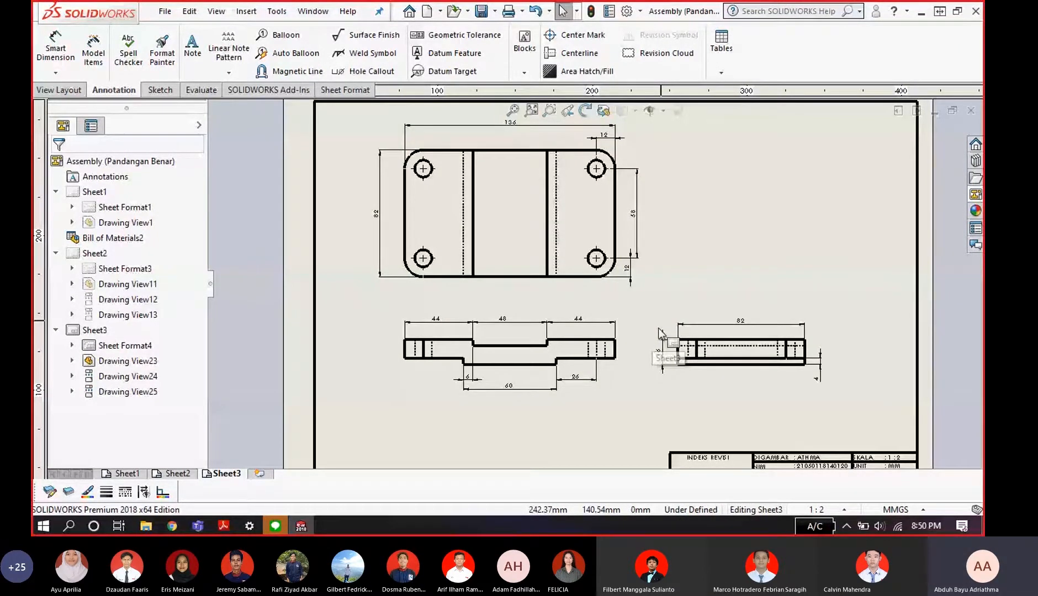
key("alt+Tab")
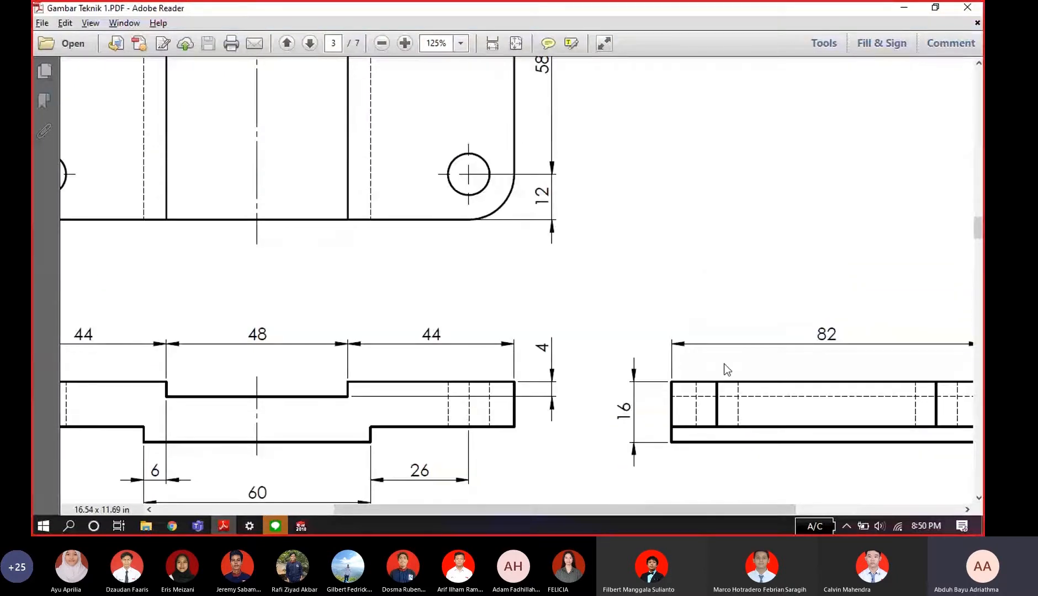
key("alt+Tab")
scroll(701, 261, "down", 2)
scroll(607, 229, "up", 3)
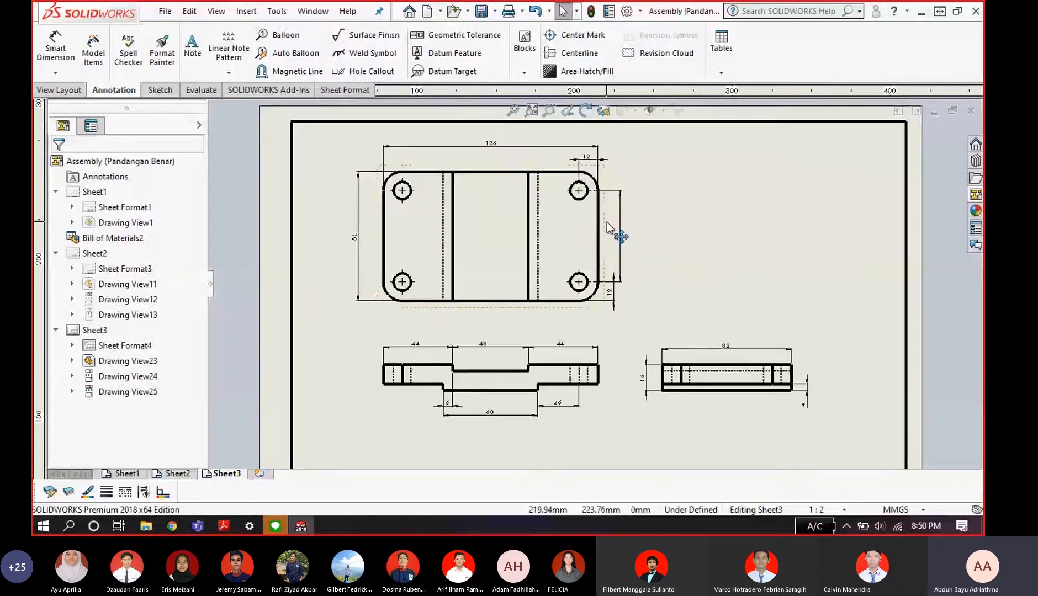
key("alt+Tab")
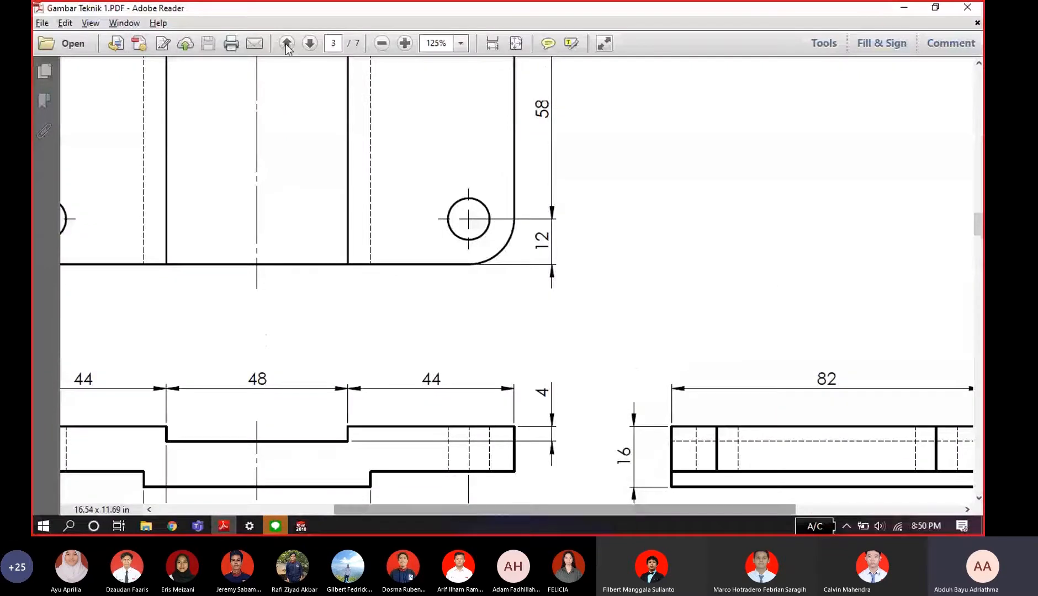
left_click(382, 44)
left_click(382, 44)
left_click(382, 44)
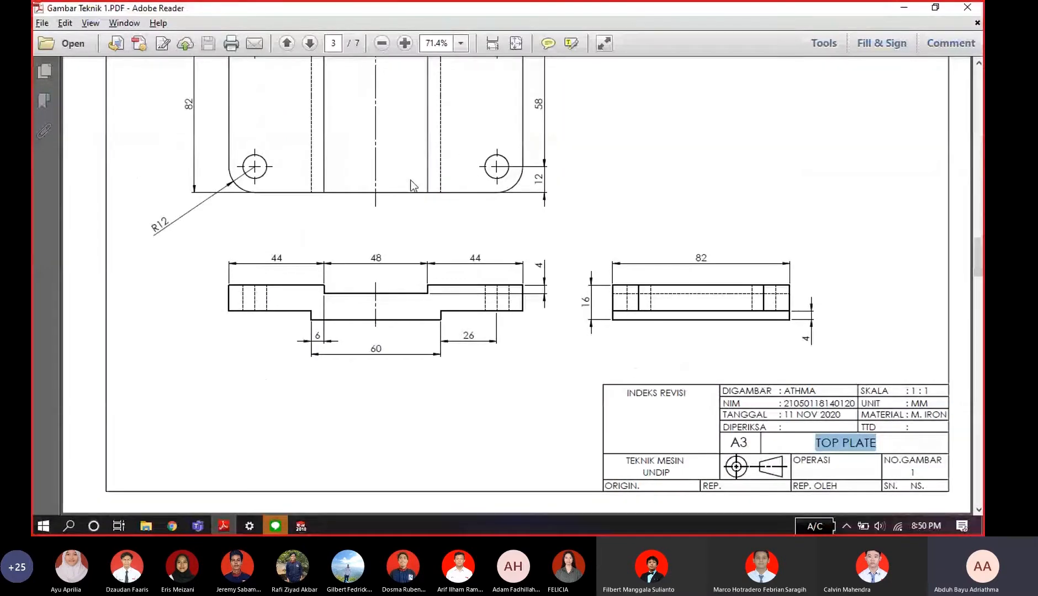
scroll(410, 179, "up", 3)
scroll(444, 269, "up", 1)
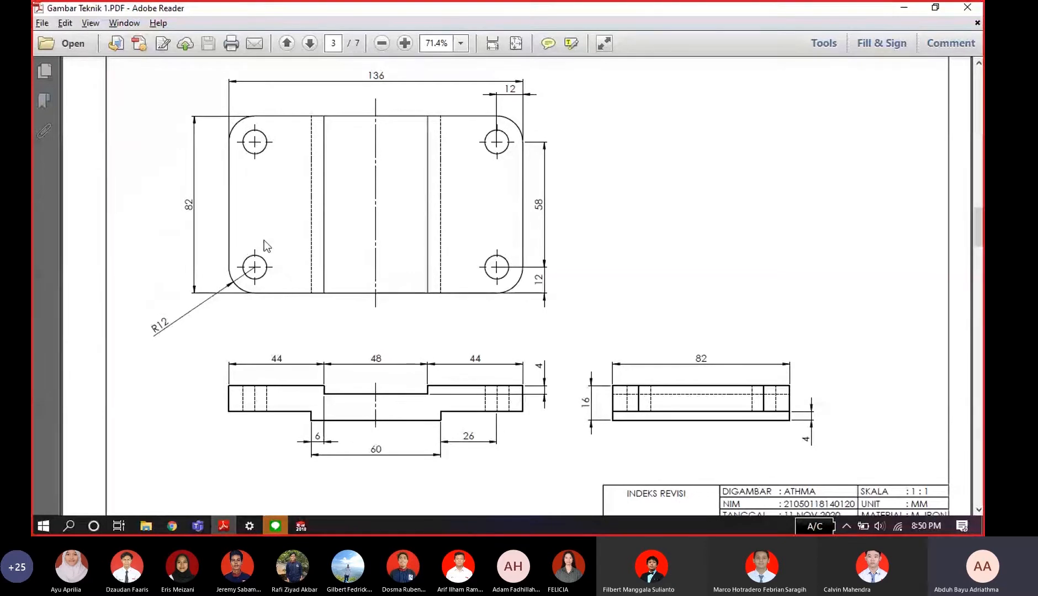
scroll(236, 314, "up", 1)
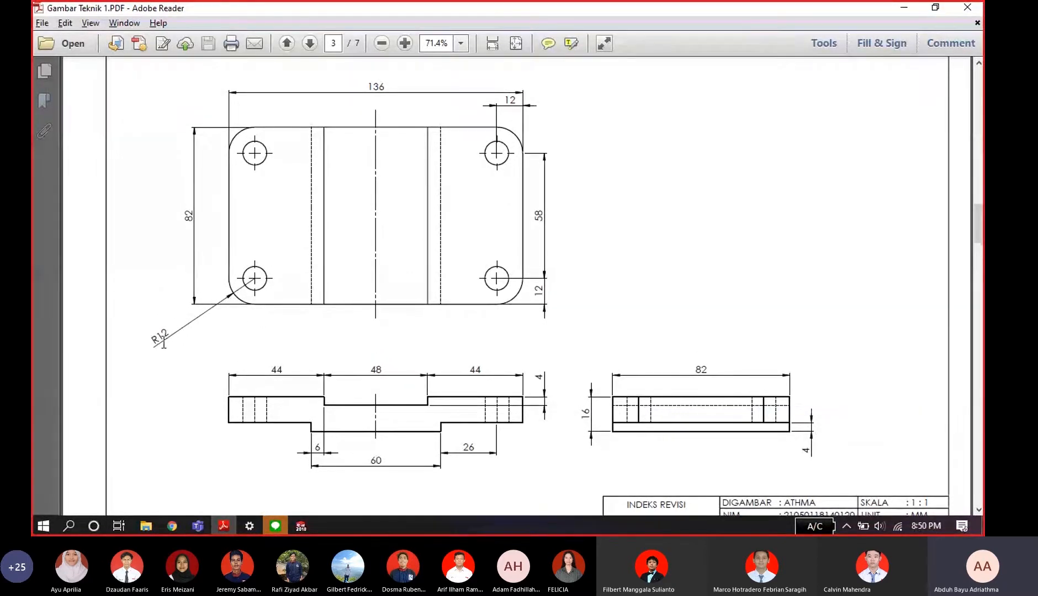
key("alt+Tab")
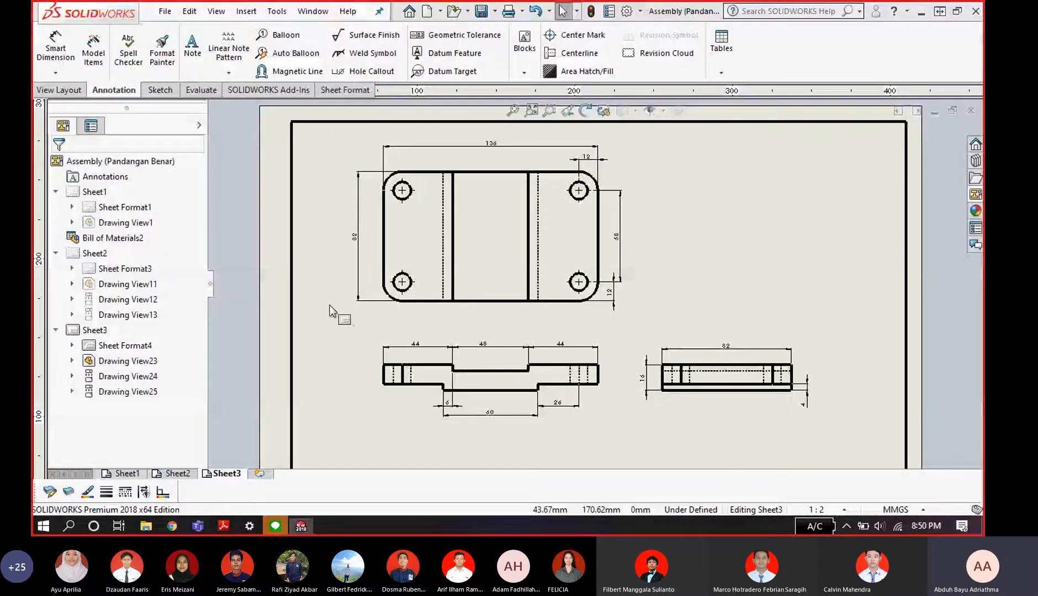
- Dimension the diameter of the top view's lower-left hole, placing the text diagonally outside the rounded corner
scroll(337, 295, "down", 3)
left_click(55, 49)
left_click(452, 290)
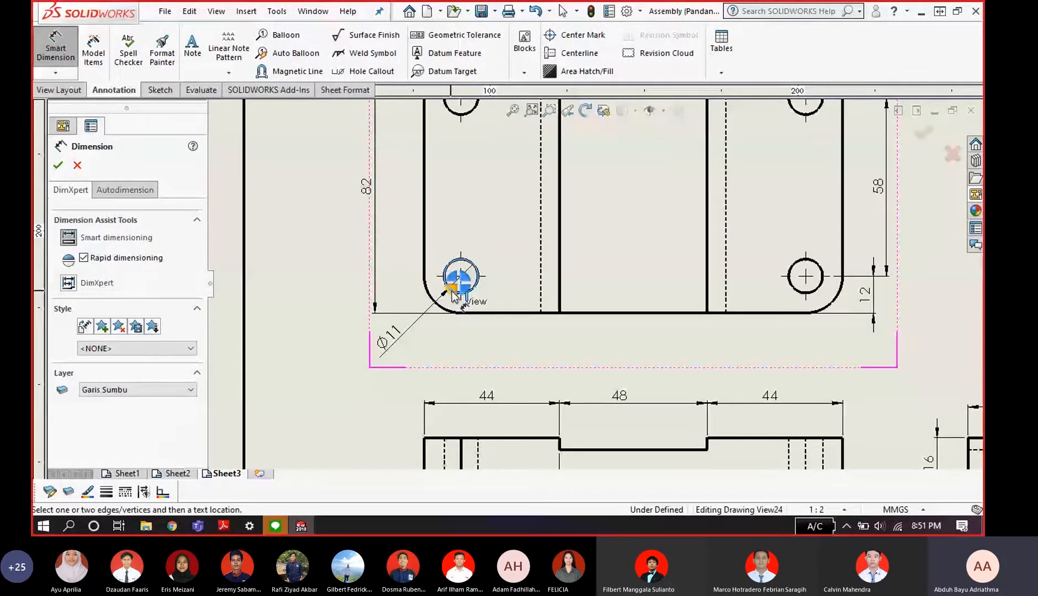
scroll(452, 292, "down", 2)
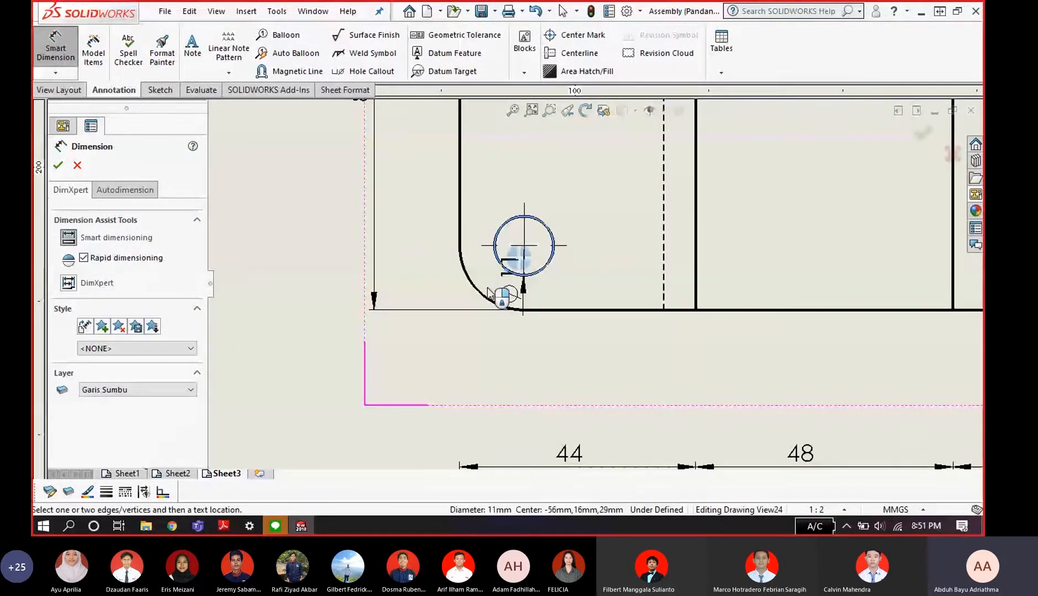
scroll(475, 292, "down", 2)
left_click(301, 418)
key("Escape")
scroll(607, 287, "up", 3)
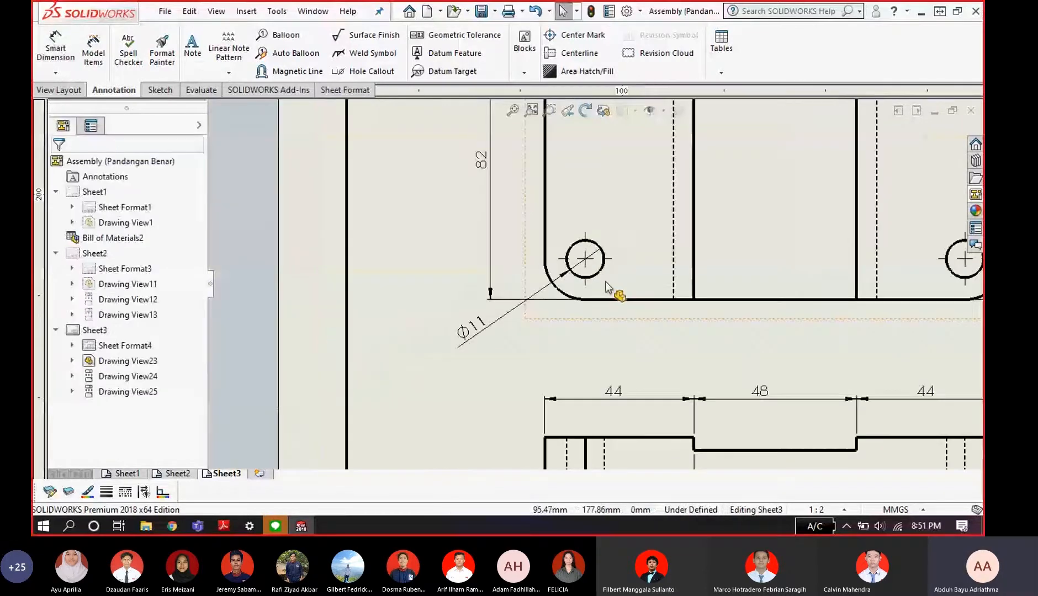
- Compare the lower-left hole's diameter dimension with the reference page's corner annotation and delete it from the top view
key("alt+Tab")
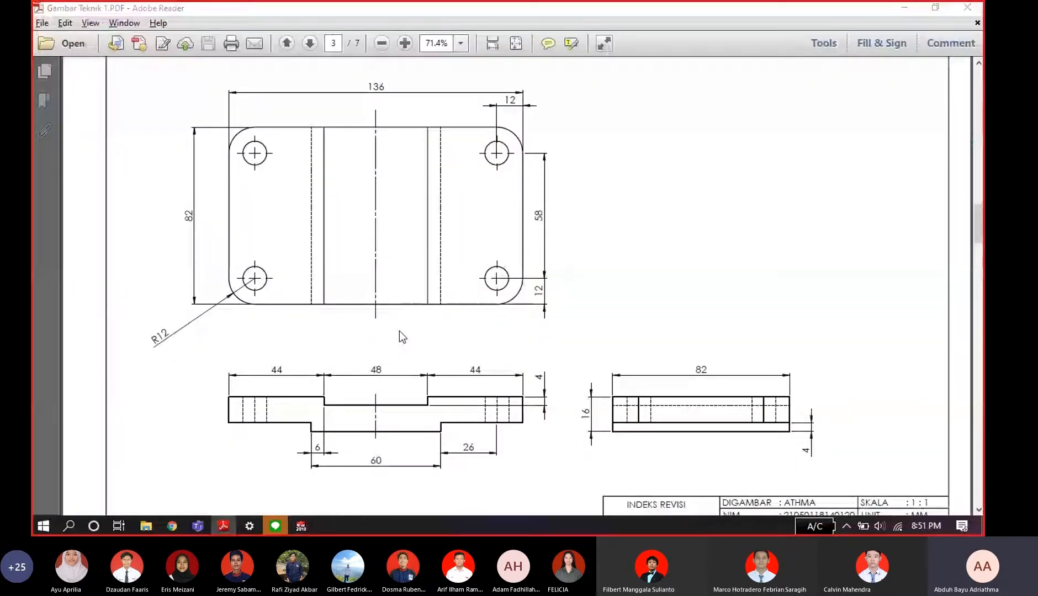
key("alt+Tab")
key("alt+Tab")
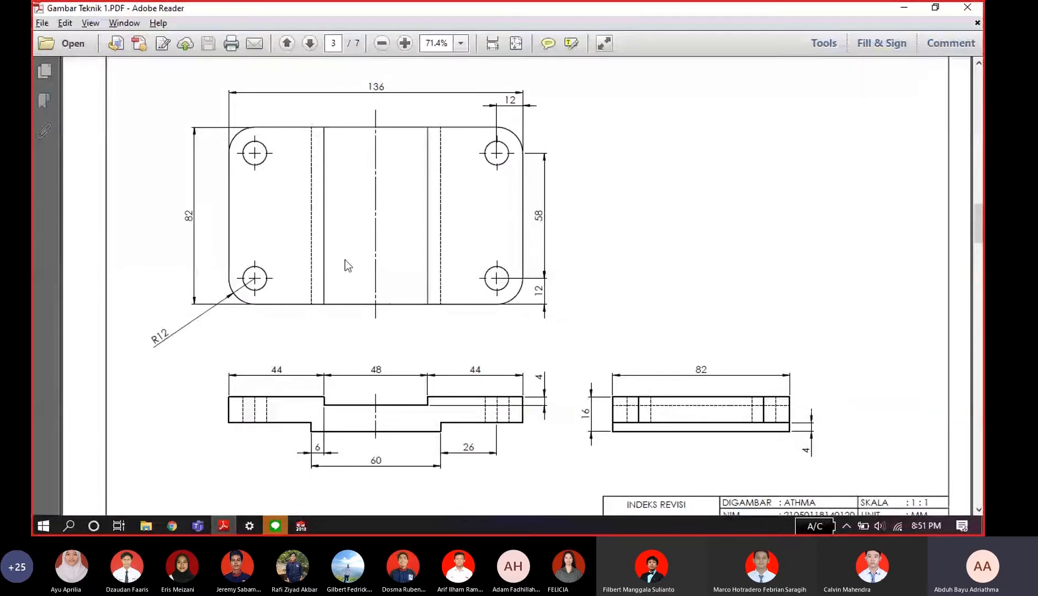
key("alt+Tab")
scroll(552, 342, "up", 2)
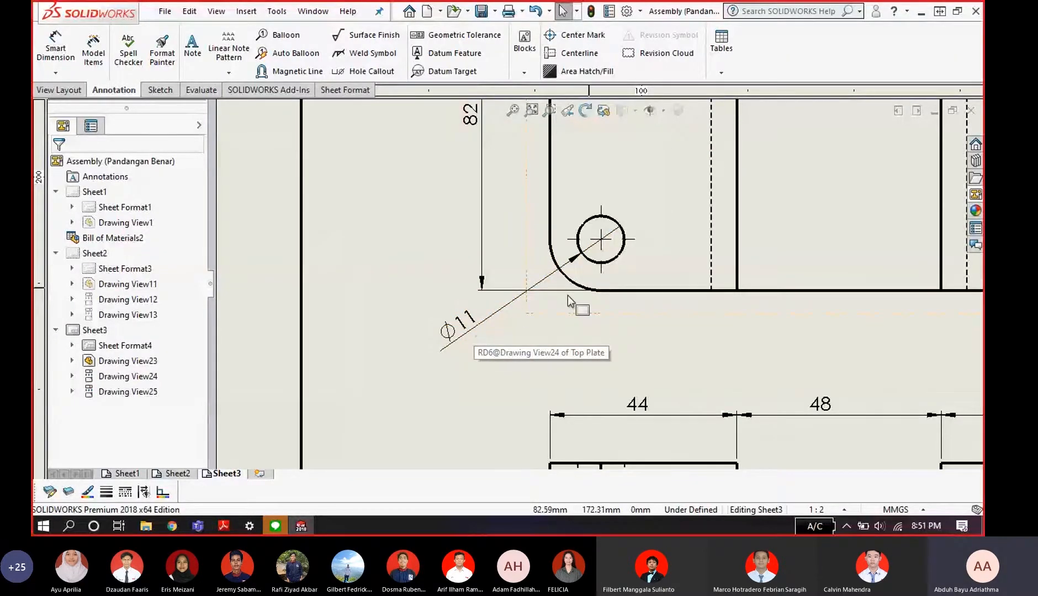
key("alt+Tab")
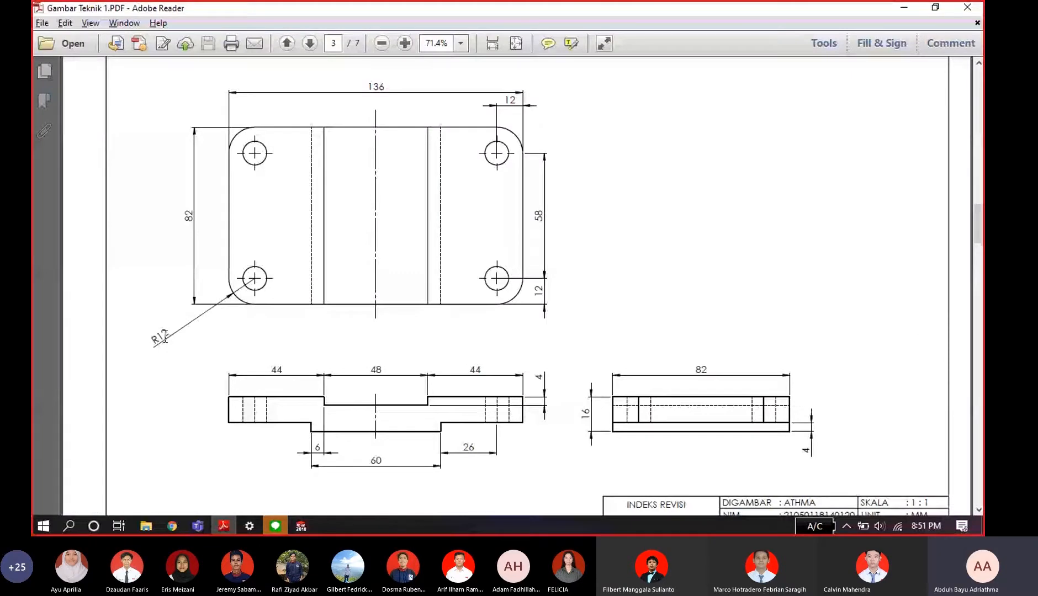
key("alt+Tab")
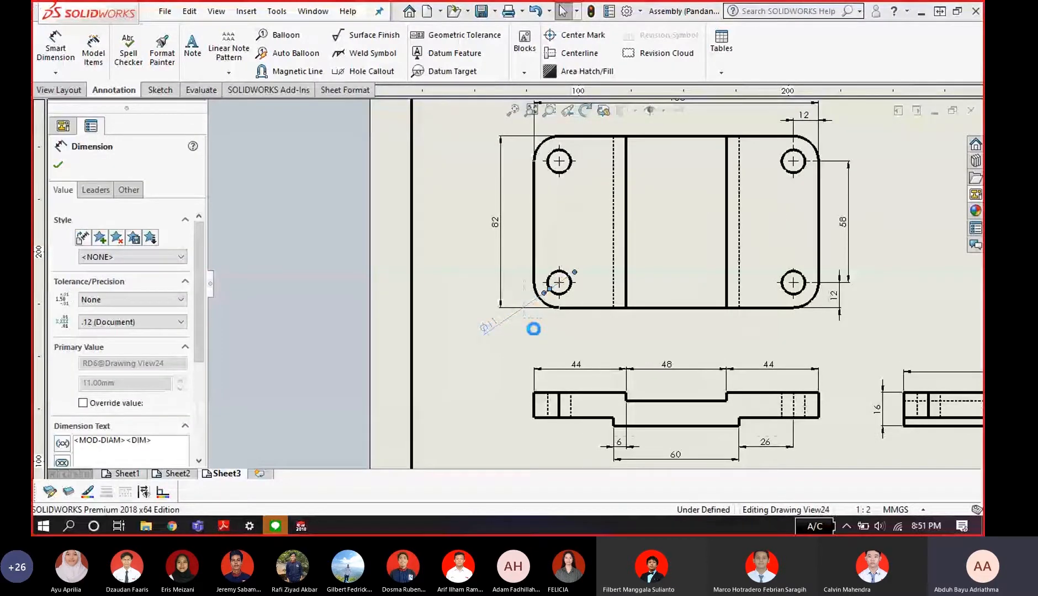
key("Delete")
- Dimension the radius of the top view's lower-left rounded corner, placing the text diagonally outside the corner
scroll(533, 329, "down", 2)
left_click(56, 40)
scroll(476, 242, "down", 2)
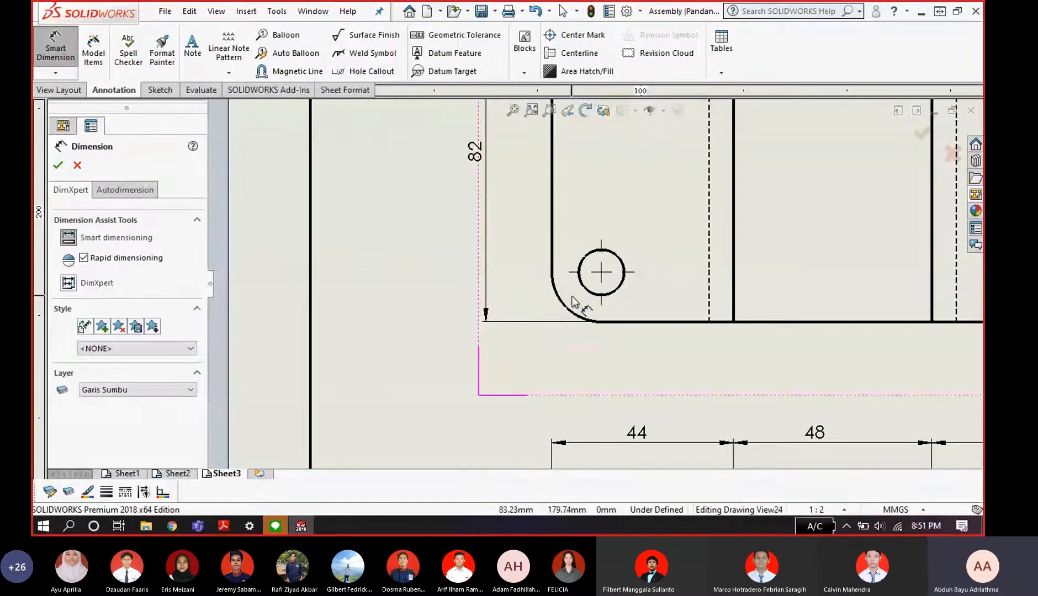
left_click(564, 305)
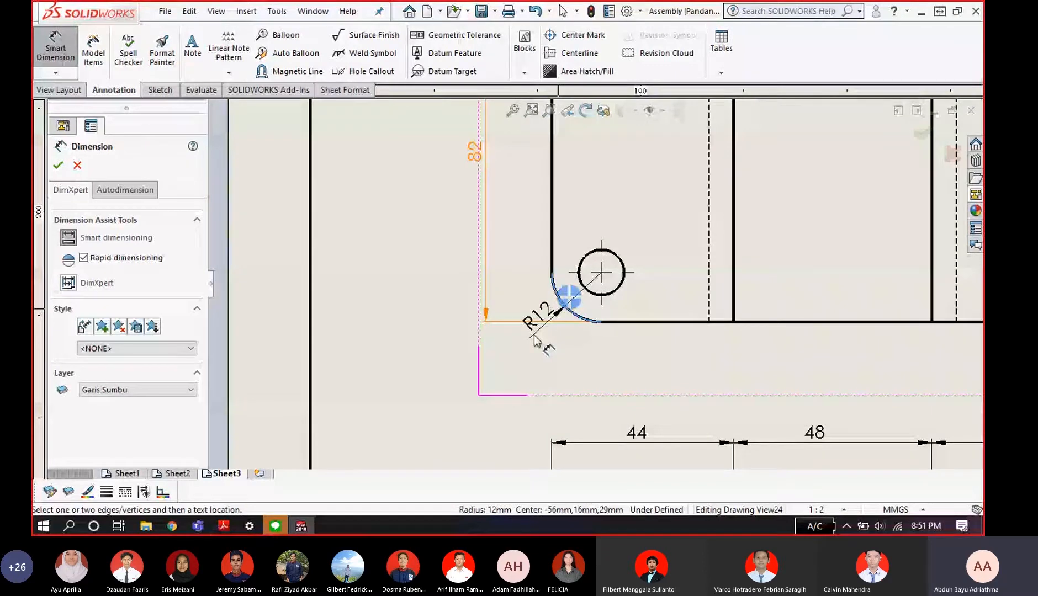
left_click(485, 380)
key("Escape")
scroll(595, 285, "up", 3)
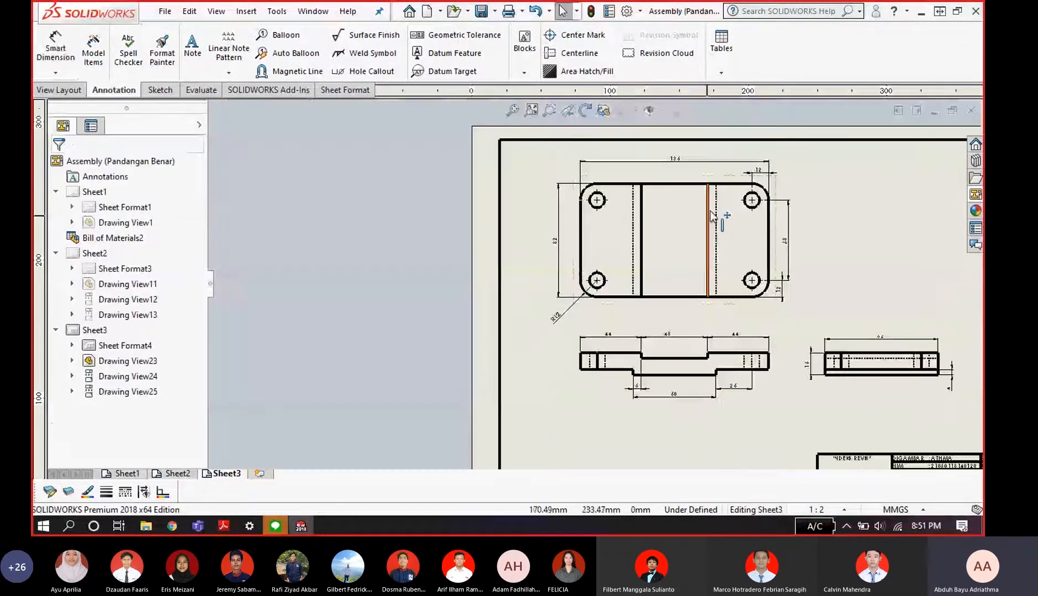
- Check the reference page's corner annotation, and dimension the diameter of the top view's upper-left hole with the text diagonally outside the corner
key("alt+Tab")
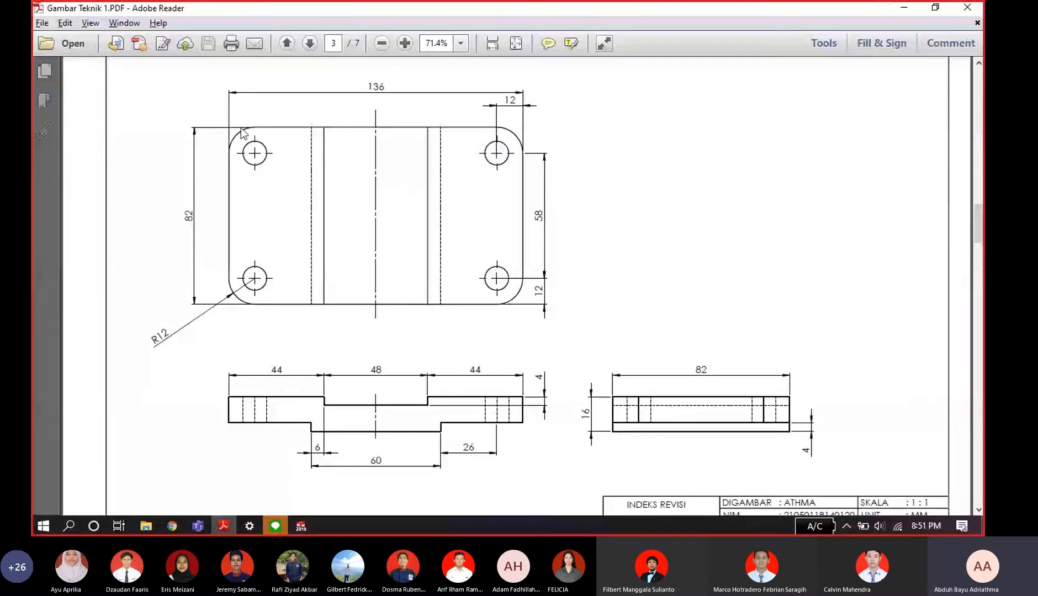
key("alt+Tab")
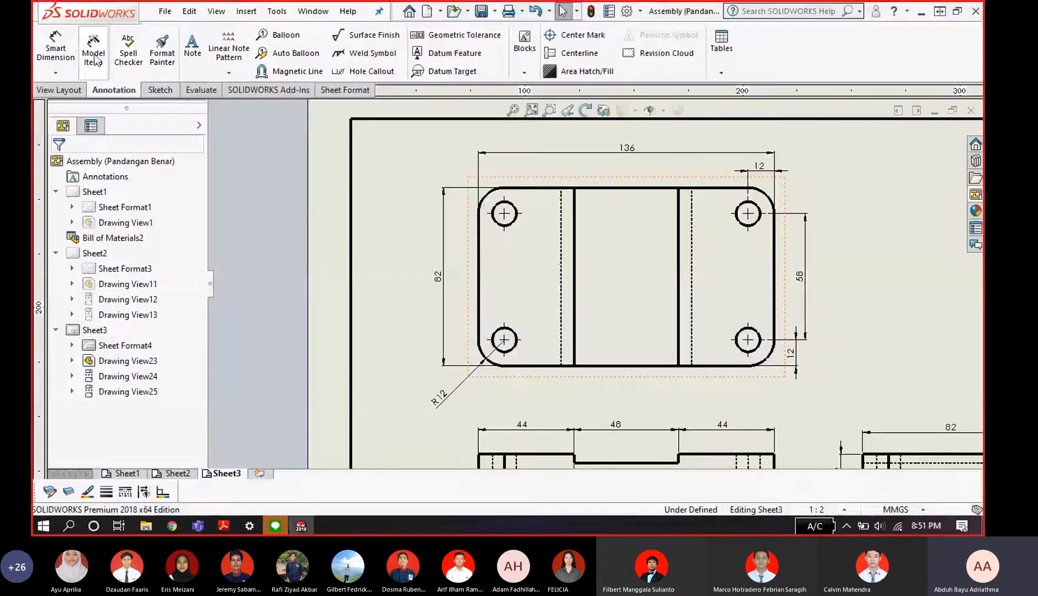
left_click(73, 50)
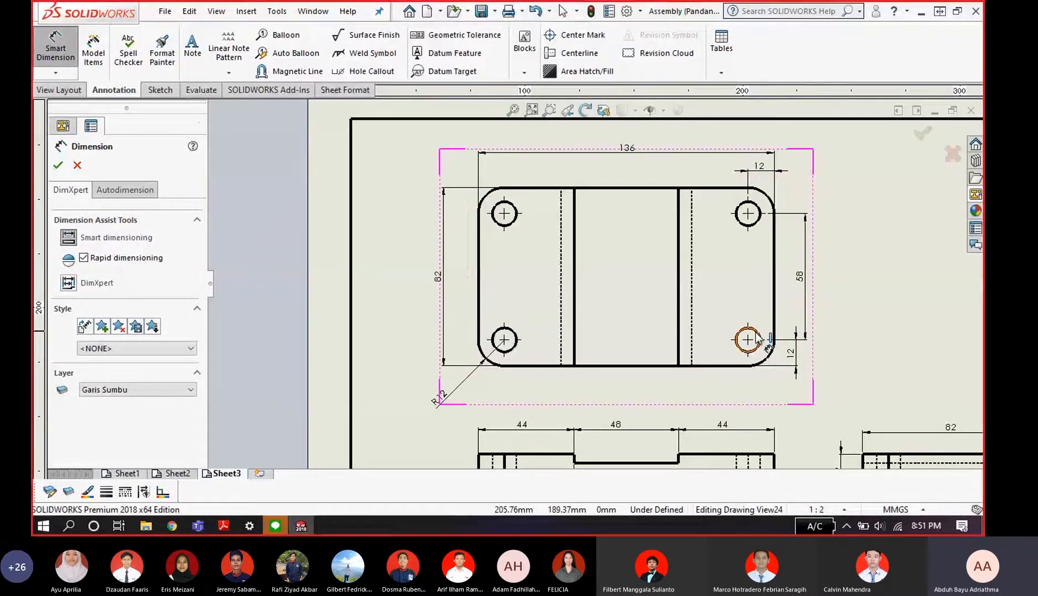
left_click(498, 212)
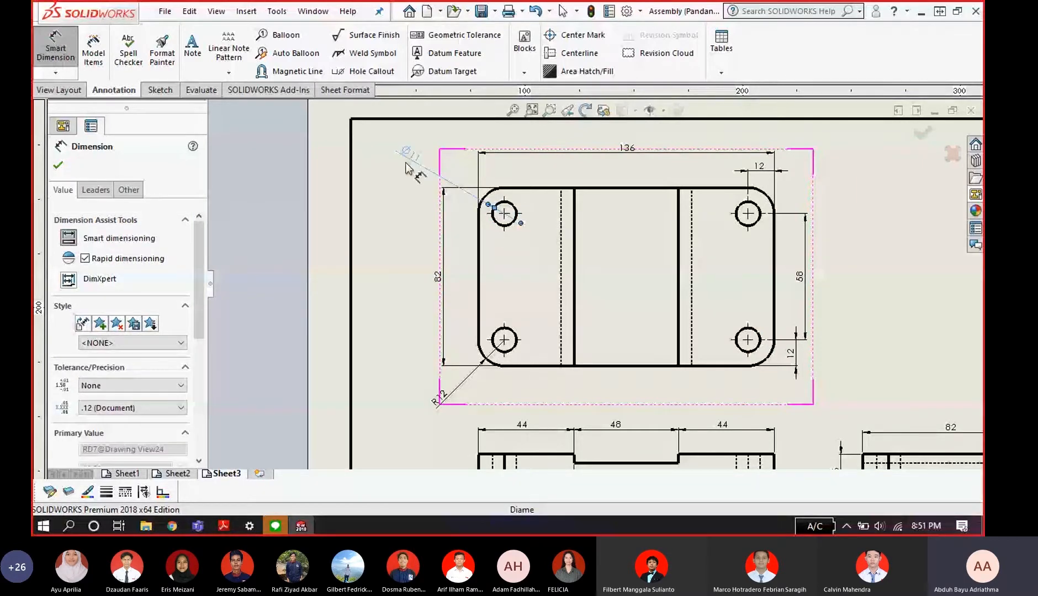
scroll(407, 168, "down", 2)
key("Escape")
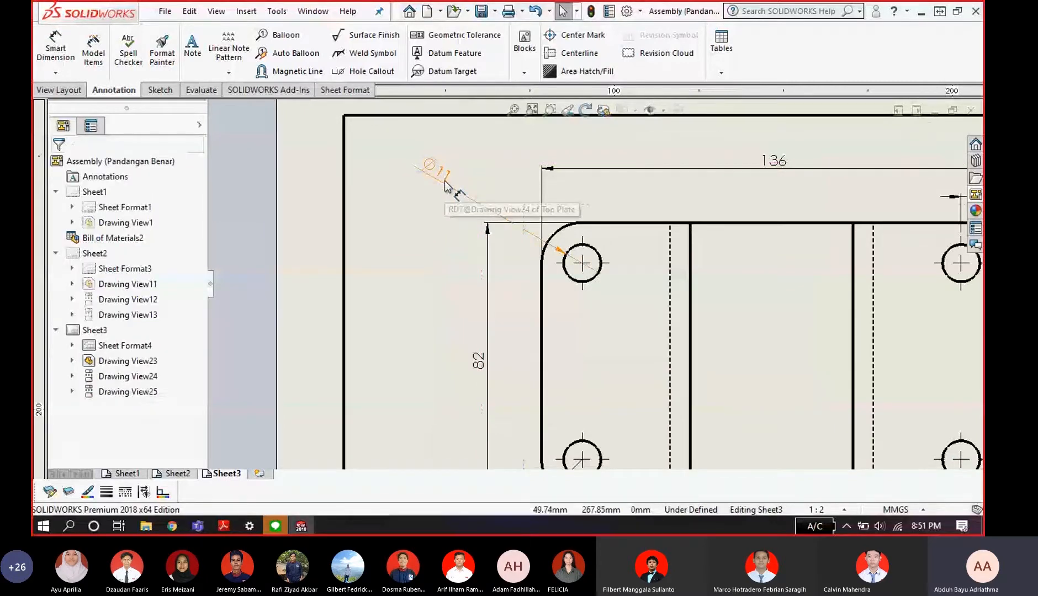
- Add the prefix 4x to the upper-left hole's diameter dimension text
scroll(507, 232, "up", 3)
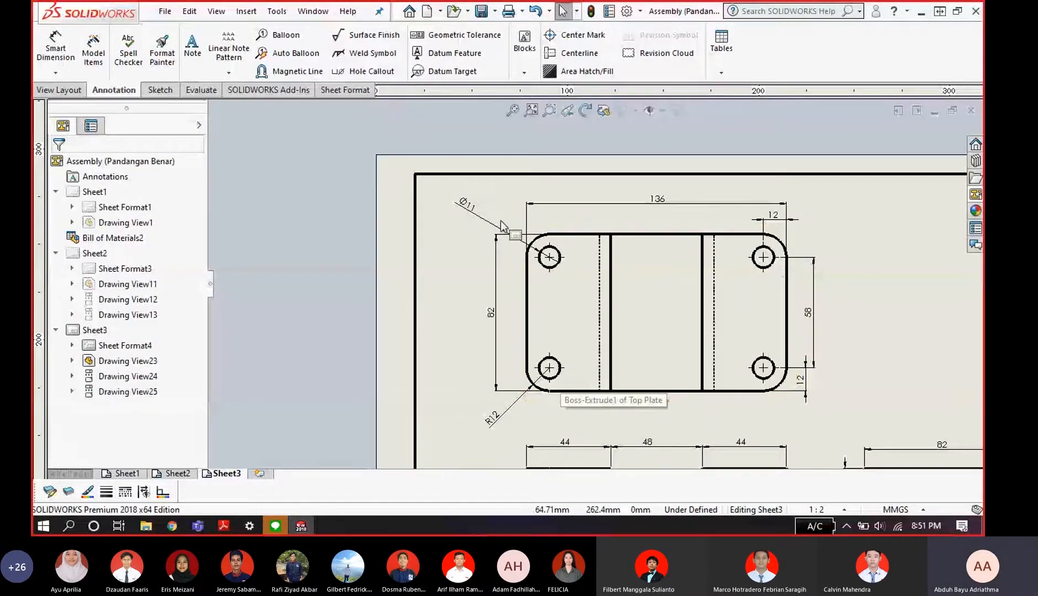
scroll(461, 195, "down", 2)
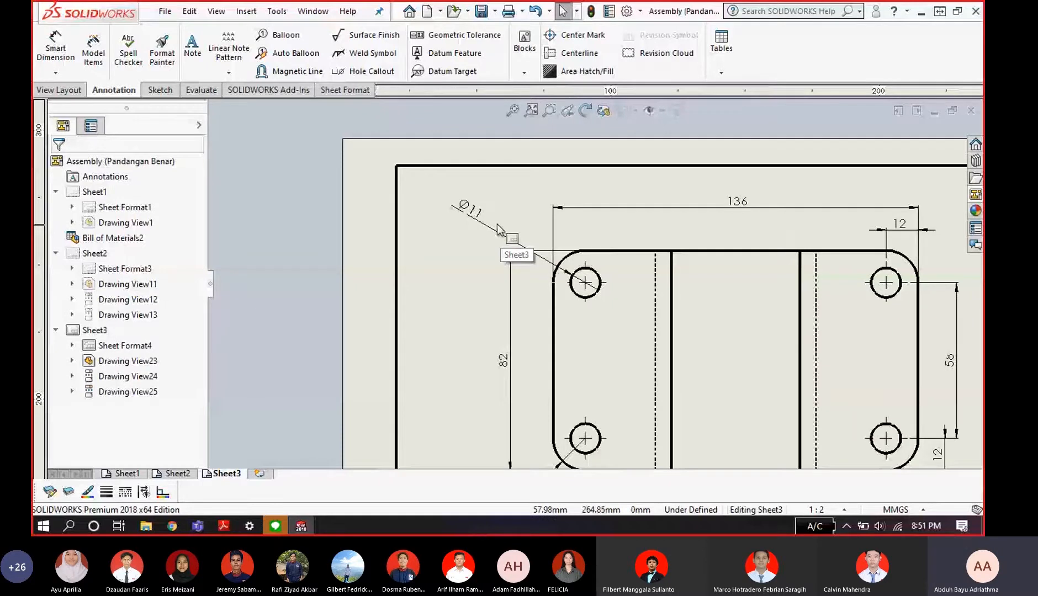
scroll(498, 231, "down", 1)
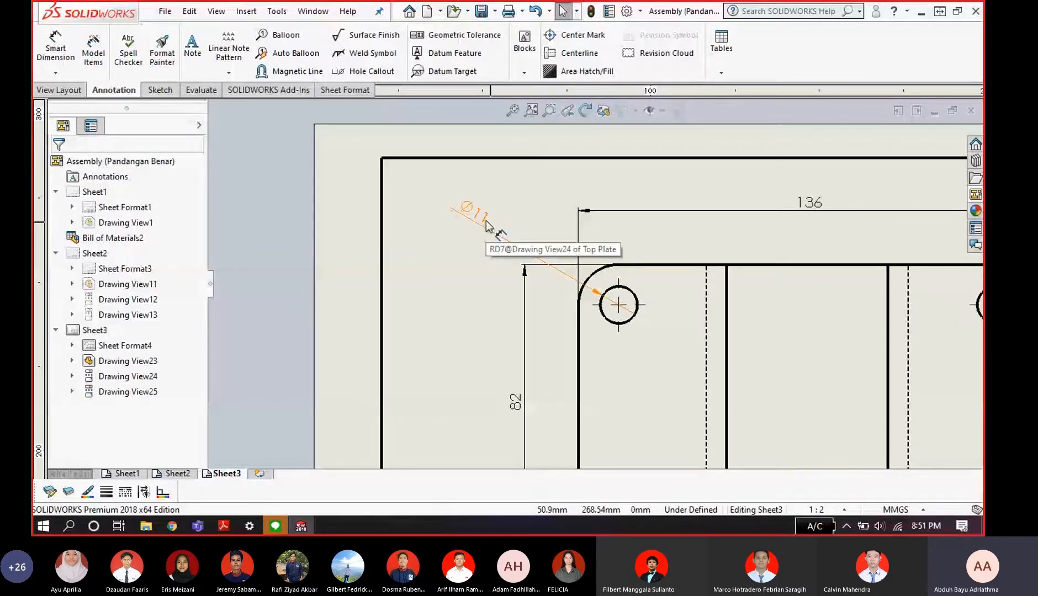
left_click(486, 226)
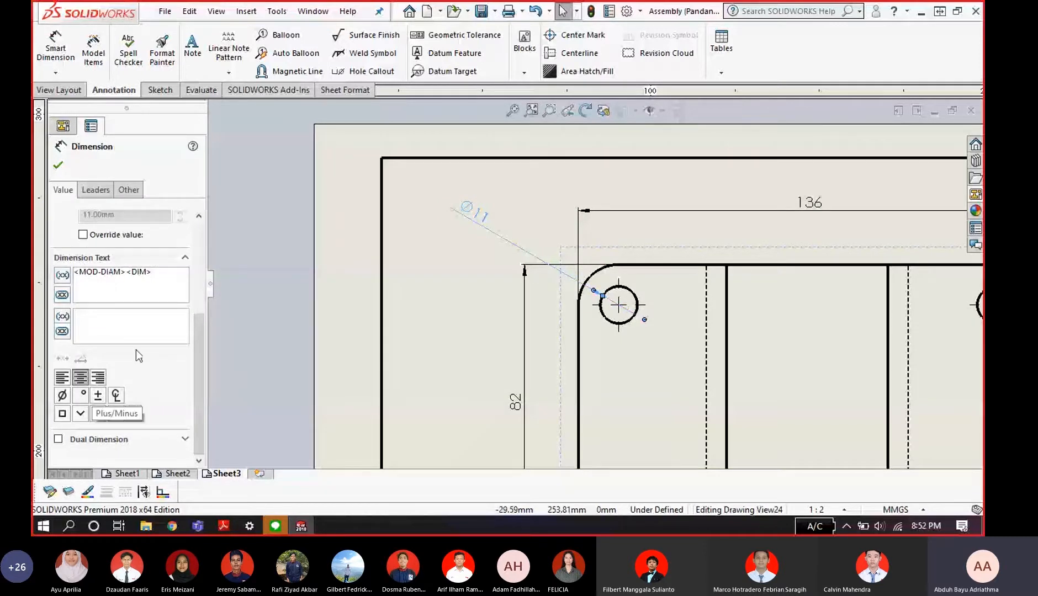
left_click(77, 273)
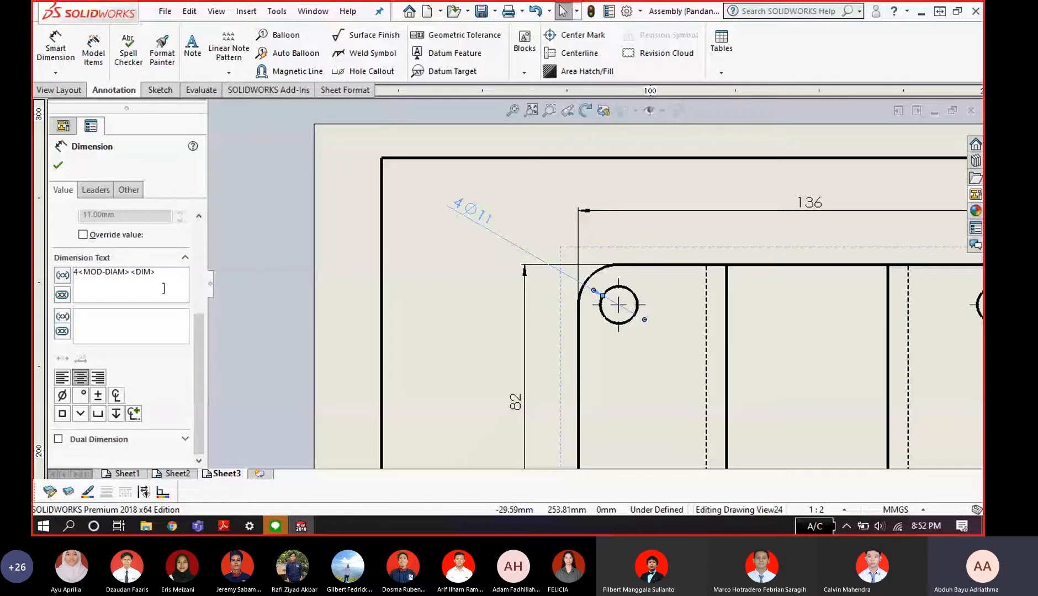
type("4x")
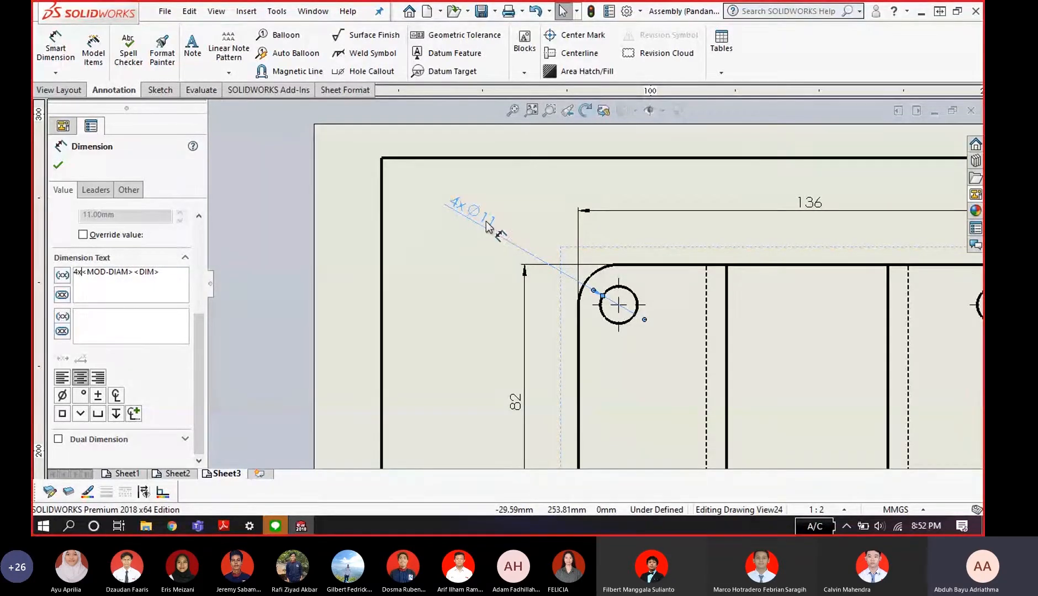
scroll(484, 221, "up", 5)
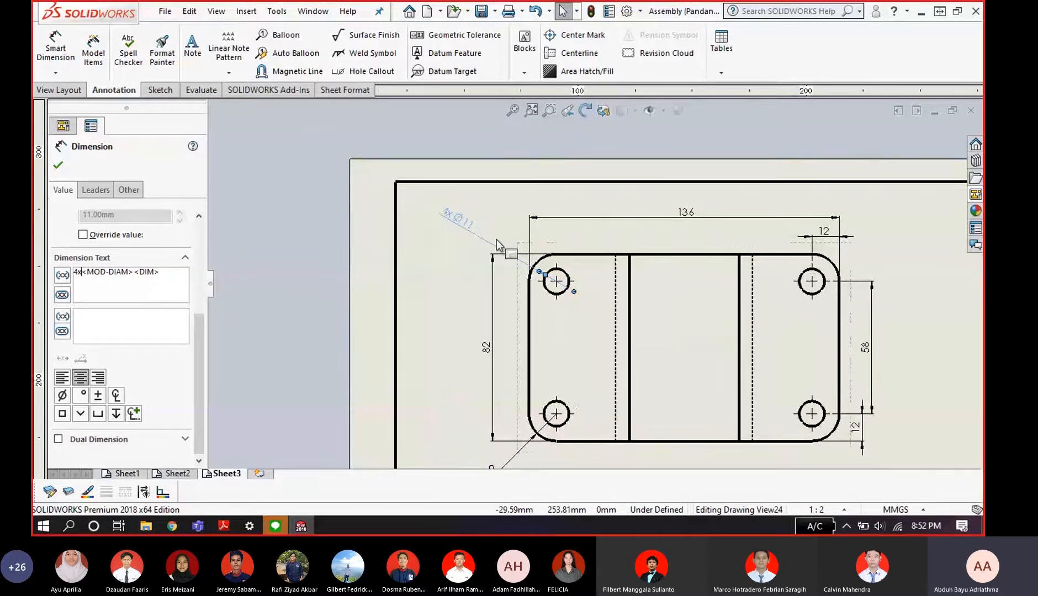
scroll(553, 280, "down", 1)
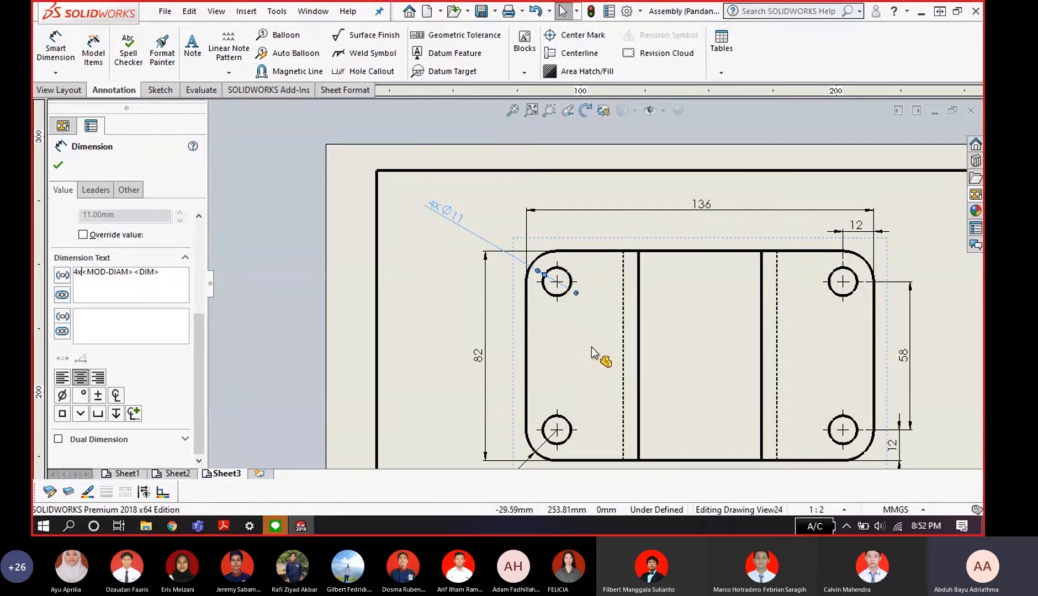
key("Escape")
scroll(652, 331, "down", 1)
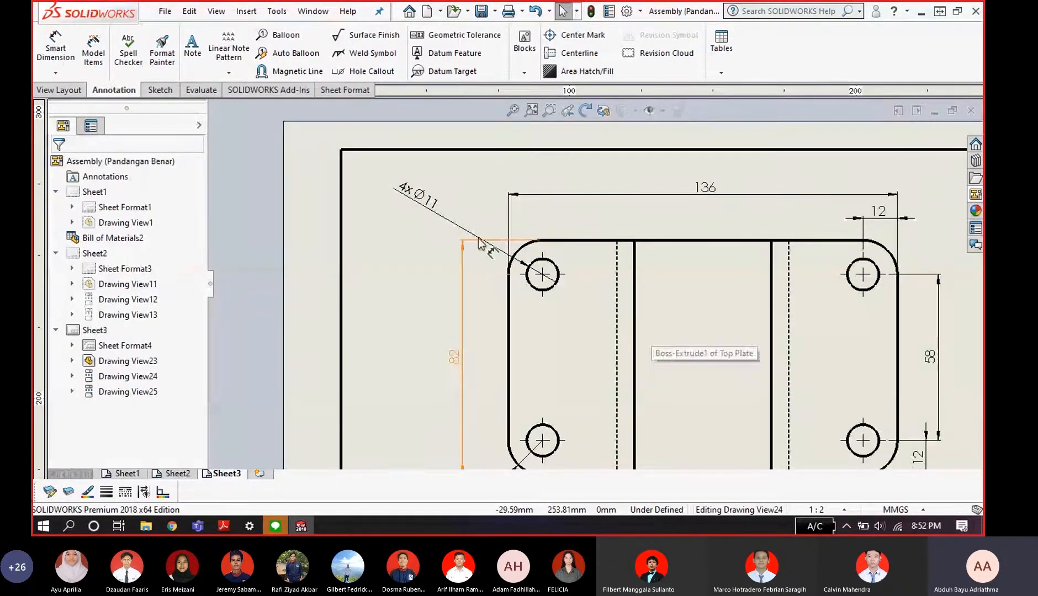
- Review the Top Plate sheet, examine the Axle Support views on page 4 of the reference PDF, and move the PDF window aside
scroll(427, 201, "down", 2)
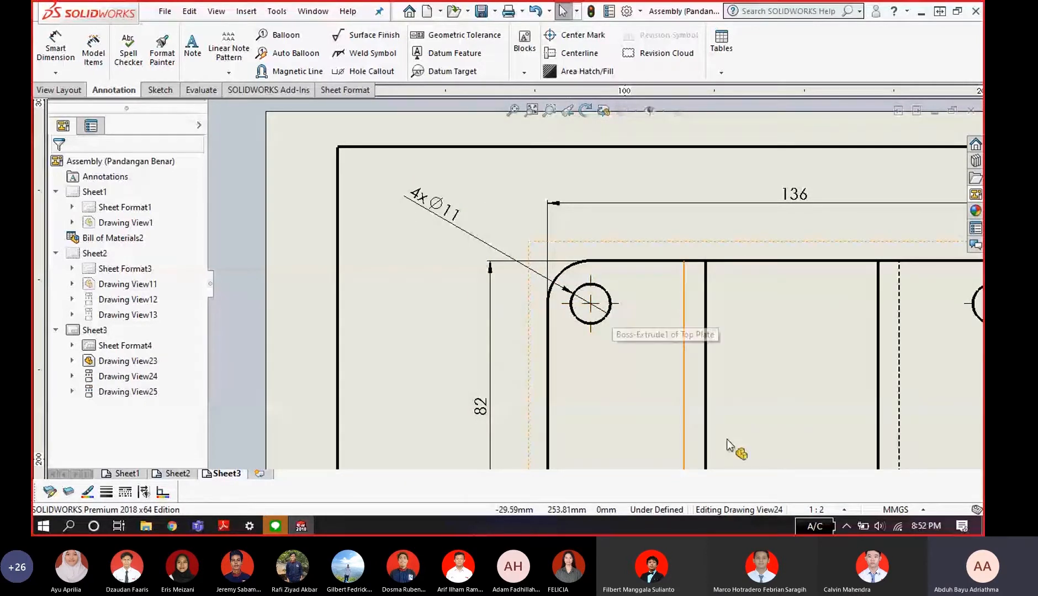
scroll(641, 391, "up", 3)
scroll(641, 391, "up", 2)
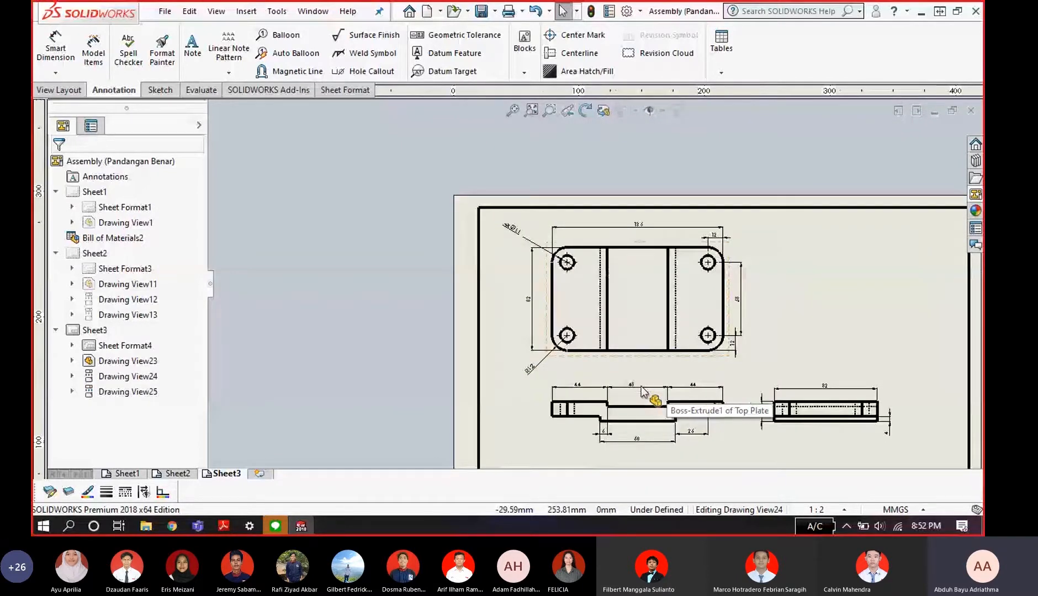
scroll(385, 456, "down", 2)
key("alt+Tab")
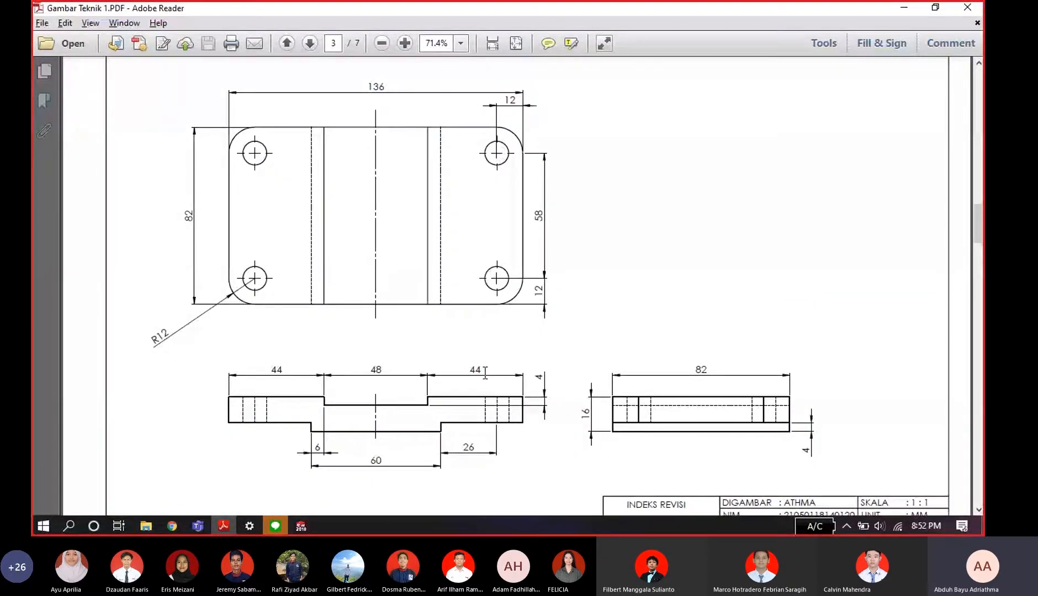
left_click(309, 43)
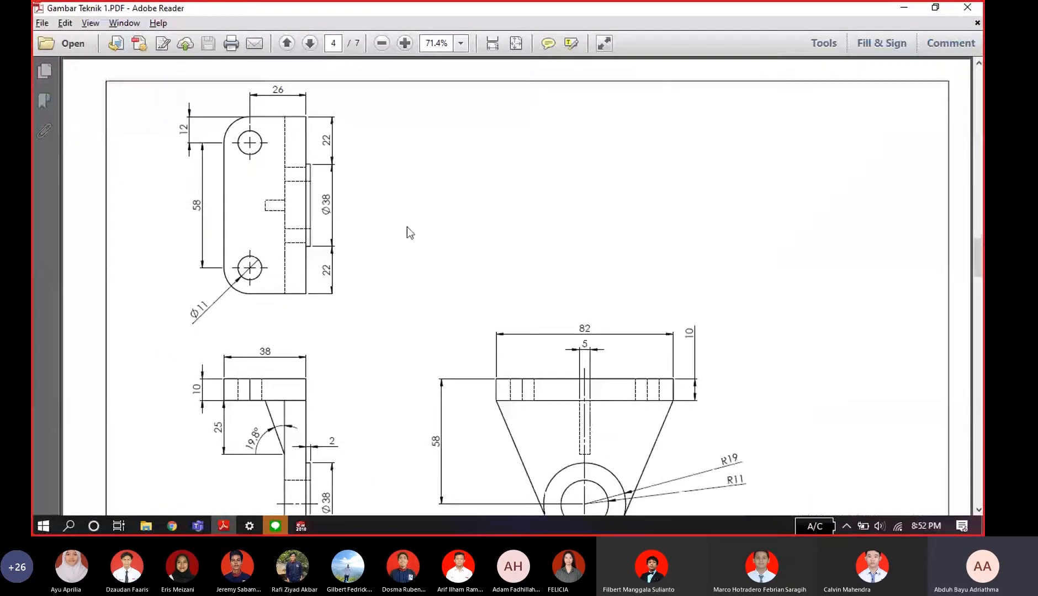
scroll(530, 343, "down", 3)
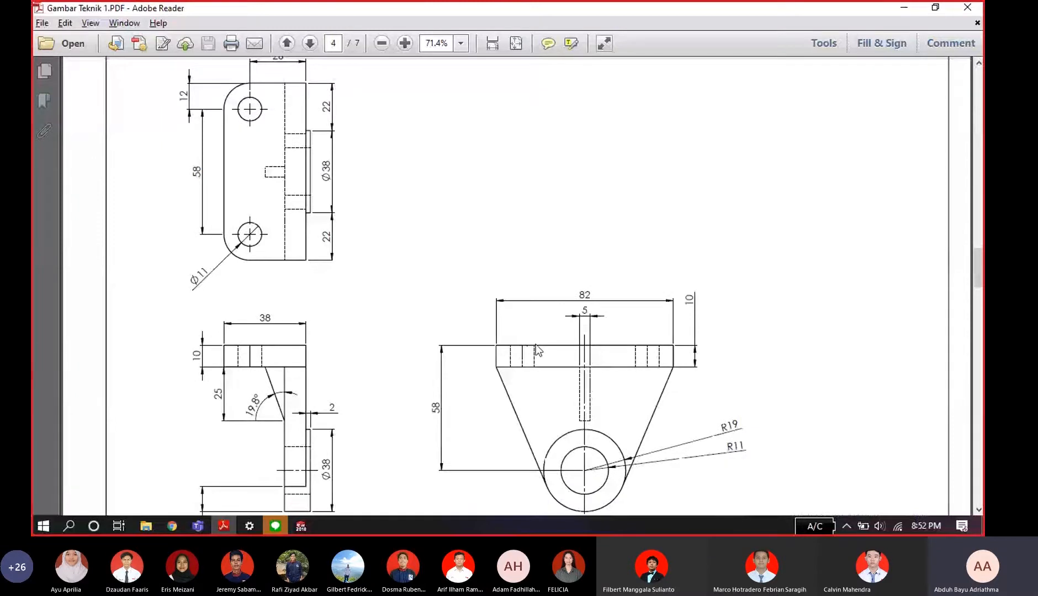
scroll(538, 350, "down", 7)
scroll(690, 383, "down", 2)
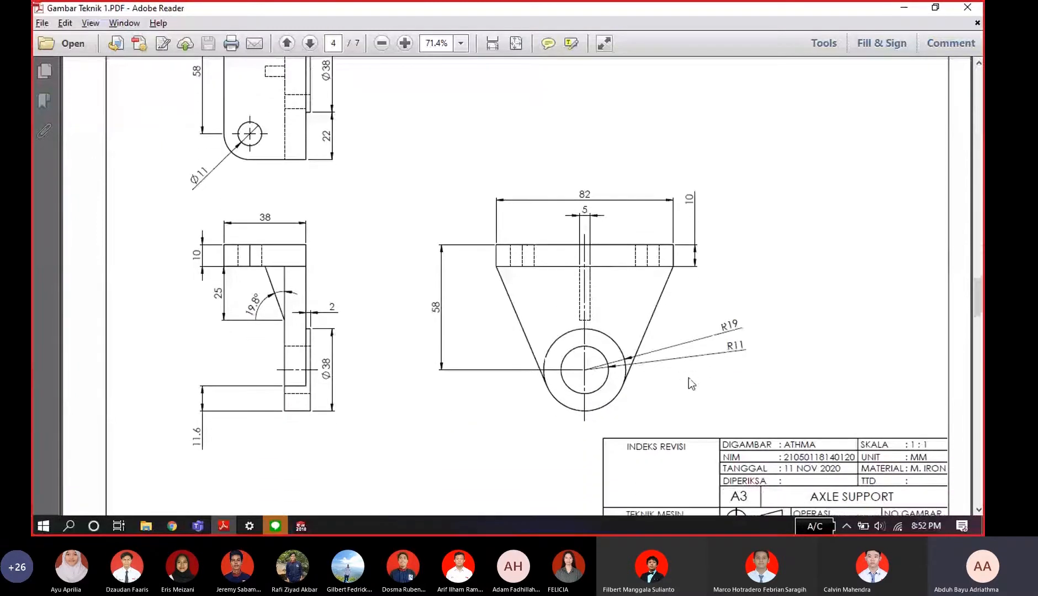
double_click(430, 12)
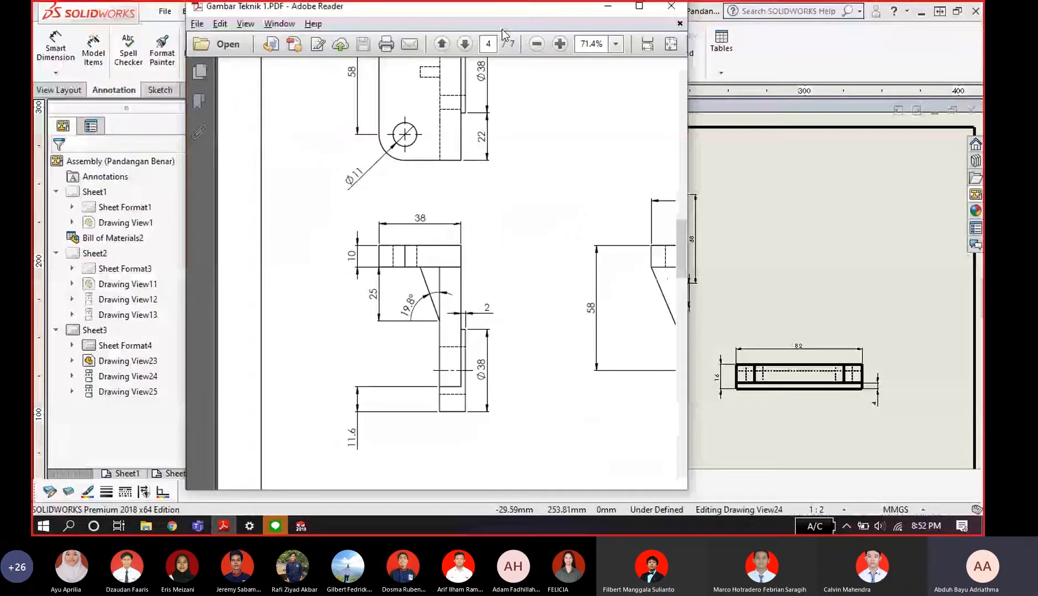
left_click_drag(502, 30, 982, 33)
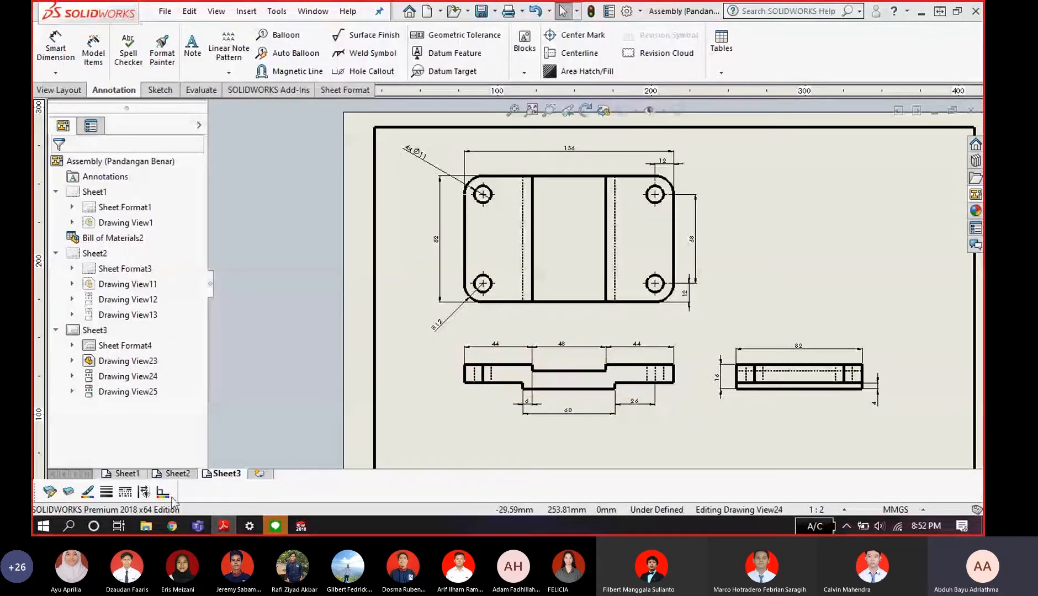
- Add a fourth sheet and insert the standard three views of the Axle Support part, using the already-opened document
left_click(259, 474)
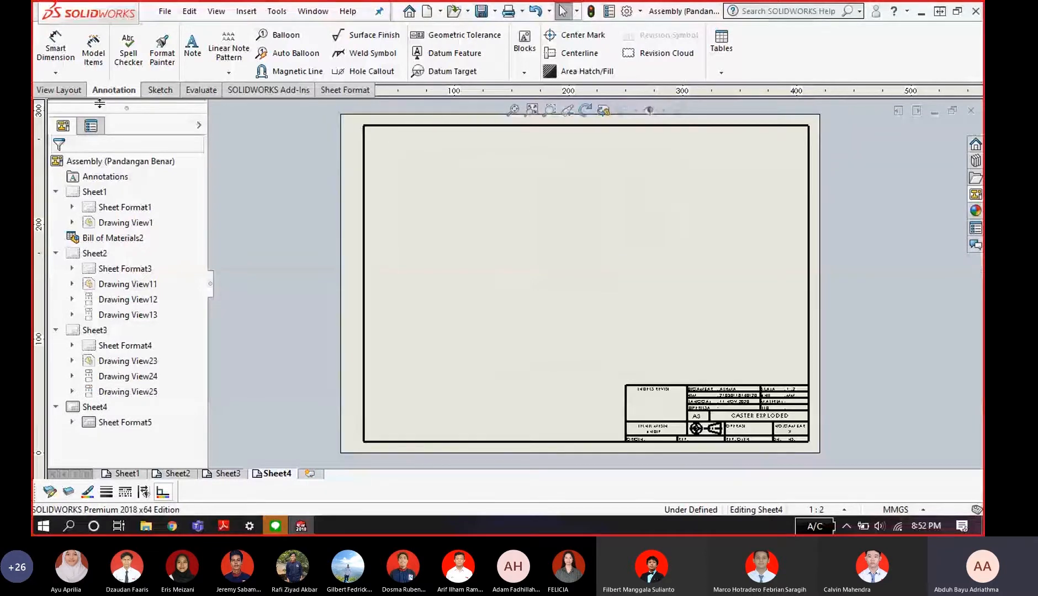
left_click(72, 91)
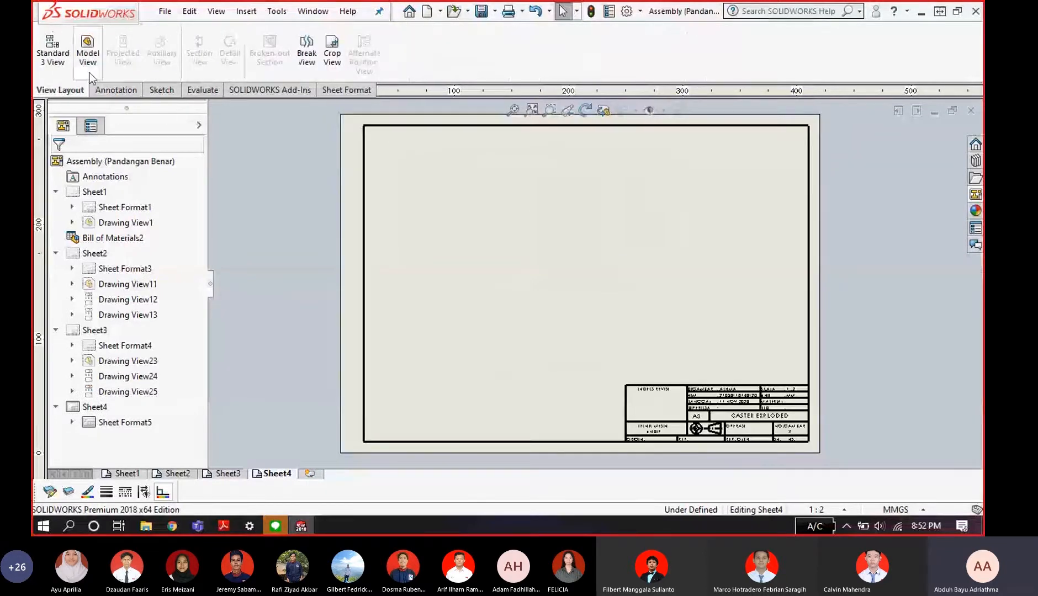
left_click(53, 55)
left_click(138, 310)
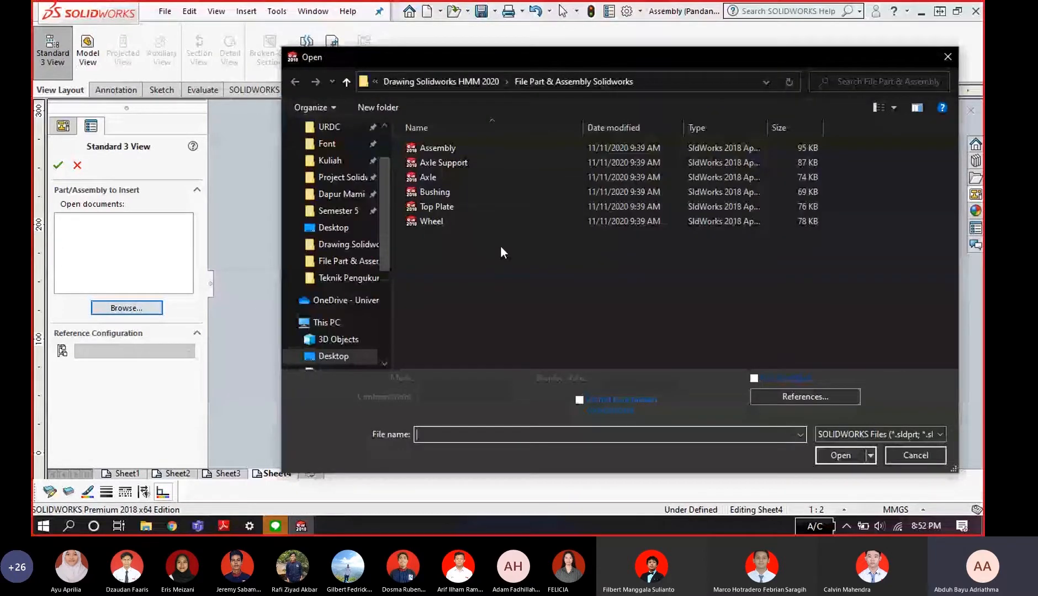
key("alt+Tab")
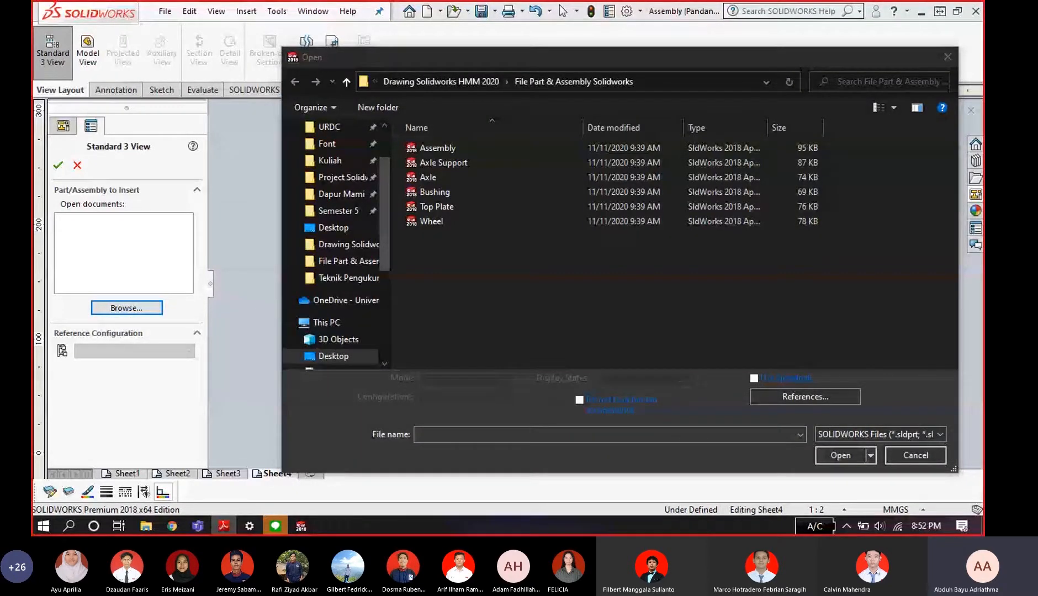
left_click(463, 165)
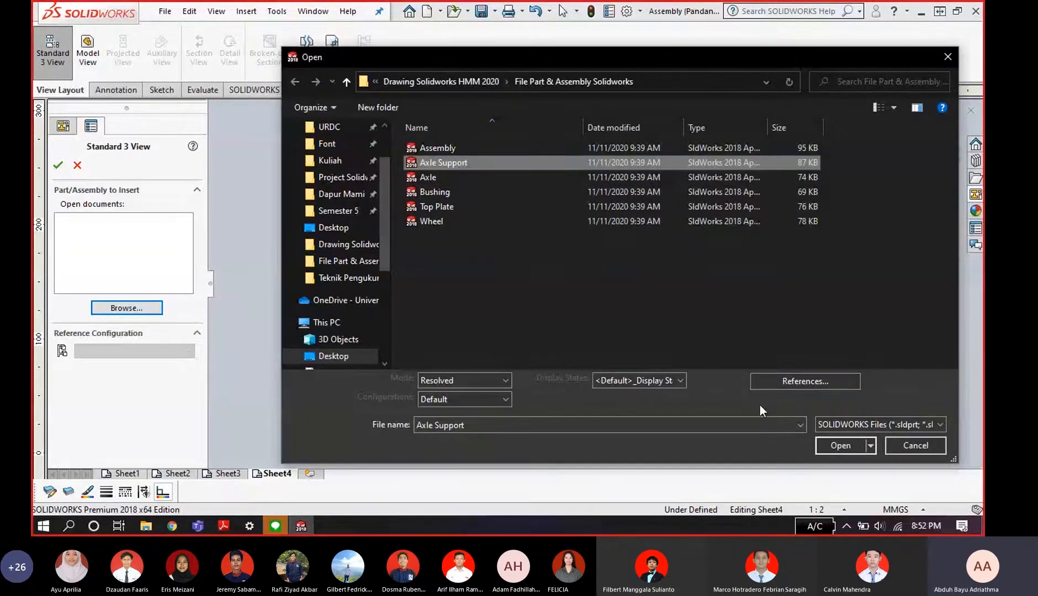
left_click(842, 445)
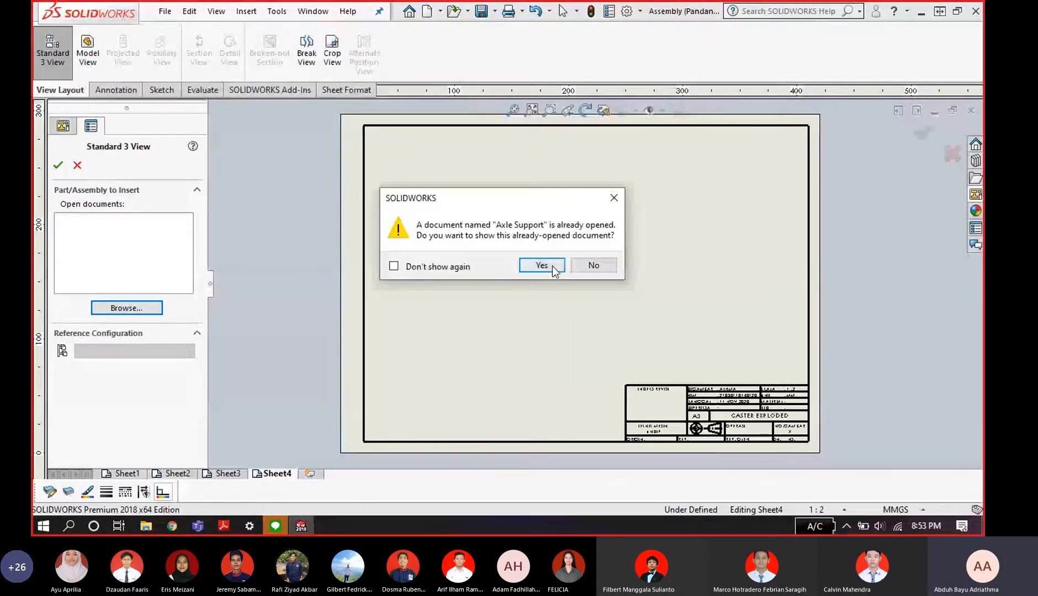
left_click(554, 269)
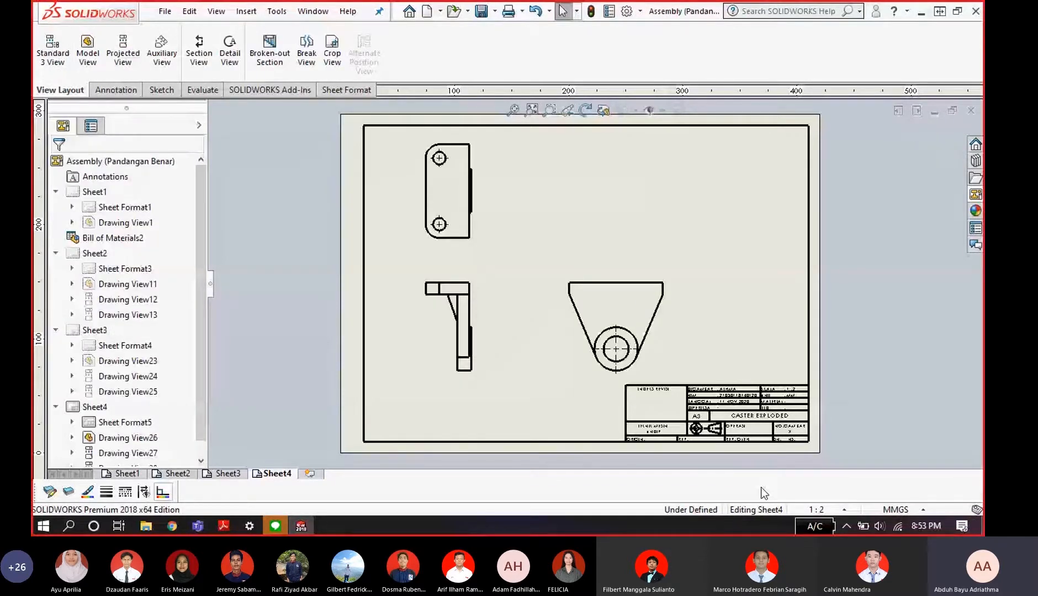
- Set the Axle Support top view to the Hidden Lines Visible display style with the True dimension type
left_click(468, 247)
left_click_drag(202, 251, 201, 339)
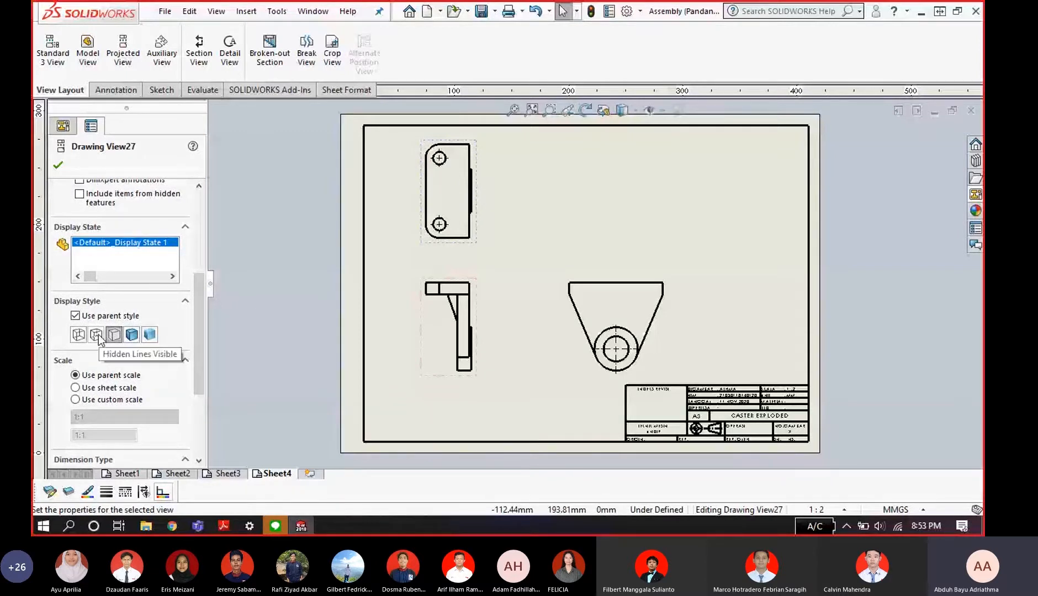
left_click(98, 335)
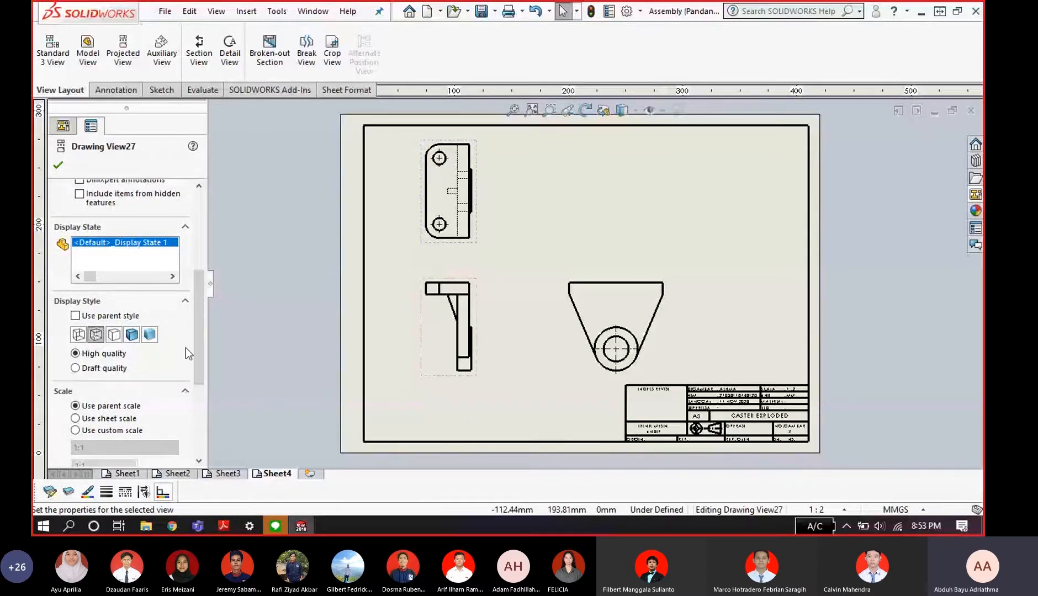
left_click_drag(198, 343, 199, 397)
left_click(75, 383)
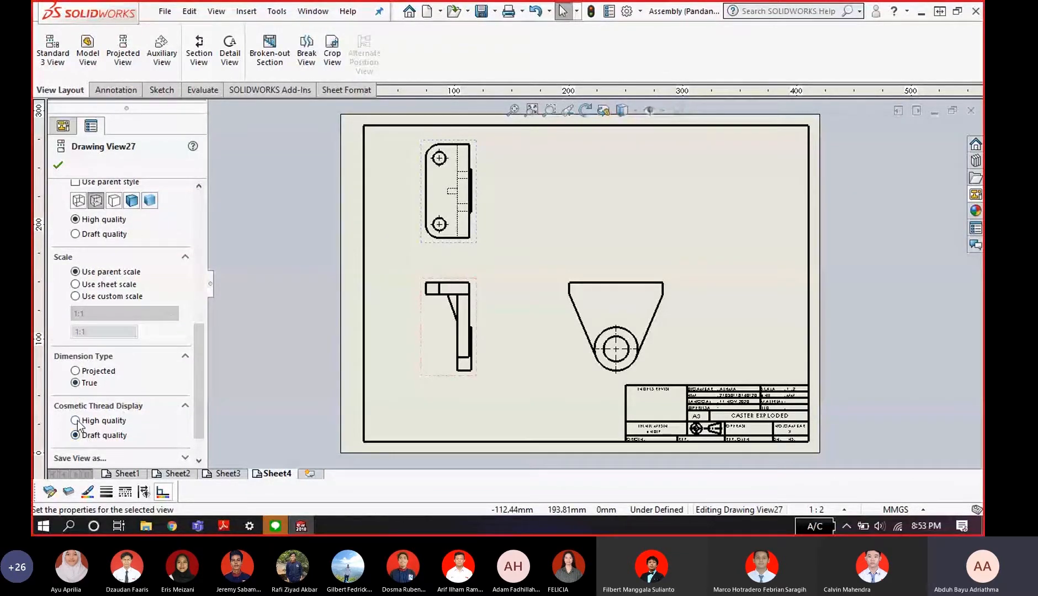
left_click(58, 165)
- Set the Axle Support front view to Hidden Lines Visible so that its linked side view shows hidden lines too
scroll(717, 287, "down", 2)
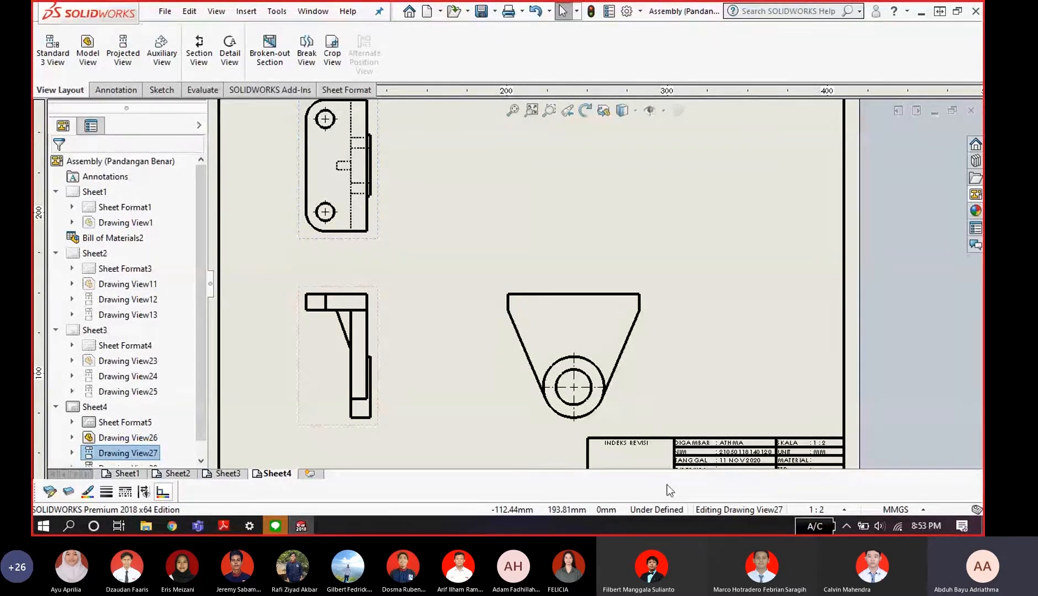
key("z")
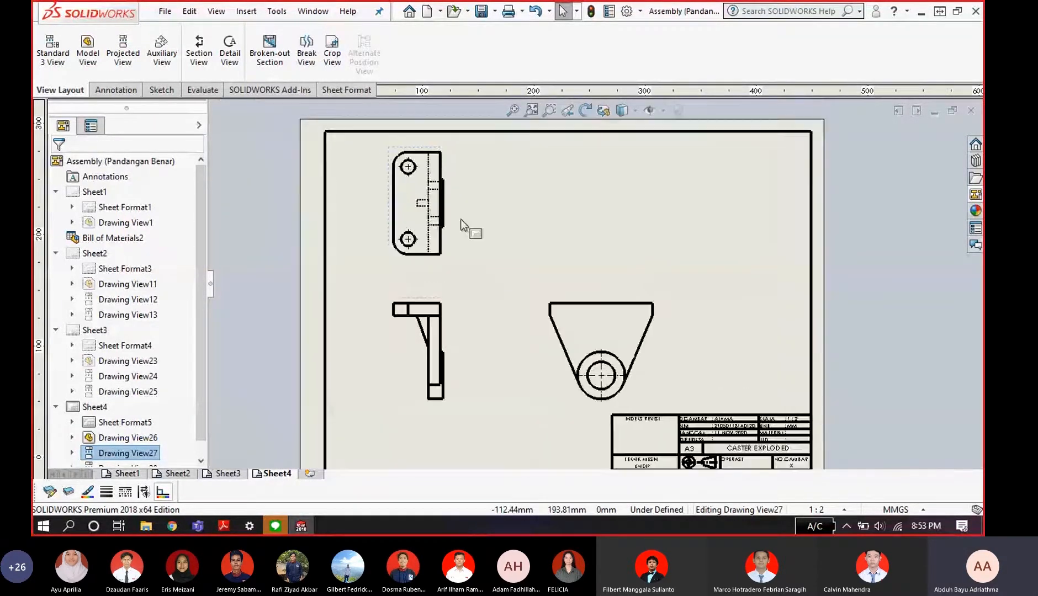
scroll(465, 247, "down", 3)
scroll(504, 284, "up", 1)
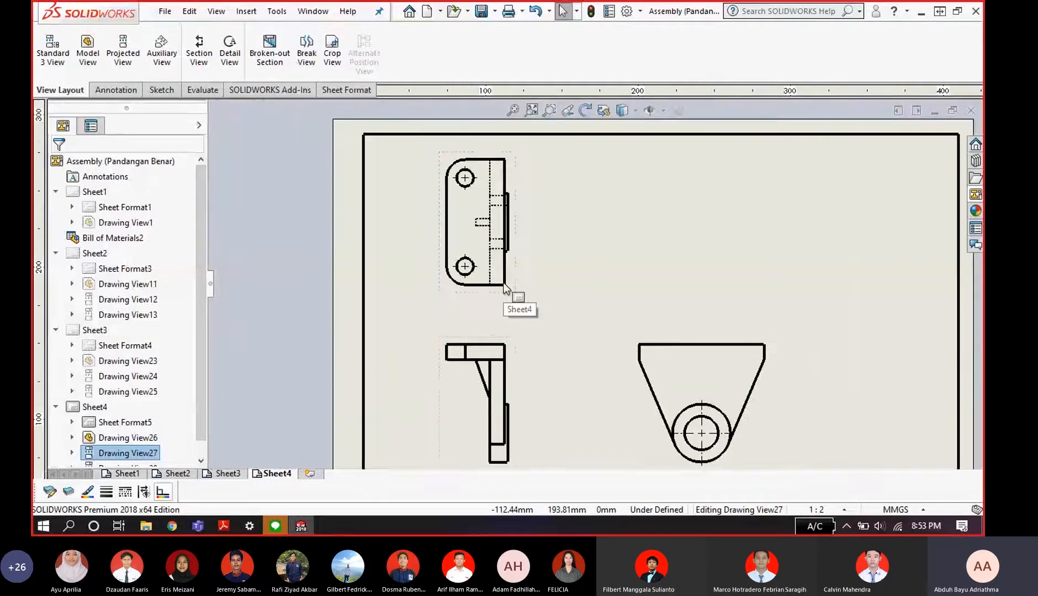
left_click(516, 273)
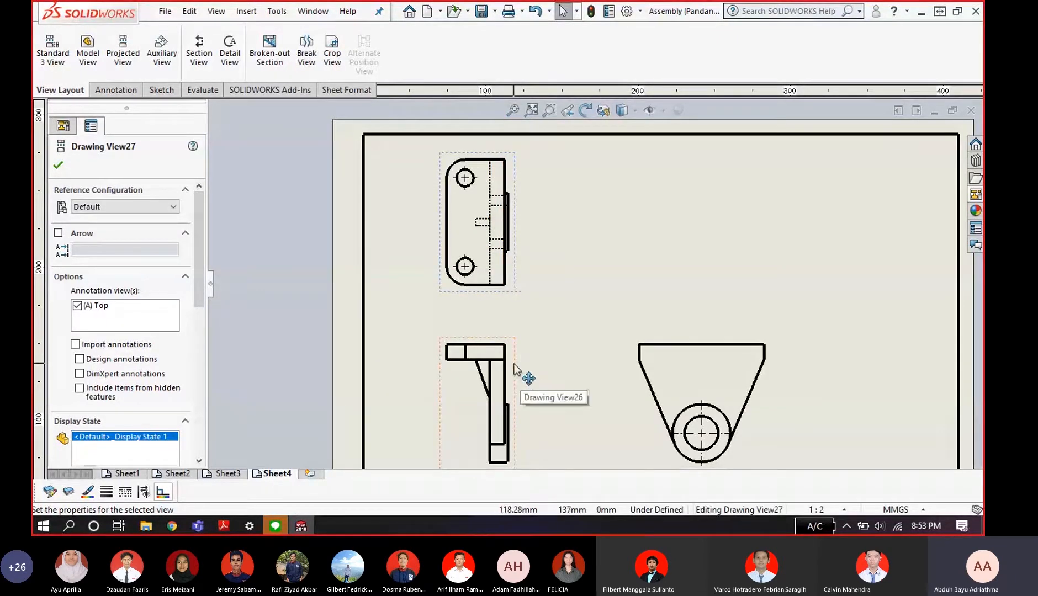
scroll(497, 199, "down", 1)
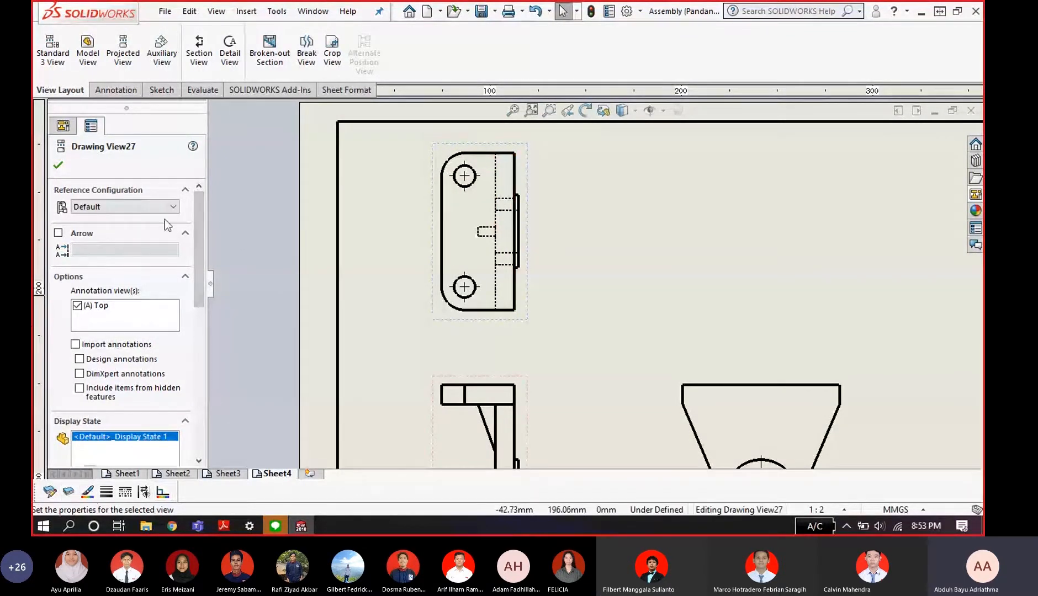
scroll(468, 345, "up", 2)
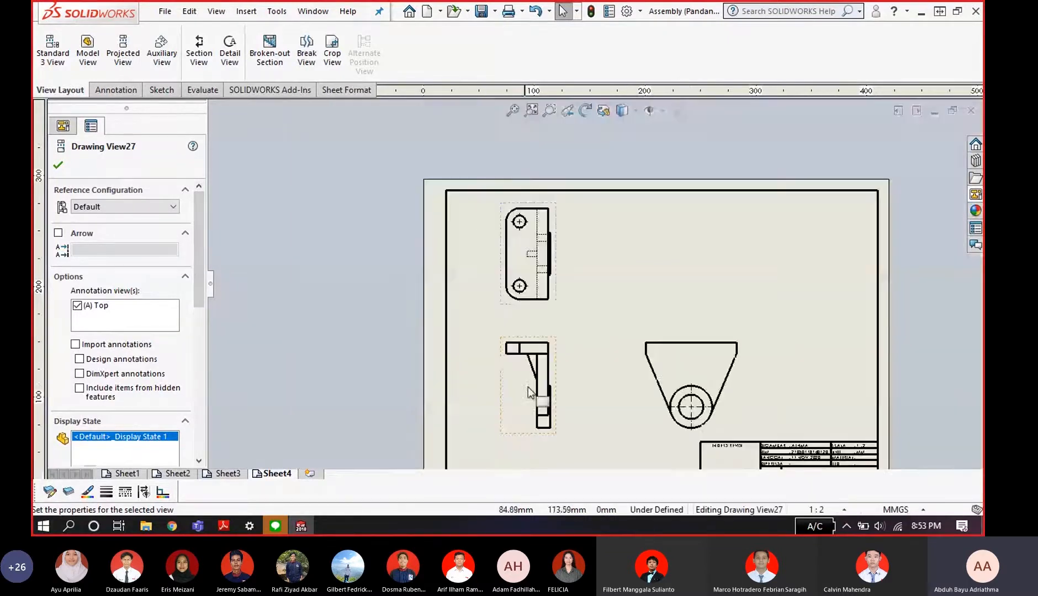
scroll(563, 393, "down", 1)
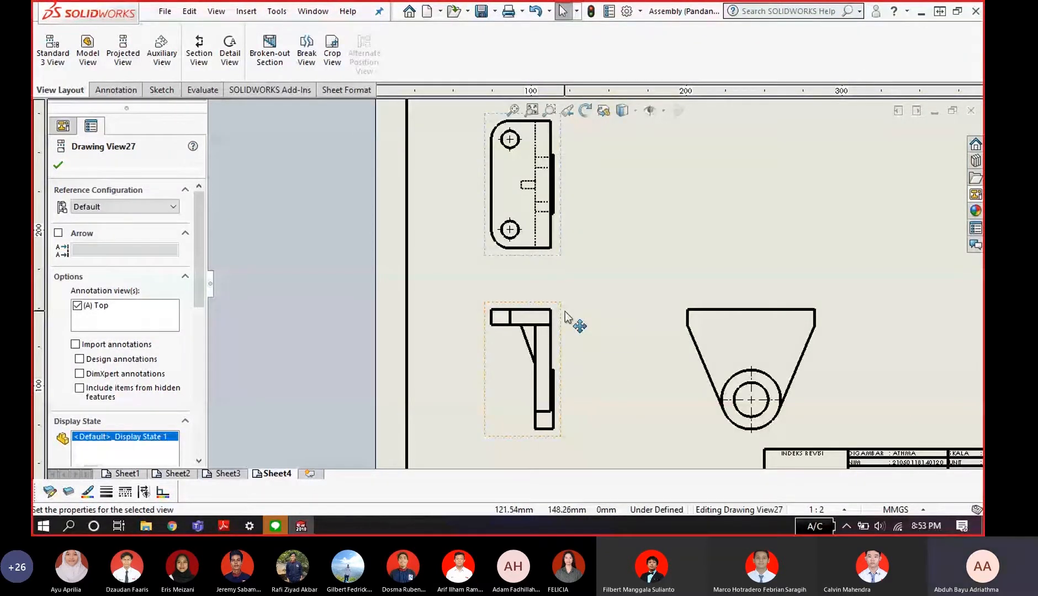
left_click(561, 293)
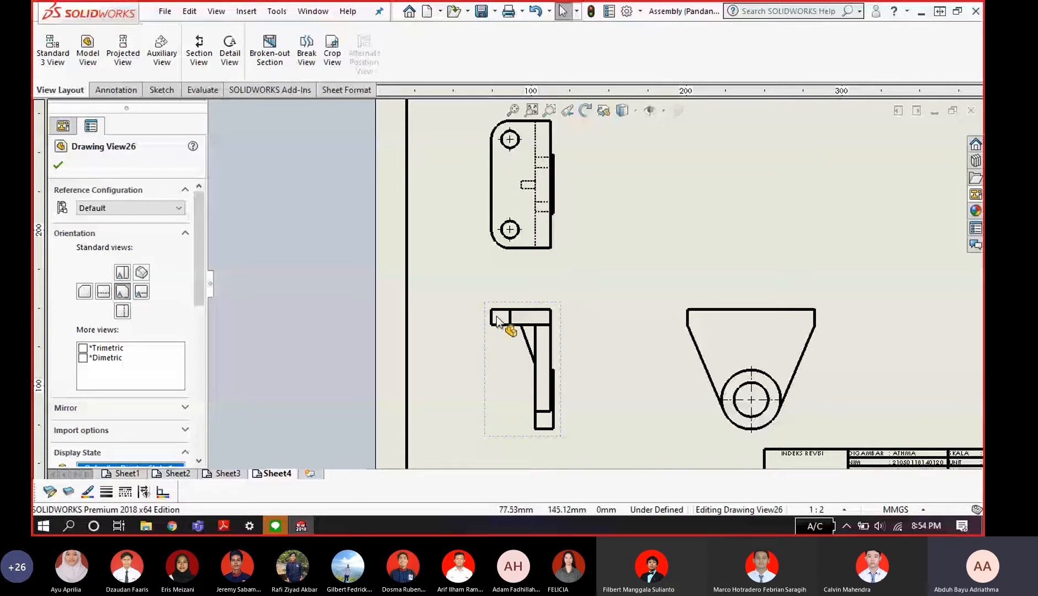
scroll(496, 317, "down", 1)
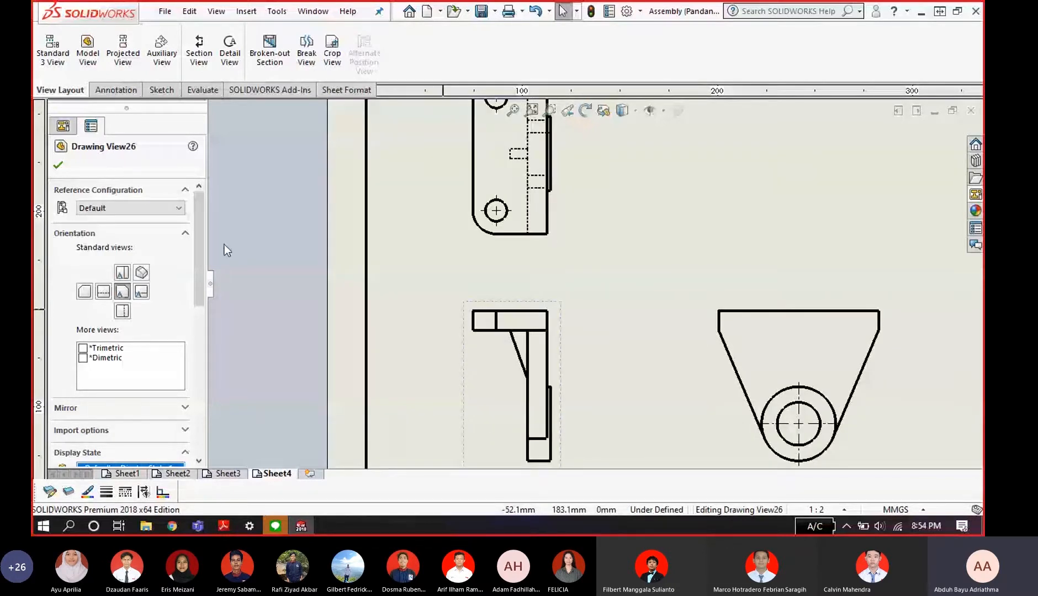
scroll(143, 309, "down", 5)
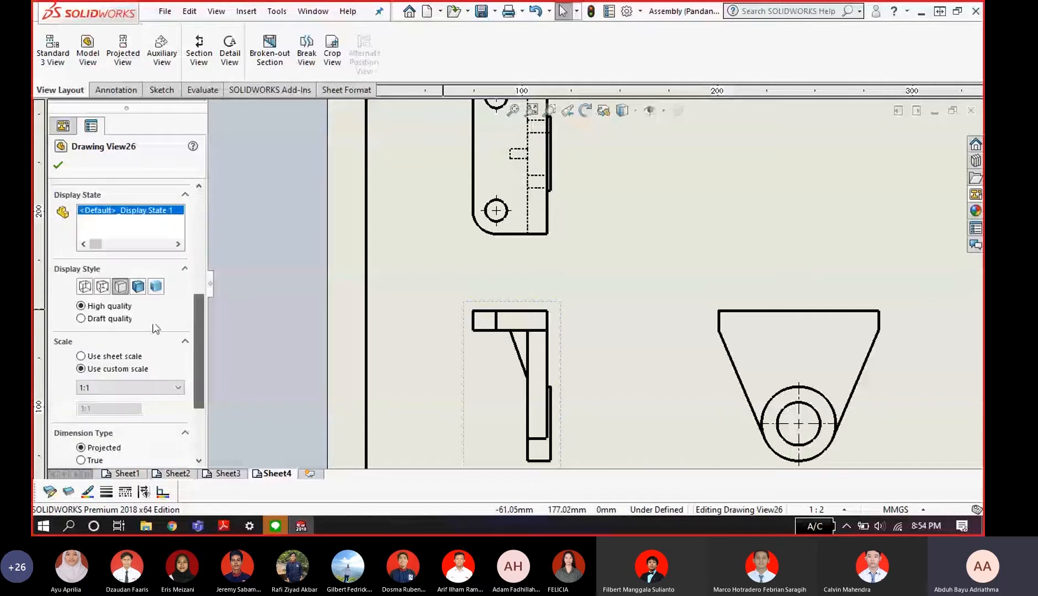
left_click(102, 290)
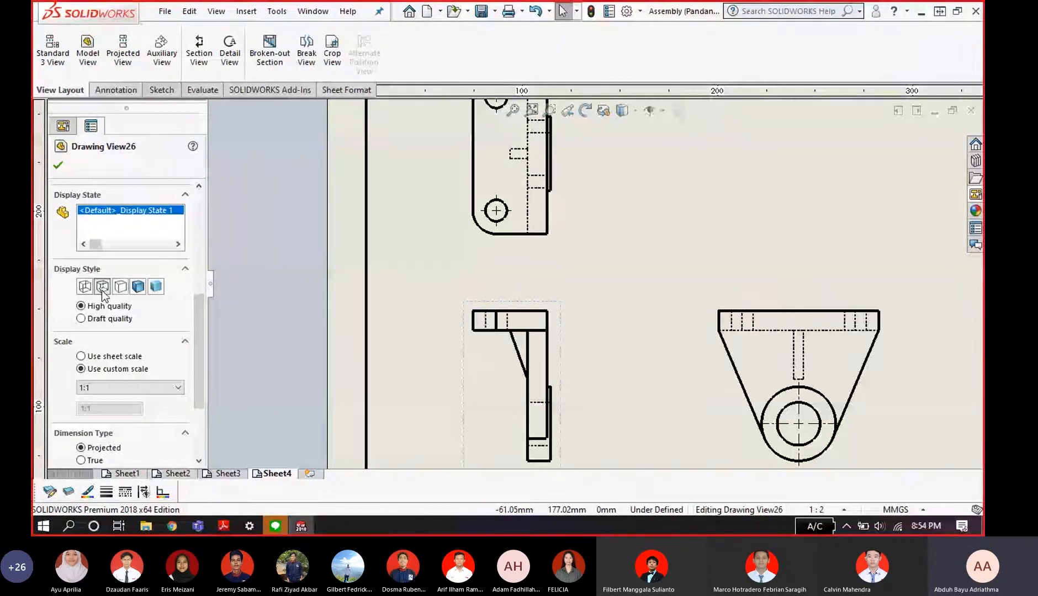
left_click_drag(199, 329, 198, 384)
left_click(82, 346)
left_click(58, 166)
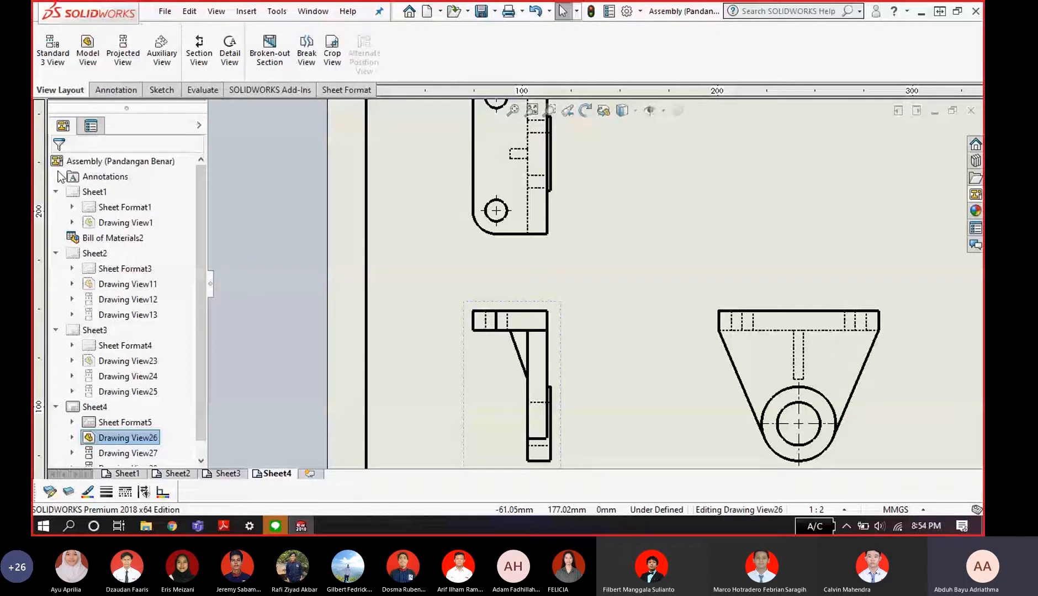
- Dimension the top view's straight upper edge and the vertical distance from that edge to the lower end of the upper corner arc
scroll(507, 162, "up", 1)
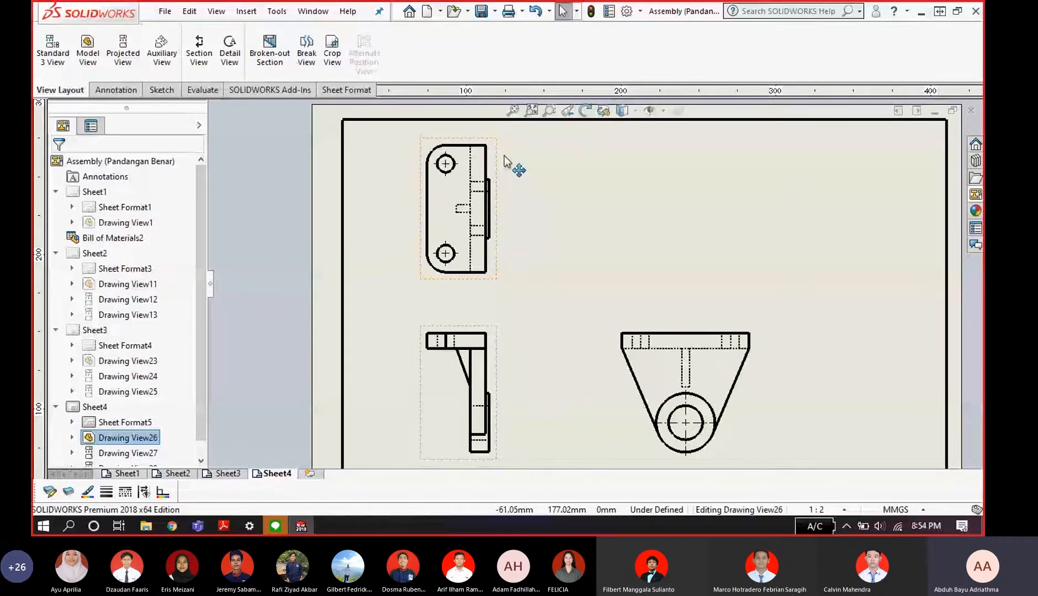
scroll(504, 160, "up", 1)
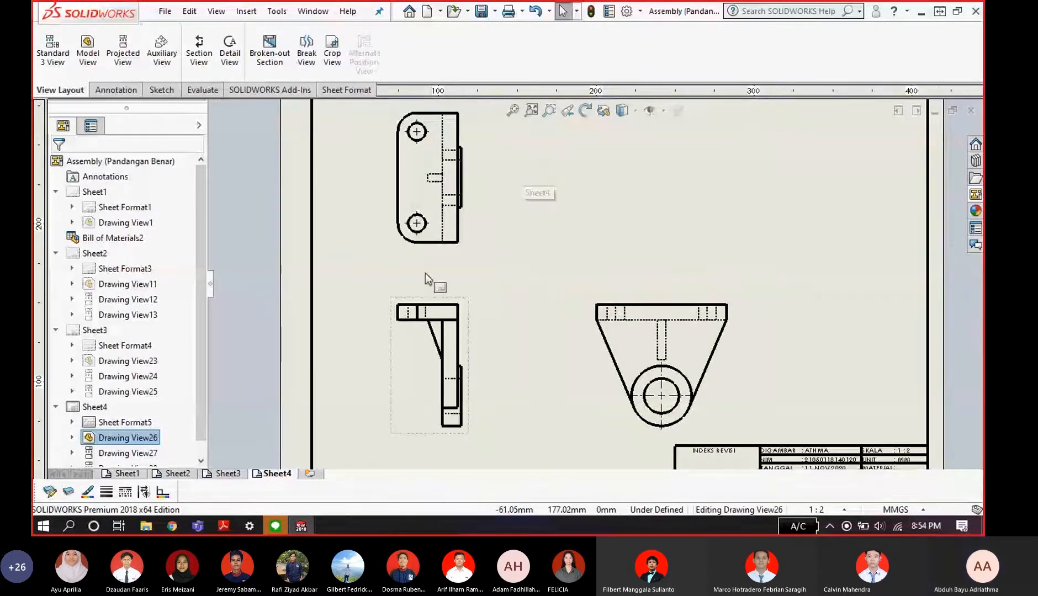
left_click(434, 273)
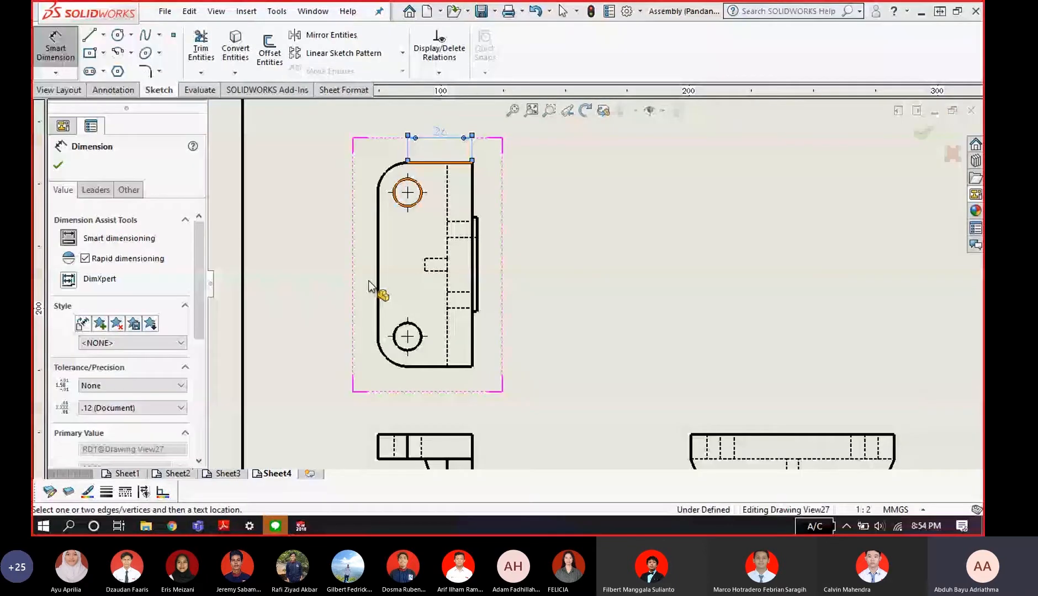
scroll(369, 285, "down", 2)
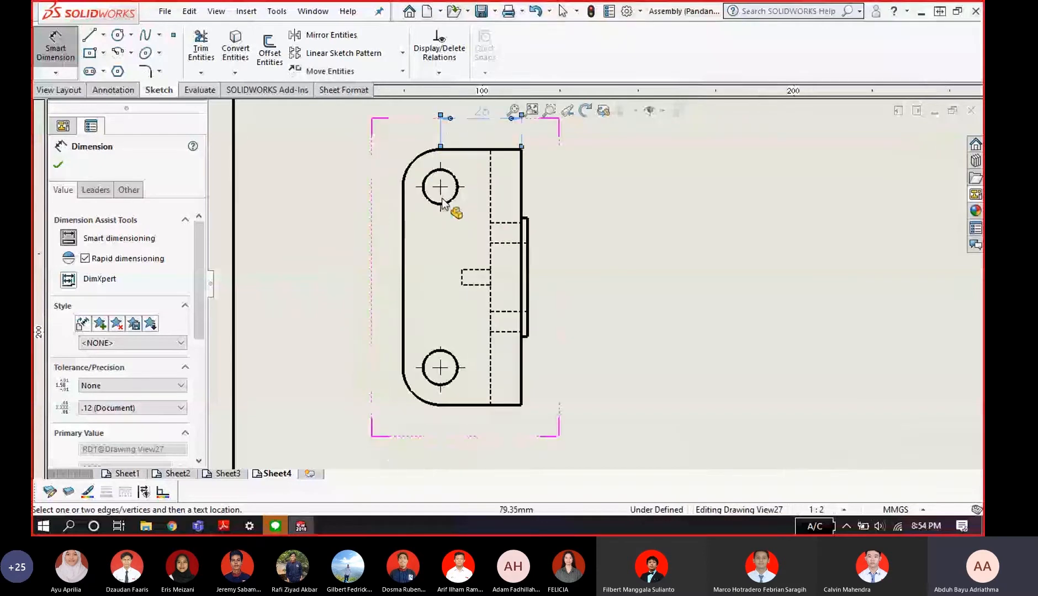
scroll(443, 203, "down", 1)
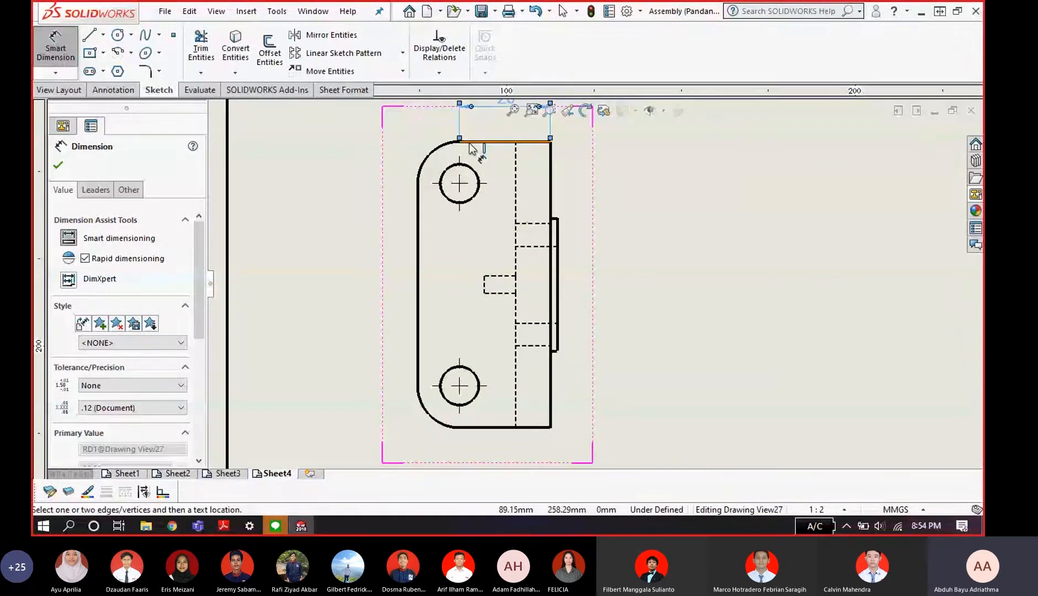
left_click(470, 148)
left_click(417, 183)
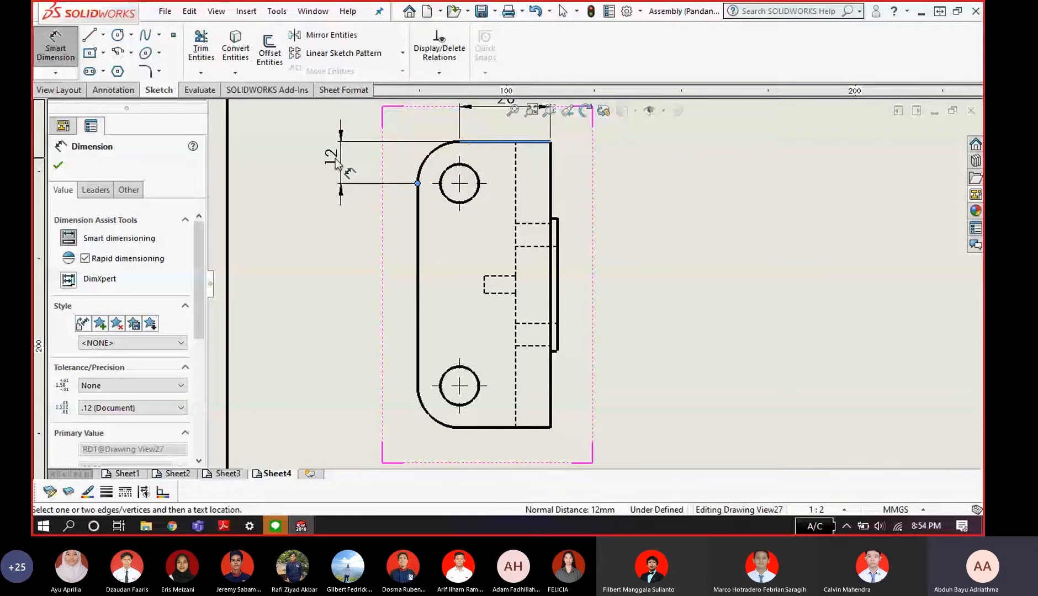
left_click(335, 157)
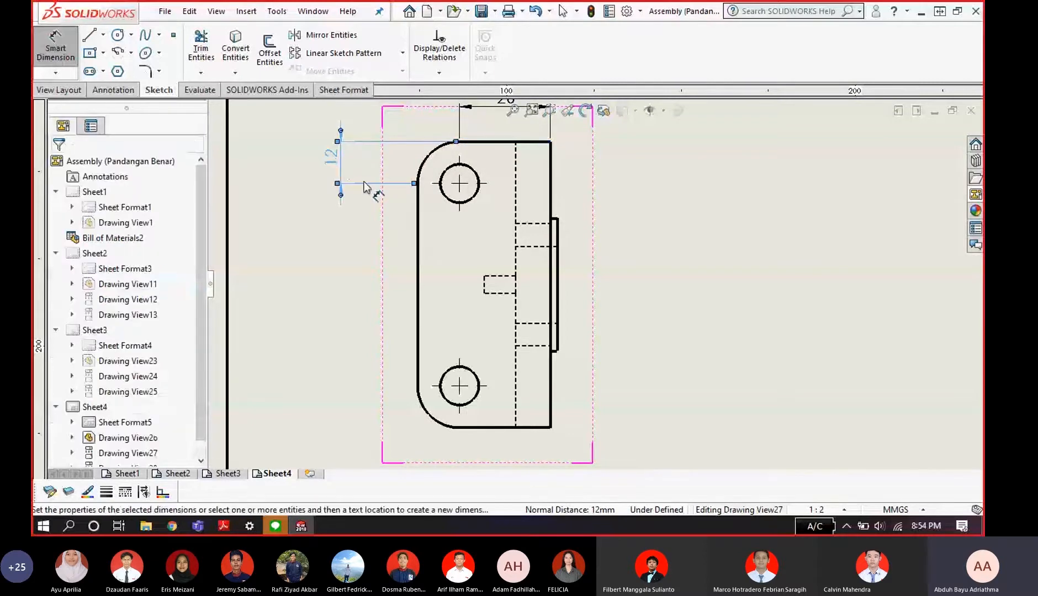
- Dimension the straight vertical edge between the top view's two rounded corners, with the text outside the outline
left_click(418, 274)
left_click(385, 290)
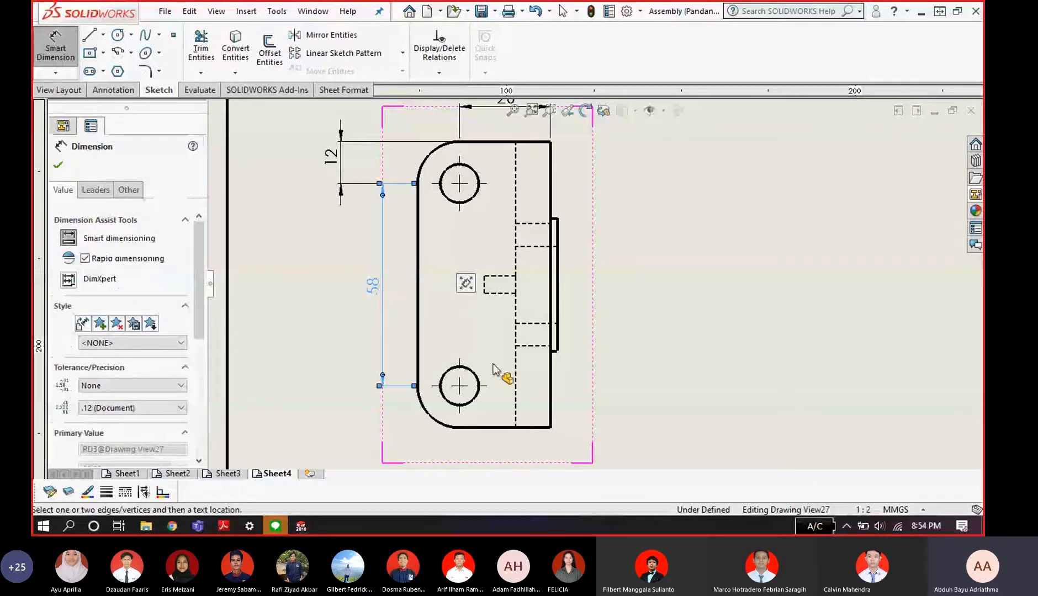
scroll(493, 364, "up", 1)
key("Escape")
- Dimension the diameter of the top view's lower hole, with the text diagonally outside the rounded corner
scroll(487, 371, "down", 2)
key("Return")
scroll(475, 358, "down", 2)
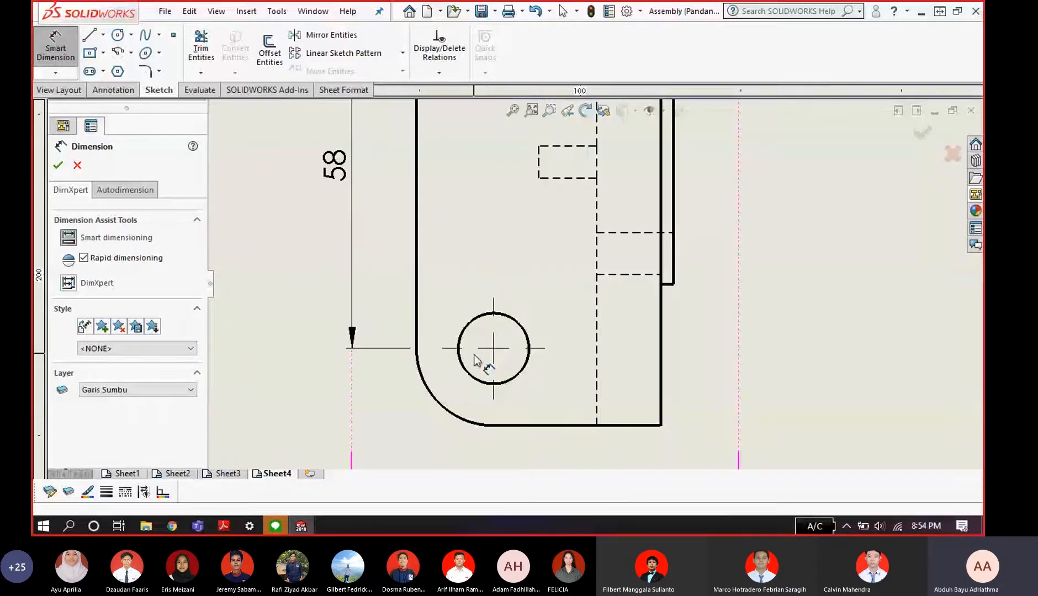
left_click(469, 375)
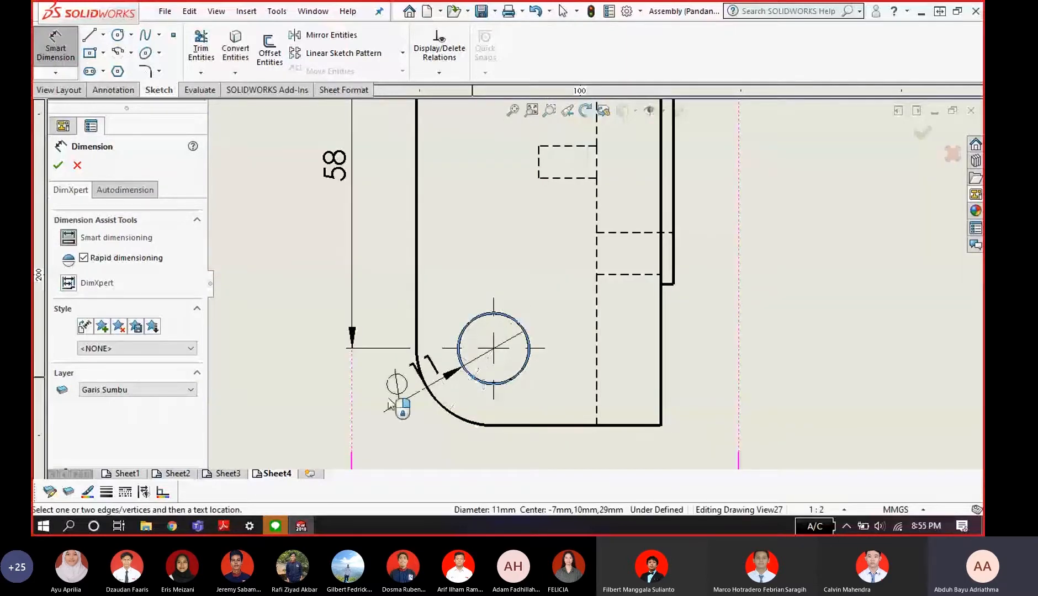
left_click(353, 435)
key("Escape")
- Dimension the overall width of the front view's top flange, with the text above it
scroll(523, 430, "up", 2)
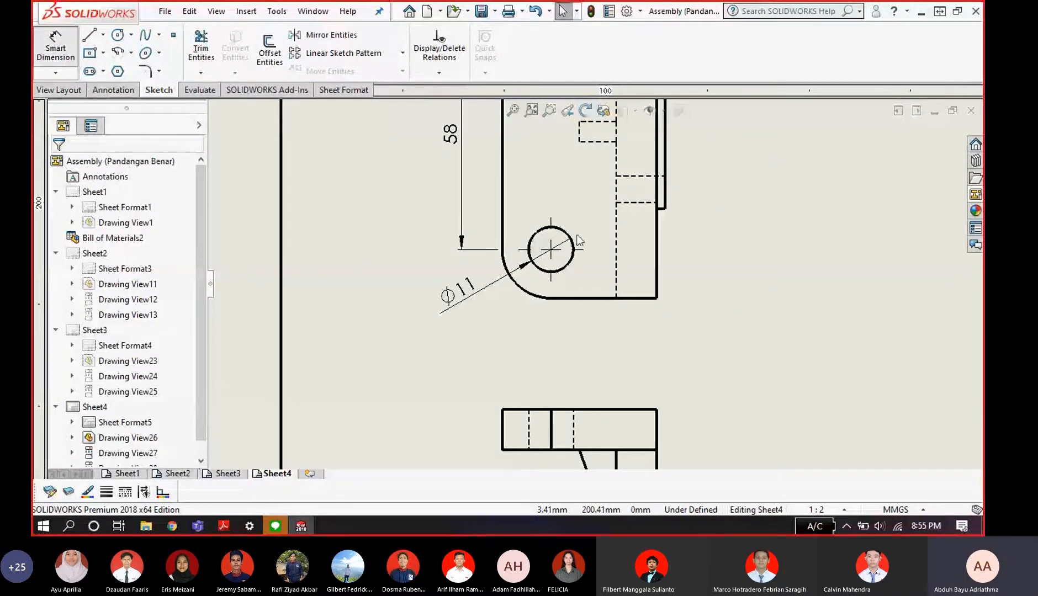
left_click(55, 48)
scroll(809, 399, "down", 1)
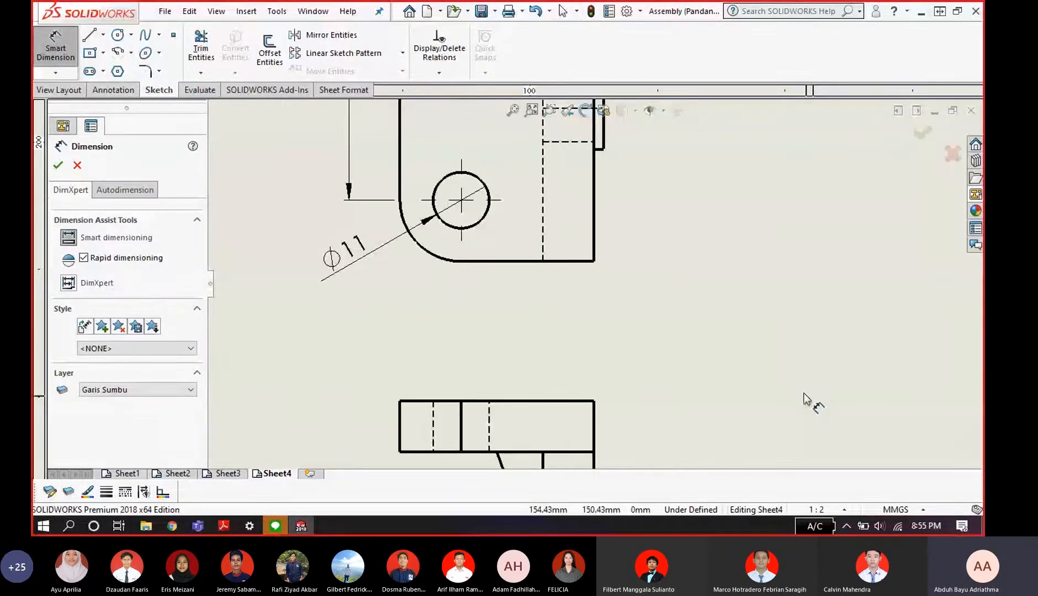
scroll(530, 423, "down", 1)
left_click(544, 397)
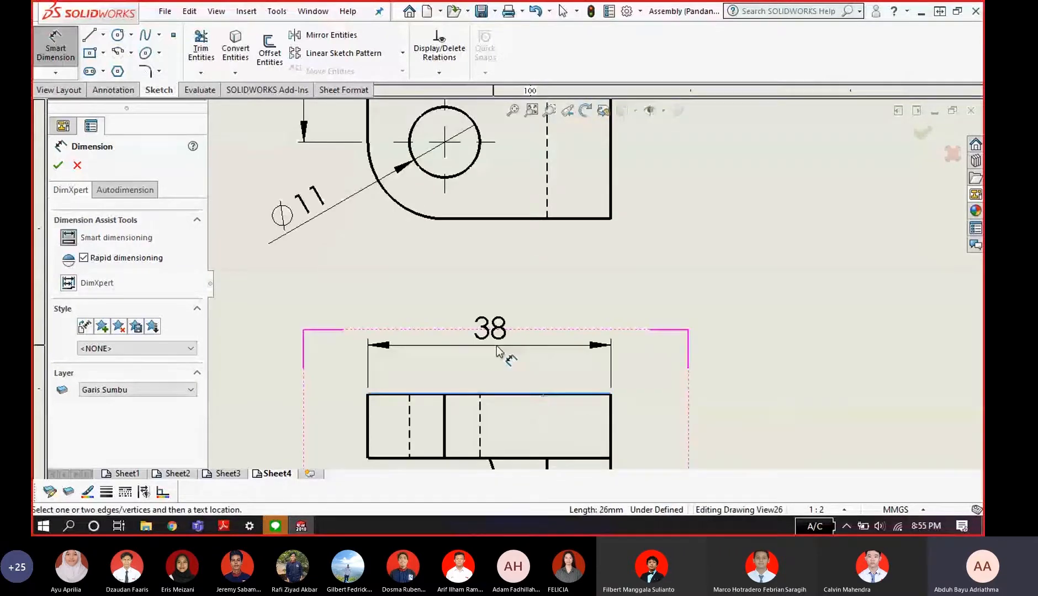
left_click(498, 351)
key("Escape")
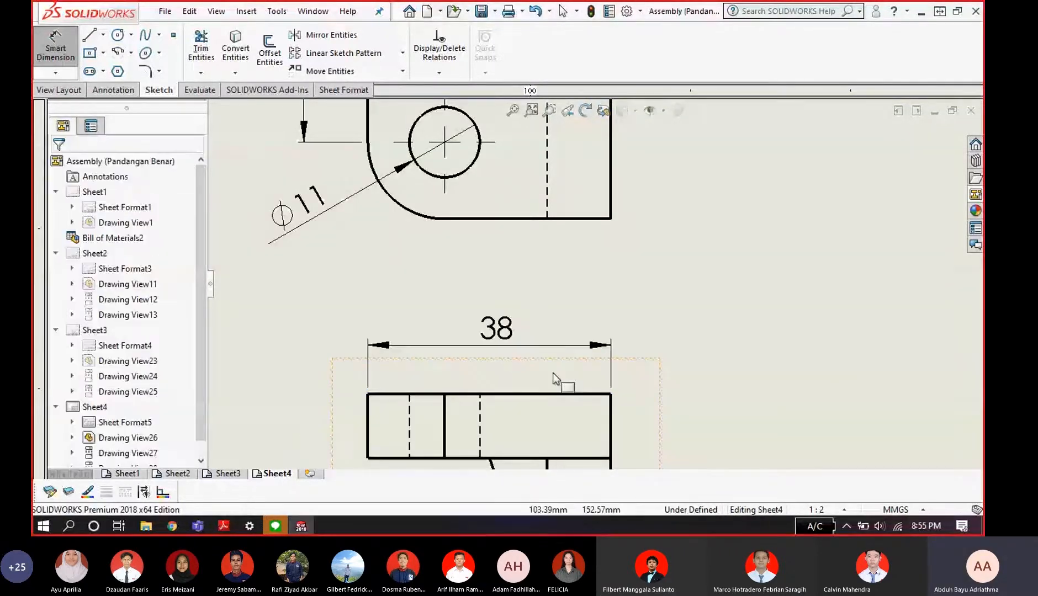
- Dimension the thickness of the front view's top flange along its outer vertical edge
scroll(553, 373, "up", 1)
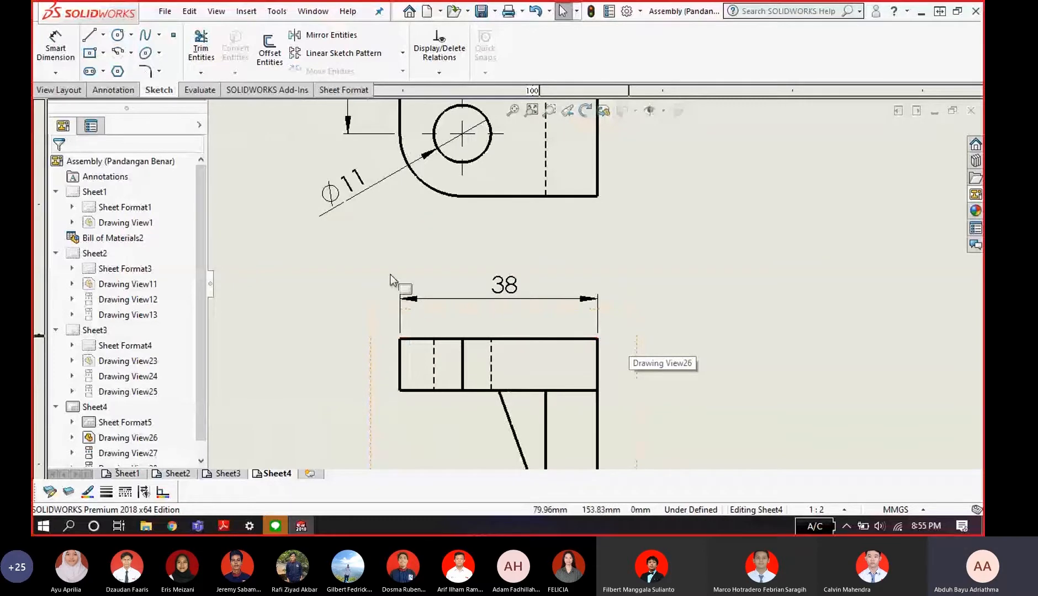
key("d")
scroll(410, 346, "down", 1)
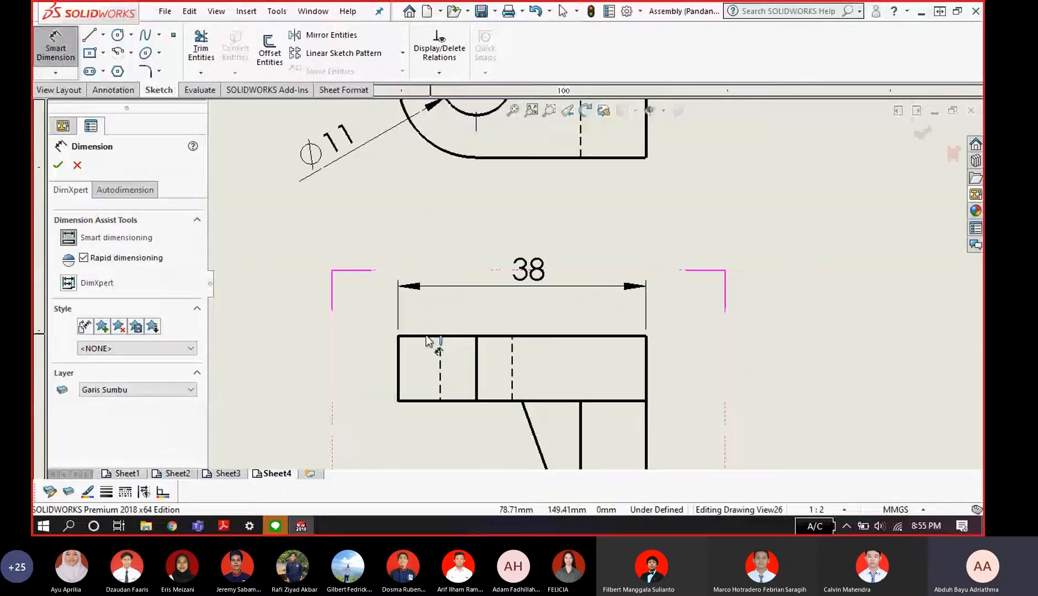
left_click(396, 359)
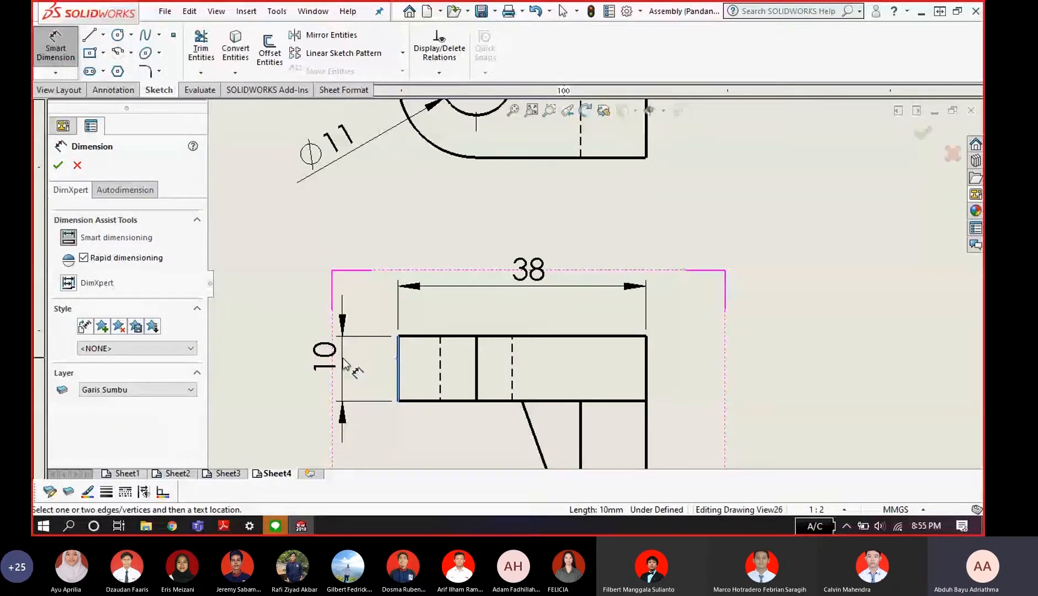
- Dimension the height of the upper flange's free end in the side view and move the dimension further out from the part
left_click(345, 364)
left_click_drag(324, 354, 322, 377)
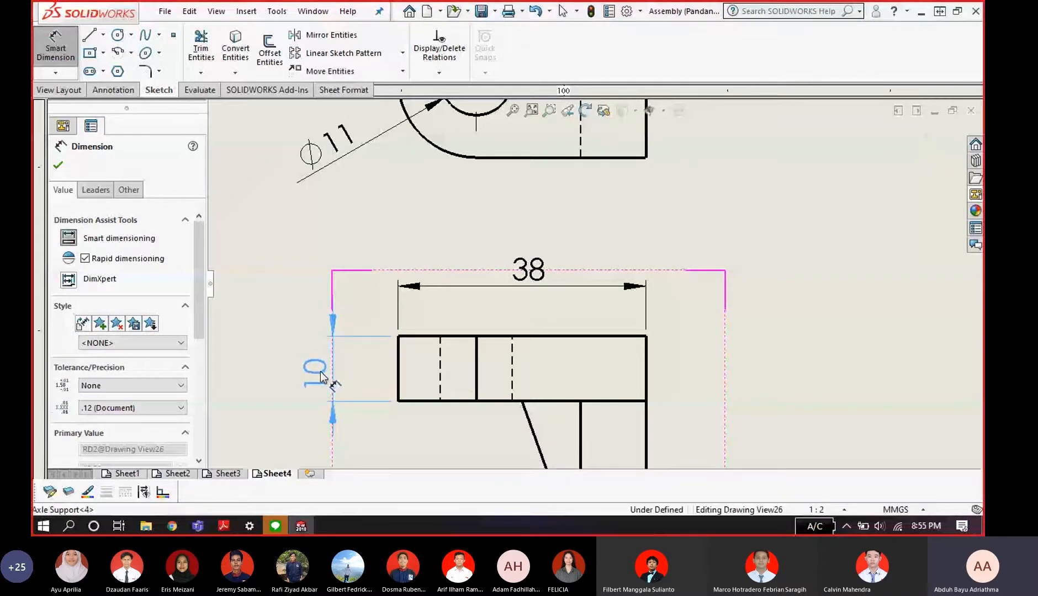
key("Escape")
scroll(621, 428, "up", 2)
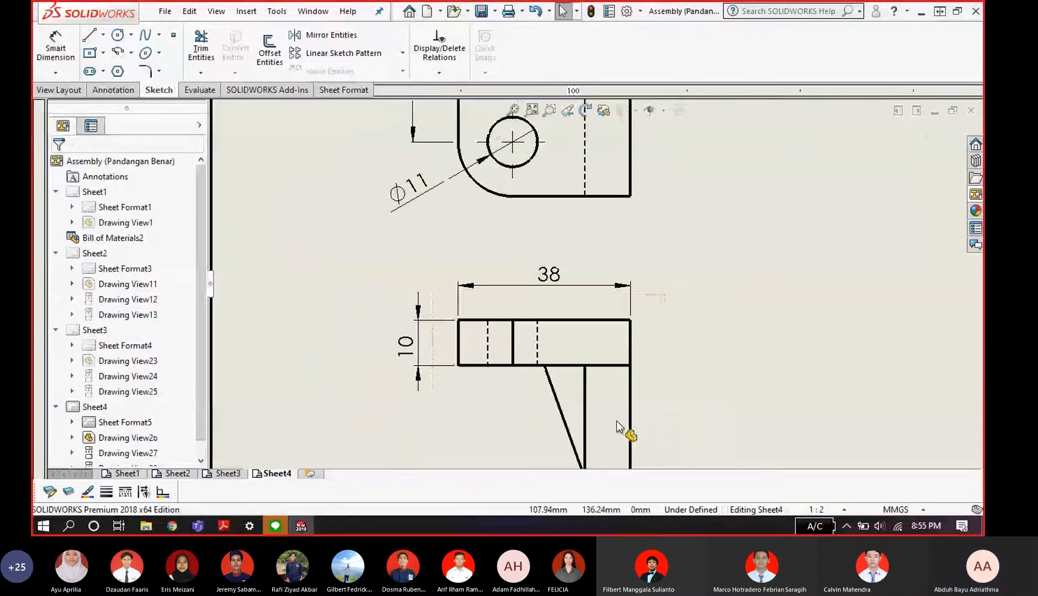
- Try to dimension the angle between the rib's slanted edge and the upper flange's lower edge
scroll(629, 430, "down", 2)
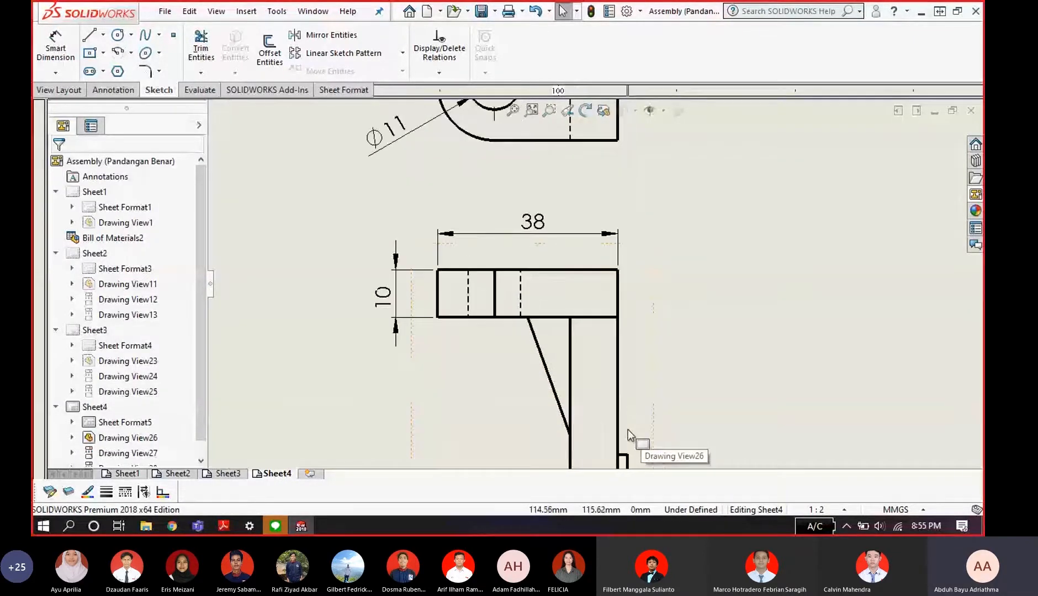
scroll(592, 417, "down", 1)
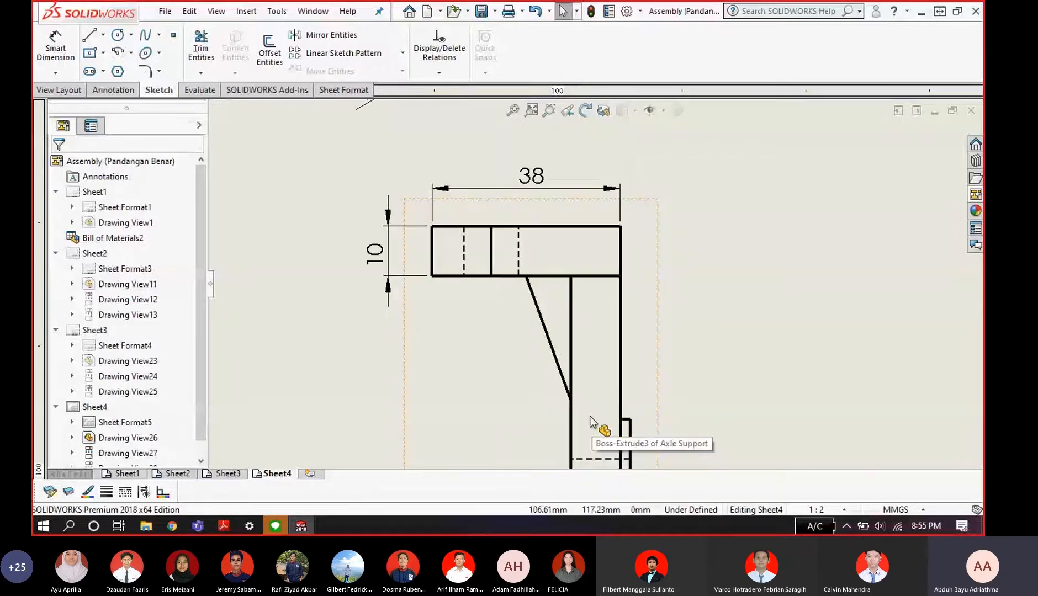
left_click(58, 49)
left_click(448, 276)
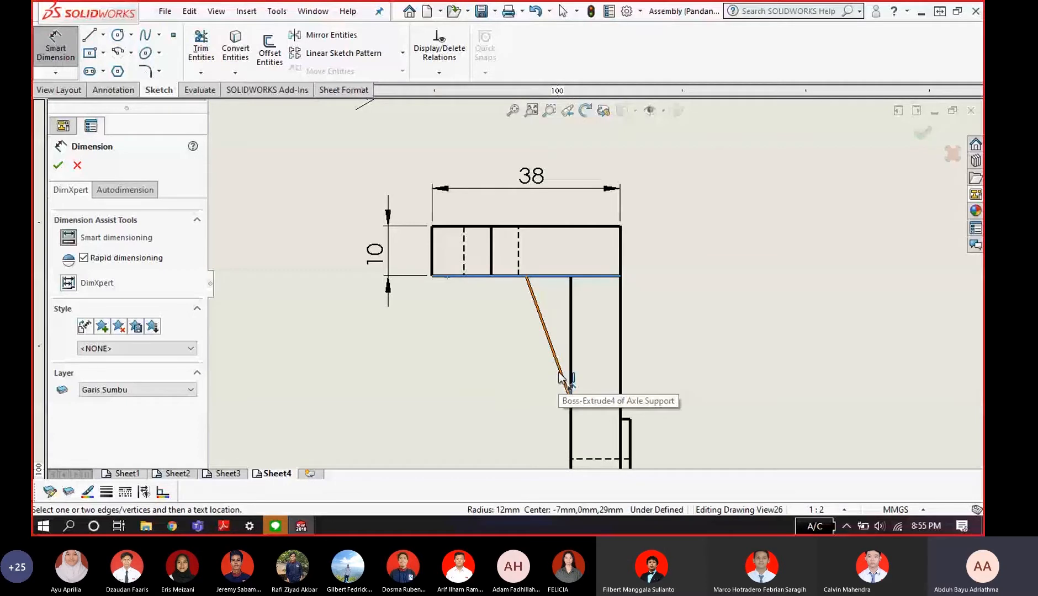
key("Escape")
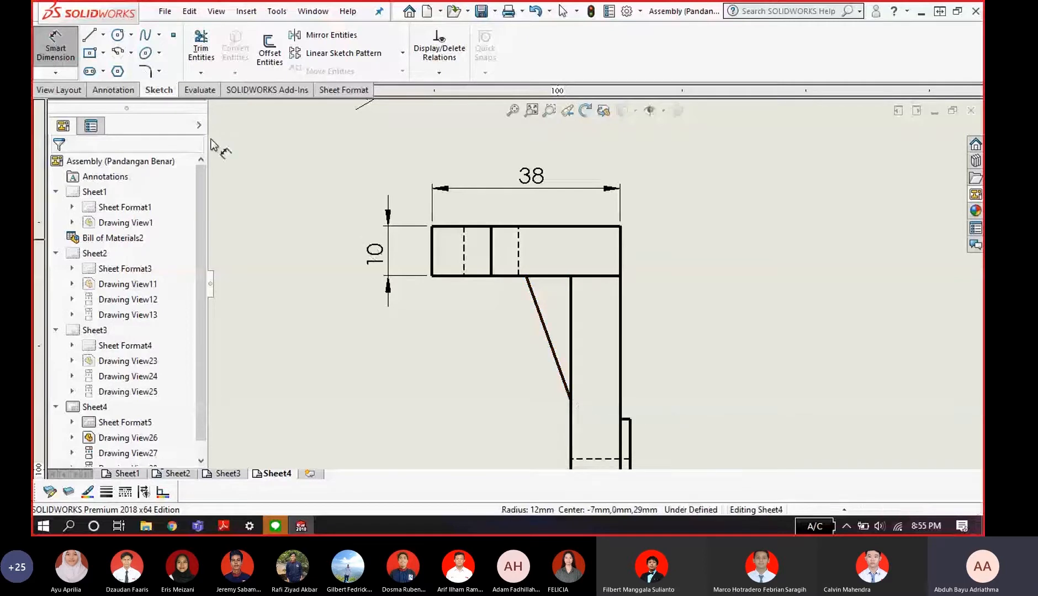
left_click(570, 395)
left_click(451, 275)
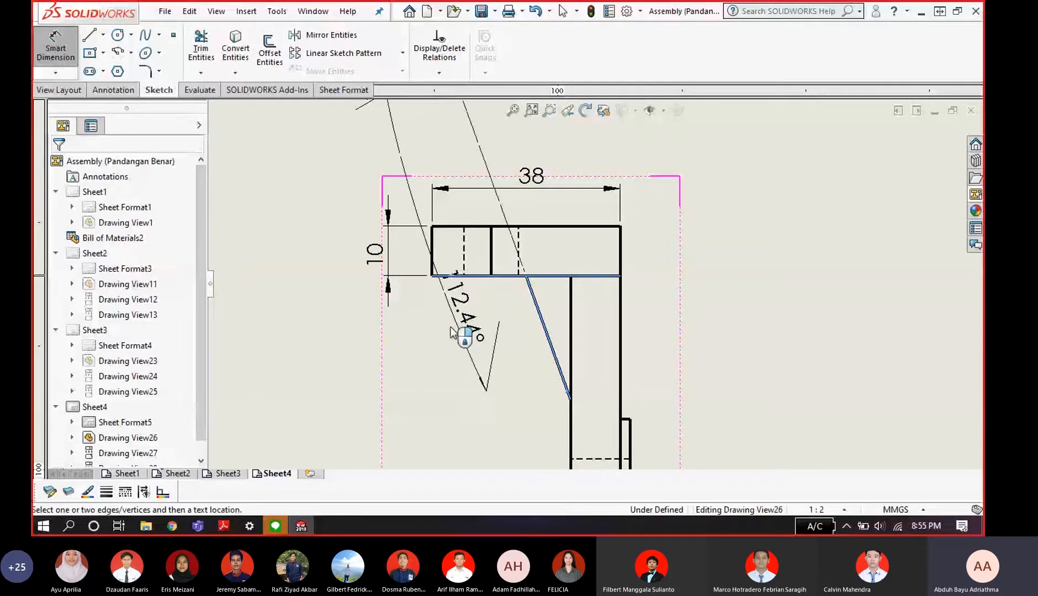
key("Escape")
key("Escape")
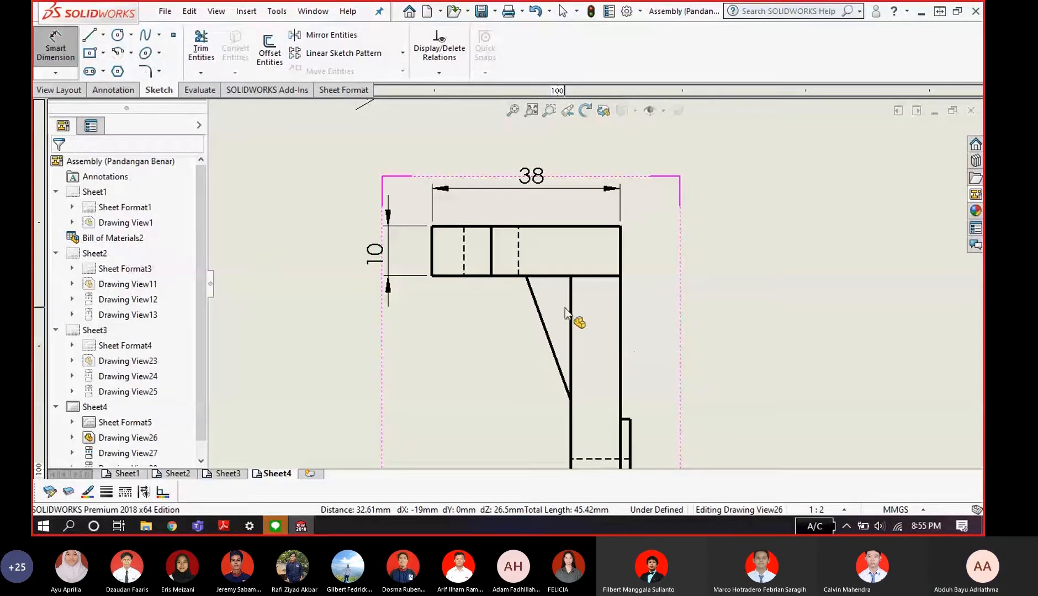
- Try to dimension the rib's slanted edge against the web's adjoining vertical edge
key("z")
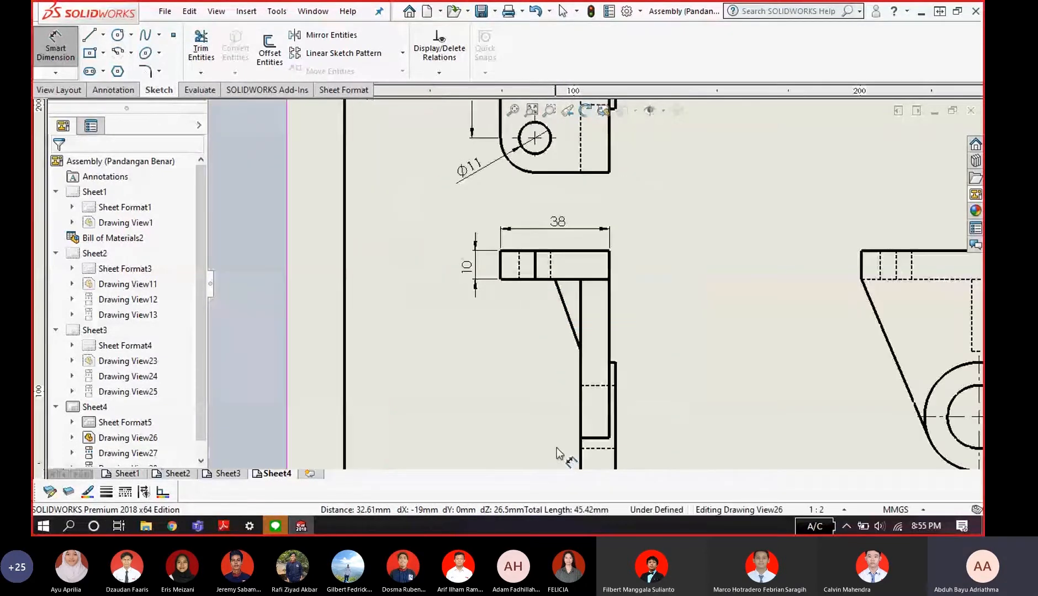
scroll(557, 453, "down", 2)
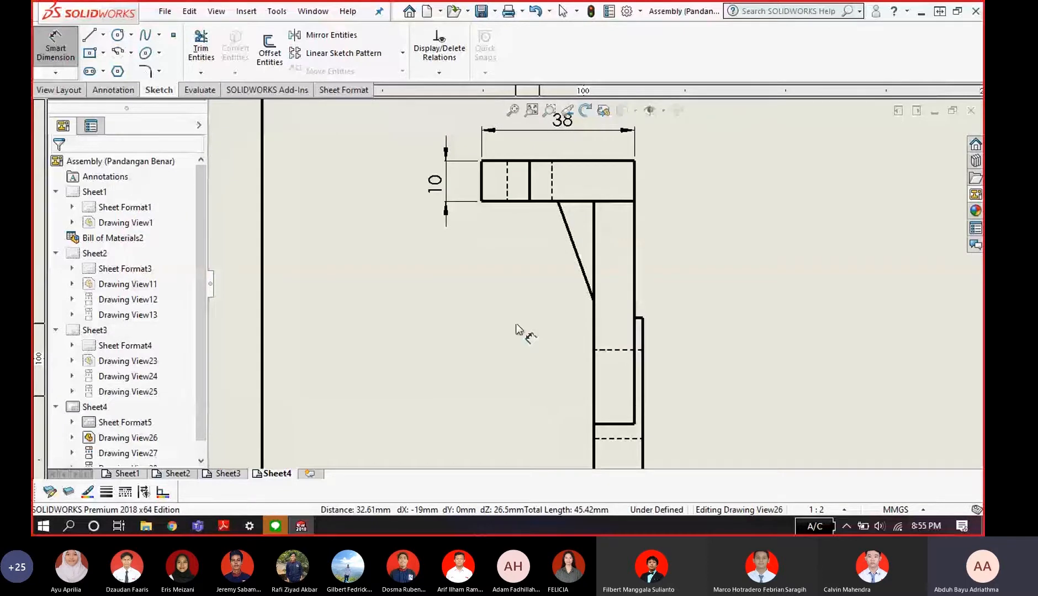
left_click(585, 276)
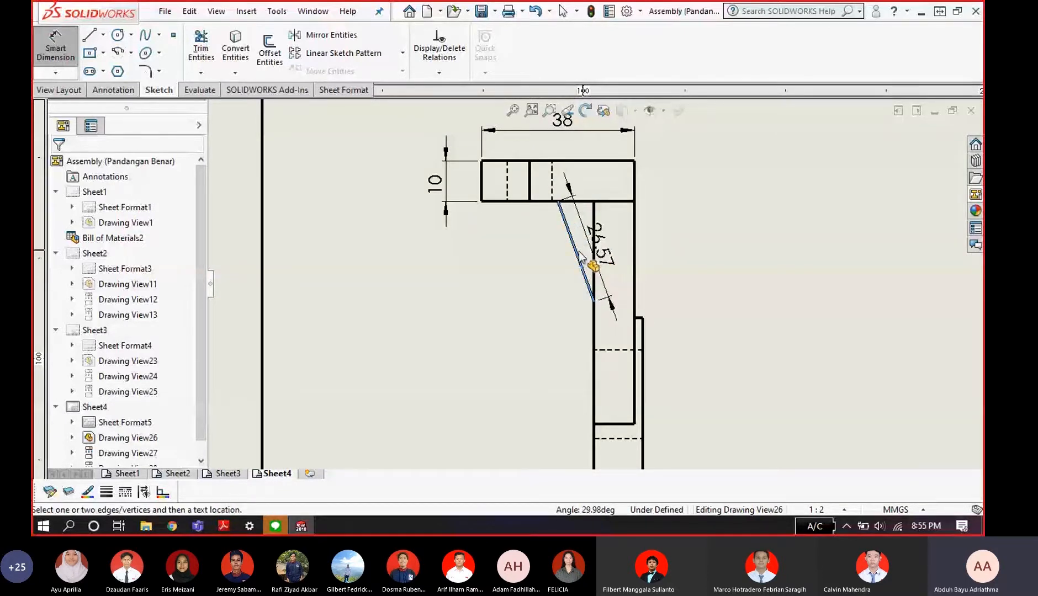
scroll(607, 261, "down", 3)
left_click(616, 254)
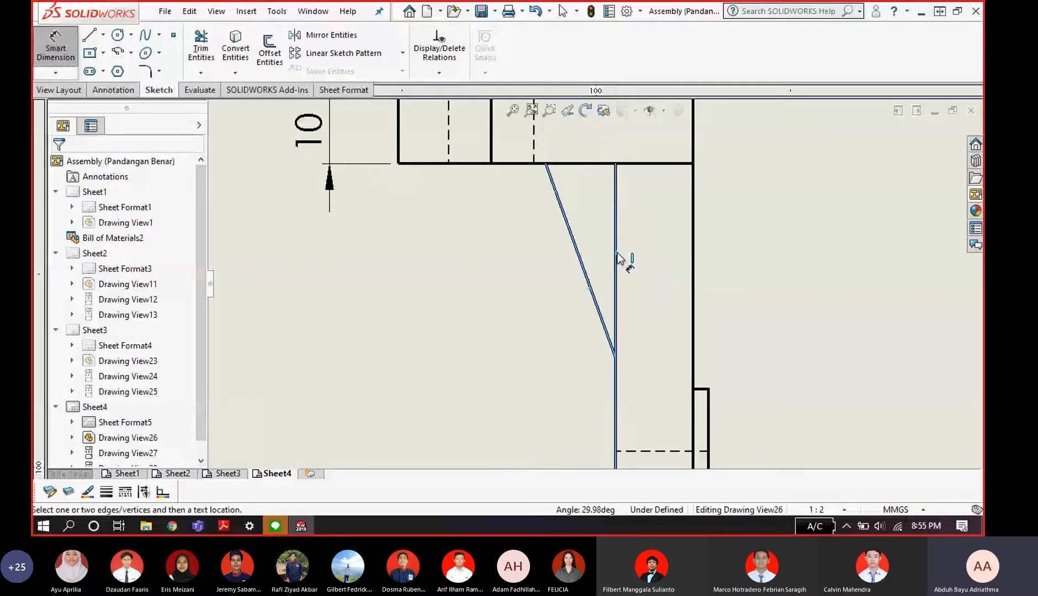
scroll(618, 265, "down", 2)
left_click(623, 273)
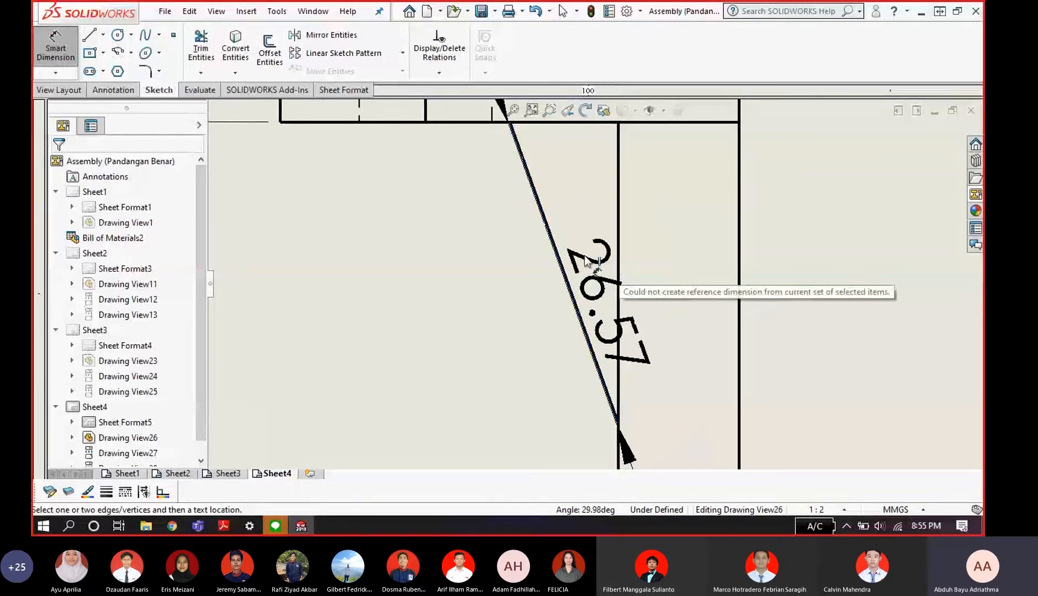
key("Escape")
left_click(55, 48)
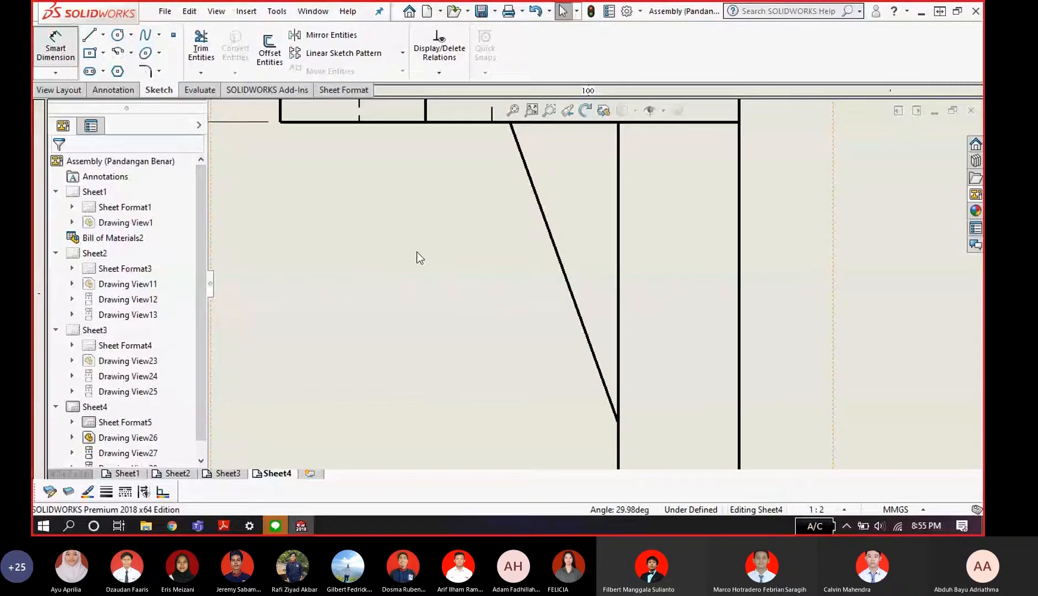
left_click(619, 320)
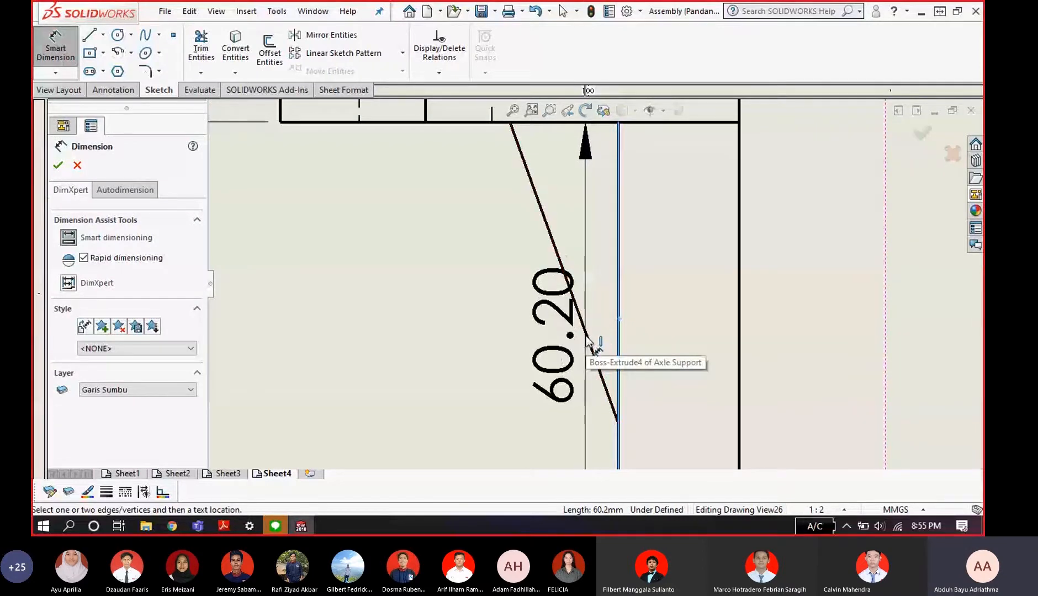
key("Escape")
- Dimension the short top edge of the boss protruding from the web, placing the dimension beside the side view
scroll(596, 331, "up", 5)
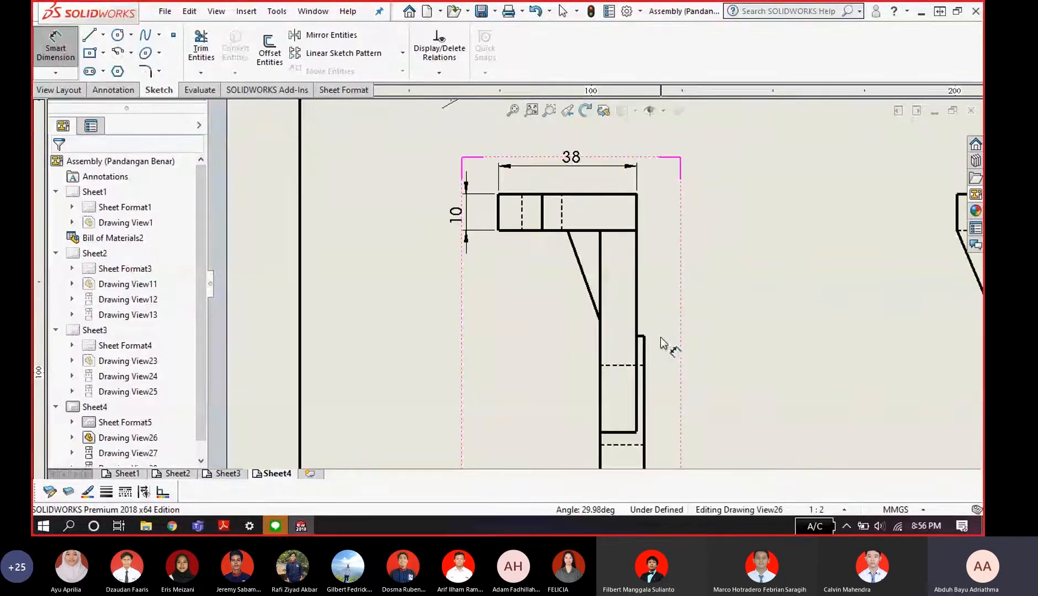
scroll(639, 331, "down", 3)
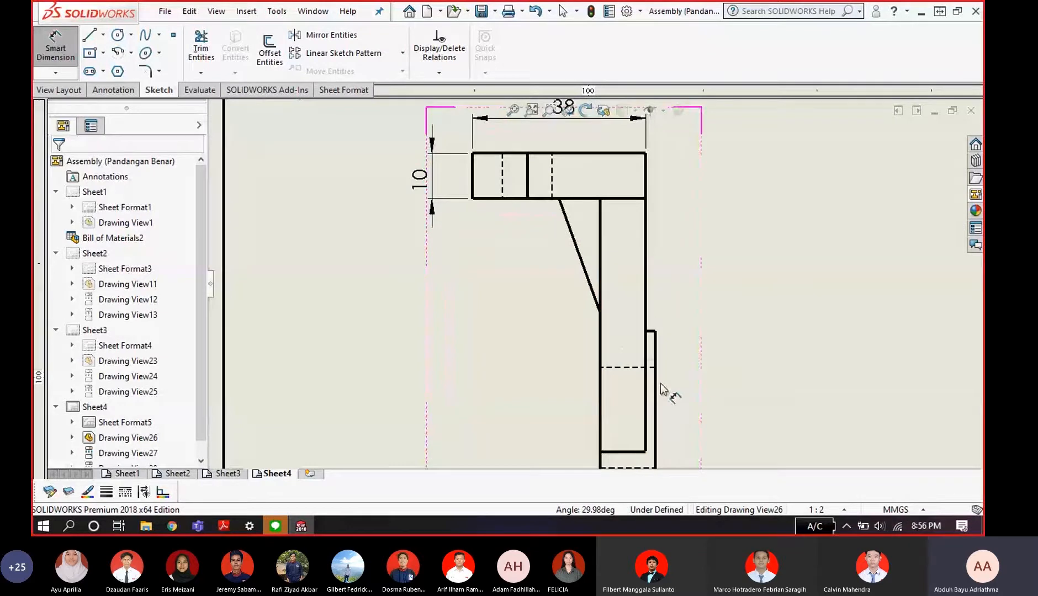
scroll(695, 387, "down", 1)
scroll(638, 295, "down", 2)
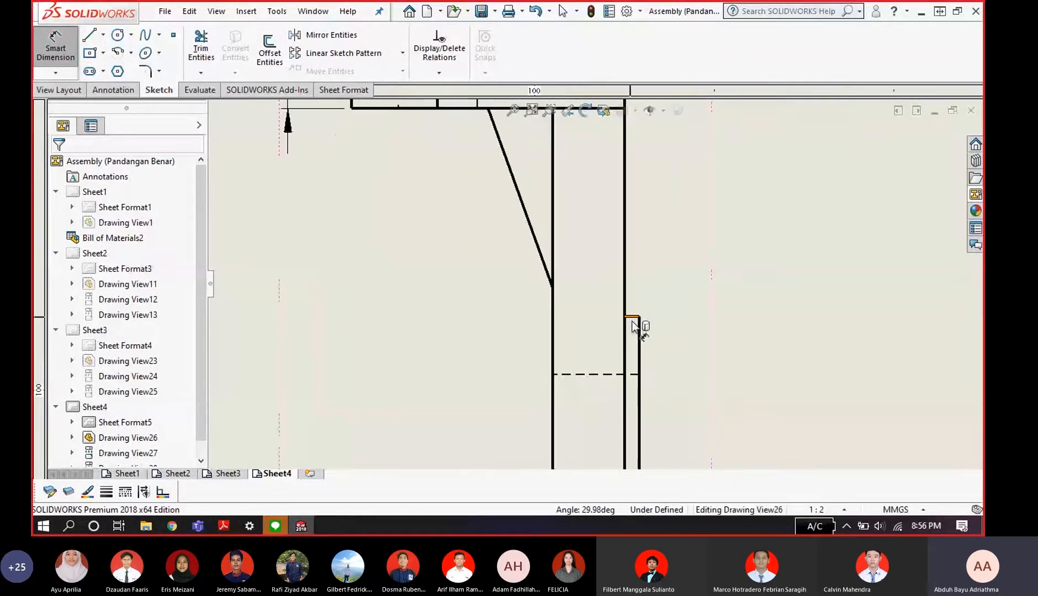
left_click(626, 344)
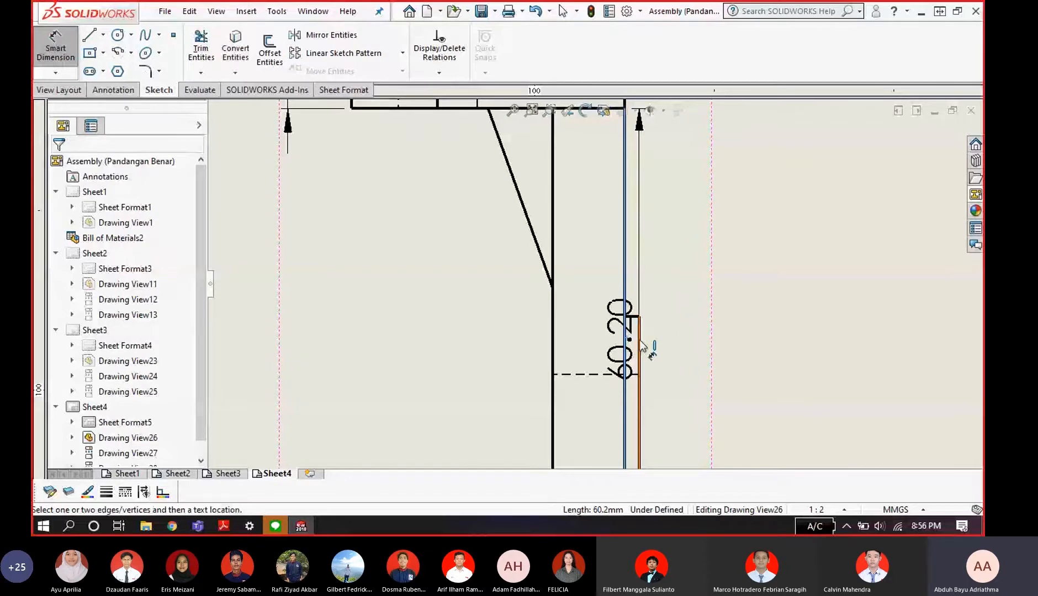
key("Escape")
scroll(585, 260, "up", 2)
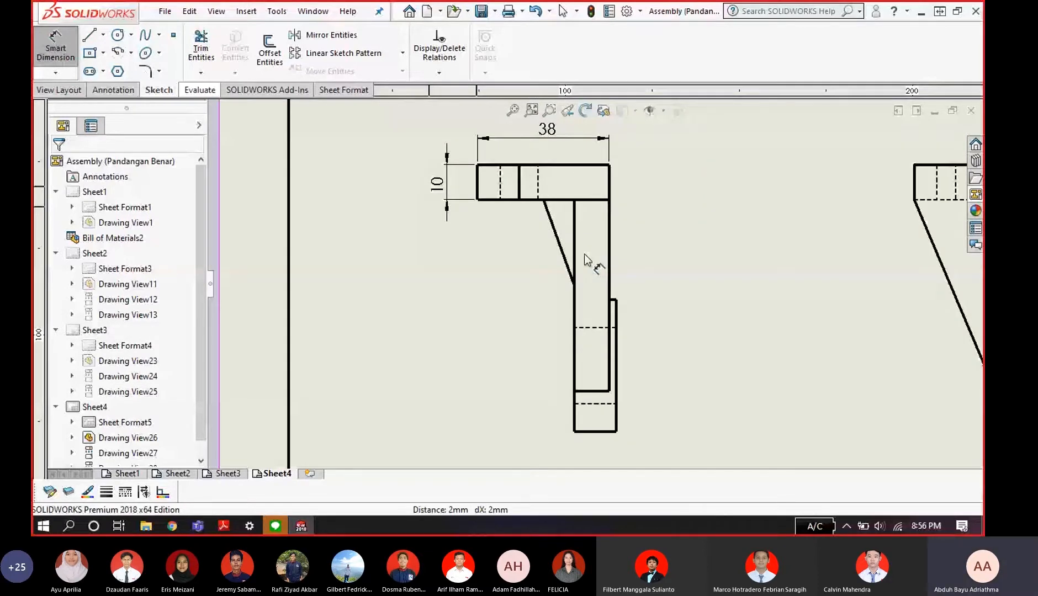
scroll(615, 268, "down", 2)
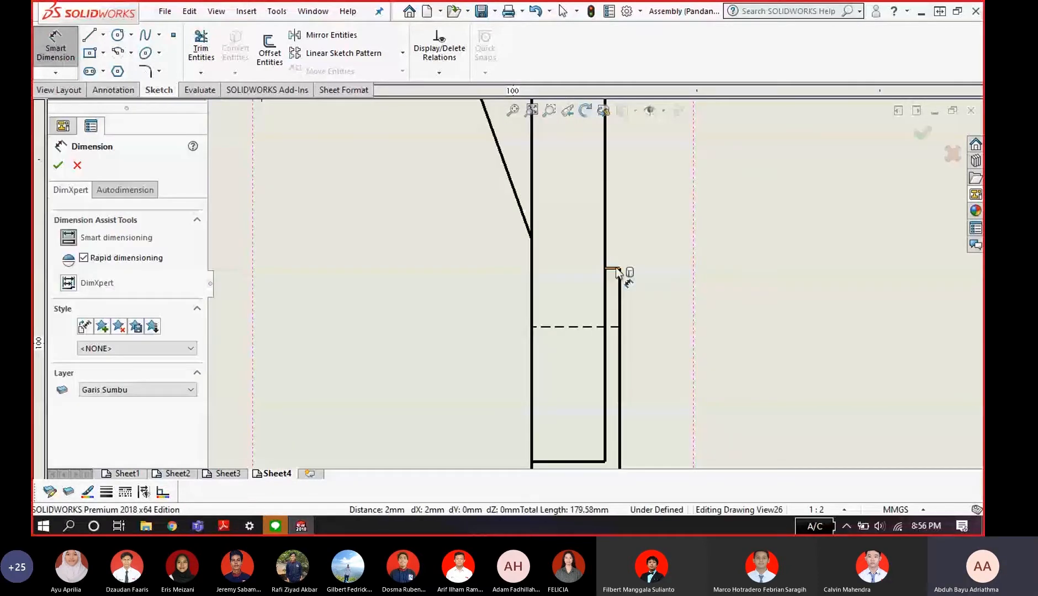
left_click(615, 268)
left_click(715, 249)
scroll(671, 336, "up", 4)
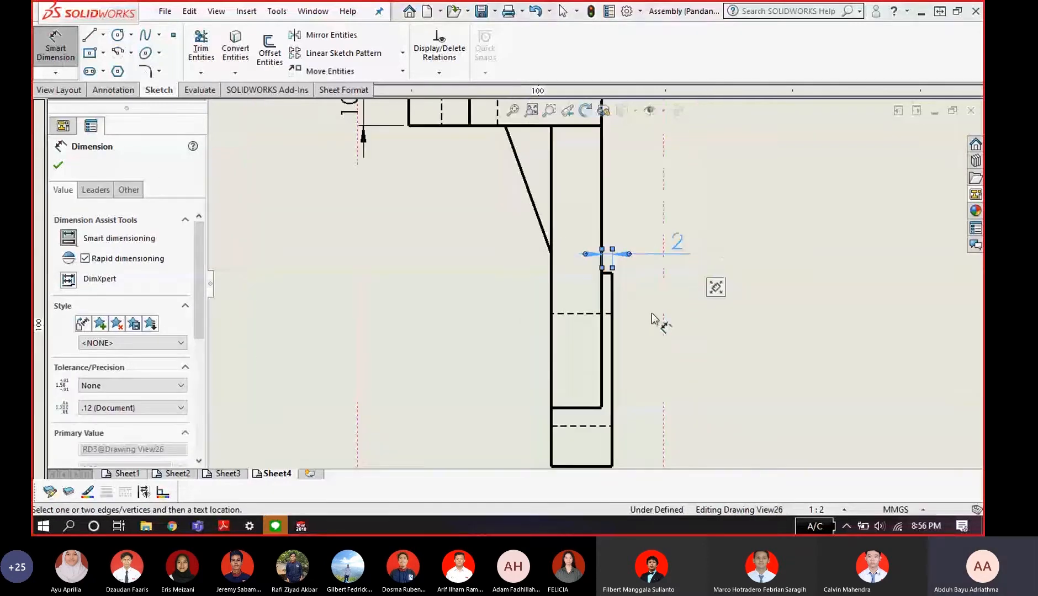
key("Escape")
- Dimension the boss's outer diameter in the side view between its short top edge and its bottom edge
scroll(632, 325, "down", 2)
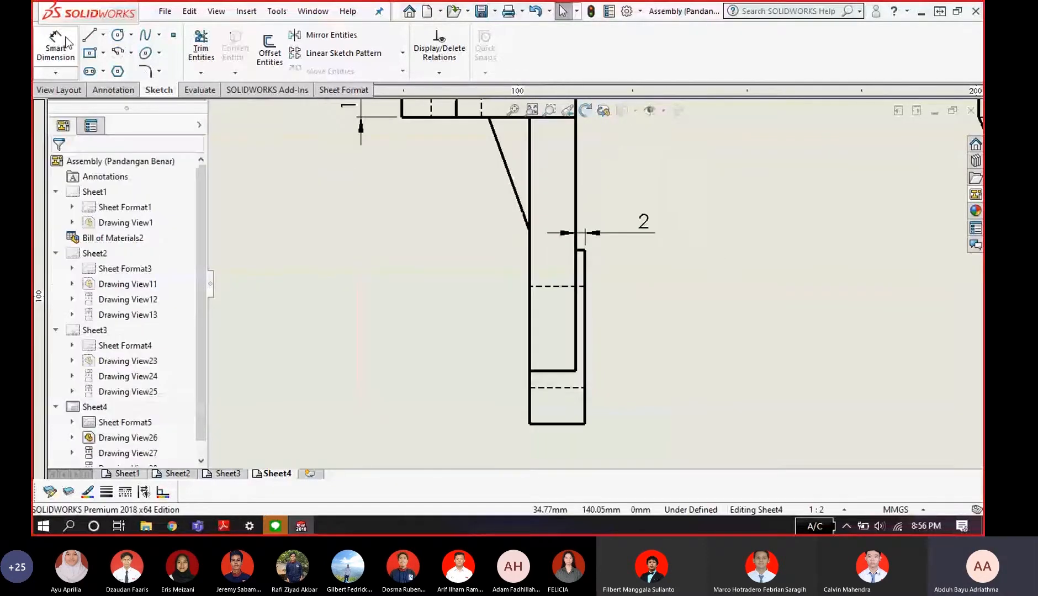
left_click(56, 44)
scroll(549, 271, "down", 1)
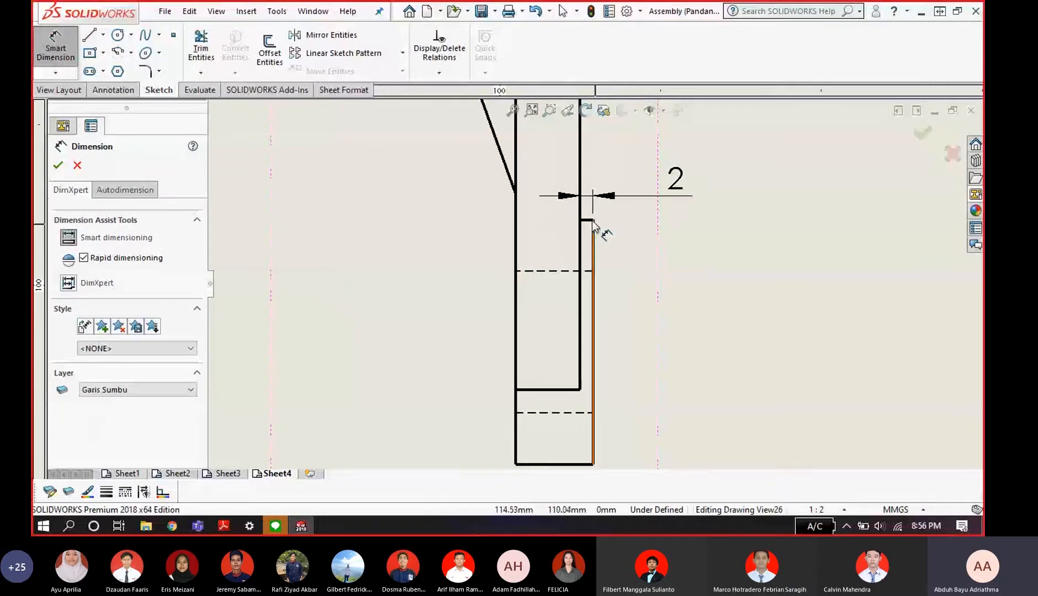
left_click(588, 221)
scroll(593, 282, "up", 3)
scroll(585, 354, "down", 2)
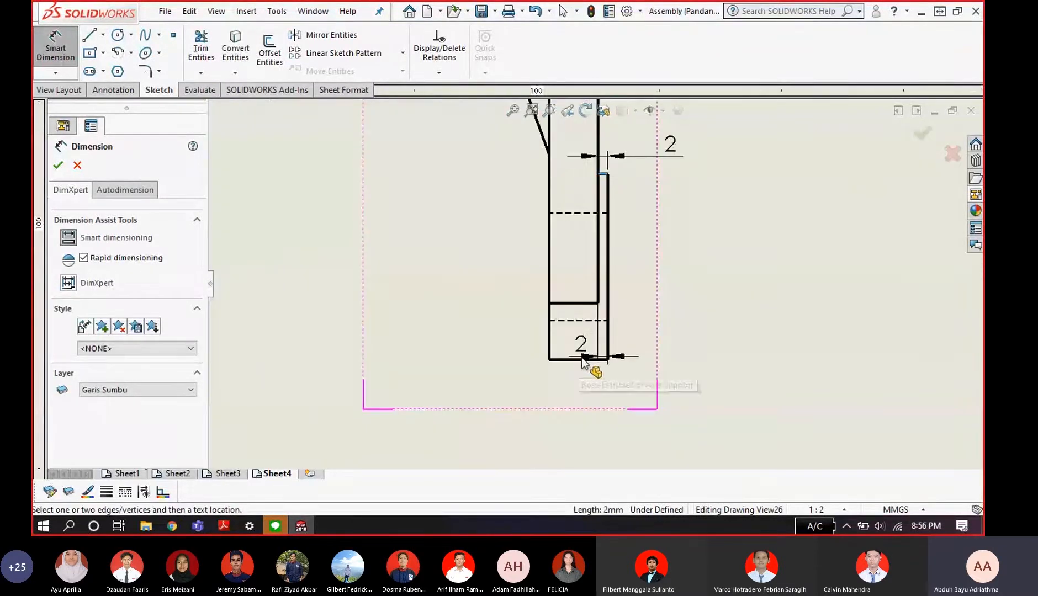
left_click(585, 360)
left_click(680, 281)
key("Escape")
scroll(642, 309, "up", 2)
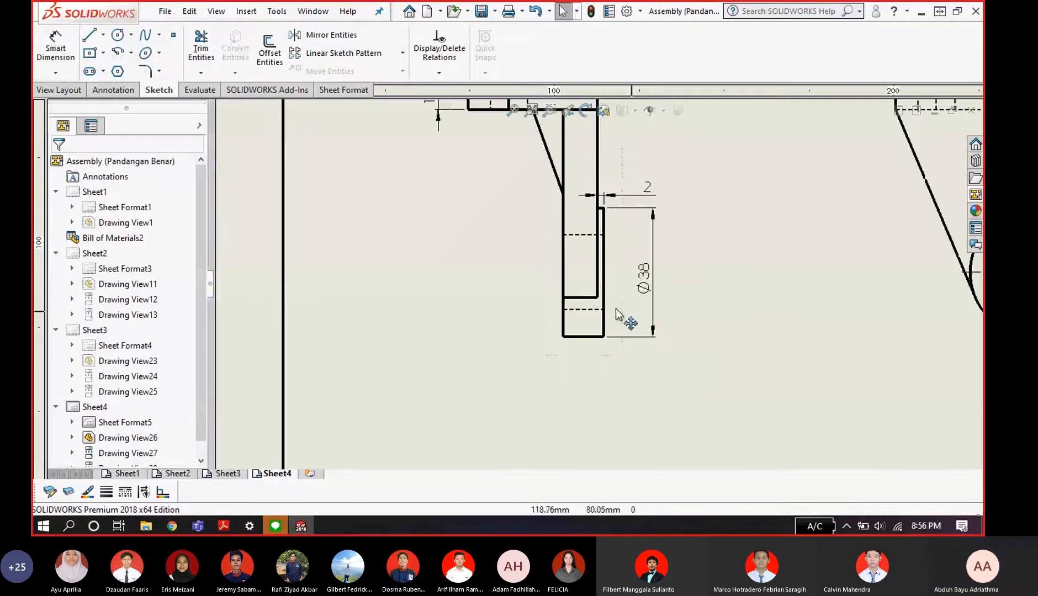
- Try to dimension the vertical distance between the web's lower end edge and the boss's bottom edge
left_click(55, 48)
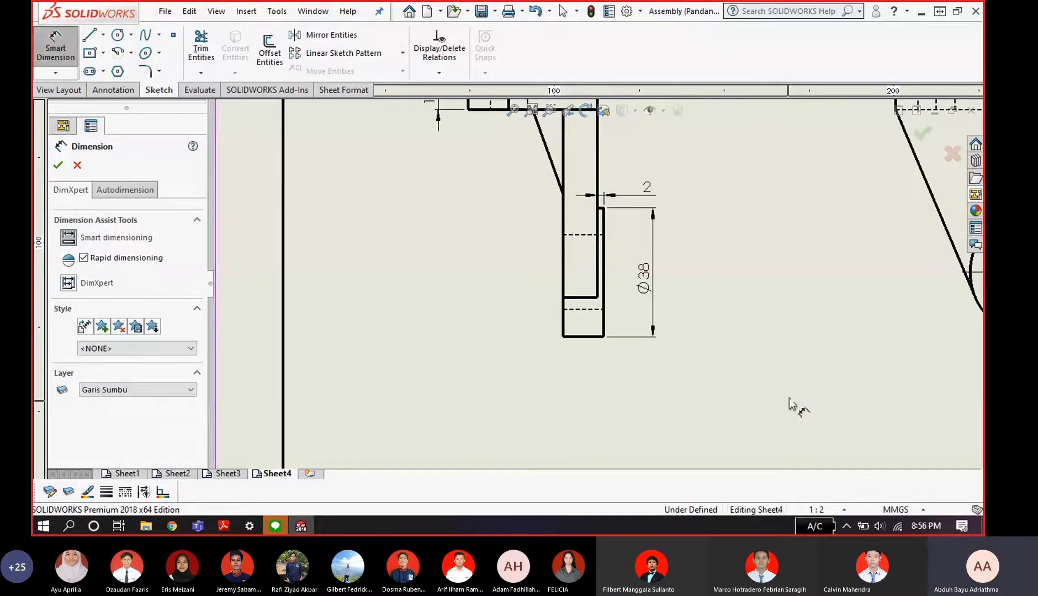
scroll(548, 315, "down", 2)
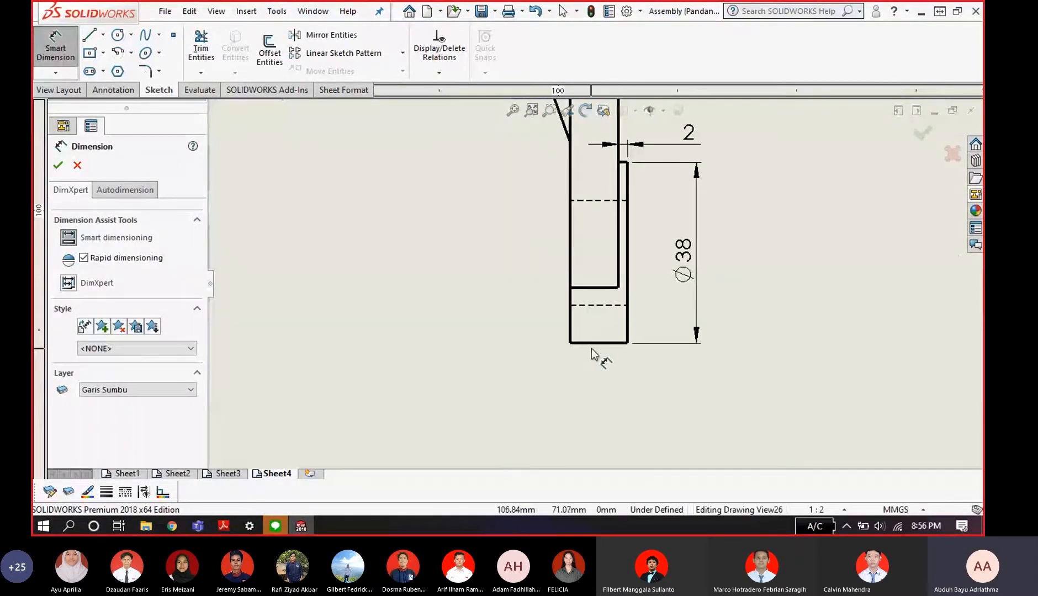
left_click(596, 288)
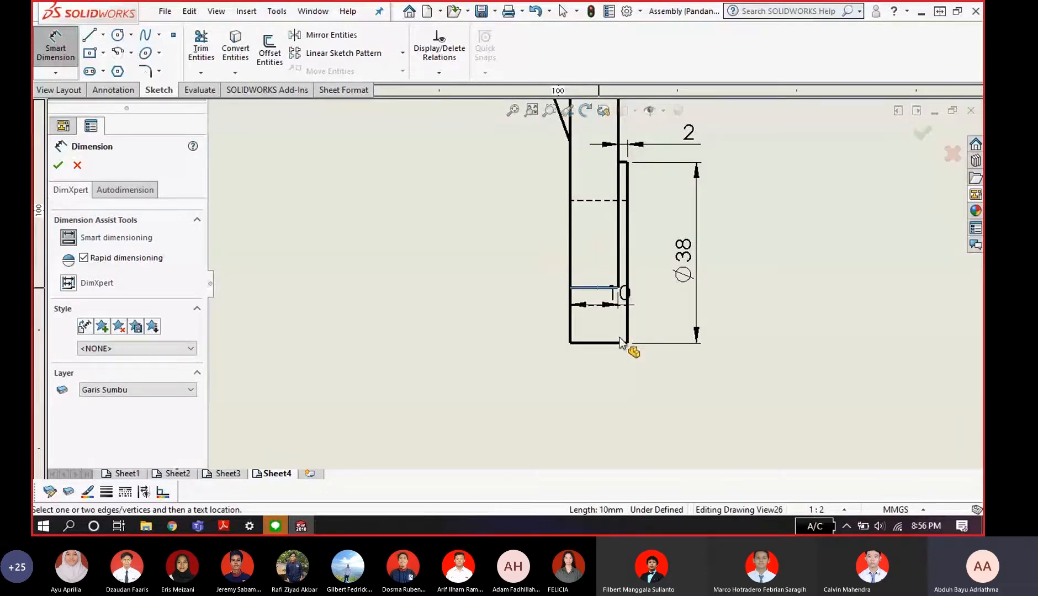
left_click(607, 342)
left_click(607, 343)
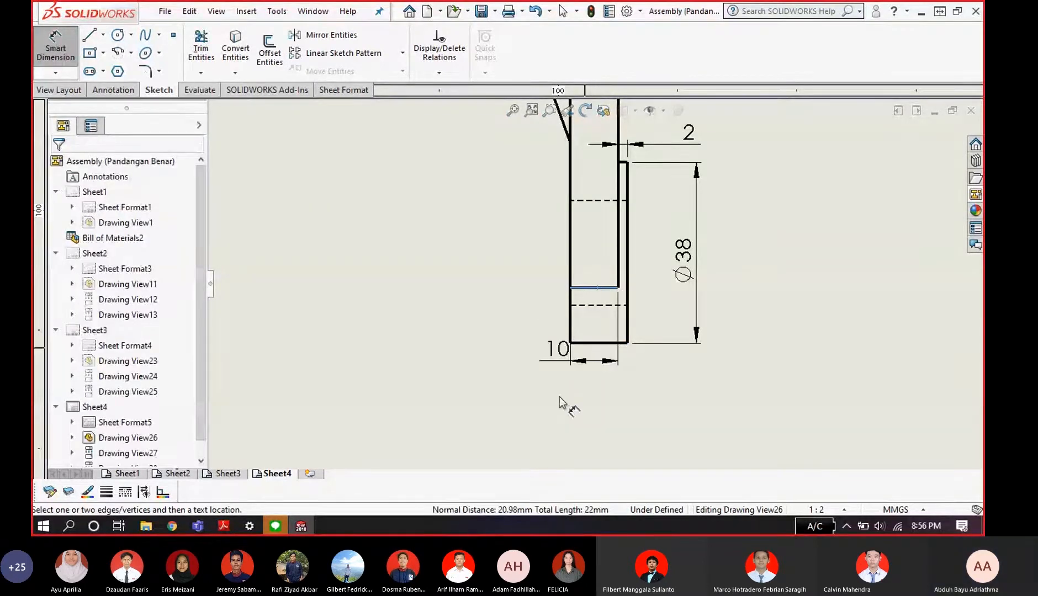
key("Escape")
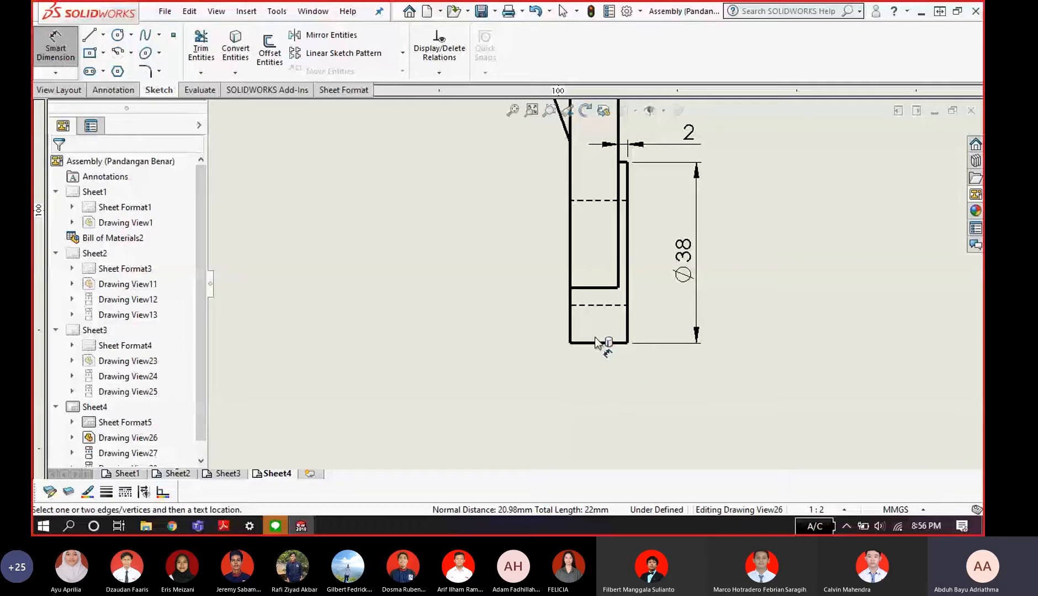
key("Escape")
left_click(55, 47)
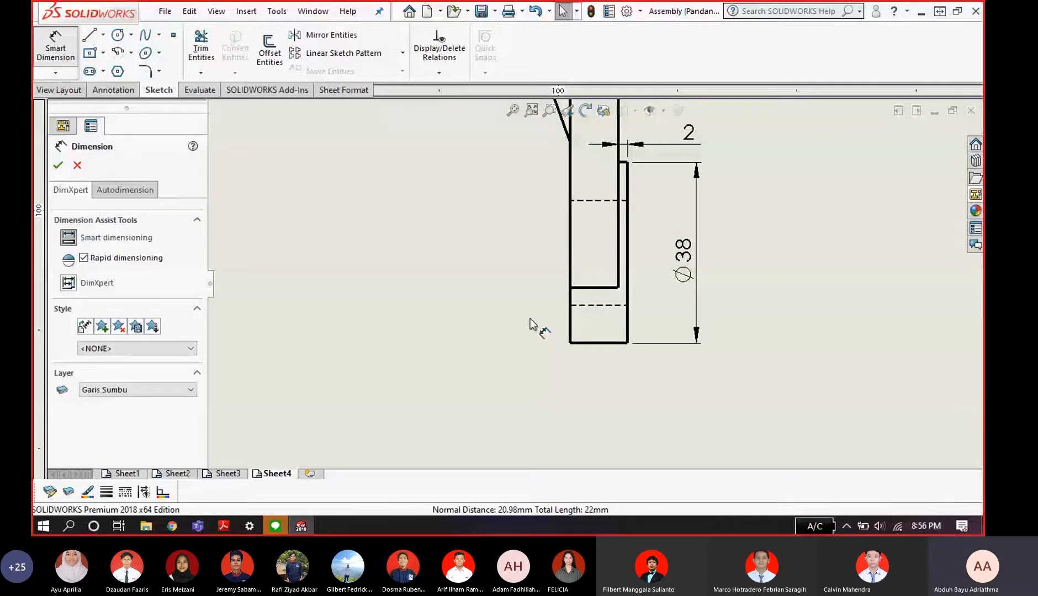
left_click(599, 343)
left_click(602, 287)
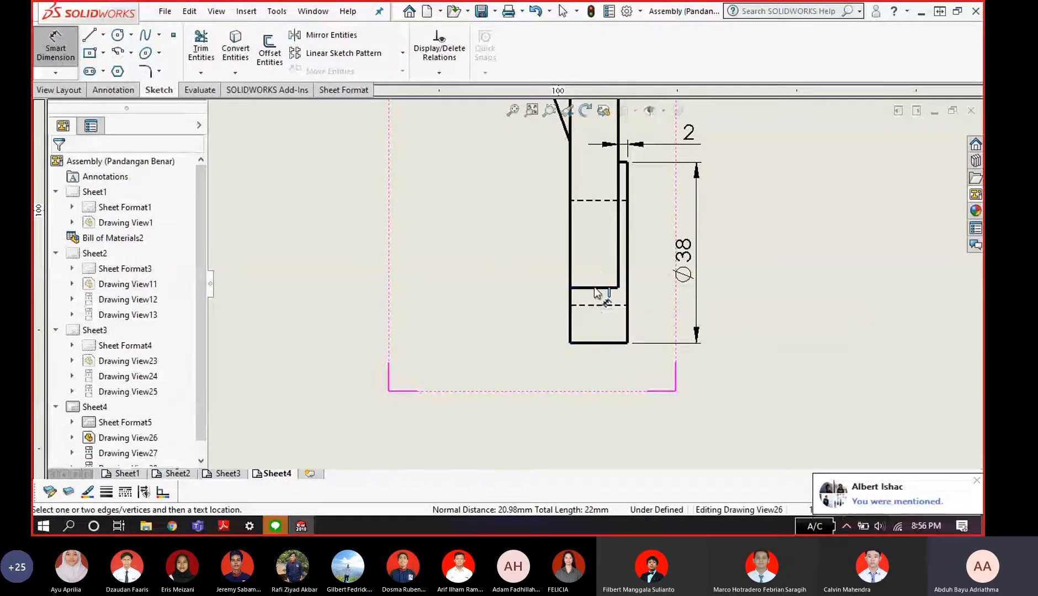
key("Escape")
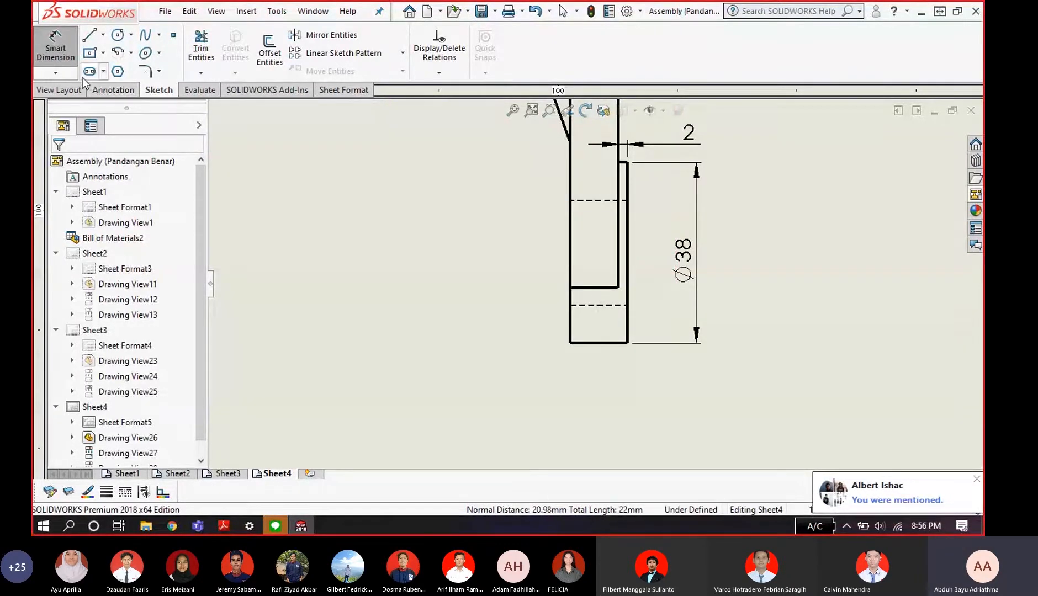
left_click(55, 73)
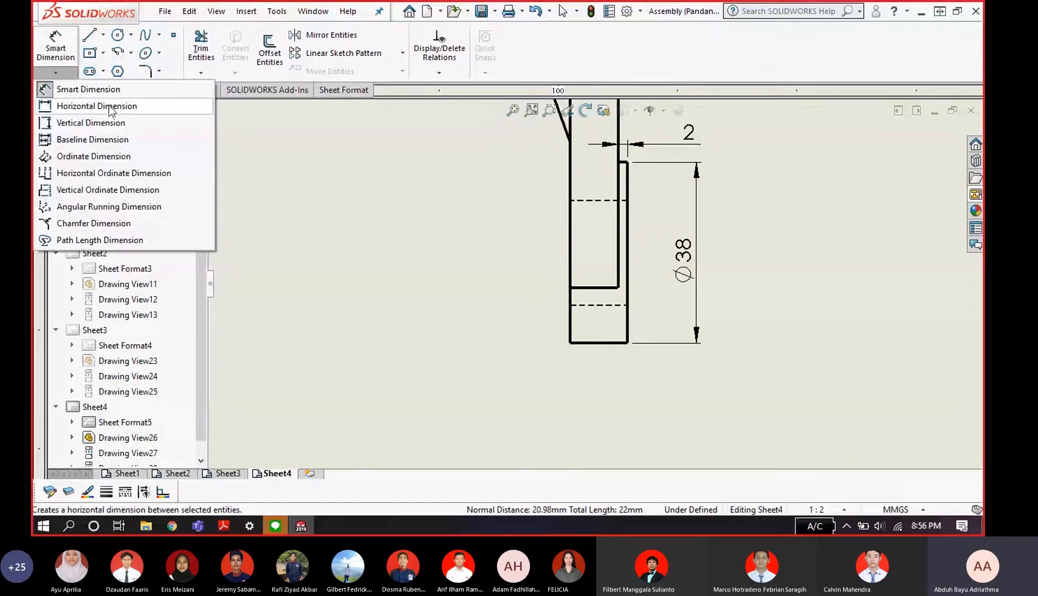
left_click(407, 243)
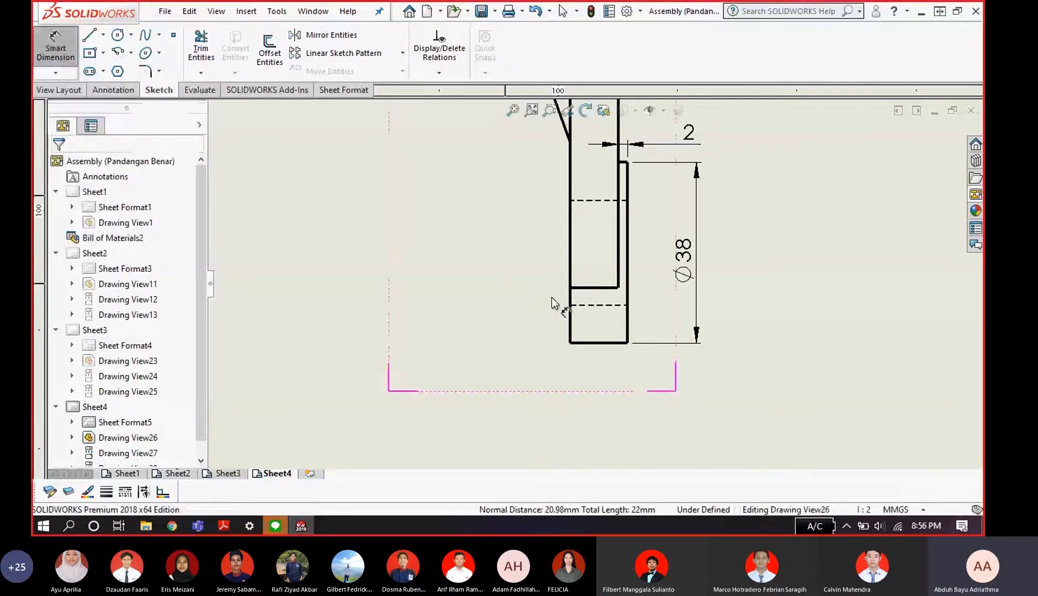
left_click(56, 73)
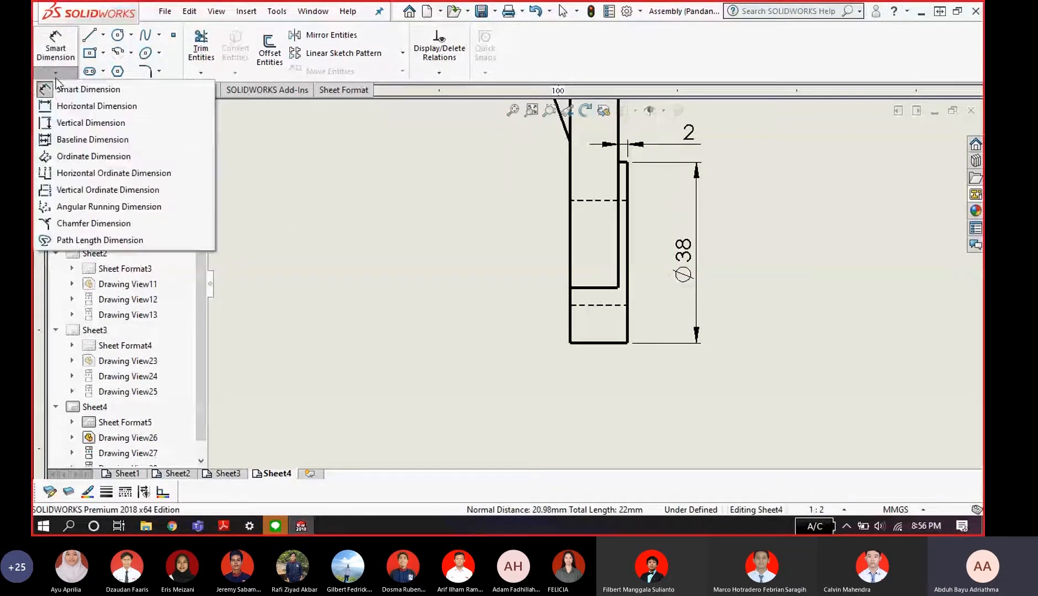
left_click(89, 123)
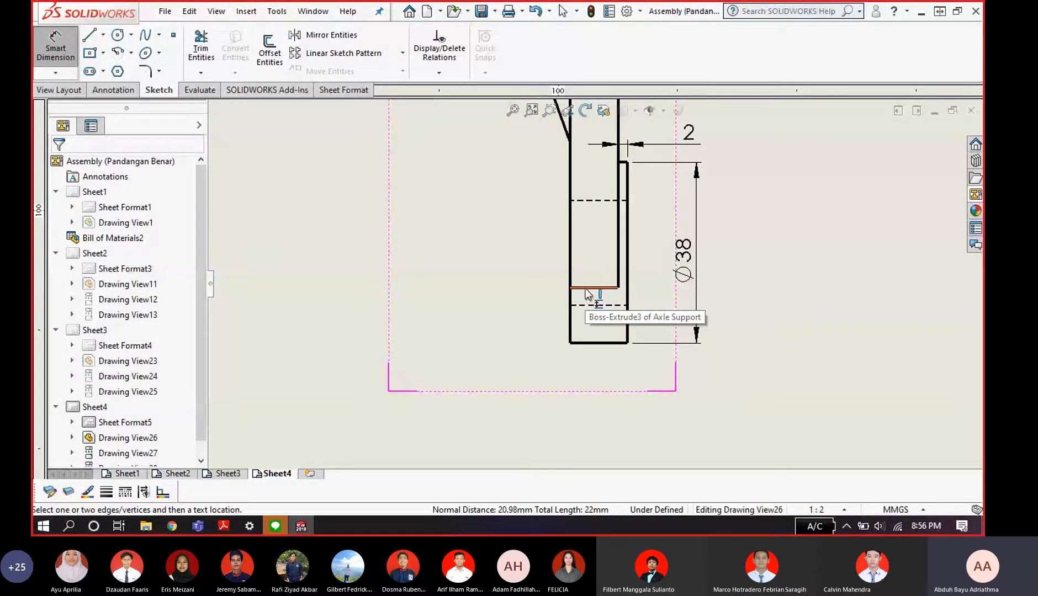
scroll(592, 295, "down", 3)
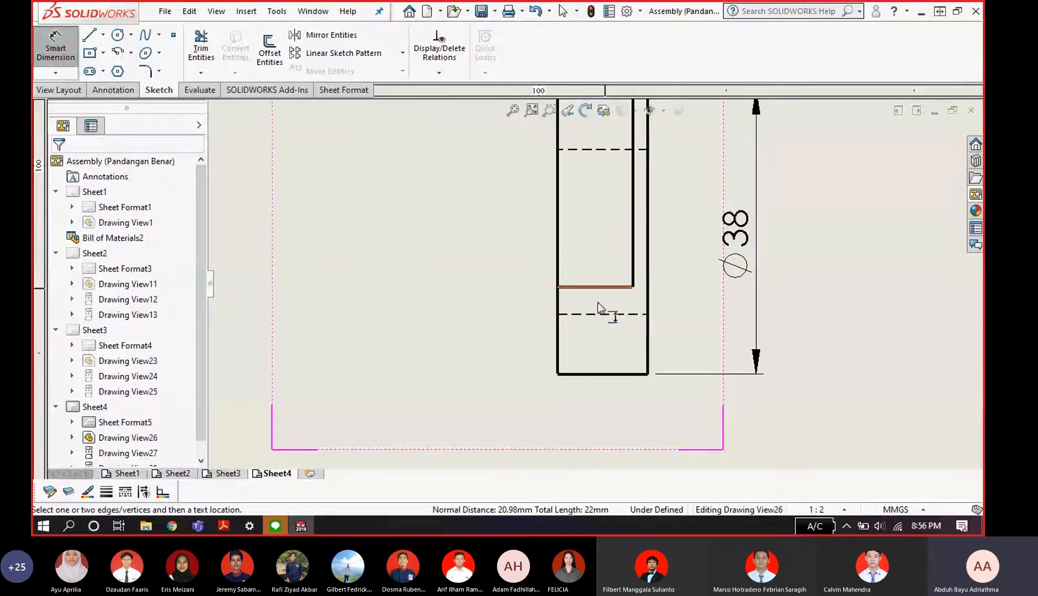
left_click(599, 287)
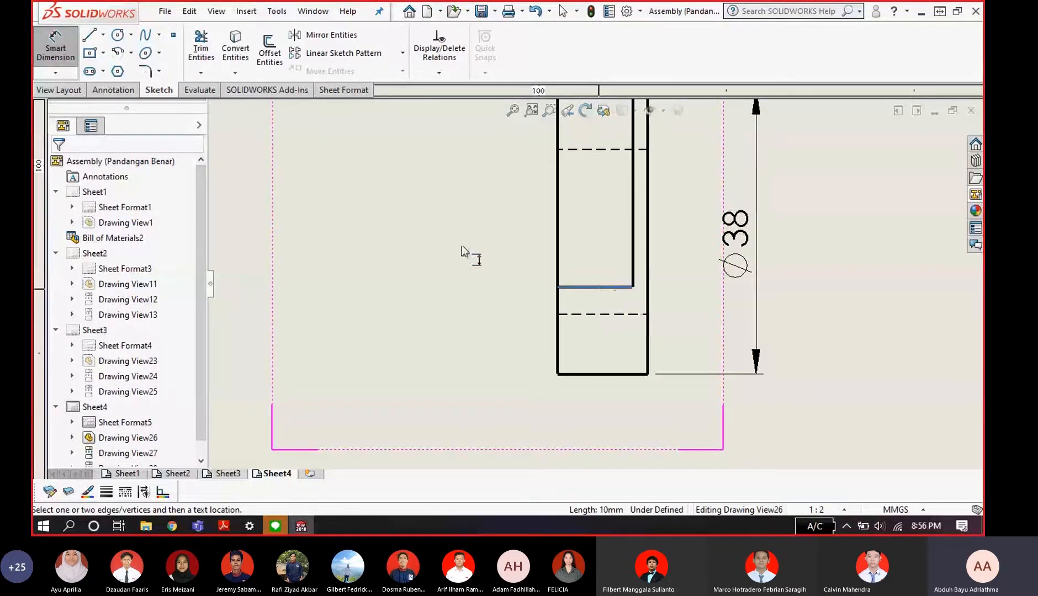
left_click(55, 72)
left_click(62, 88)
left_click(57, 73)
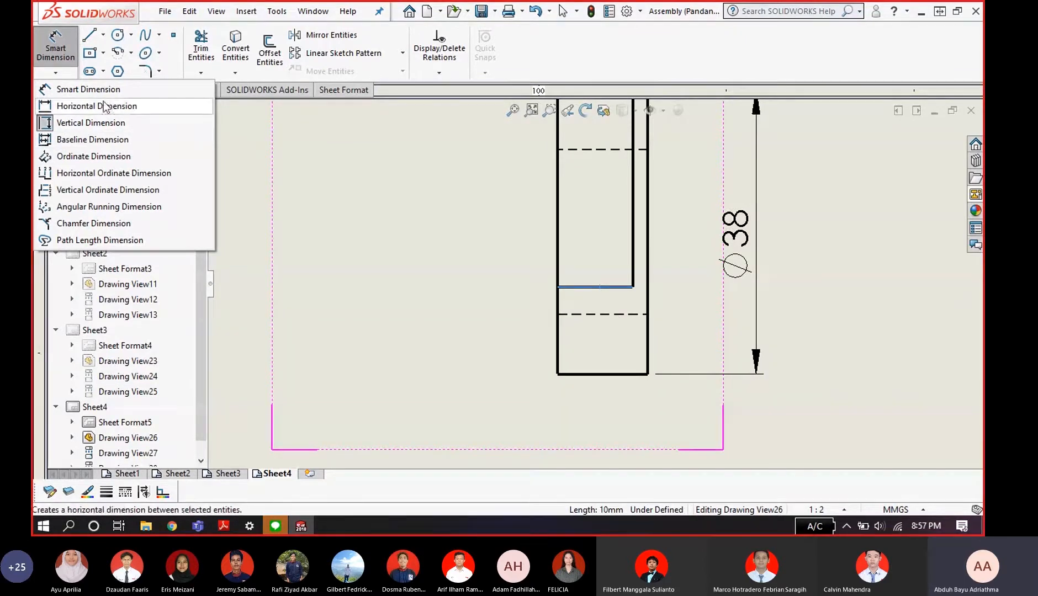
left_click(94, 122)
- Add a vertical dimension between the web's lower end edge and the boss's bottom edge, placing it beside the side view
left_click(55, 73)
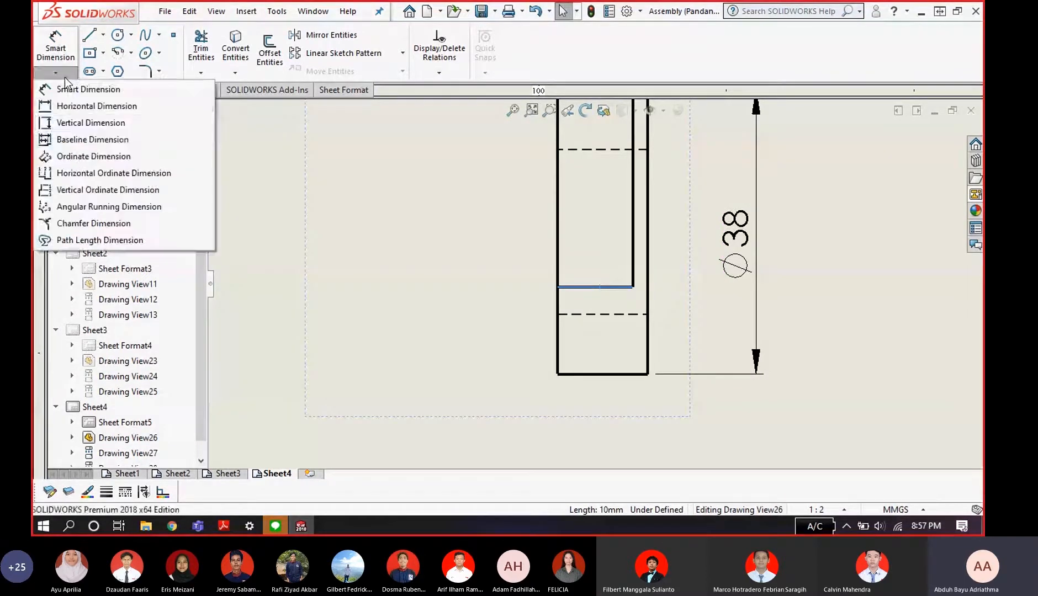
left_click(89, 122)
left_click(596, 288)
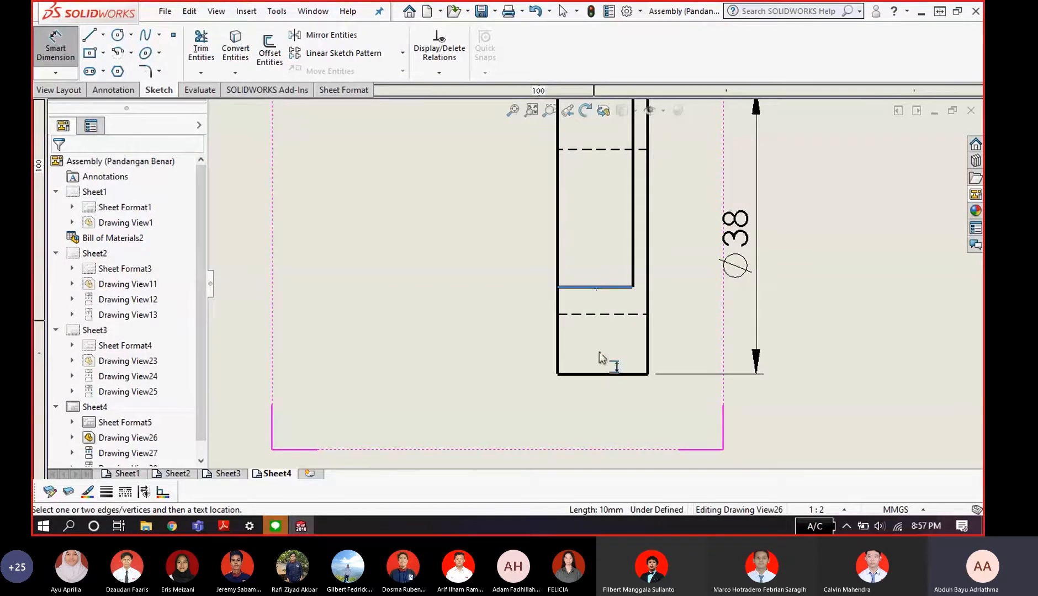
left_click(605, 374)
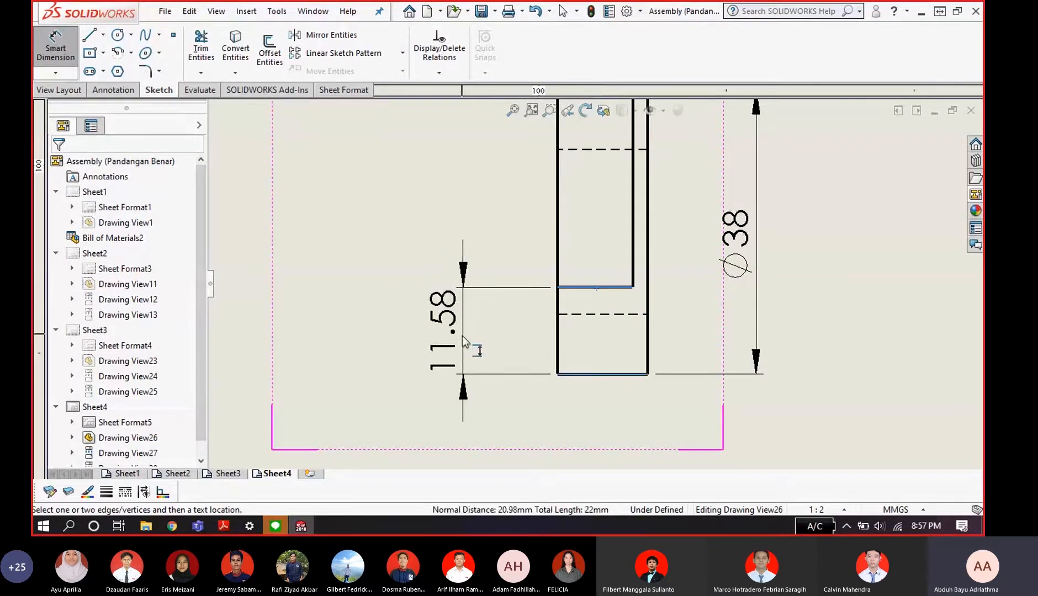
left_click(456, 337)
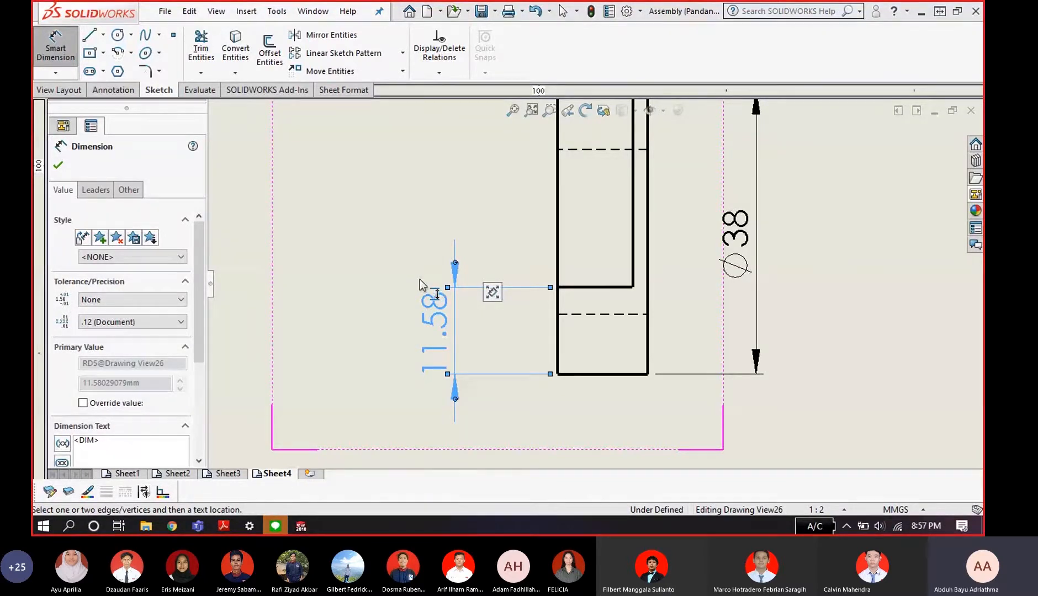
- Set the precision of the vertical dimension at the boss's lower end to one decimal place (.1)
left_click(126, 323)
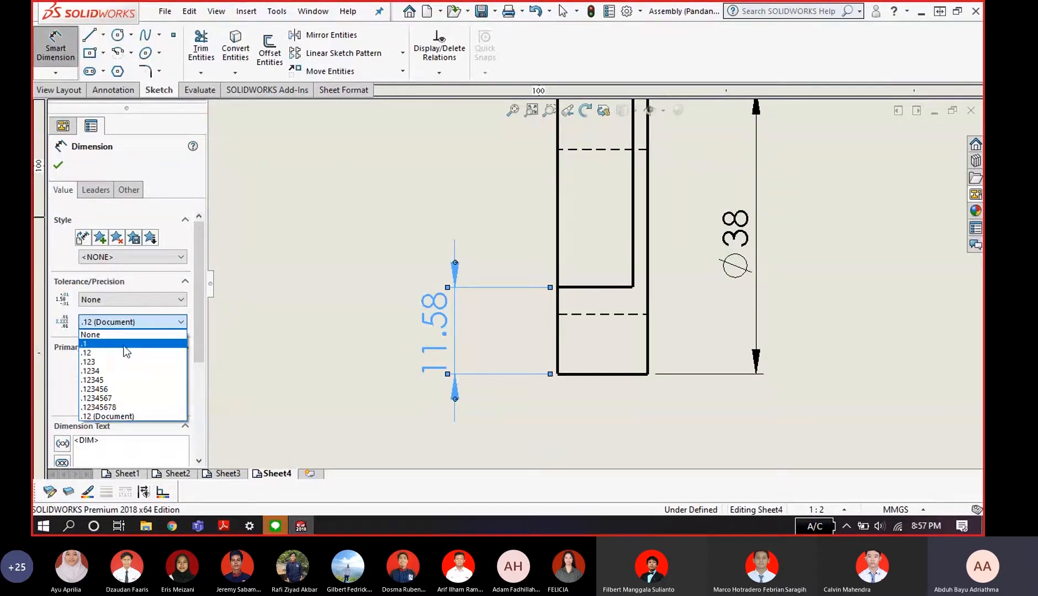
left_click(124, 345)
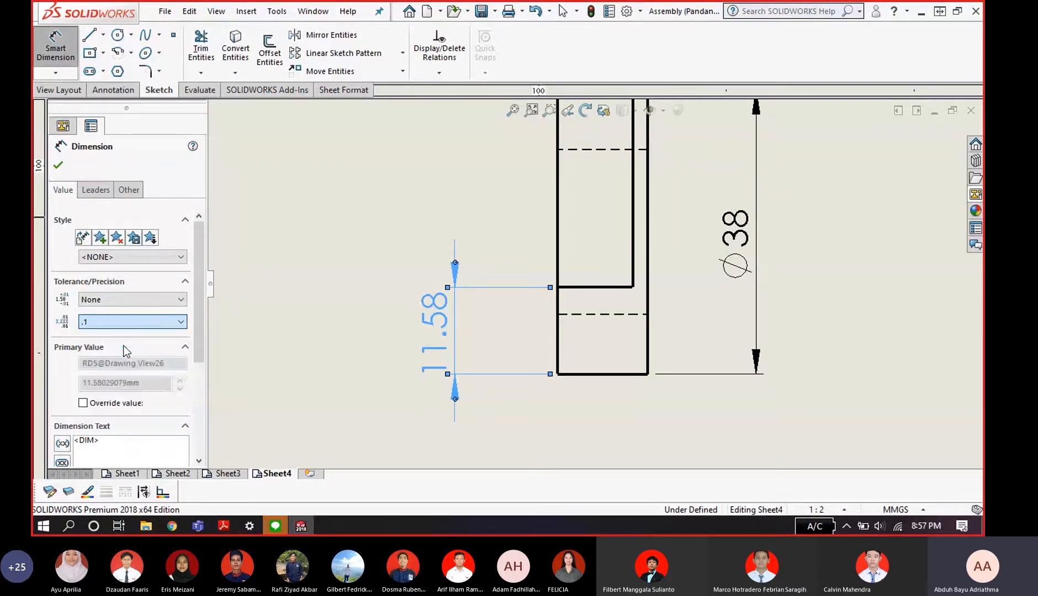
left_click(59, 166)
- Set the document's primary dimension precision to one decimal place (.1)
left_click(627, 11)
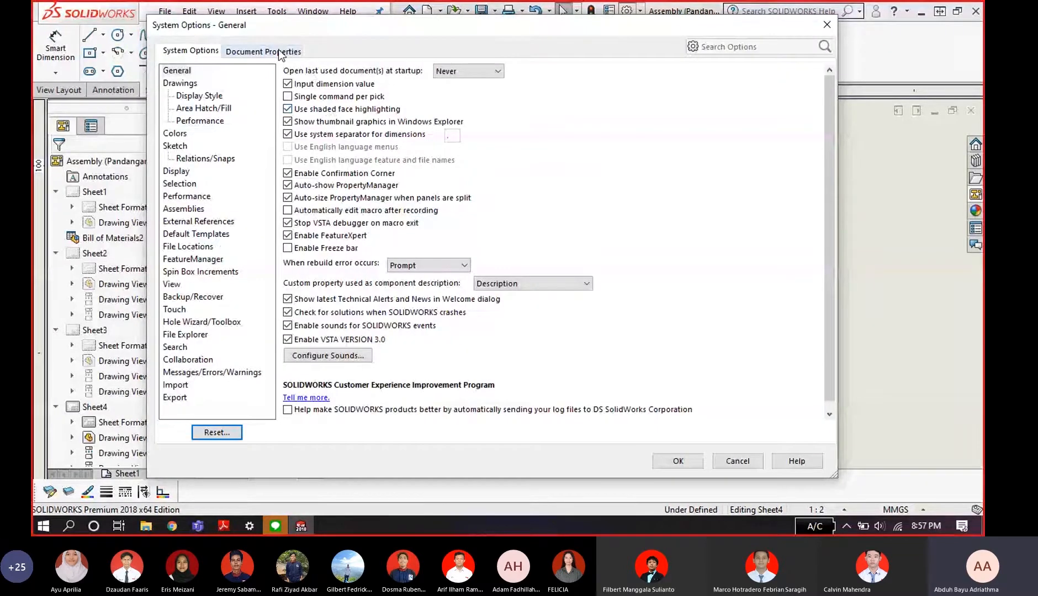
left_click(277, 50)
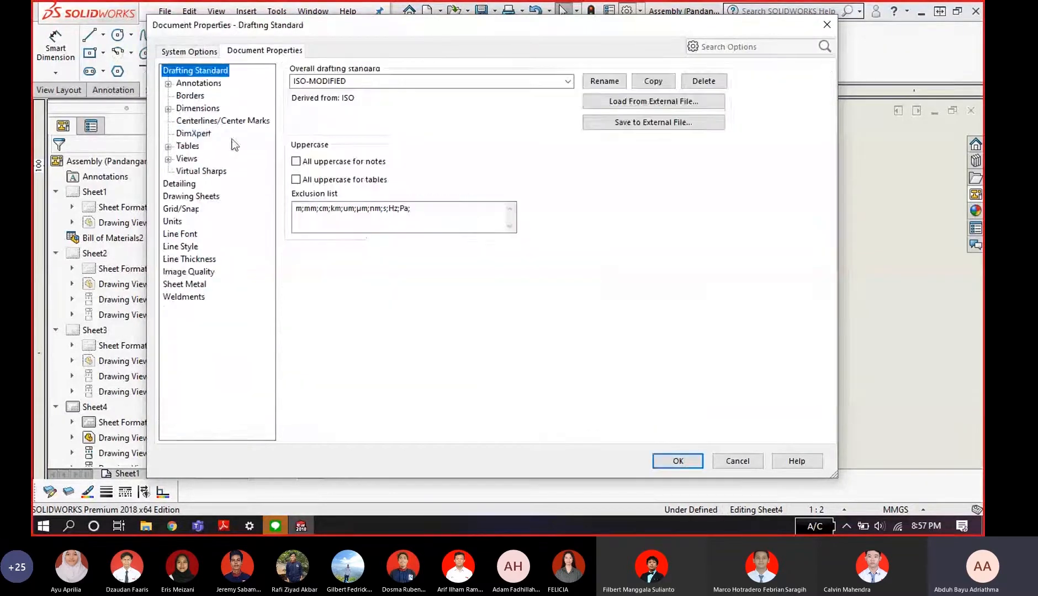
left_click(198, 108)
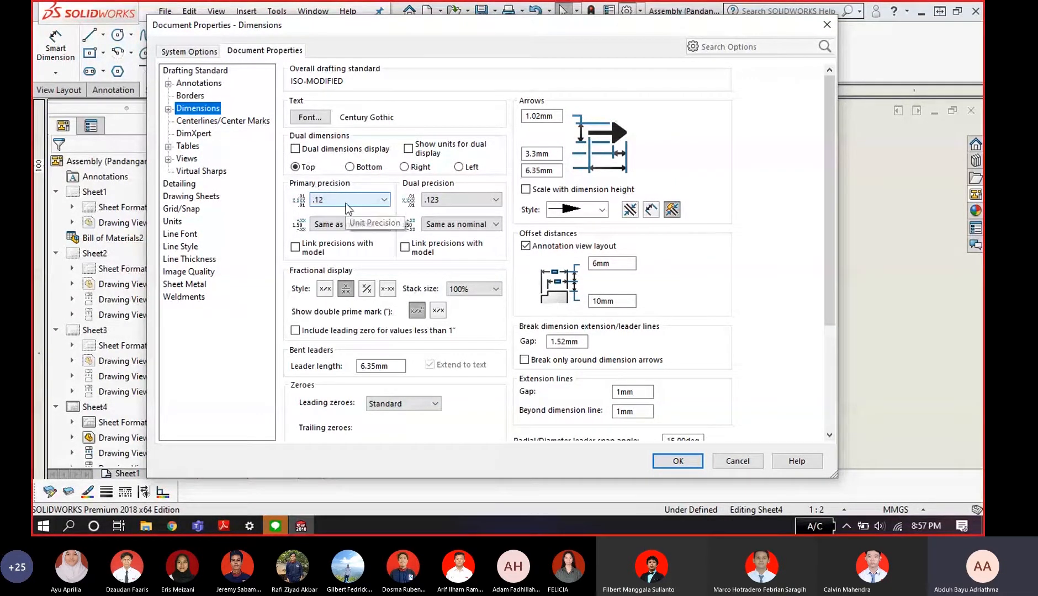
left_click(345, 203)
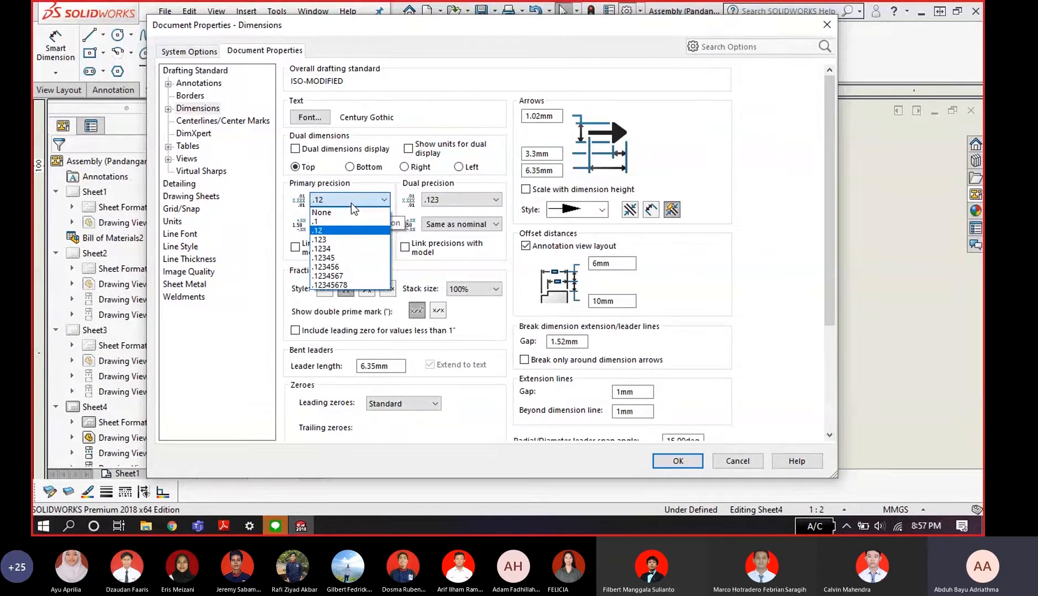
left_click(325, 222)
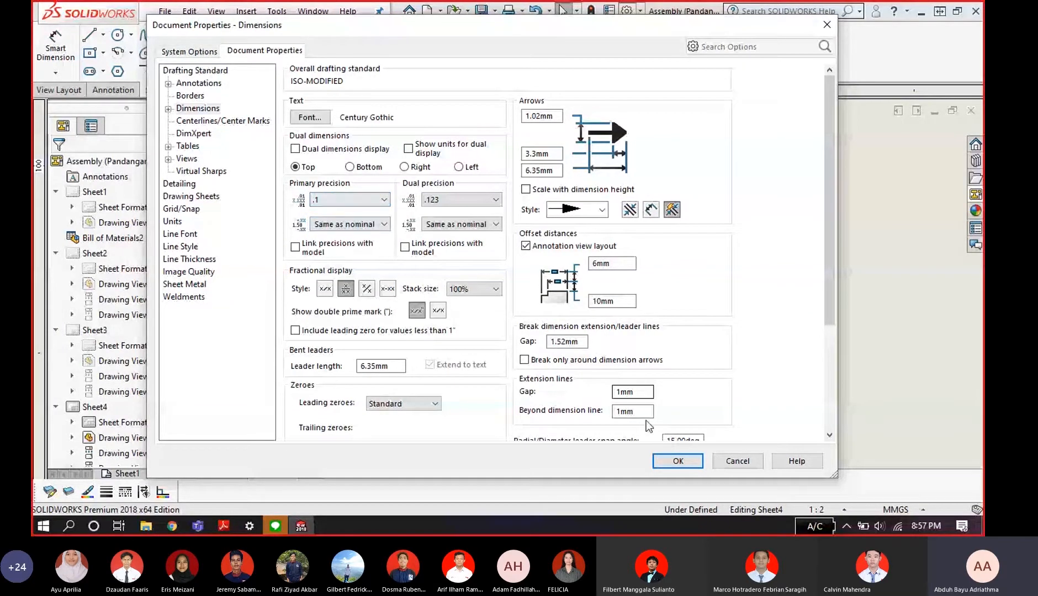
left_click(669, 461)
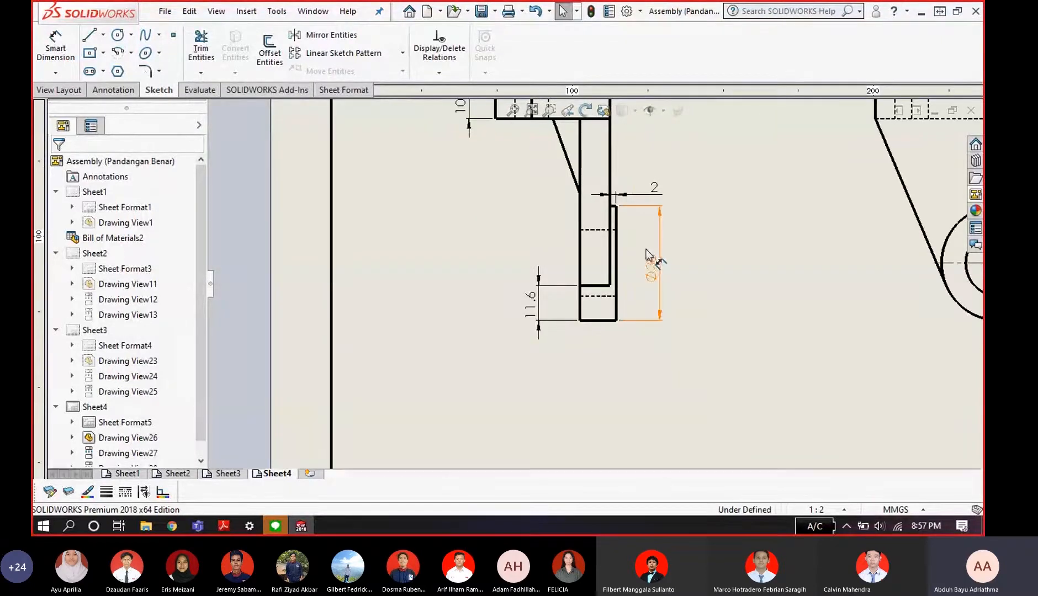
- Dimension the overall width of the top plate in the front view, placing the dimension above the plate
scroll(643, 257, "up", 3)
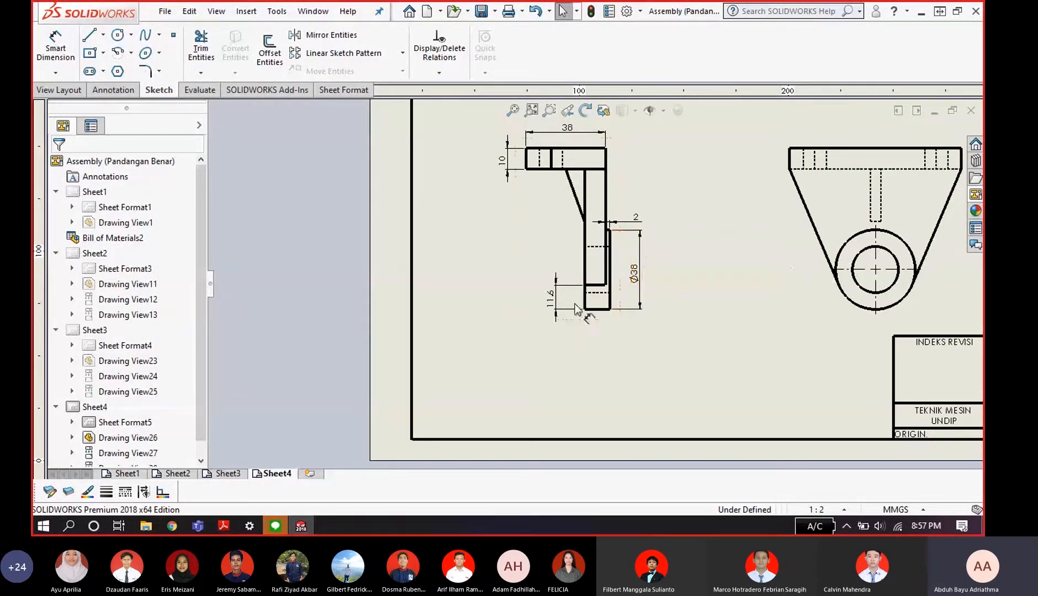
scroll(621, 243, "down", 2)
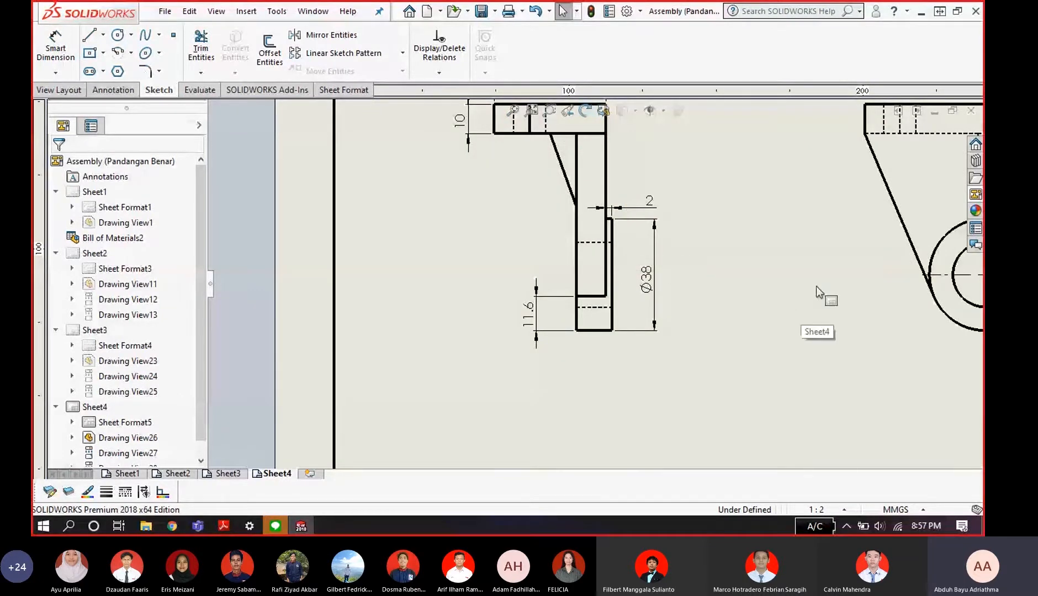
scroll(859, 302, "up", 3)
scroll(843, 285, "down", 2)
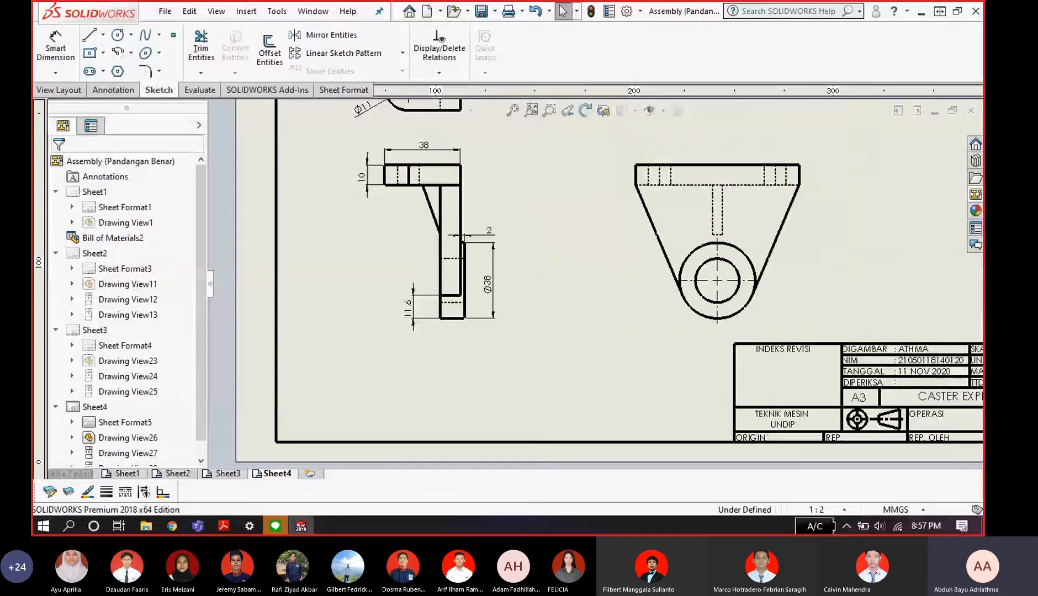
right_click_drag(760, 160, 760, 123)
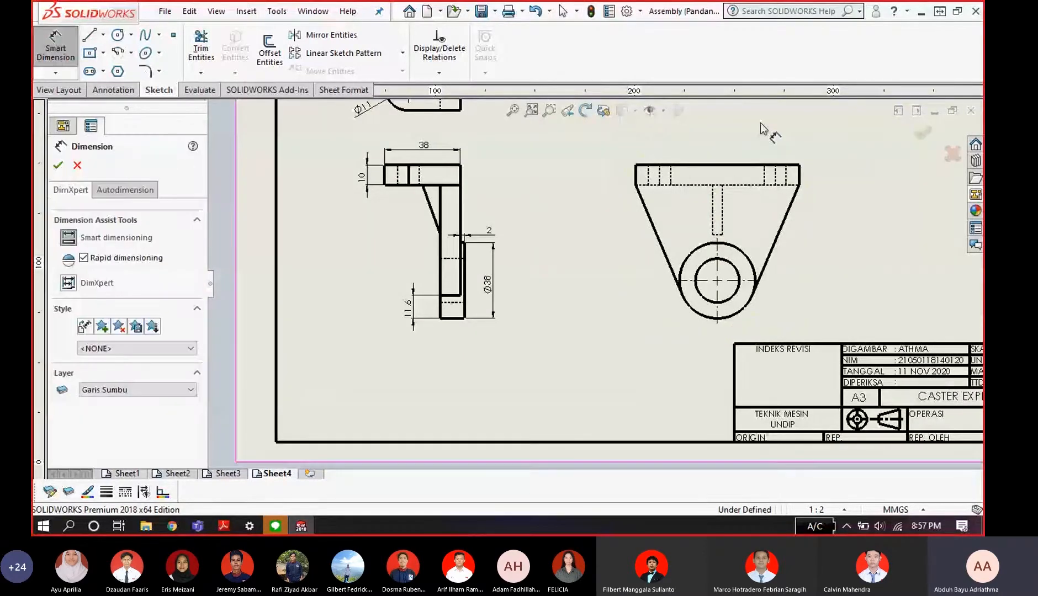
scroll(717, 160, "down", 2)
left_click(673, 226)
left_click(661, 194)
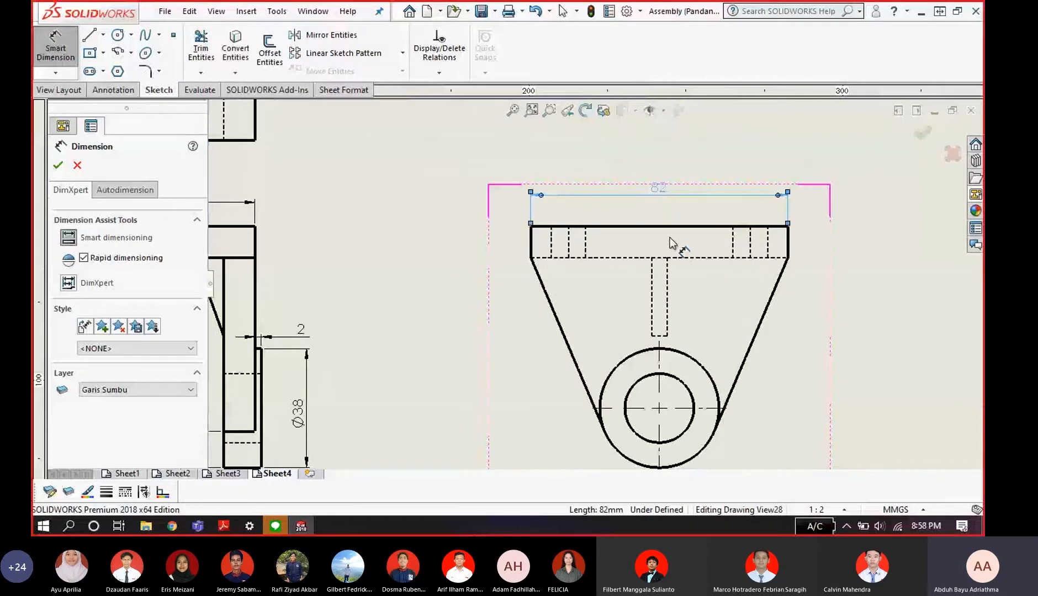
key("Escape")
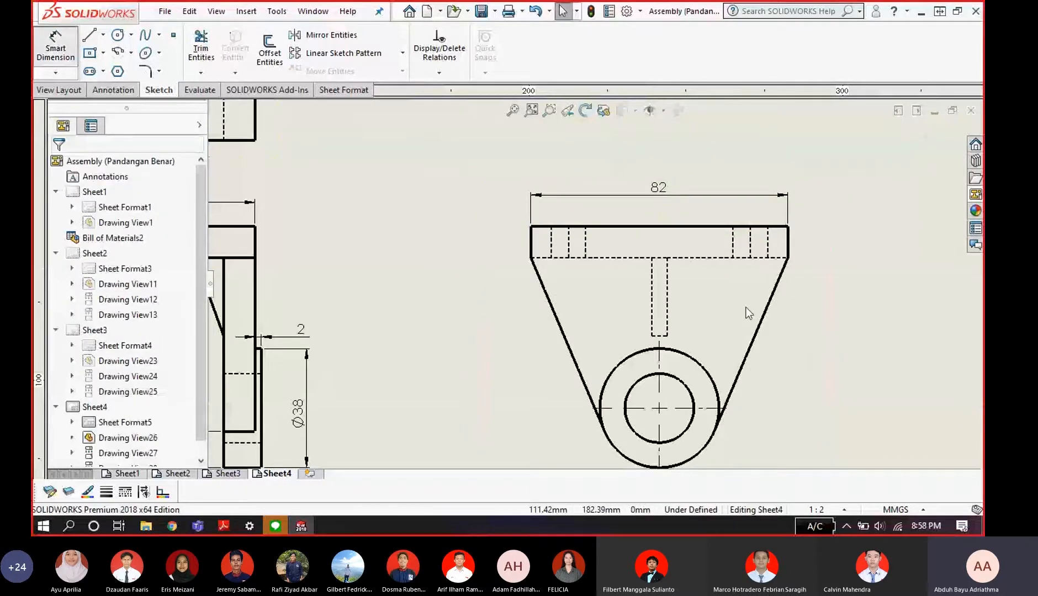
- Dimension the vertical distance from the plate's top edge to the boss circle's centre, placing it beside the front view
scroll(748, 313, "up", 2)
left_click(645, 245)
scroll(626, 405, "down", 1)
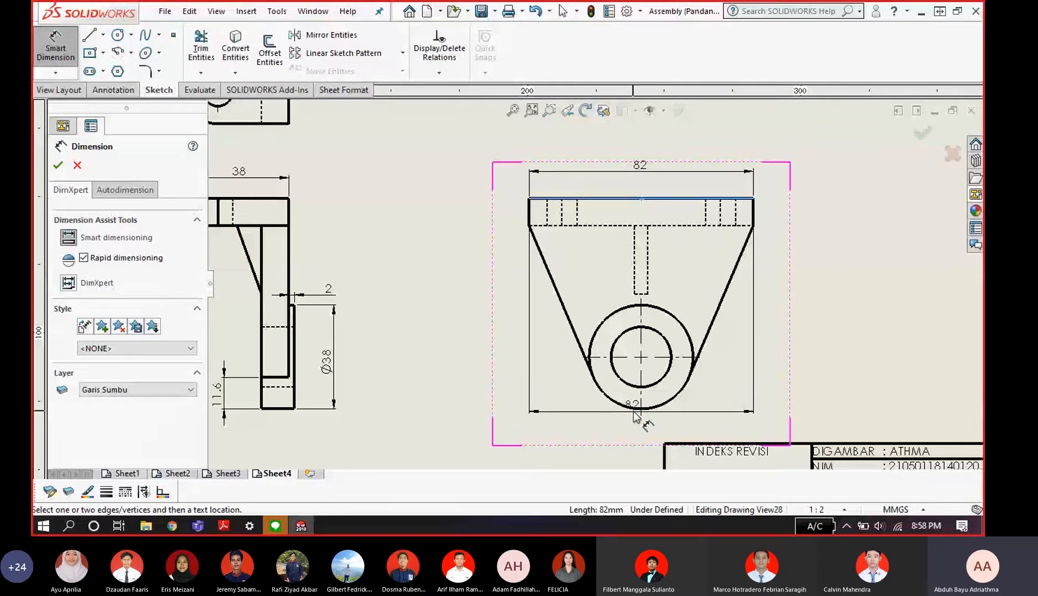
left_click(635, 410)
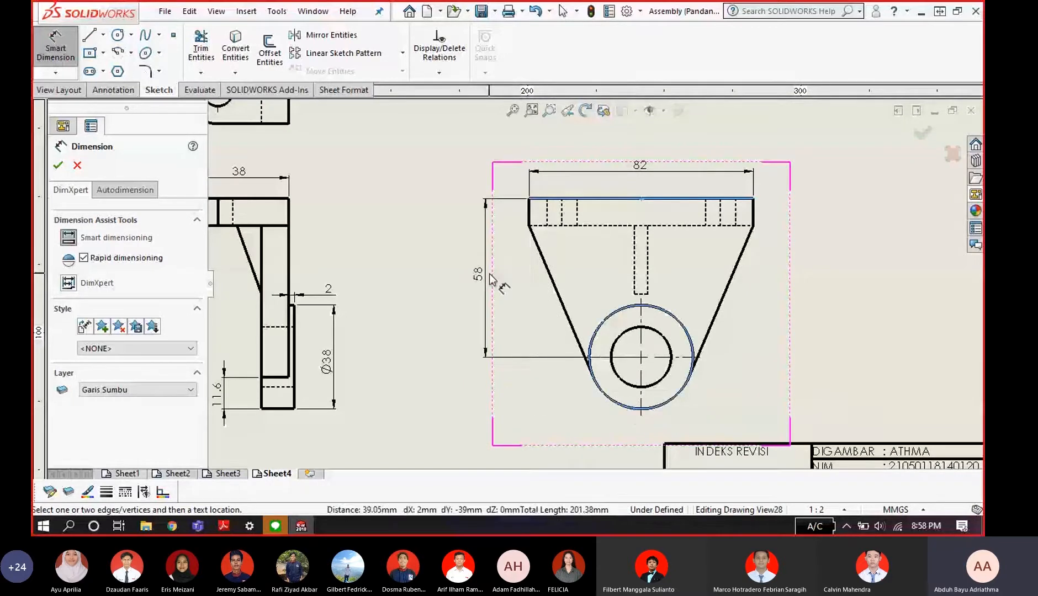
left_click(490, 279)
- Dimension the diameter of the boss's outer circle in the front view, placing the text outside the slanted web edge
left_click(47, 39)
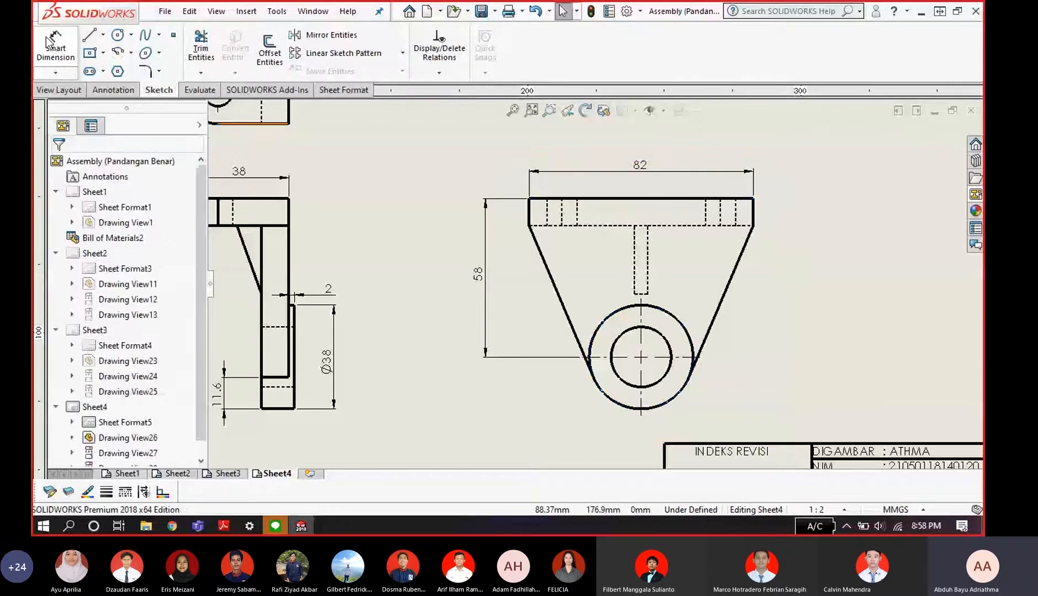
left_click(47, 39)
scroll(425, 237, "down", 2)
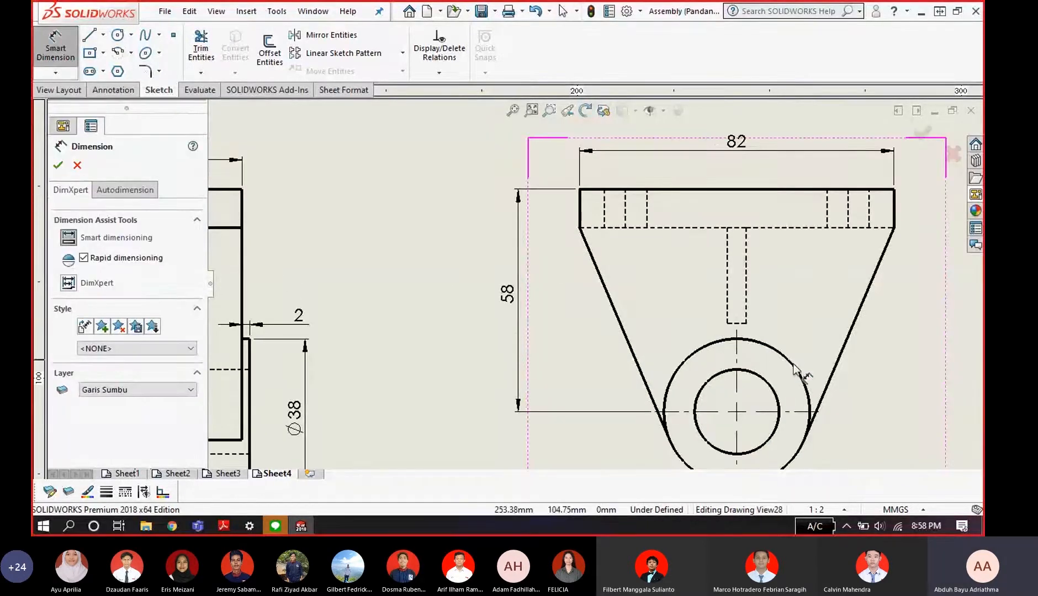
left_click(803, 383)
scroll(802, 386, "up", 3)
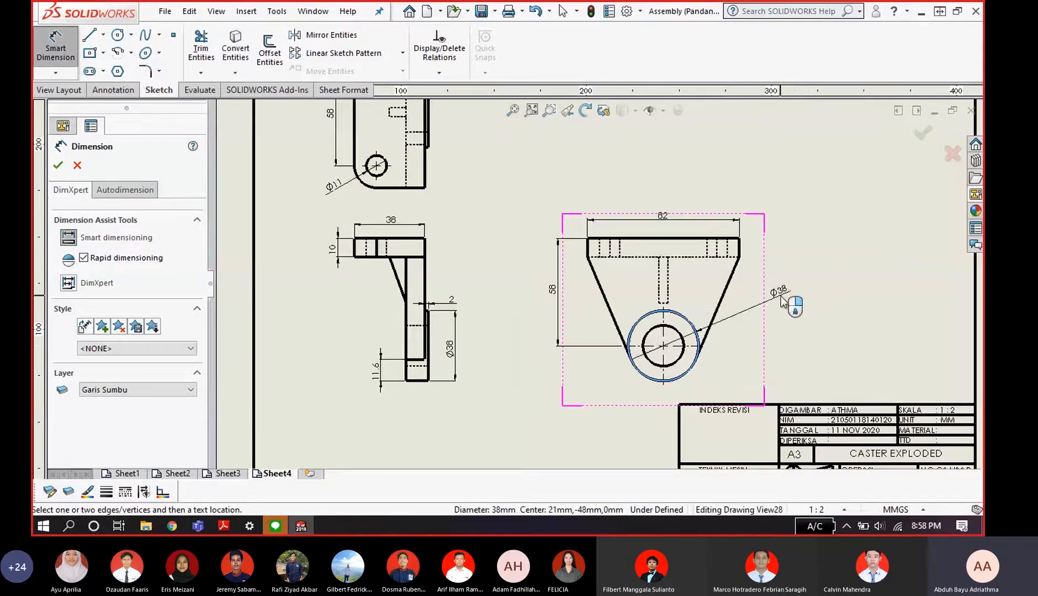
scroll(773, 300, "down", 2)
left_click(742, 300)
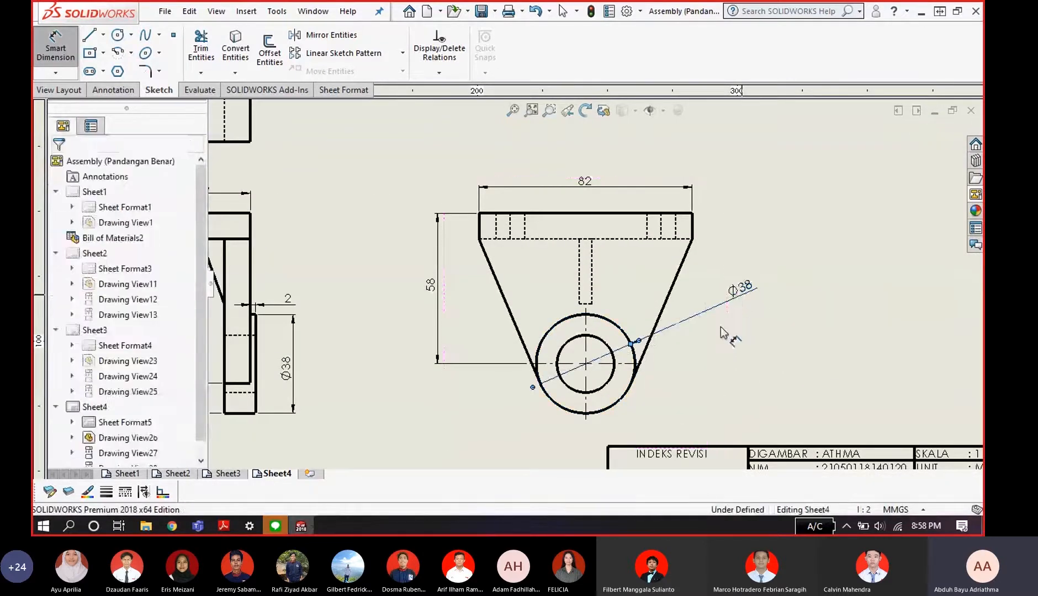
key("Escape")
scroll(659, 340, "up", 5)
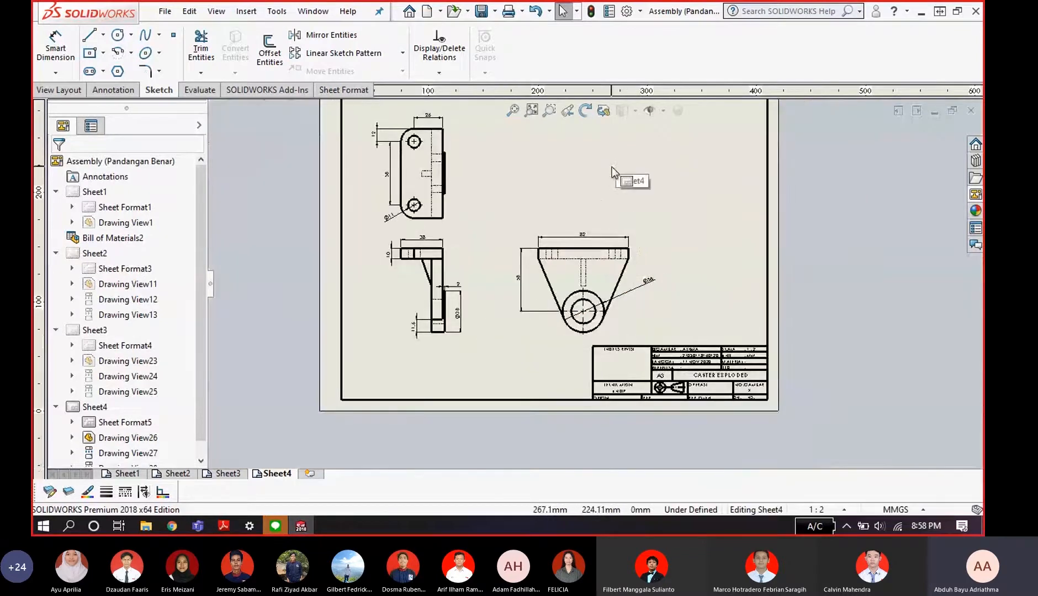
scroll(608, 172, "down", 2)
scroll(620, 337, "down", 2)
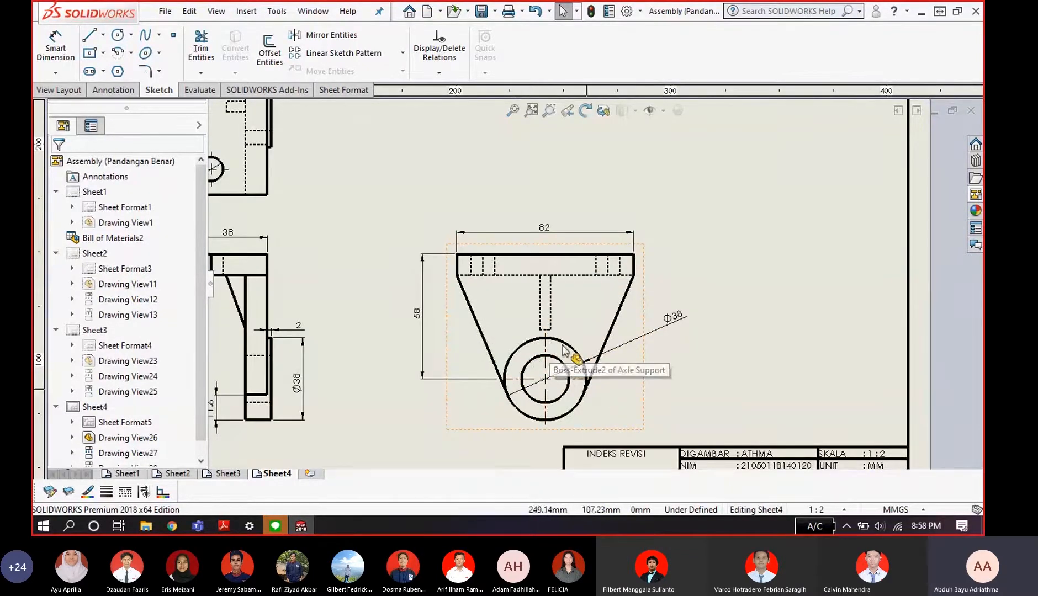
scroll(549, 367, "down", 1)
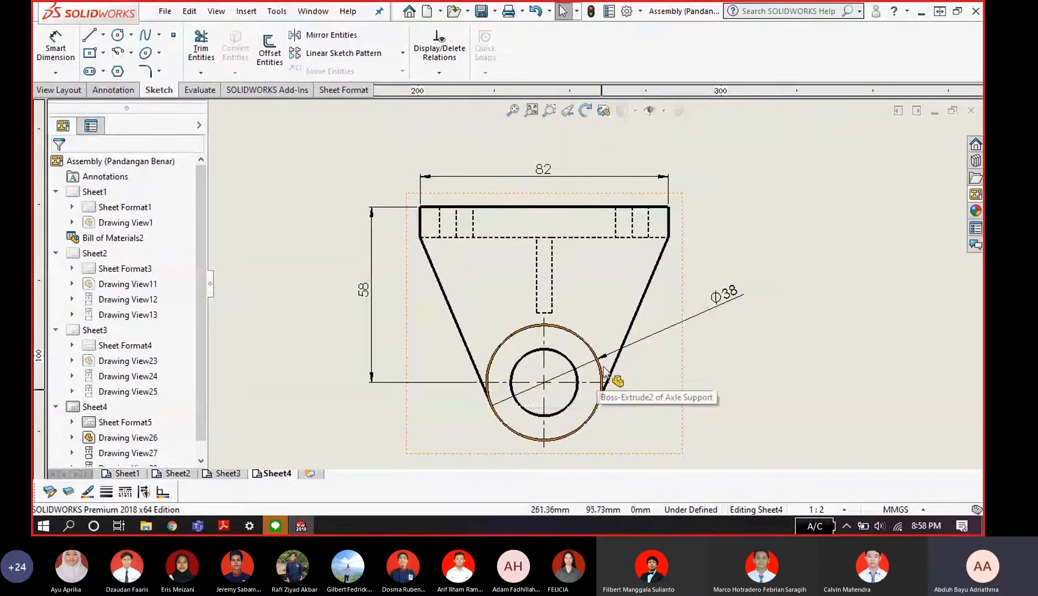
scroll(608, 375, "down", 1)
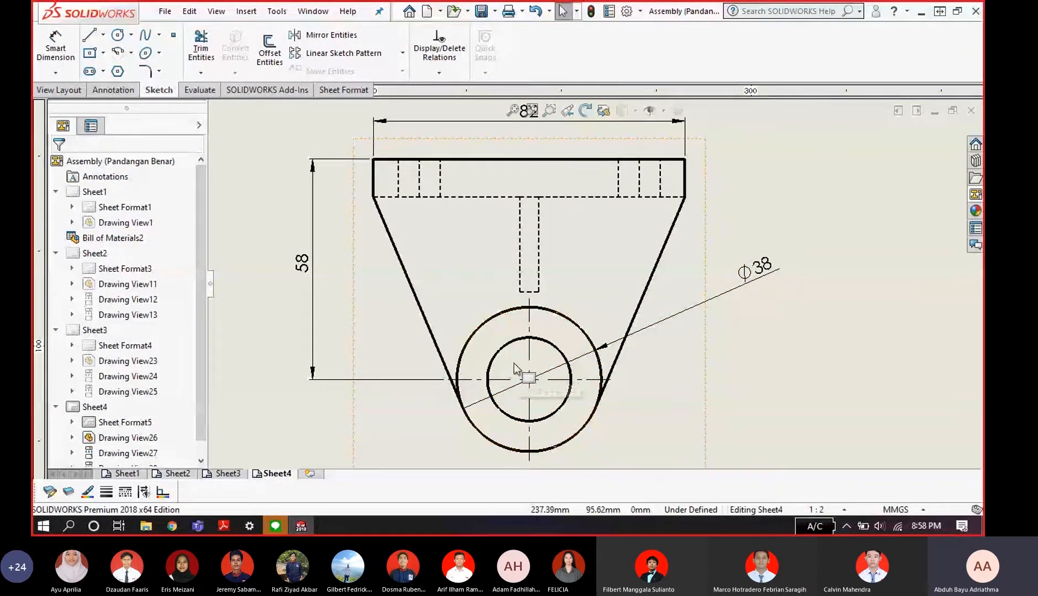
- Reposition the boss's outer-circle dimension in the front view and display it as a radius instead of a diameter
scroll(554, 389, "down", 2)
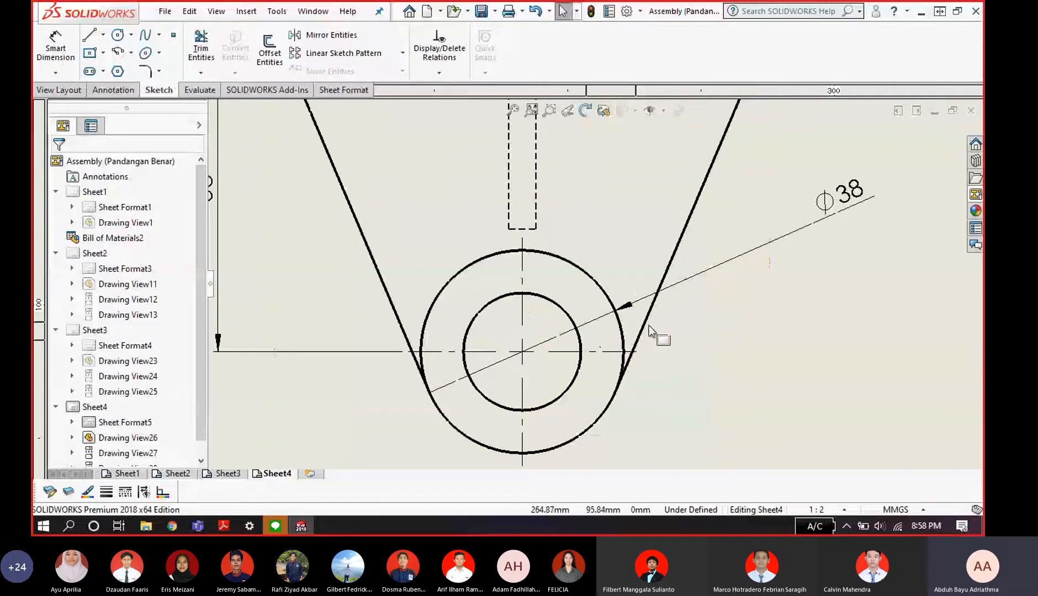
left_click_drag(790, 234, 780, 216)
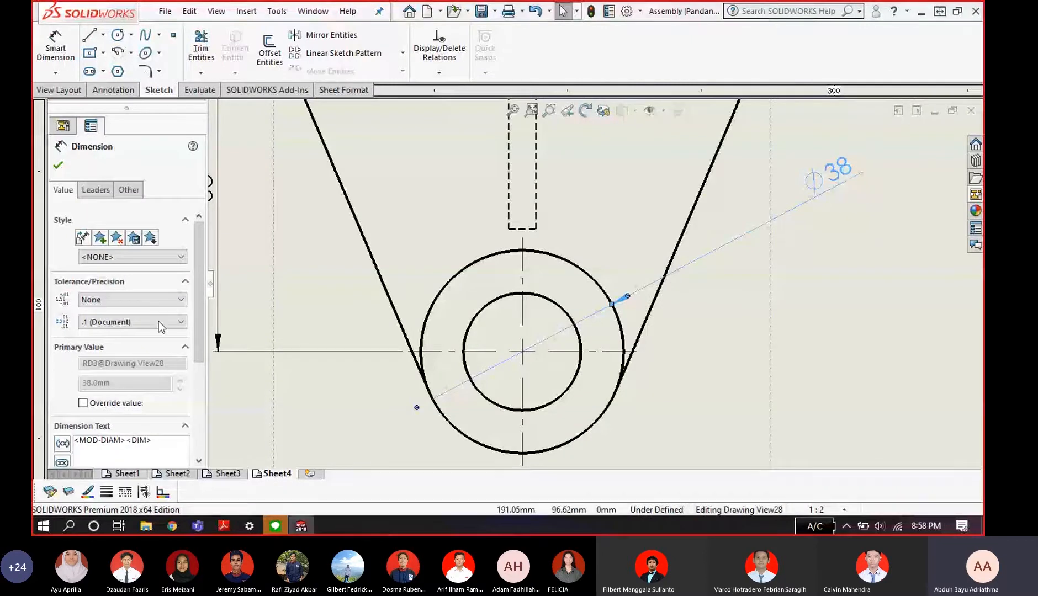
left_click_drag(200, 309, 204, 401)
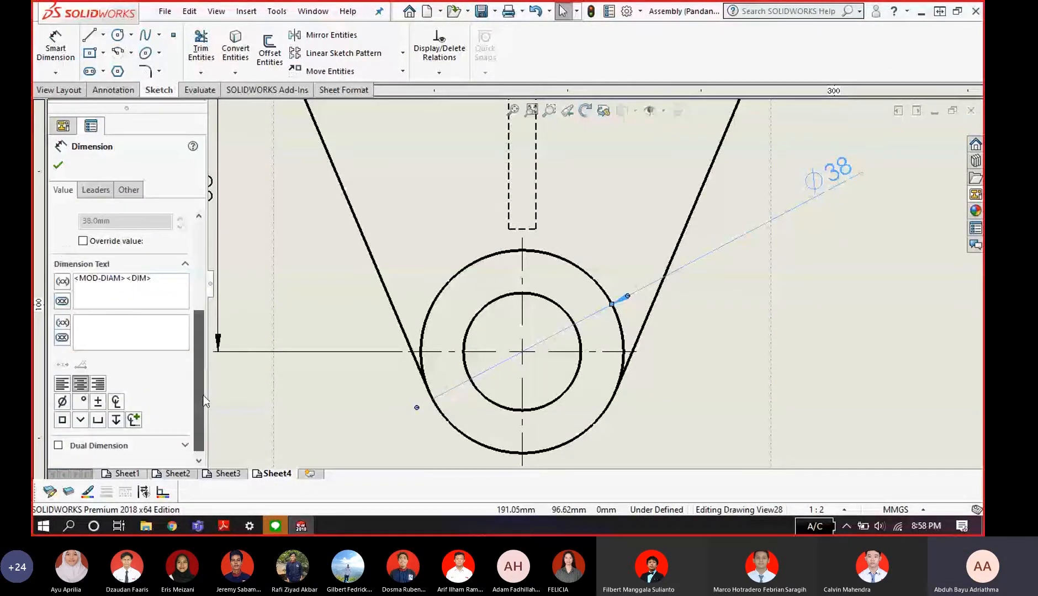
left_click_drag(203, 402, 198, 300)
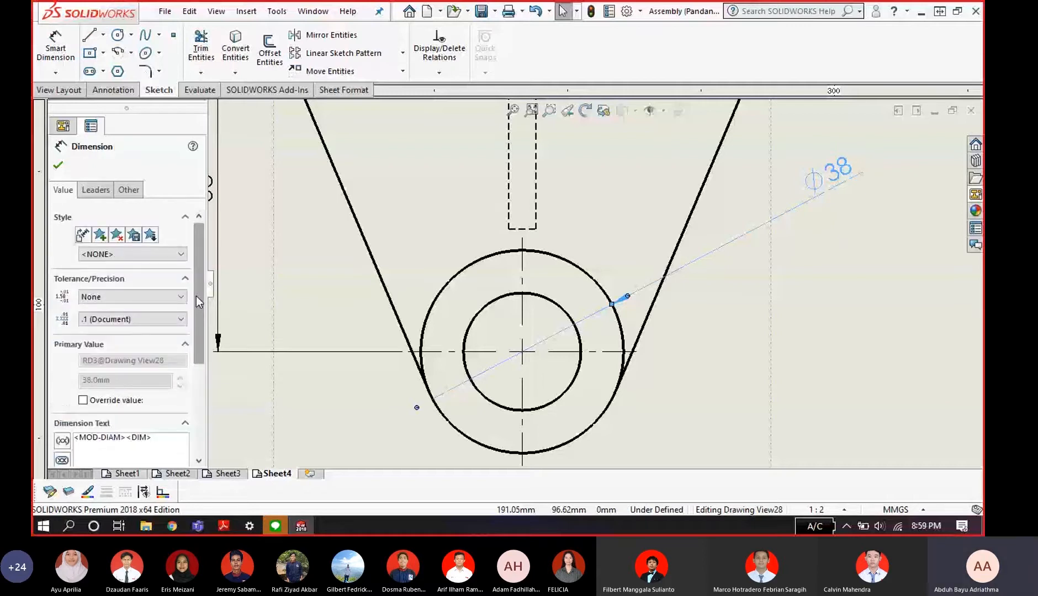
scroll(197, 301, "down", 1)
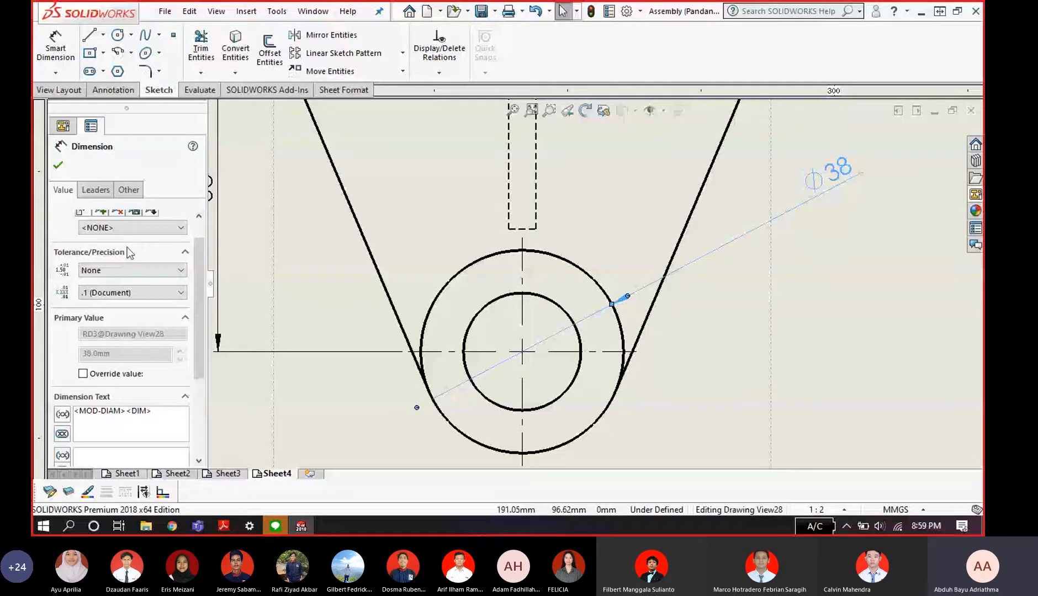
scroll(156, 196, "up", 1)
left_click(96, 190)
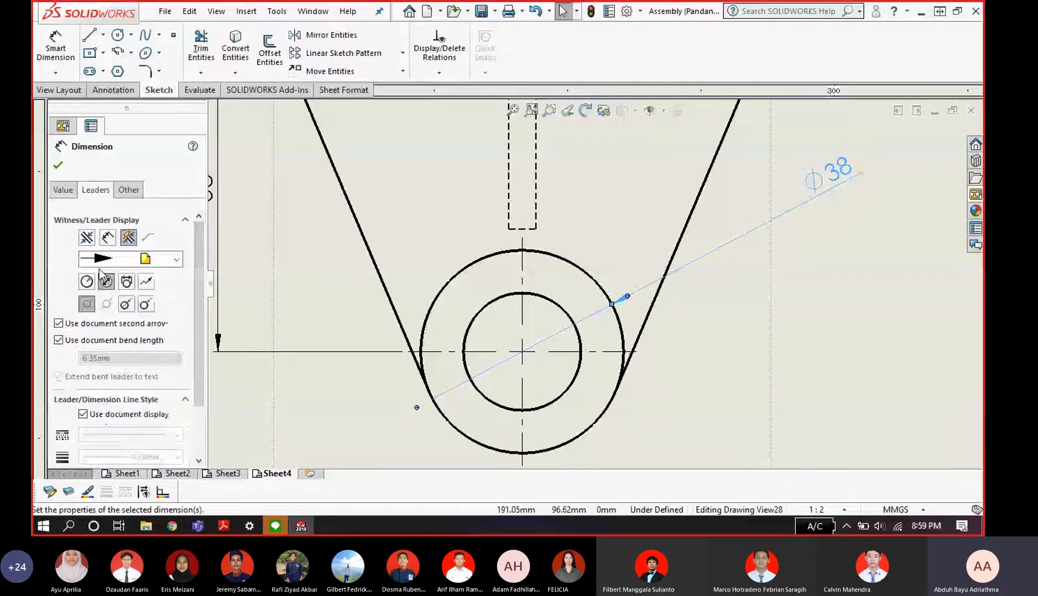
left_click(106, 281)
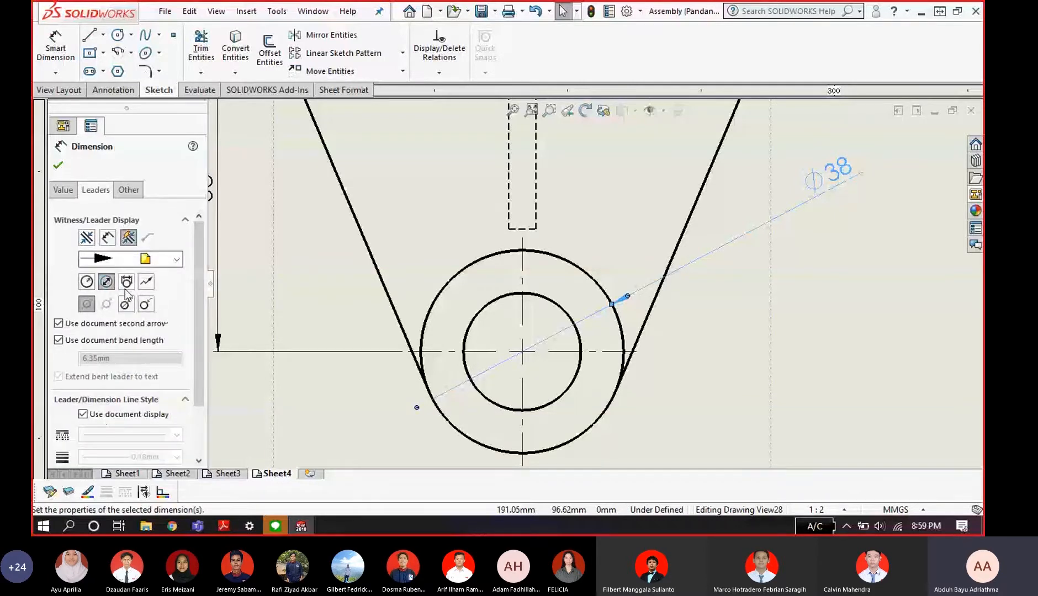
left_click(87, 282)
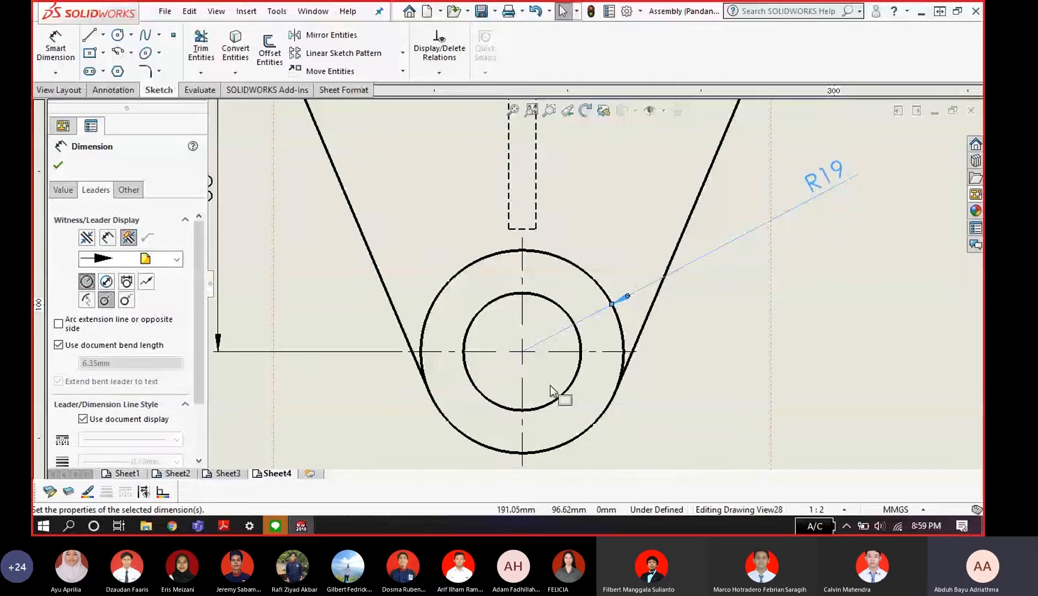
key("Escape")
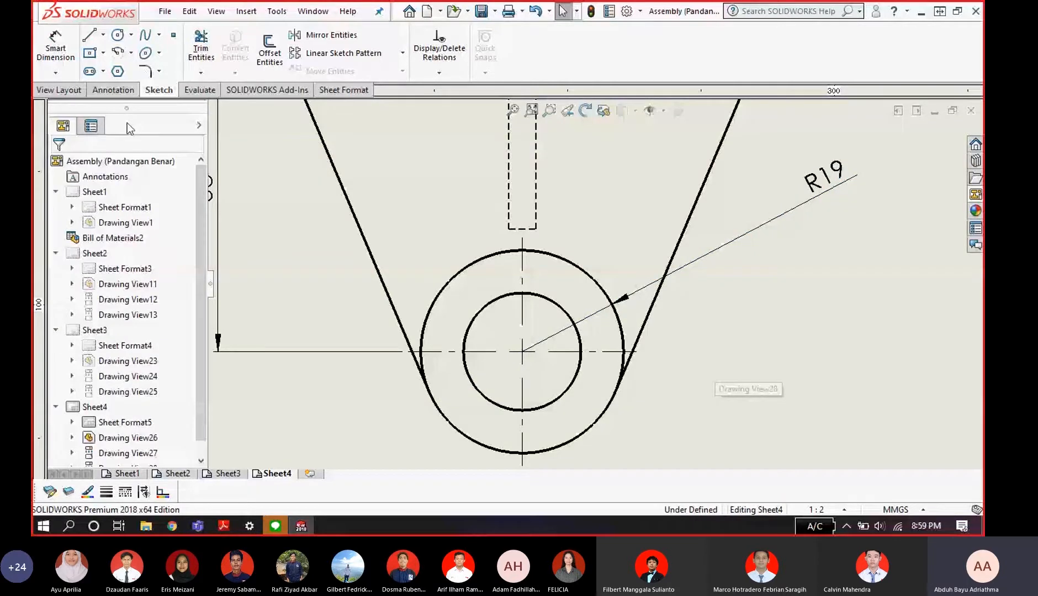
- Dimension the diameter of the boss's inner circle in the front view, placing it vertically outside the slanted web edge
left_click(56, 50)
left_click(580, 347)
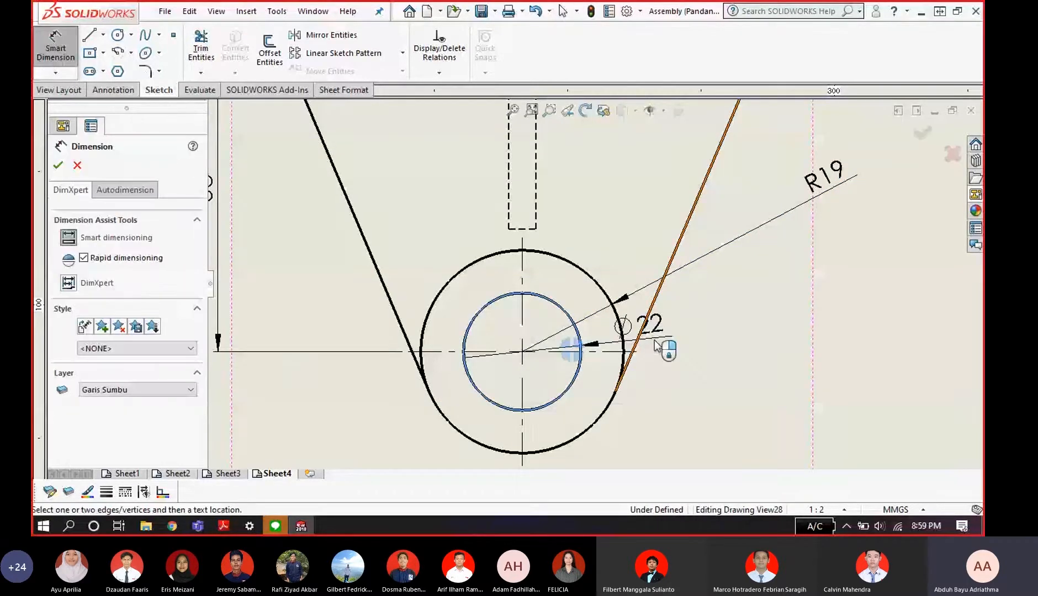
left_click(785, 356)
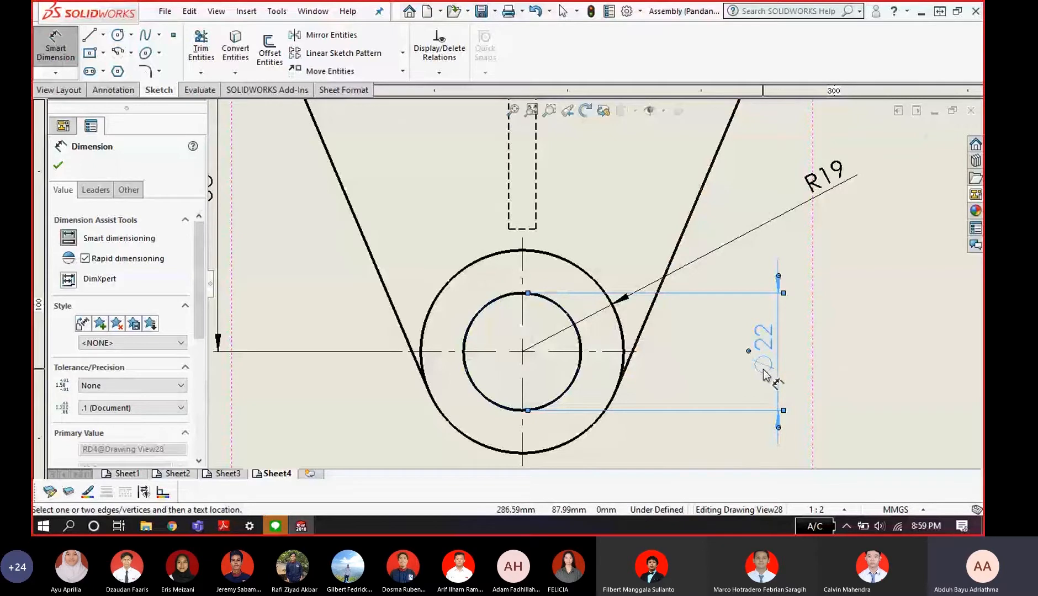
- Add the prefix "2x" to the hole diameter dimension at the plate's rounded corner in the upper view
scroll(590, 271, "up", 5)
scroll(578, 344, "down", 2)
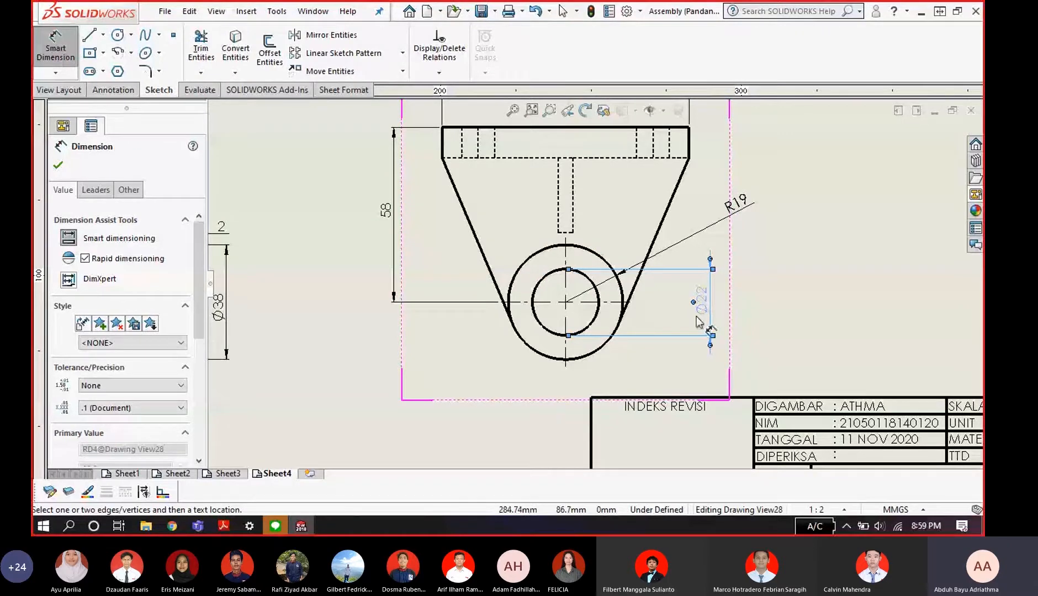
scroll(697, 316, "up", 5)
scroll(511, 251, "down", 5)
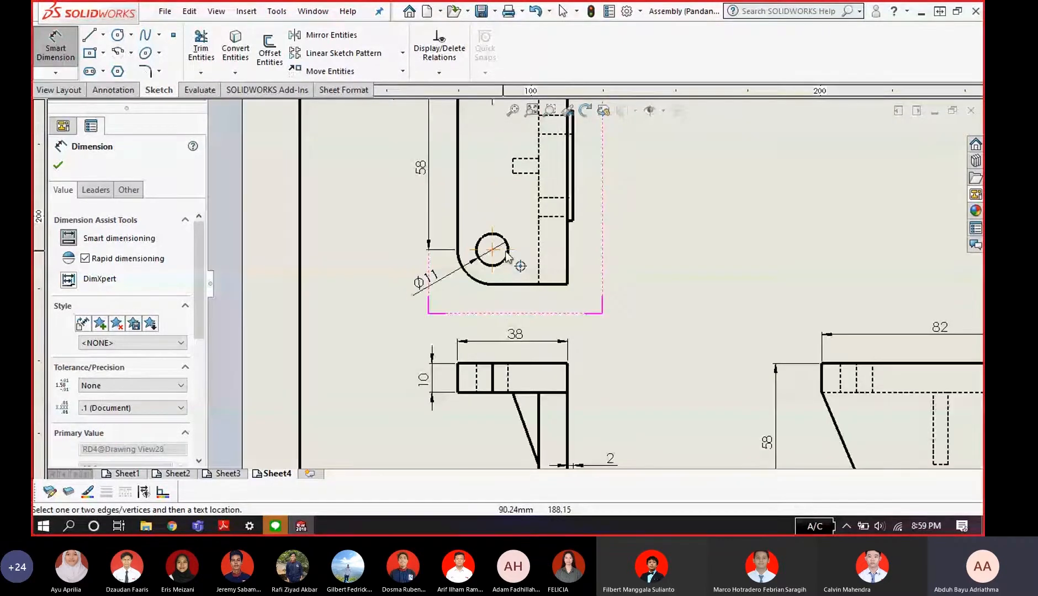
scroll(506, 258, "down", 2)
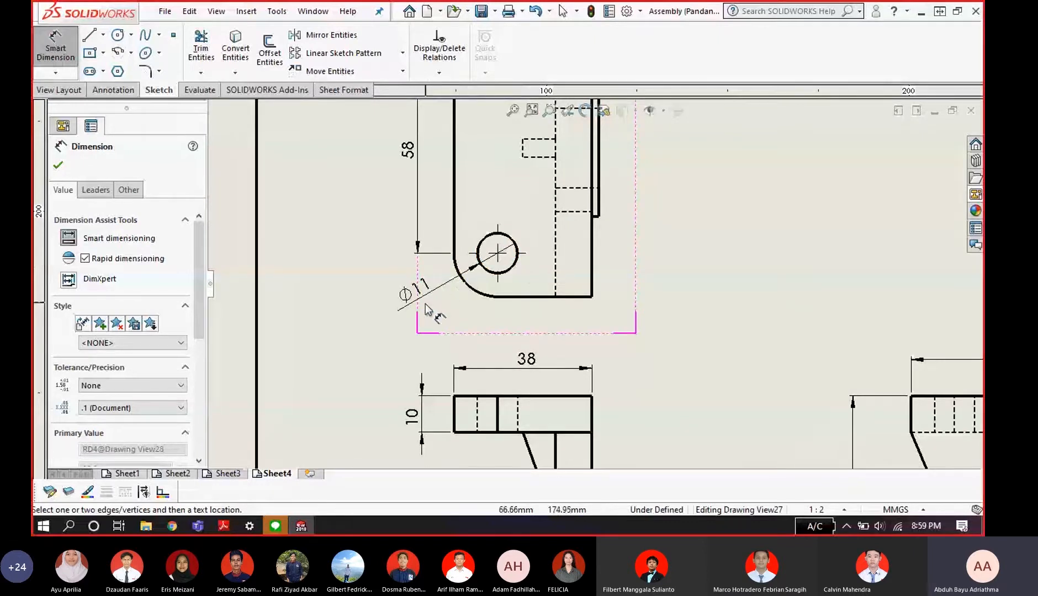
scroll(507, 256, "up", 2)
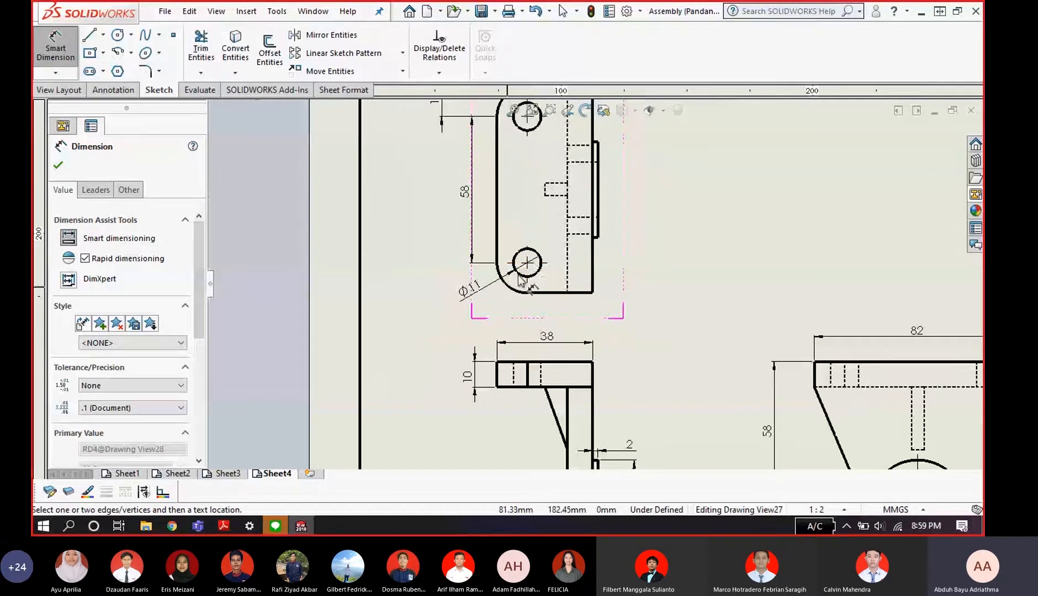
scroll(499, 276, "down", 2)
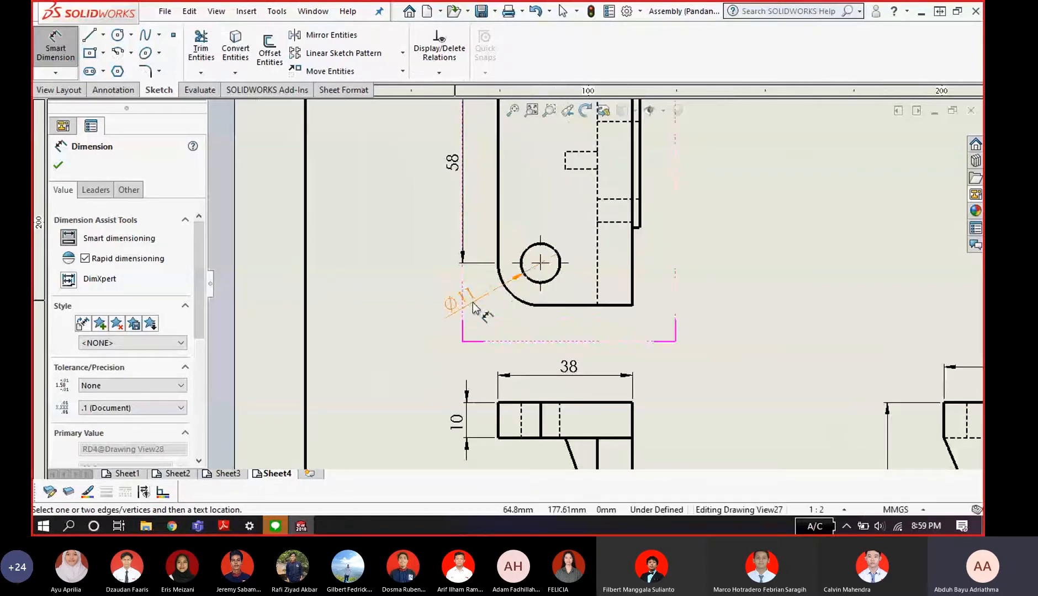
left_click(473, 308)
scroll(675, 346, "up", 2)
scroll(602, 165, "down", 2)
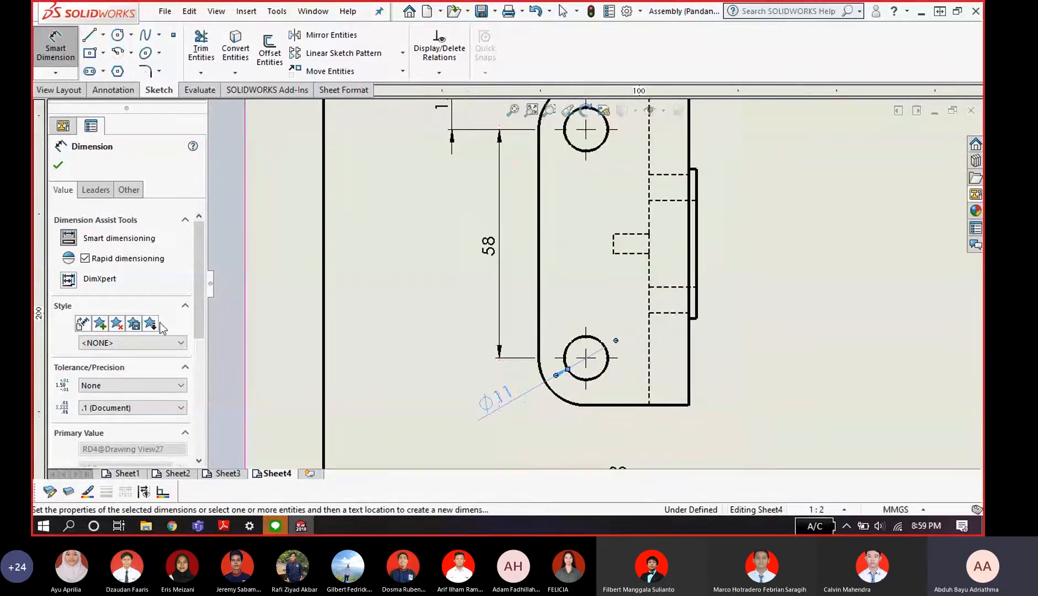
scroll(127, 337, "down", 5)
left_click(77, 347)
type("2x")
left_click(58, 165)
- Display the inner-circle dimension in the front view as a radius and place it just below the outer circle's radius dimension
scroll(717, 393, "up", 5)
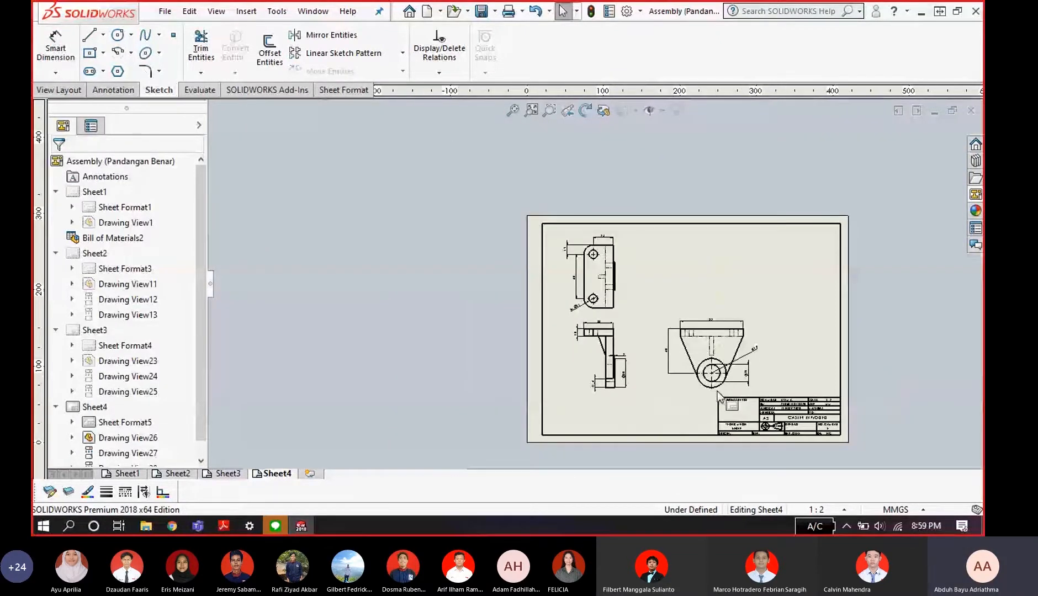
scroll(718, 393, "down", 5)
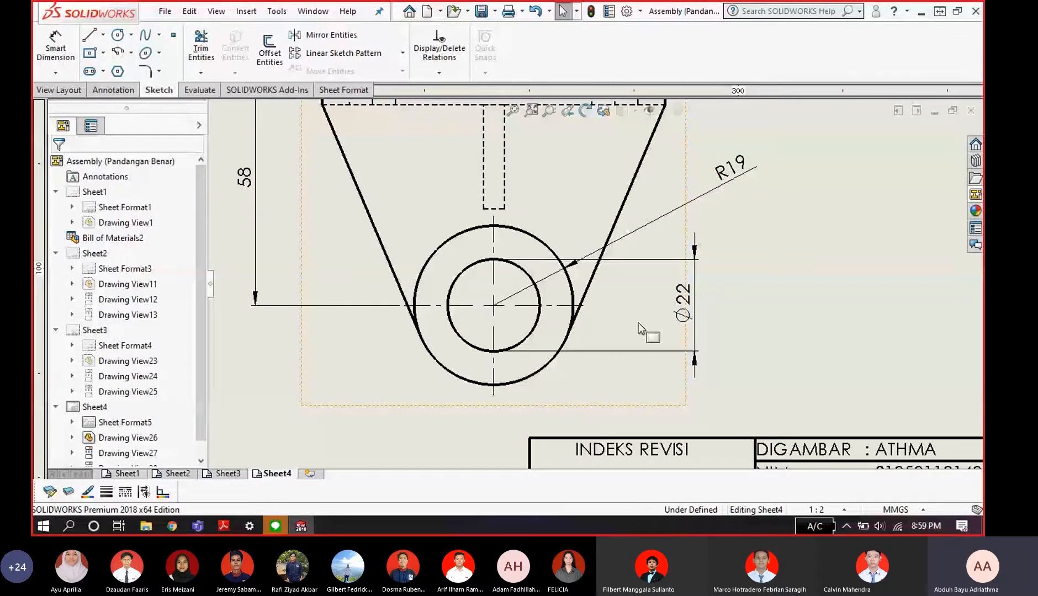
left_click(683, 303)
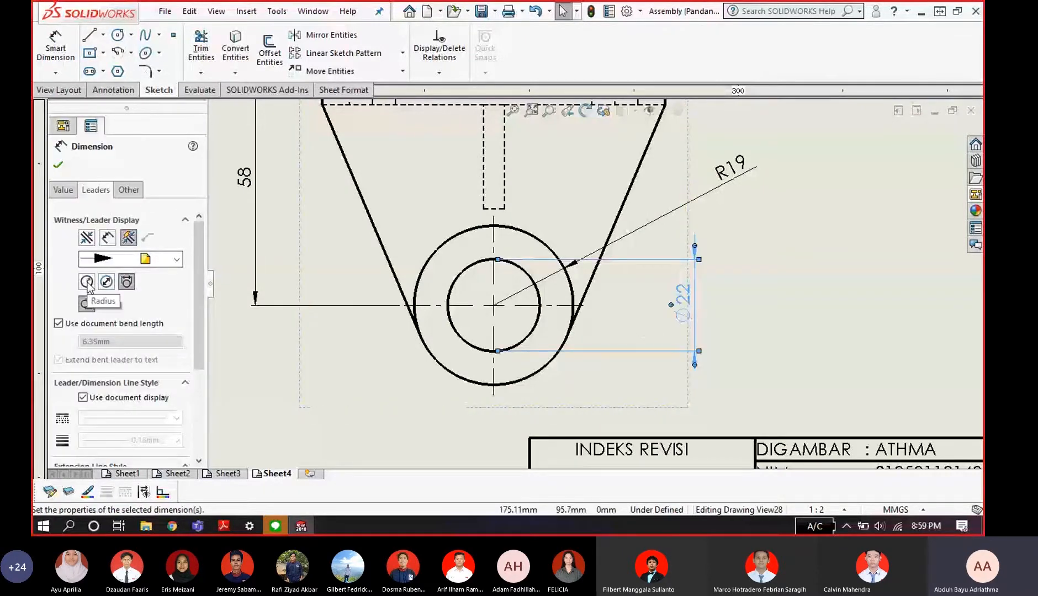
left_click(86, 282)
left_click_drag(699, 308, 759, 240)
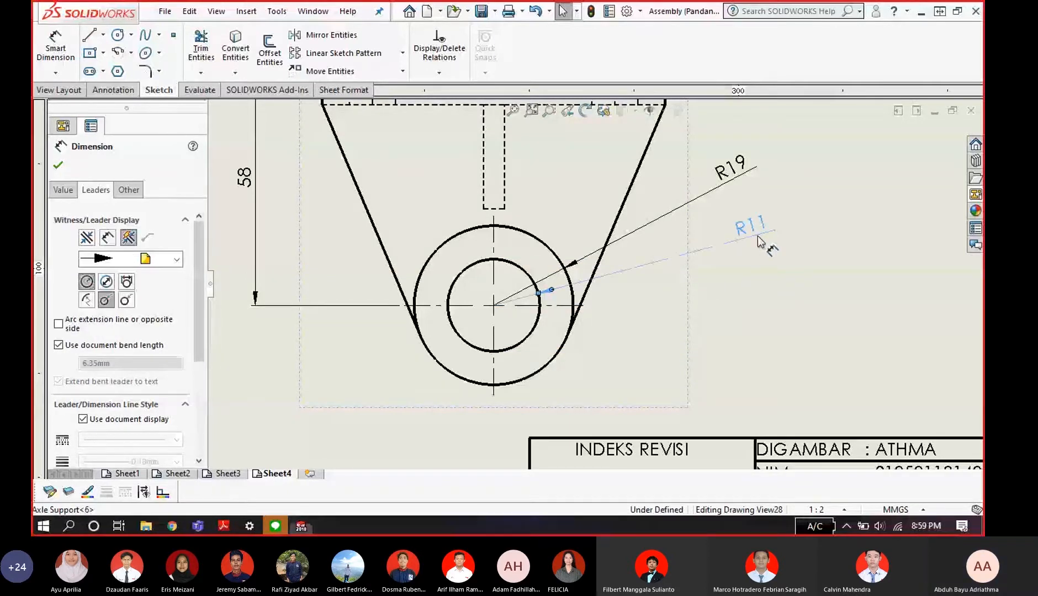
left_click(723, 281)
- Dimension the top plate's thickness in the front view, placing it beside the plate on the side of the radius dimensions
scroll(630, 226, "up", 8)
scroll(629, 226, "down", 4)
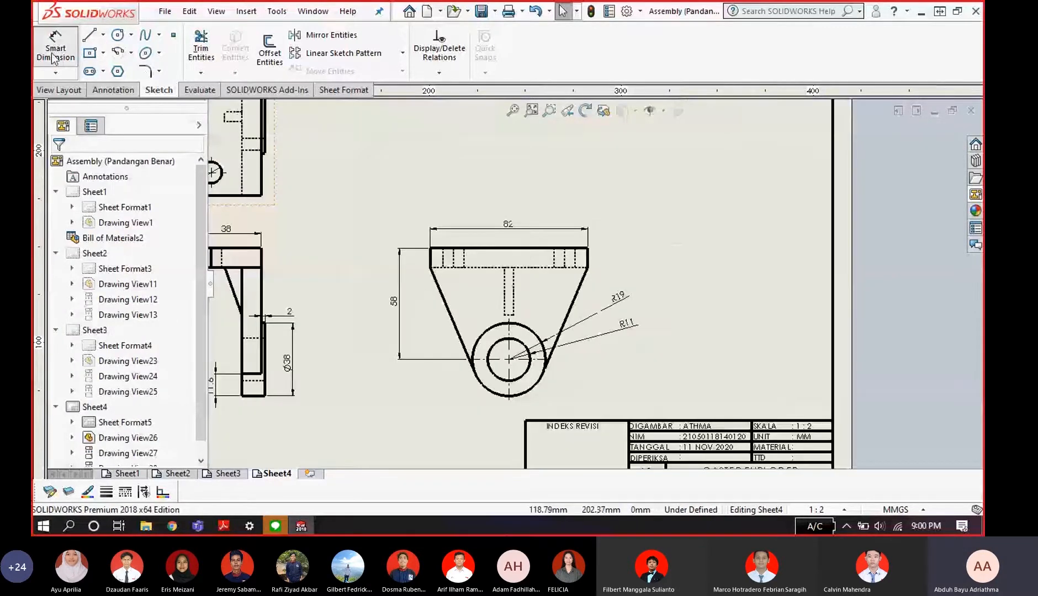
left_click(54, 58)
scroll(592, 285, "down", 2)
left_click(519, 227)
left_click(524, 257)
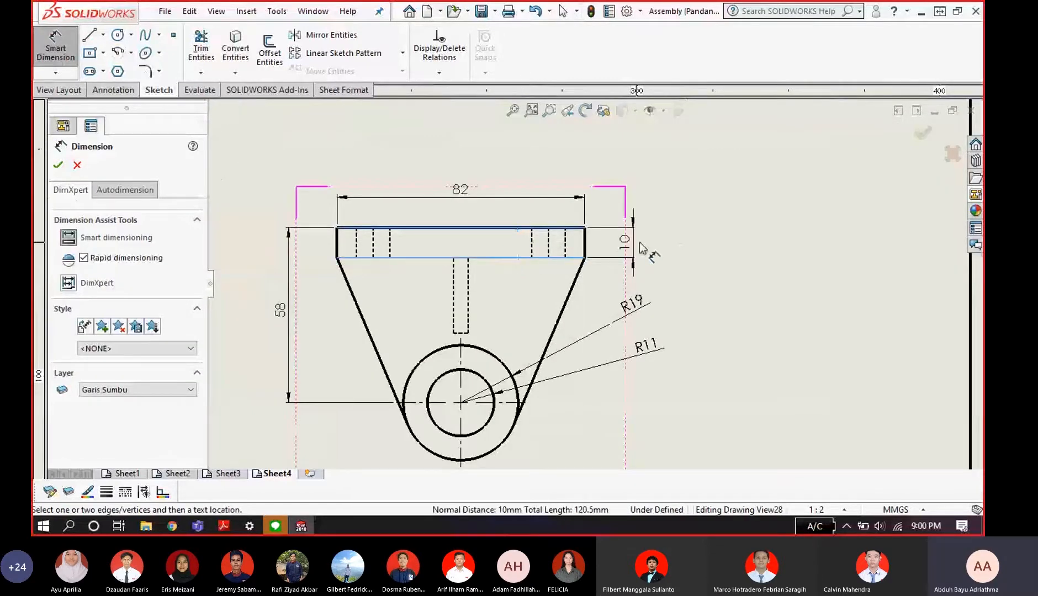
left_click(641, 248)
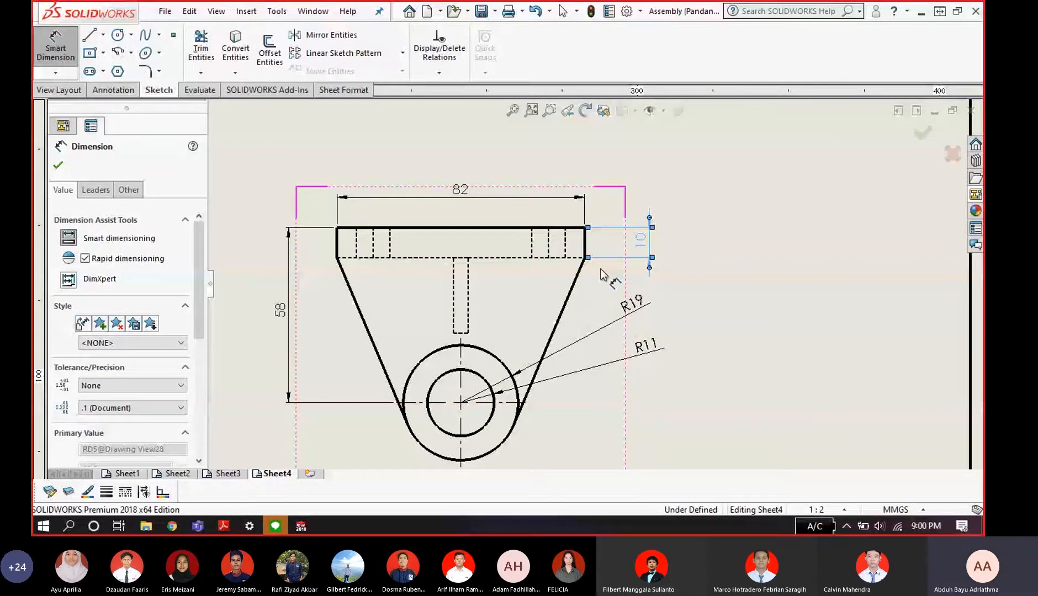
key("Escape")
scroll(600, 268, "up", 5)
scroll(455, 293, "down", 4)
scroll(444, 311, "down", 4)
left_click(55, 49)
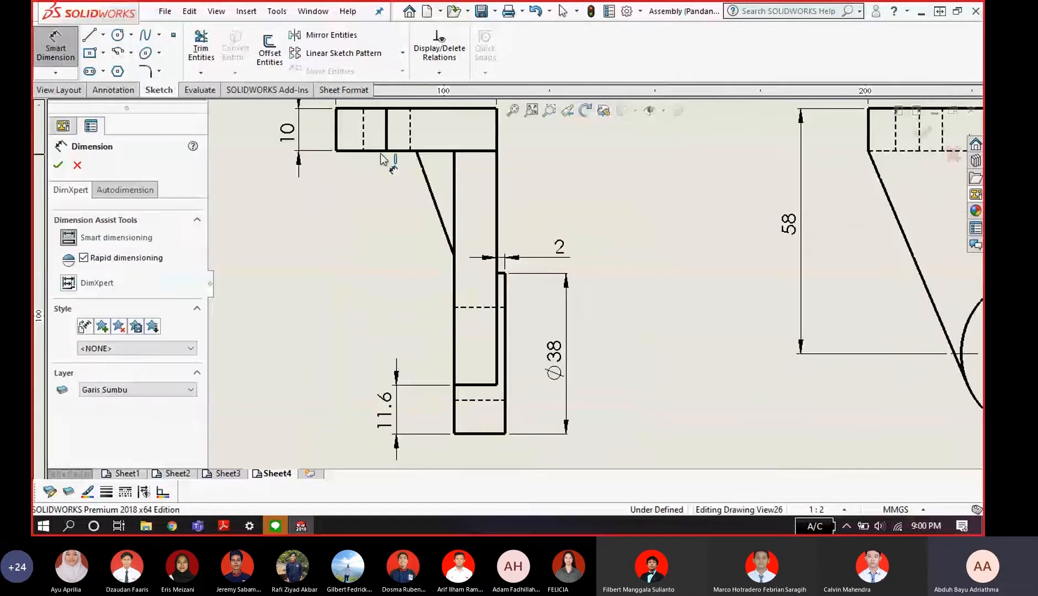
scroll(388, 161, "down", 4)
left_click(527, 165)
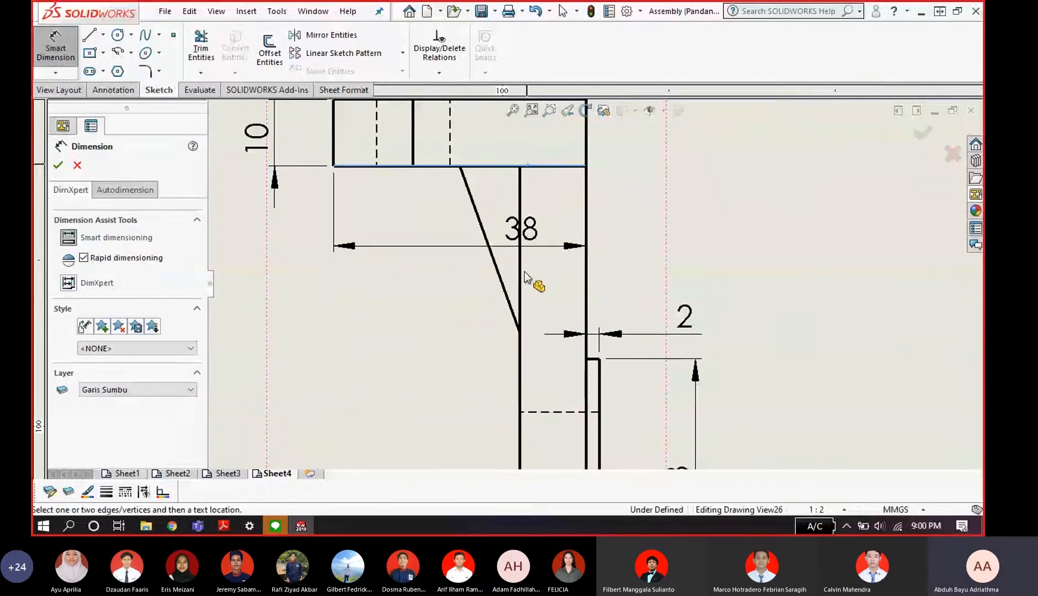
left_click(518, 327)
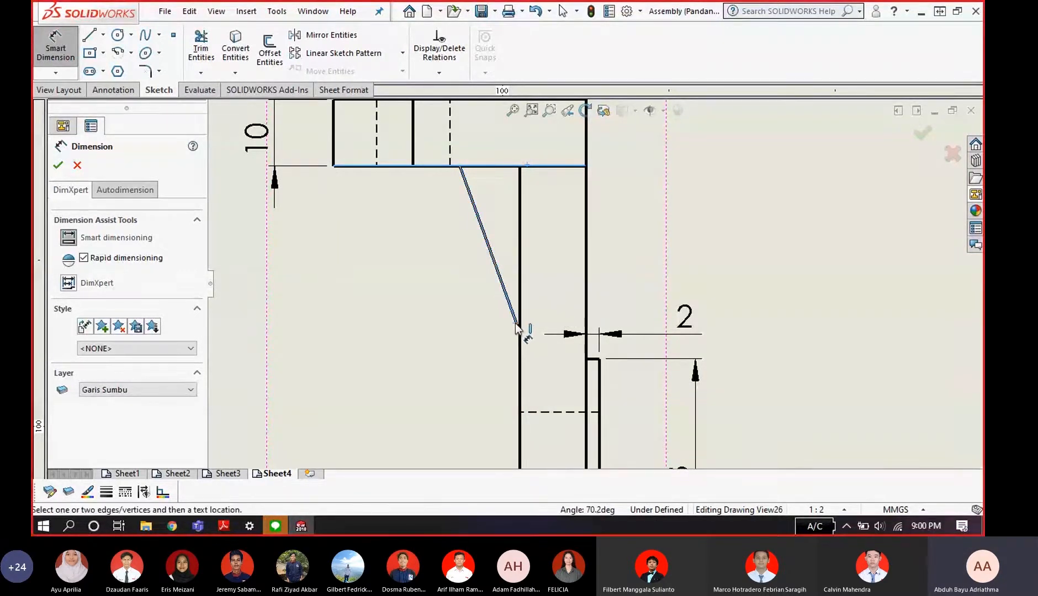
key("Escape")
key("Escape")
left_click(56, 73)
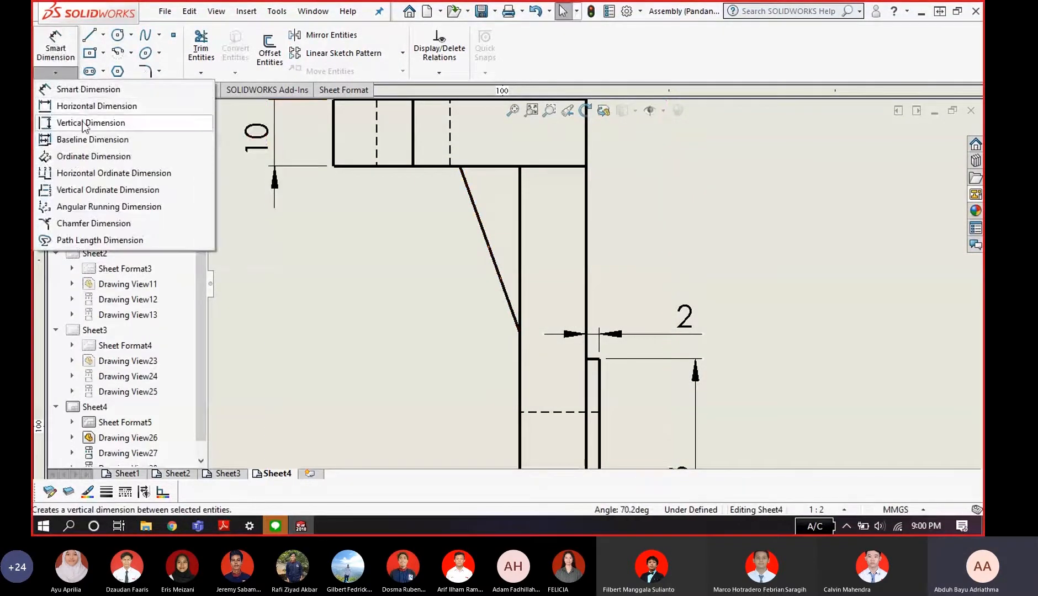
left_click(93, 120)
left_click(503, 167)
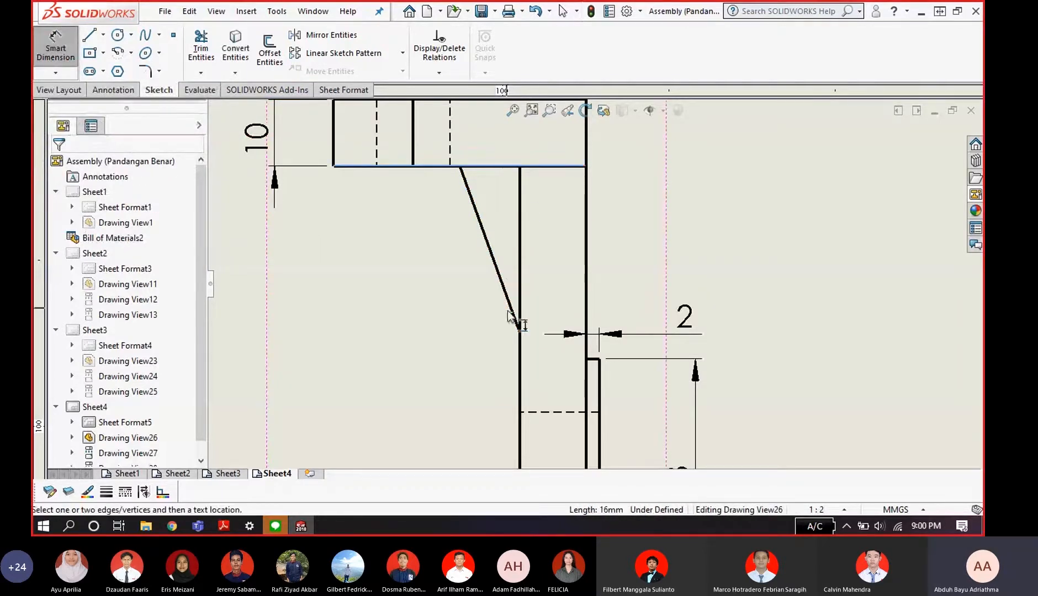
left_click(517, 327)
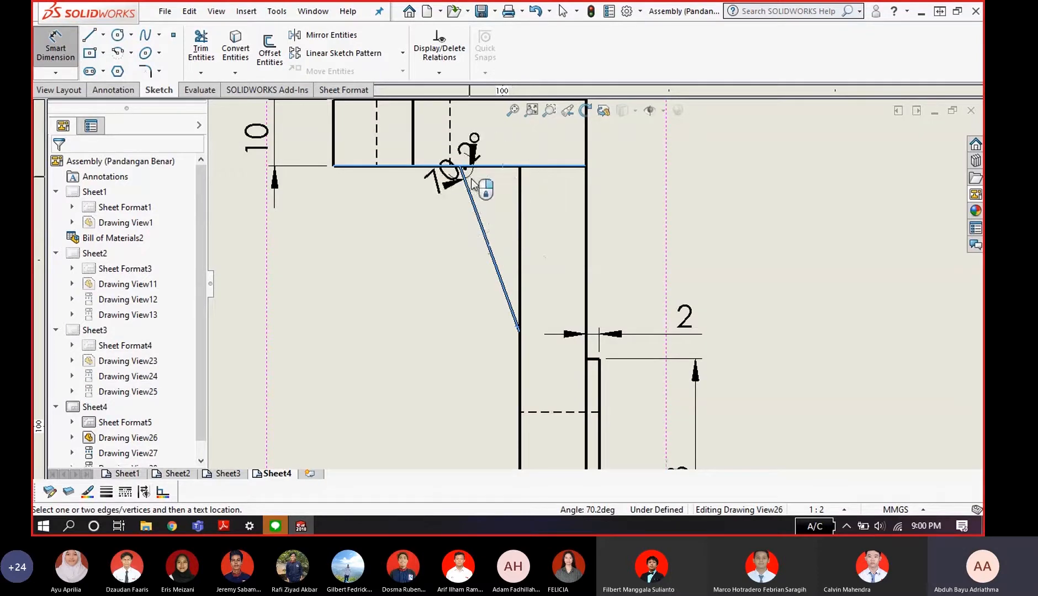
key("Escape")
key("Escape")
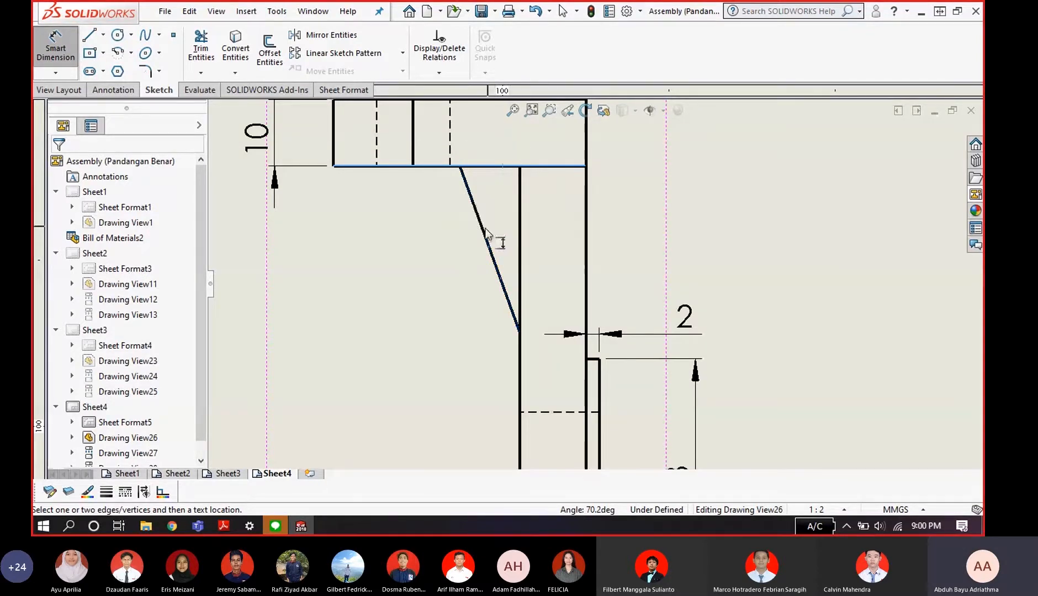
- Try to add a vertical dimension for the triangular rib's height between the top plate's underside and the rib's lower tip
scroll(497, 276, "up", 3)
scroll(584, 302, "down", 3)
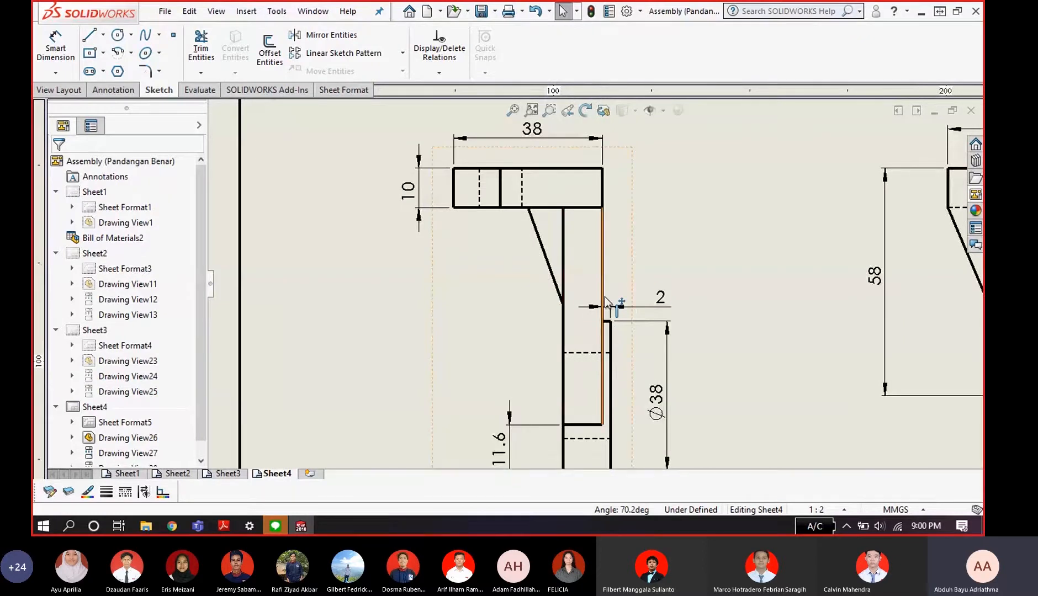
scroll(614, 298, "down", 2)
scroll(552, 310, "down", 2)
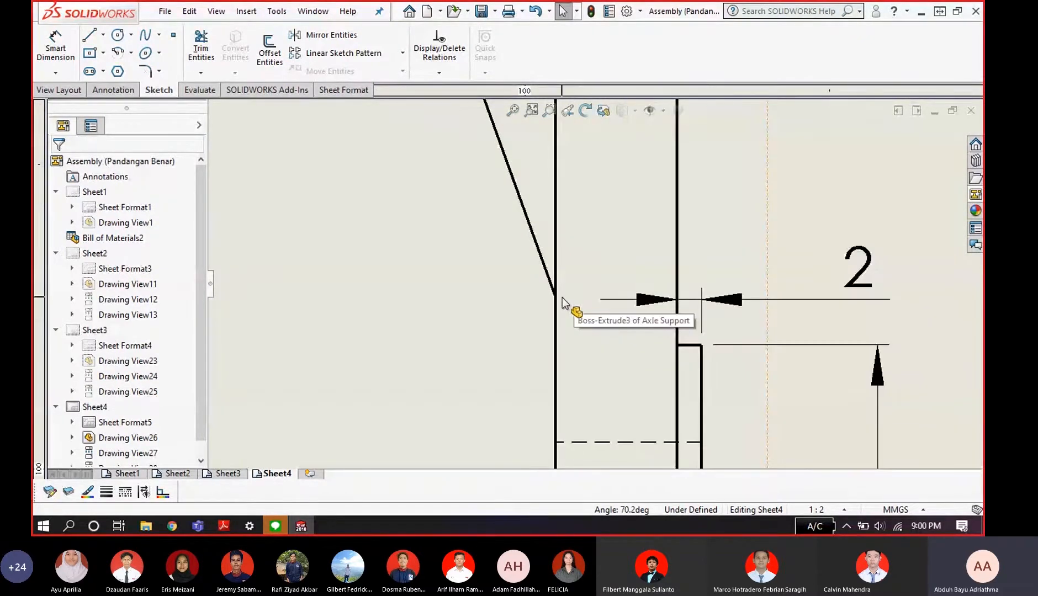
scroll(610, 278, "up", 2)
scroll(562, 226, "down", 1)
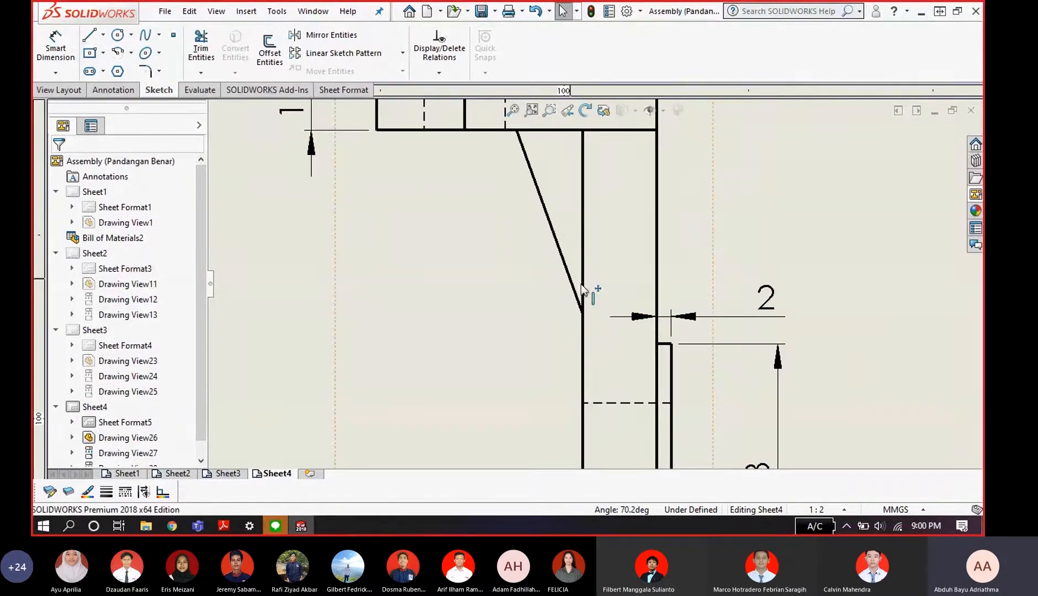
scroll(594, 287, "up", 2)
left_click(68, 73)
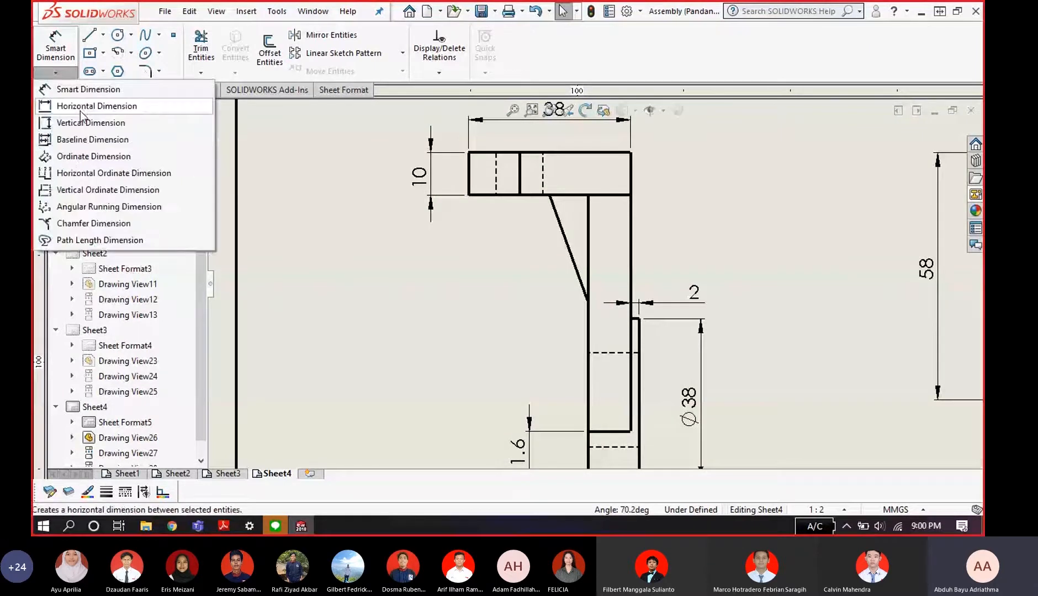
left_click(91, 122)
scroll(455, 158, "down", 1)
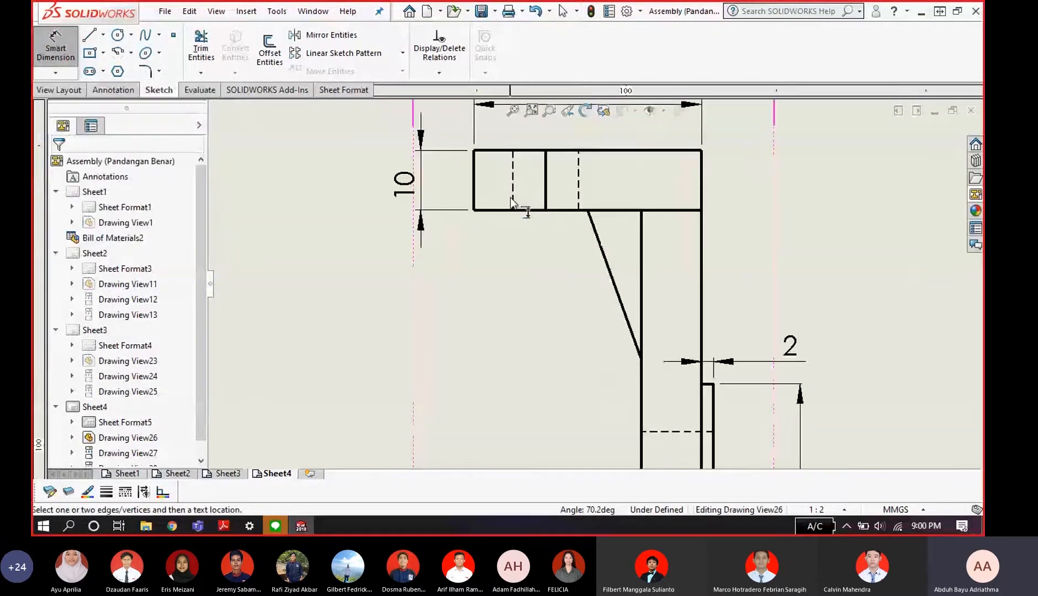
left_click(535, 209)
scroll(645, 316, "down", 1)
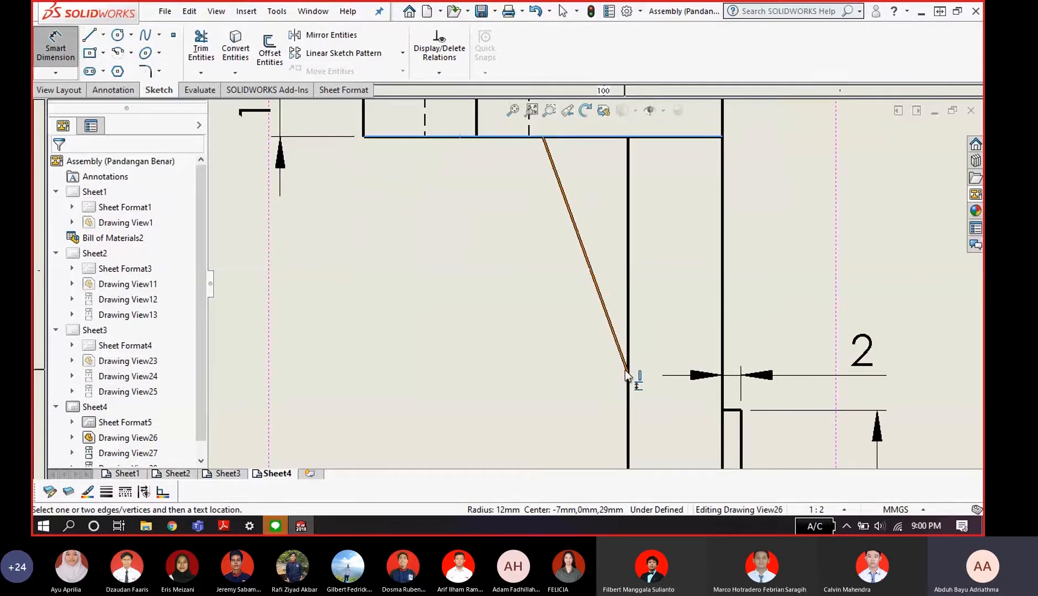
left_click(627, 373)
key("Escape")
key("Escape")
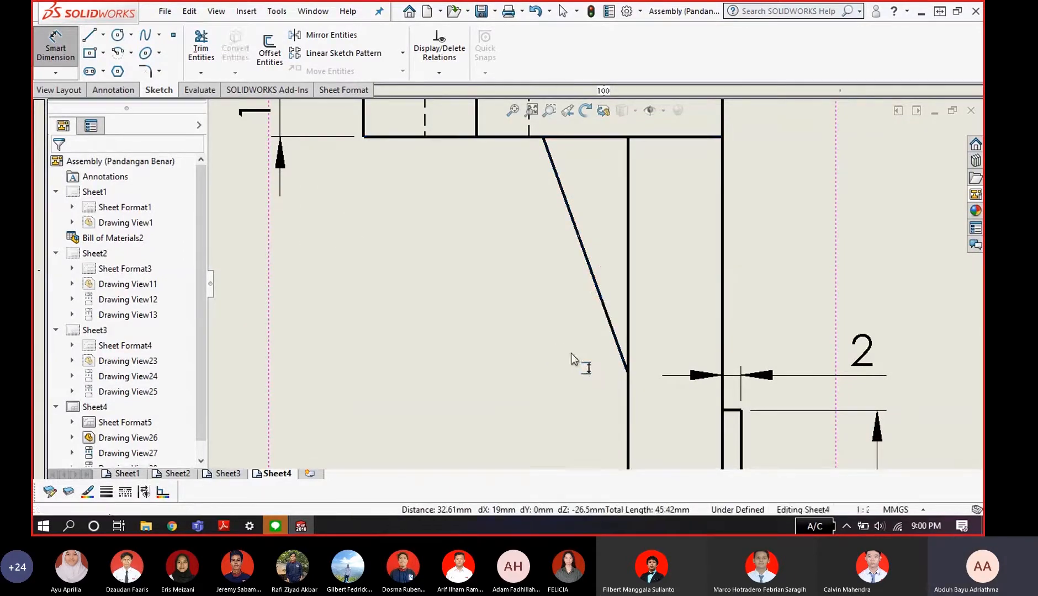
- Add a new drawing sheet after Sheet4
scroll(601, 352, "up", 5)
scroll(664, 303, "up", 5)
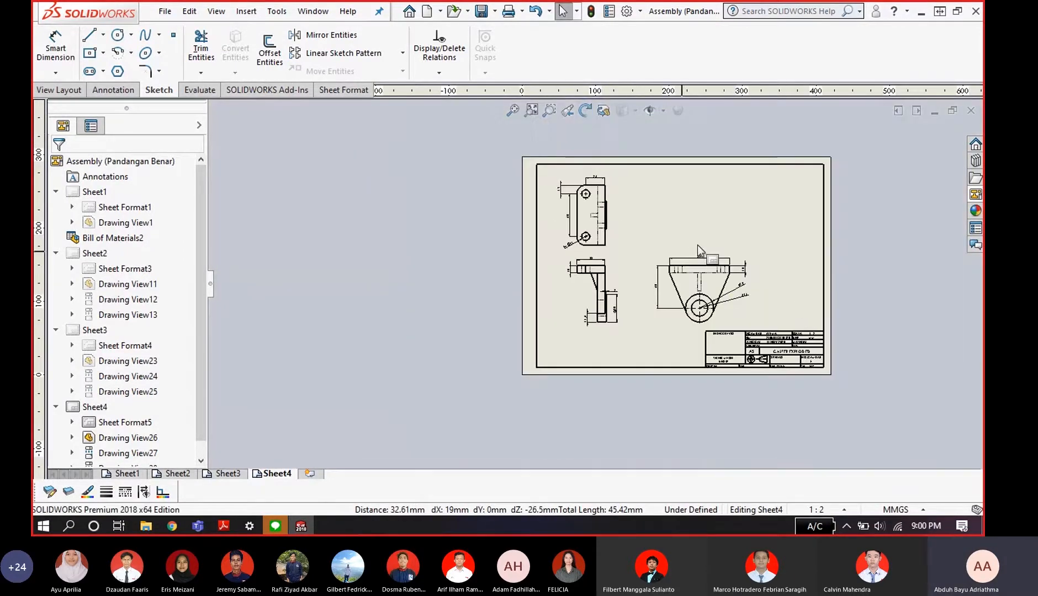
scroll(697, 245, "down", 2)
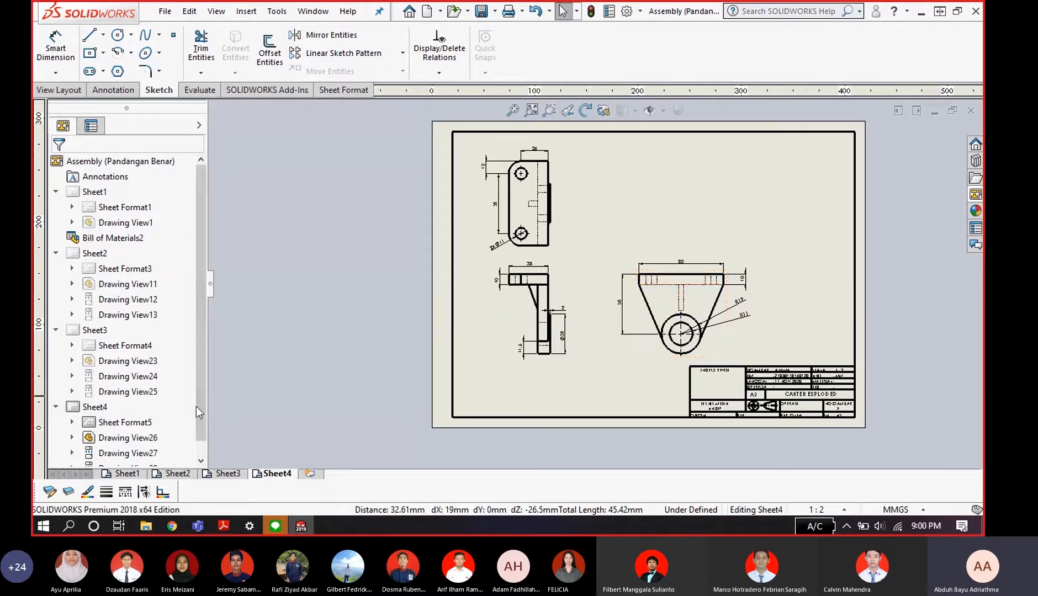
left_click(310, 473)
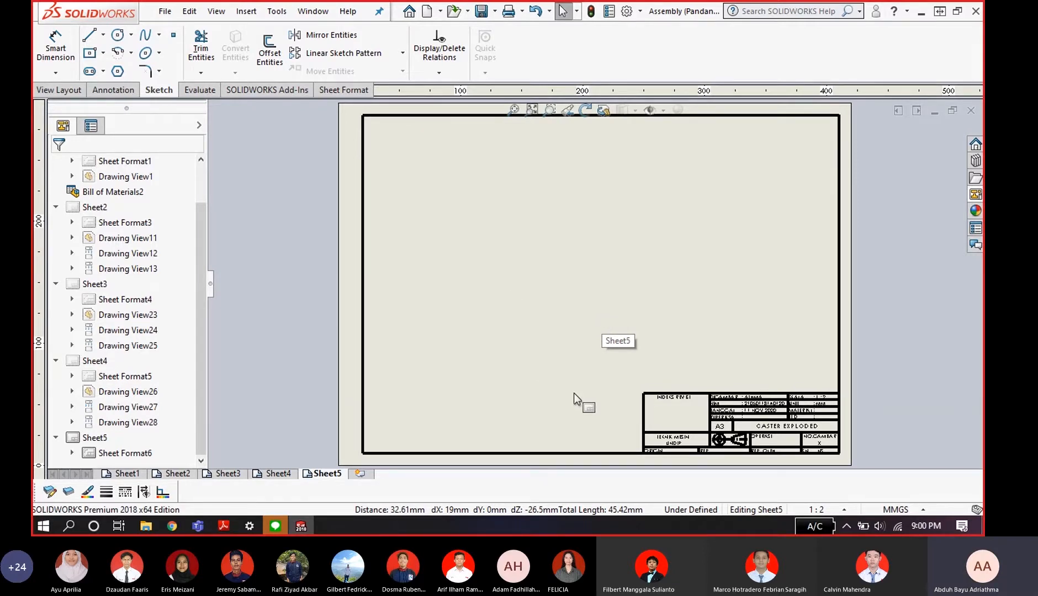
- Switch to the reference PDF in Adobe Reader and examine the AXLE drawing on page 5, including its views and dimensions
left_click_drag(773, 530, 424, 21)
left_click(619, 22)
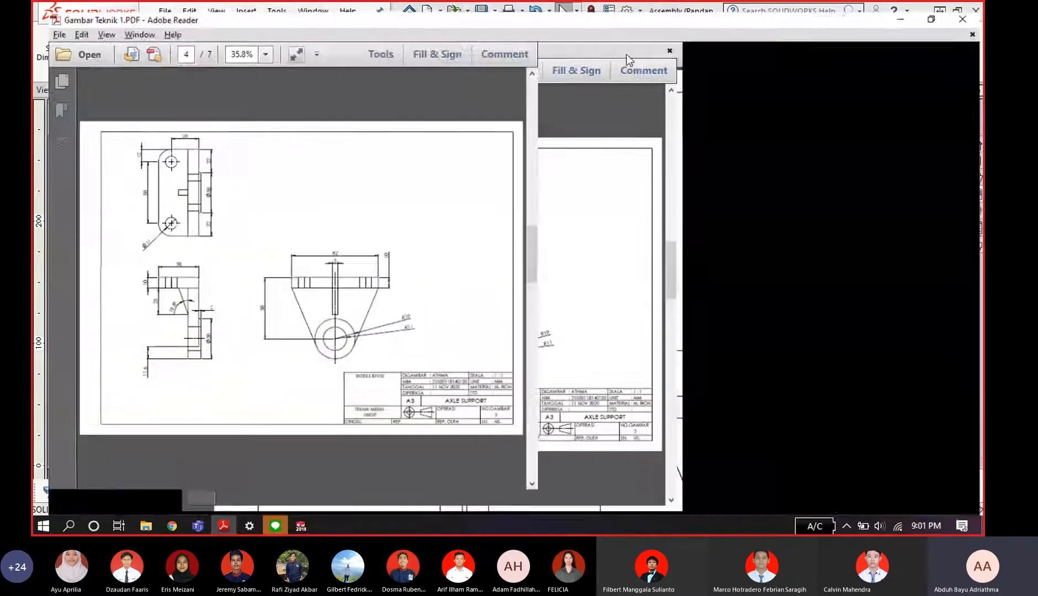
scroll(575, 225, "down", 3)
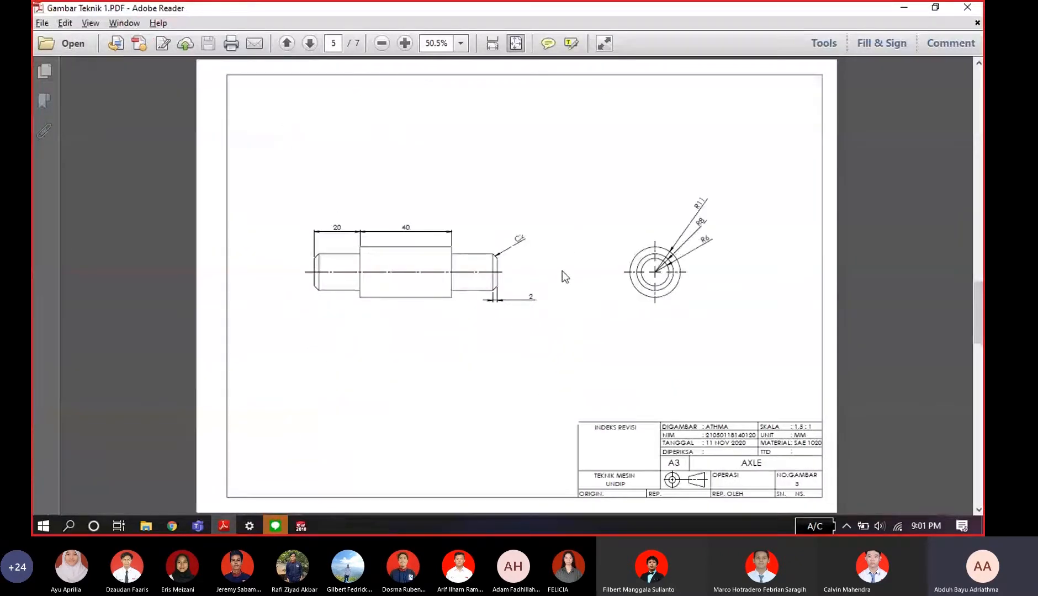
scroll(562, 273, "up", 3)
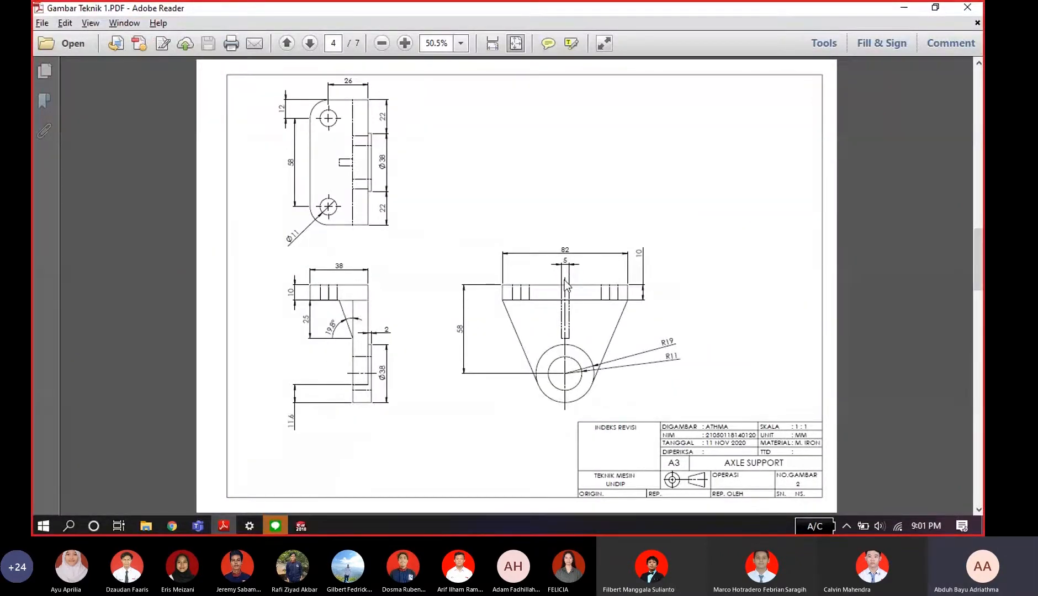
scroll(565, 284, "down", 3)
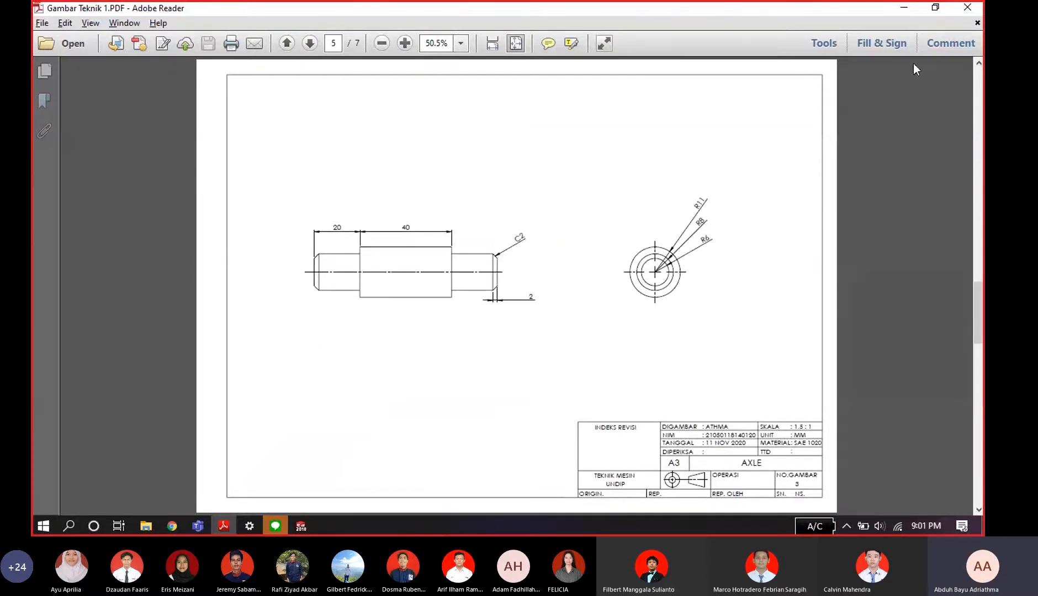
left_click(904, 7)
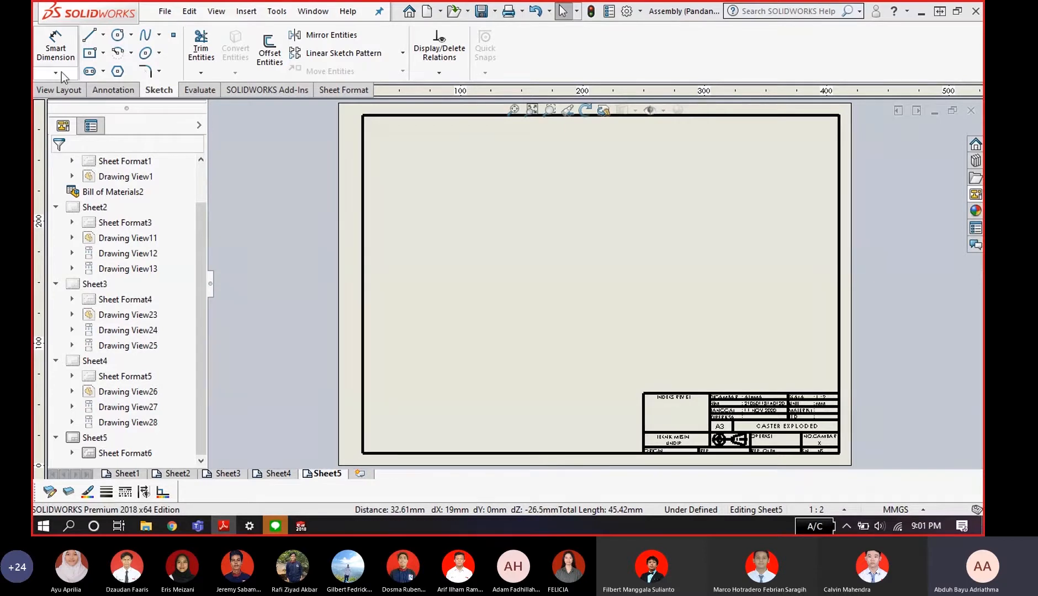
- Insert the standard three views of the Axle part from the File Part & Assembly Solidworks folder onto Sheet5
left_click(59, 89)
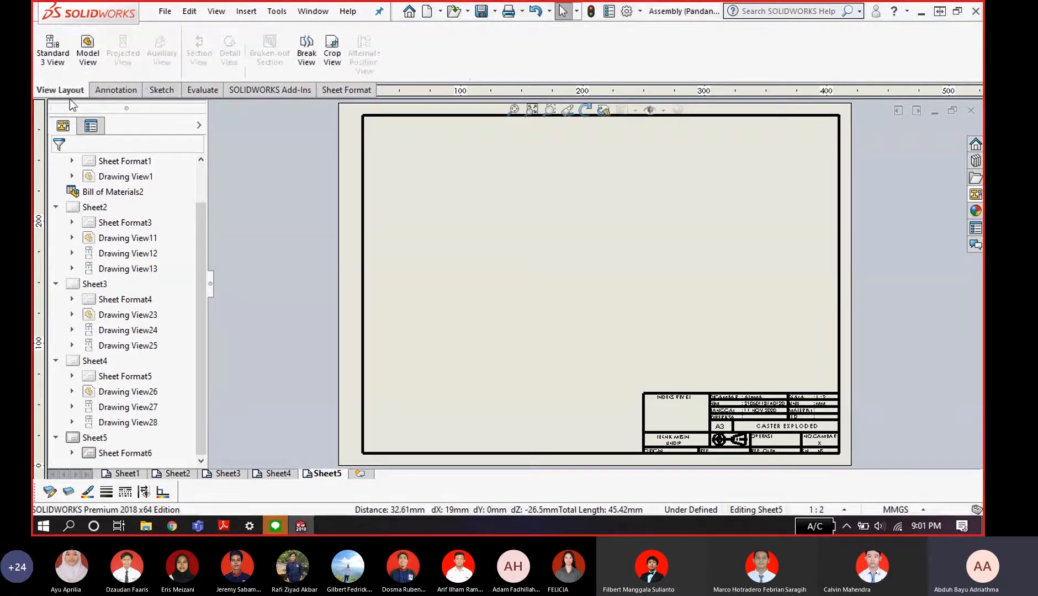
left_click(53, 57)
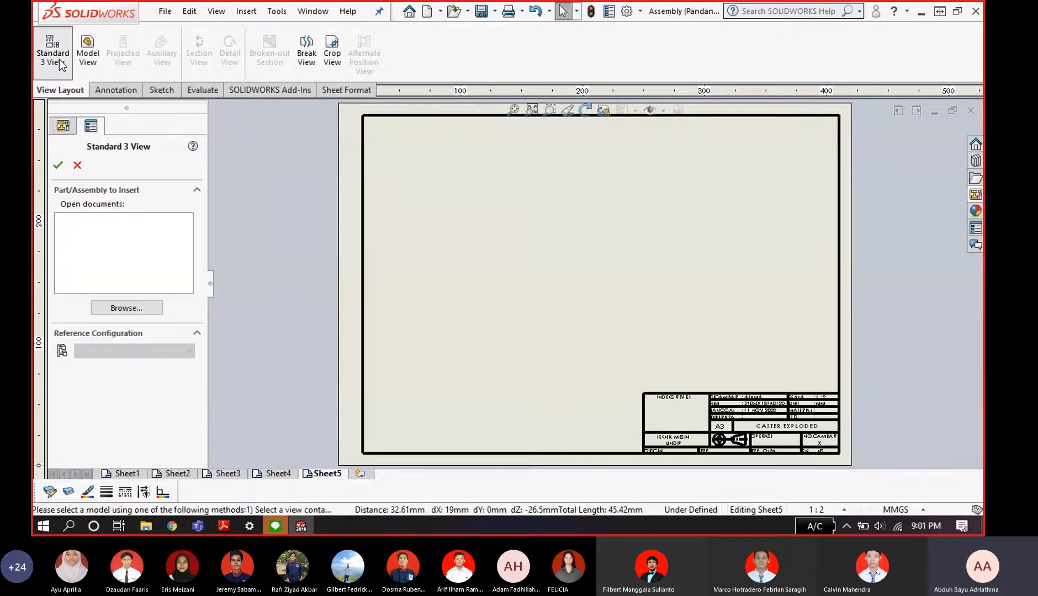
left_click(126, 308)
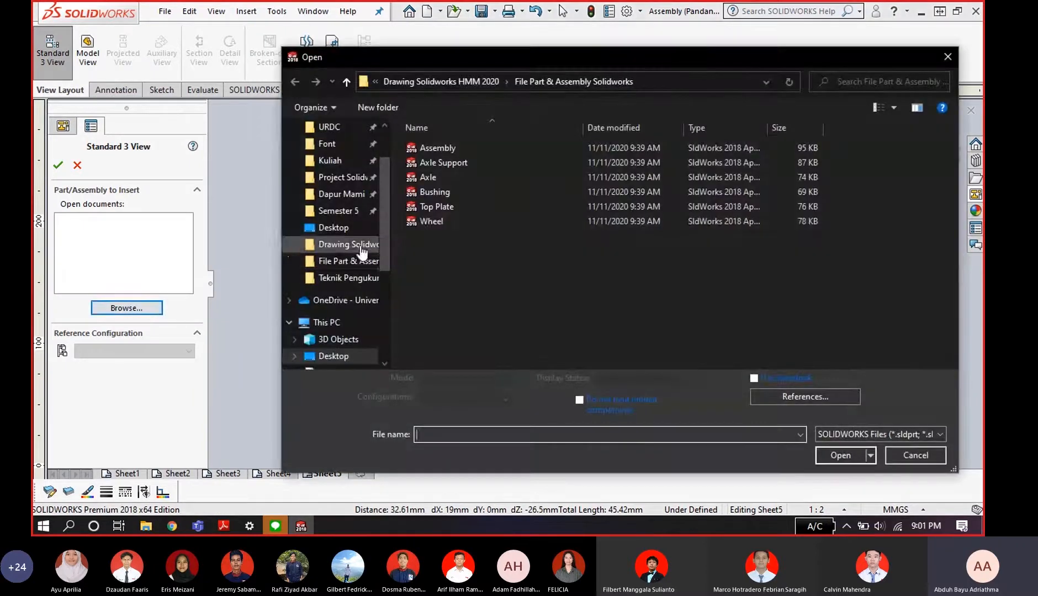
left_click(476, 176)
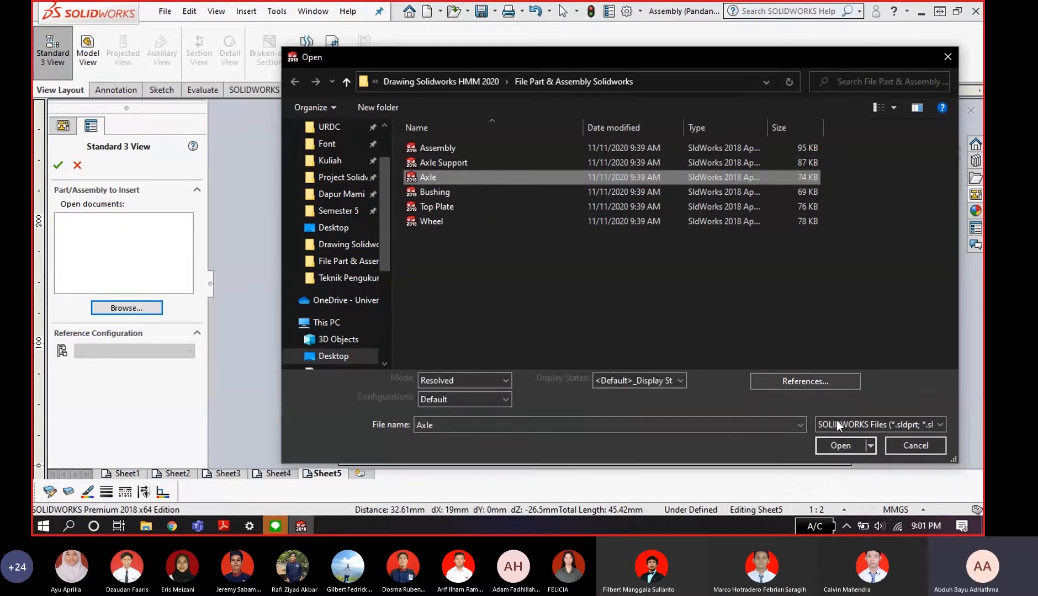
left_click(840, 451)
left_click(552, 267)
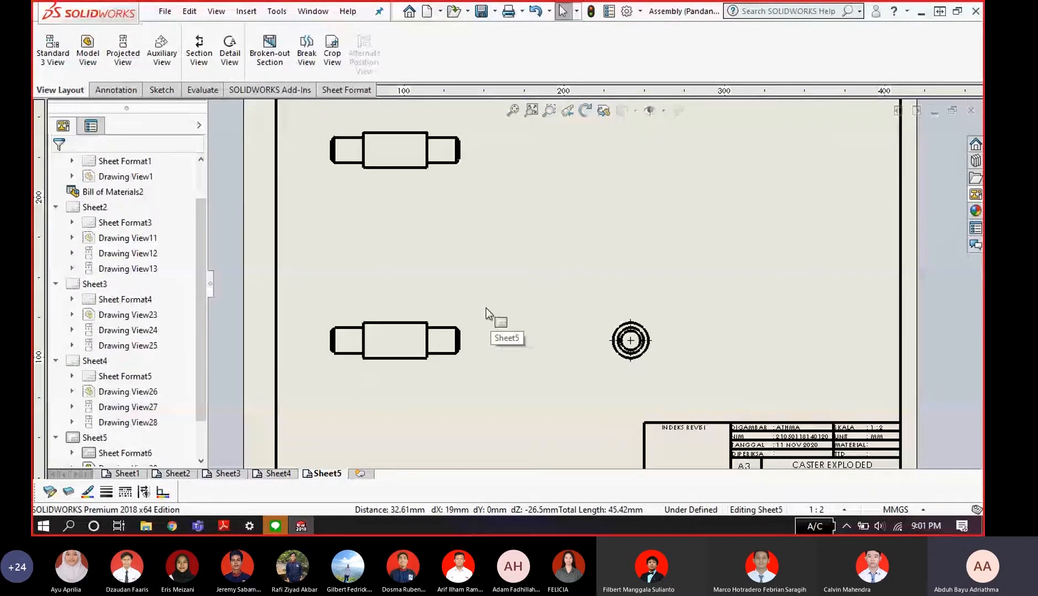
- Reposition the axle's front view farther in from the sheet border and space the circular side view farther away from it
scroll(486, 308, "up", 1)
left_click_drag(486, 308, 563, 303)
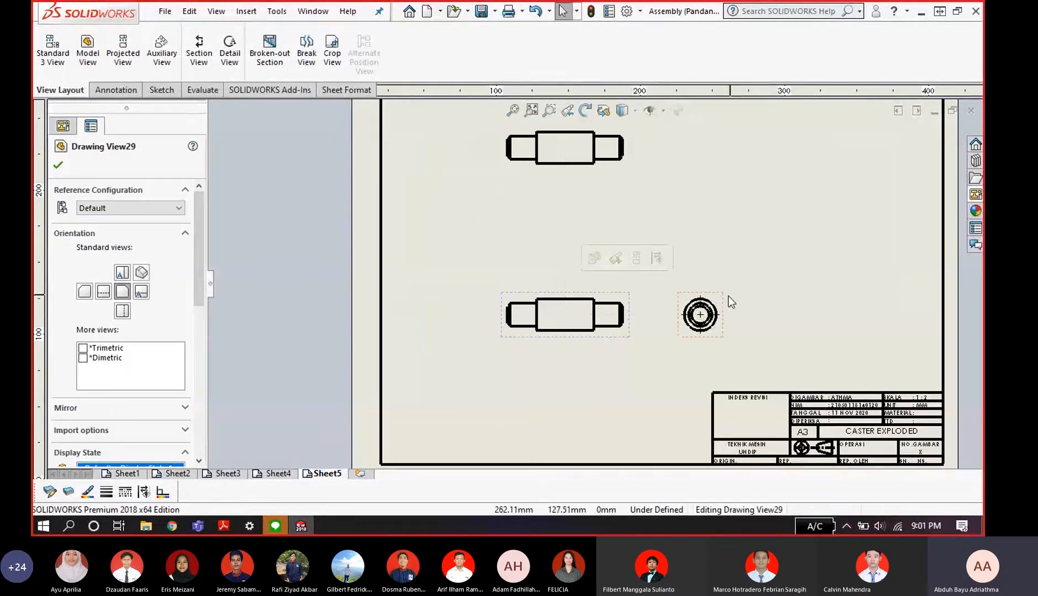
left_click_drag(722, 299, 838, 299)
- Change the active document layer to Garis Dimensi dan Bantu Dimensi
left_click(51, 492)
left_click(138, 454)
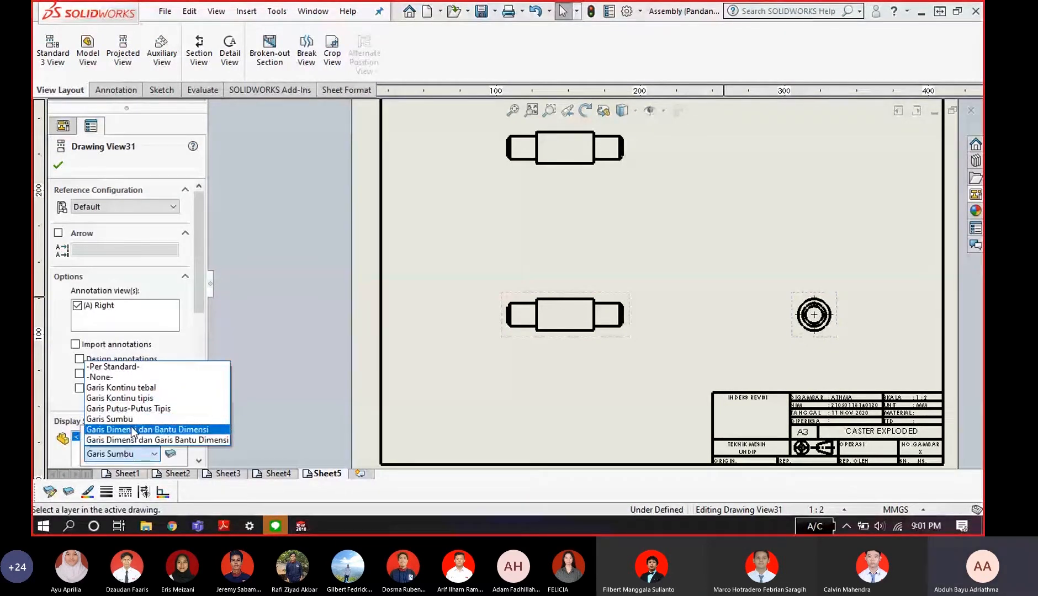
left_click(168, 435)
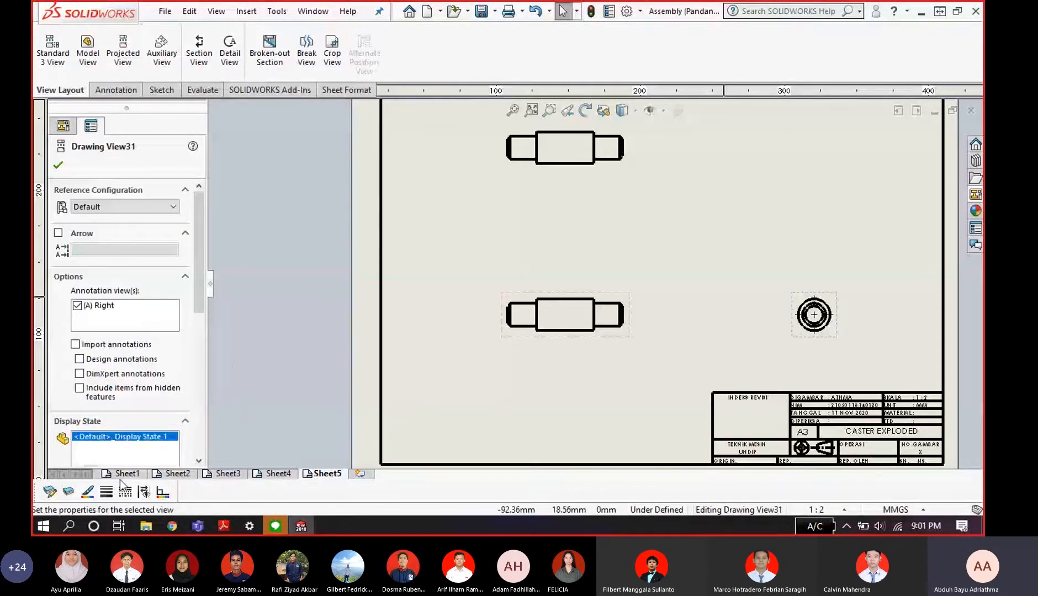
mouse_move(178, 475)
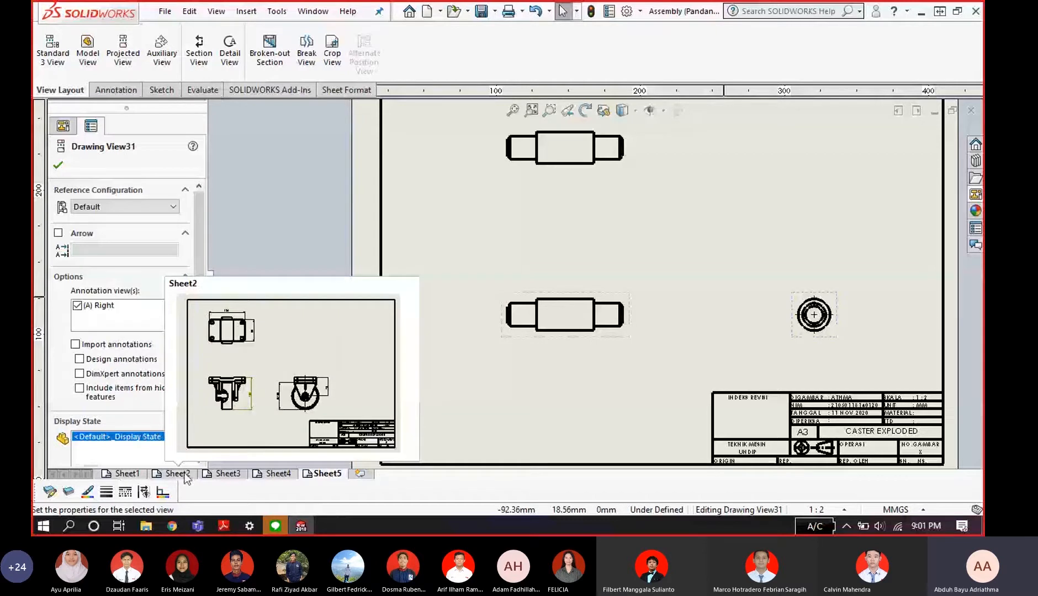
left_click(68, 491)
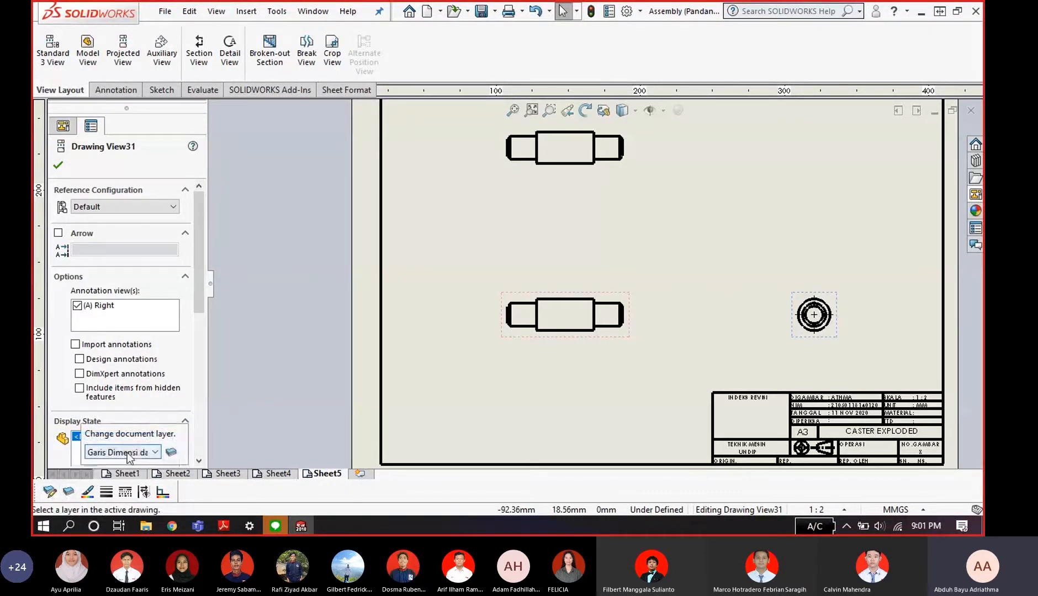
left_click(673, 208)
- Delete the axle's projected top view and move the front view up toward the middle of the sheet
scroll(765, 200, "up", 2)
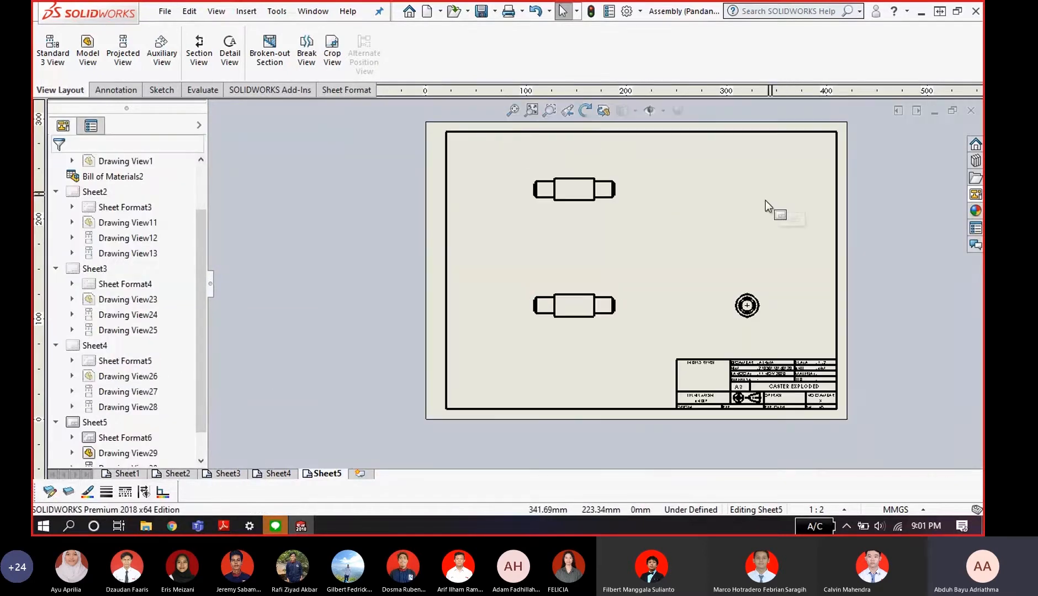
scroll(689, 238, "down", 3)
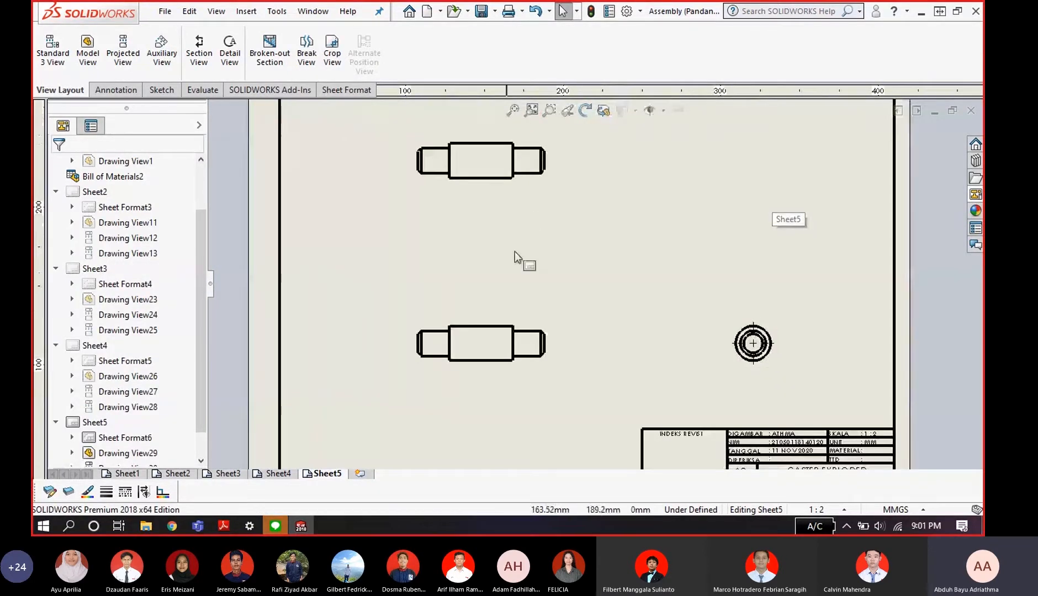
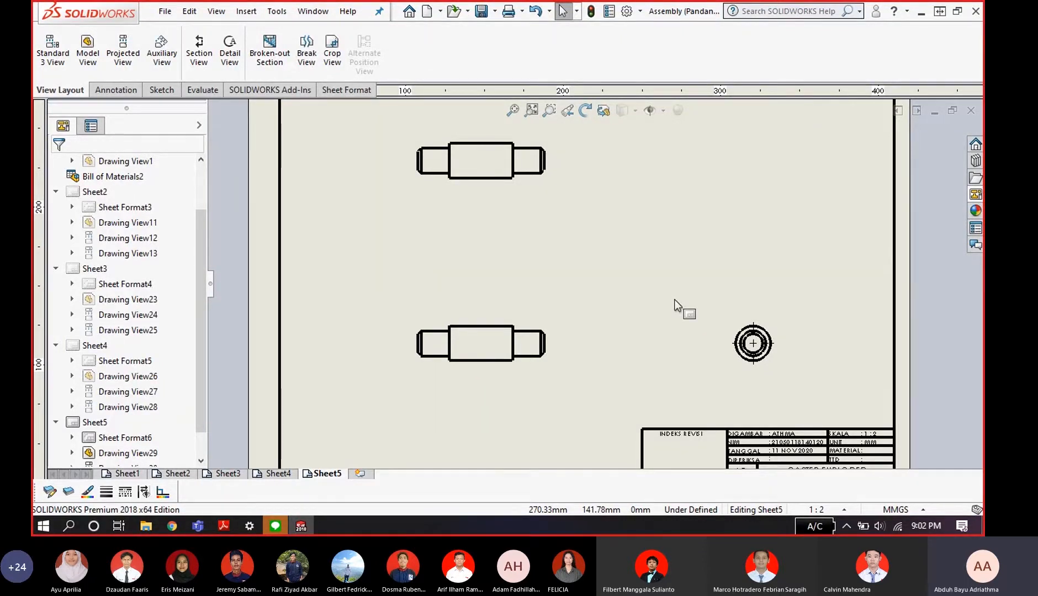
left_click(535, 183)
key("Delete")
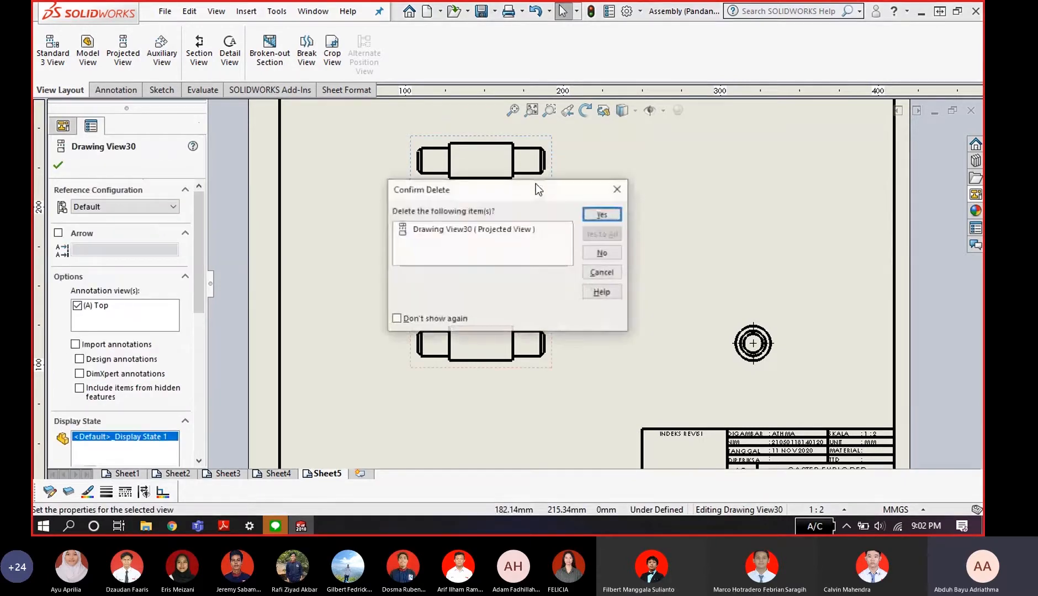
left_click(588, 215)
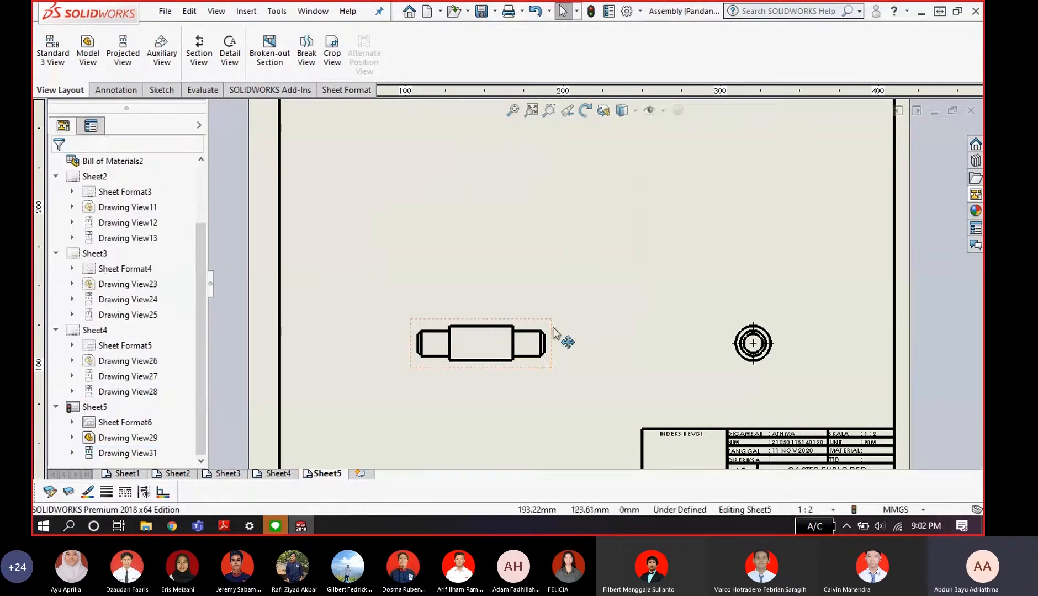
left_click_drag(552, 333, 539, 250)
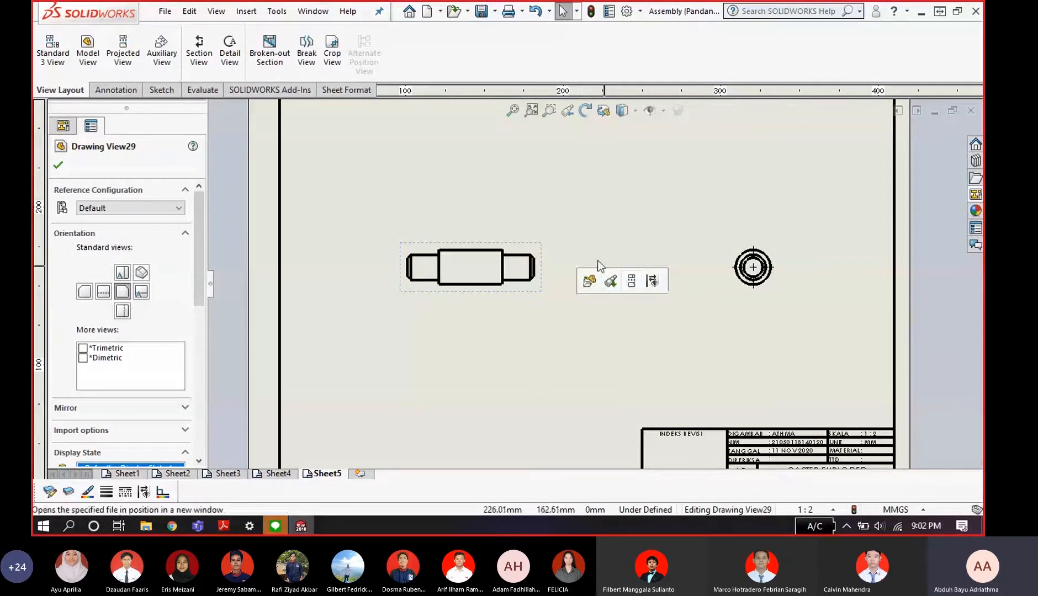
- Set the display style of the axle's front view to Hidden Lines Visible and bring its scale settings into view
scroll(678, 232, "up", 3)
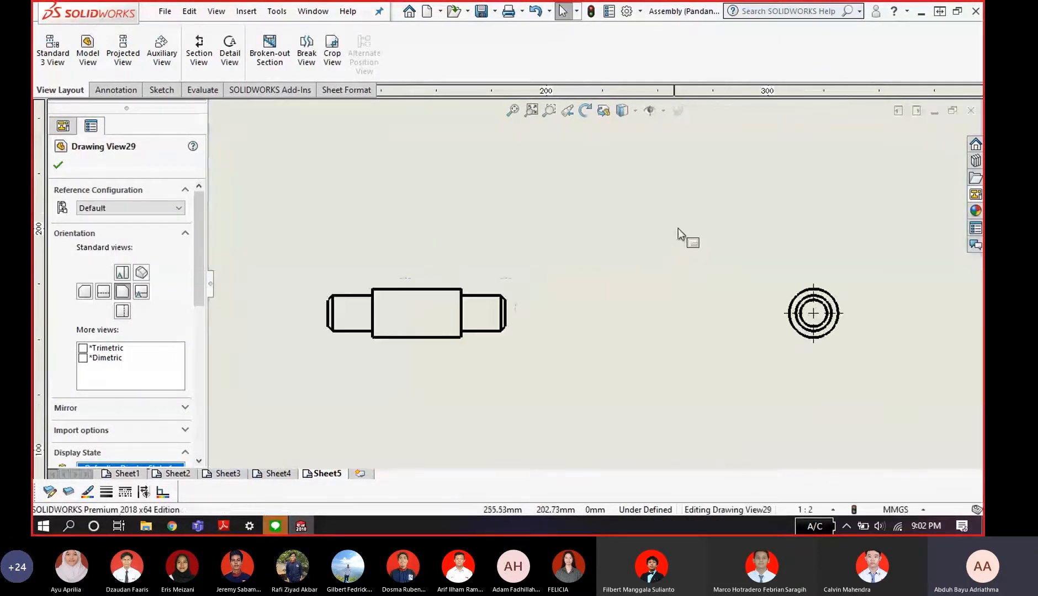
left_click(524, 241)
left_click(513, 277)
left_click_drag(199, 253, 193, 328)
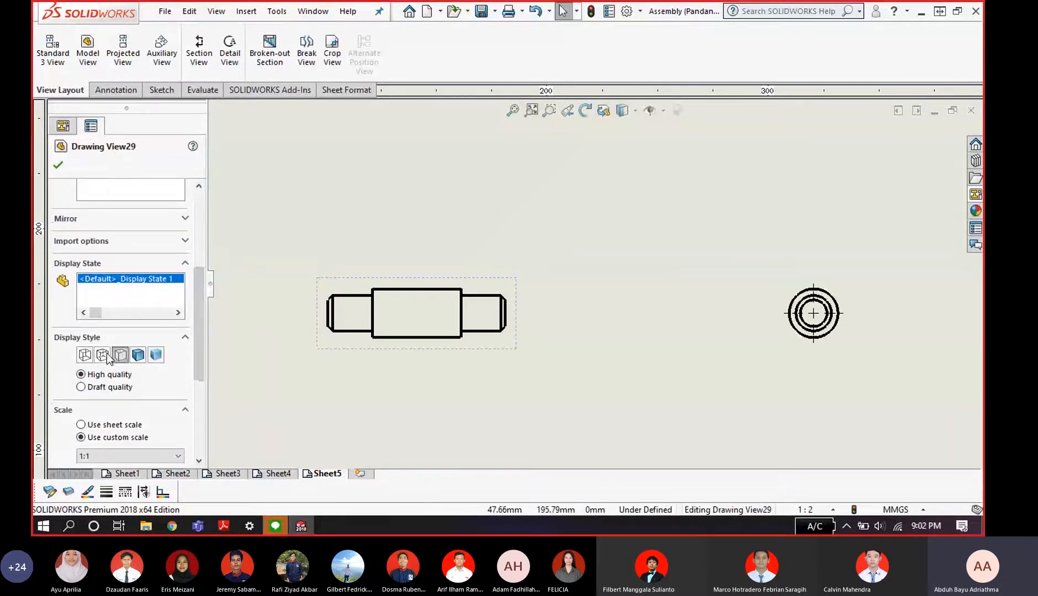
left_click(103, 355)
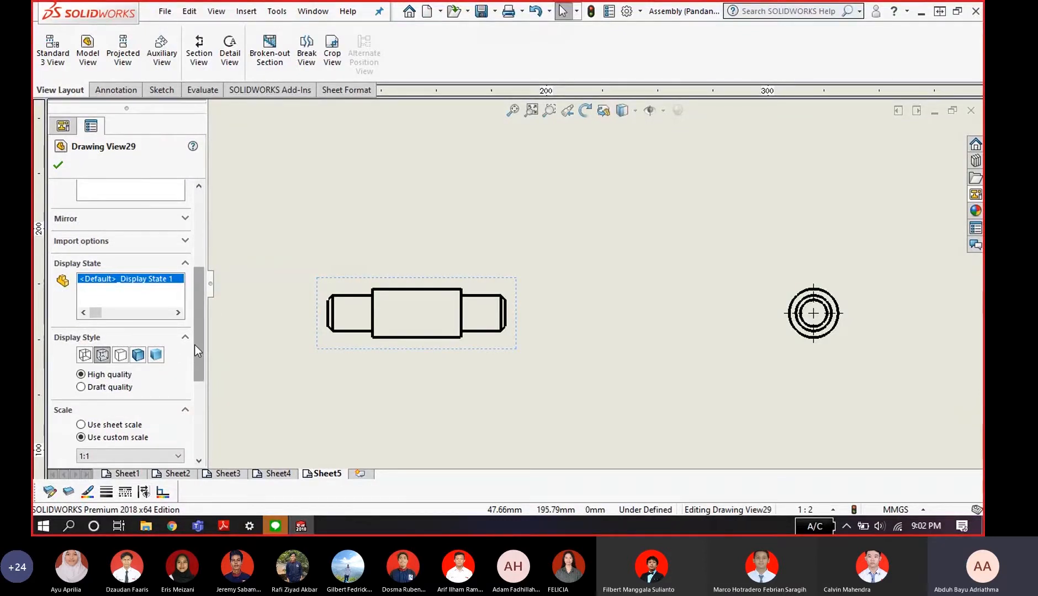
left_click_drag(194, 346, 191, 389)
key("f")
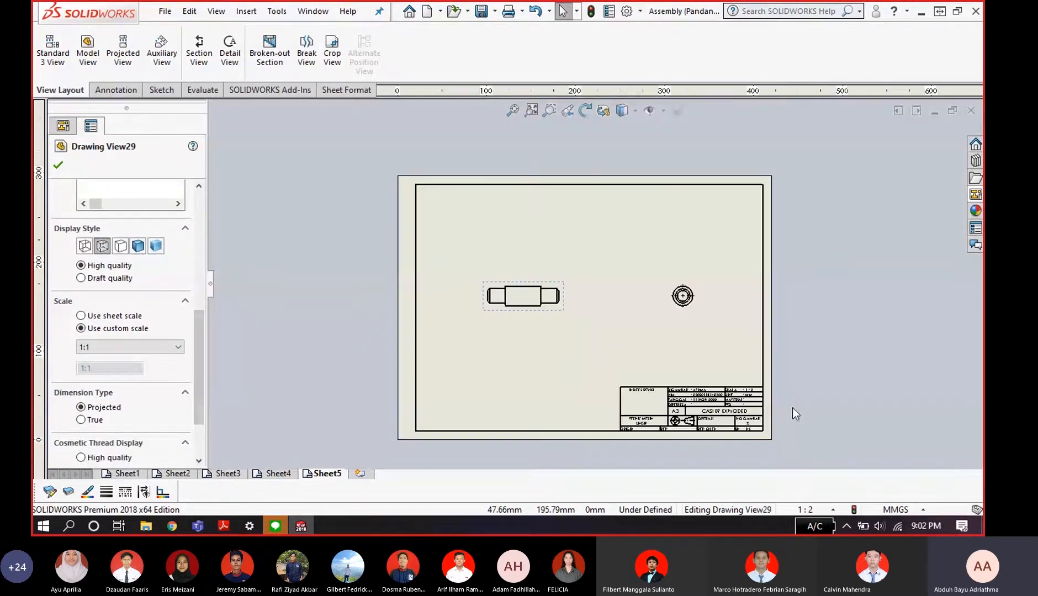
- Set the custom scale of the axle's front view to 2:1
scroll(790, 392, "down", 2)
left_click(144, 347)
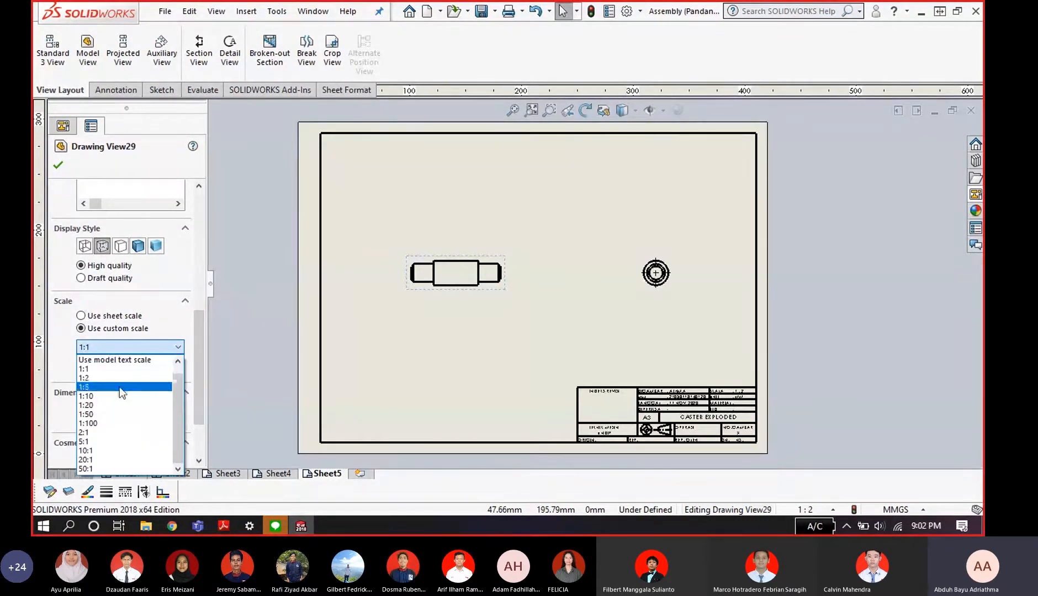
left_click(109, 431)
left_click(583, 262)
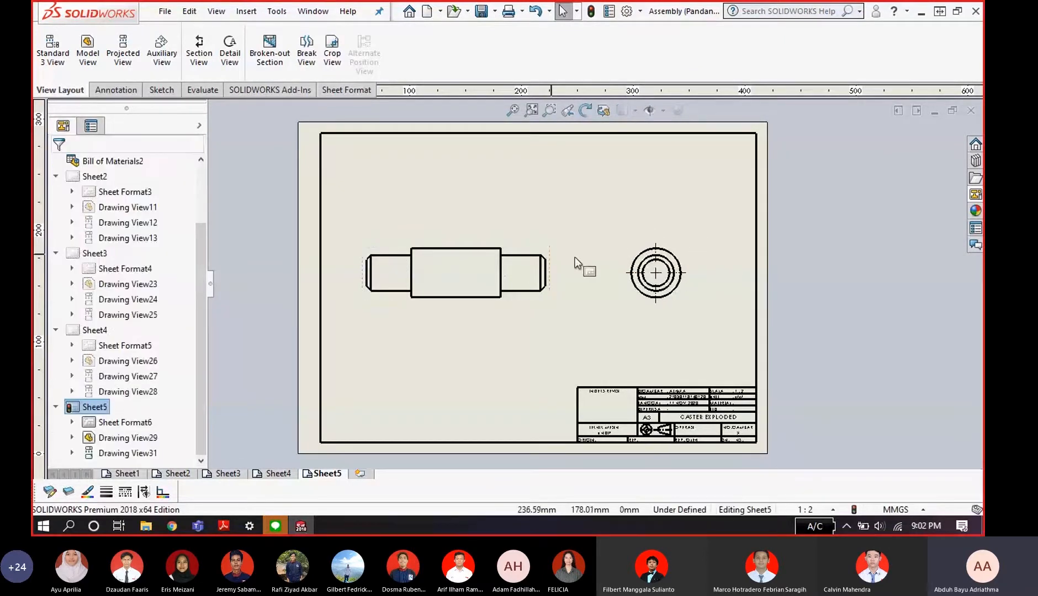
key("f")
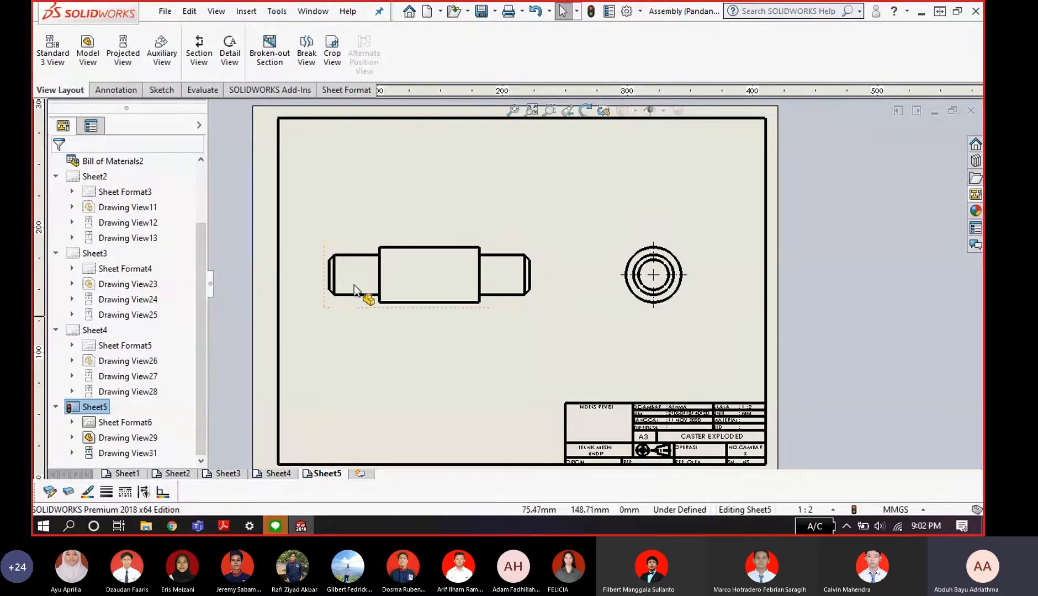
- Set the dimension type of the axle's front view to True
left_click(405, 252)
scroll(113, 407, "down", 5)
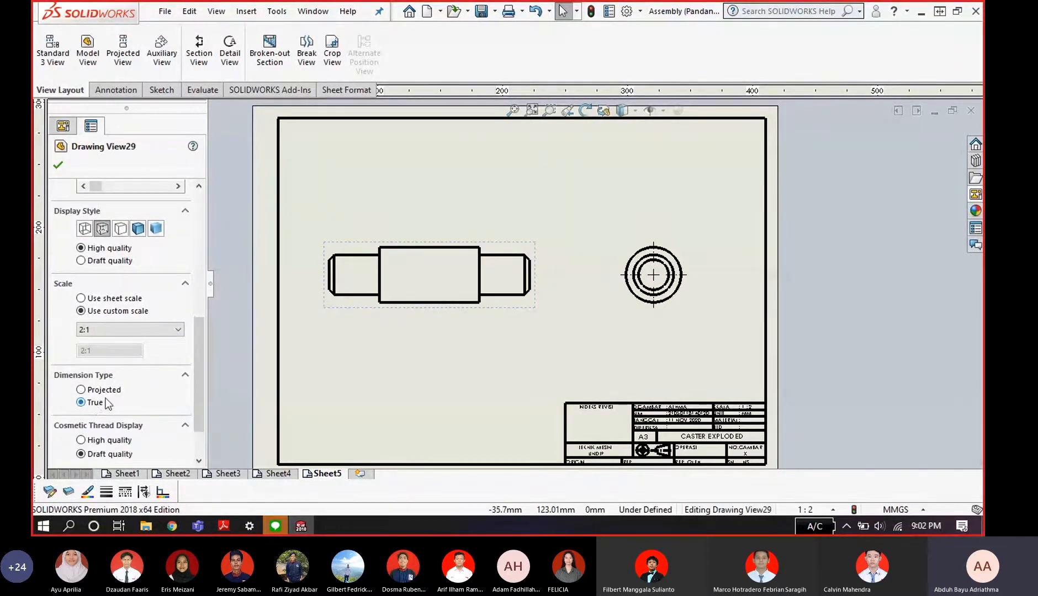
left_click(59, 165)
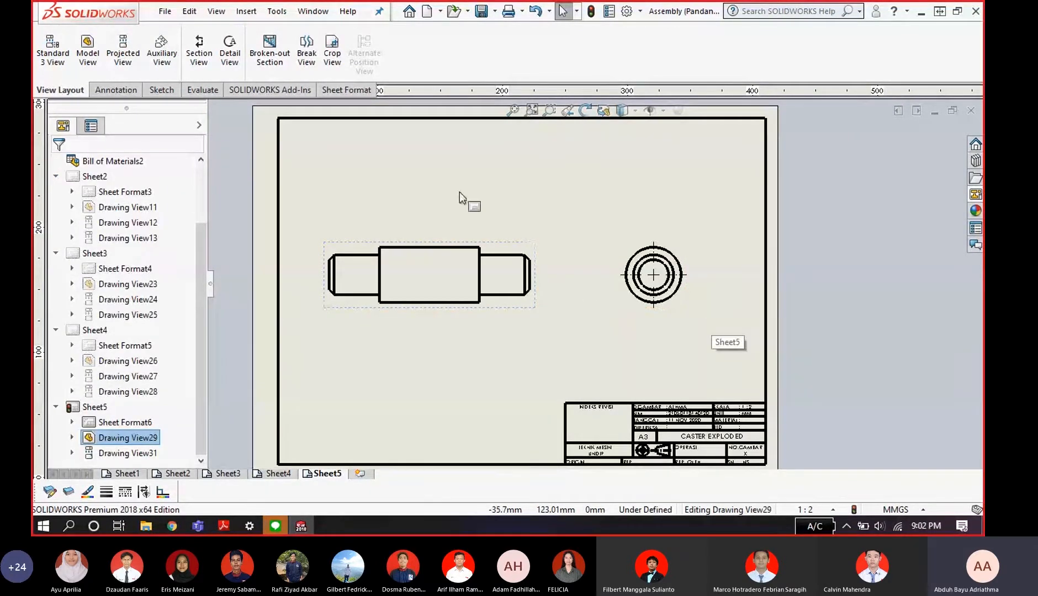
- Dimension the length of the axle's left end section, from its end face to the shoulder, above the front view
left_click(112, 91)
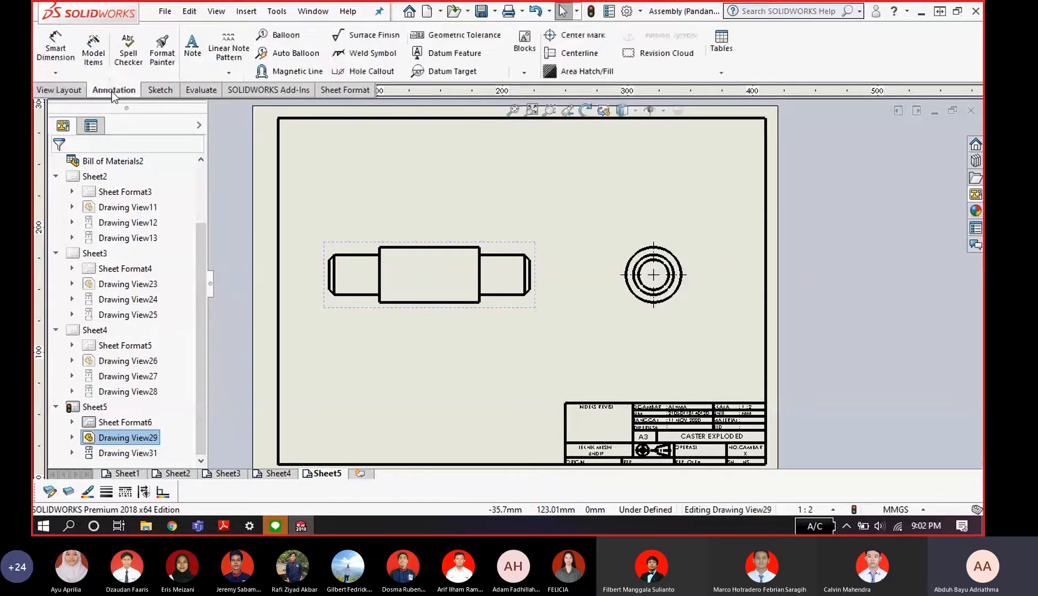
left_click(55, 50)
scroll(646, 321, "down", 2)
scroll(354, 274, "up", 3)
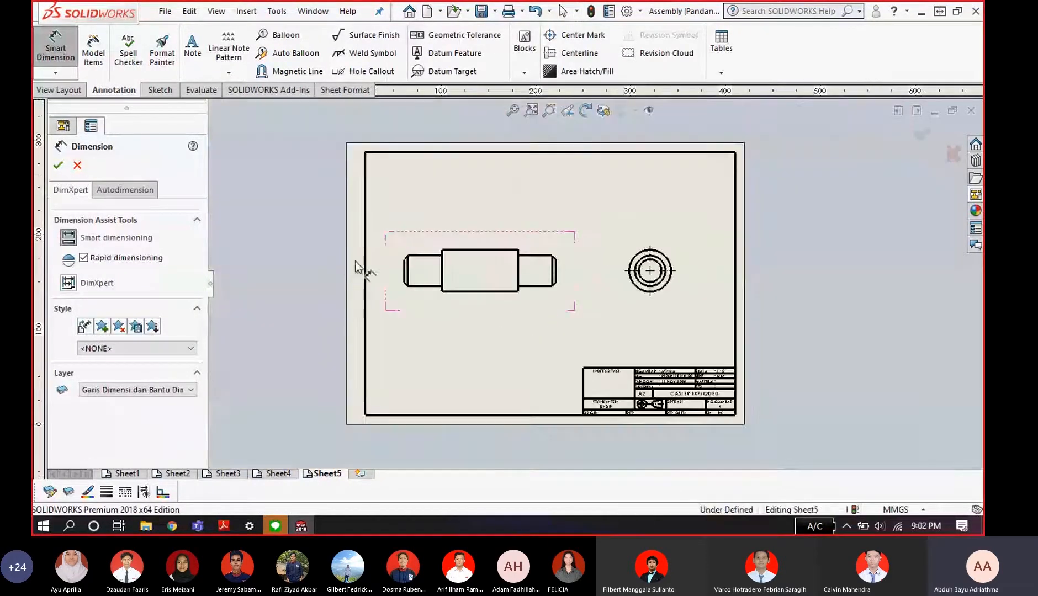
scroll(583, 283, "down", 4)
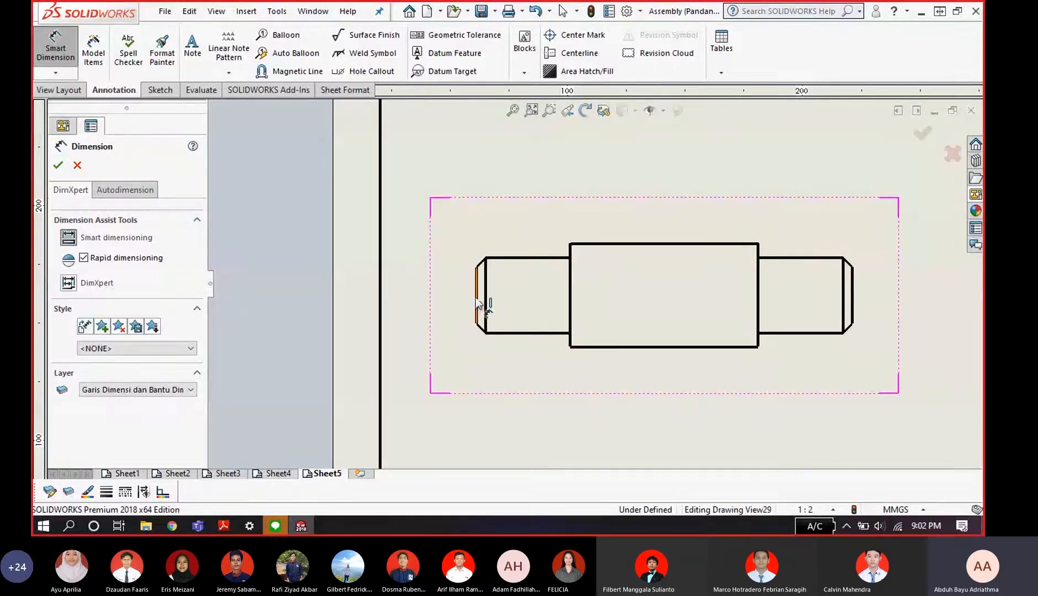
left_click(476, 304)
left_click(568, 291)
left_click(554, 220)
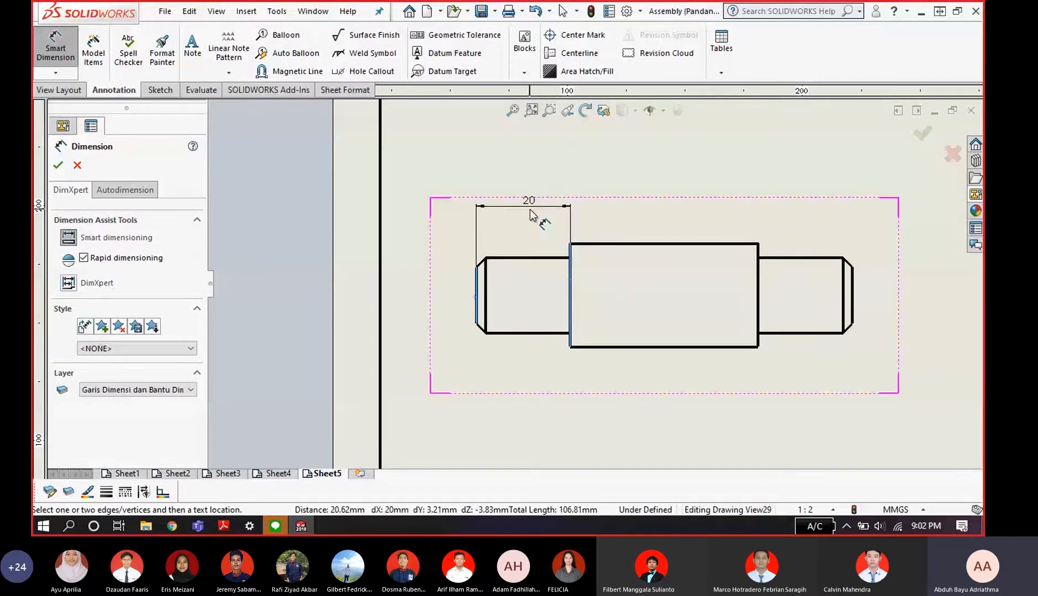
left_click(571, 260)
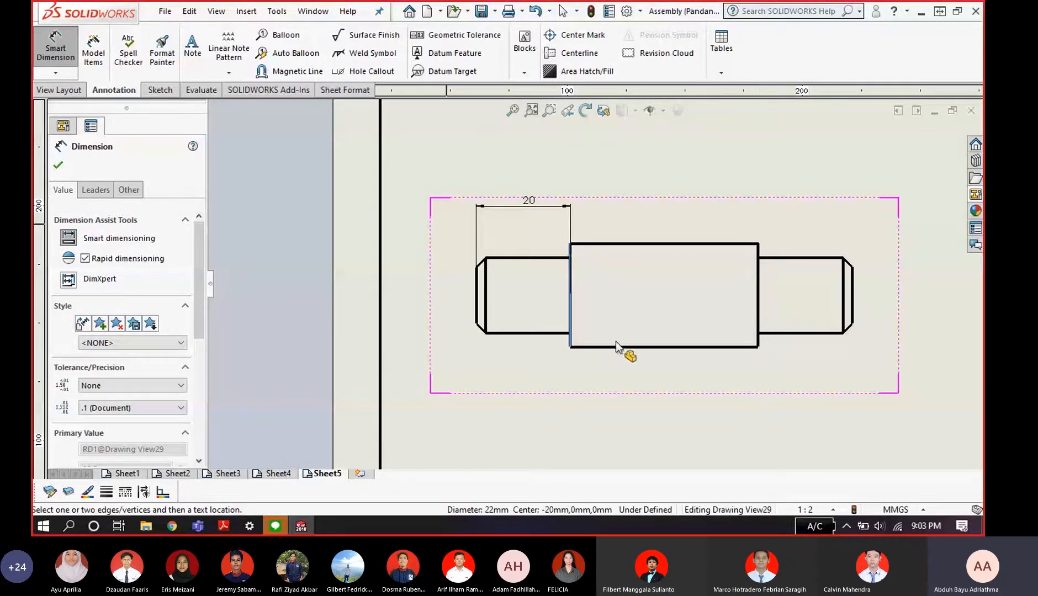
key("Escape")
- Move the left end section's length dimension slightly closer to the axle's front view and center its text
scroll(657, 231, "down", 3)
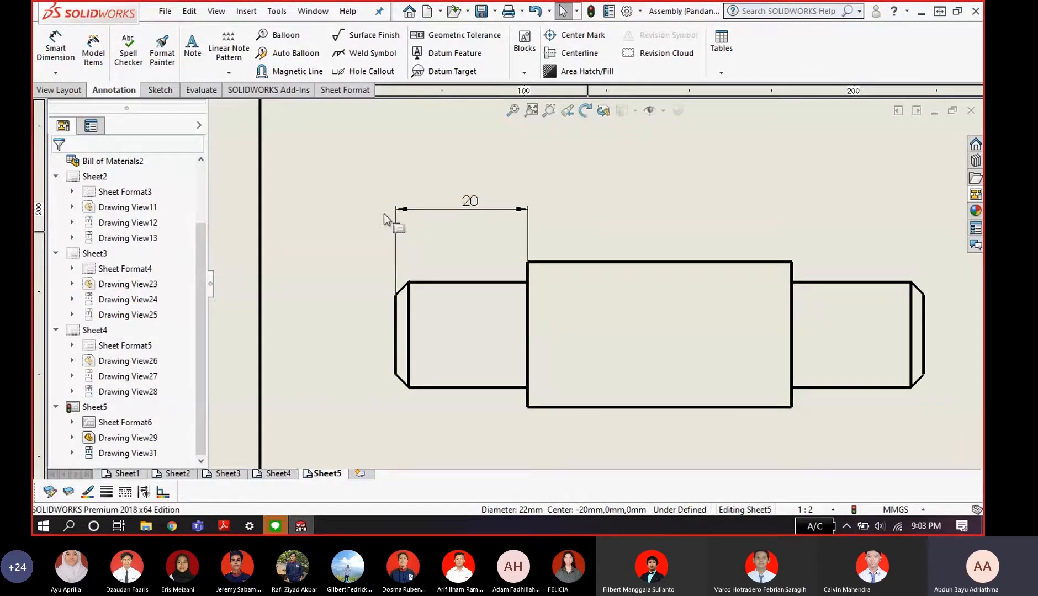
left_click_drag(468, 207, 459, 213)
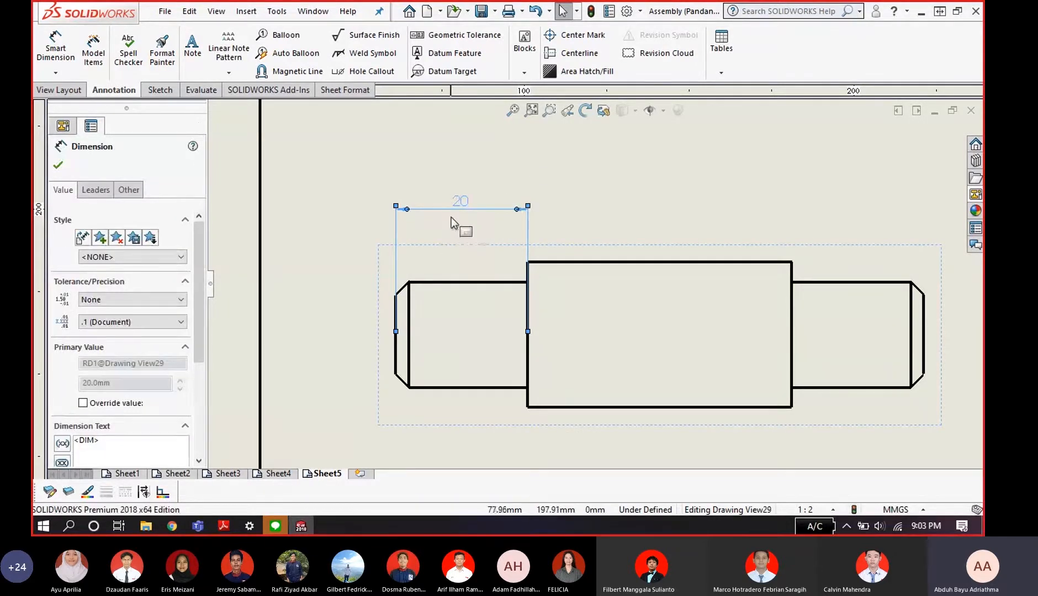
scroll(517, 310, "down", 2)
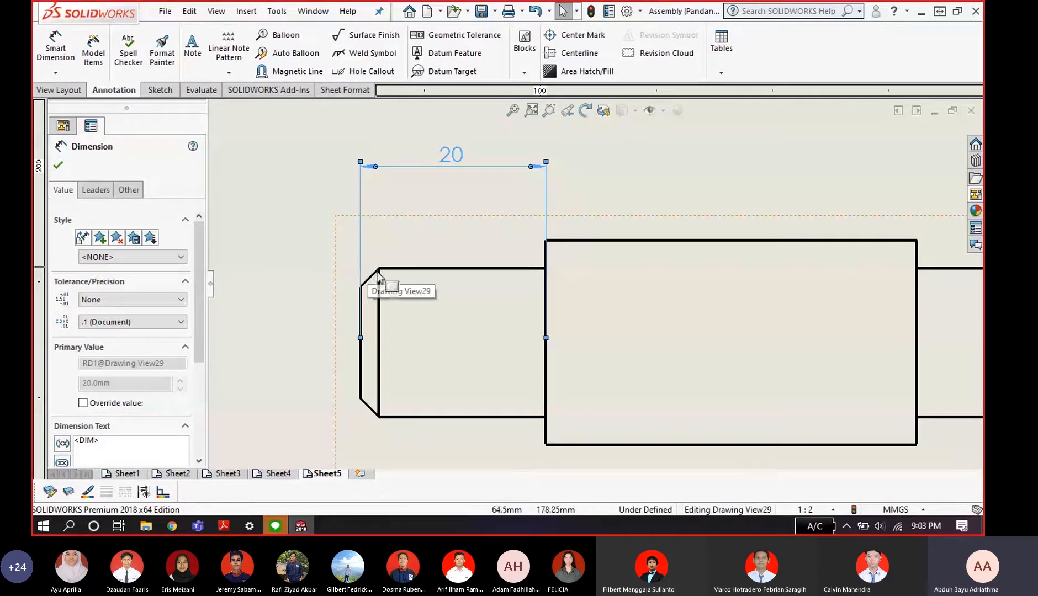
key("Escape")
scroll(638, 319, "up", 5)
scroll(552, 274, "down", 2)
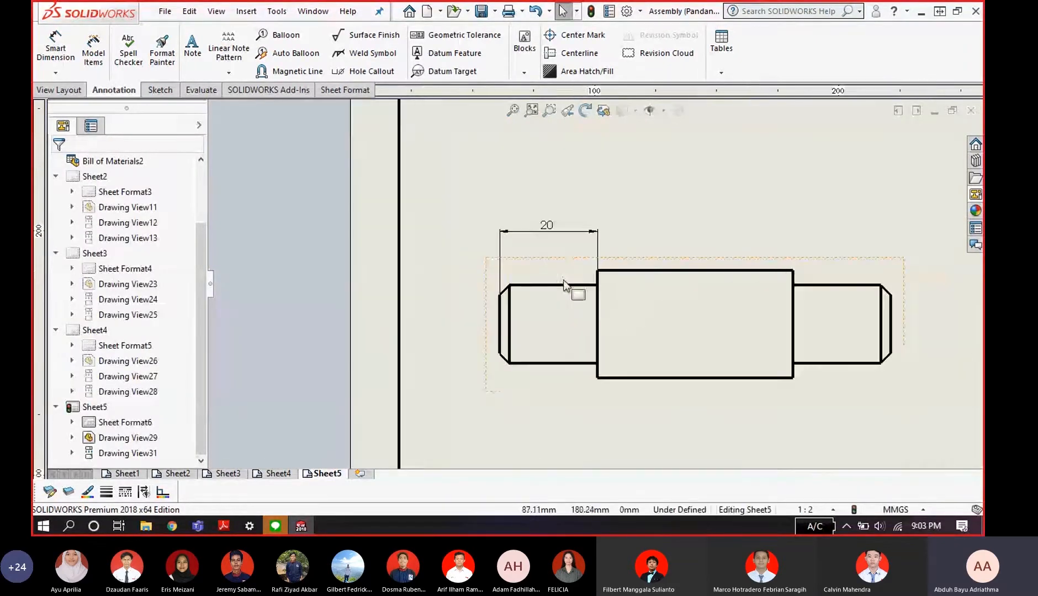
left_click(544, 231)
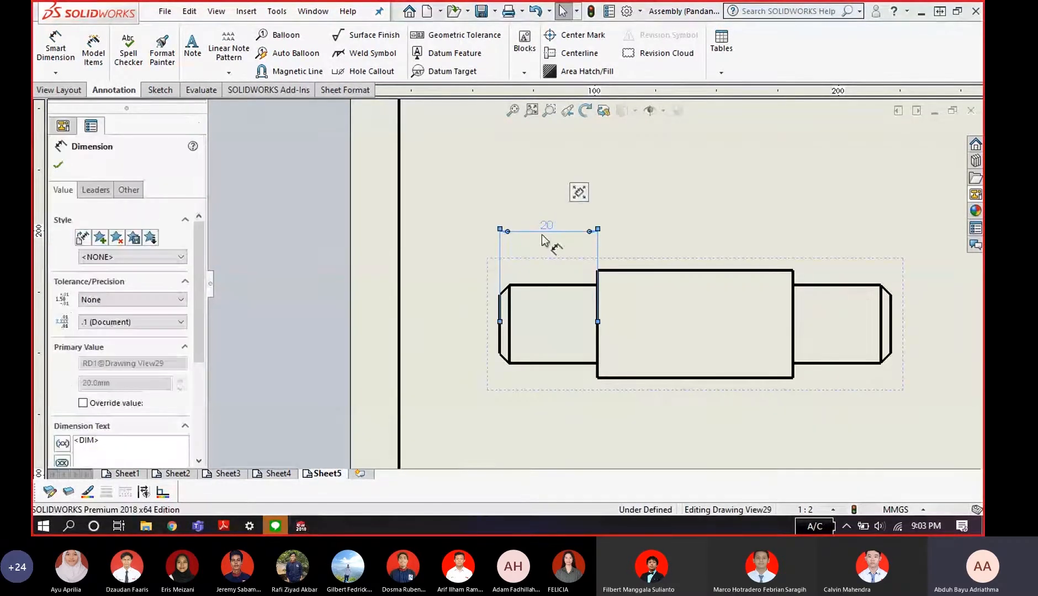
scroll(549, 233, "down", 2)
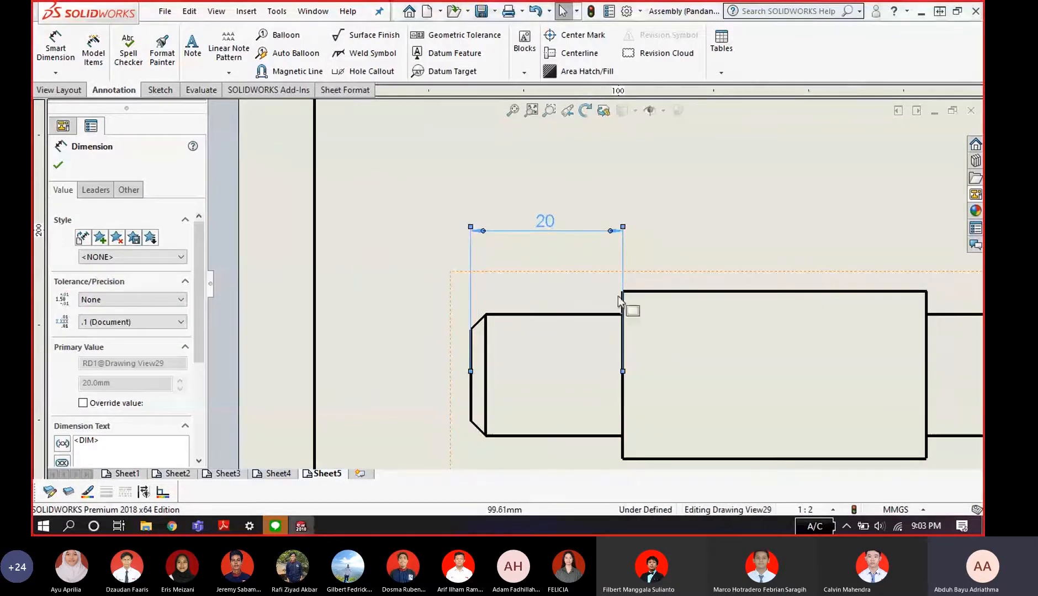
mouse_move(552, 226)
left_mouse_down()
mouse_move(534, 302)
mouse_move(543, 265)
mouse_move(533, 144)
mouse_move(549, 249)
mouse_move(542, 236)
left_mouse_up()
left_click(641, 346)
- Dimension the length of the axle's thick middle section, in line with the left end section's dimension
left_click(54, 57)
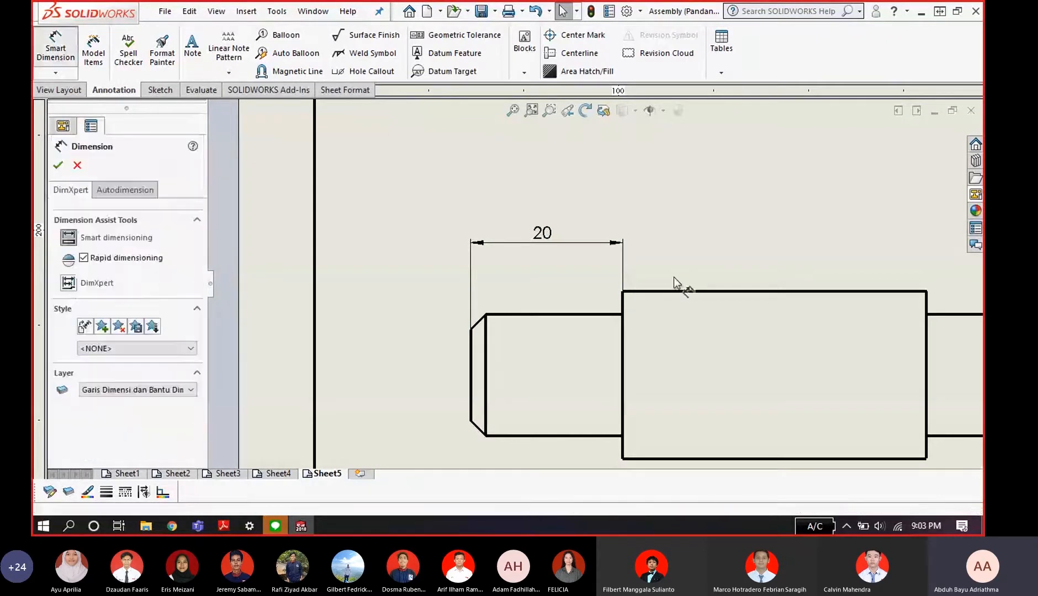
left_click(690, 292)
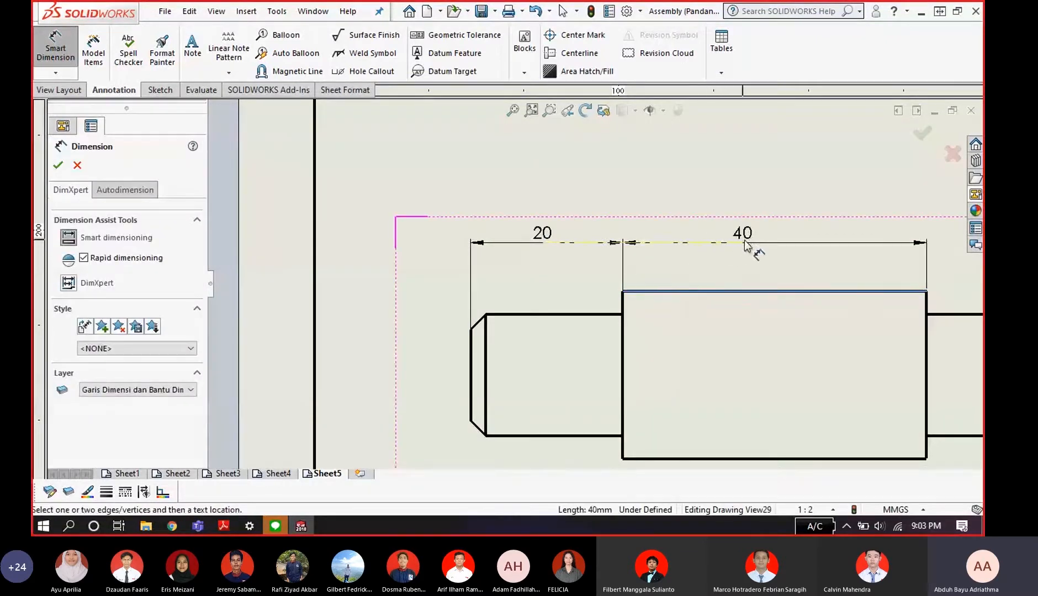
left_click(765, 241)
key("Escape")
- Add a chamfer dimension to the upper chamfer at the axle's right end, with the text placed outside the outline
scroll(834, 294, "up", 5)
scroll(870, 327, "down", 3)
scroll(675, 282, "down", 5)
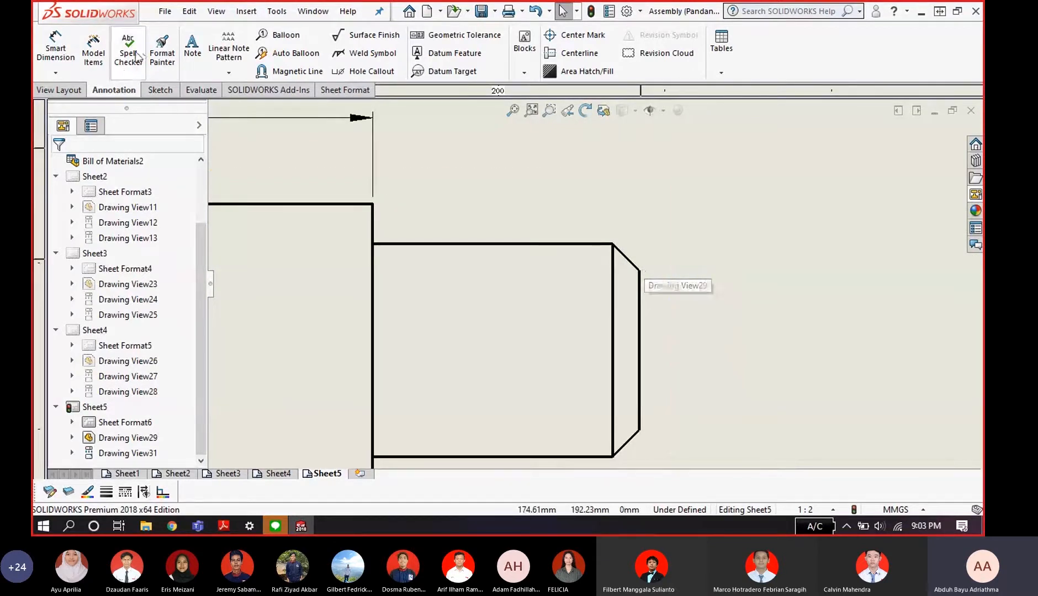
left_click(67, 74)
left_click(76, 70)
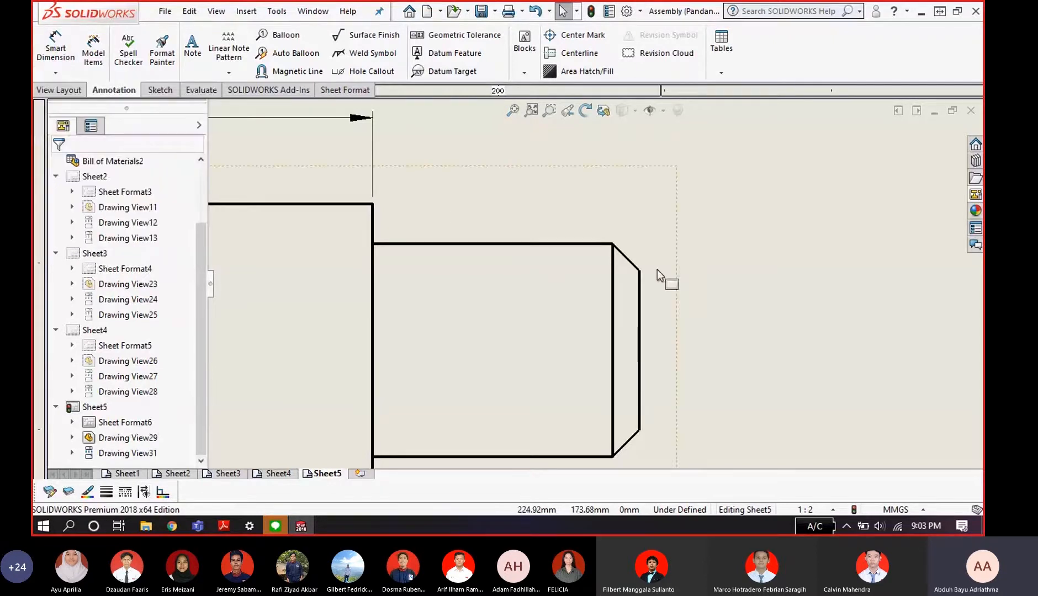
left_click(57, 75)
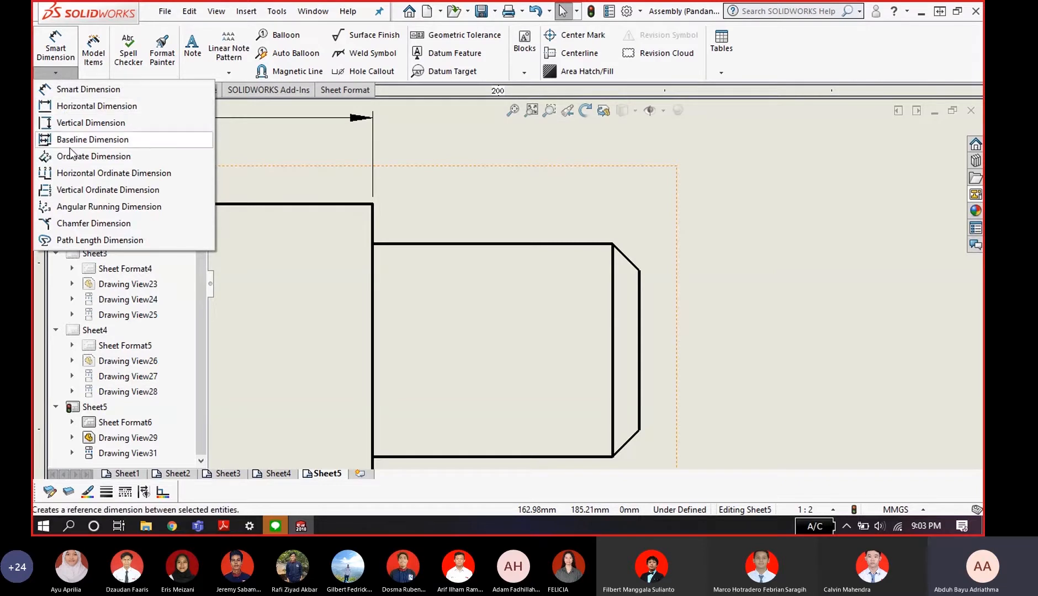
left_click(93, 224)
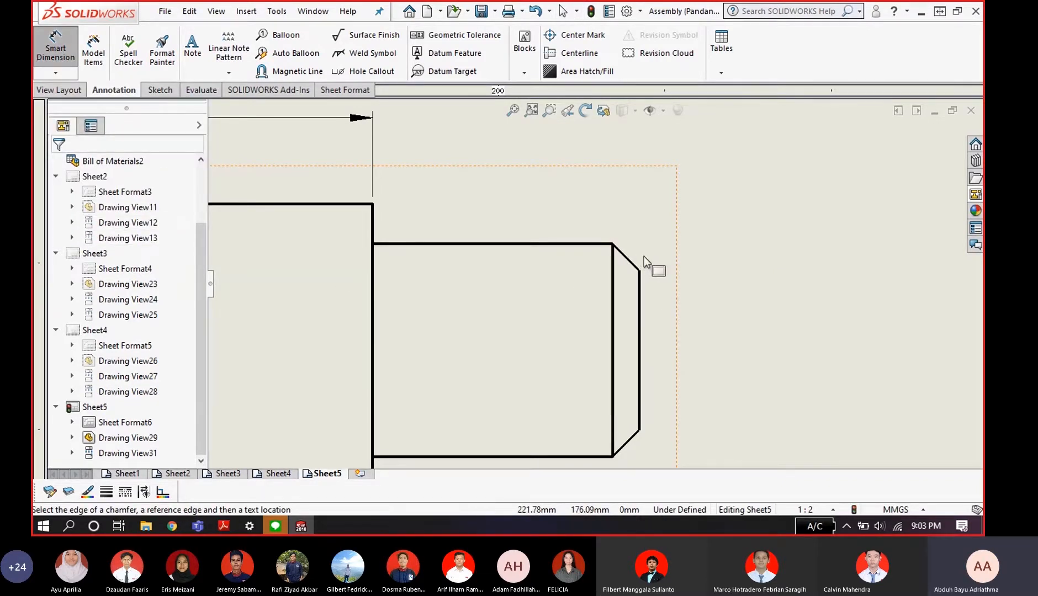
left_click(629, 262)
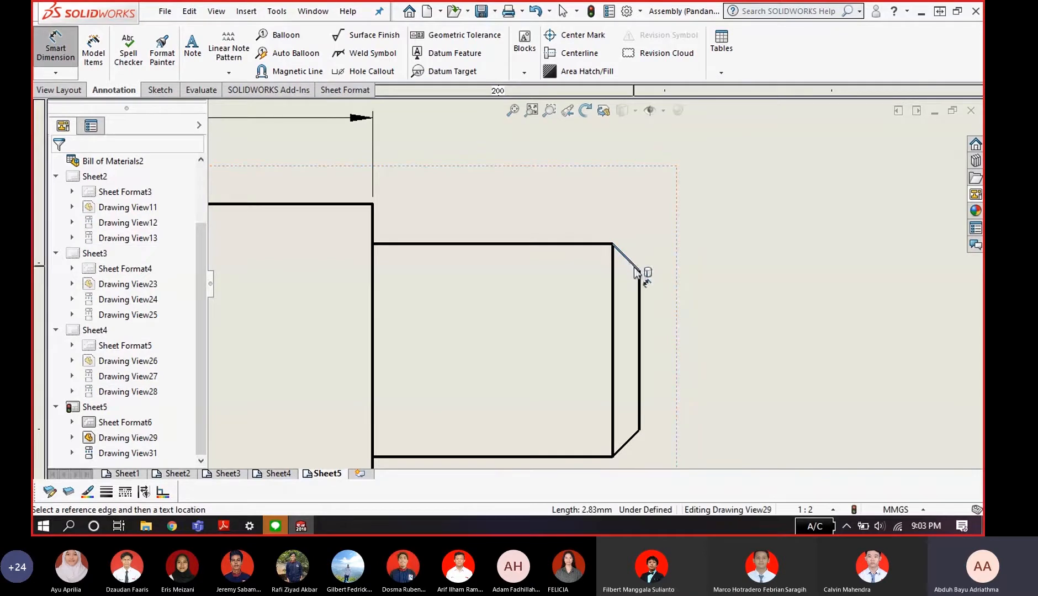
left_click(641, 295)
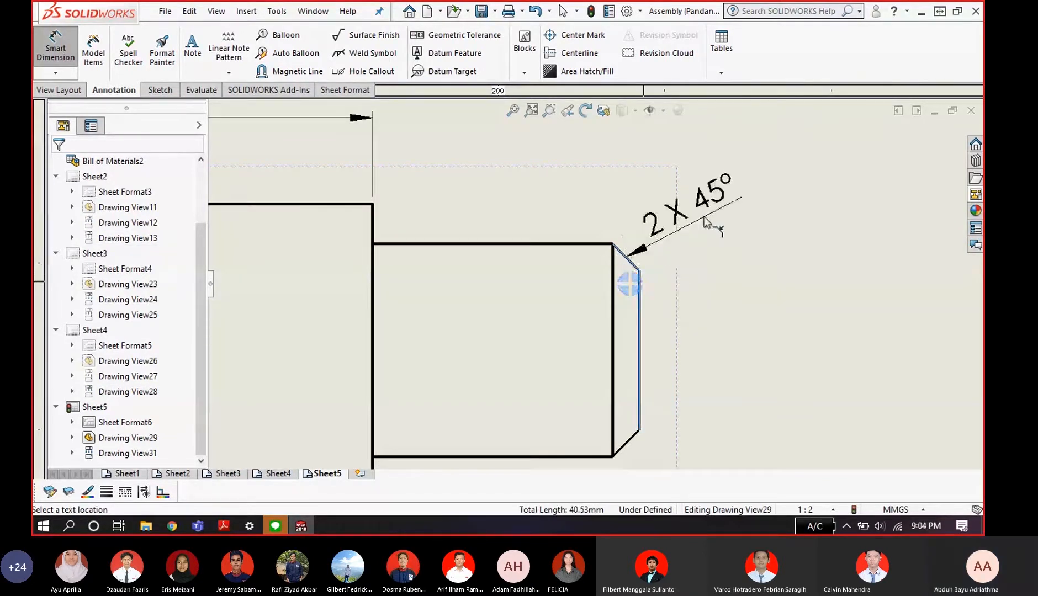
left_click(737, 189)
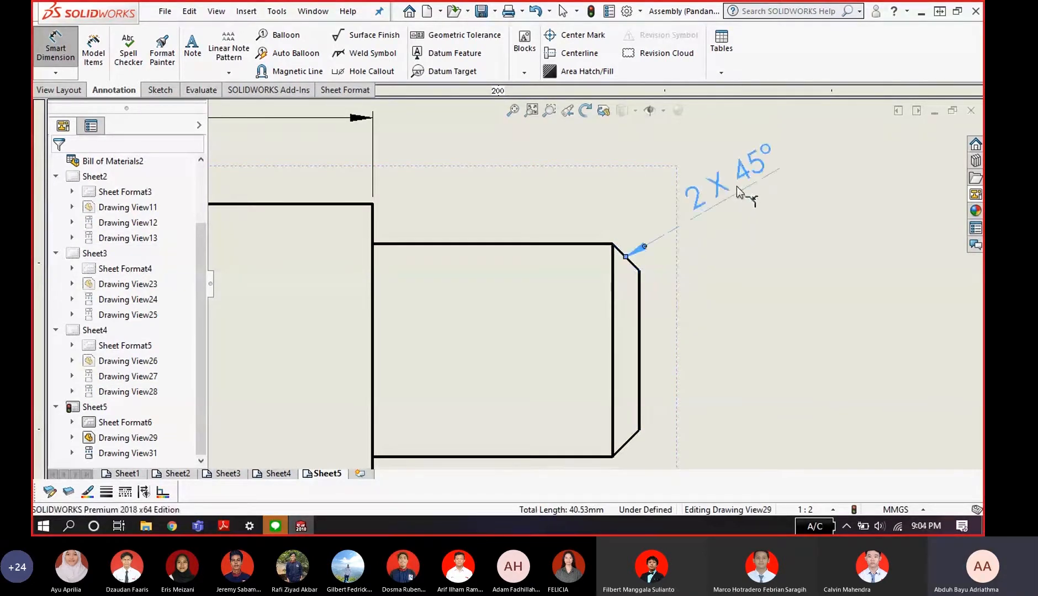
- Switch to the reference PDF in Adobe Reader and check how the chamfer is annotated on the Axle sheet
scroll(694, 224, "up", 3)
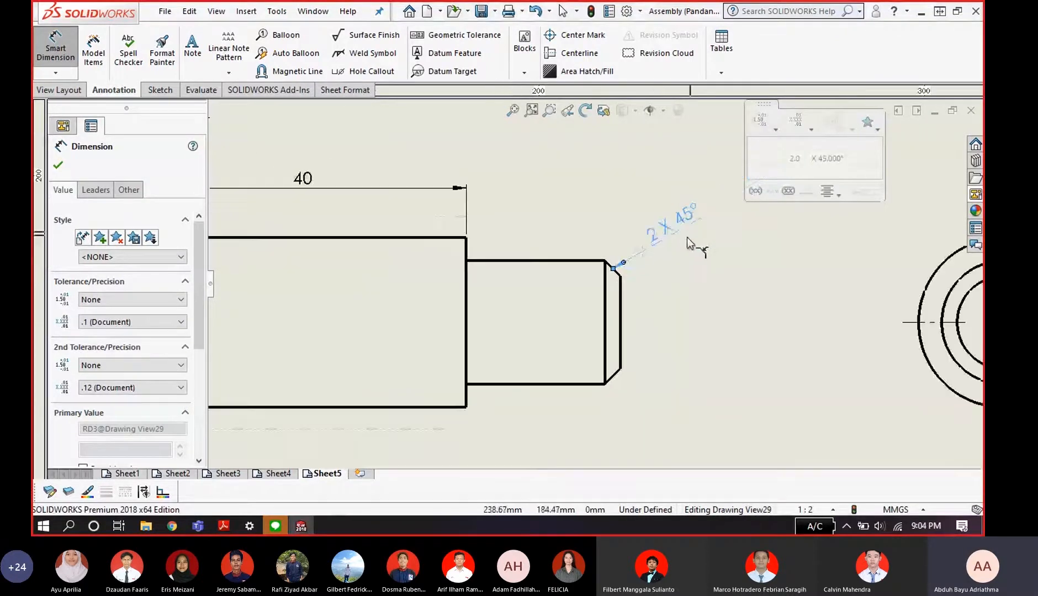
scroll(667, 247, "down", 4)
scroll(585, 303, "down", 1)
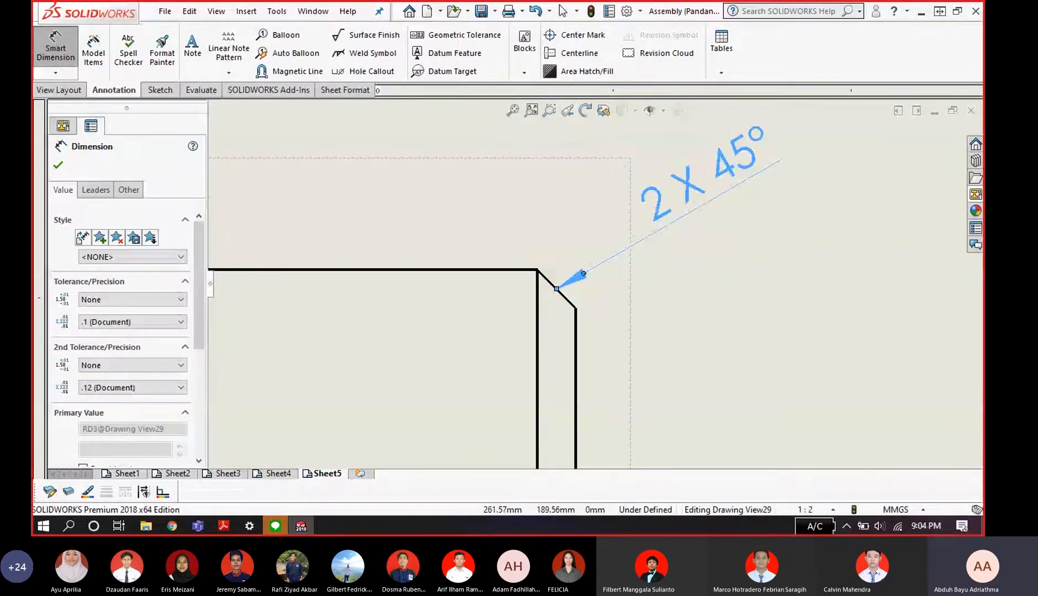
left_click_drag(513, 533, 398, 16)
scroll(435, 260, "down", 1)
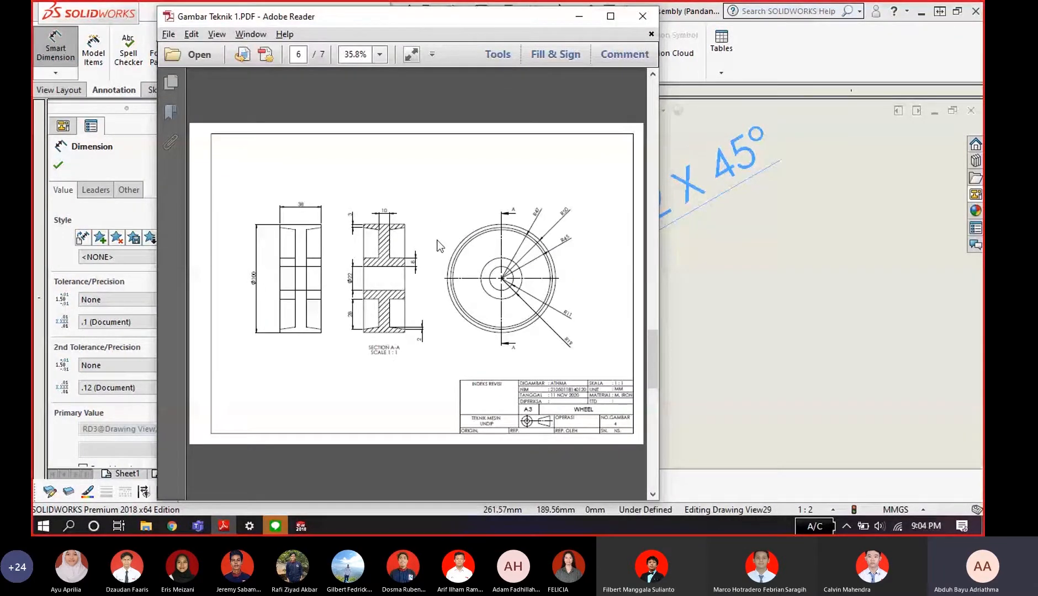
scroll(458, 245, "up", 1)
left_click(609, 16)
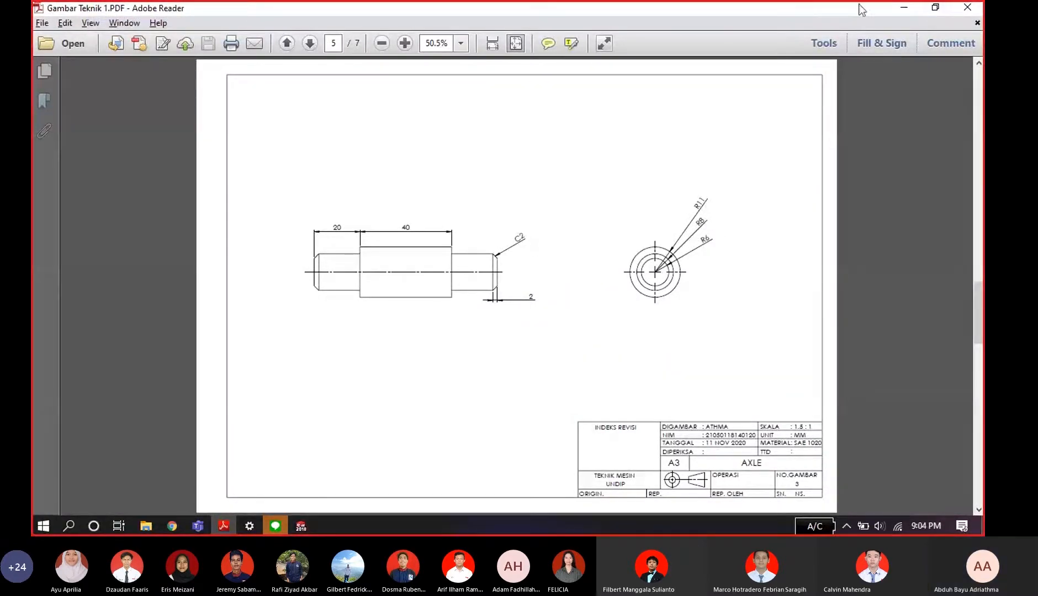
left_click(904, 7)
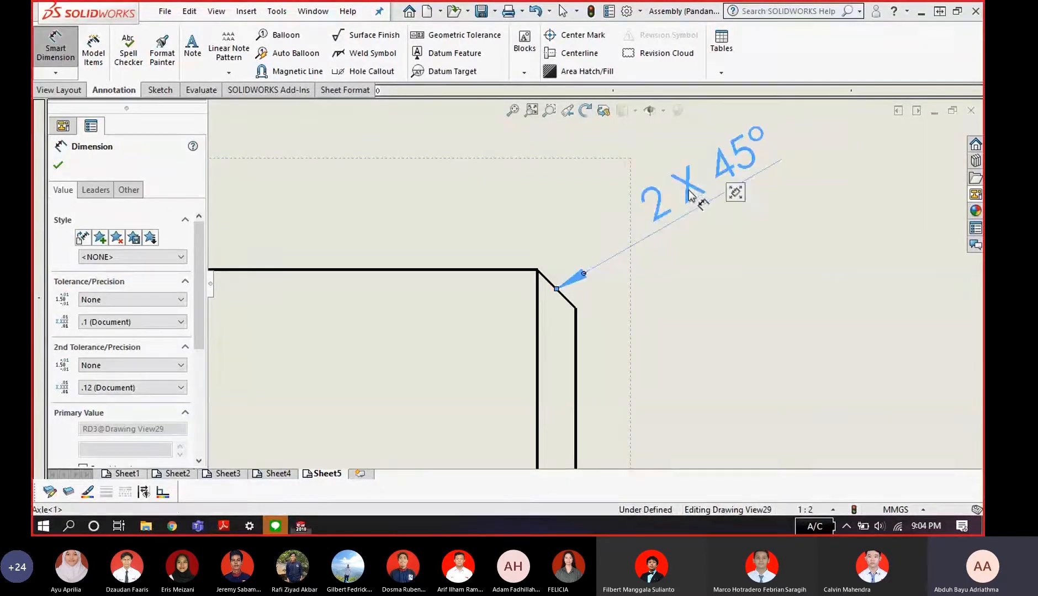
- Replace the chamfer dimension's text with C2
left_click_drag(198, 293, 181, 379)
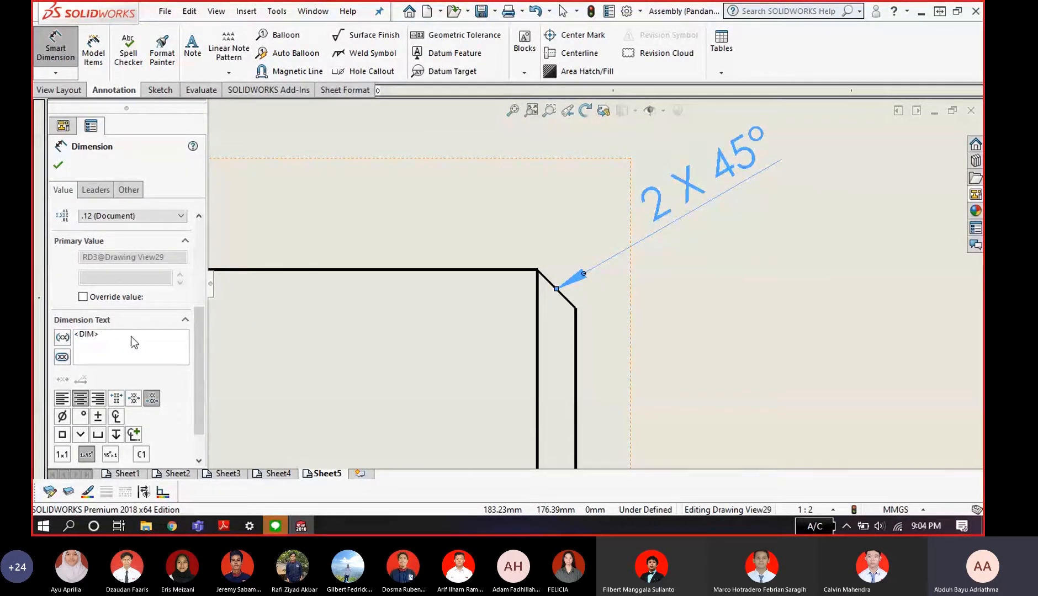
key("BackSpace")
key("BackSpace")
key("BackSpace")
key("BackSpace")
left_click(542, 265)
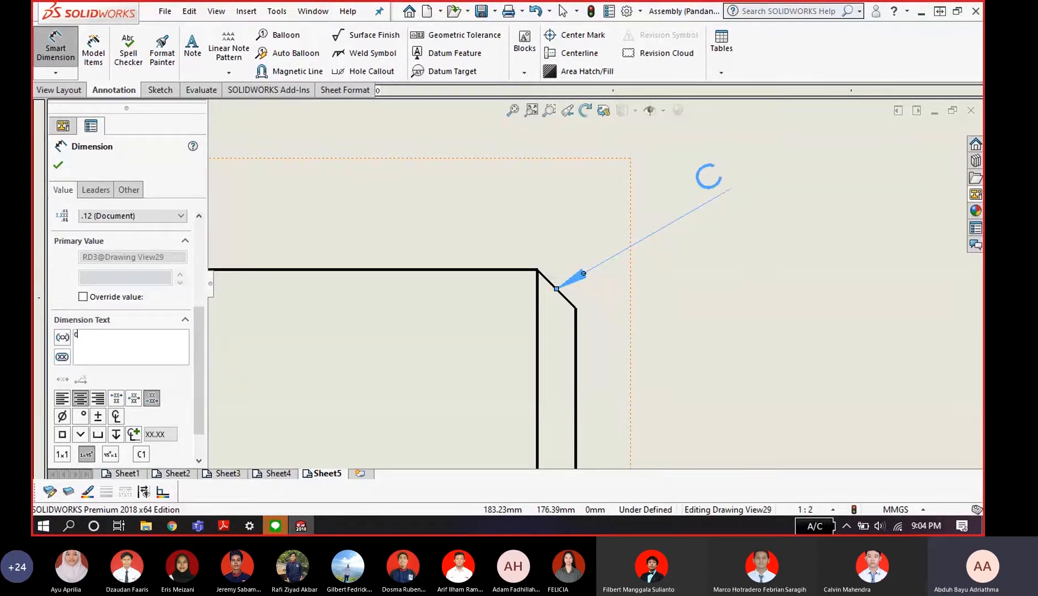
type("c2")
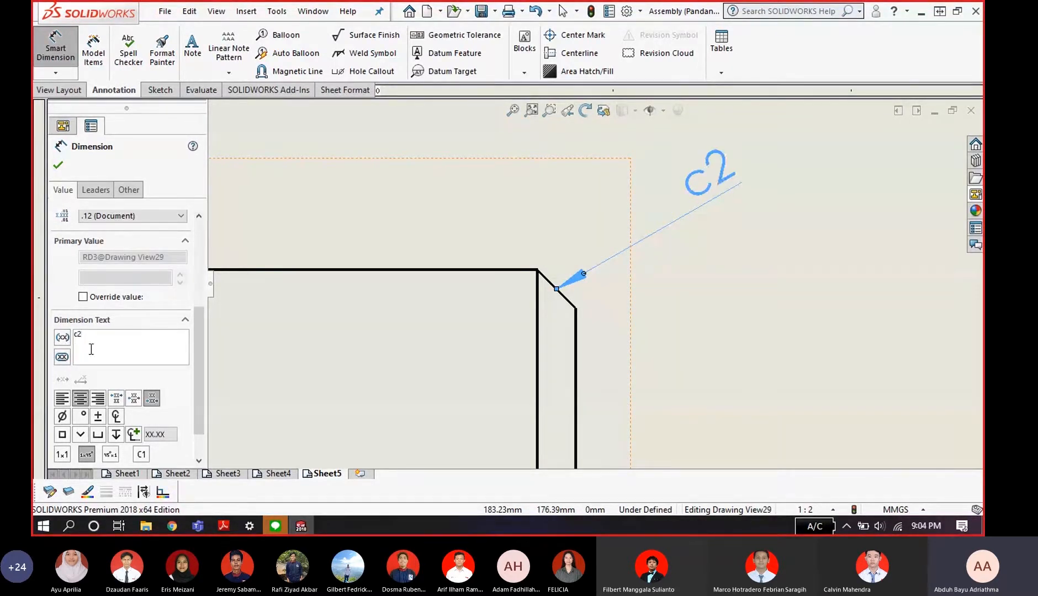
key("BackSpace")
key("BackSpace")
type("C2")
left_click(58, 164)
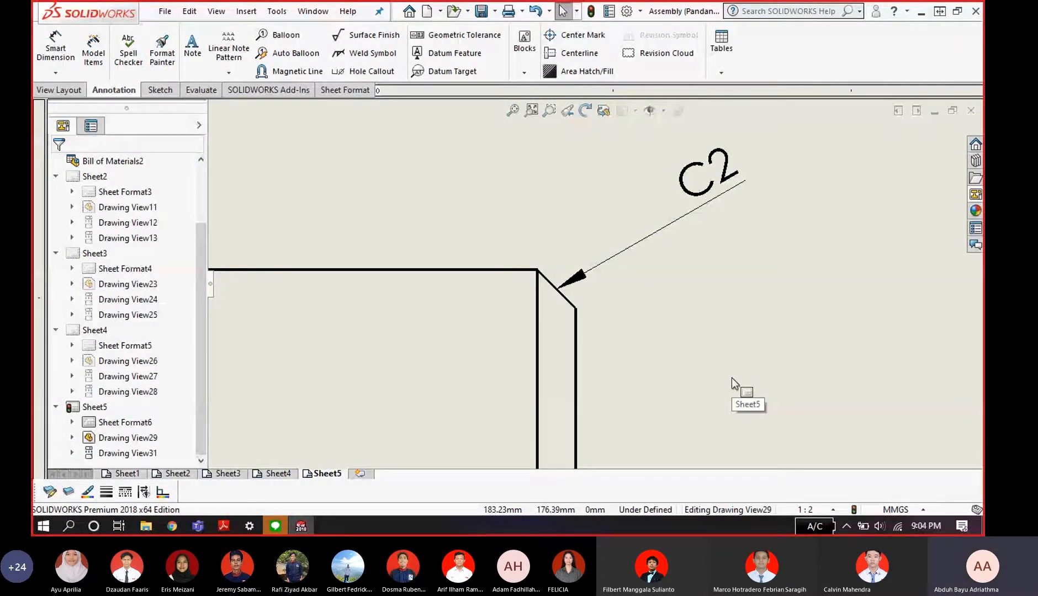
left_click(731, 377)
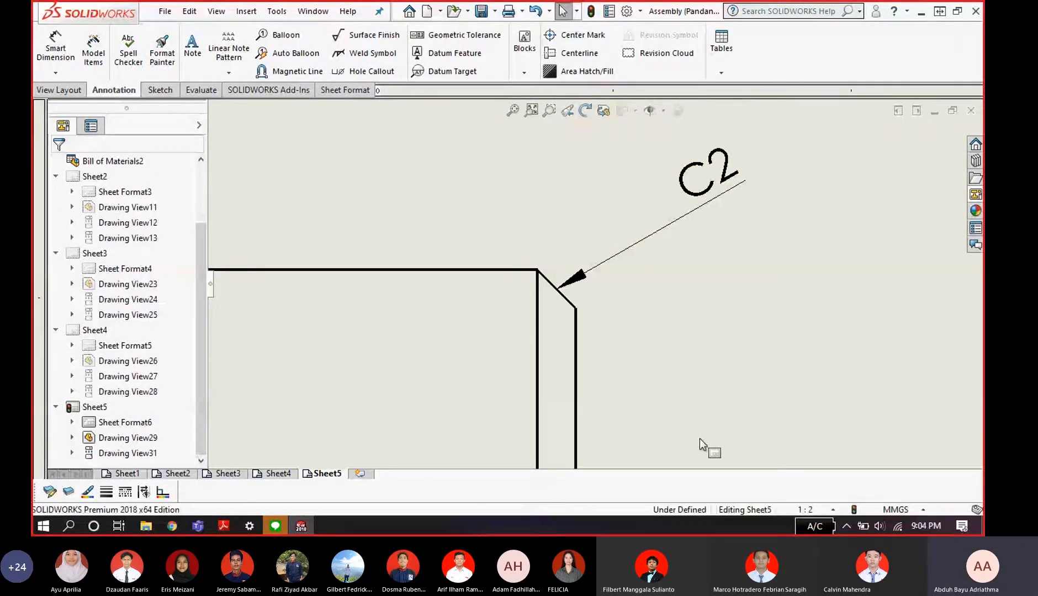
- Dimension the horizontal width of the chamfer at the axle's right end, with the text below the front view
scroll(692, 404, "up", 7)
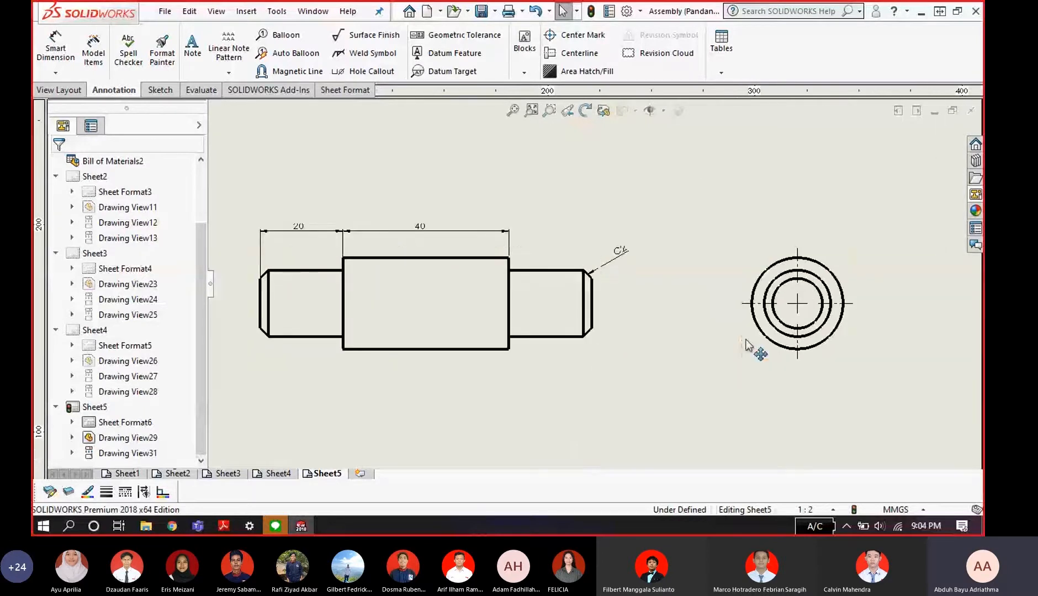
scroll(599, 365, "down", 2)
scroll(607, 305, "down", 2)
left_click(55, 50)
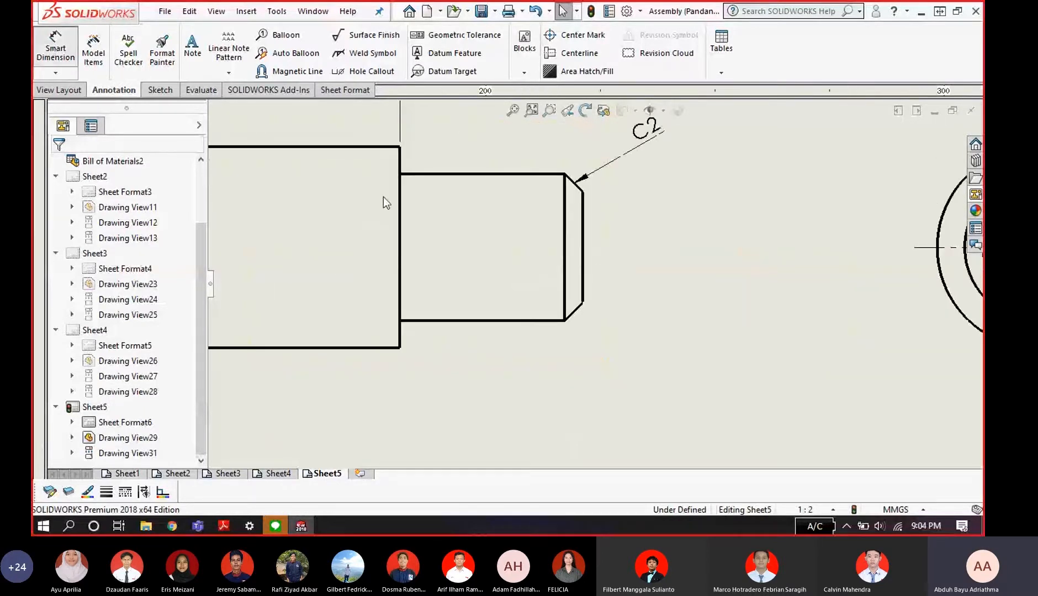
scroll(607, 323, "down", 2)
left_click(600, 312)
left_click(627, 315)
left_click(676, 411)
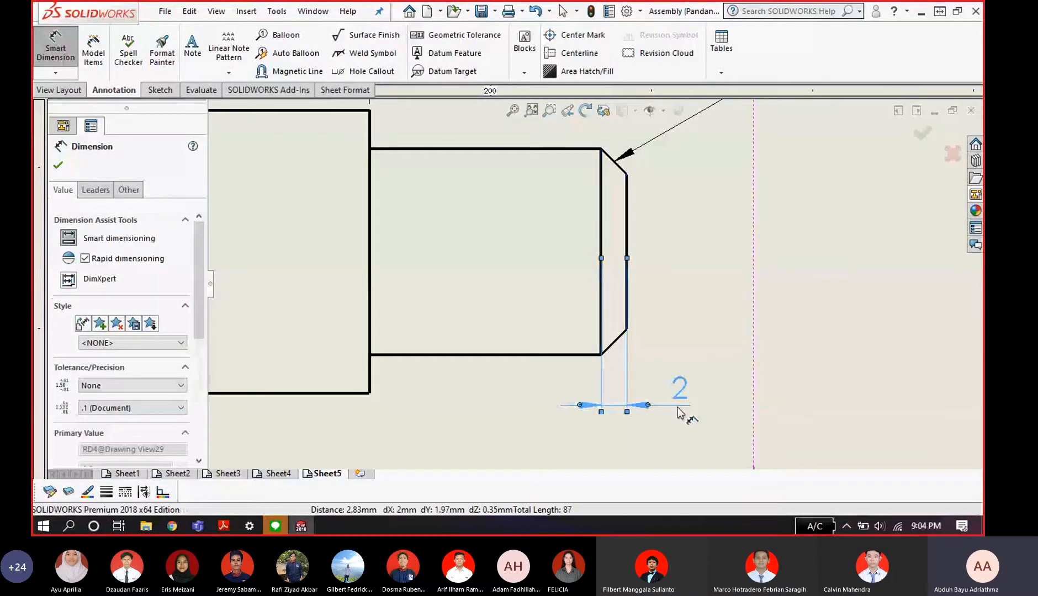
key("Escape")
- Dimension the diameter of the outermost circle in the axle's side view, with the text outside the circle at the upper right
scroll(686, 395, "up", 4)
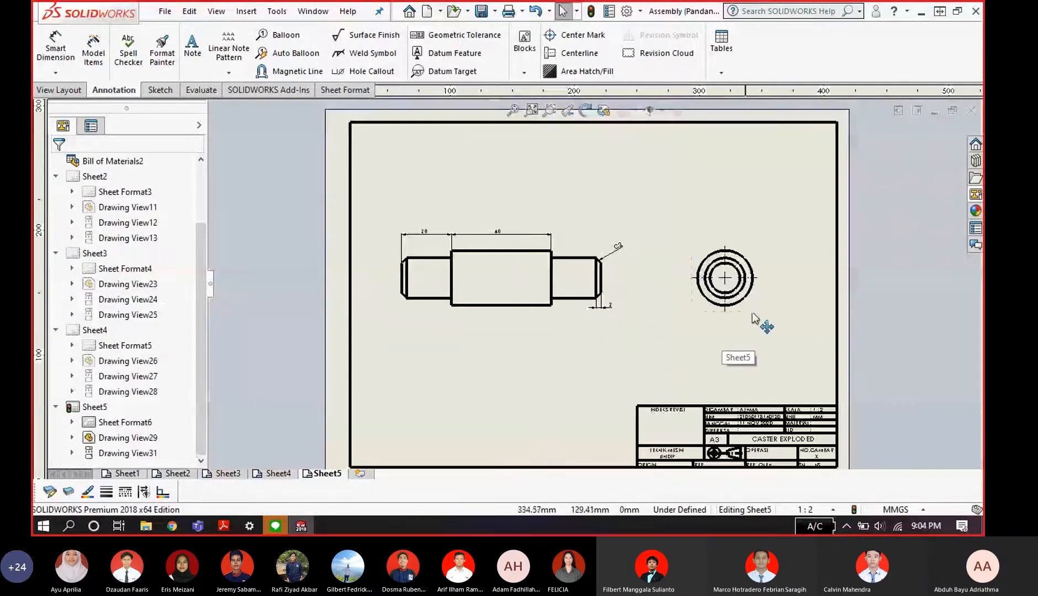
scroll(758, 324, "down", 2)
left_click(55, 39)
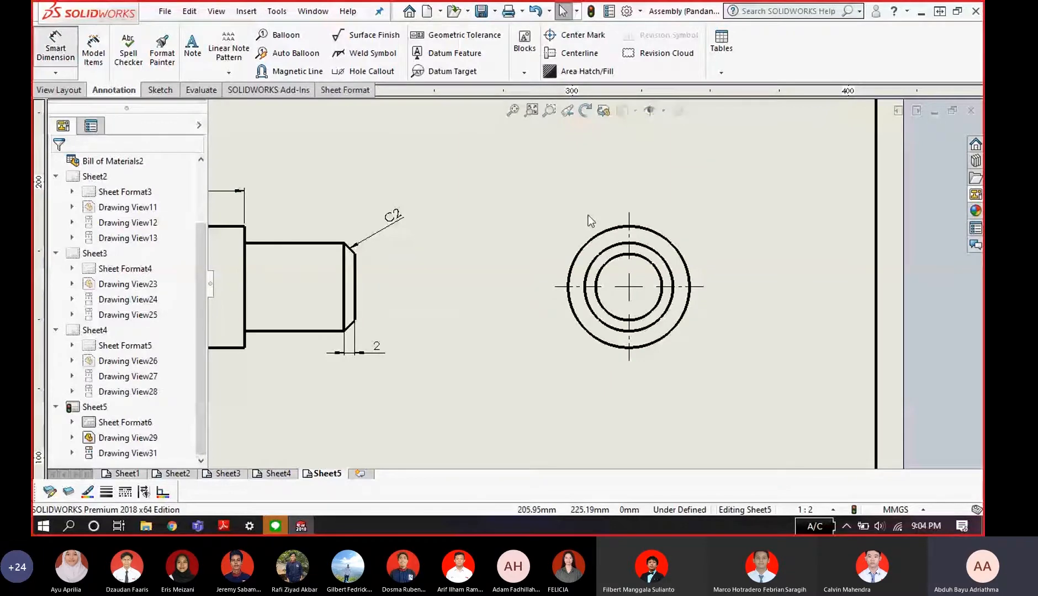
scroll(590, 221, "down", 1)
scroll(684, 293, "up", 2)
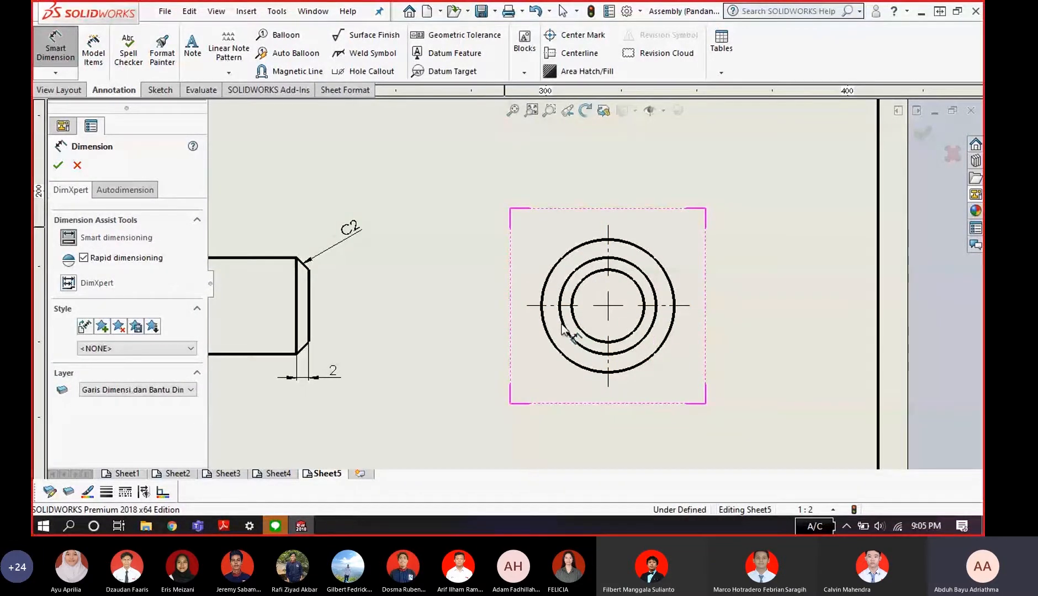
scroll(564, 327, "up", 3)
scroll(601, 301, "down", 2)
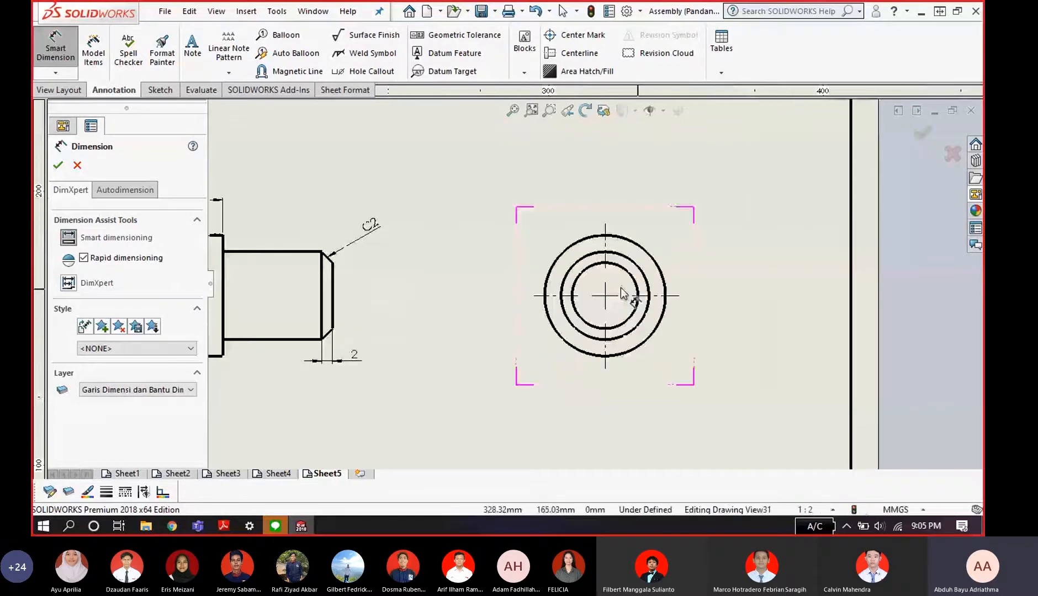
left_click(645, 253)
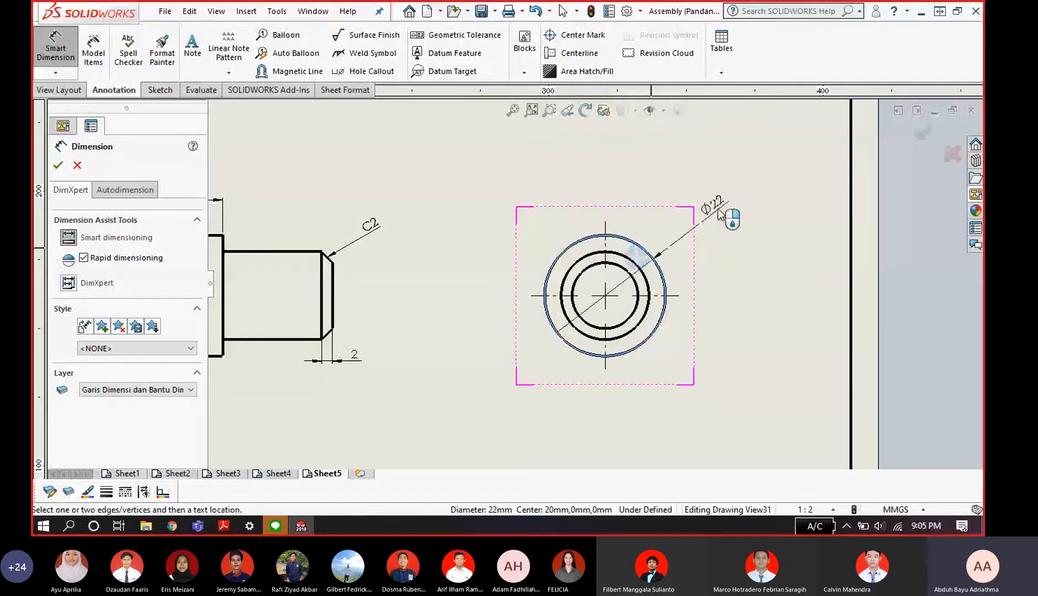
left_click(720, 188)
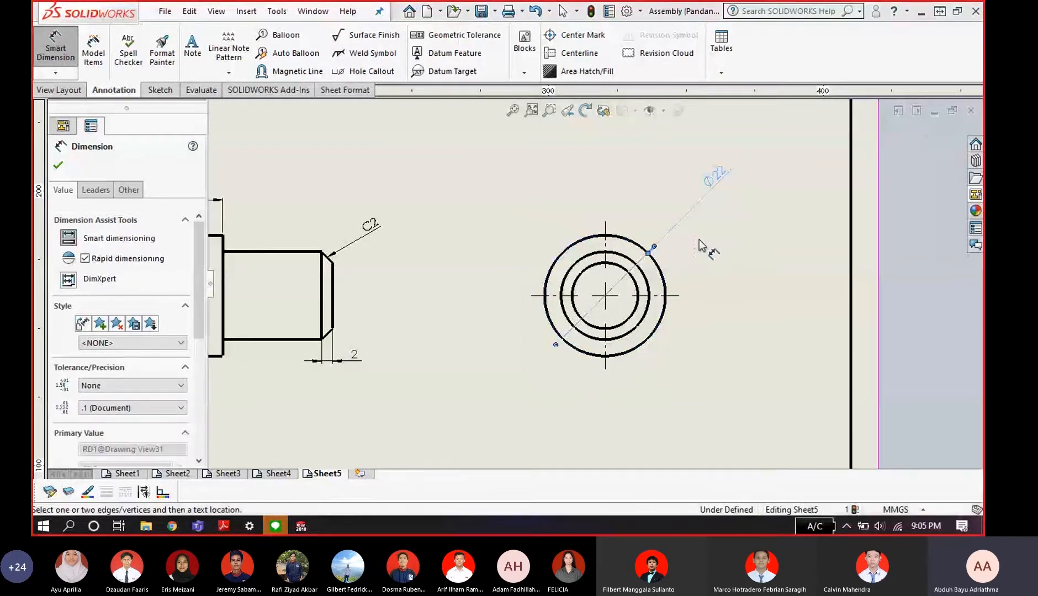
key("Escape")
- Dimension the diameter of the middle circle in the side view, with the text outside and below the outer circle's dimension
left_click(55, 44)
scroll(662, 303, "up", 2)
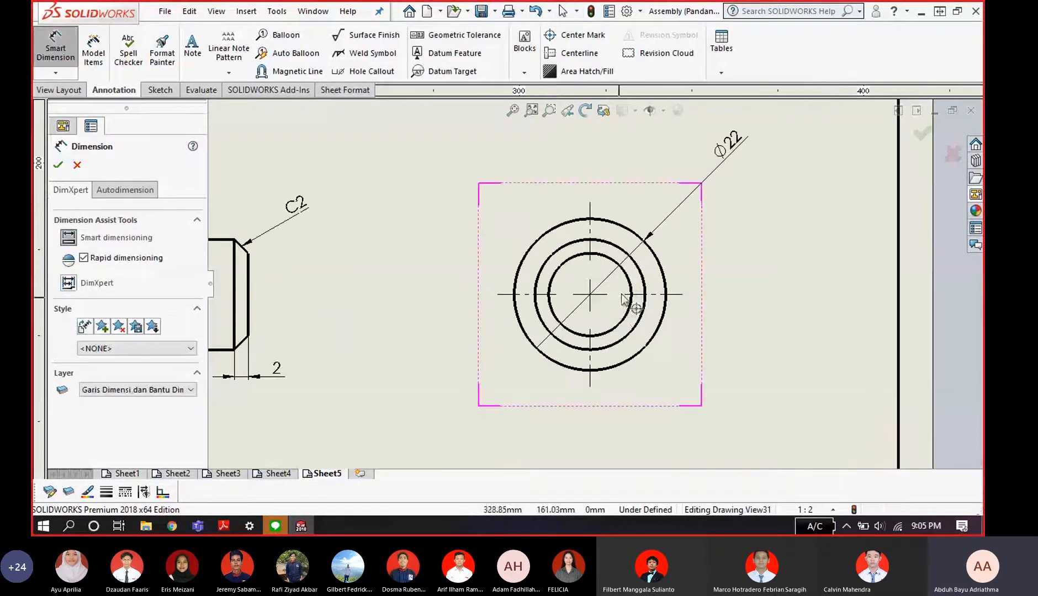
left_click(639, 280)
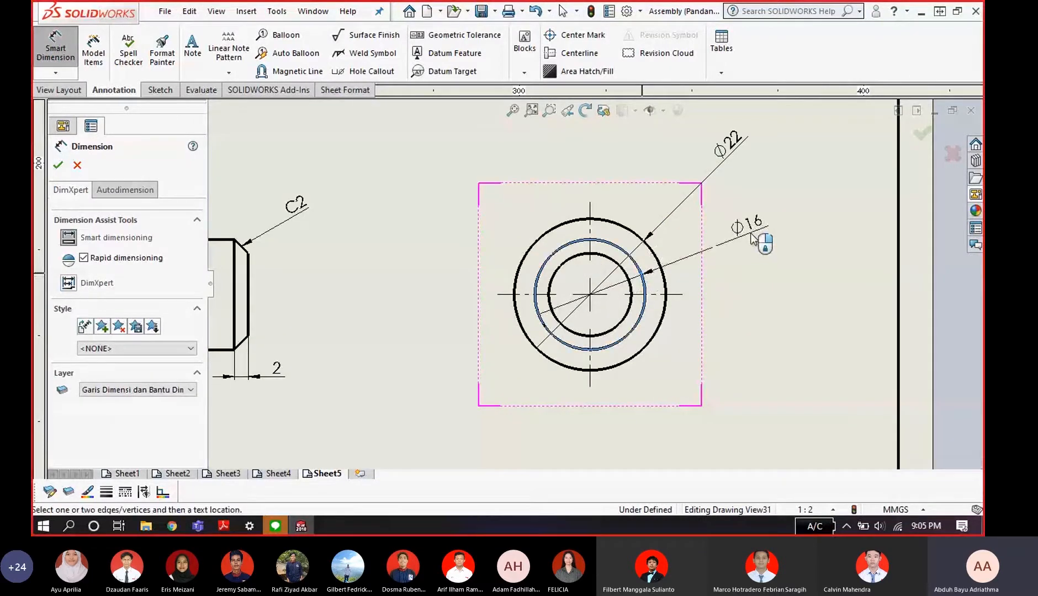
left_click(759, 225)
key("Escape")
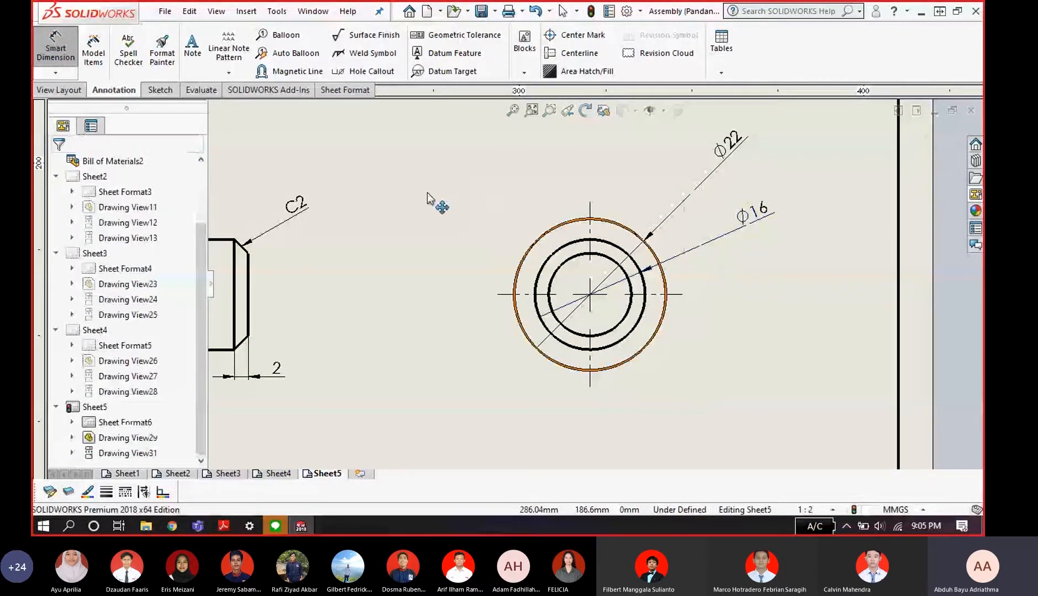
- Dimension the innermost circle's diameter, with the text above the side view, and select the three diameter dimensions together
left_click(619, 265)
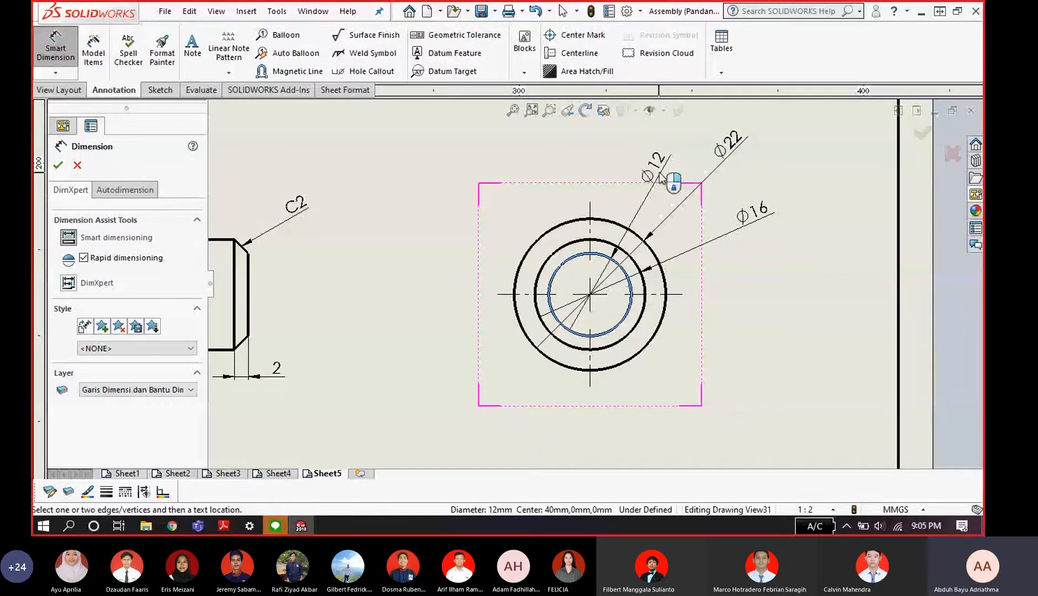
left_click(660, 177)
key("Escape")
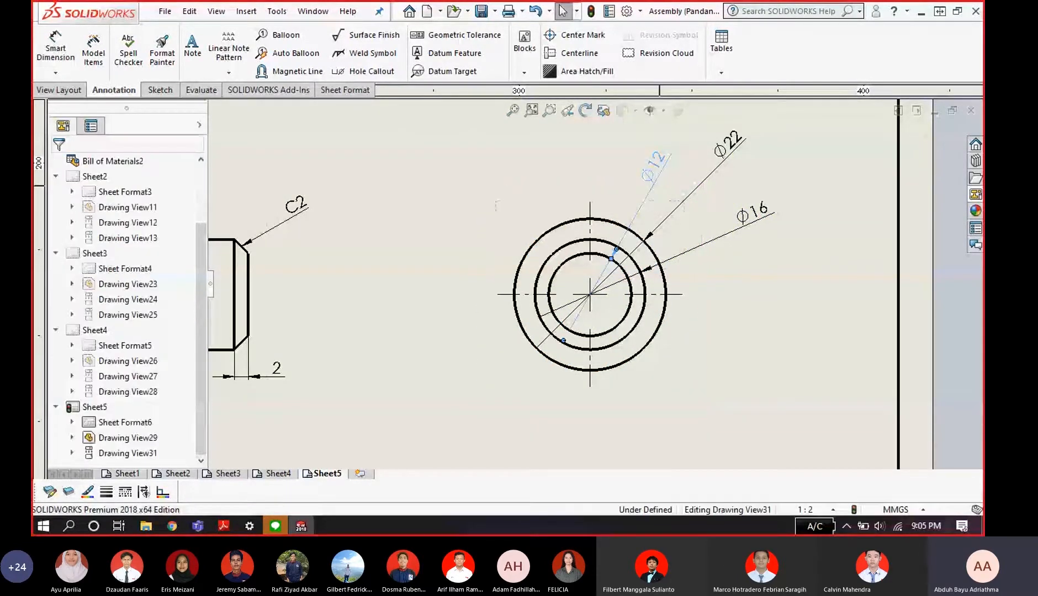
left_click(726, 148)
left_click(754, 214, "ctrl")
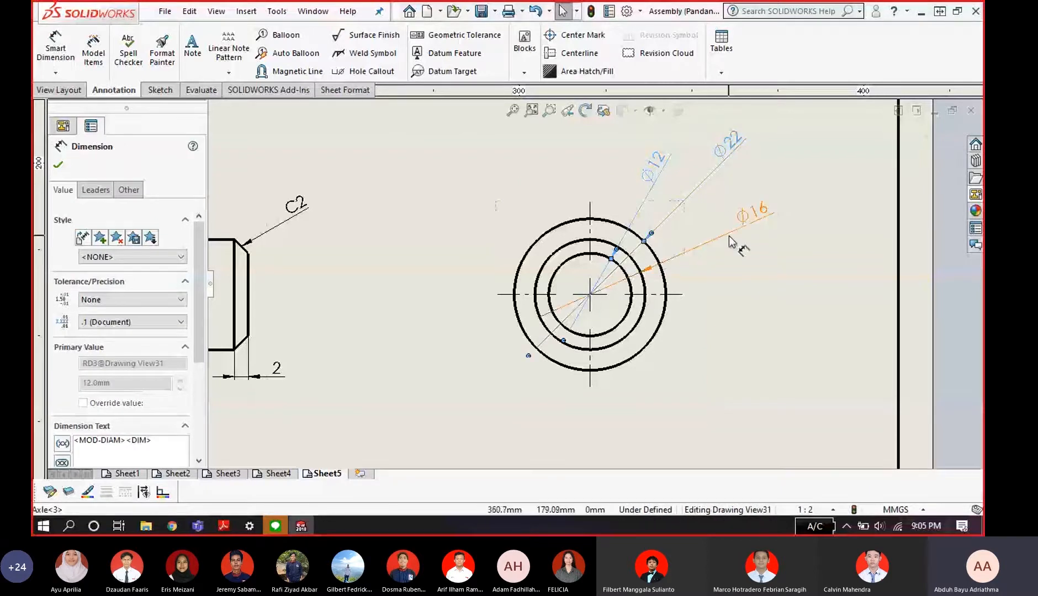
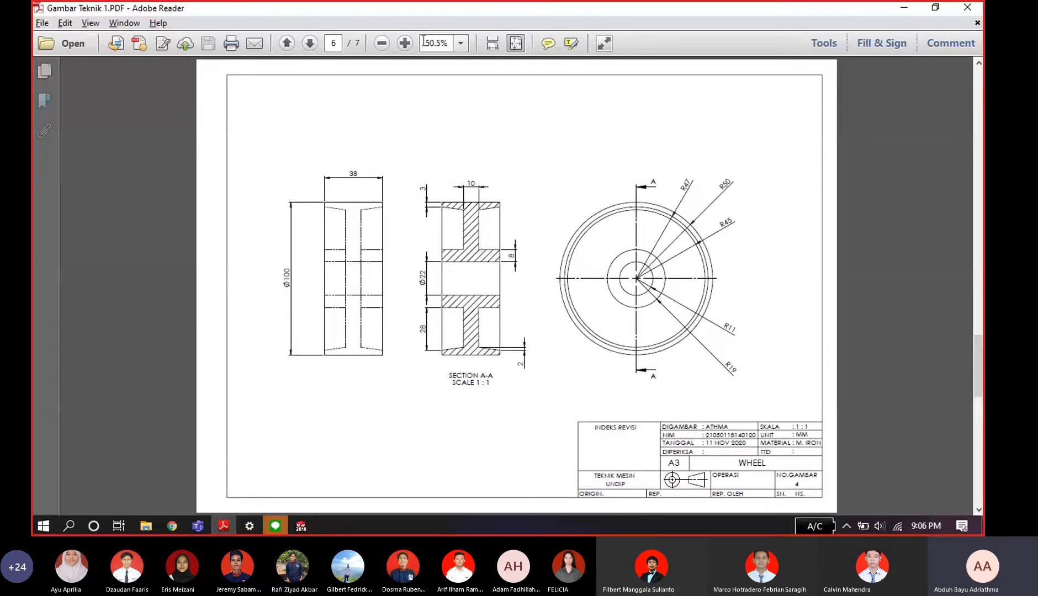
- Examine the views, section and dimensions of the Wheel sheet on page 6 of the reference PDF
left_click(404, 43)
scroll(439, 396, "down", 4)
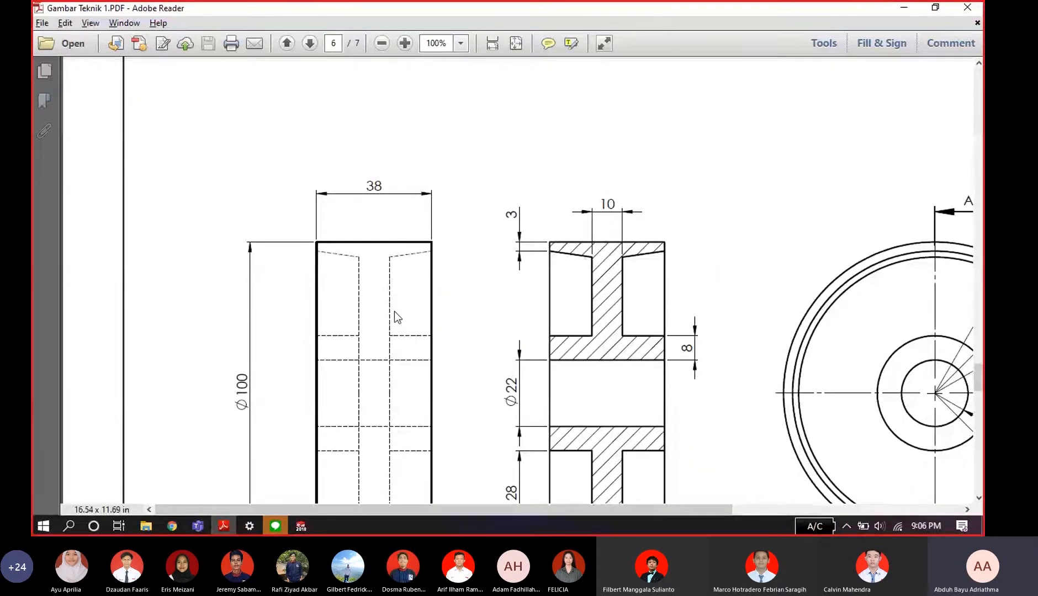
scroll(601, 317, "down", 3)
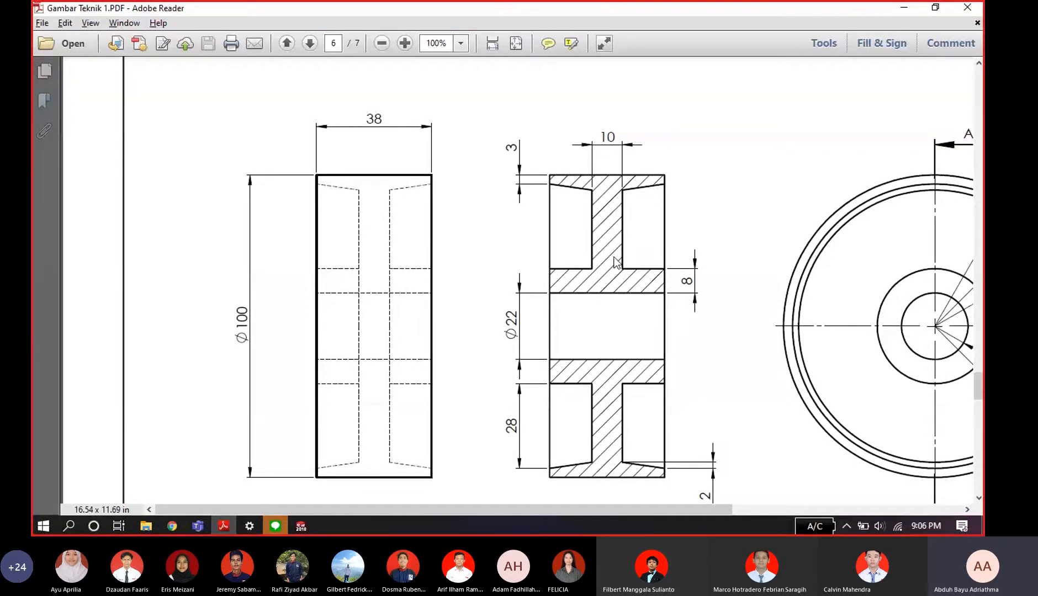
key("ctrl+0")
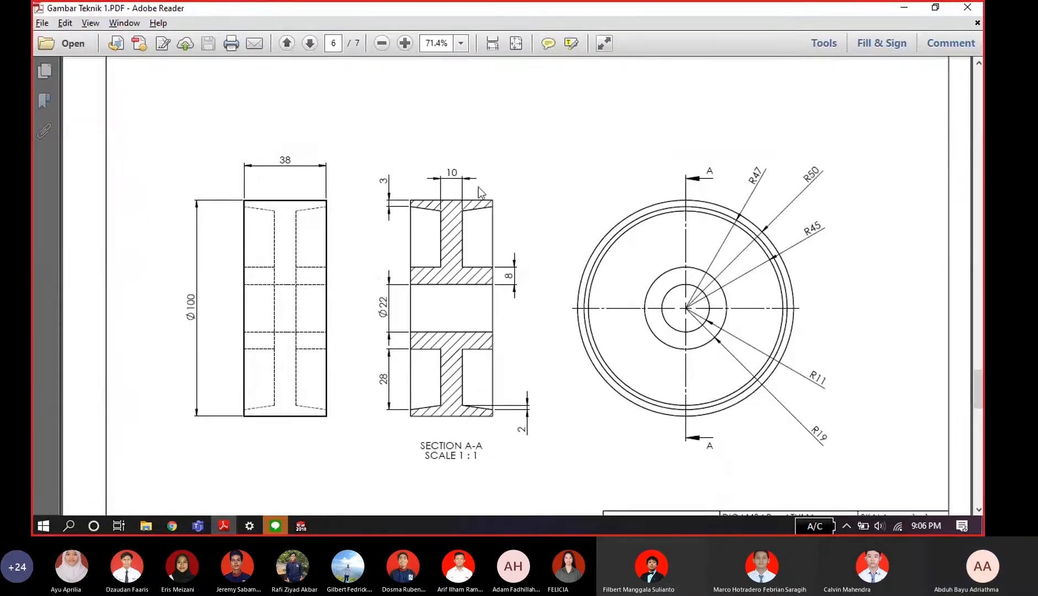
- Switch back to SOLIDWORKS and insert the standard three views of the Wheel part on Sheet6
key("alt+Tab")
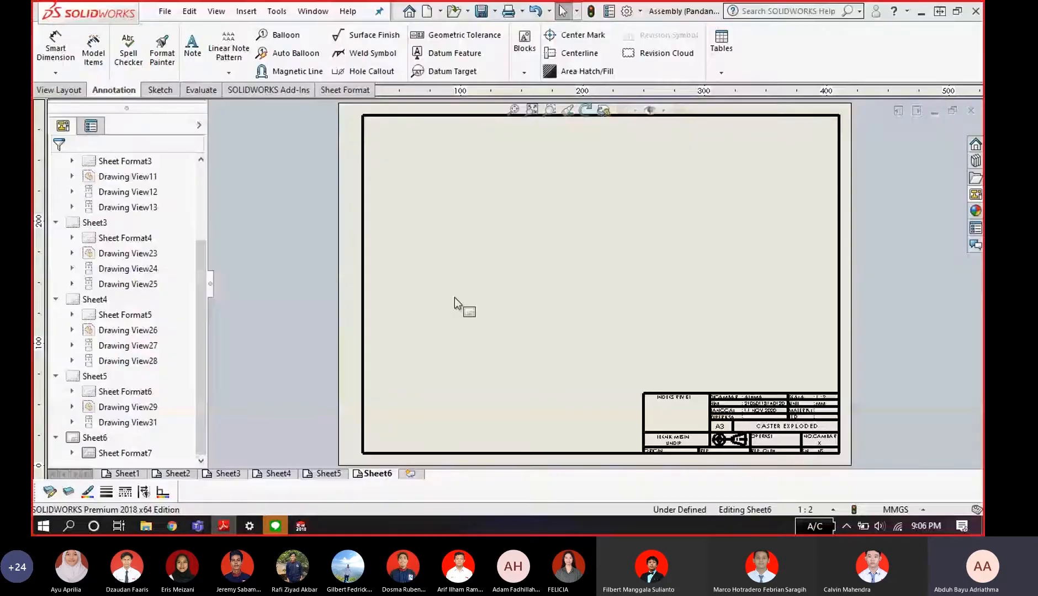
left_click(154, 91)
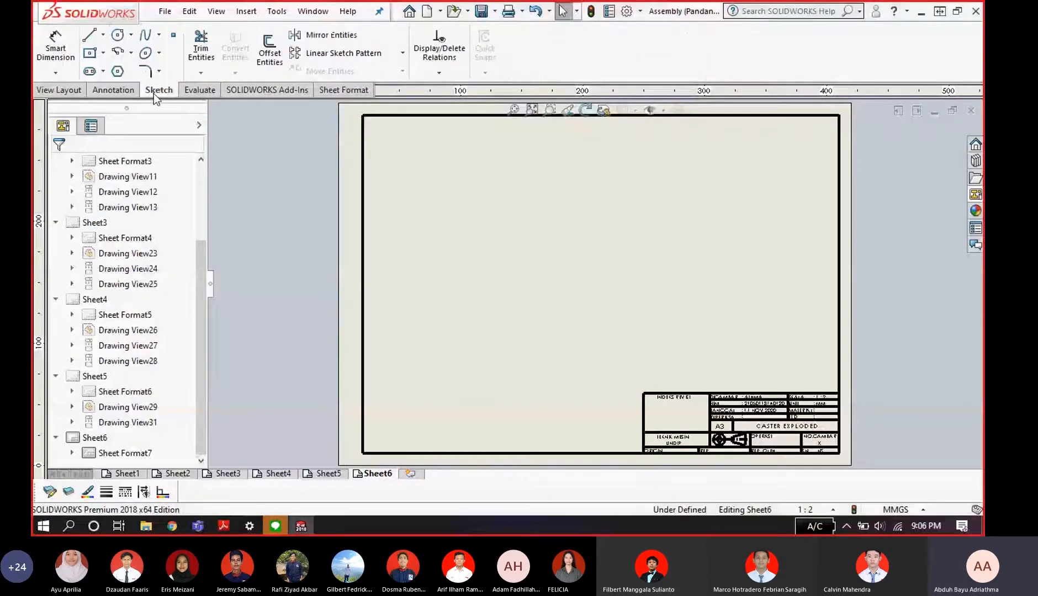
left_click(60, 90)
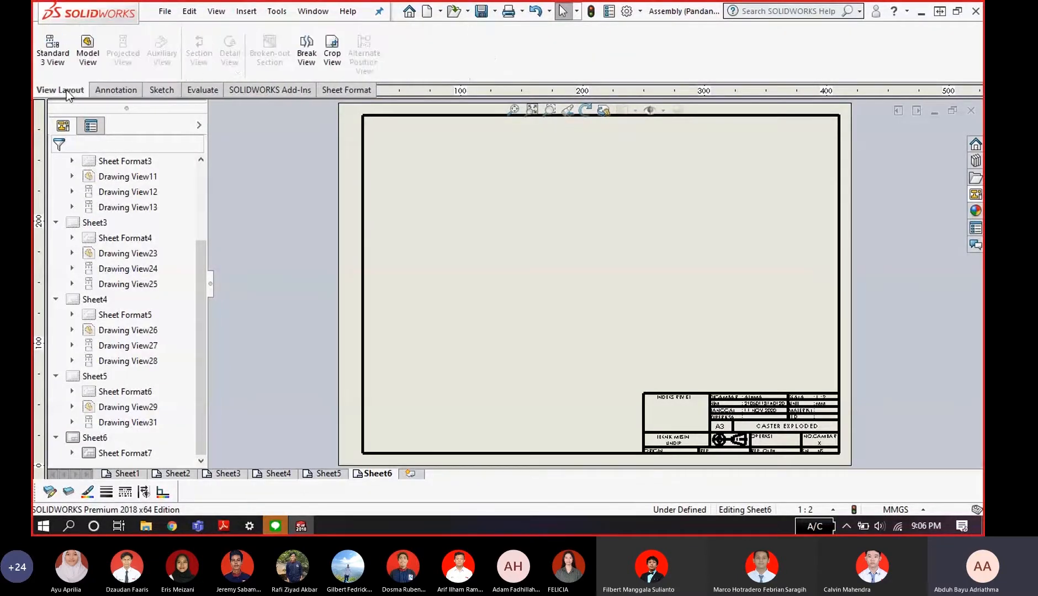
left_click(52, 50)
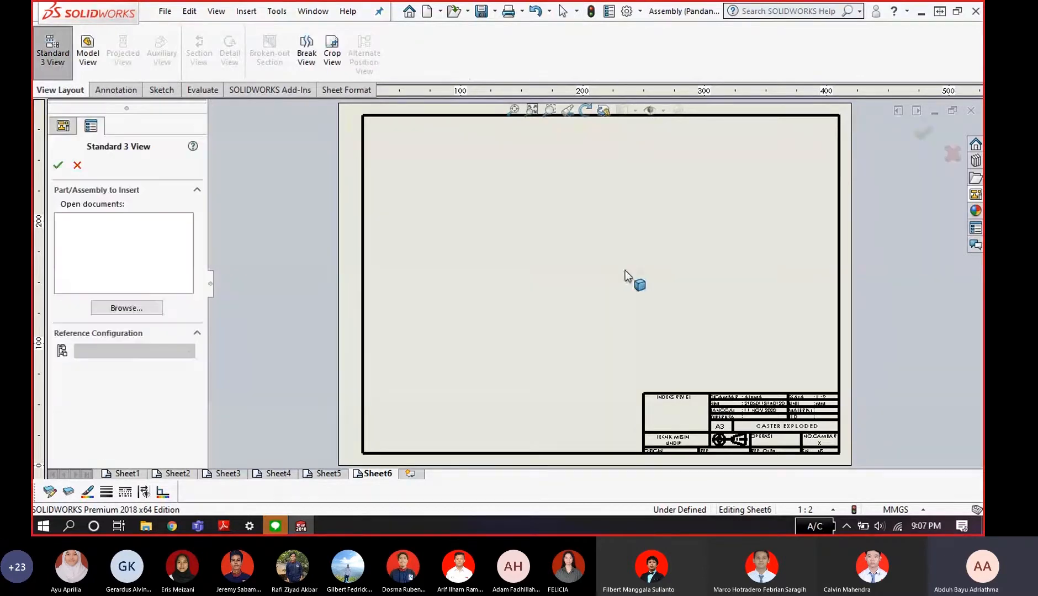
left_click(140, 312)
left_click(487, 220)
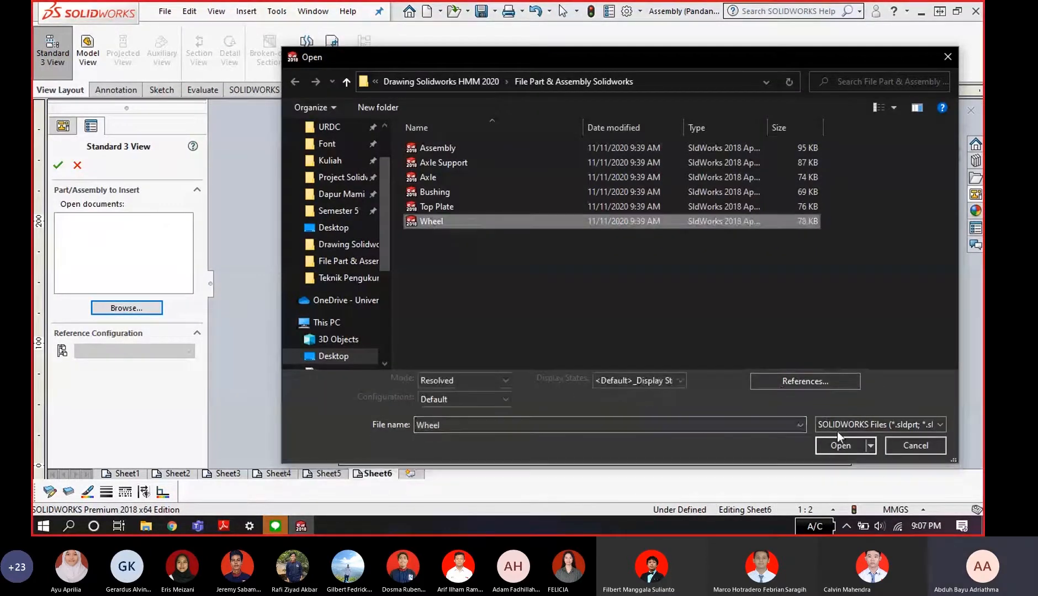
left_click(838, 445)
left_click(543, 269)
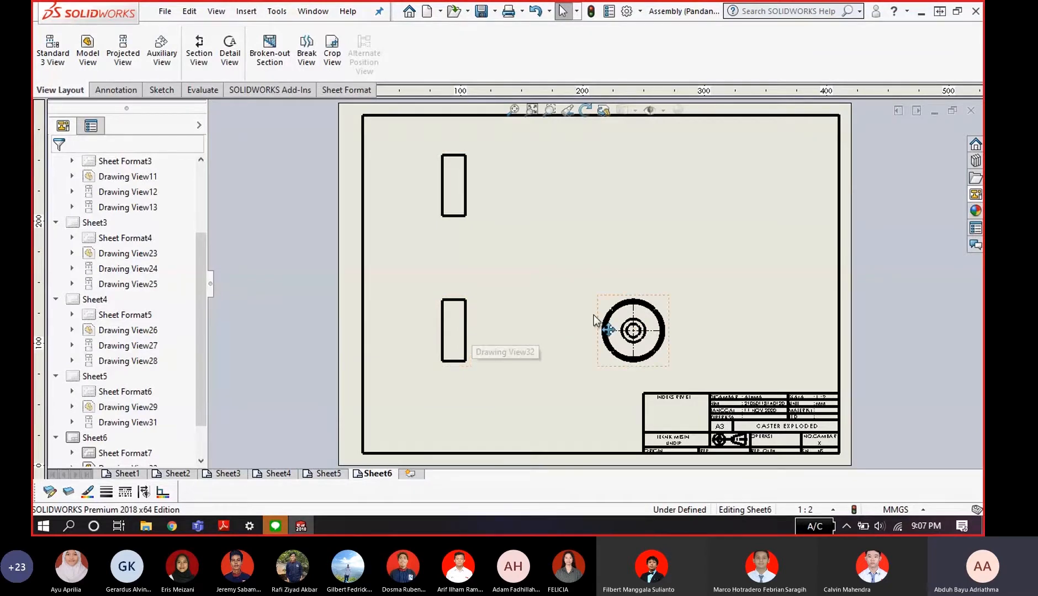
- Delete the projected view above the Wheel's front view
left_click(476, 213)
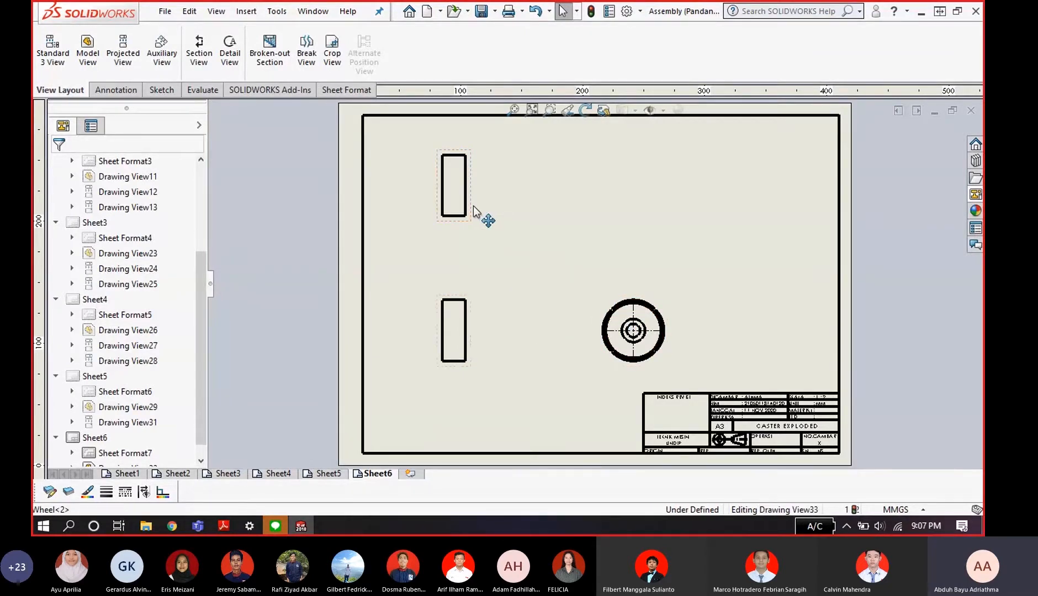
key("Delete")
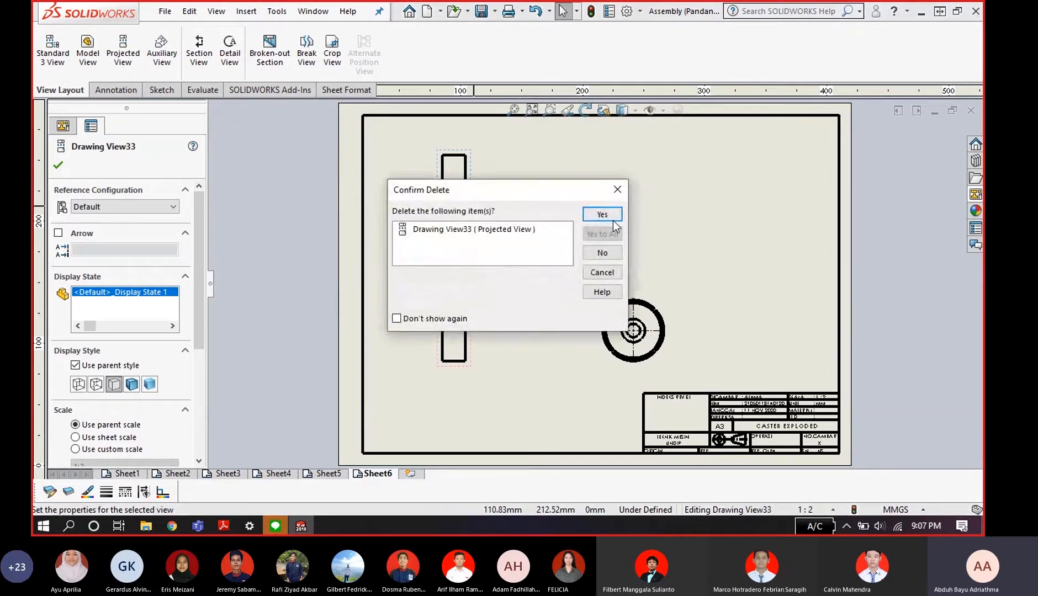
left_click(612, 216)
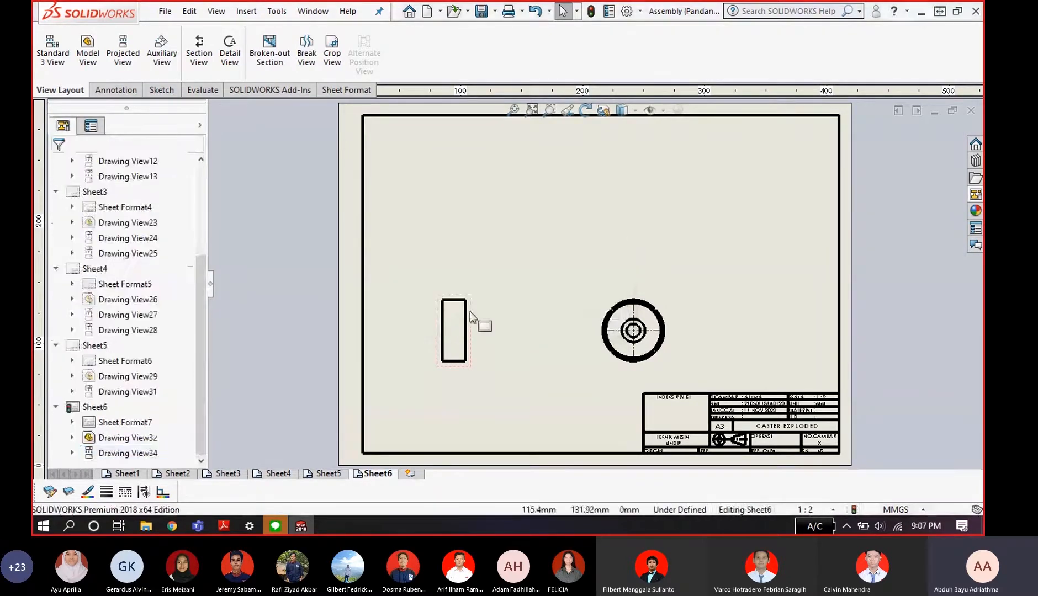
- Set the display style of the Wheel's front view to Hidden Lines Visible
left_click(470, 317)
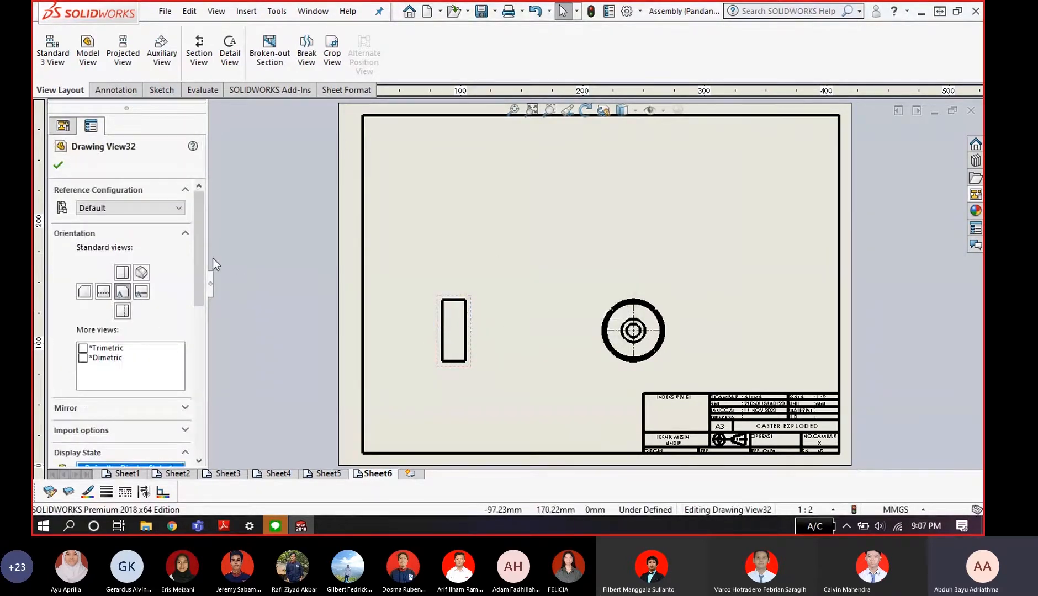
left_click_drag(201, 261, 187, 359)
scroll(187, 359, "down", 1)
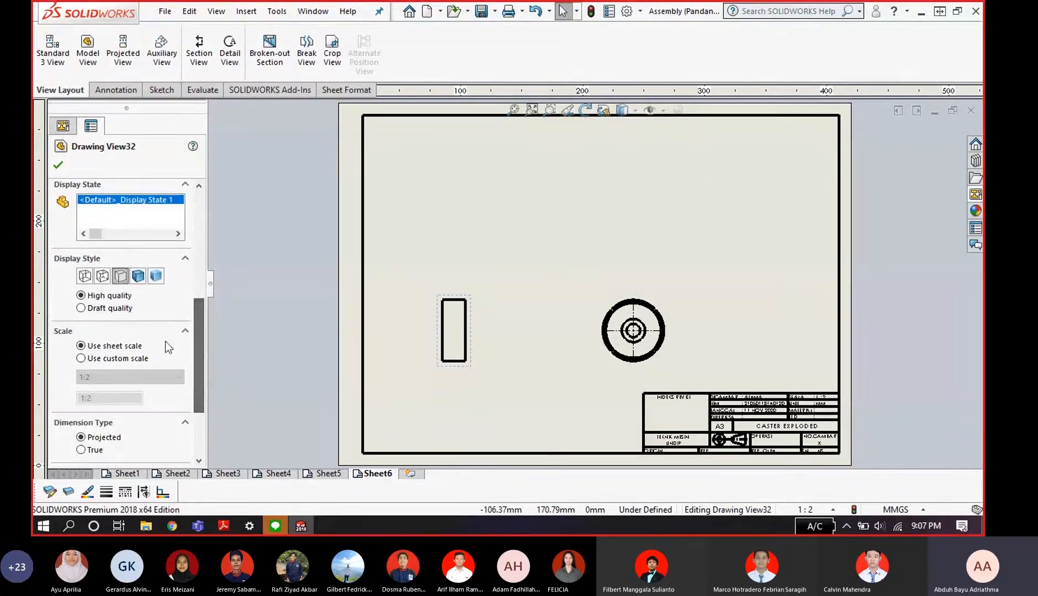
left_click(101, 277)
- Give the Wheel's front view a custom scale of 1:1
left_click_drag(204, 334, 204, 380)
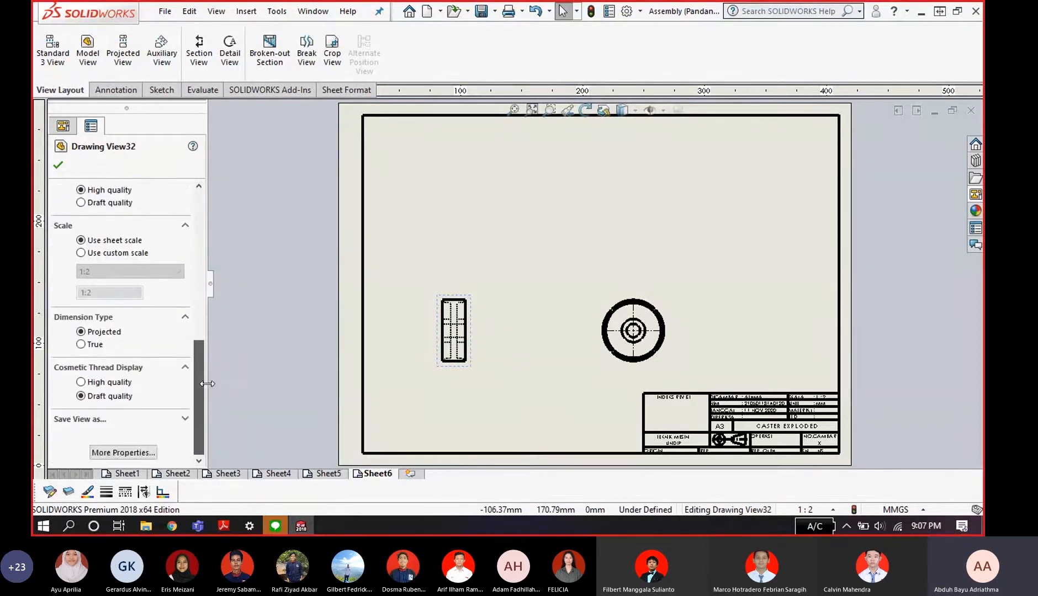
left_click(119, 254)
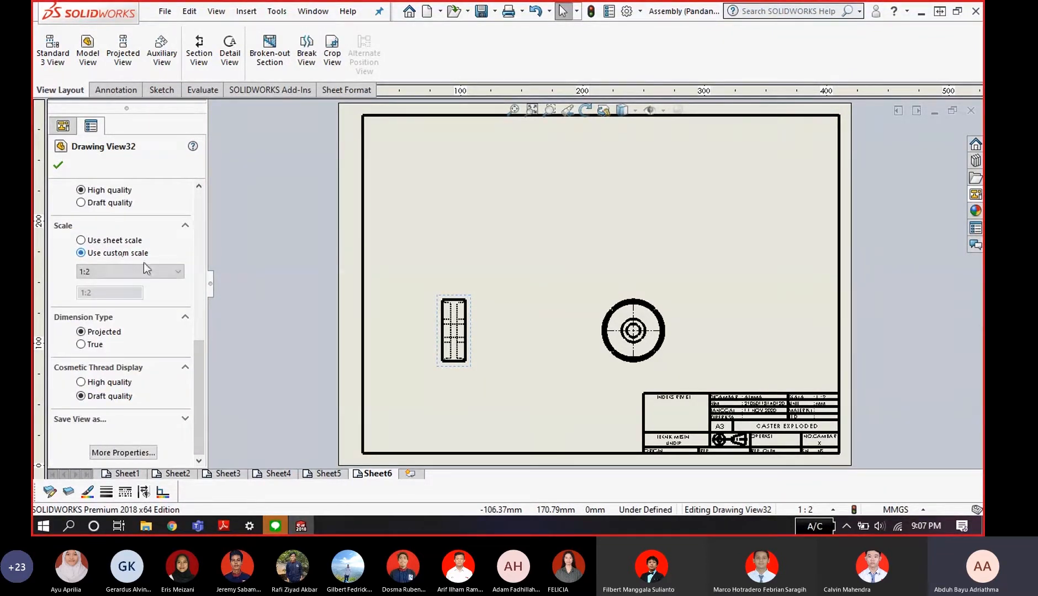
left_click(154, 273)
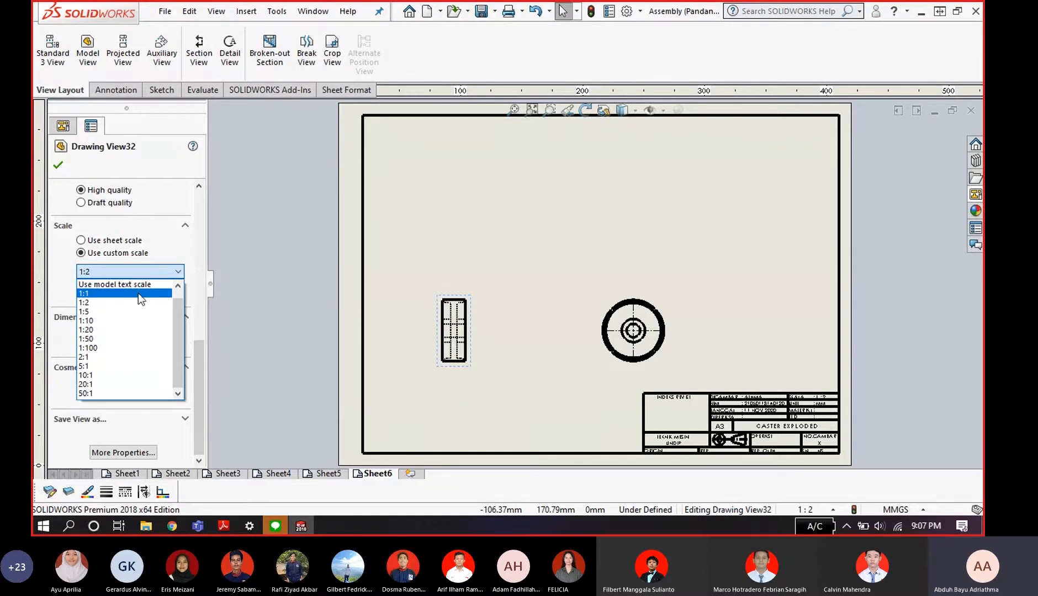
left_click(138, 292)
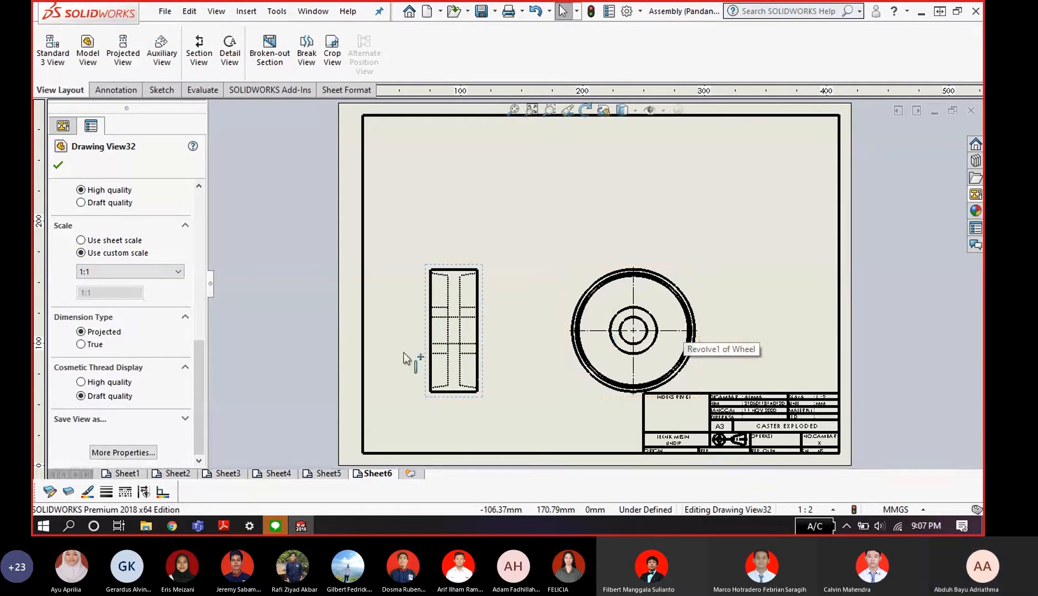
left_click(132, 274)
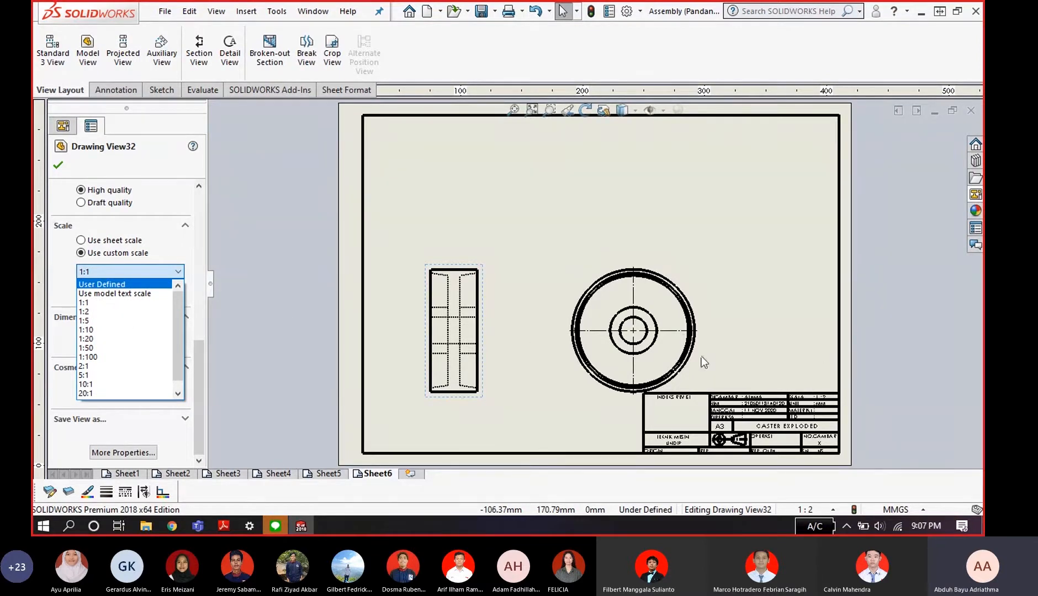
- Set a user-defined custom scale of 1.5:1 for the Wheel's front view
left_click(138, 284)
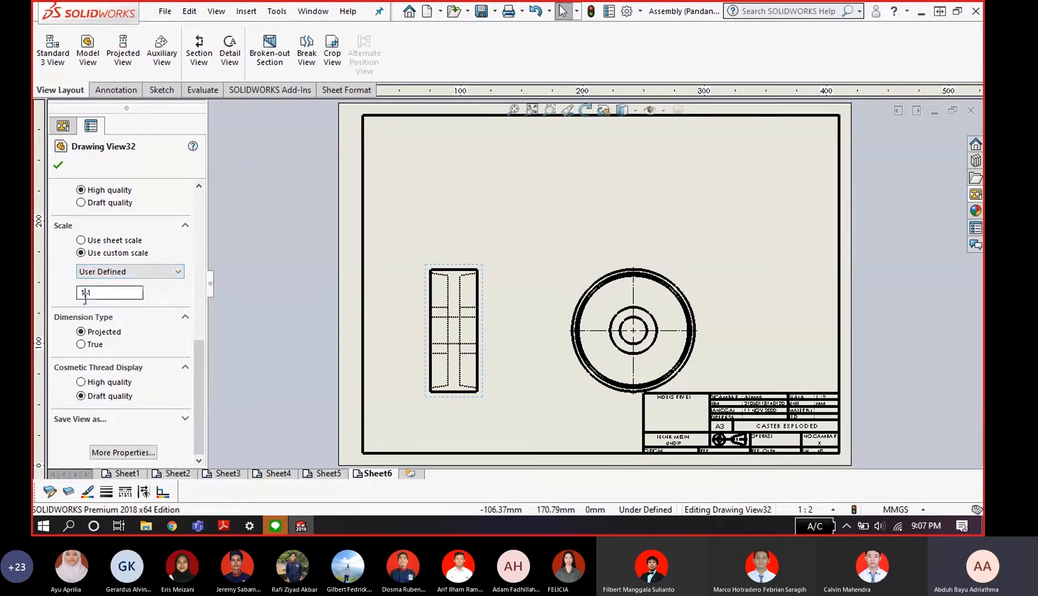
type(".")
left_click(58, 165)
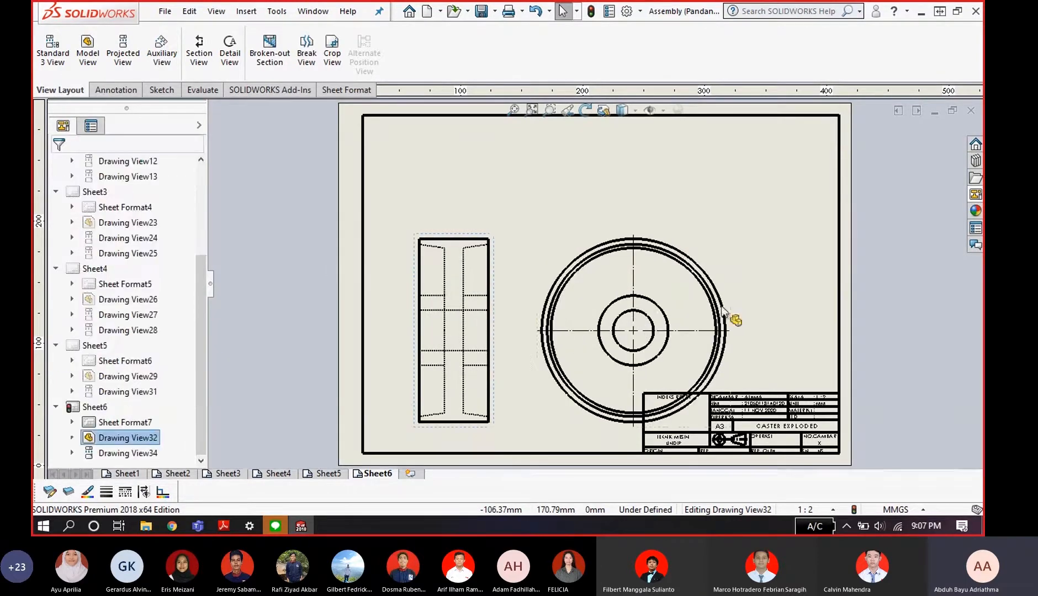
- Move both Wheel views up the sheet clear of the title block, and move the circular side view farther from the front view
left_click(728, 254)
left_click_drag(490, 245, 478, 165)
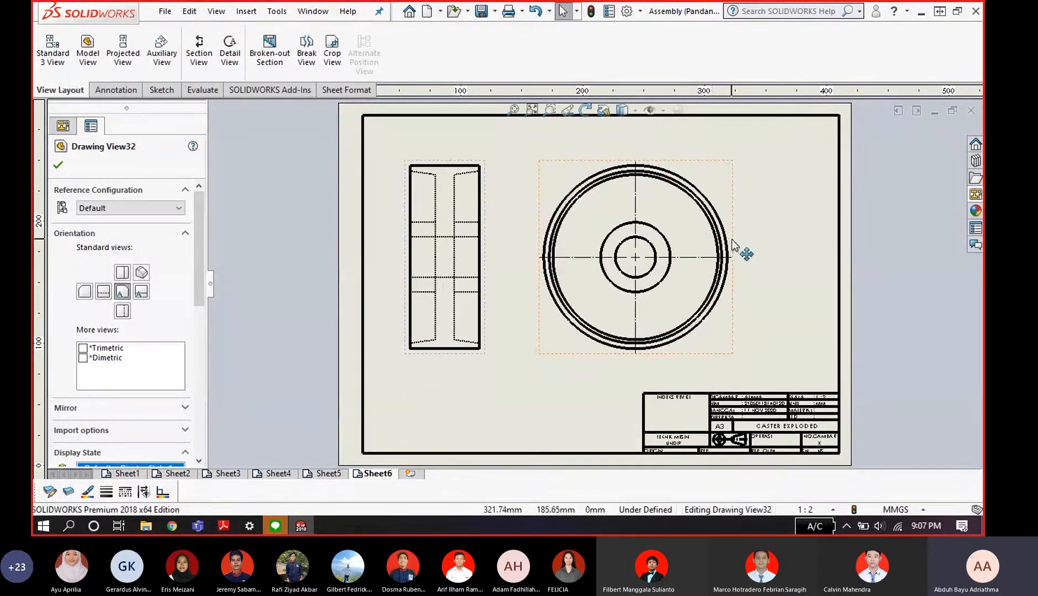
left_click_drag(741, 250, 790, 250)
- Set the circular side view's dimension type to True and its cosmetic thread display to High quality
left_click_drag(199, 274, 187, 407)
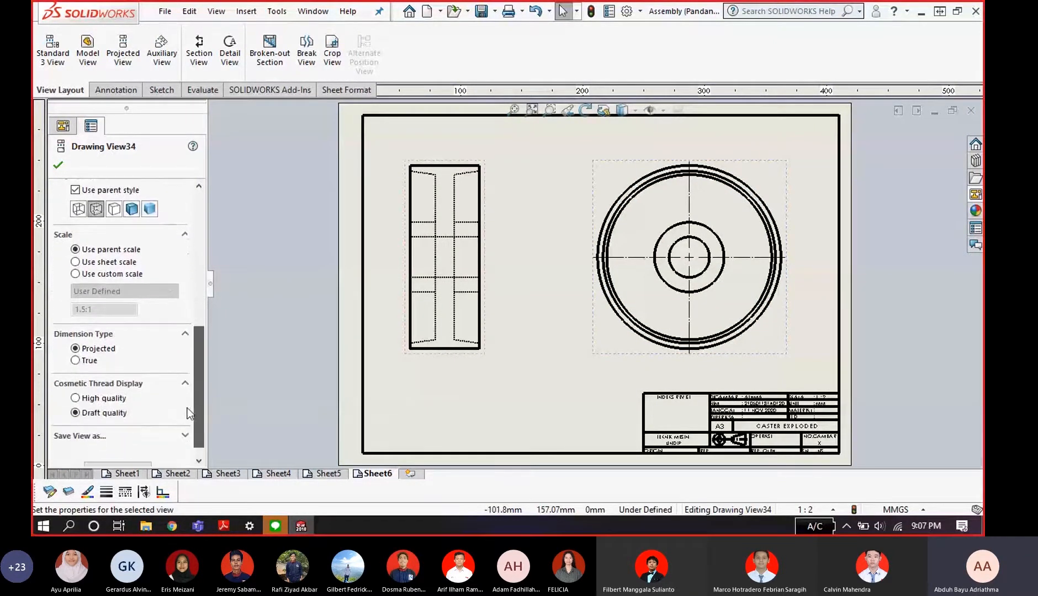
left_click(75, 361)
left_click(76, 398)
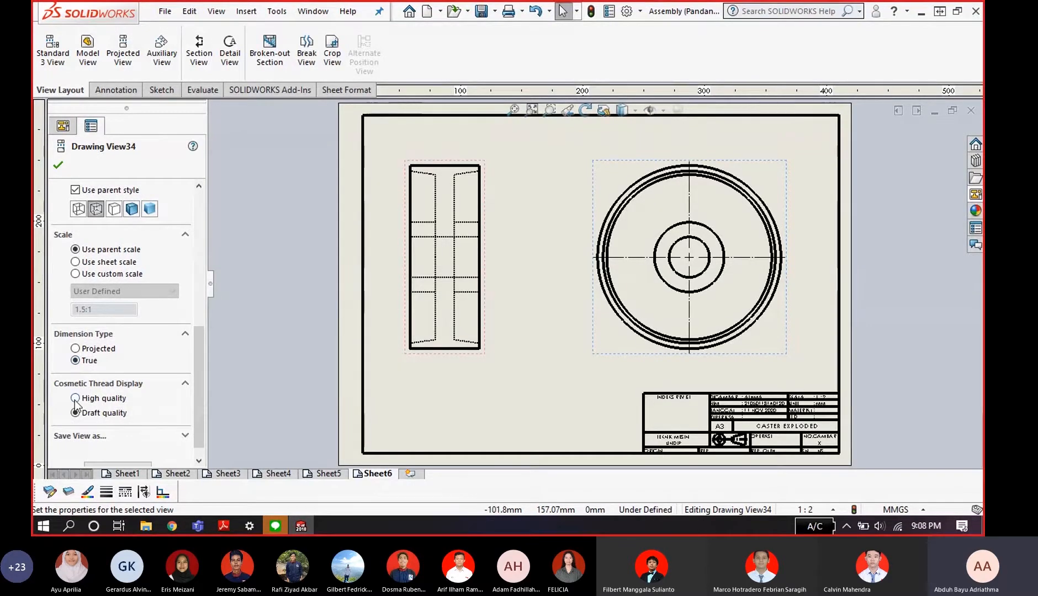
left_click(59, 165)
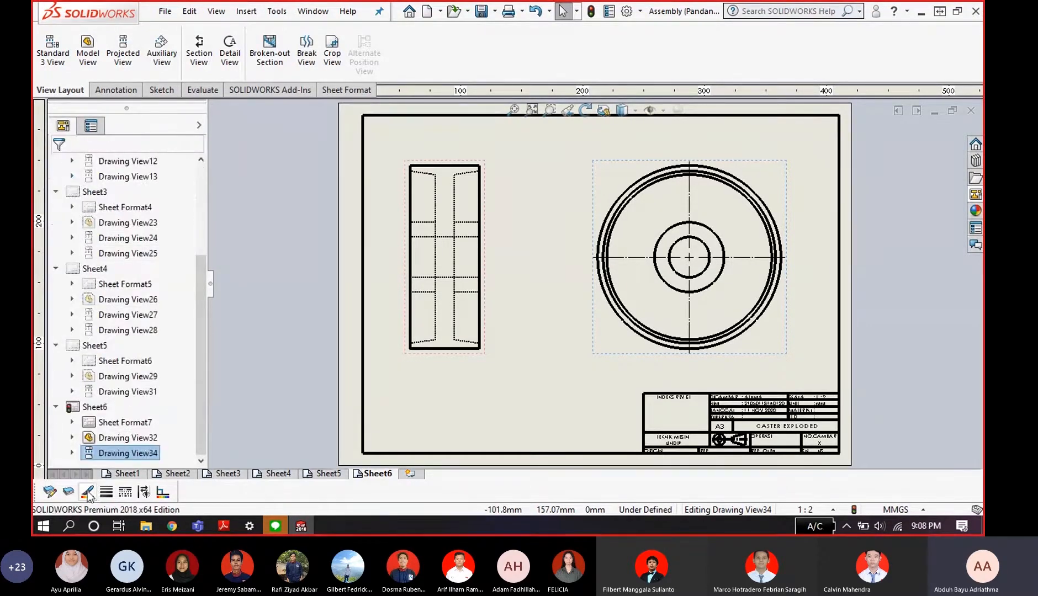
- Make Garis Dimensi dan Bantu Dimensi the active document layer
left_click(69, 491)
left_click(142, 445)
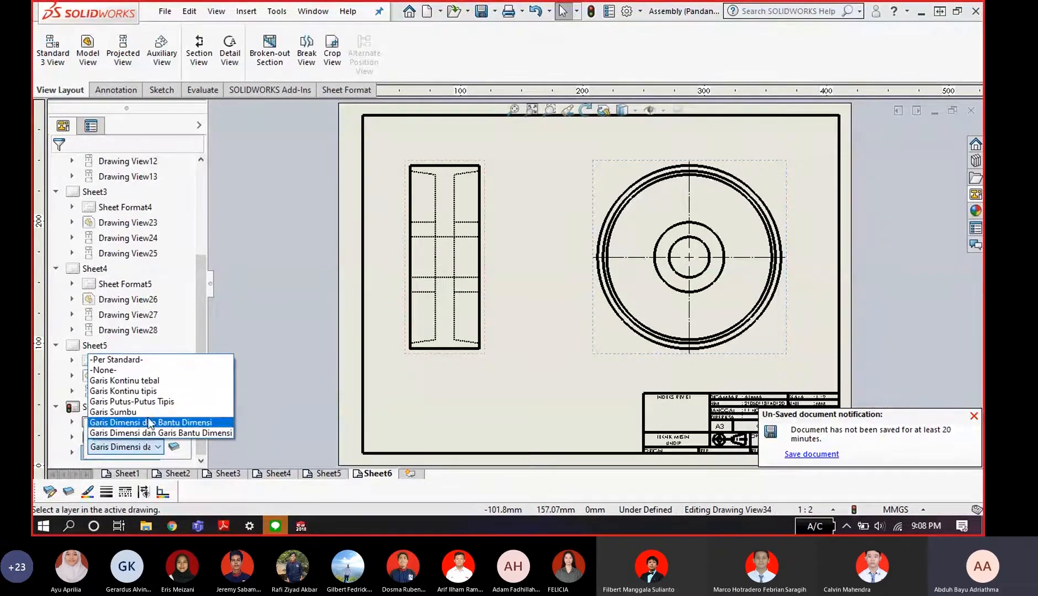
left_click(162, 423)
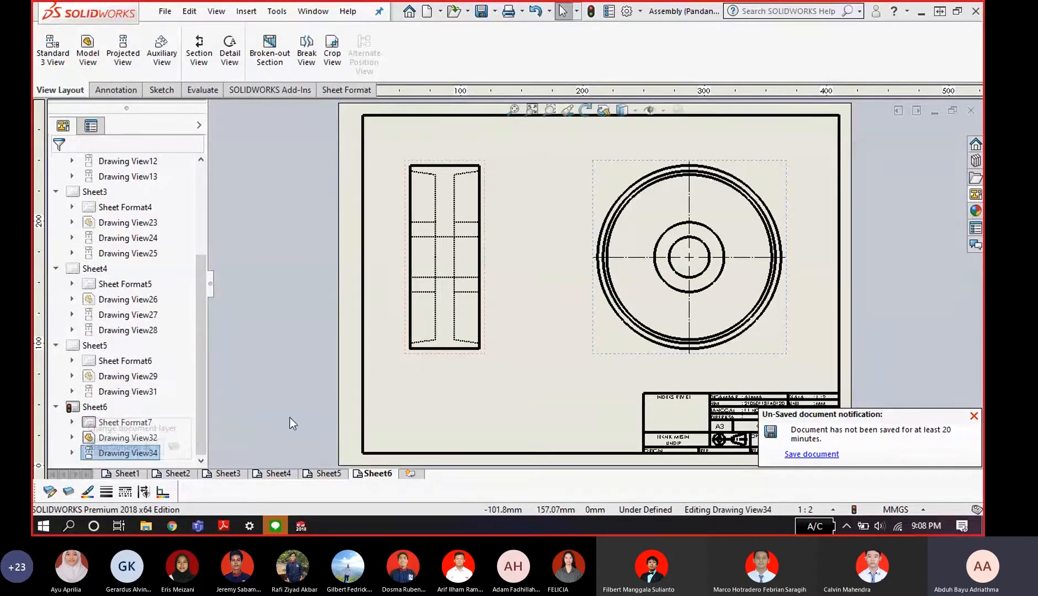
- Dimension the Wheel's width above the front view with Smart Dimension
scroll(527, 281, "down", 2)
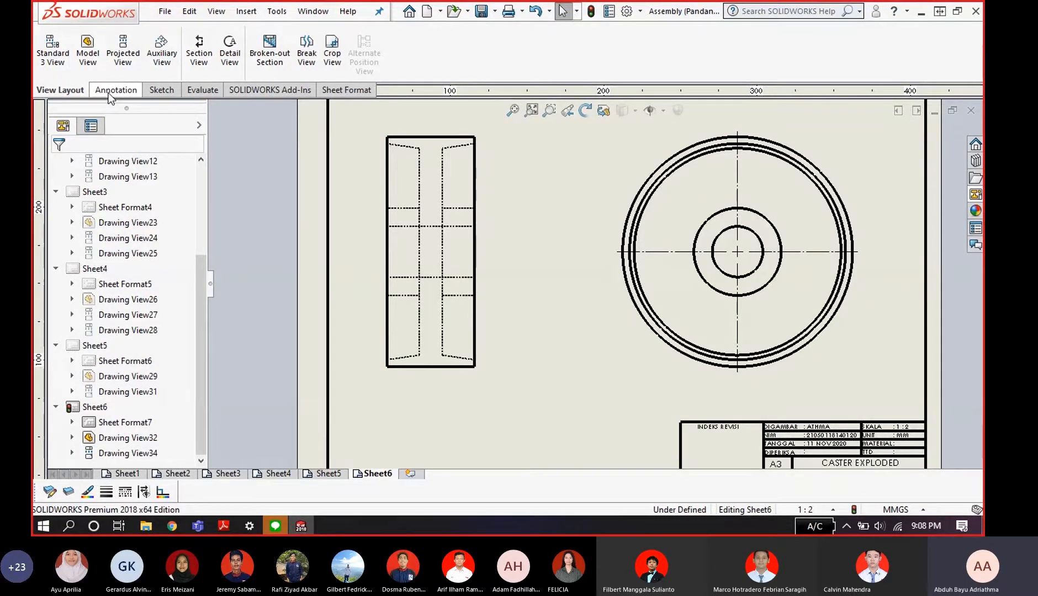
left_click(163, 90)
left_click(56, 48)
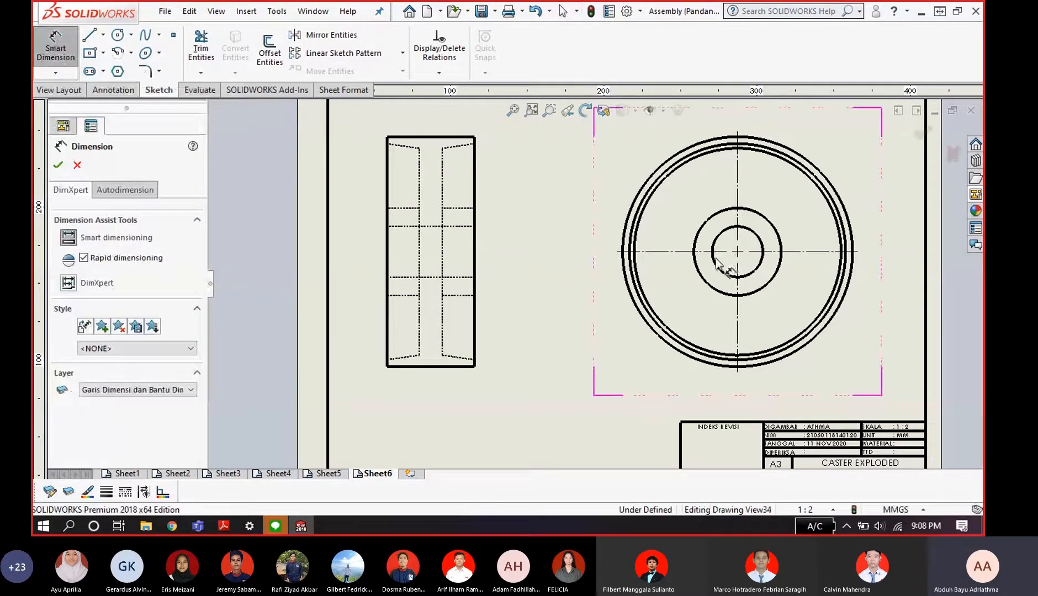
scroll(483, 144, "up", 3)
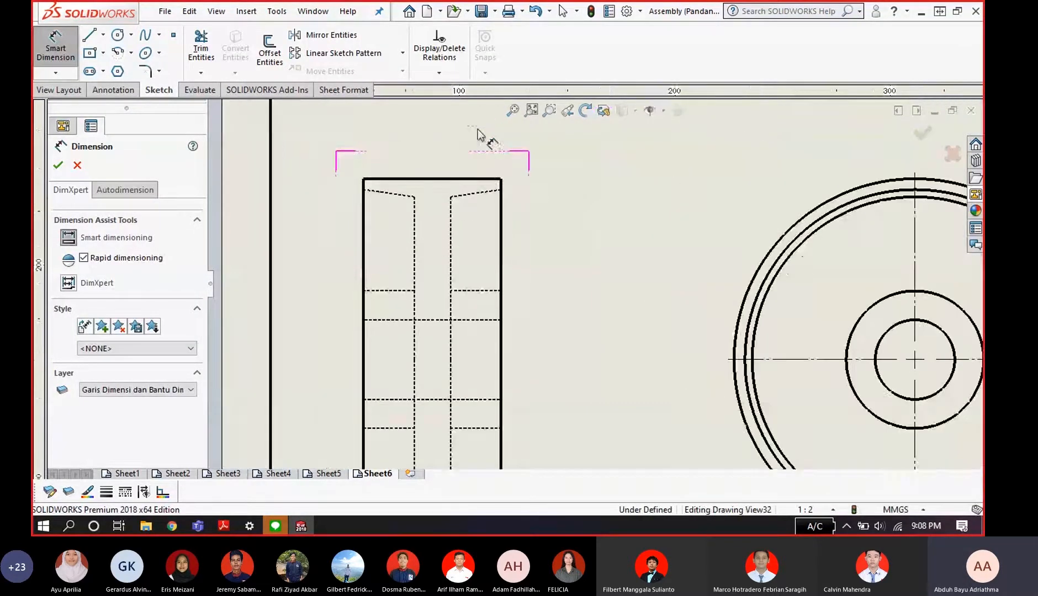
left_click(419, 179)
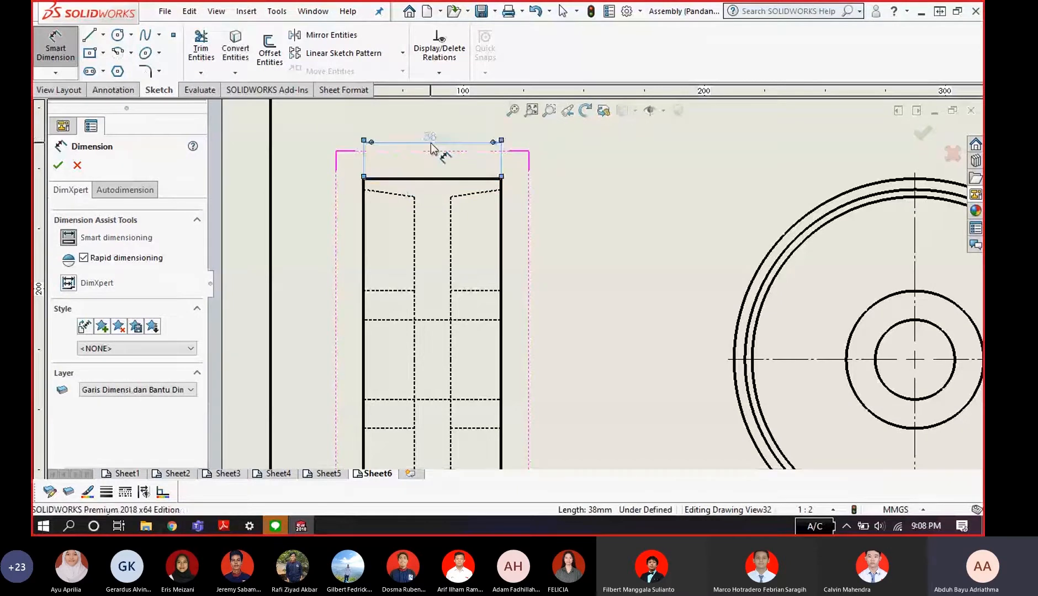
left_click(432, 148)
- Dimension the Wheel's outer diameter along the front view's outer vertical edge
scroll(500, 362, "down", 2)
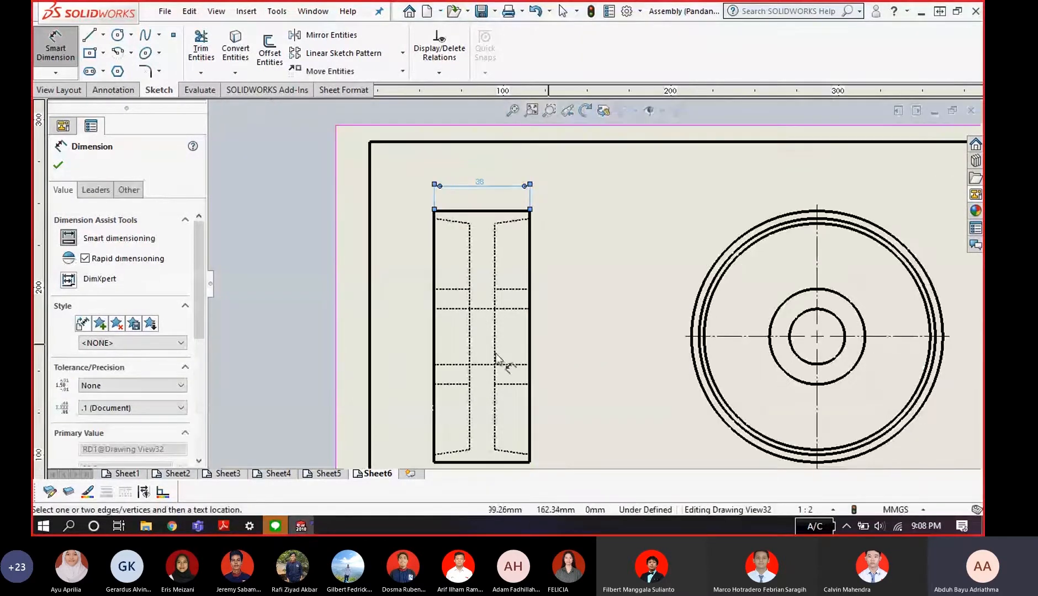
left_click(435, 344)
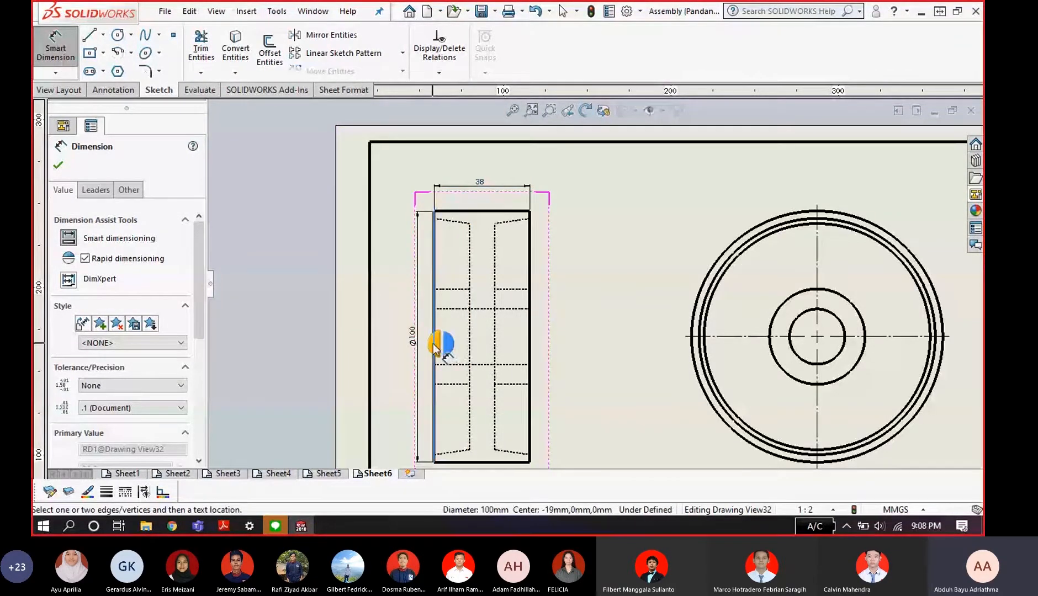
left_click(434, 345)
scroll(563, 359, "down", 2)
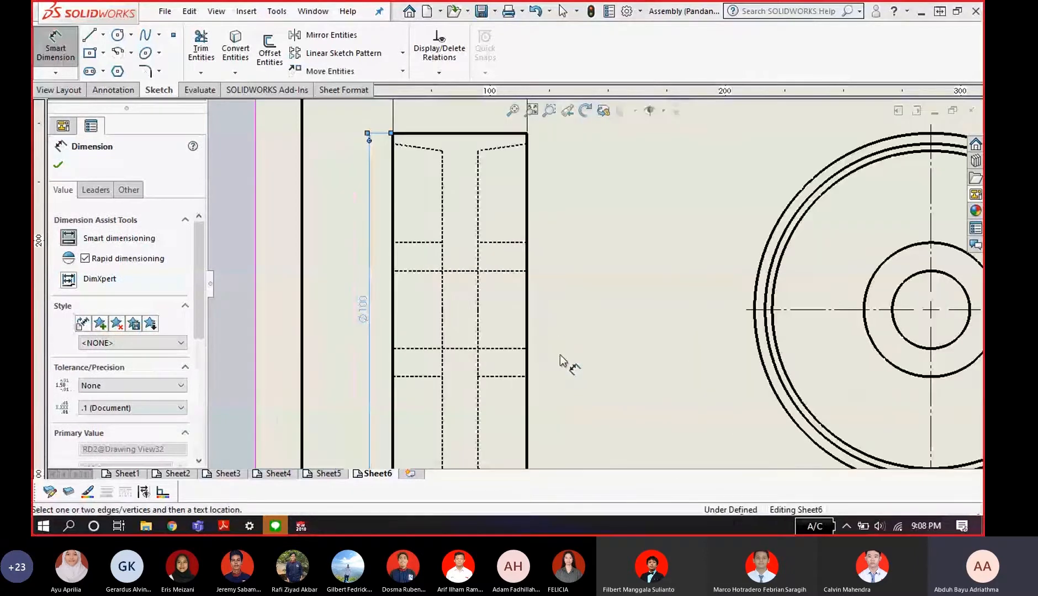
key("Escape")
key("f")
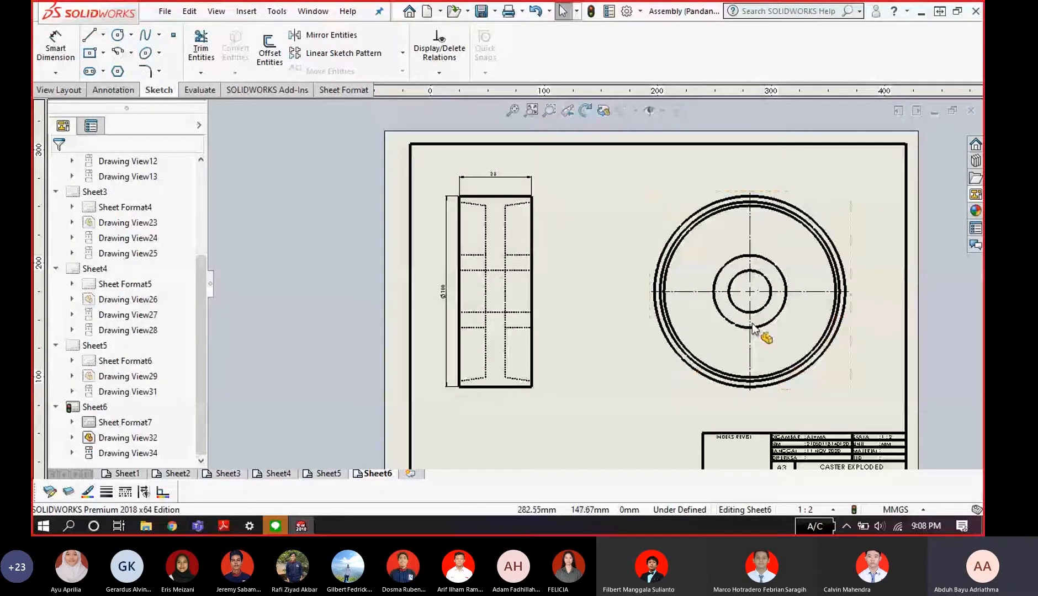
- Move the circular side view closer to the sheet's border to widen the gap between the two Wheel views
left_click(74, 58)
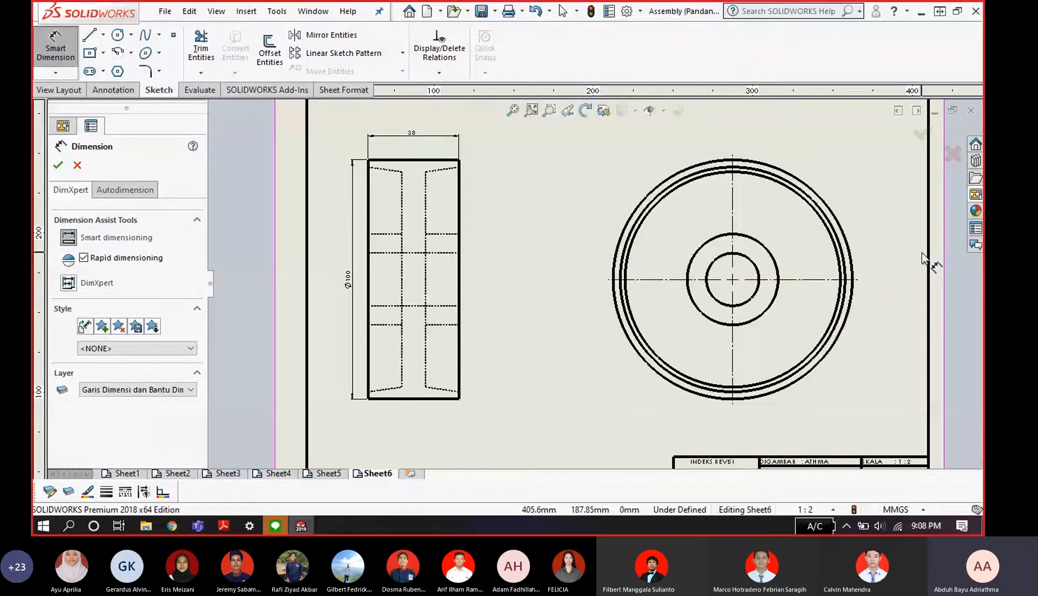
key("Escape")
left_click_drag(859, 235, 889, 234)
scroll(713, 260, "up", 4)
scroll(667, 246, "down", 2)
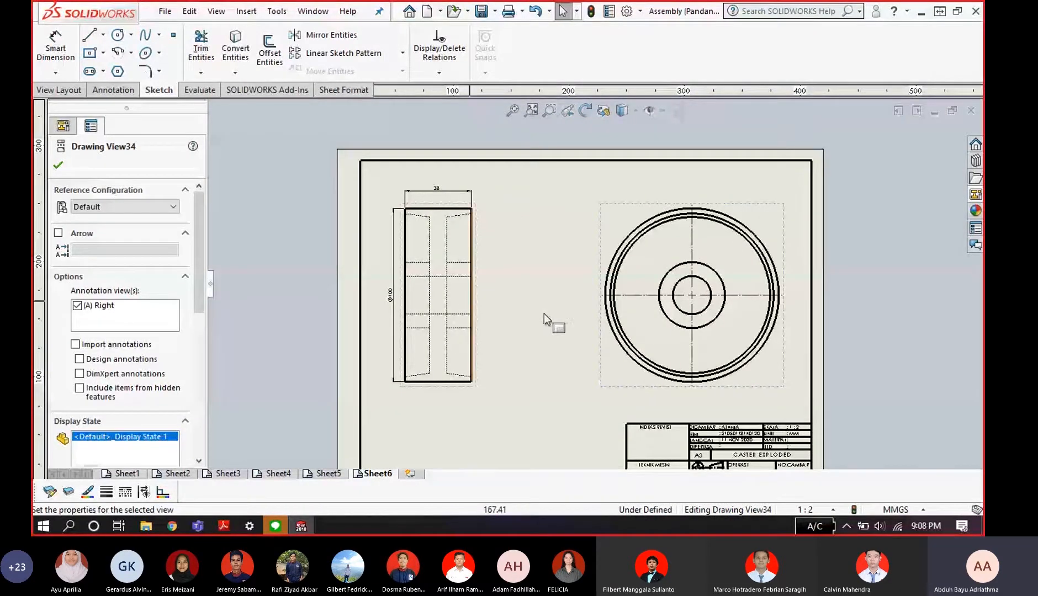
scroll(544, 314, "down", 1)
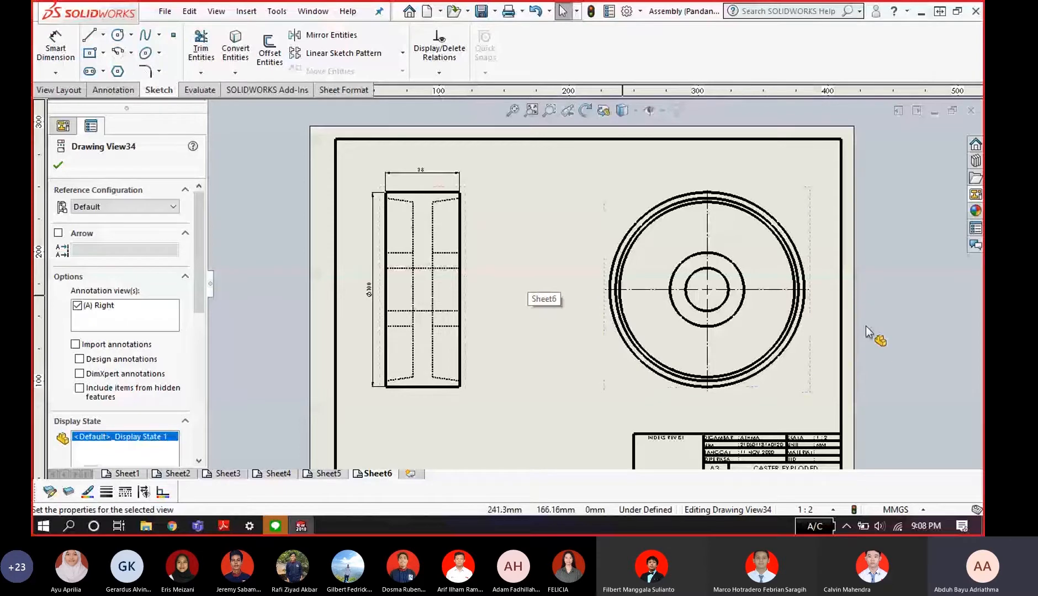
- Switch to the reference PDF in Adobe Reader to check the Wheel's section view and dimensions, and return to SOLIDWORKS
key("alt+Tab")
scroll(475, 269, "down", 2)
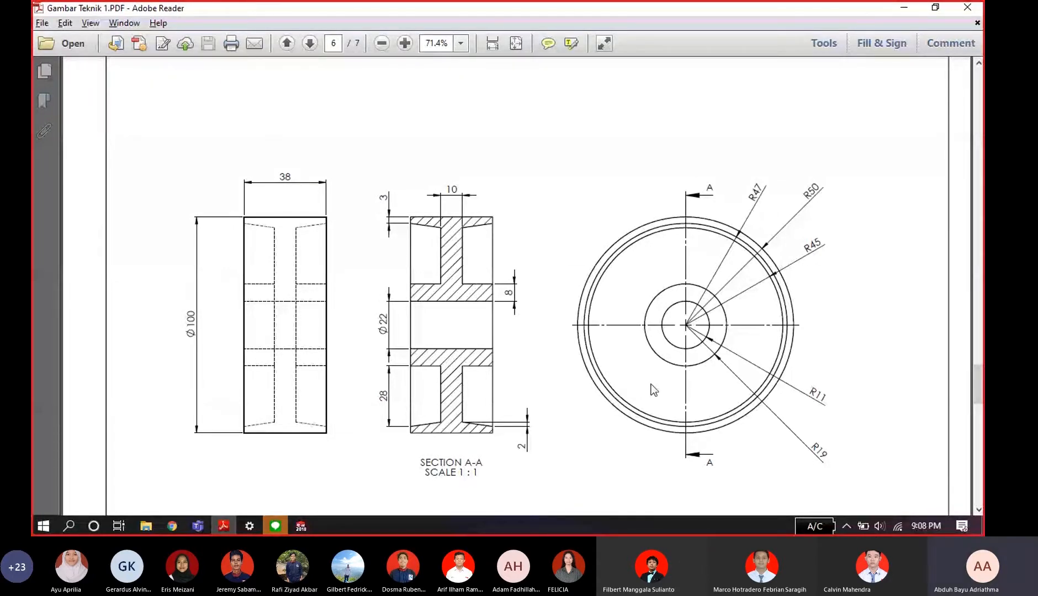
key("alt+Tab")
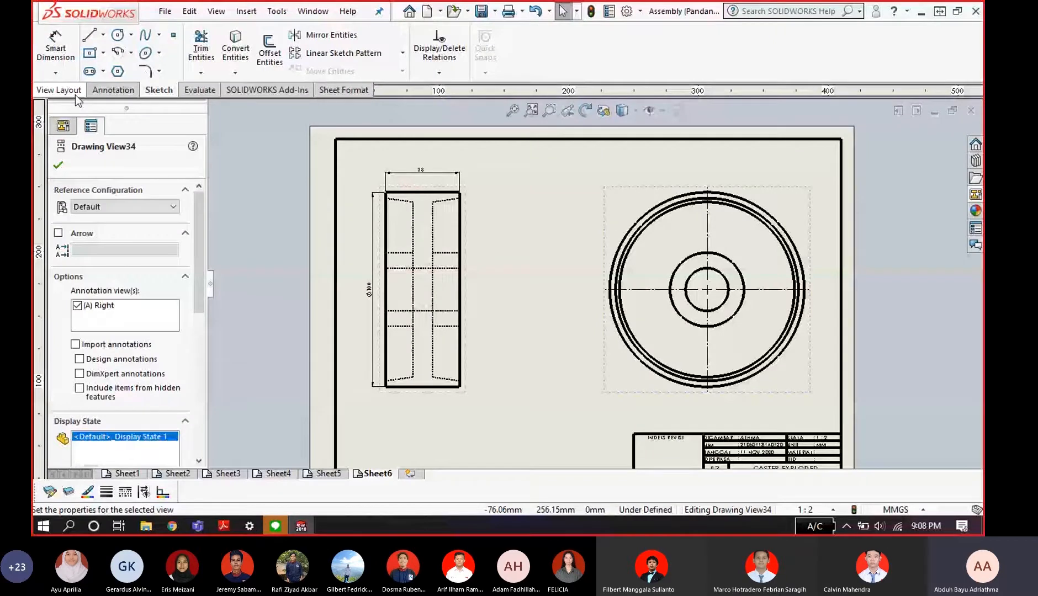
- Try section view A-A between the Wheel's views, using a vertical cutting line through the circular view's centre, and undo it
left_click(76, 94)
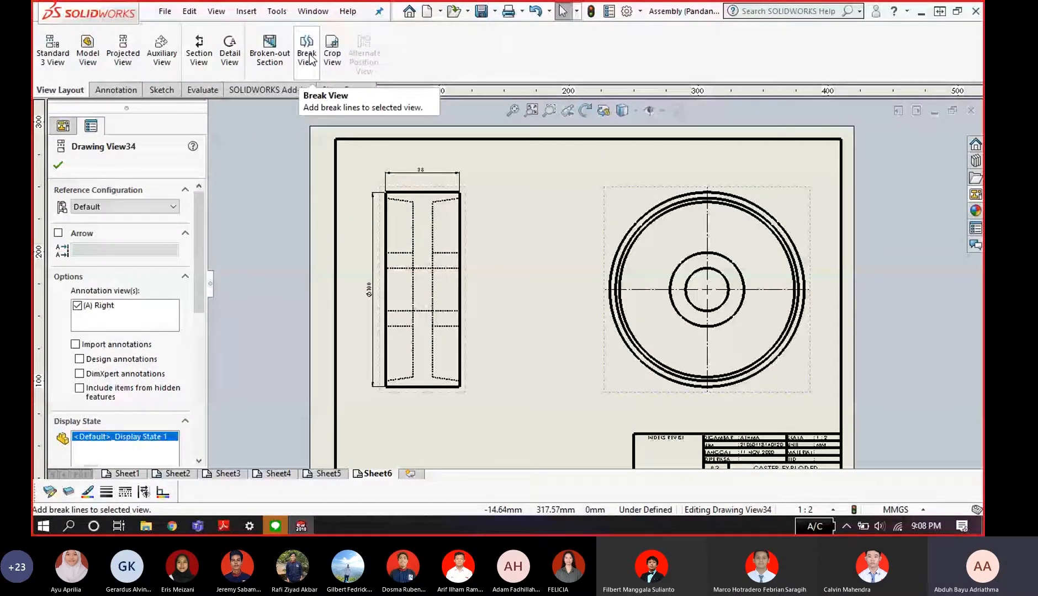
left_click(198, 52)
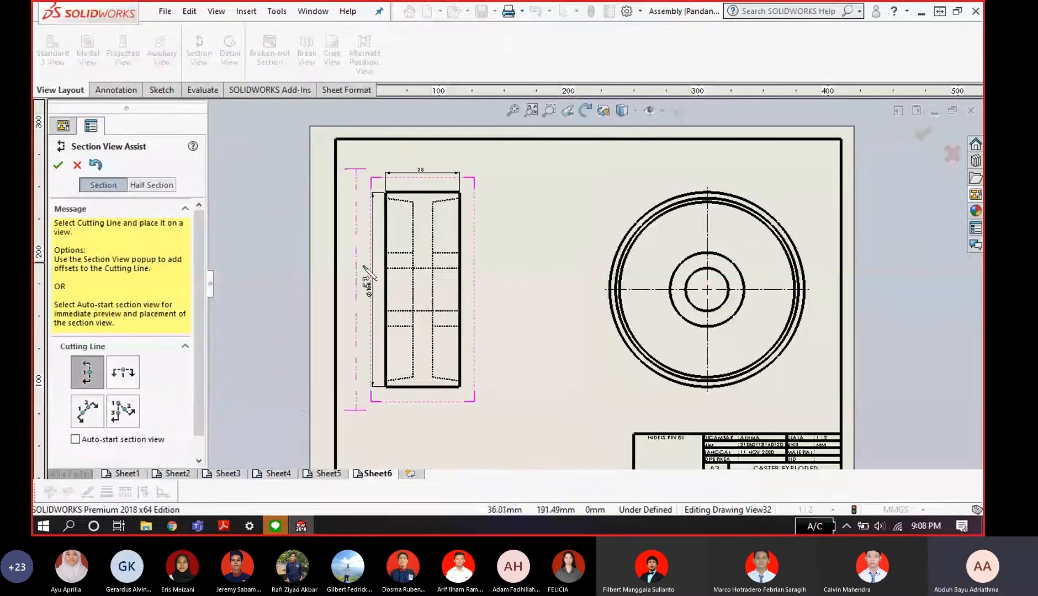
scroll(195, 337, "down", 1)
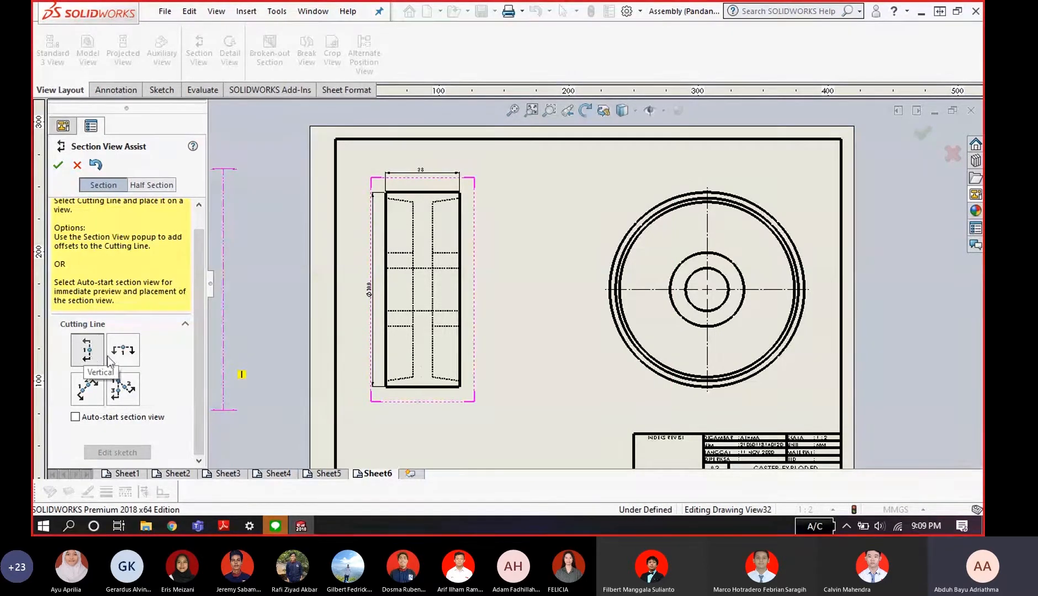
left_click(86, 358)
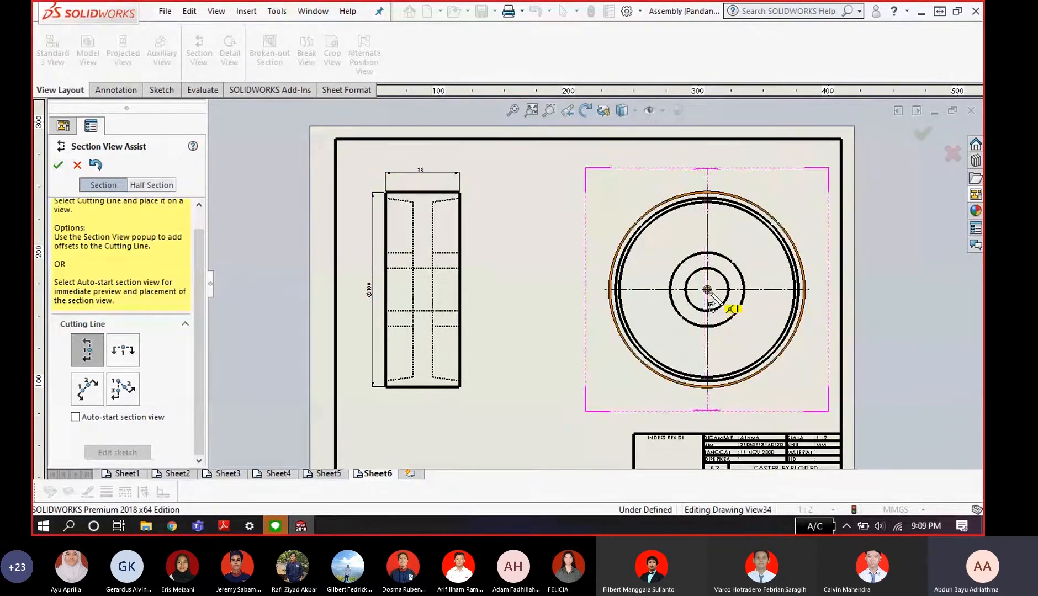
left_click(708, 292)
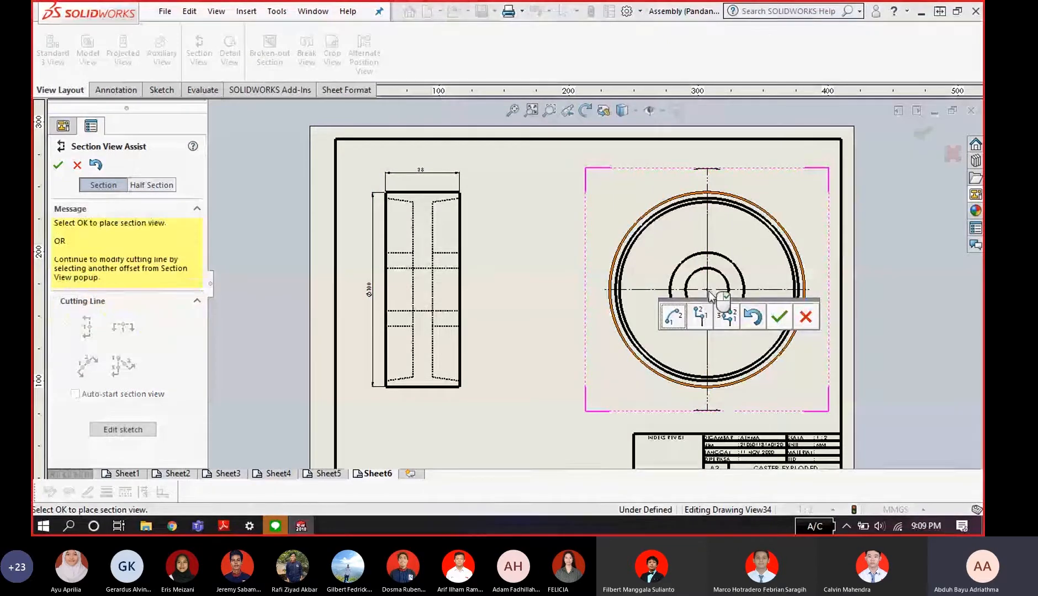
left_click(780, 317)
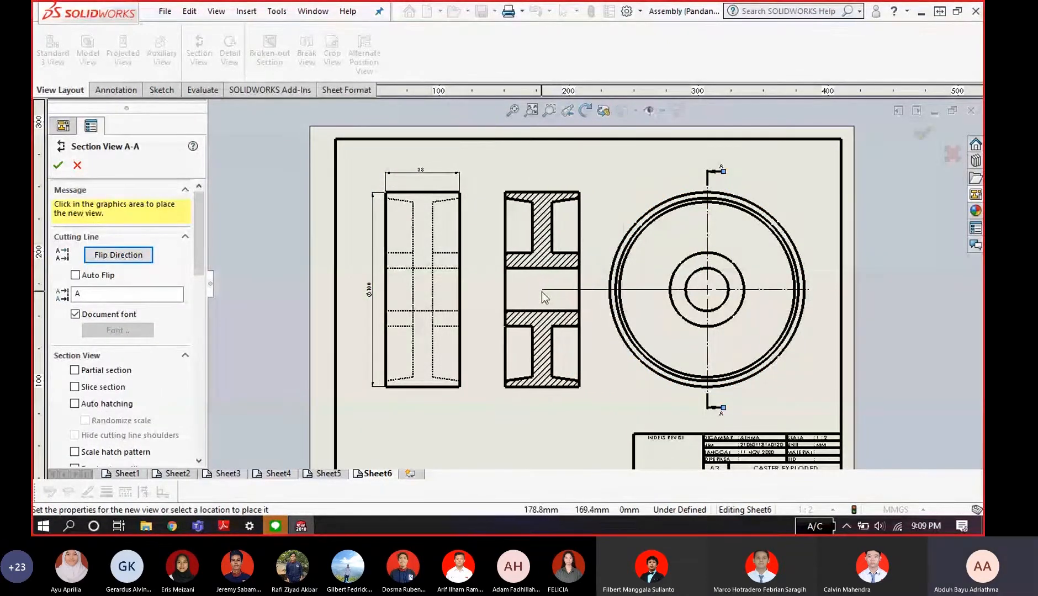
left_click(536, 289)
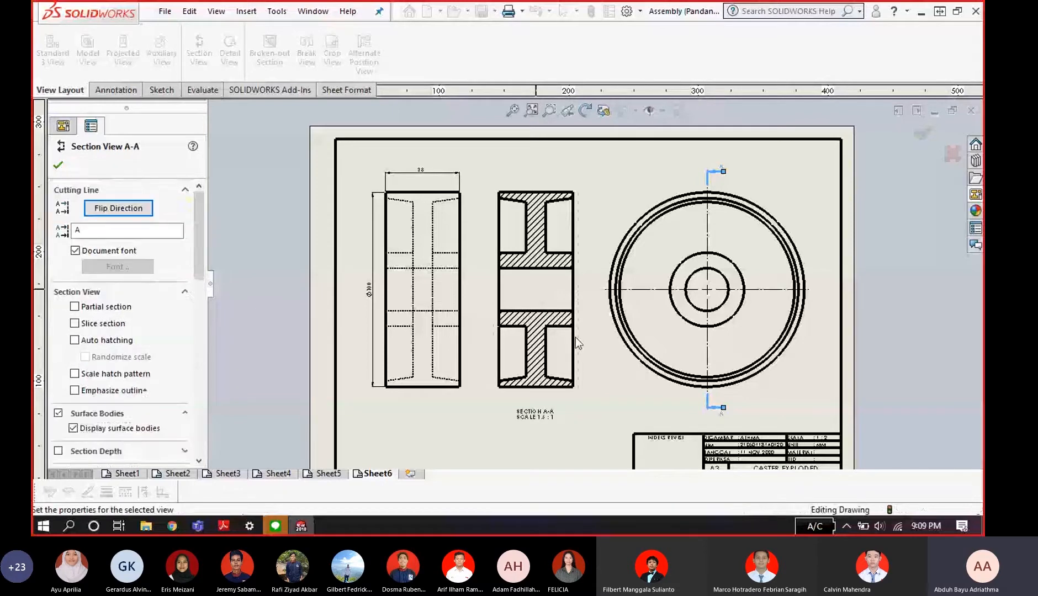
scroll(596, 300, "down", 1)
key("Escape")
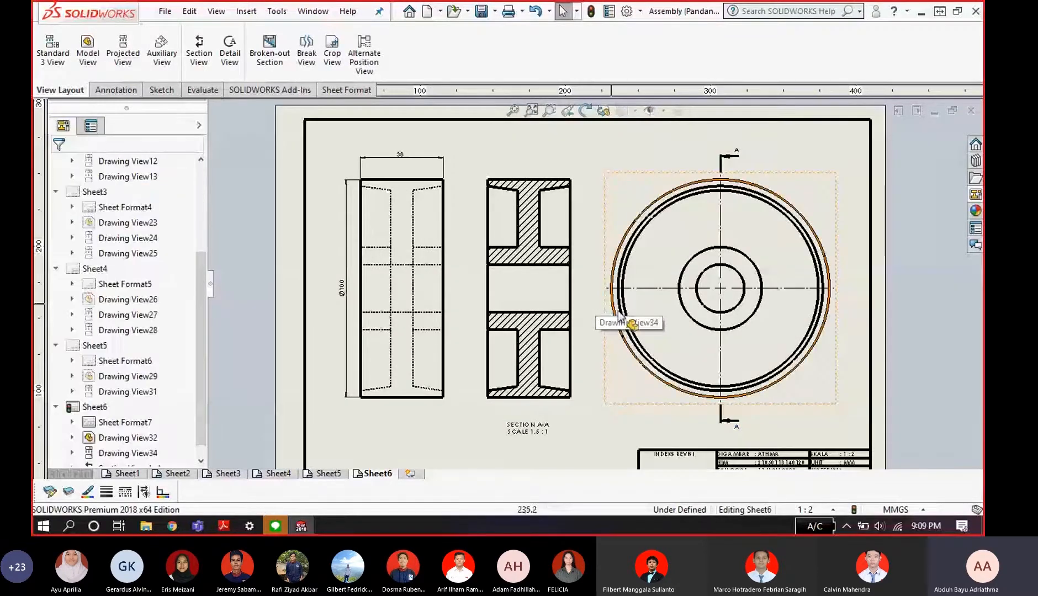
key("ctrl+z")
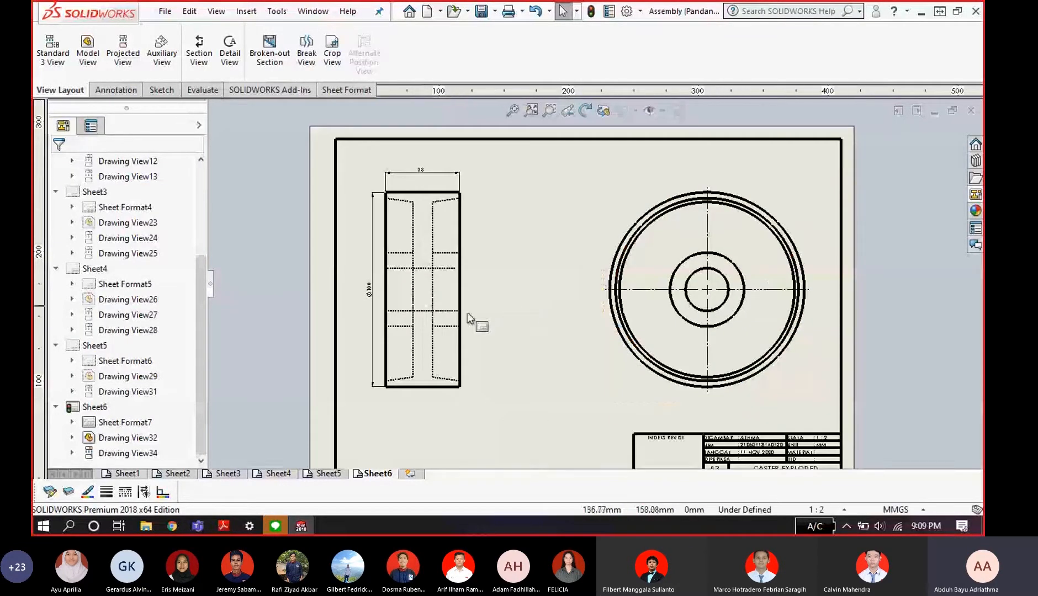
left_click(197, 49)
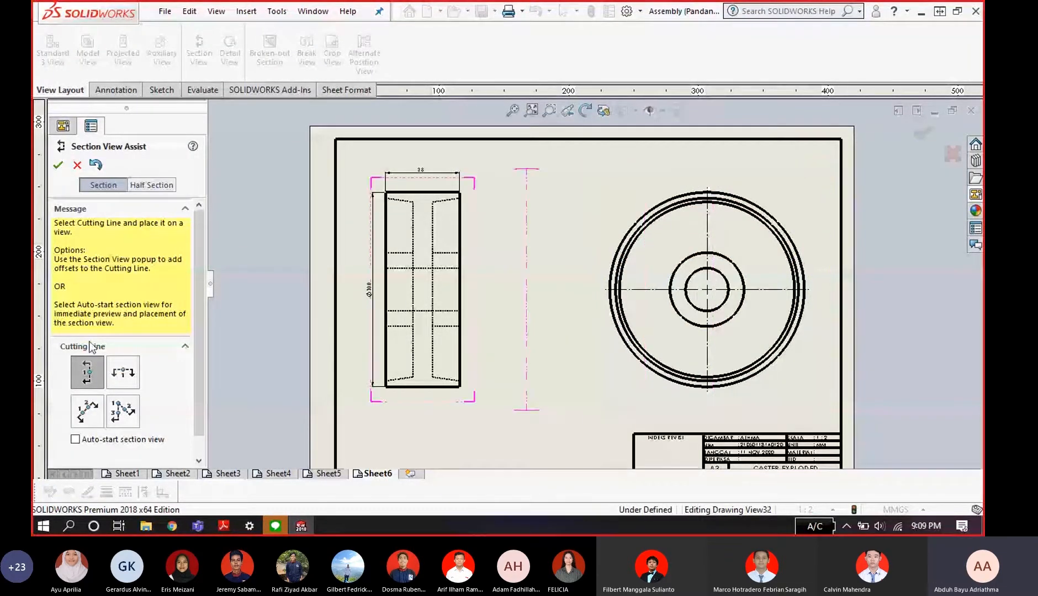
left_click(88, 412)
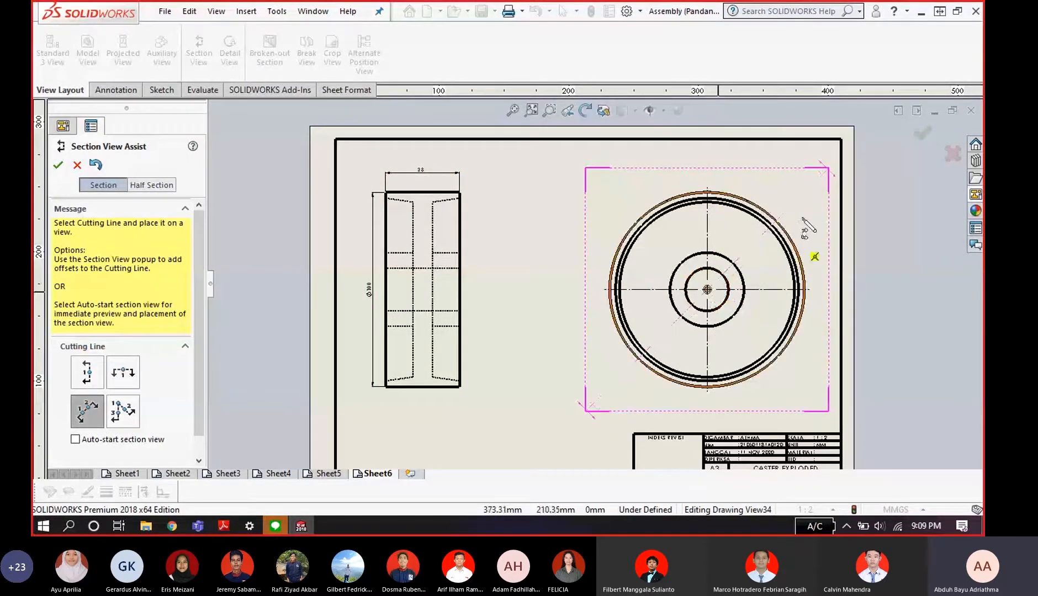
left_click(131, 422)
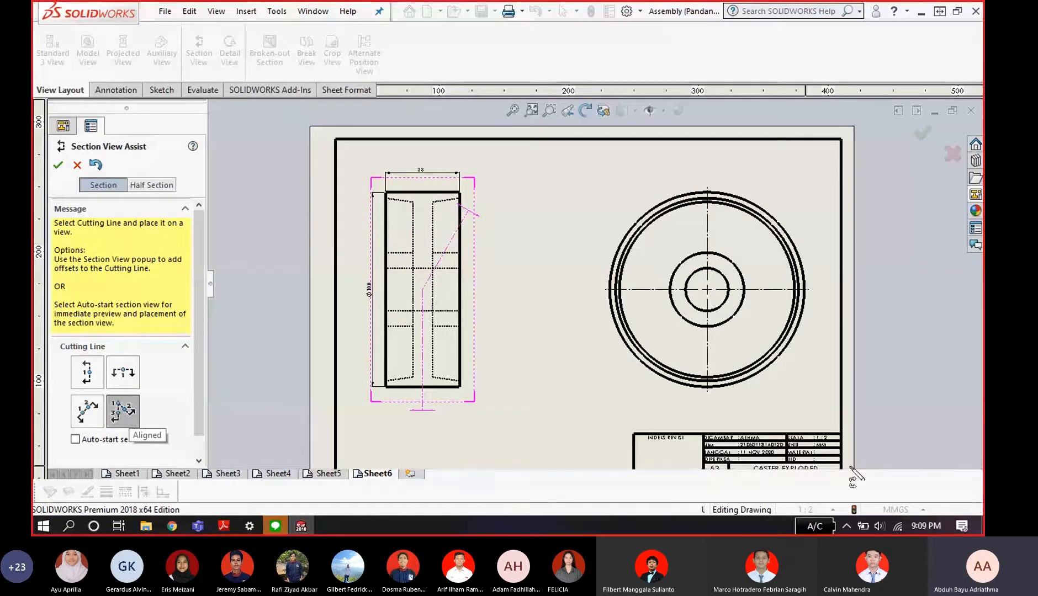
left_click(708, 289)
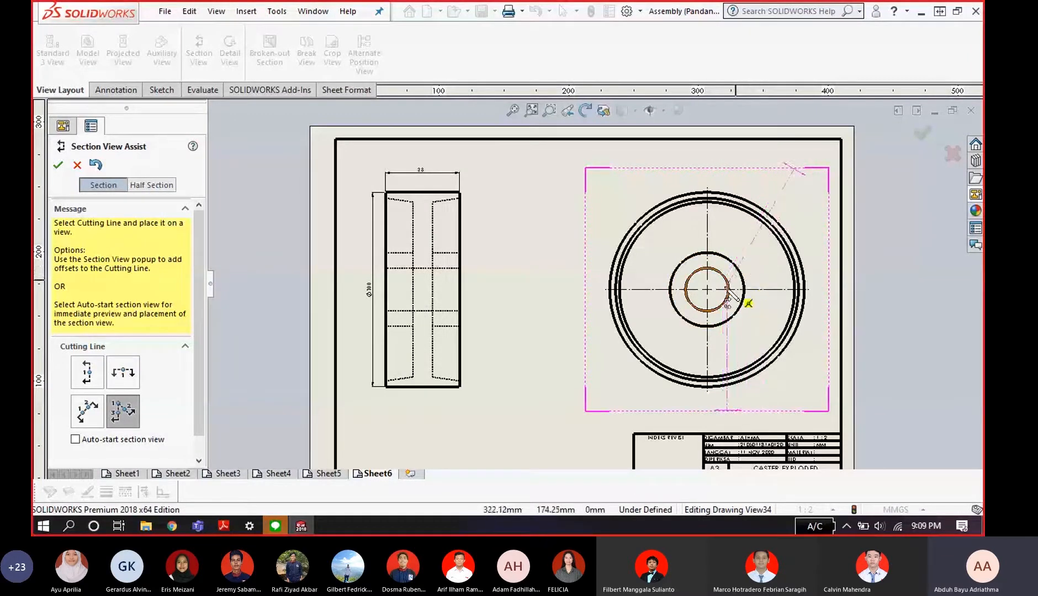
left_click(707, 290)
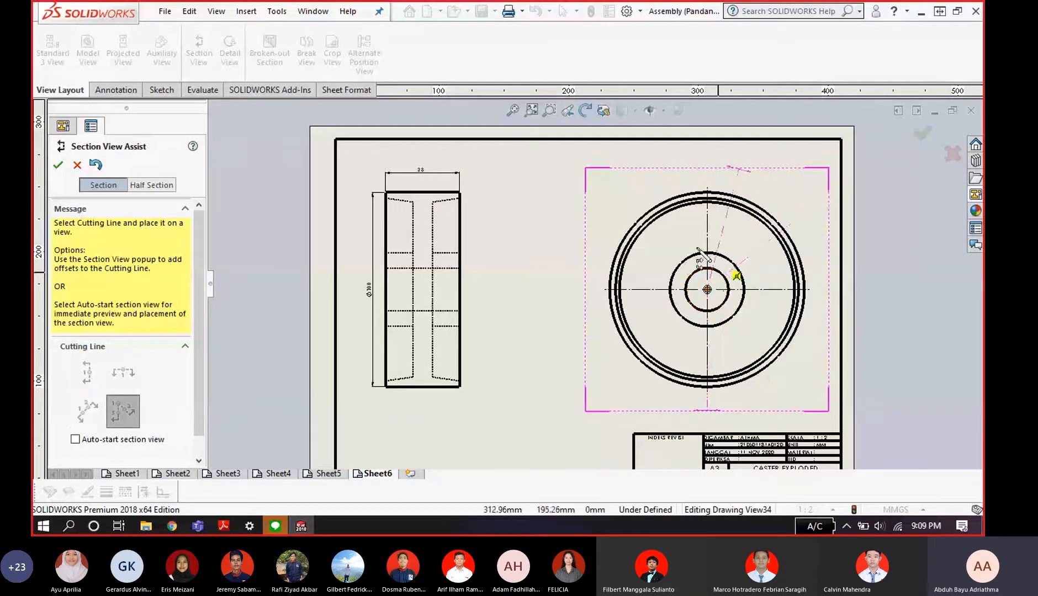
left_click(654, 237)
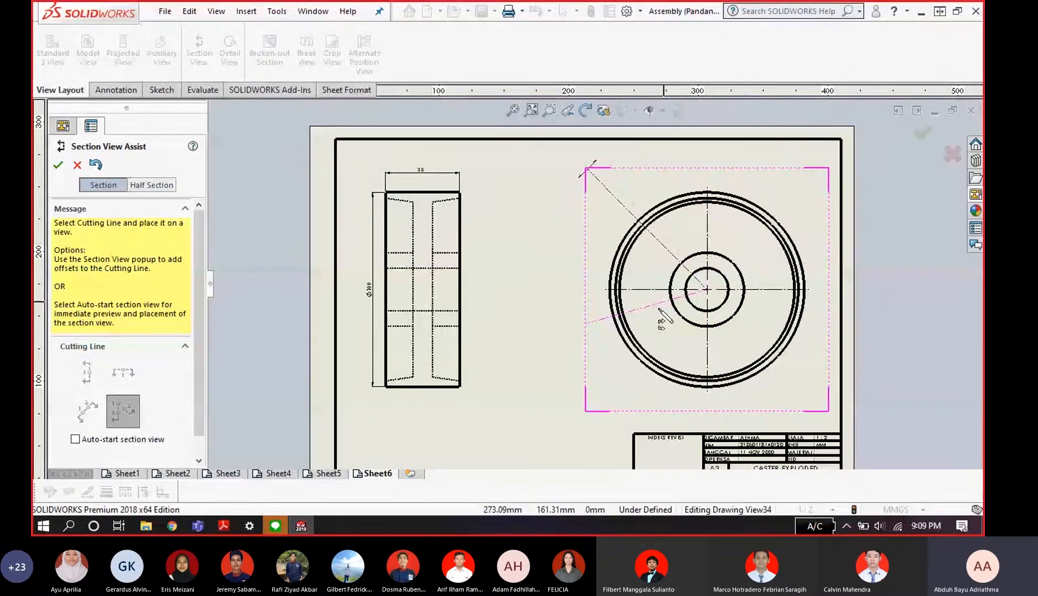
left_click(655, 342)
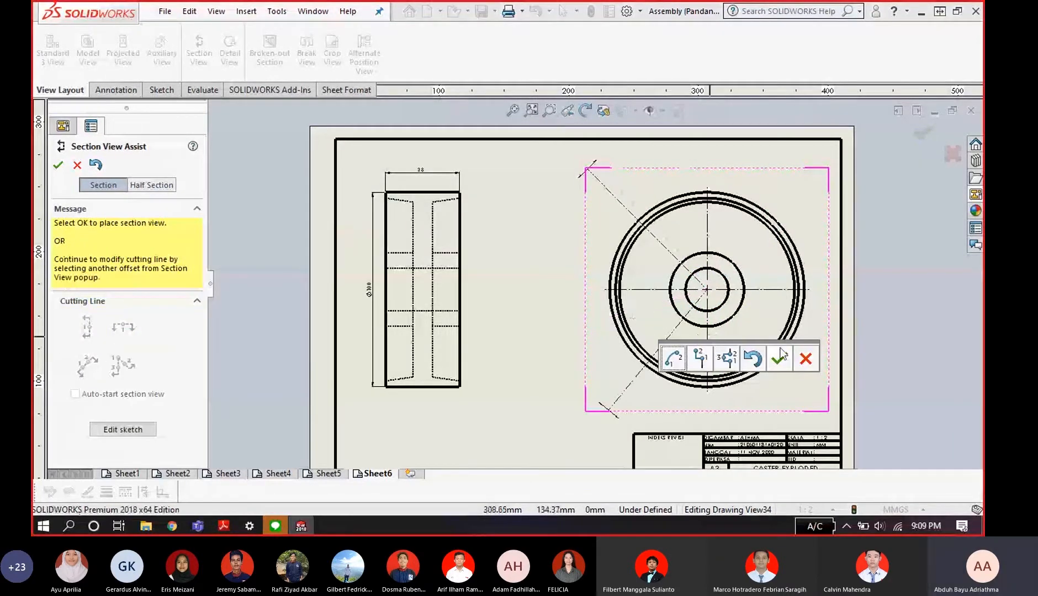
left_click(780, 358)
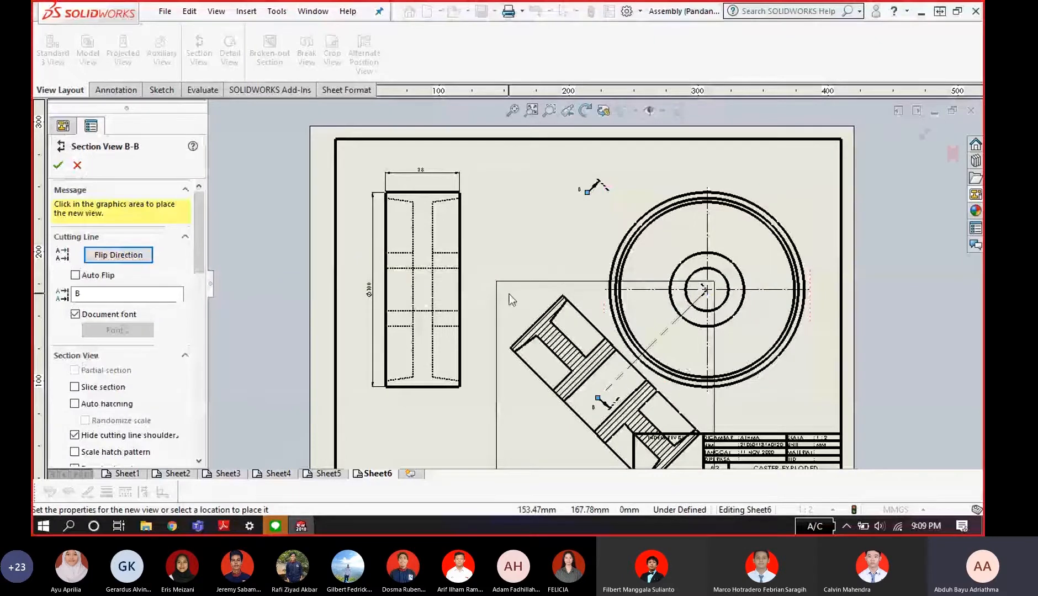
key("Escape")
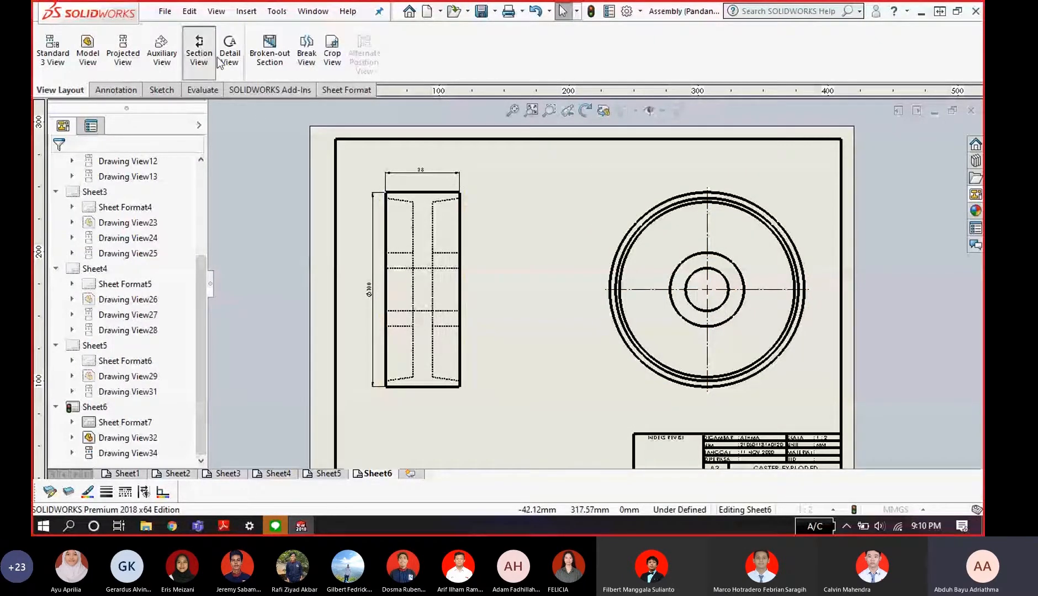
- Place a section view between the Wheel's two views, using a vertical cutting line through the circular view's centre
left_click(199, 52)
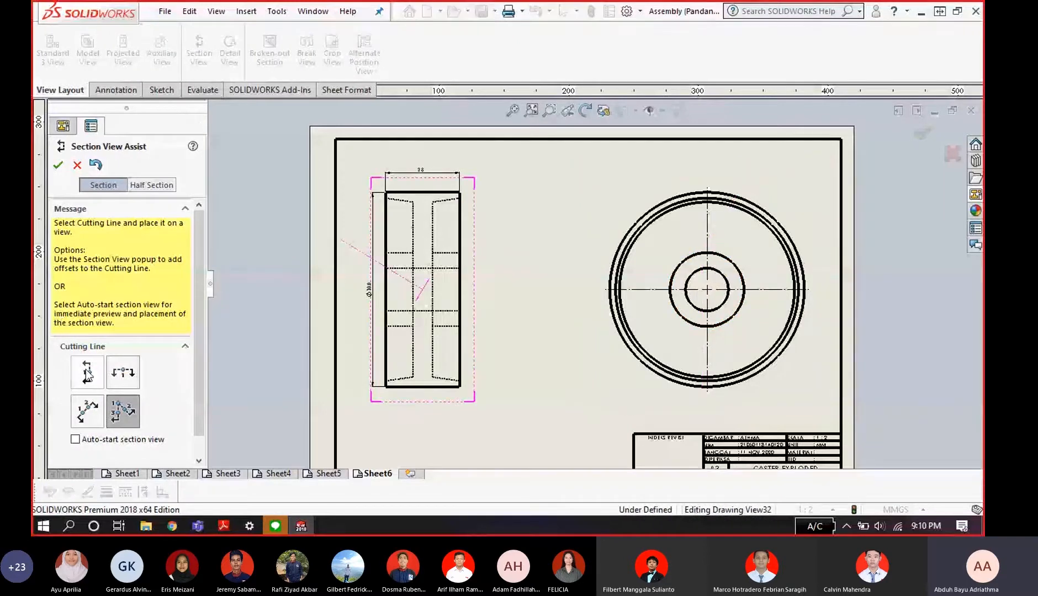
left_click(88, 373)
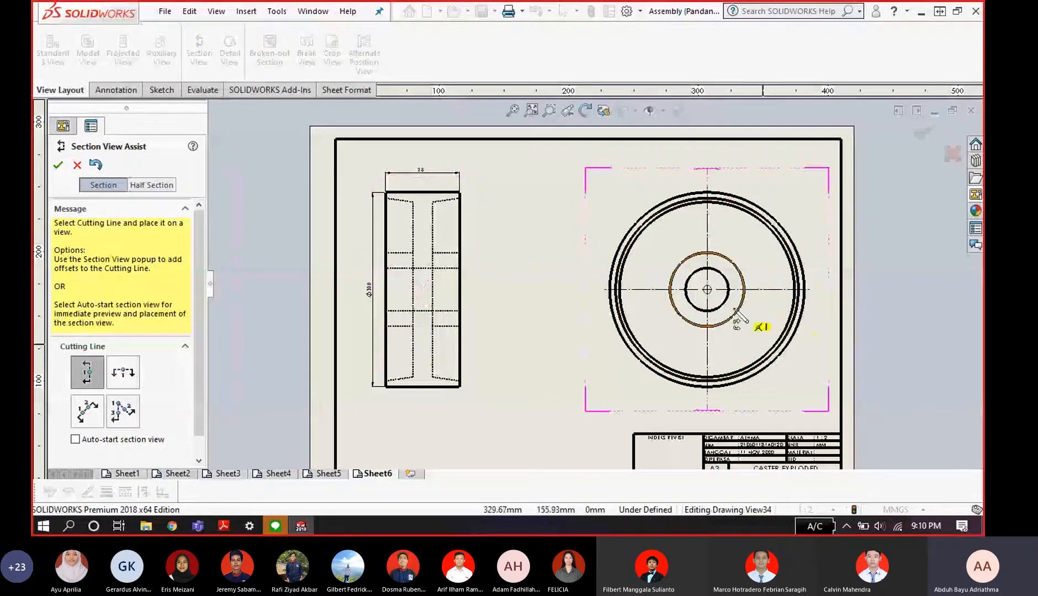
left_click(707, 289)
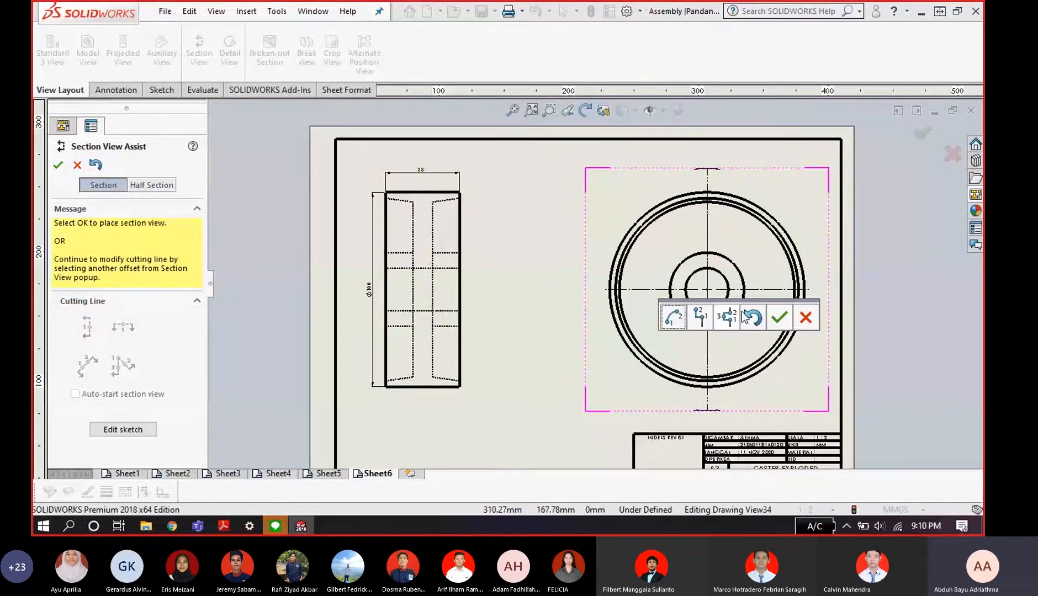
left_click(784, 317)
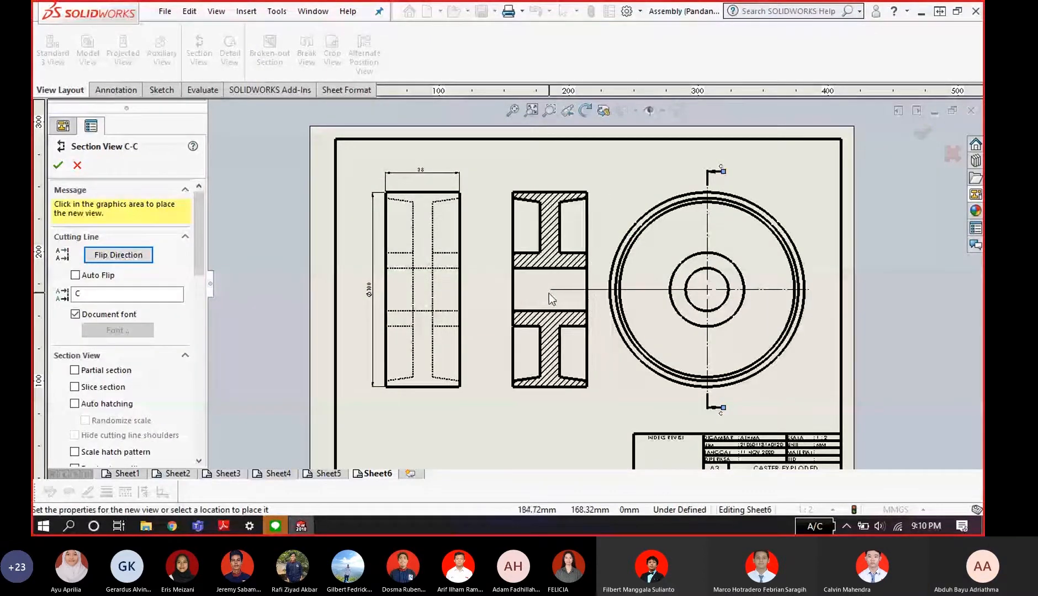
left_click(542, 292)
key("Escape")
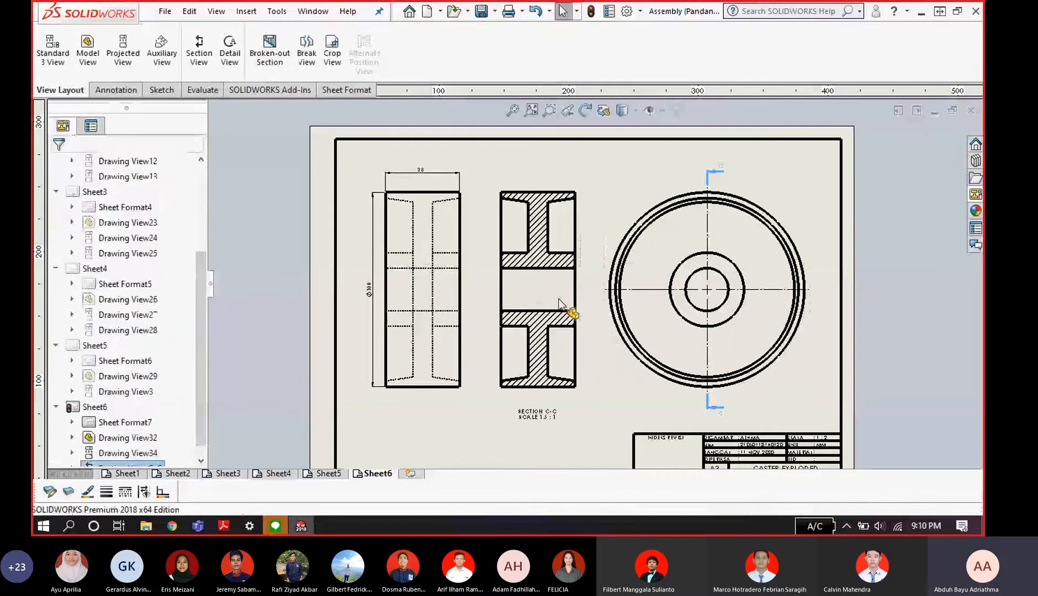
- Set the custom scale of the Wheel's front view to 1:1
scroll(595, 284, "down", 3)
scroll(676, 348, "up", 2)
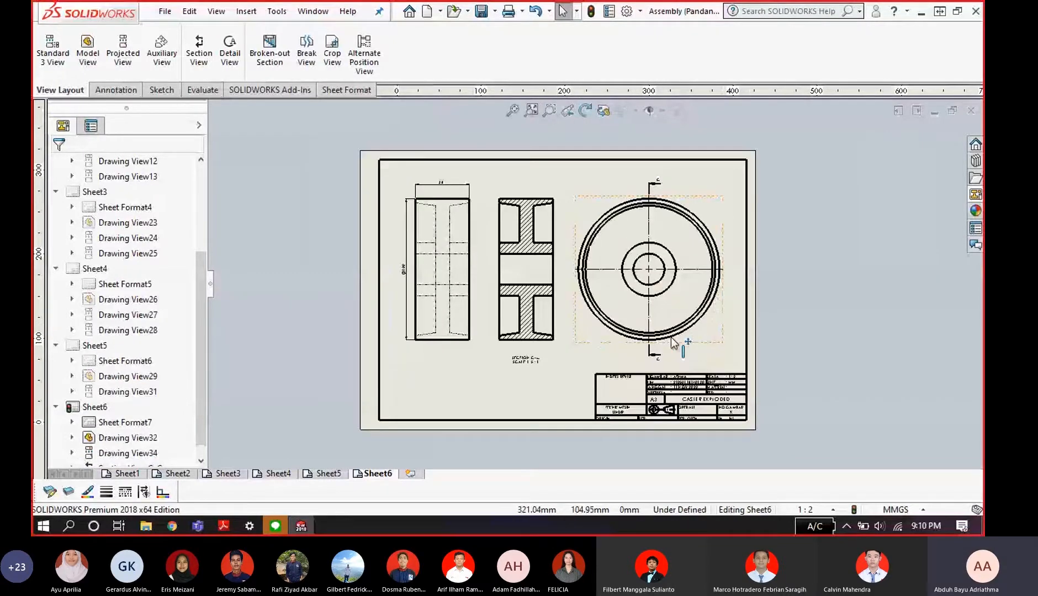
scroll(654, 265, "up", 3)
key("z")
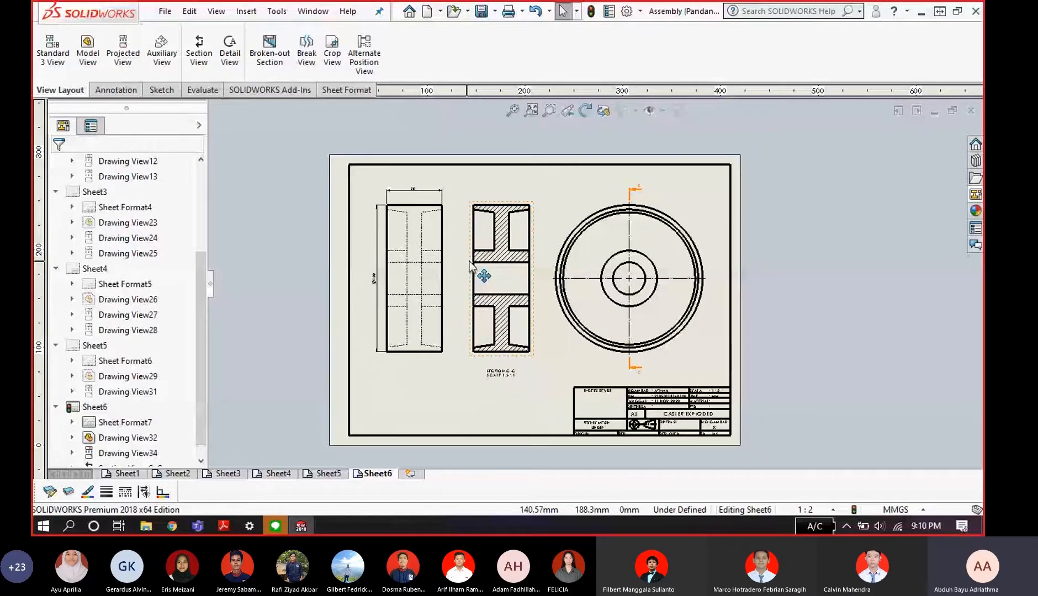
left_click(414, 276)
scroll(111, 331, "down", 5)
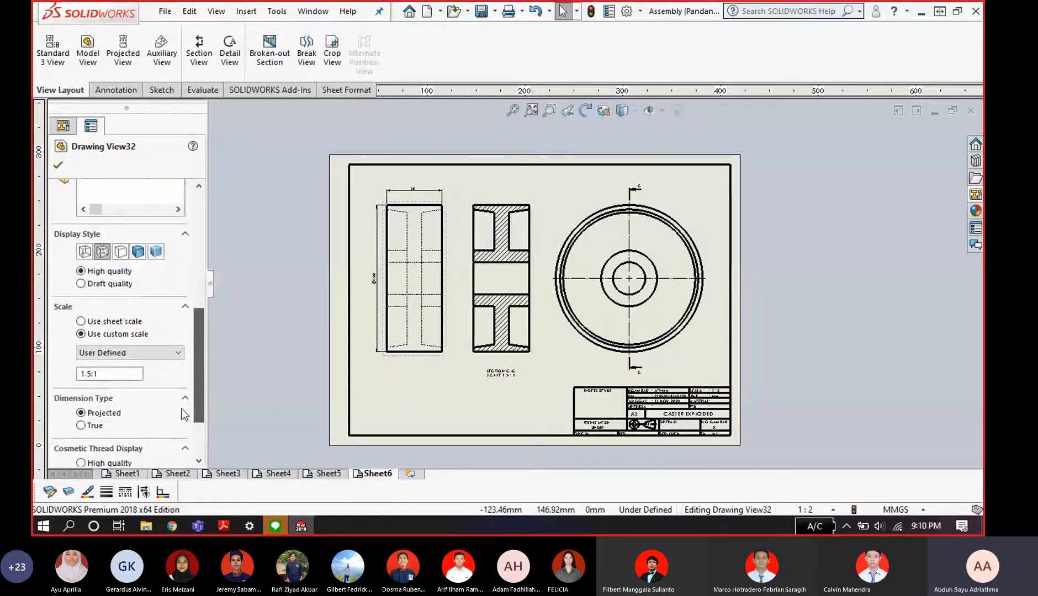
left_click(95, 366)
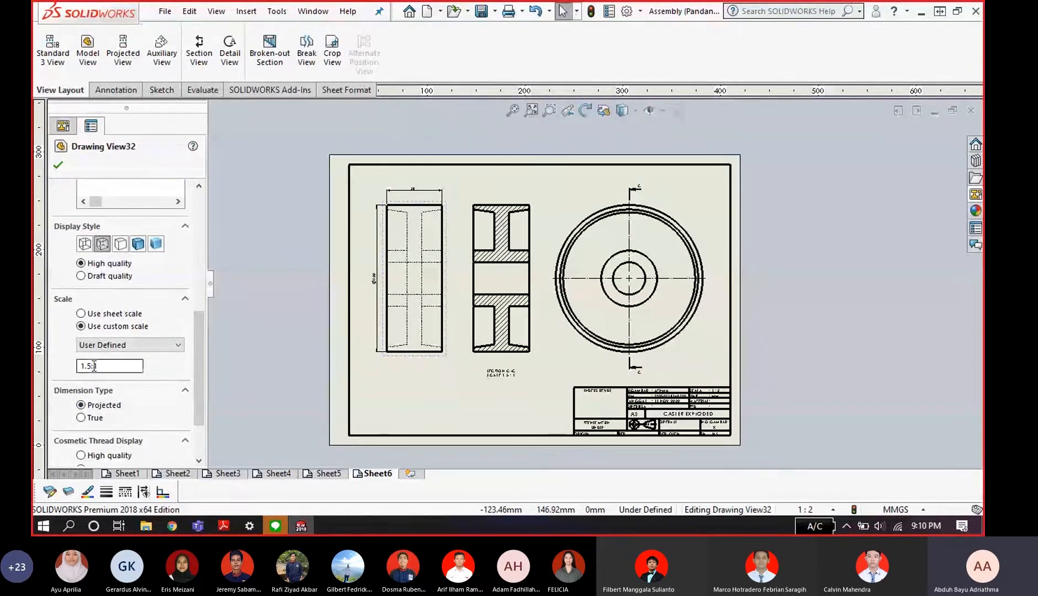
left_click(126, 343)
left_click(108, 375)
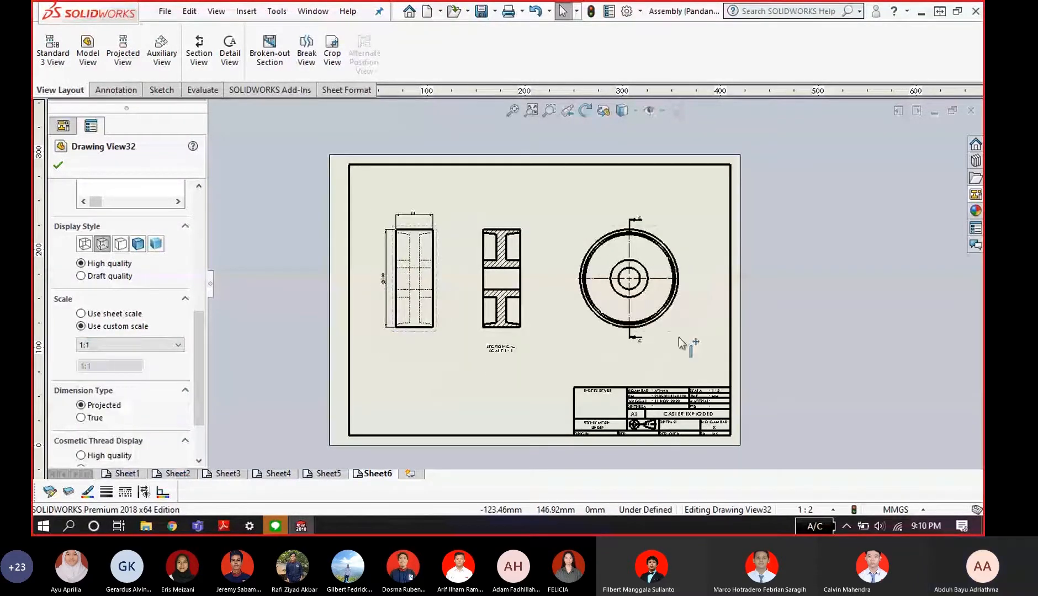
scroll(655, 298, "down", 2)
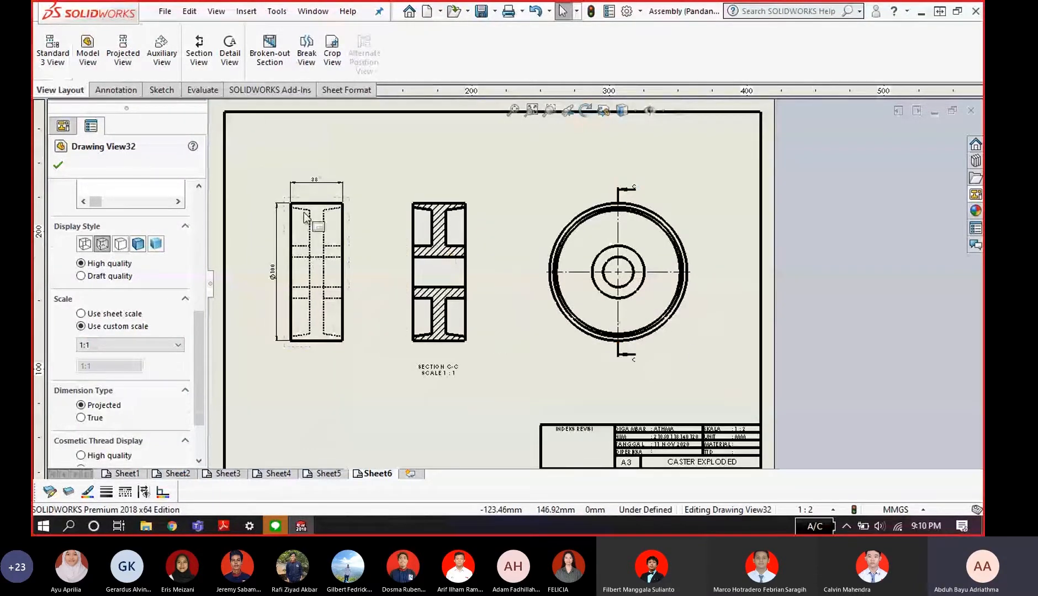
key("Escape")
- Switch to the reference PDF in Adobe Reader to check the Wheel's section view dimensions, and return to SOLIDWORKS
scroll(497, 248, "down", 3)
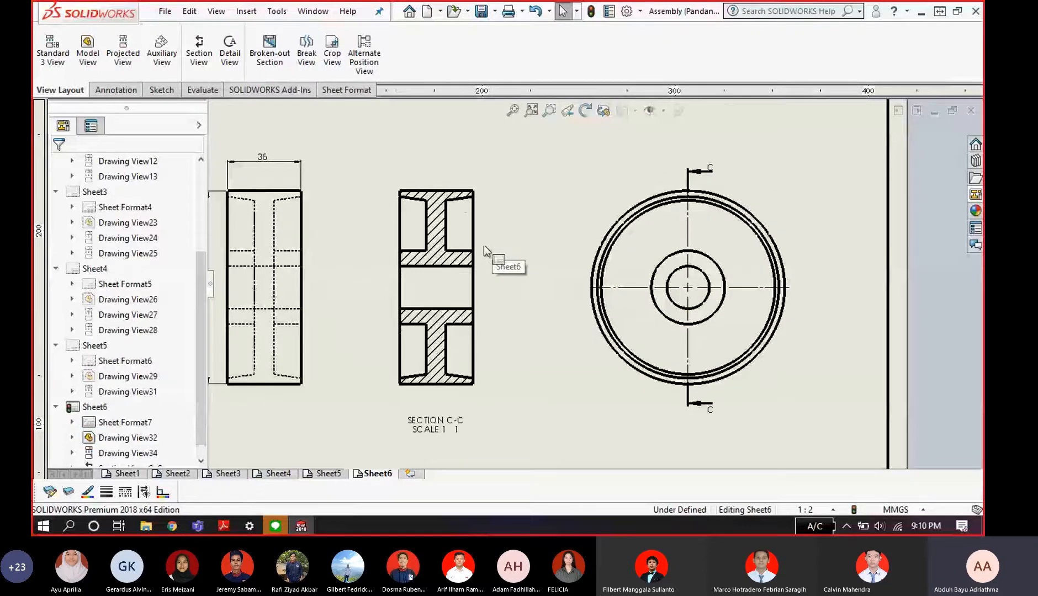
scroll(626, 287, "up", 1)
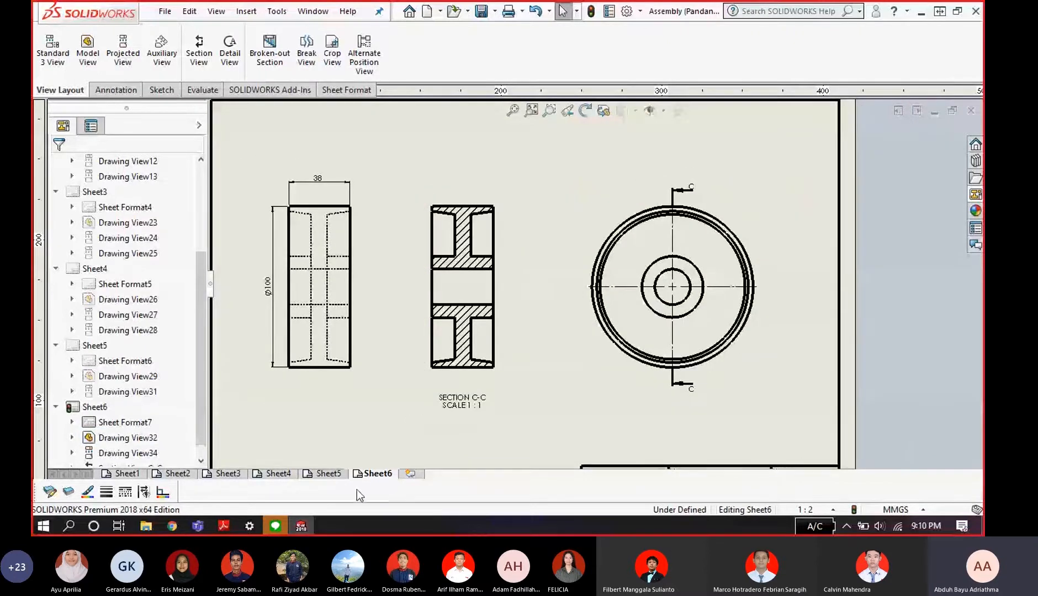
key("alt+Tab")
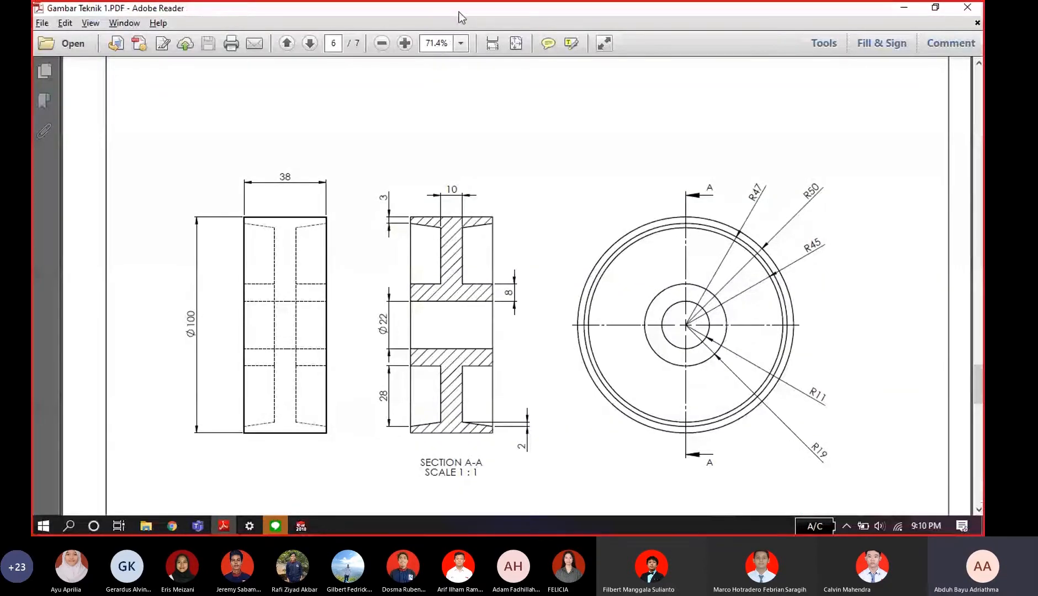
key("alt+Tab")
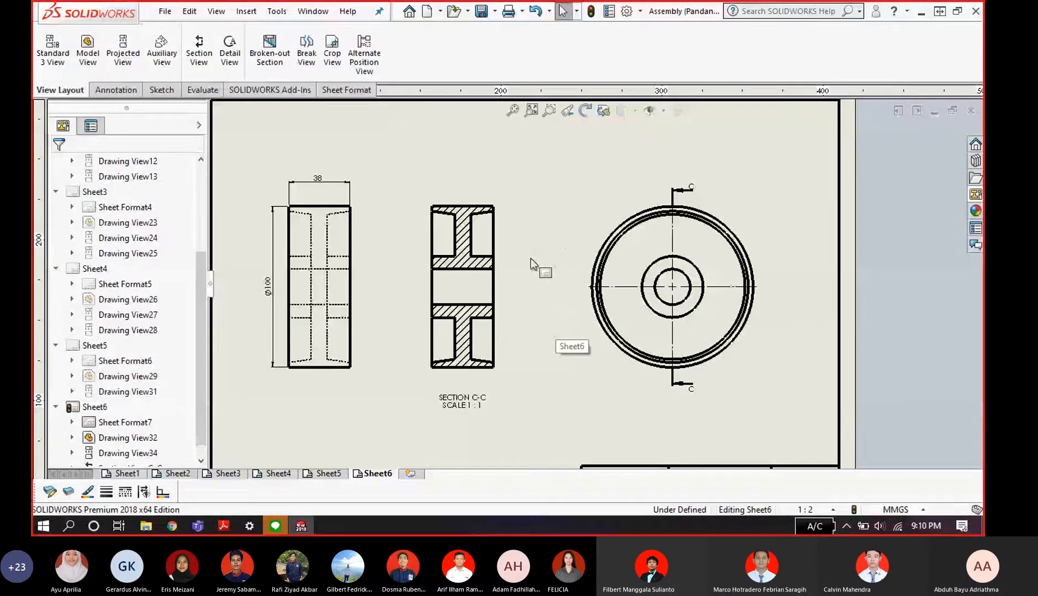
- Dimension the thickness of the Wheel's central web in the section view, placing the dimension above the view
left_click(162, 90)
left_click(56, 50)
scroll(475, 231, "down", 2)
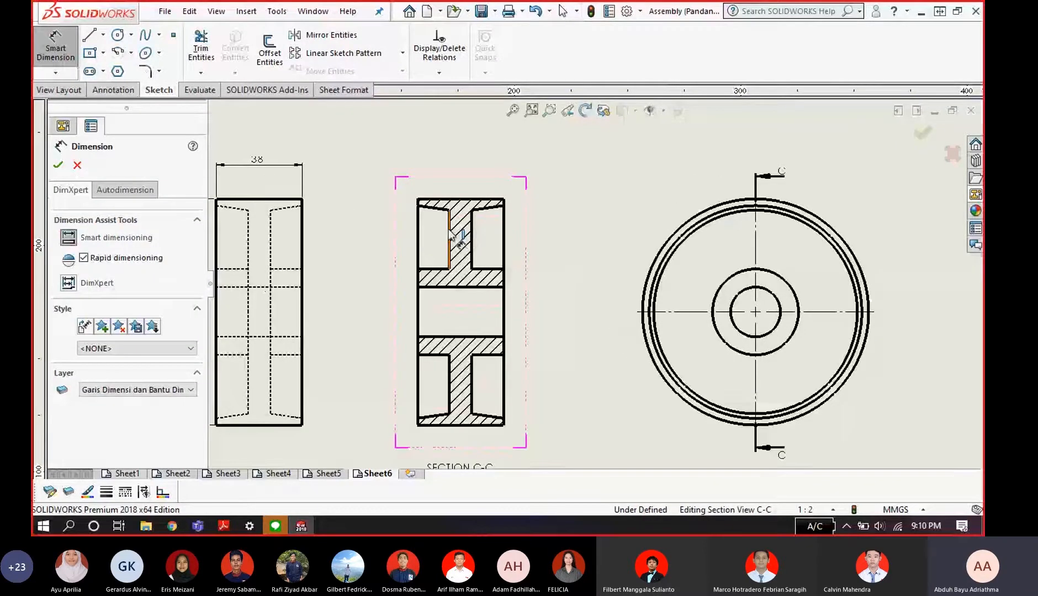
left_click(451, 236)
left_click(471, 243)
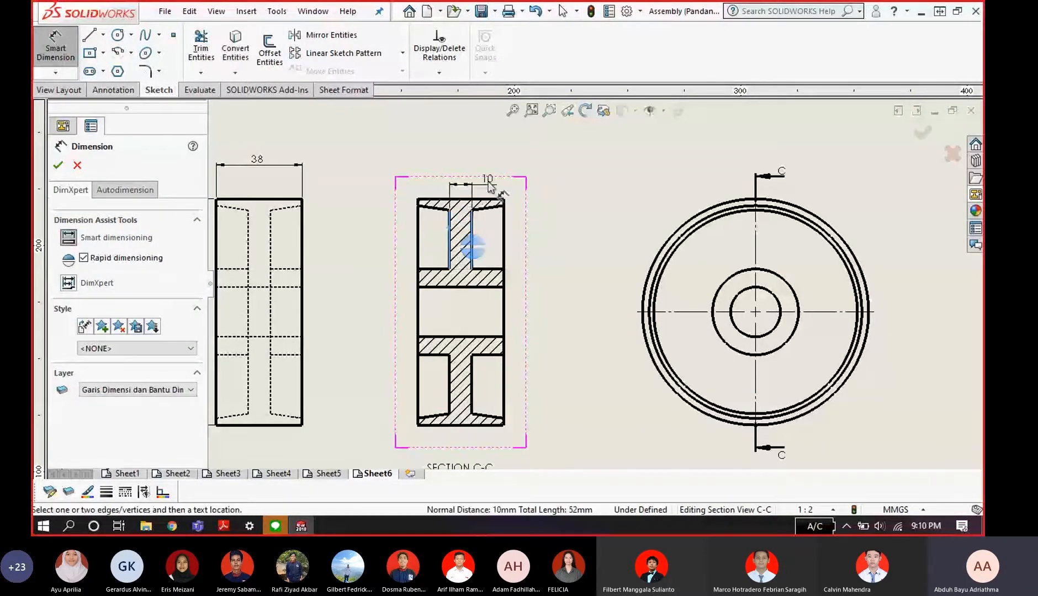
left_click(465, 157)
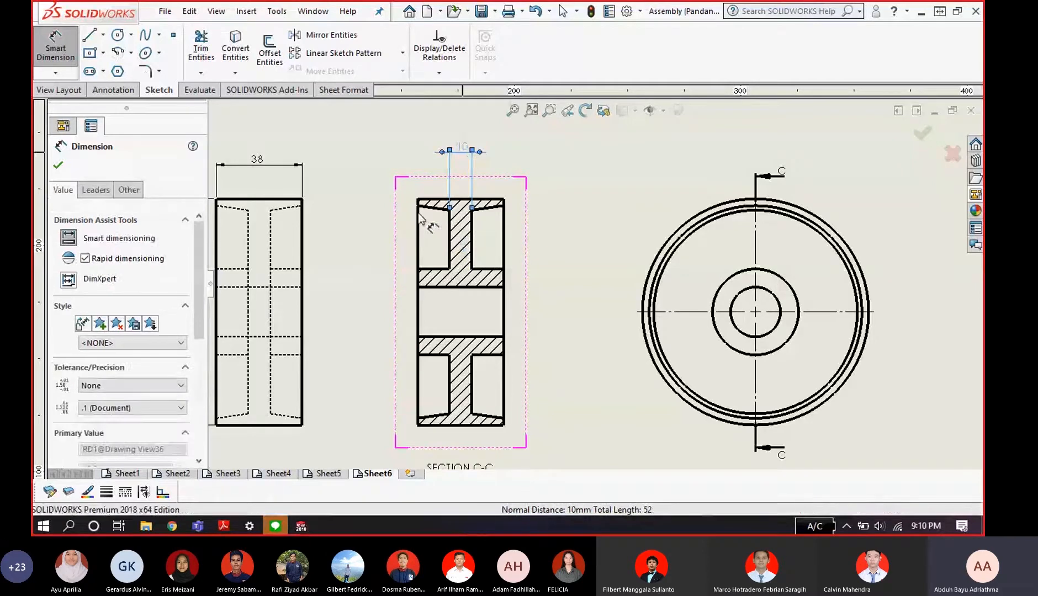
scroll(463, 204, "down", 3)
scroll(482, 218, "down", 2)
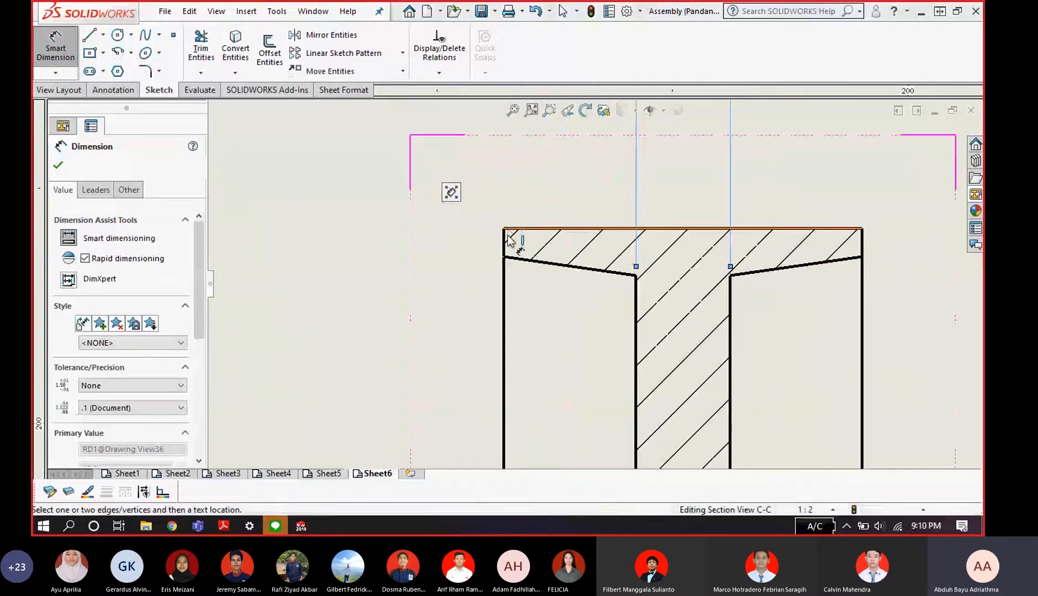
left_click(510, 228)
scroll(502, 265, "down", 2)
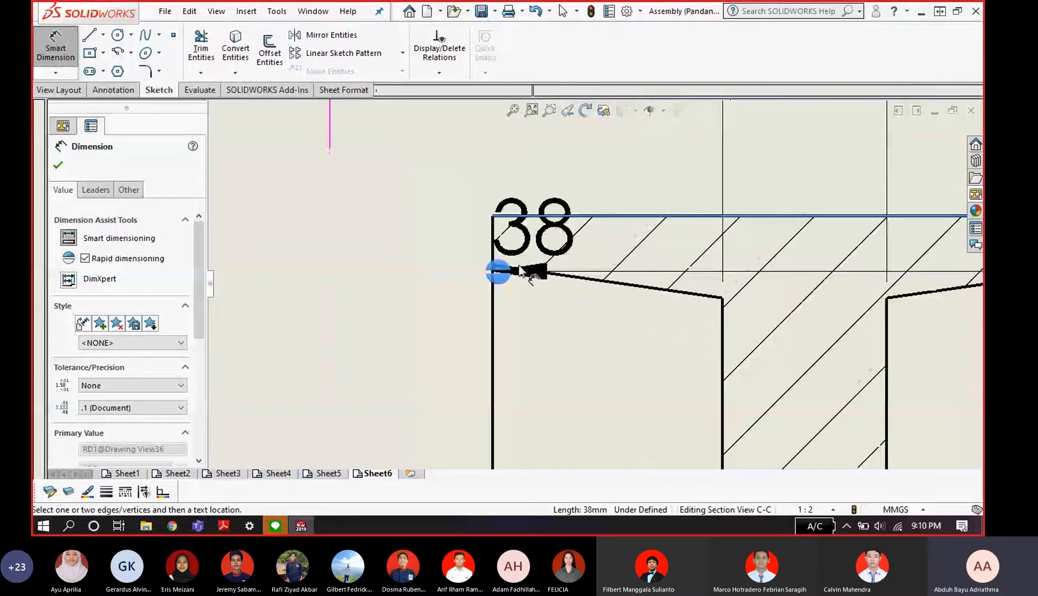
key("Escape")
left_click(498, 273)
left_click(508, 217)
key("Escape")
key("Escape")
- Dimension the rim's edge thickness at the section view's upper left corner, from the taper's outer end to the top edge
left_click(55, 49)
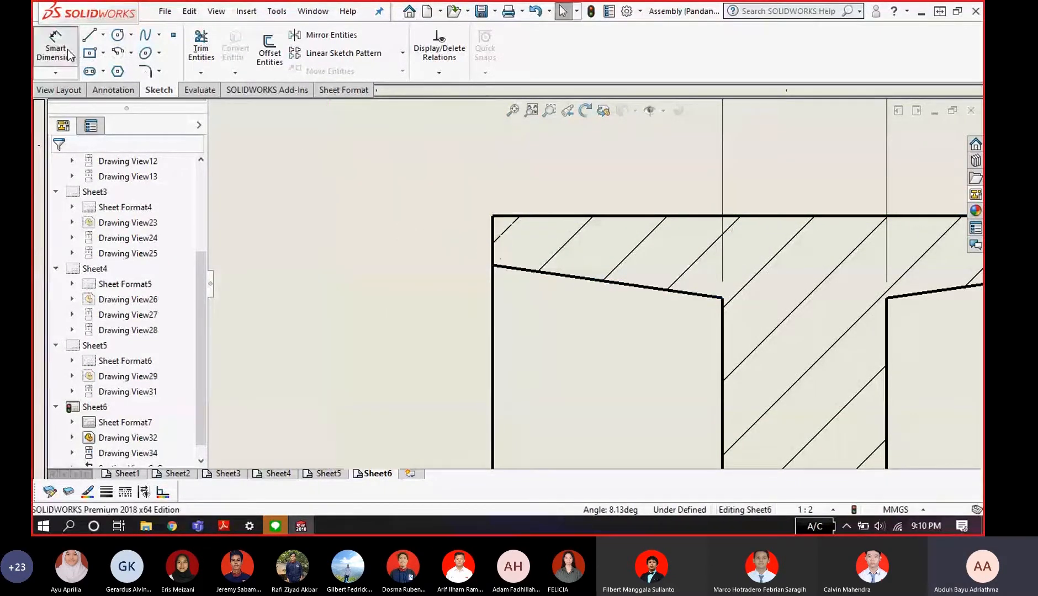
scroll(513, 257, "down", 2)
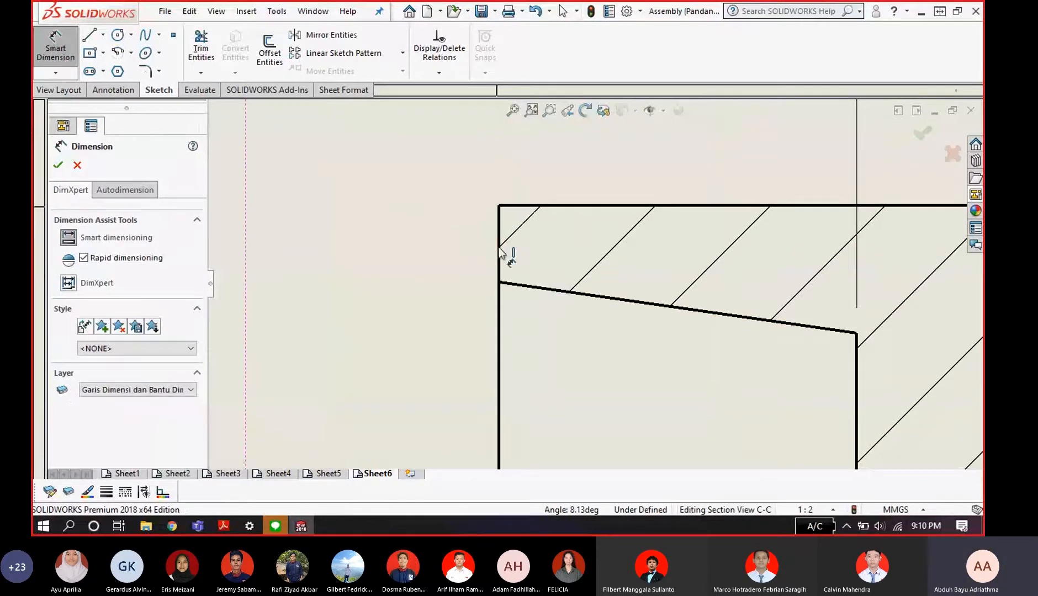
left_click(500, 283)
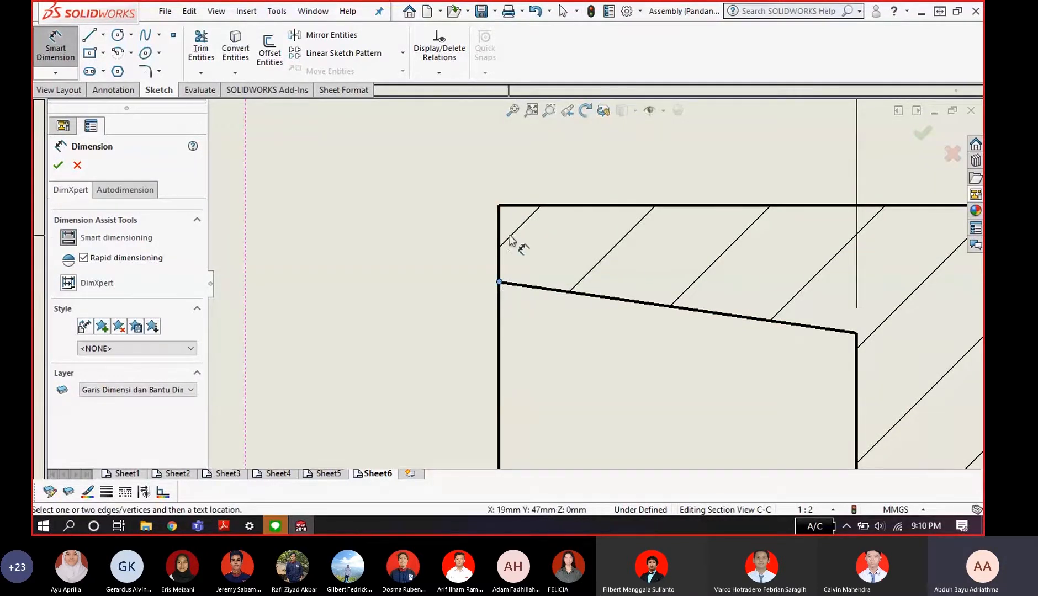
left_click(513, 206)
scroll(505, 221, "up", 3)
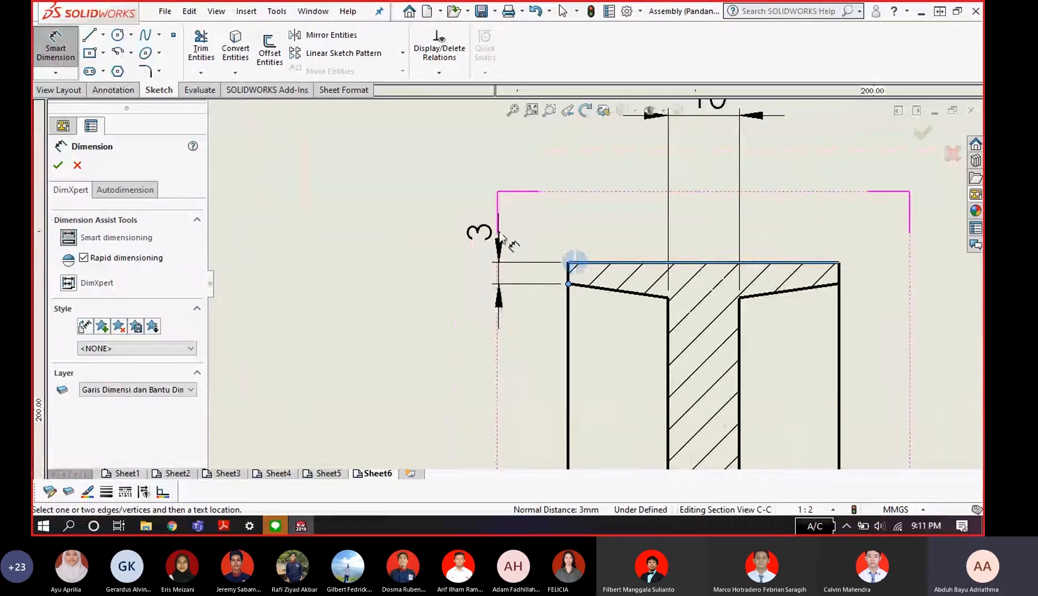
left_click(497, 231)
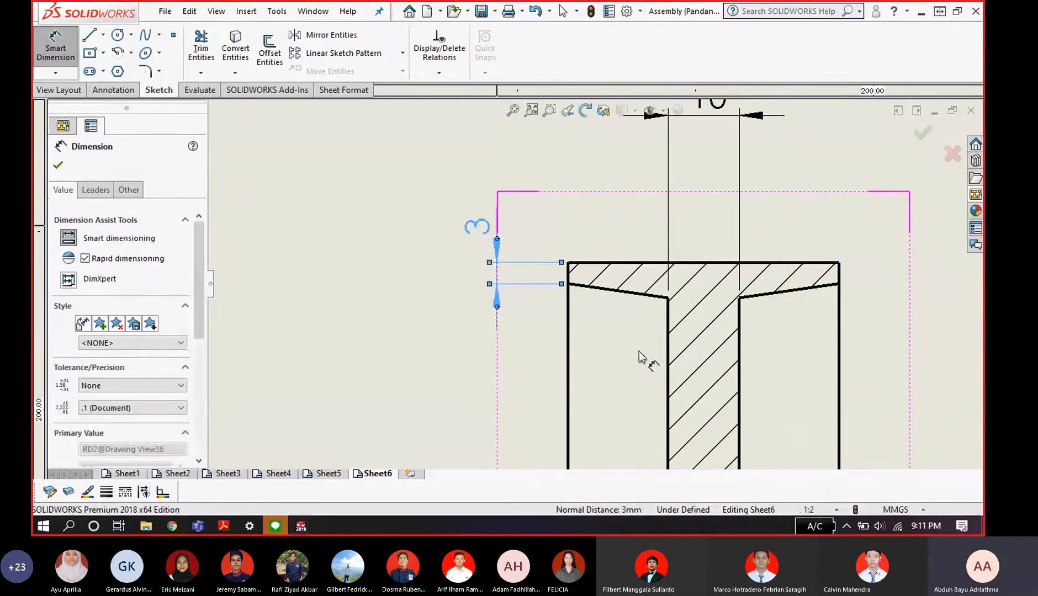
scroll(643, 358, "up", 5)
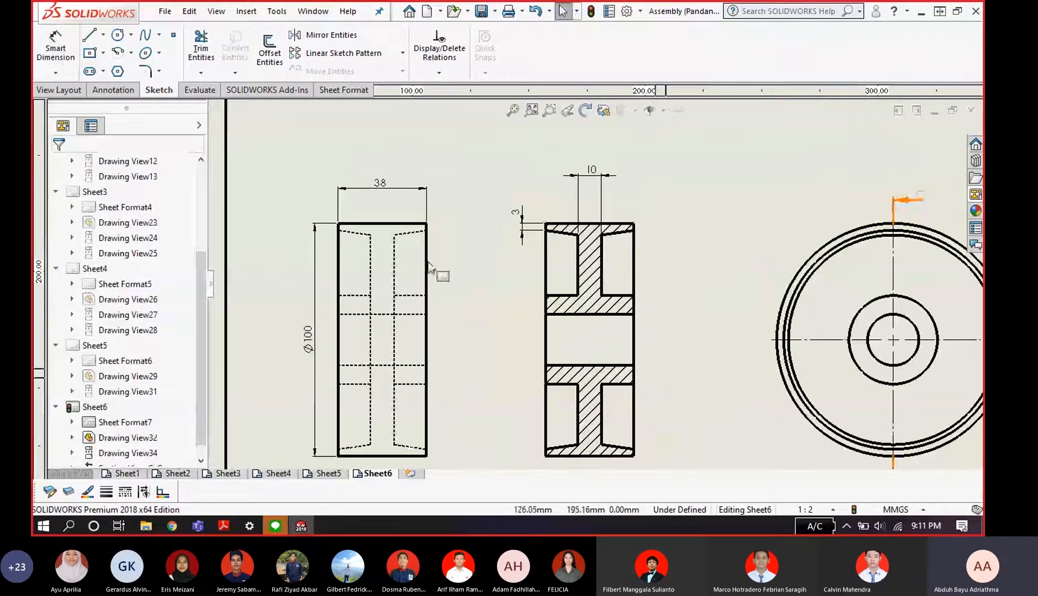
- Dimension the upper hub wall's thickness in the Wheel's section view, placing the dimension to the right of the view
left_click(42, 40)
scroll(632, 311, "down", 5)
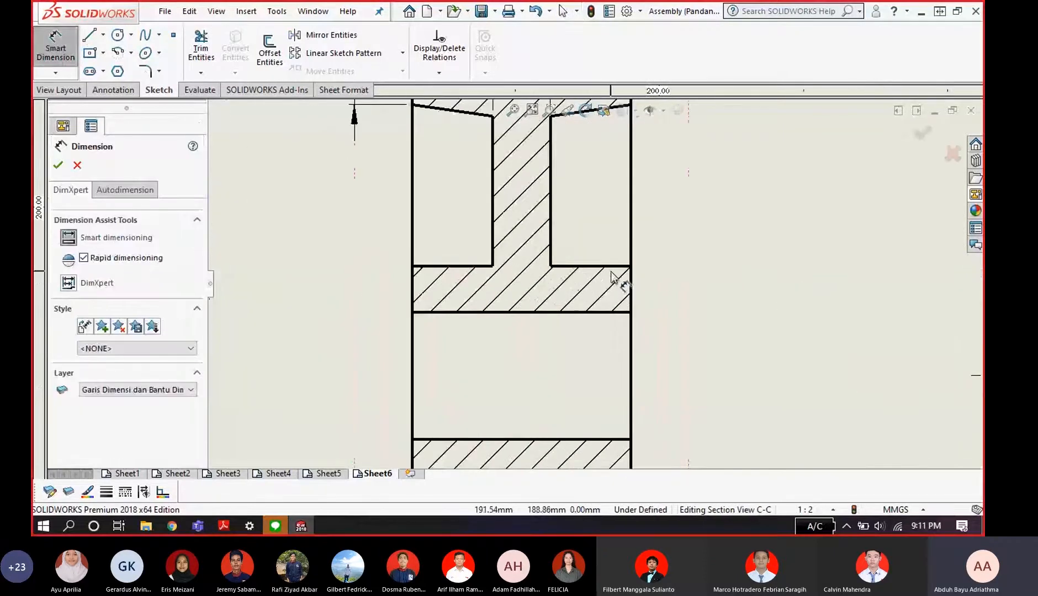
left_click(611, 268)
left_click(610, 312)
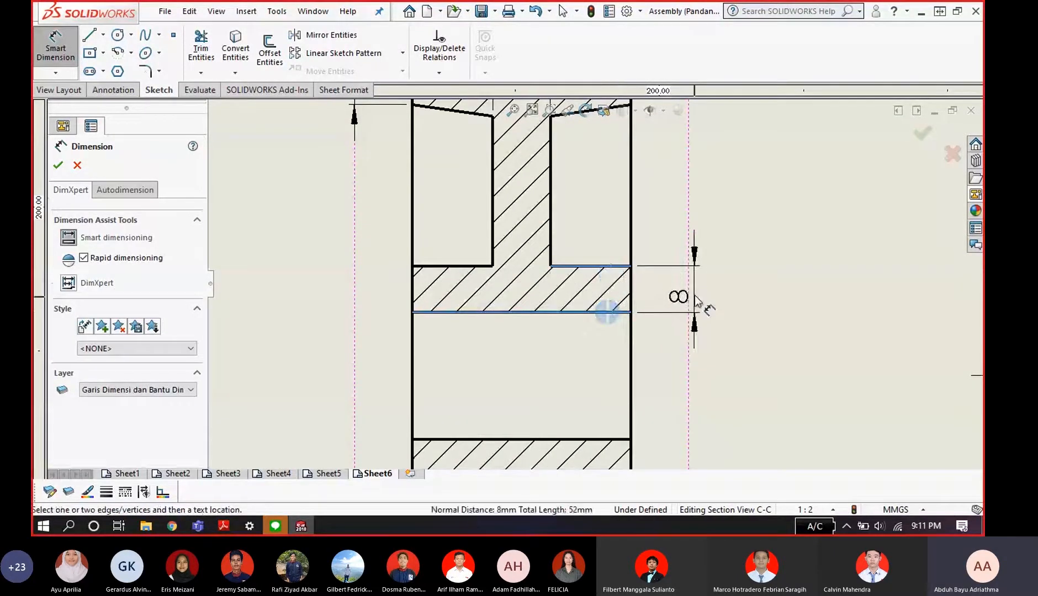
left_click(696, 297)
key("Escape")
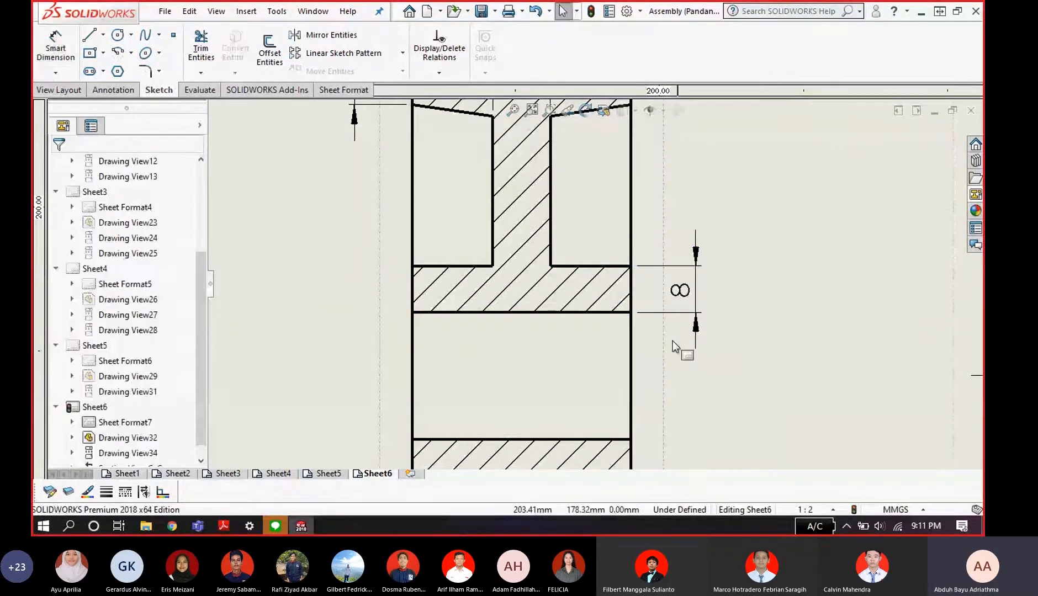
- Dimension the central bore's diameter in the section view, placing the dimension to the left of the view
scroll(640, 375, "up", 5)
scroll(586, 377, "down", 3)
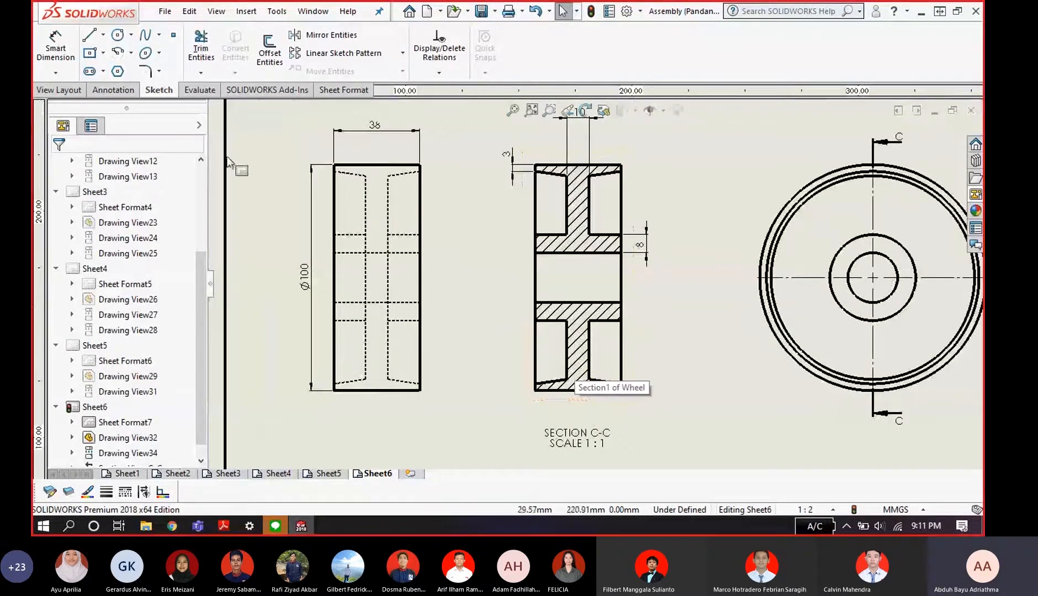
left_click(69, 65)
scroll(605, 284, "down", 4)
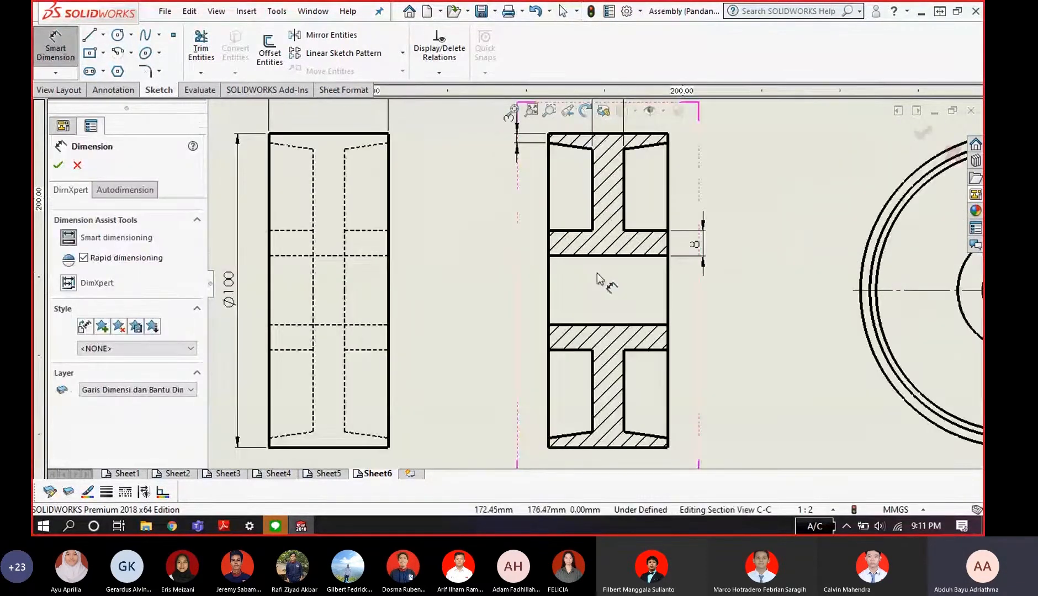
left_click(594, 255)
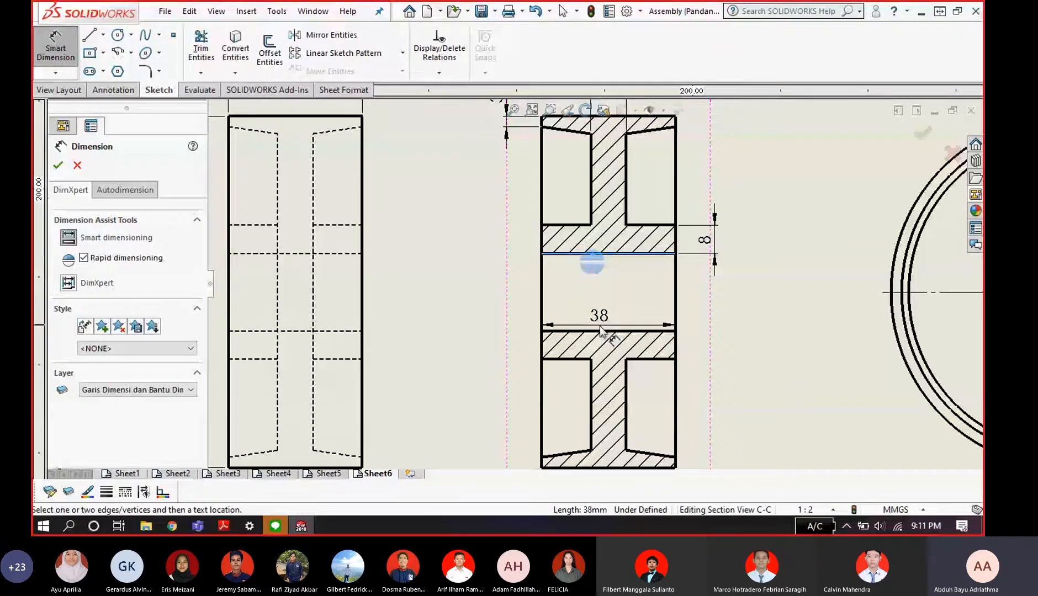
left_click(604, 331)
left_click(499, 304)
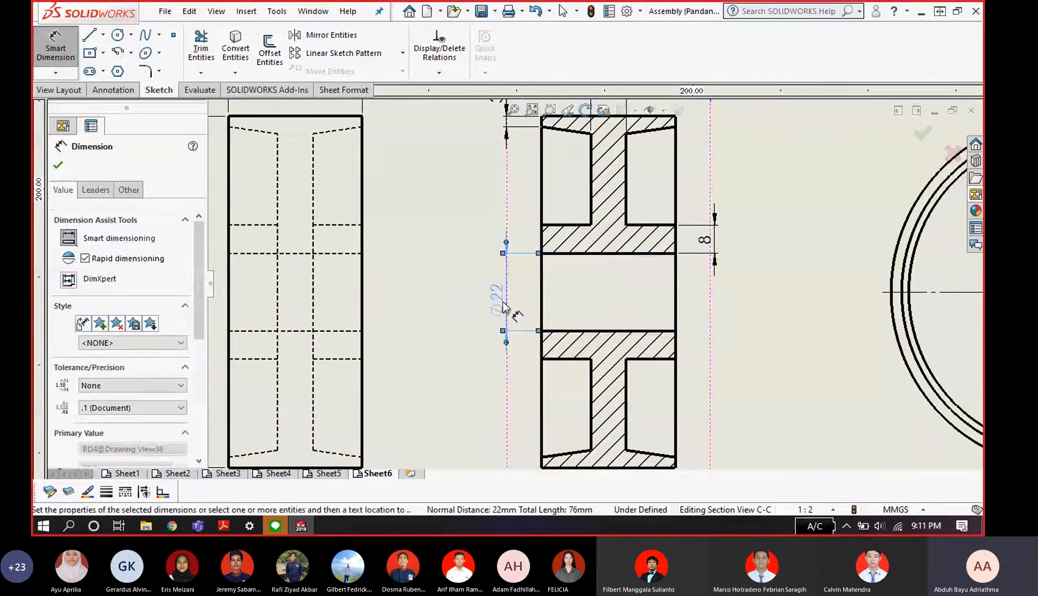
key("Escape")
- Dimension the lower recess's height along the section view's left side, from the hub's lower edge to the taper's outer end
scroll(622, 359, "up", 4)
scroll(627, 398, "down", 5)
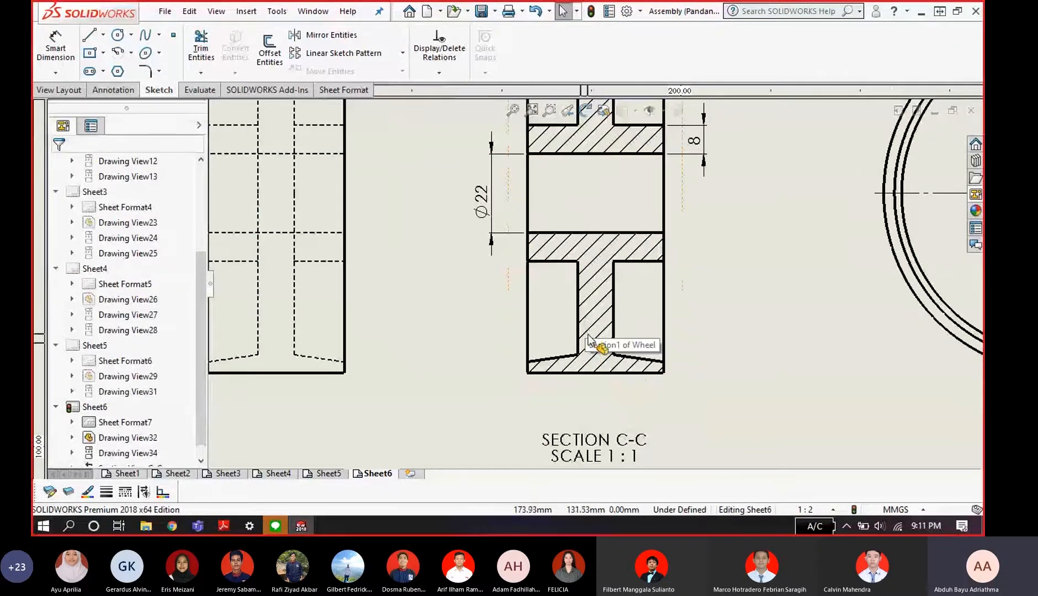
left_click(67, 50)
scroll(529, 283, "down", 2)
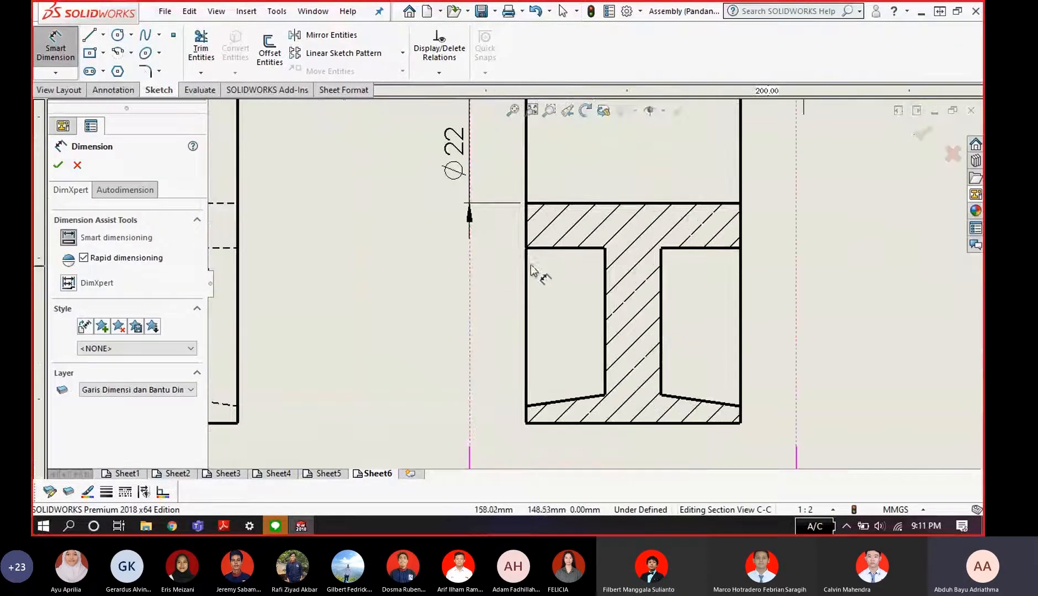
scroll(527, 407, "down", 3)
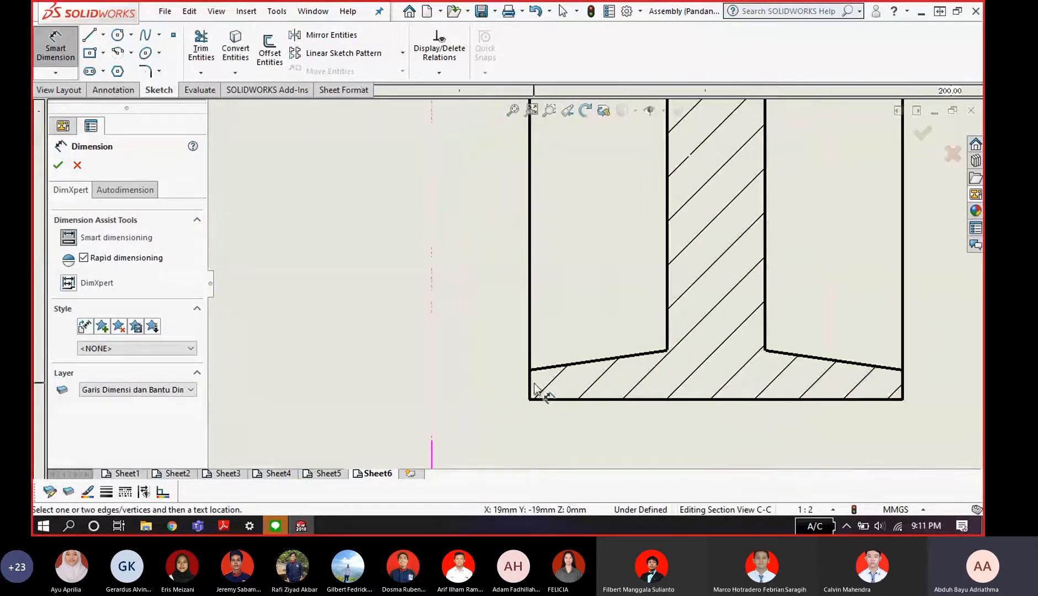
left_click(541, 340)
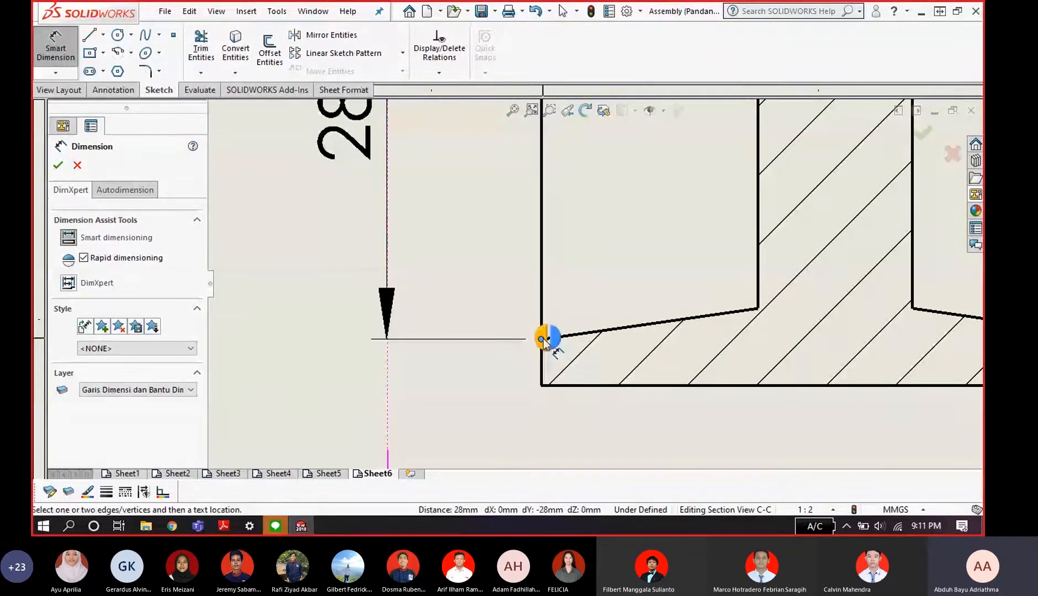
scroll(534, 224, "up", 3)
left_click(495, 202)
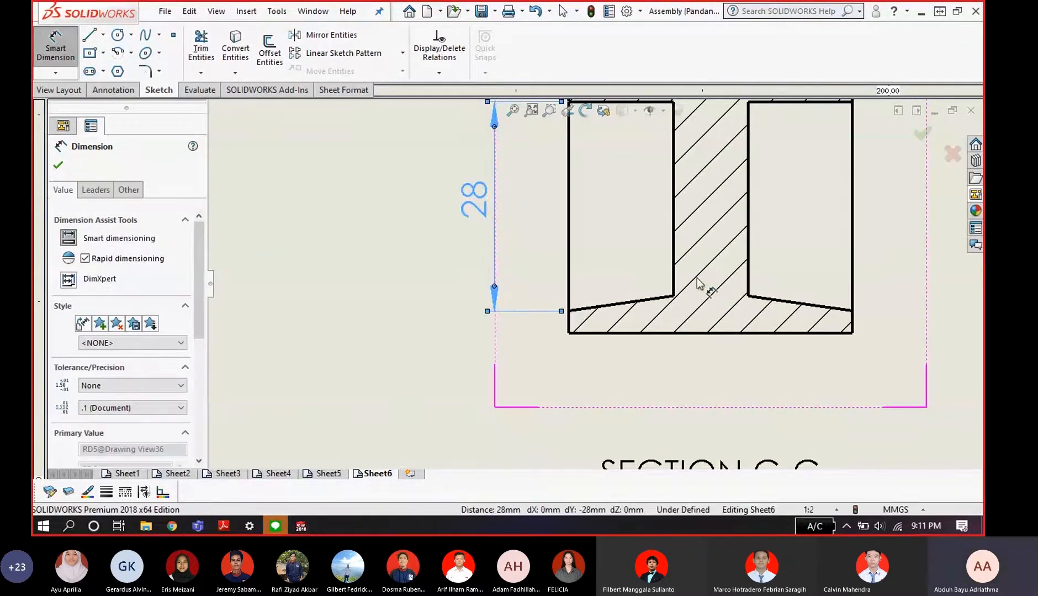
key("Escape")
- Change the section view's cutting line label to A and accept the section view settings
scroll(770, 311, "up", 3)
scroll(767, 306, "up", 1)
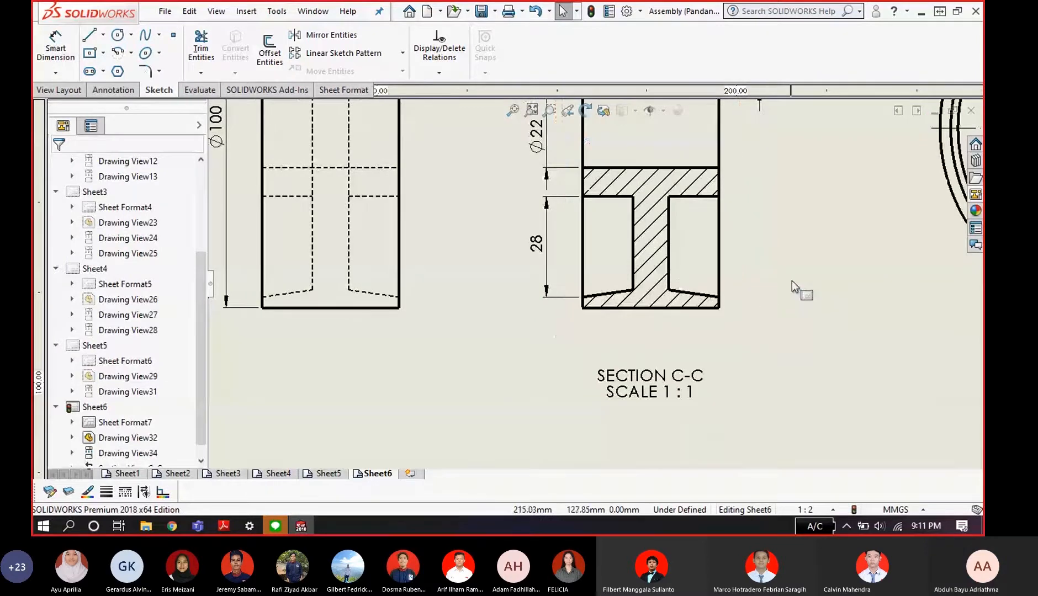
scroll(792, 280, "down", 1)
scroll(741, 325, "up", 2)
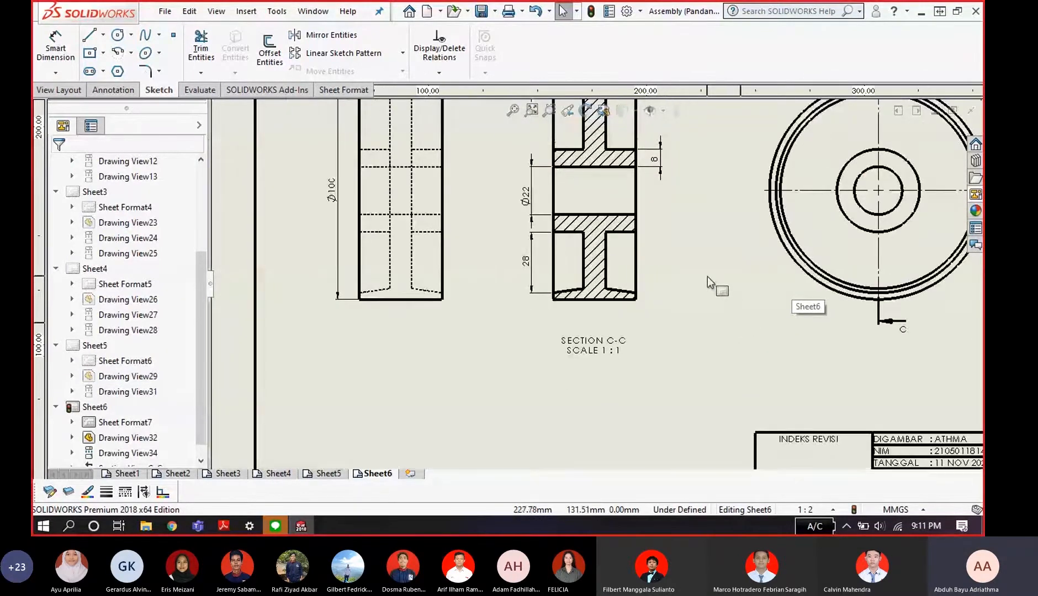
scroll(707, 277, "down", 1)
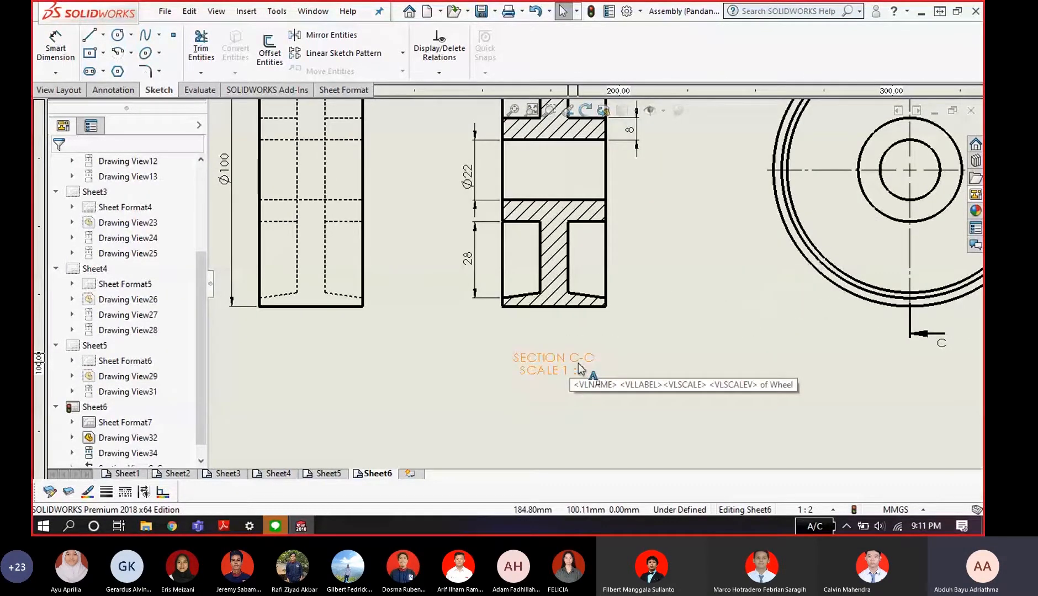
scroll(877, 330, "up", 3)
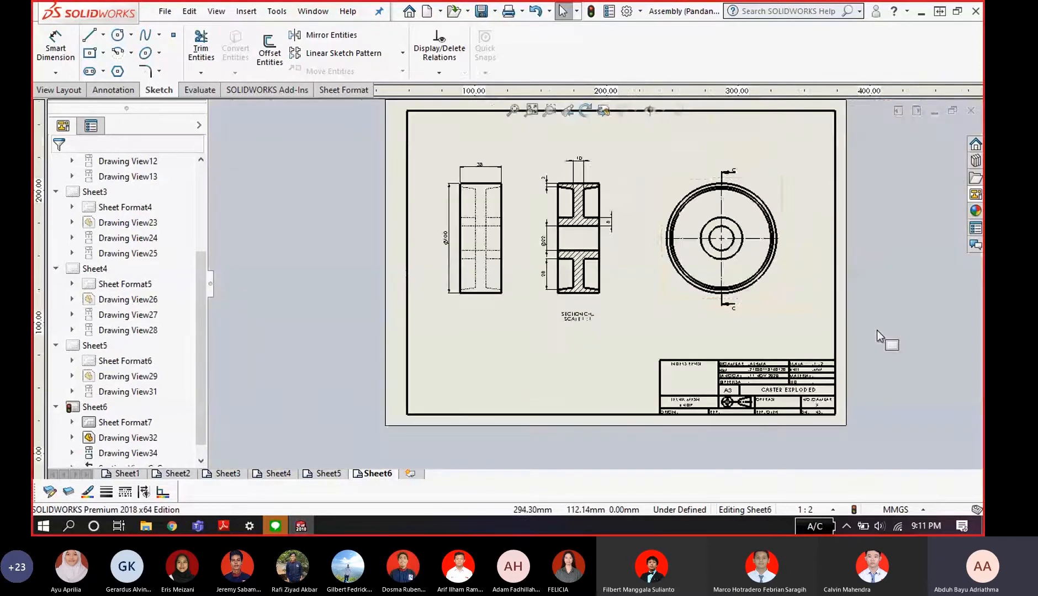
scroll(707, 168, "down", 1)
scroll(713, 346, "down", 1)
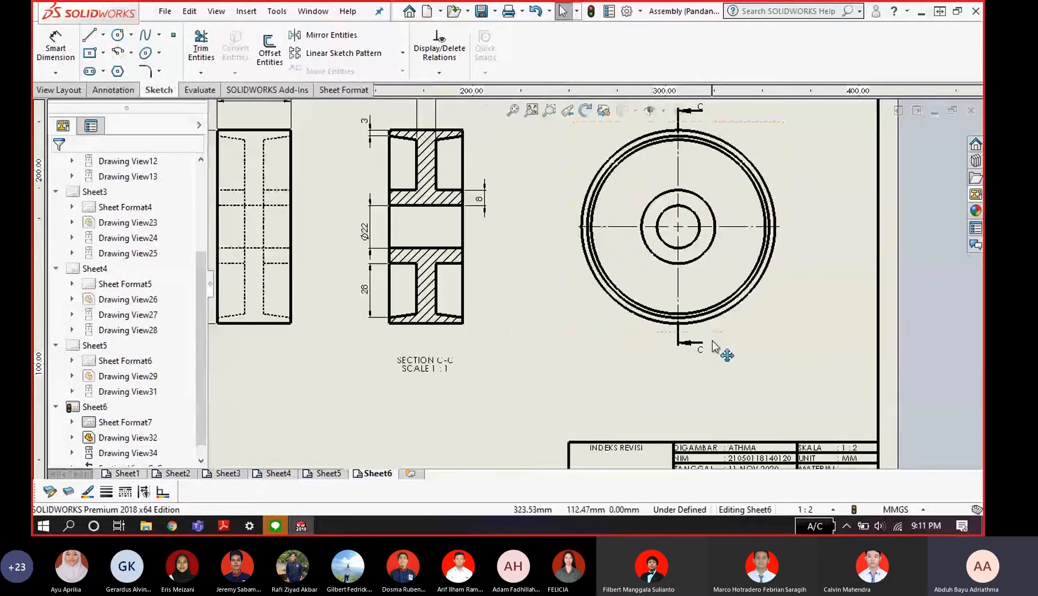
scroll(475, 361, "down", 1)
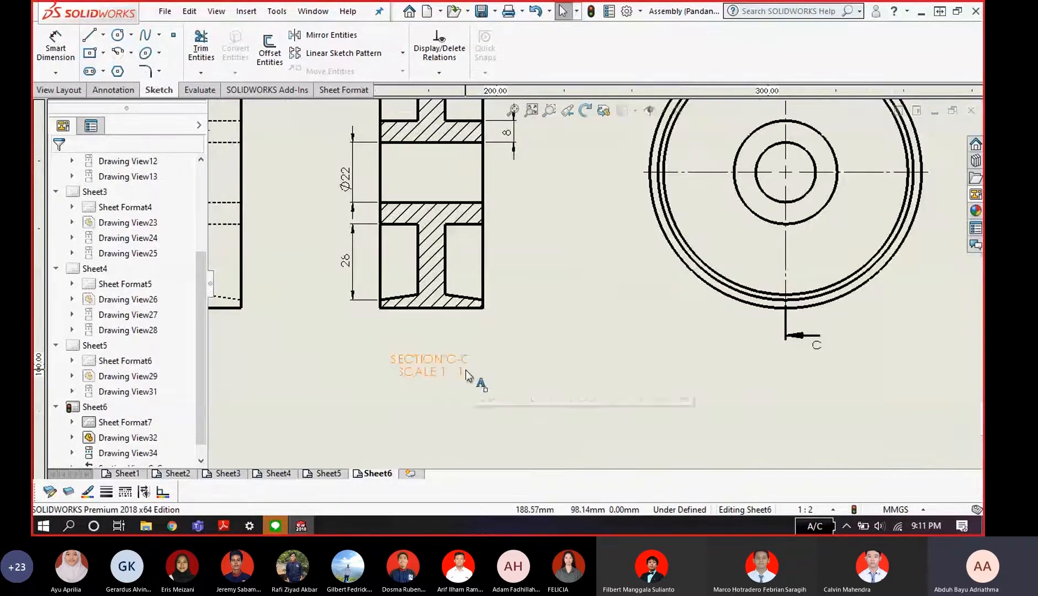
scroll(697, 327, "up", 2)
left_click(619, 200)
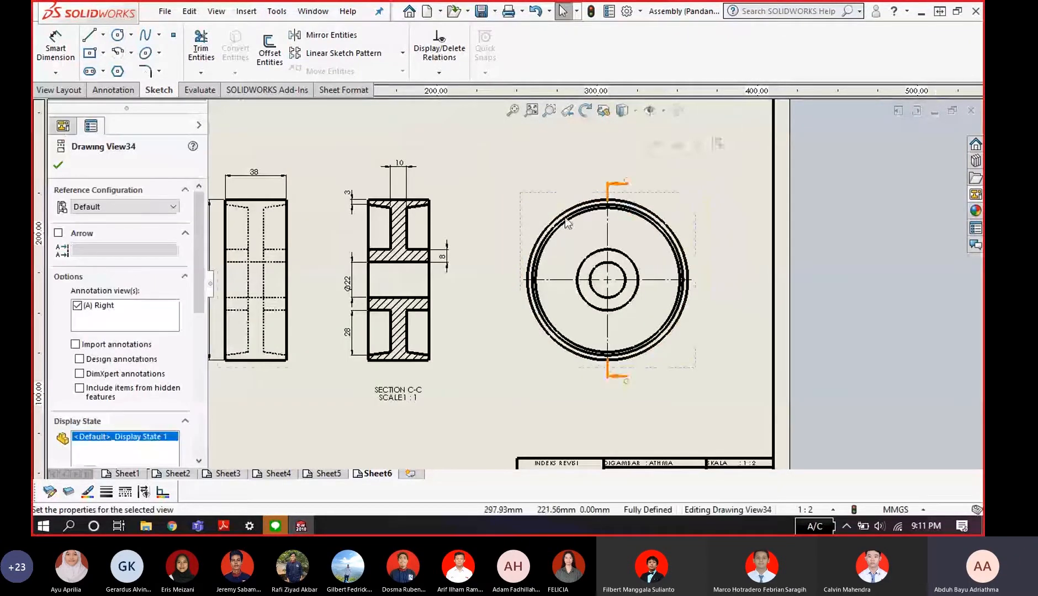
left_click(444, 227)
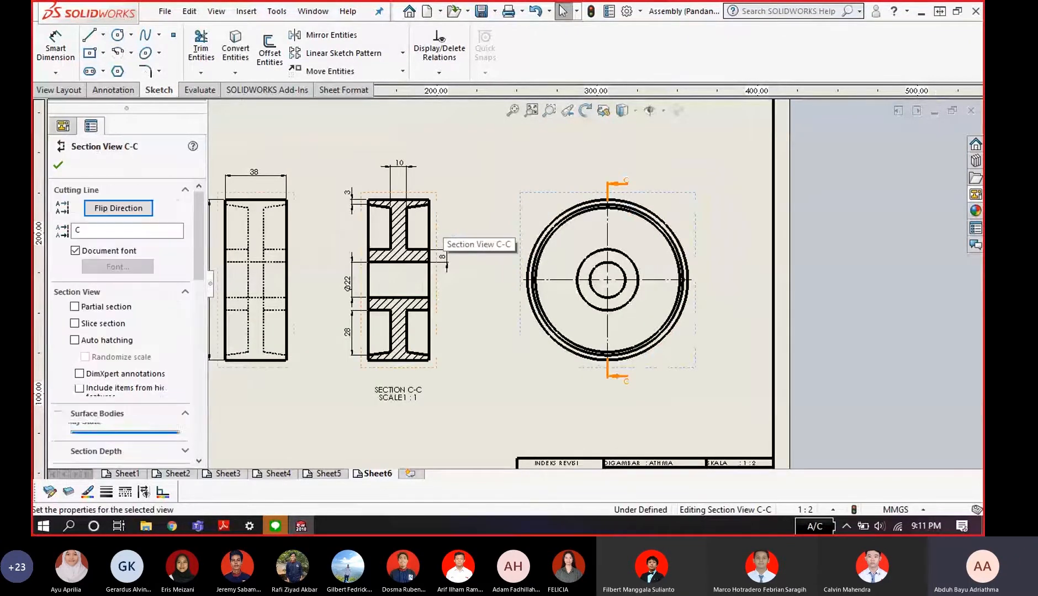
type("A")
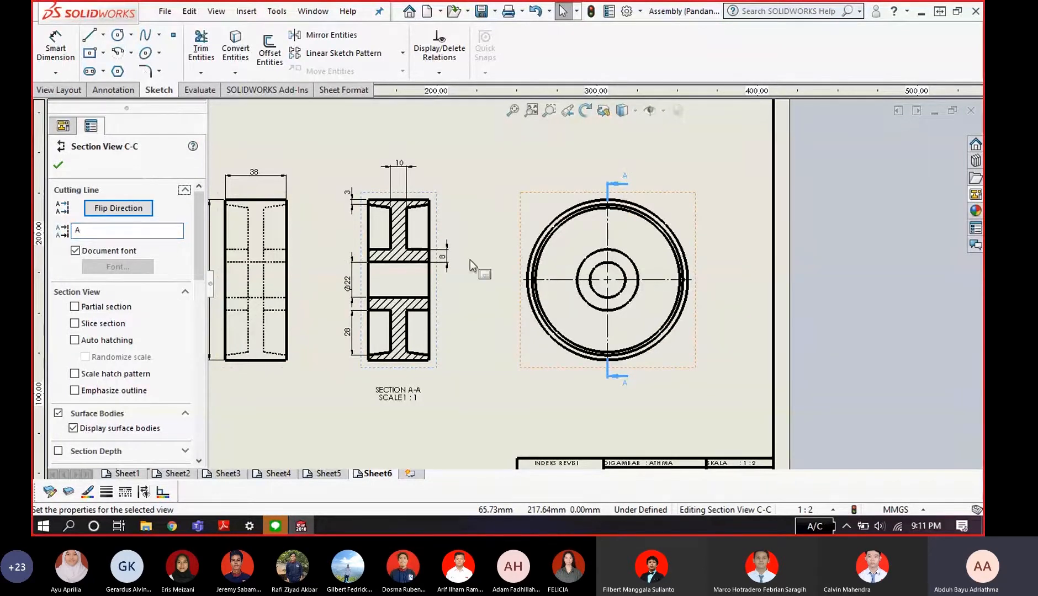
scroll(629, 232, "down", 1)
scroll(593, 353, "up", 3)
scroll(591, 364, "down", 4)
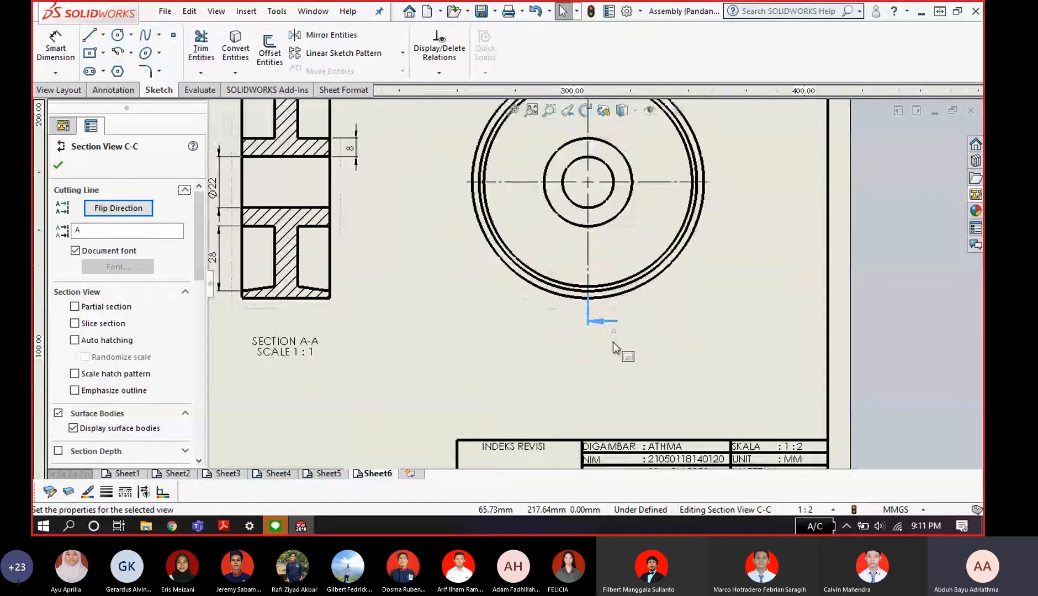
left_click(58, 164)
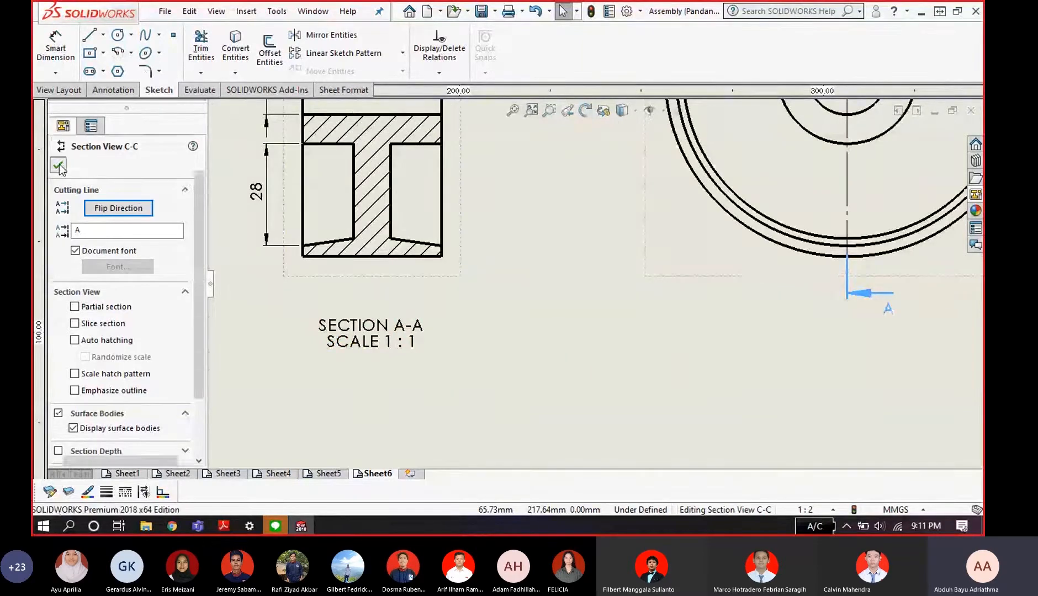
- Dimension the vertical rise between the inner and outer ends of the section view's lower right taper, placing it to the right
key("f")
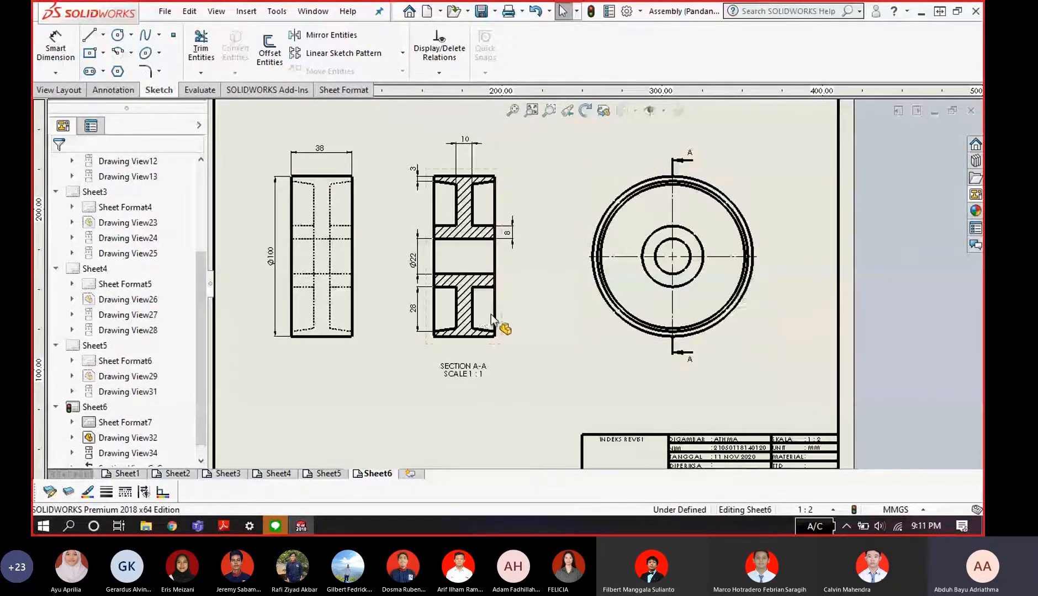
scroll(500, 323, "down", 2)
scroll(496, 325, "down", 2)
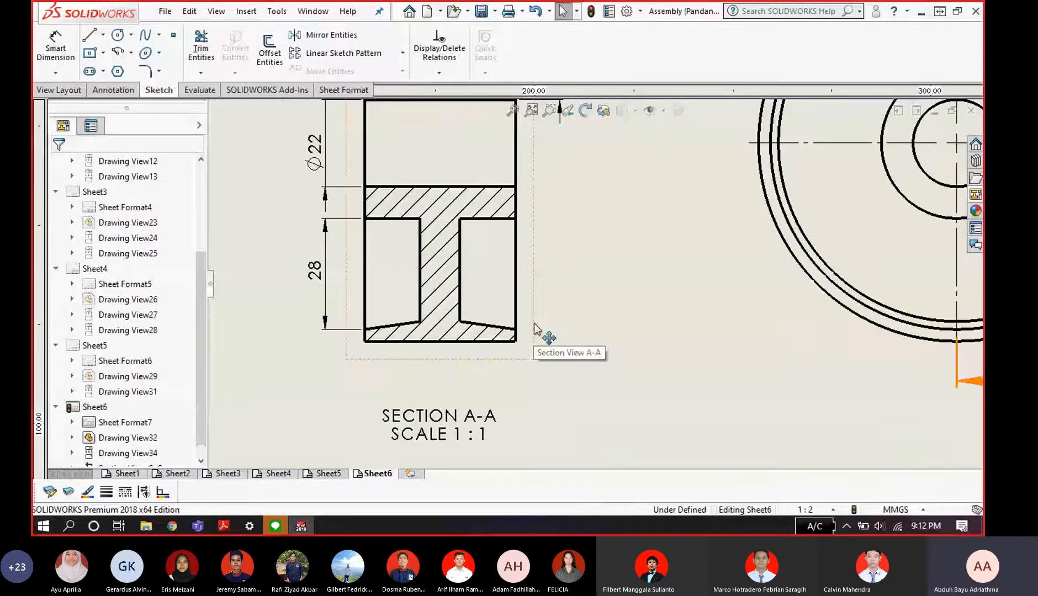
left_click(52, 52)
scroll(453, 321, "down", 2)
scroll(460, 316, "down", 2)
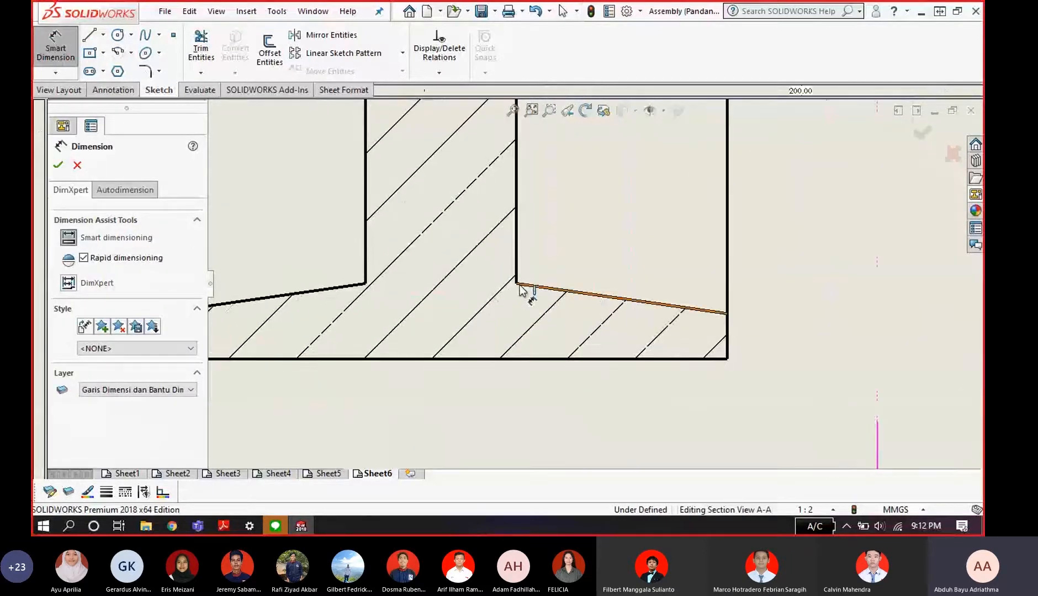
left_click(517, 284)
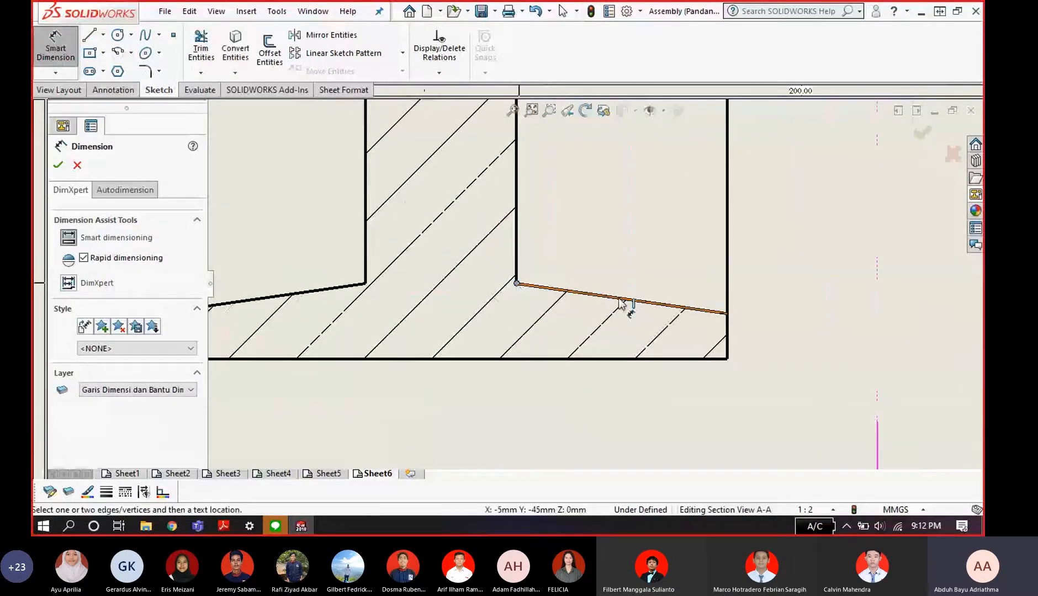
left_click(728, 313)
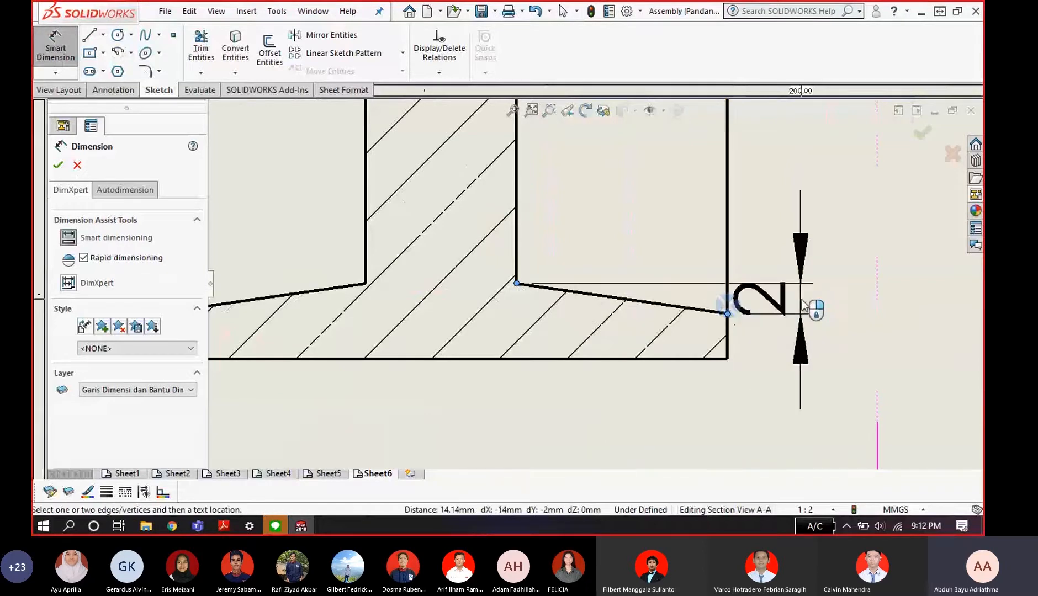
left_click(890, 305)
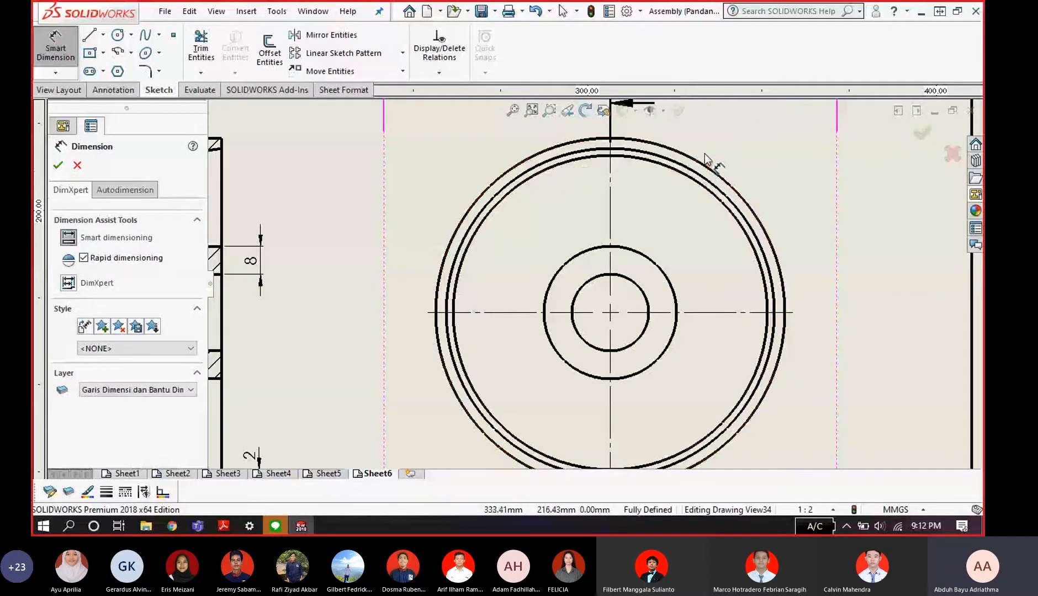
- Dimension the diameter of the Wheel's outermost circle in the circular view, placing the text outside its upper right
left_click(703, 166)
scroll(712, 171, "up", 5)
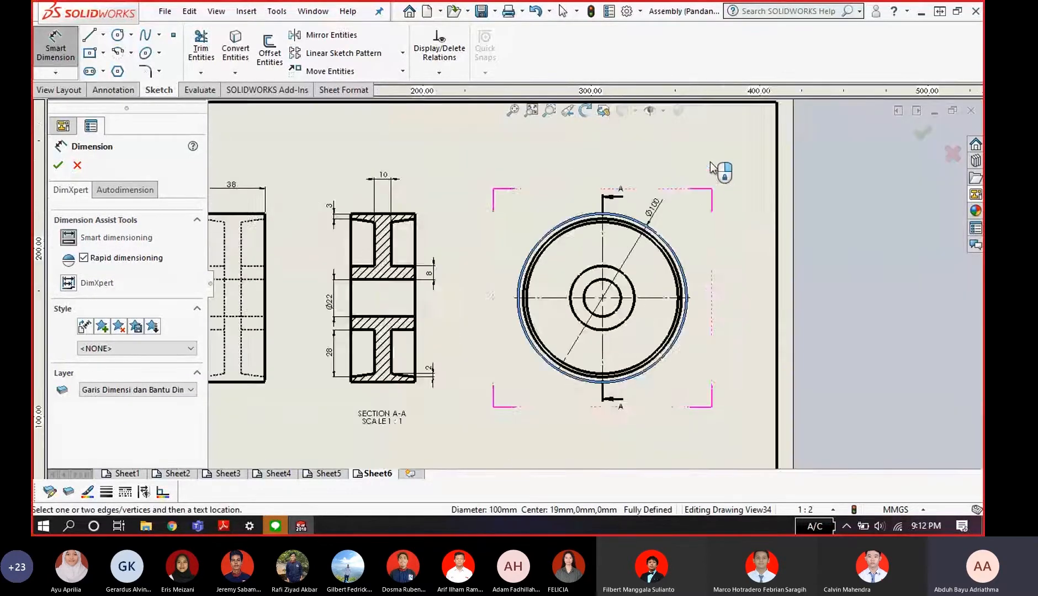
scroll(678, 215, "down", 3)
left_click(668, 218)
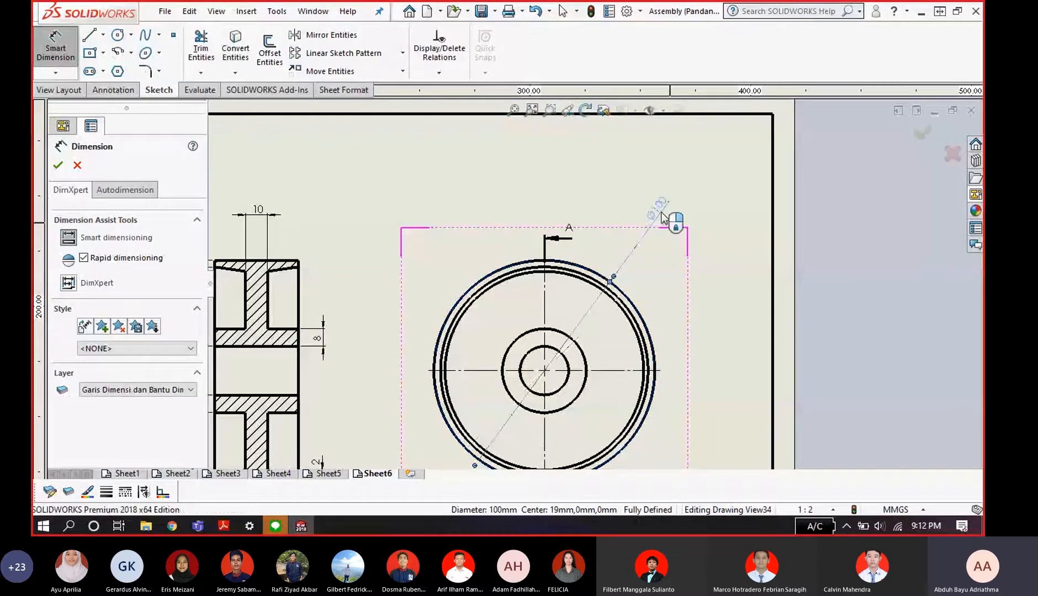
key("Escape")
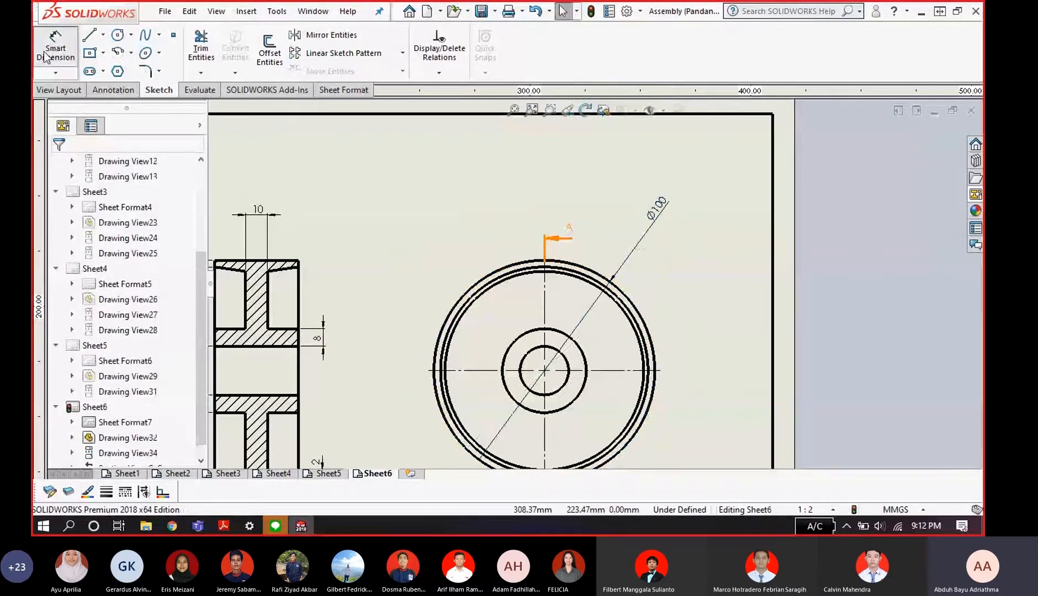
- Dimension the diameter of the second circle from the outside in the circular view, placing it below the outermost circle's dimension
left_click(57, 51)
scroll(674, 329, "down", 2)
left_click(624, 329)
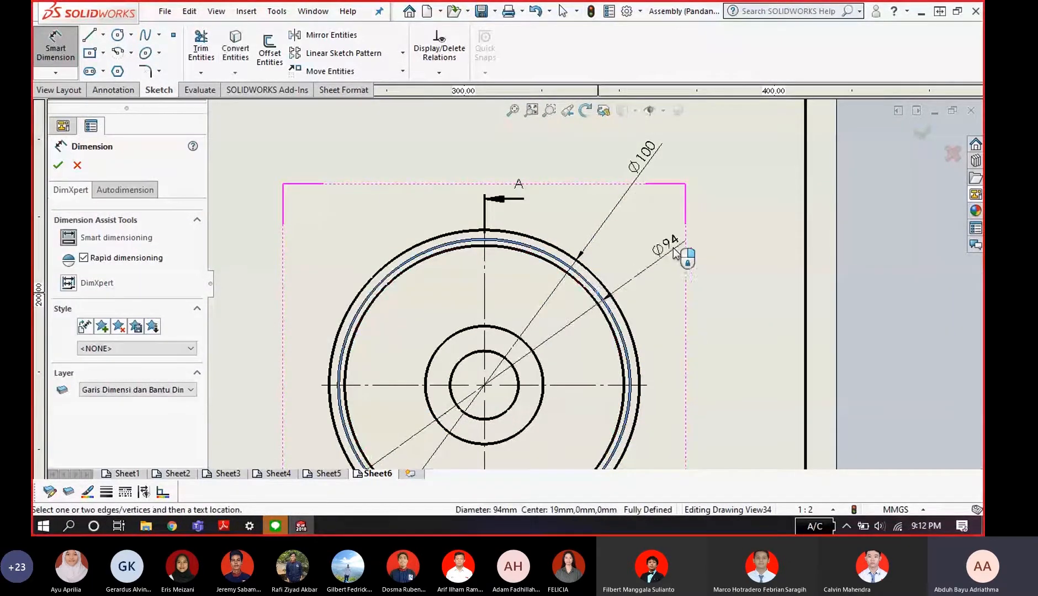
left_click(684, 234)
key("Escape")
- Dimension the diameter of the third circle from the outside in the circular view, placing it below the second circle's dimension
left_click(57, 51)
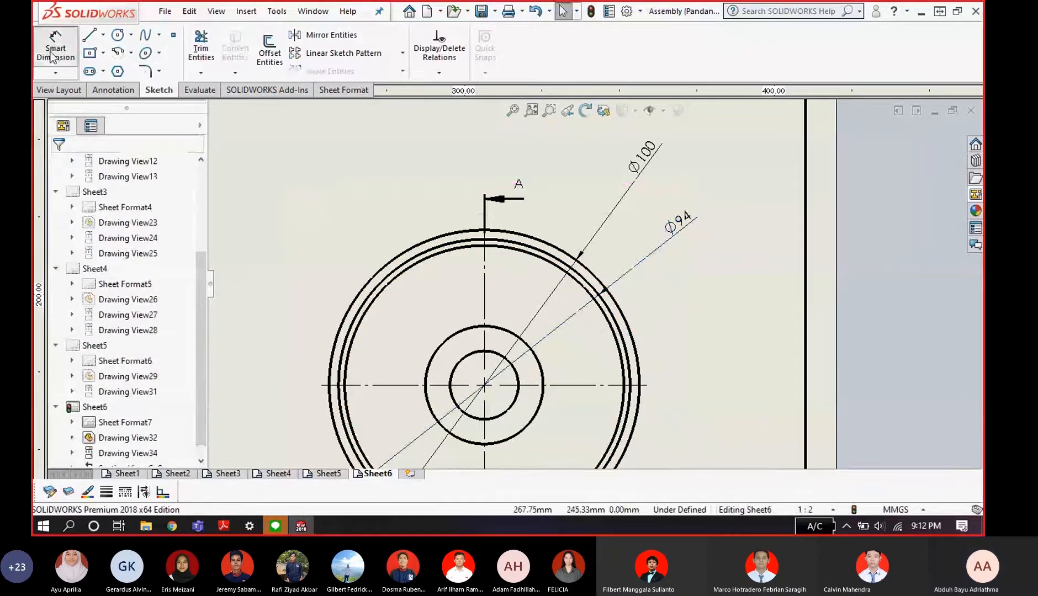
scroll(607, 320, "down", 2)
left_click(609, 317)
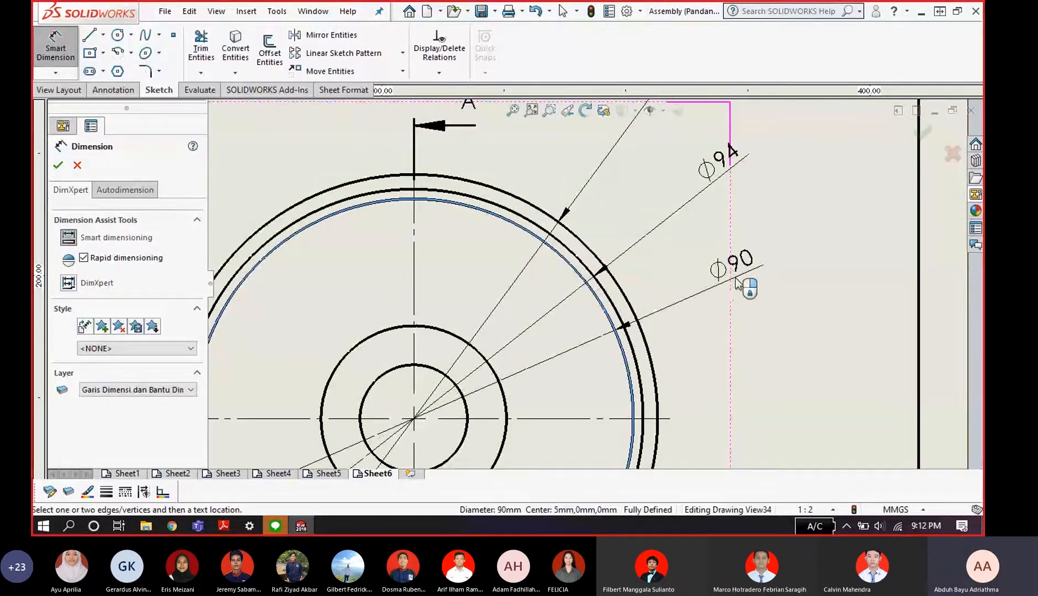
left_click(739, 280)
key("Escape")
key("Escape")
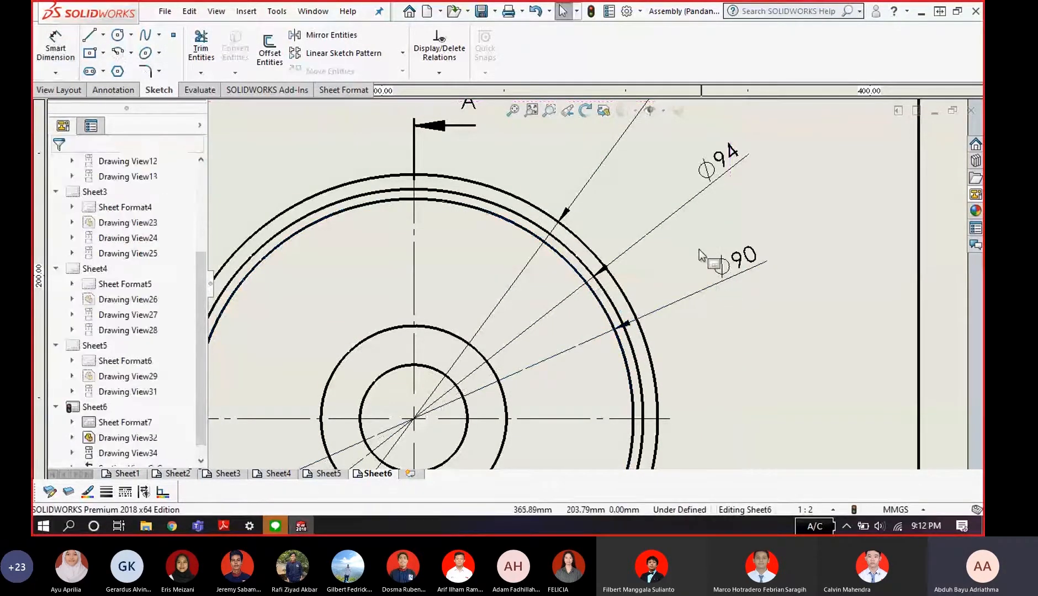
- Change the outermost circle's diameter dimension in the circular view to a radius display and accept it
scroll(630, 195, "up", 3)
left_click(629, 193)
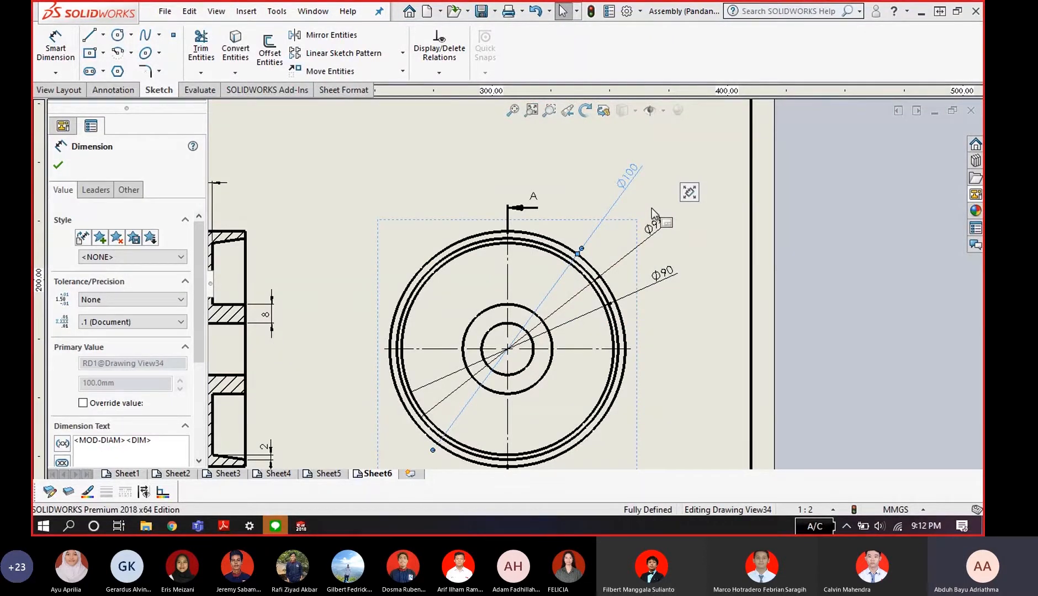
left_click(98, 190)
left_click(87, 282)
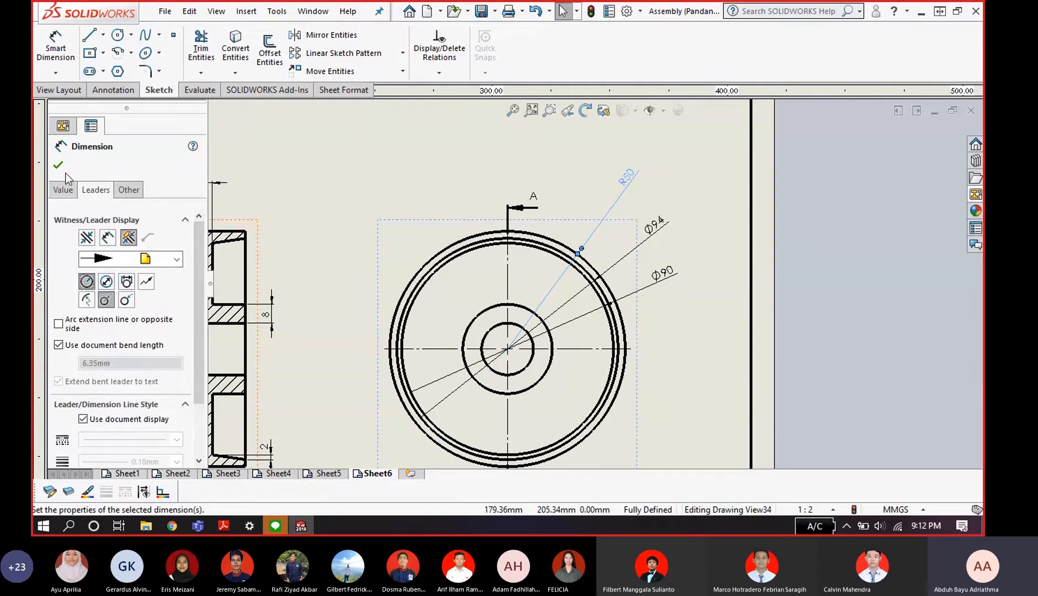
left_click(59, 165)
- Change the second circle's diameter dimension in the circular view to a radius display
left_click(658, 227)
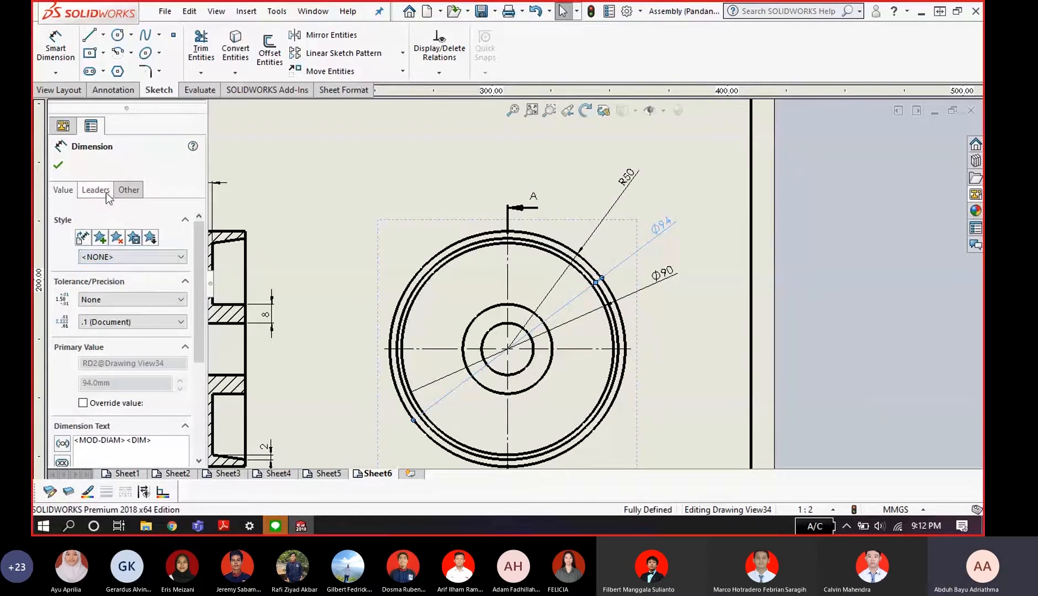
left_click(95, 190)
left_click(86, 282)
left_click(703, 274)
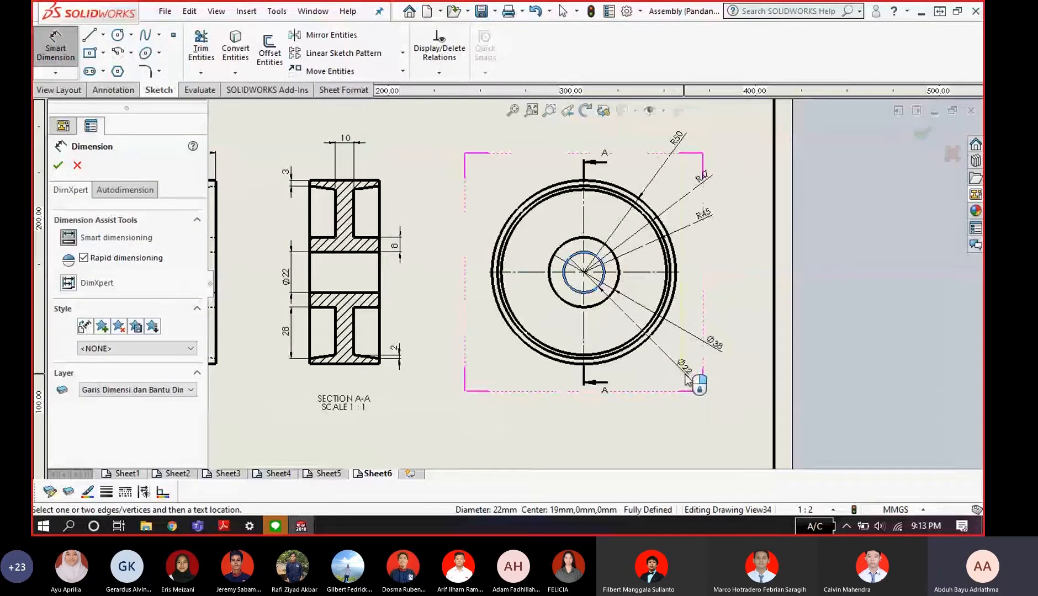
- Place the innermost circle's diameter dimension outside the circular view's lower right, and display the dimensions of the two innermost circles as radii
left_click(686, 379)
key("Escape")
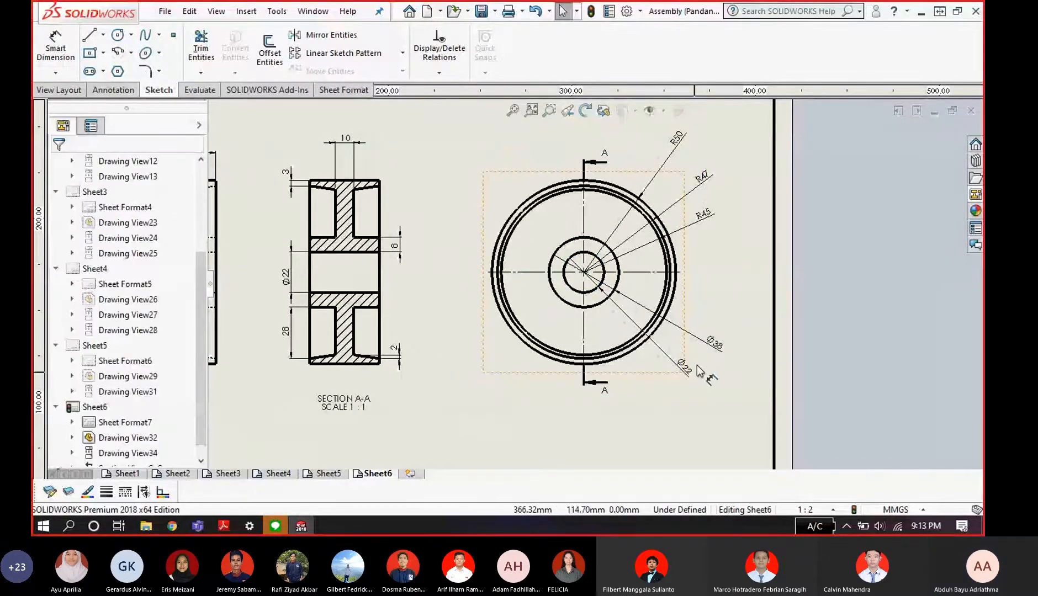
scroll(698, 371, "down", 2)
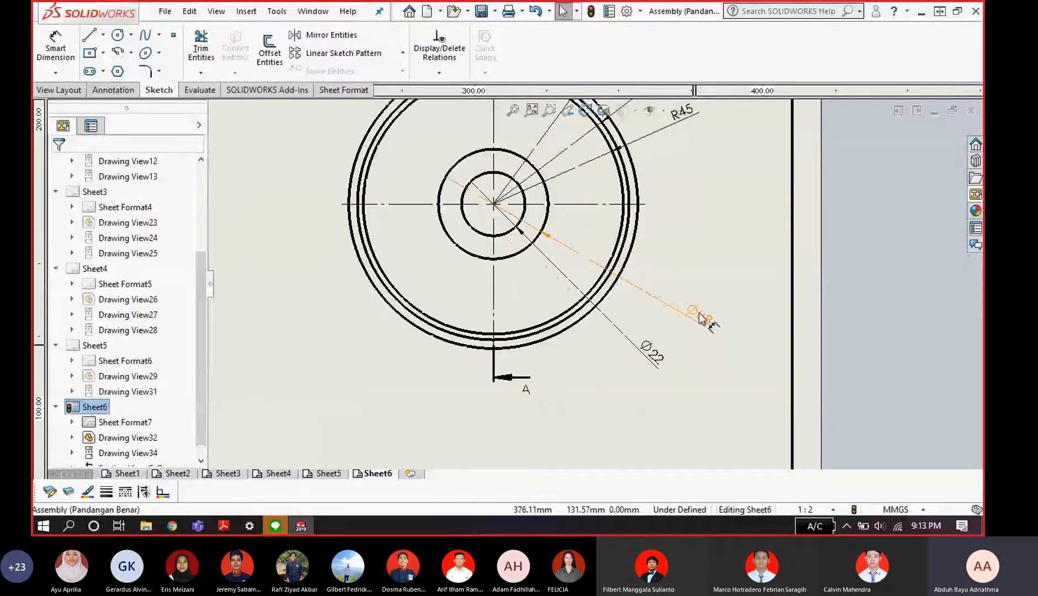
left_click(698, 314)
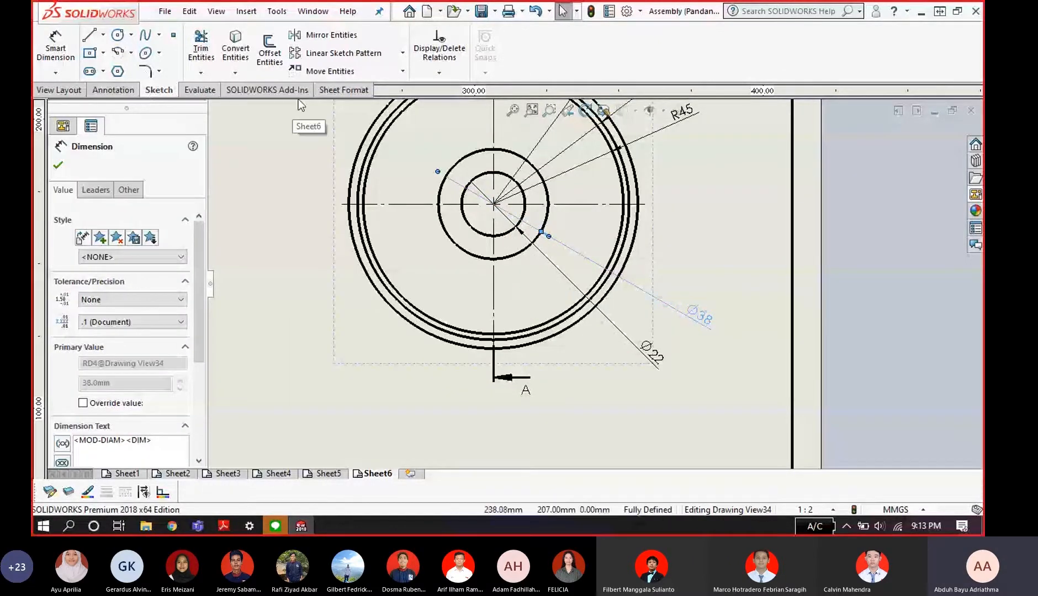
left_click(96, 189)
left_click(86, 281)
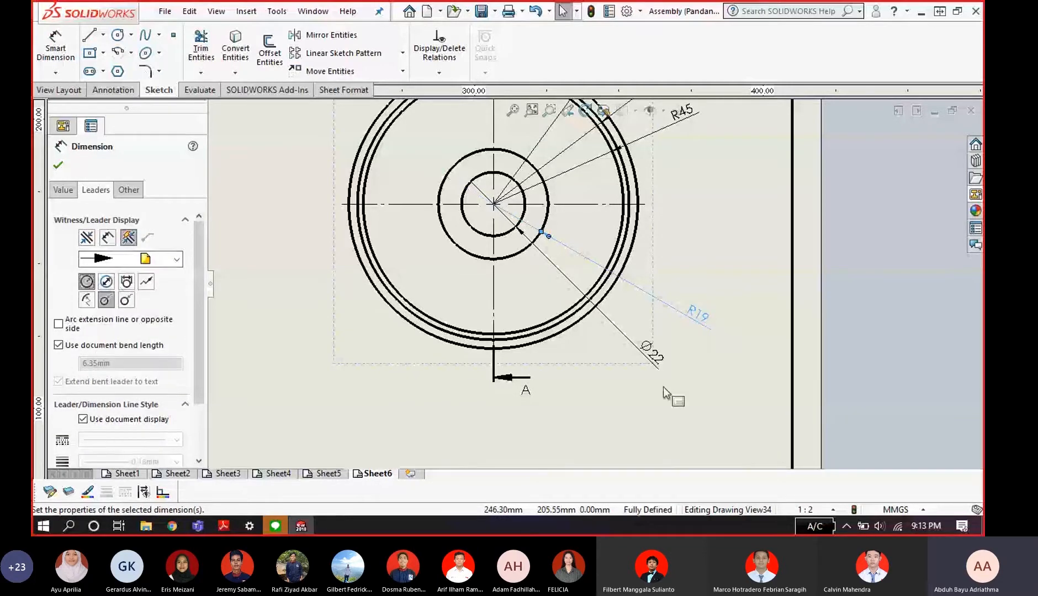
left_click(651, 353)
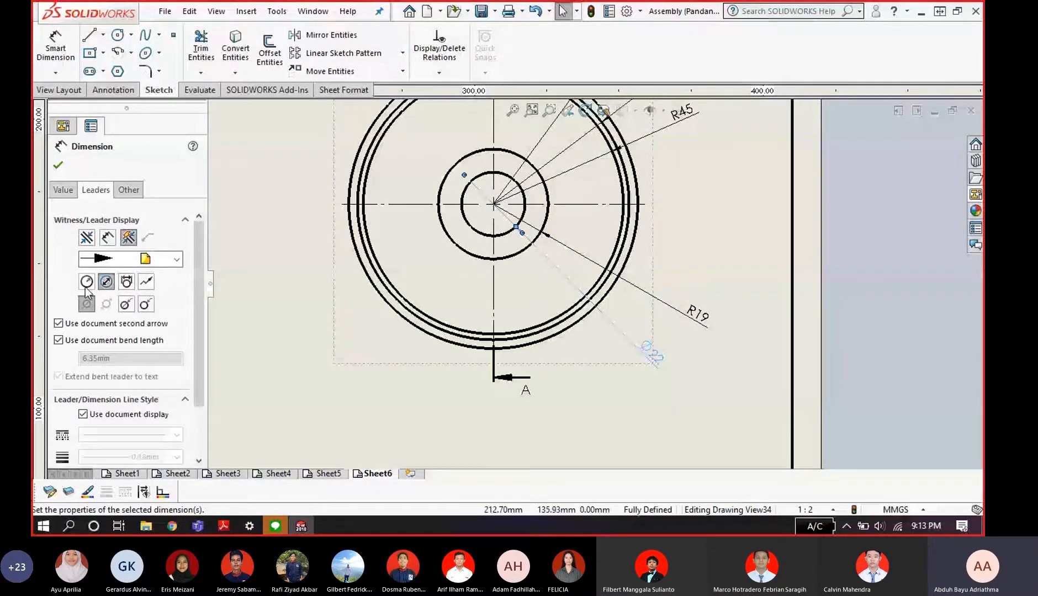
left_click(86, 285)
left_click(634, 395)
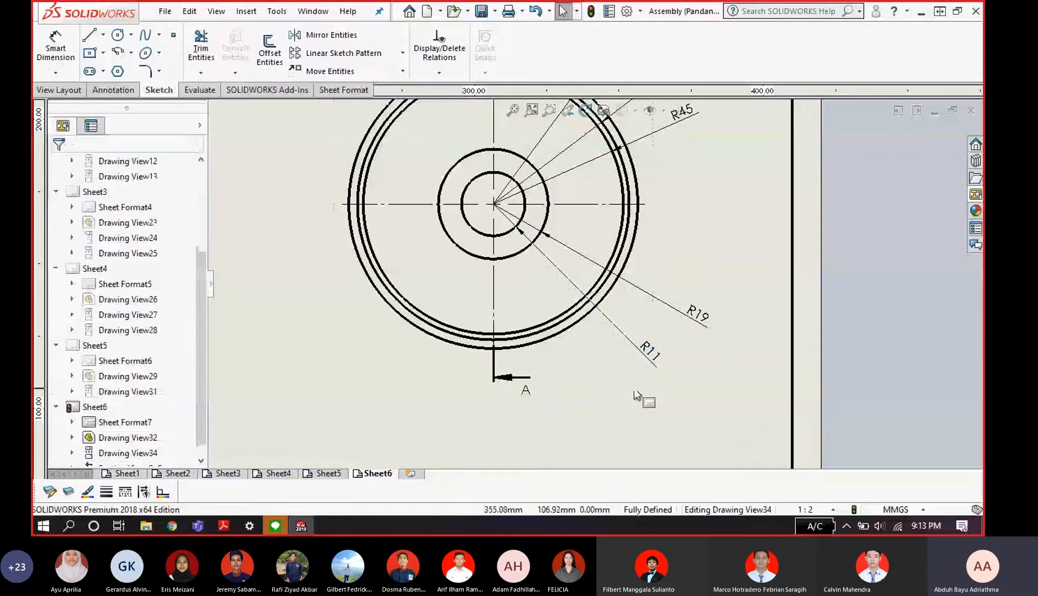
- Add a new drawing sheet after Sheet6
scroll(596, 309, "up", 3)
scroll(595, 310, "up", 2)
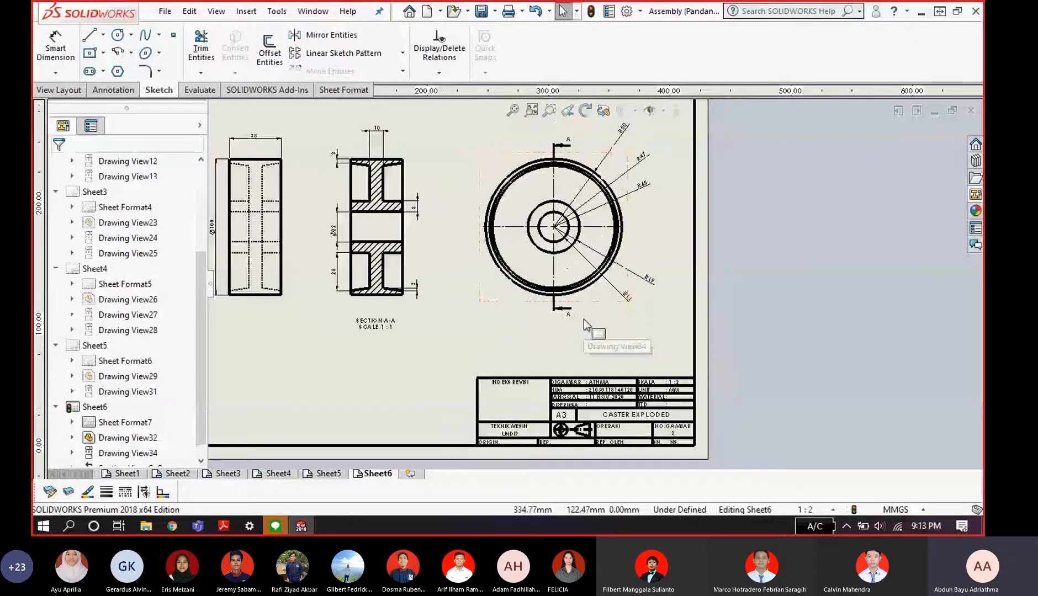
key("f")
scroll(496, 309, "down", 2)
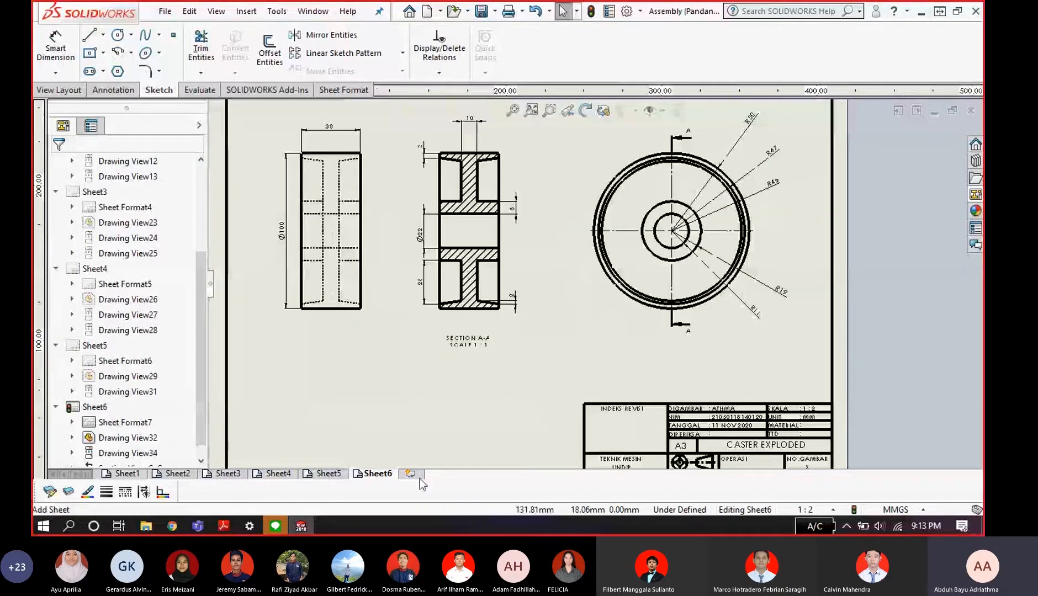
left_click(419, 477)
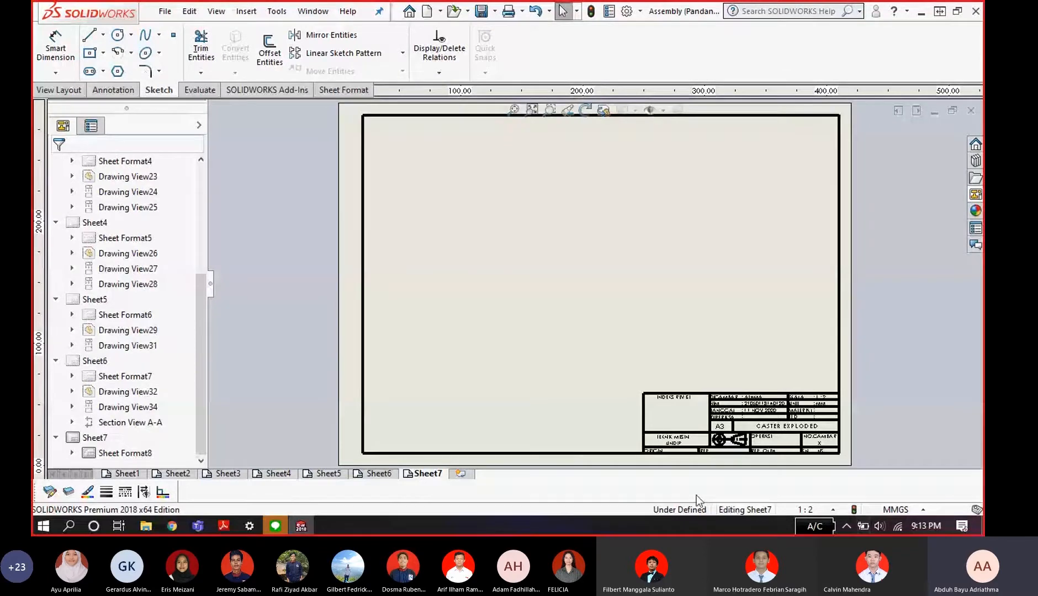
- Switch to Adobe Reader, examine the dimensioned views on page 7 of Gambar Teknik 1.PDF, and return to the SOLIDWORKS drawing
left_click(224, 526)
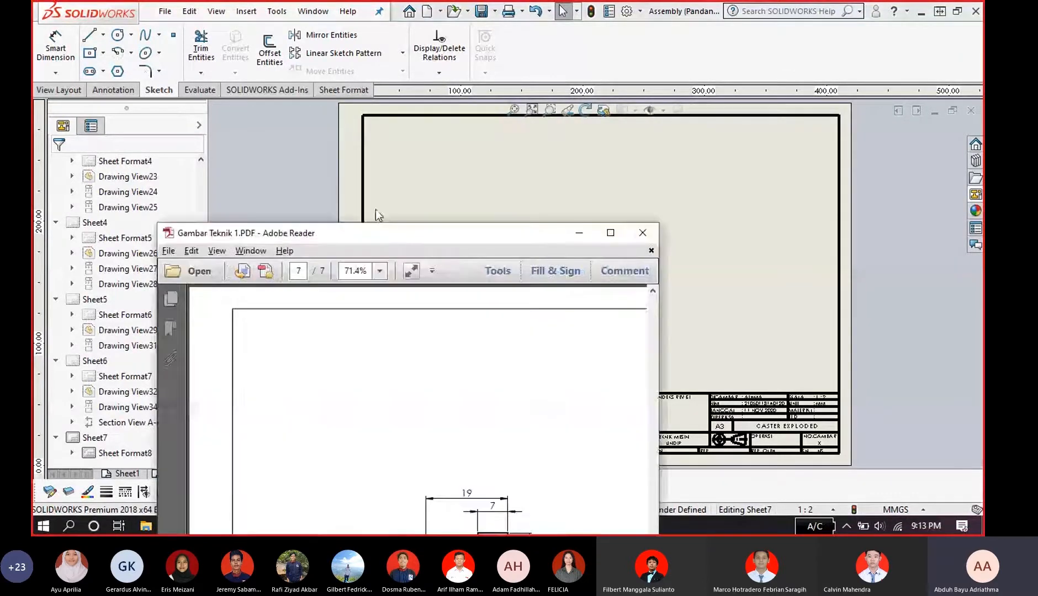
left_click(578, 29)
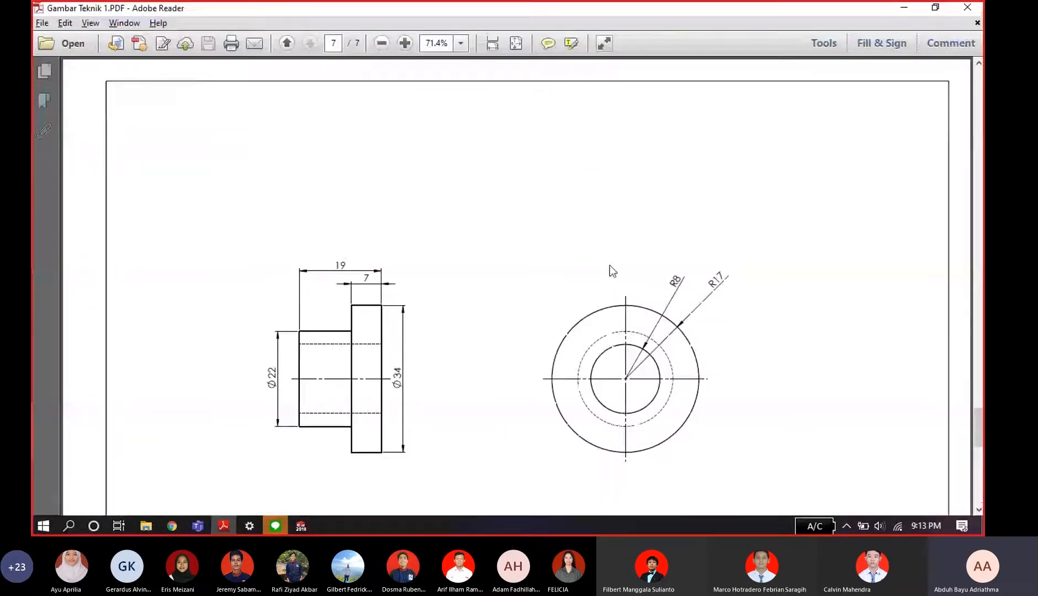
scroll(609, 278, "down", 3)
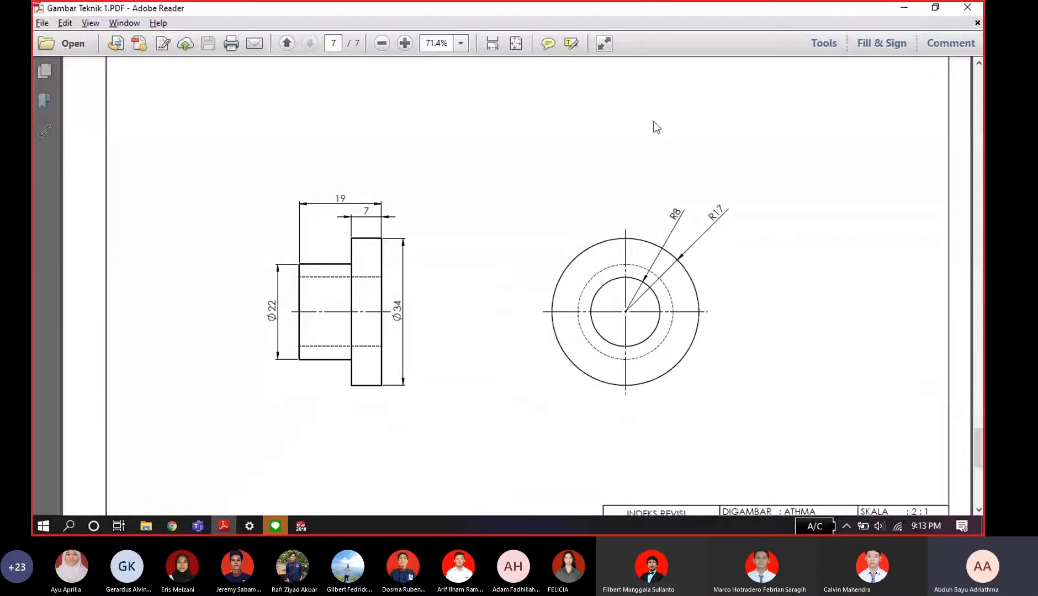
double_click(623, 7)
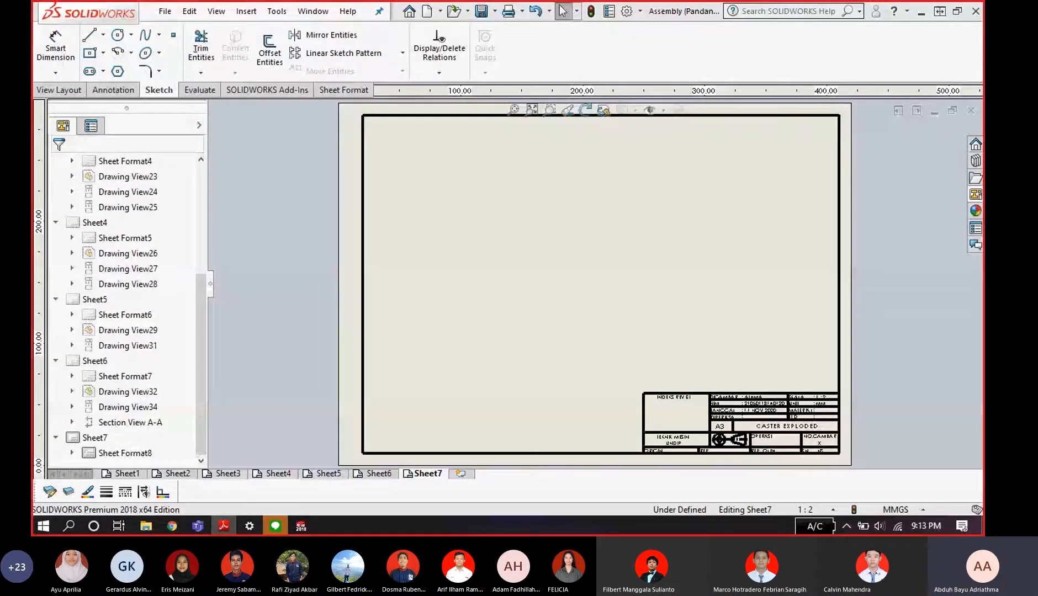
- Insert the standard three views of the Bushing part on the empty Sheet7
left_click(74, 92)
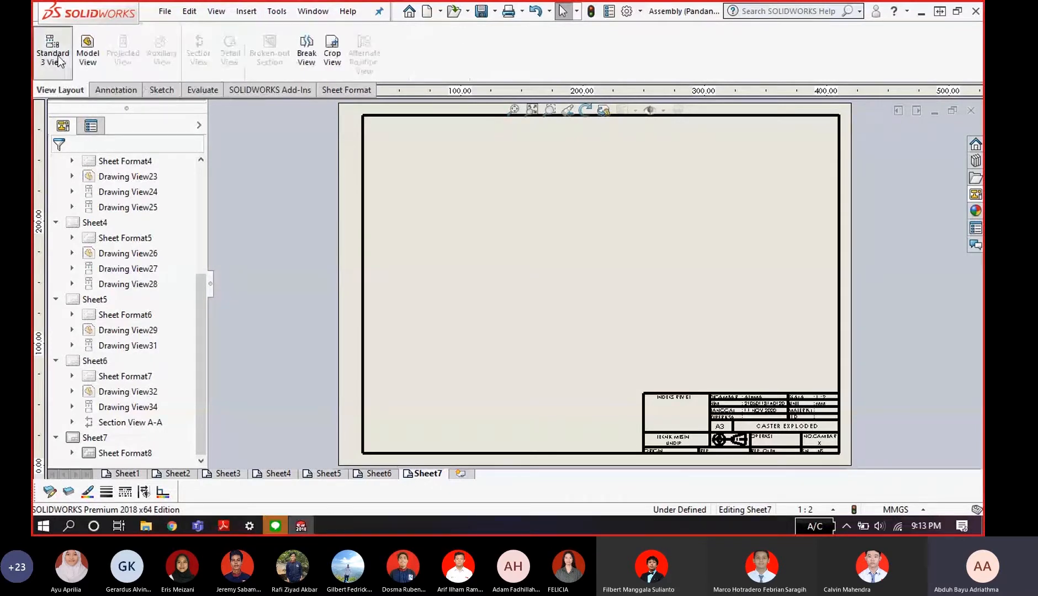
left_click(53, 53)
left_click(113, 307)
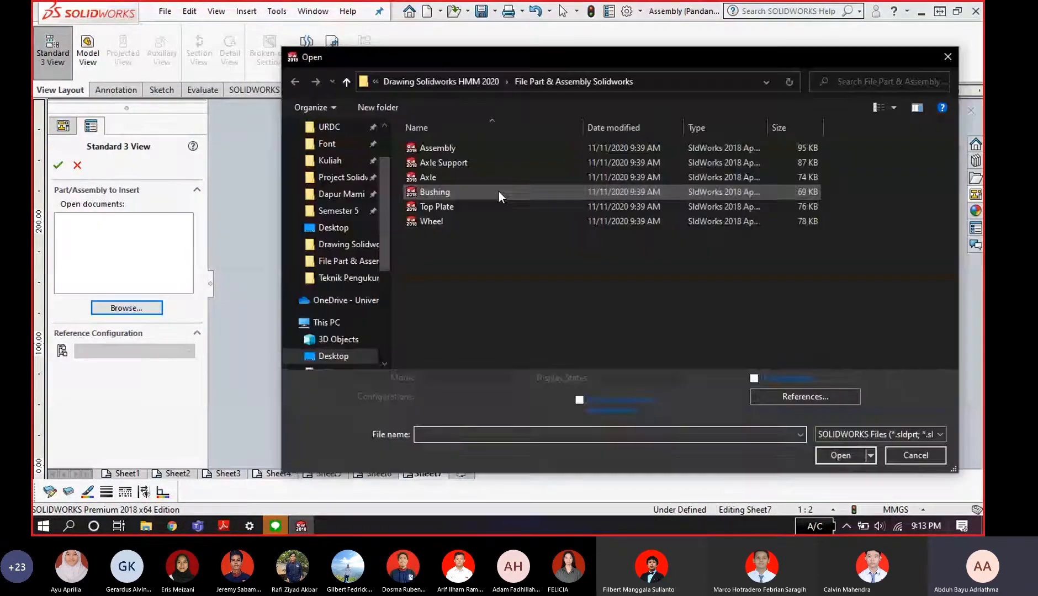
left_click(499, 192)
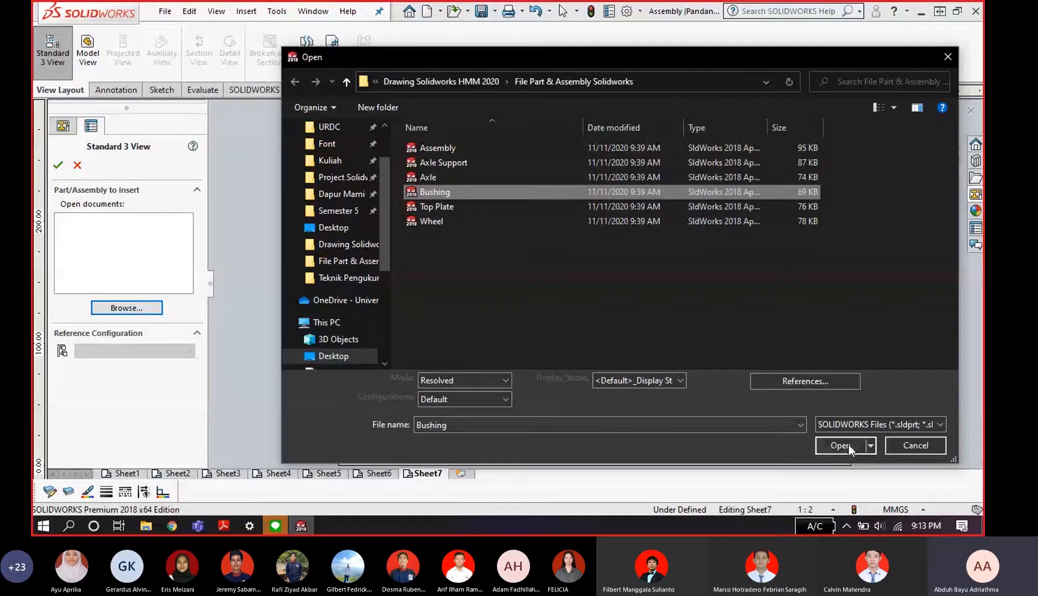
left_click(848, 445)
left_click(549, 269)
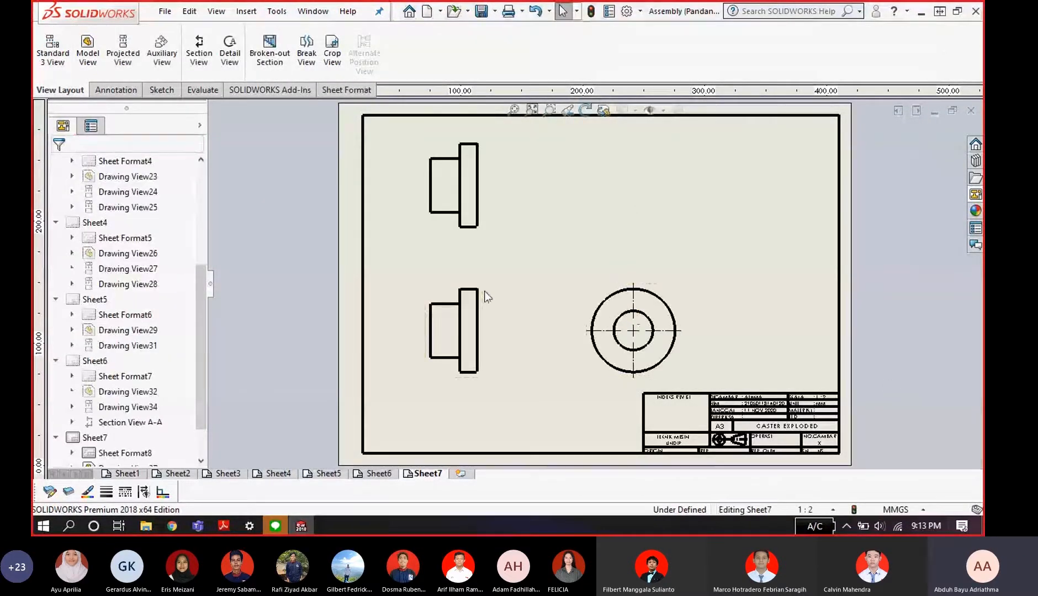
- Delete the Bushing's projected view above the lower side view
scroll(591, 306, "down", 2)
left_click(448, 302)
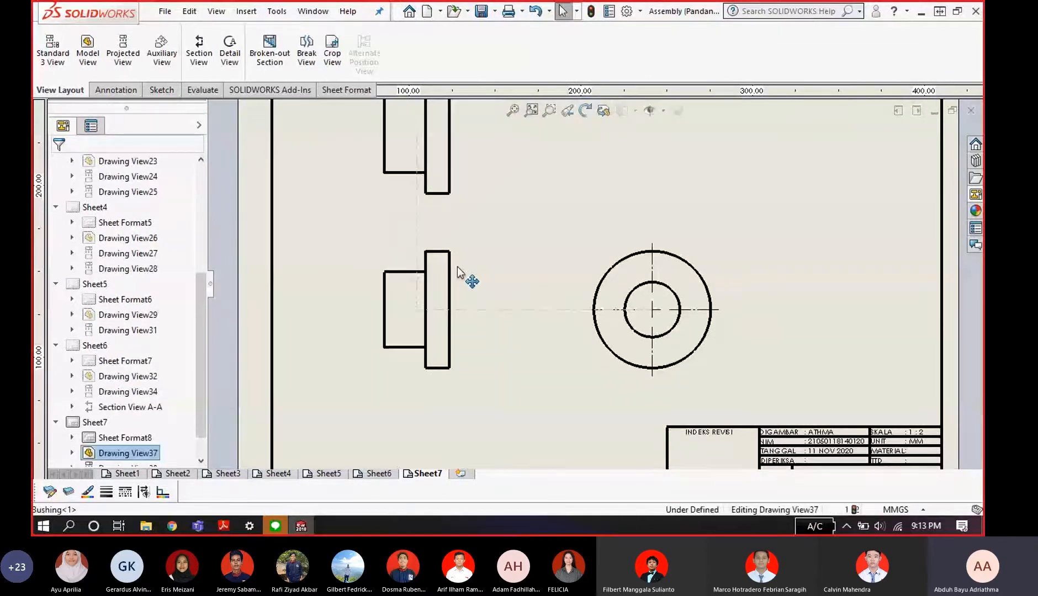
key("f")
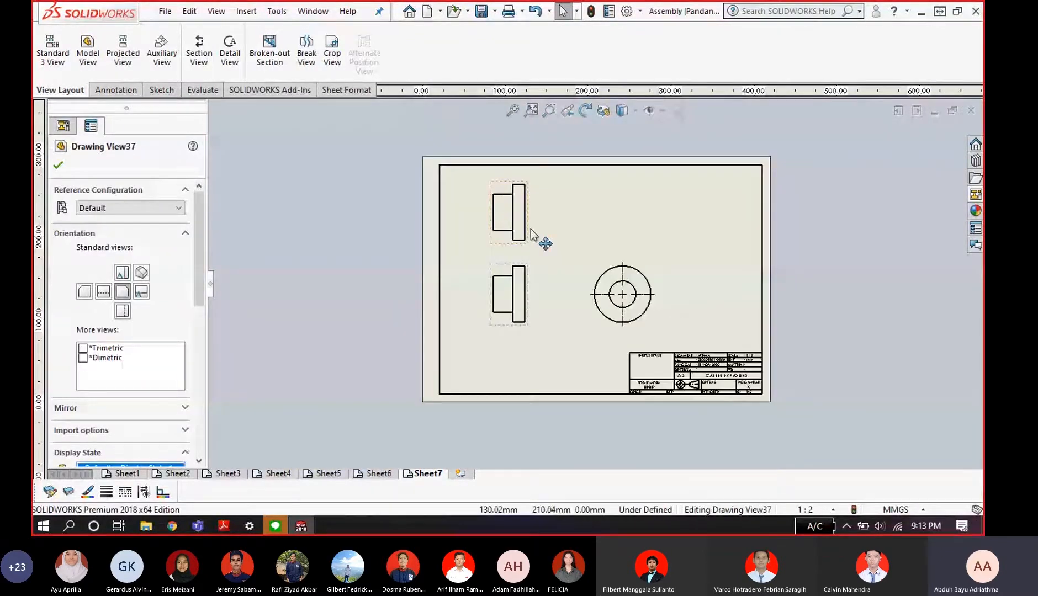
left_click(531, 230)
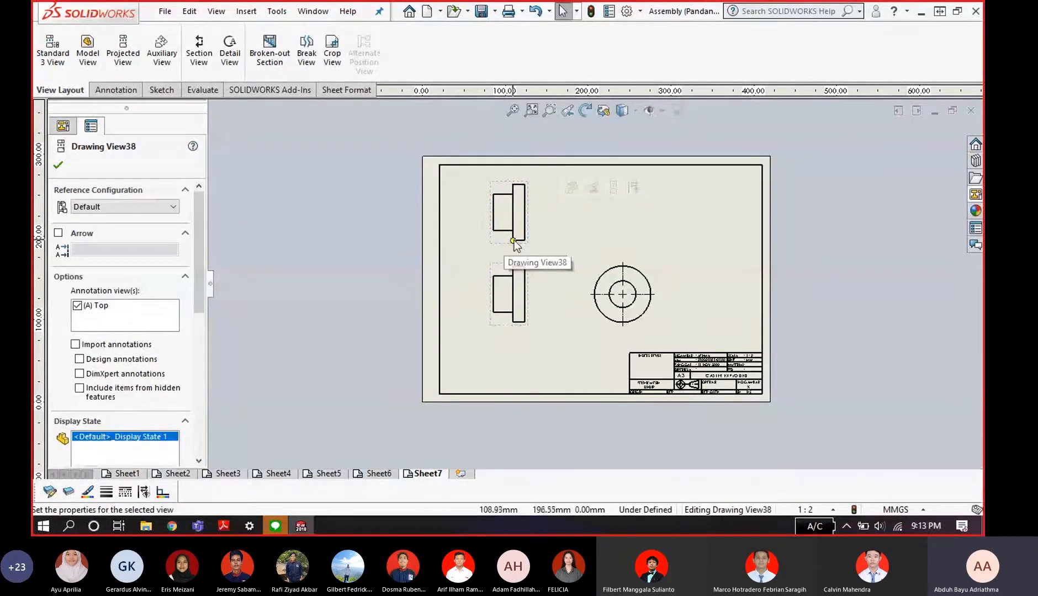
scroll(527, 235, "down", 2)
key("Delete")
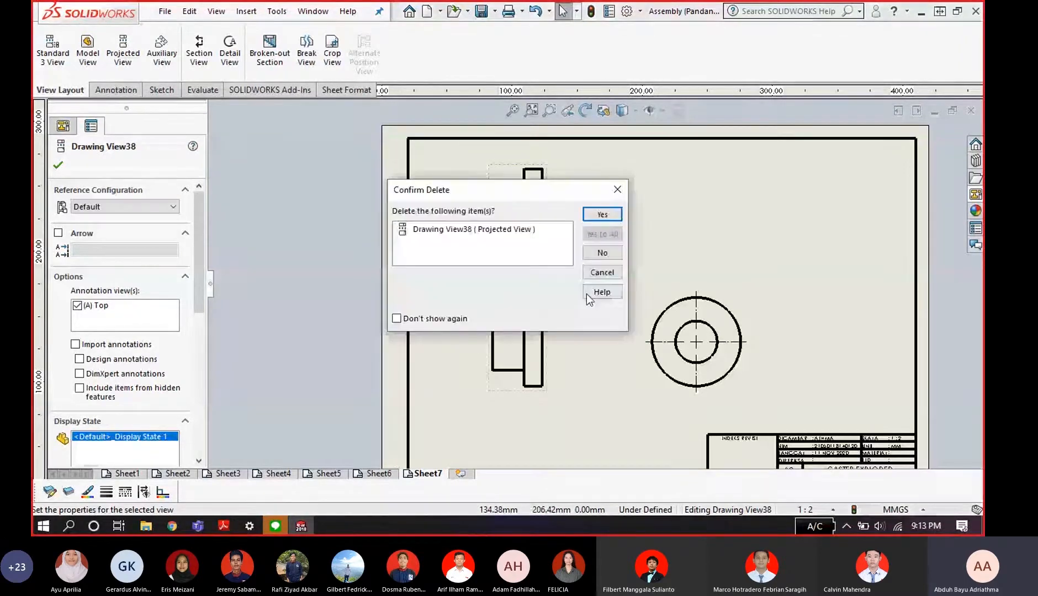
left_click(602, 215)
- Move the Bushing's circular view and its side view further to the right on the sheet
left_click_drag(745, 331, 828, 331)
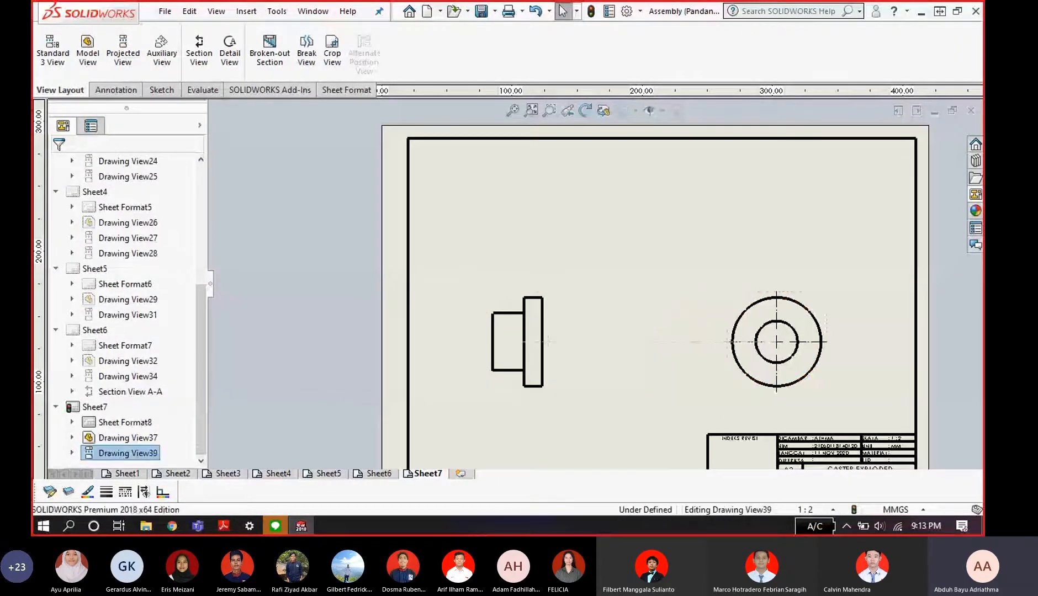
left_click_drag(568, 318, 641, 319)
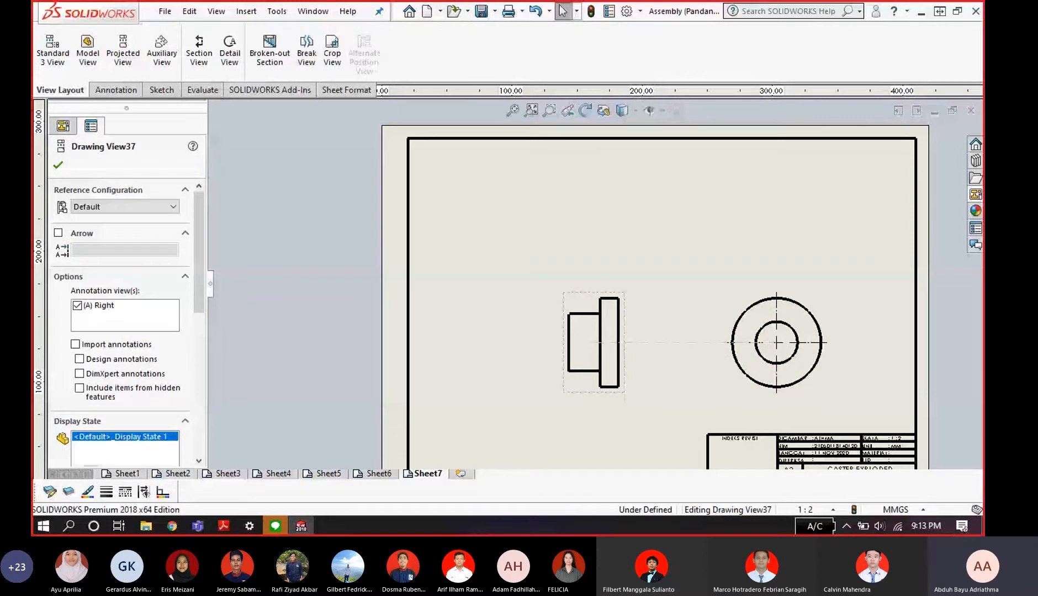
key("f")
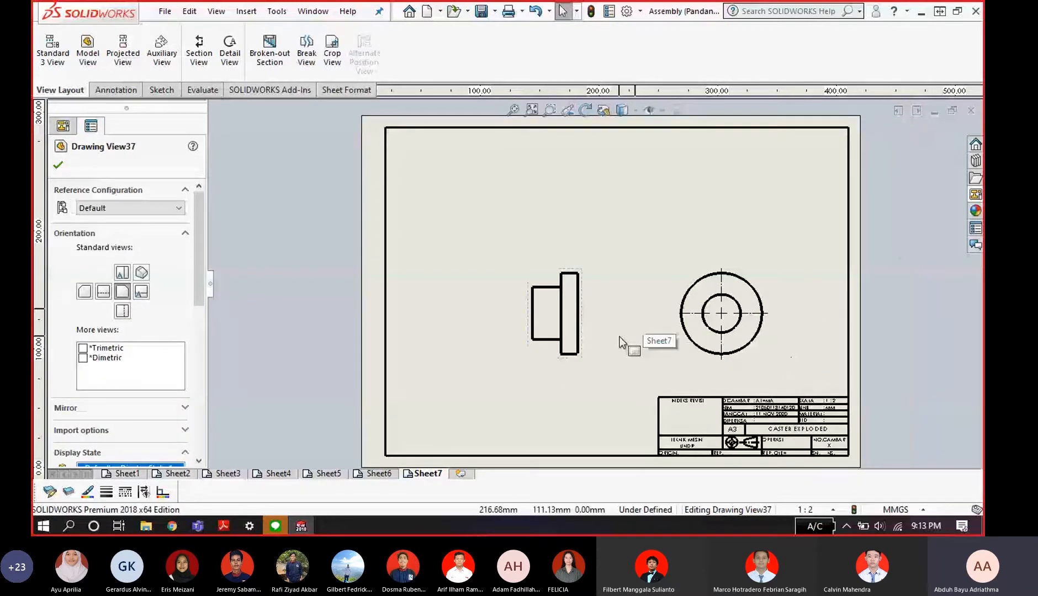